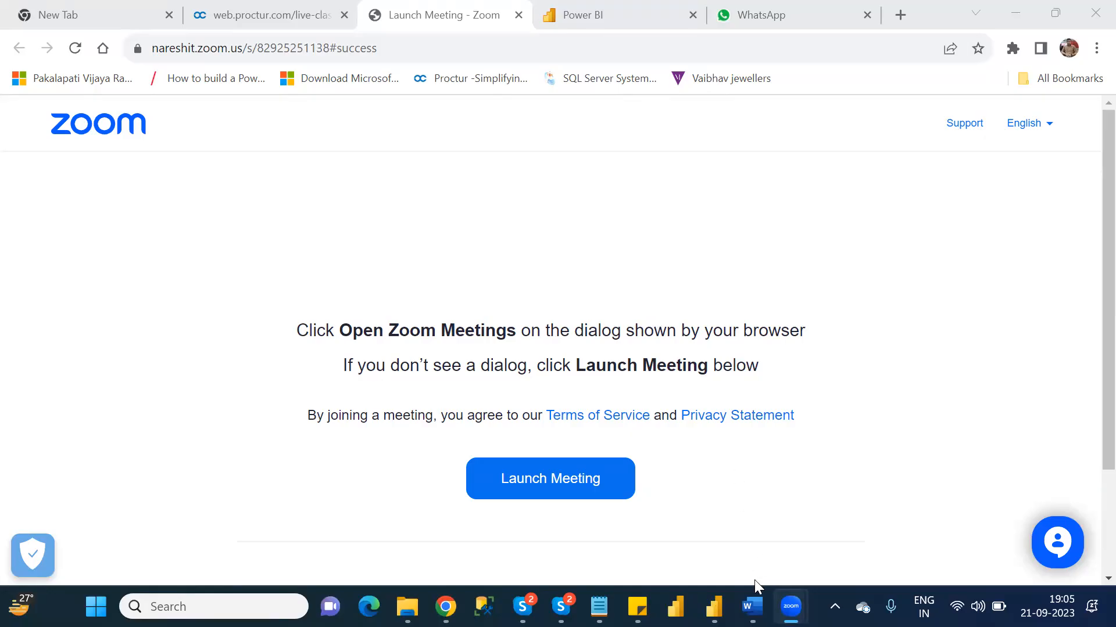
- Switch to the Power Apps Documentation document in Word and go to its last page
click(752, 606)
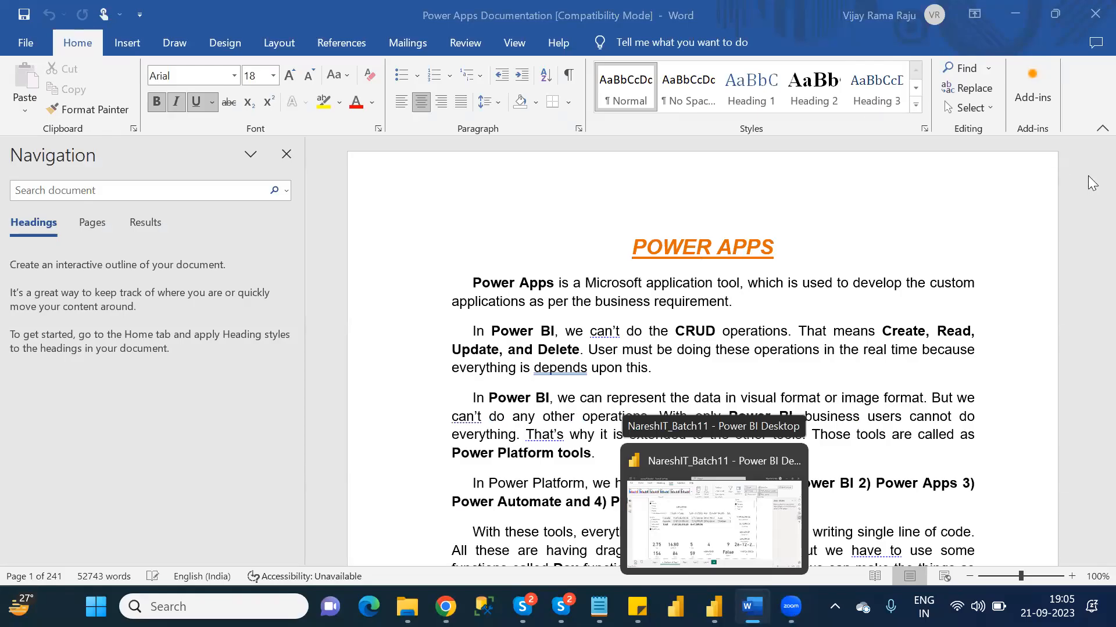
drag(1102, 158, 463, 387)
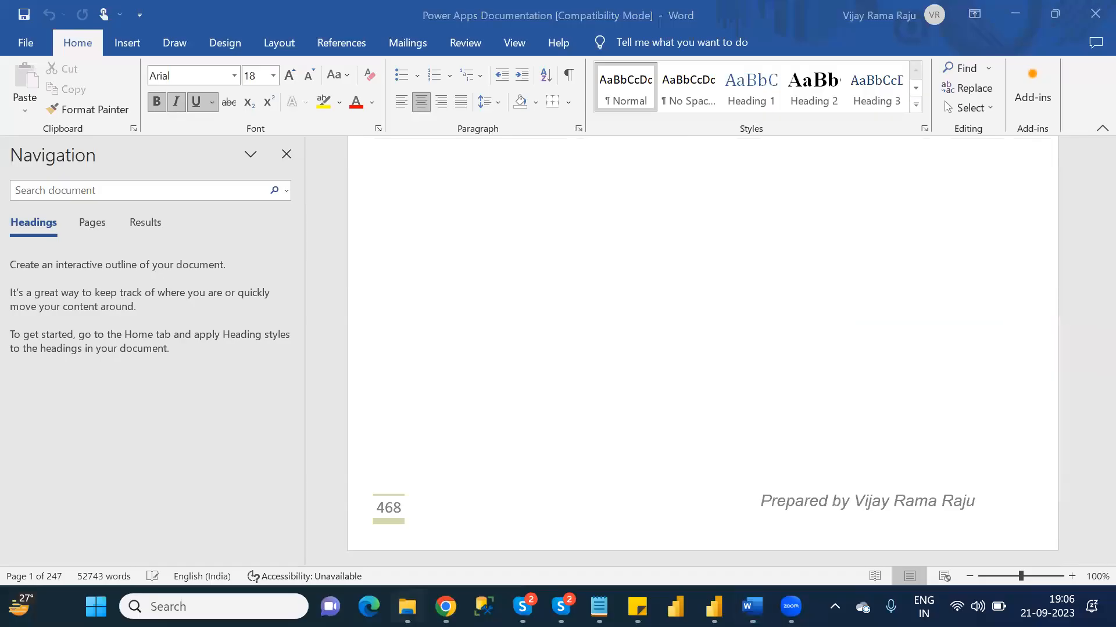
- Duplicate the Power Apps Documentation Word file within the NareshIT_B1 folder
click(753, 607)
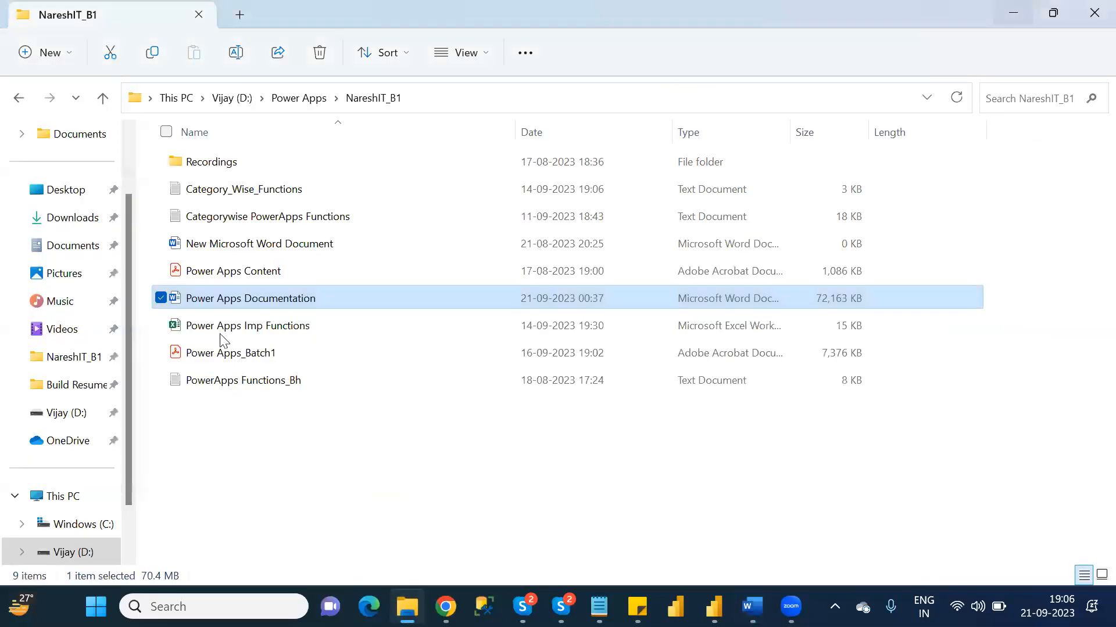
click(253, 356)
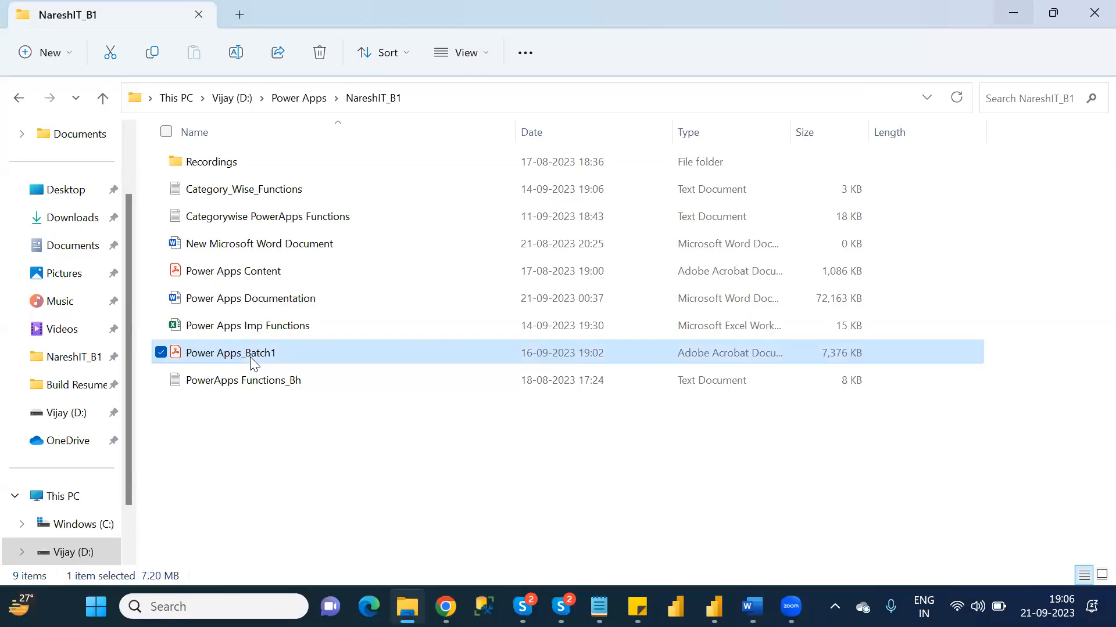
click(239, 303)
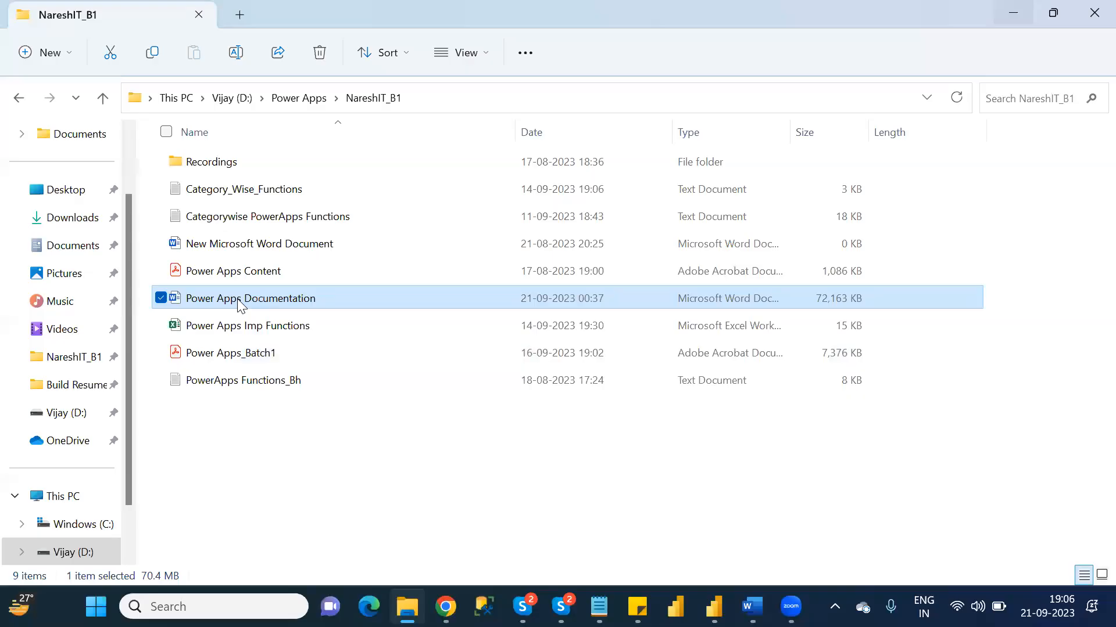
key(ctrl+c)
key(ctrl+v)
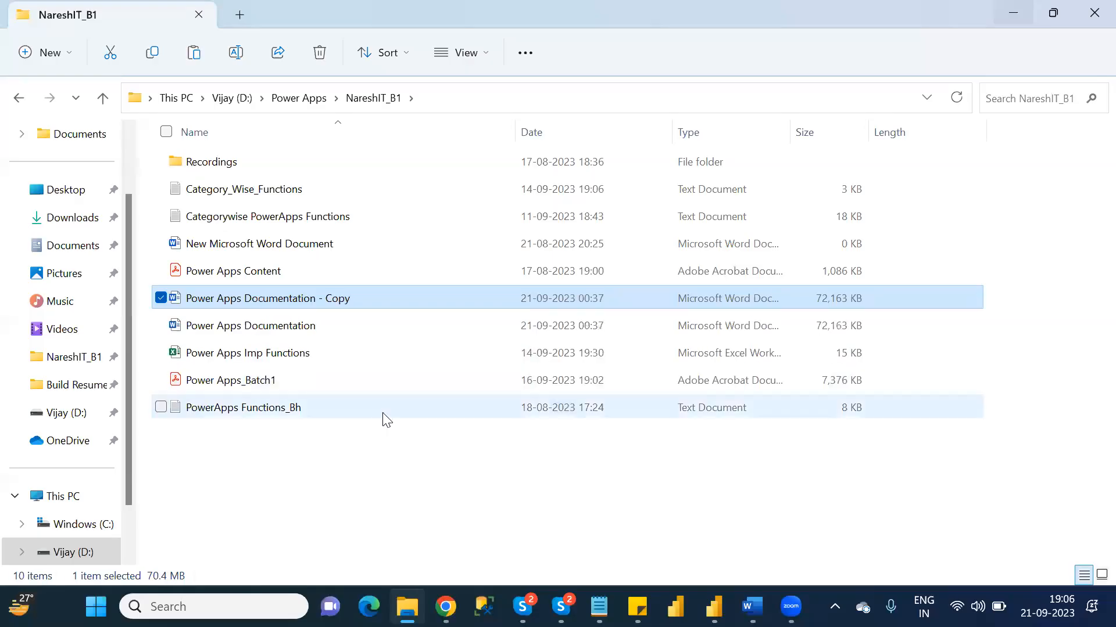
- Rename the copied Word file as Power Apps_Batch1
click(362, 299)
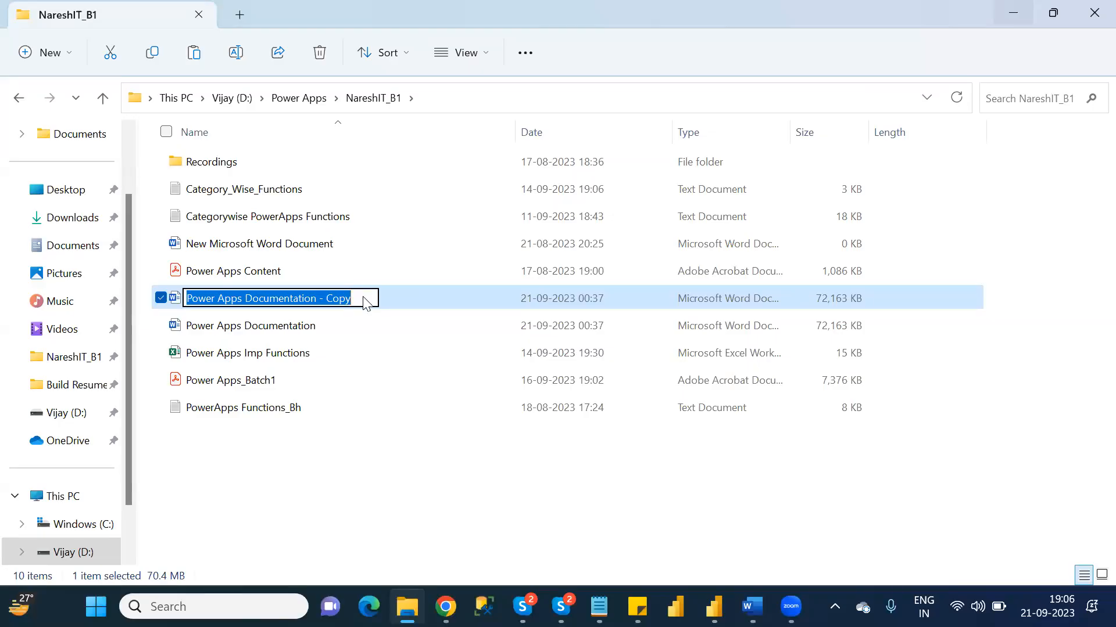
text(Power Apps)
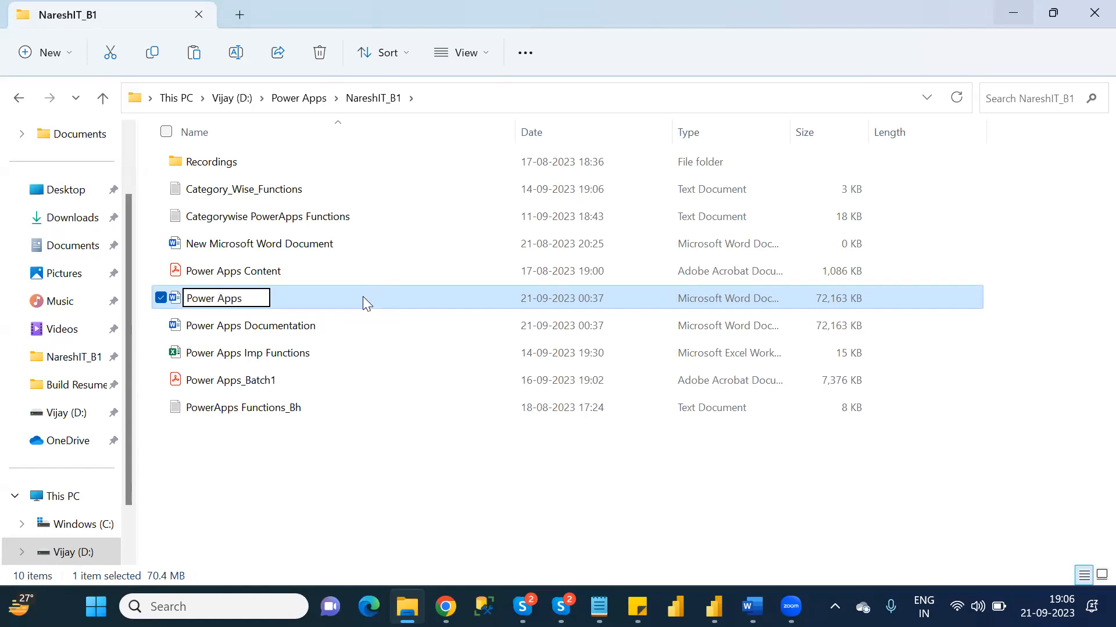
text(_Bat)
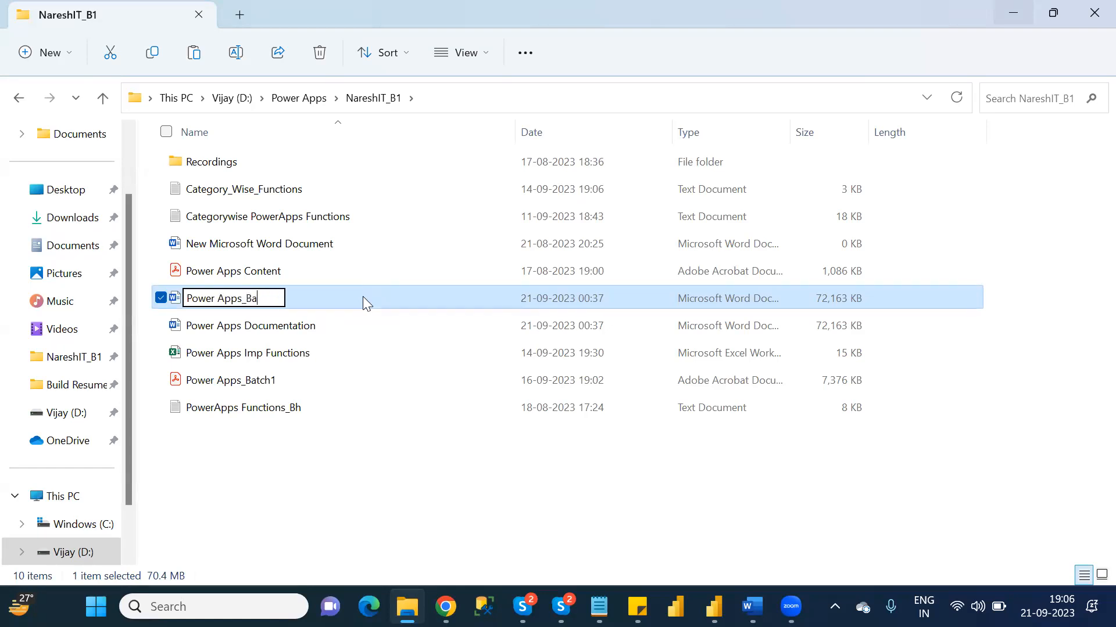
text(ch1)
key(Return)
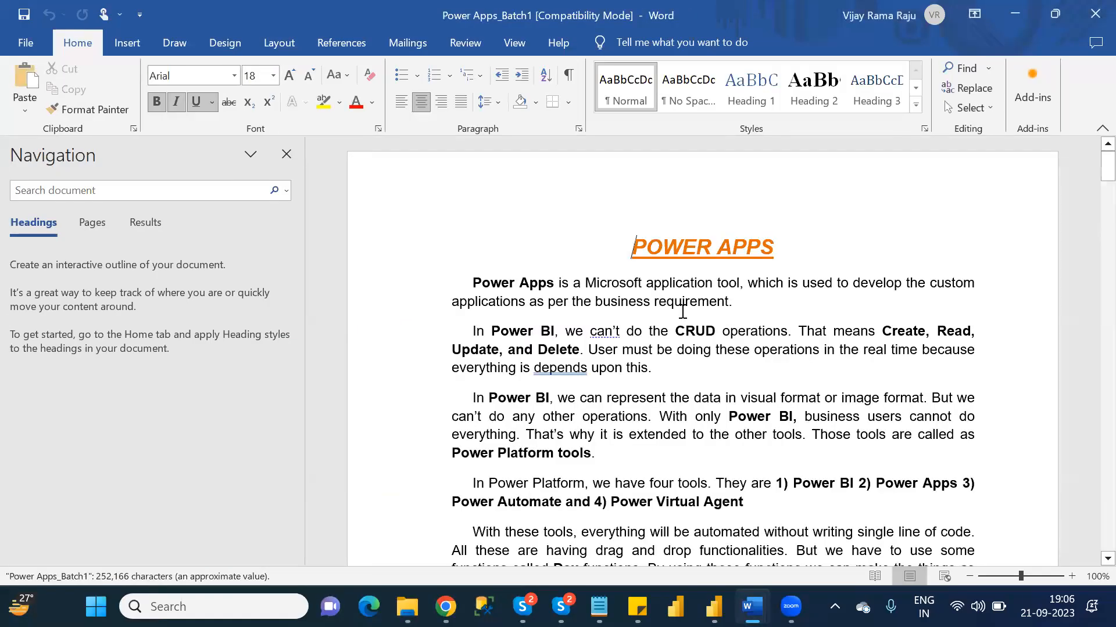
- Delete the entire content of the Power Apps_Batch1 Word document
key(ctrl+a)
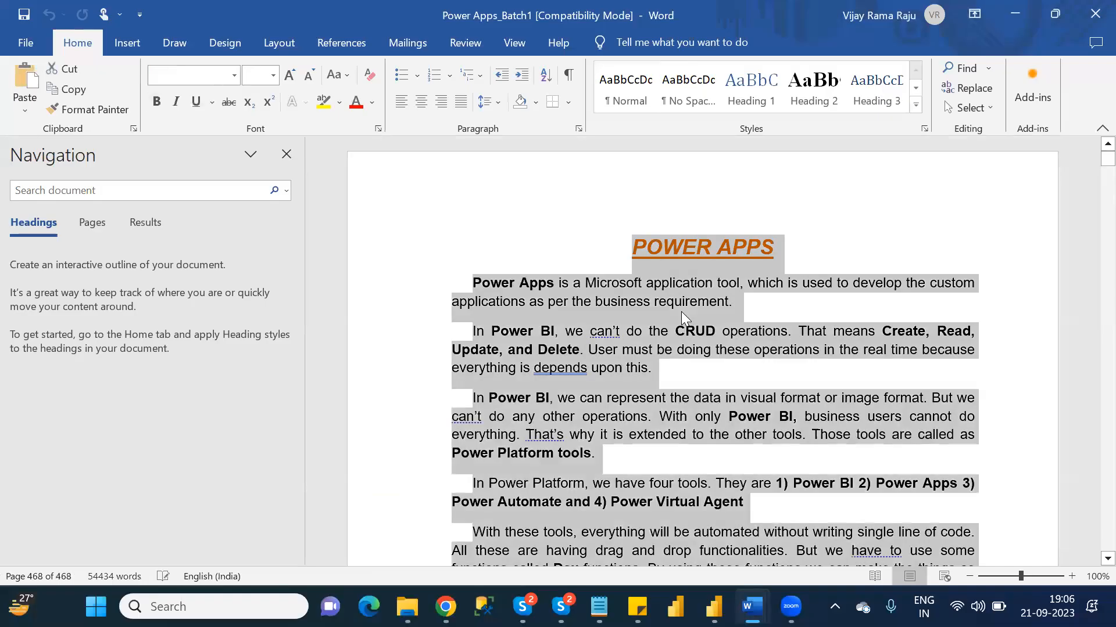
key(Delete)
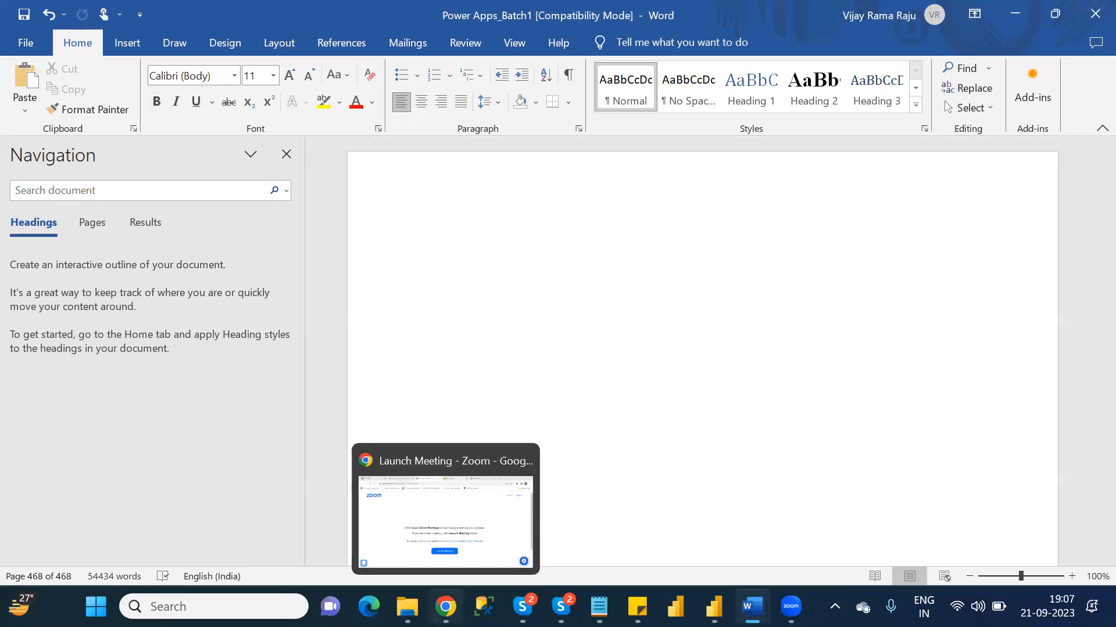
- Check which function is covered last at the end of the Power Apps_Batch1 PDF, then close the PDF
click(407, 606)
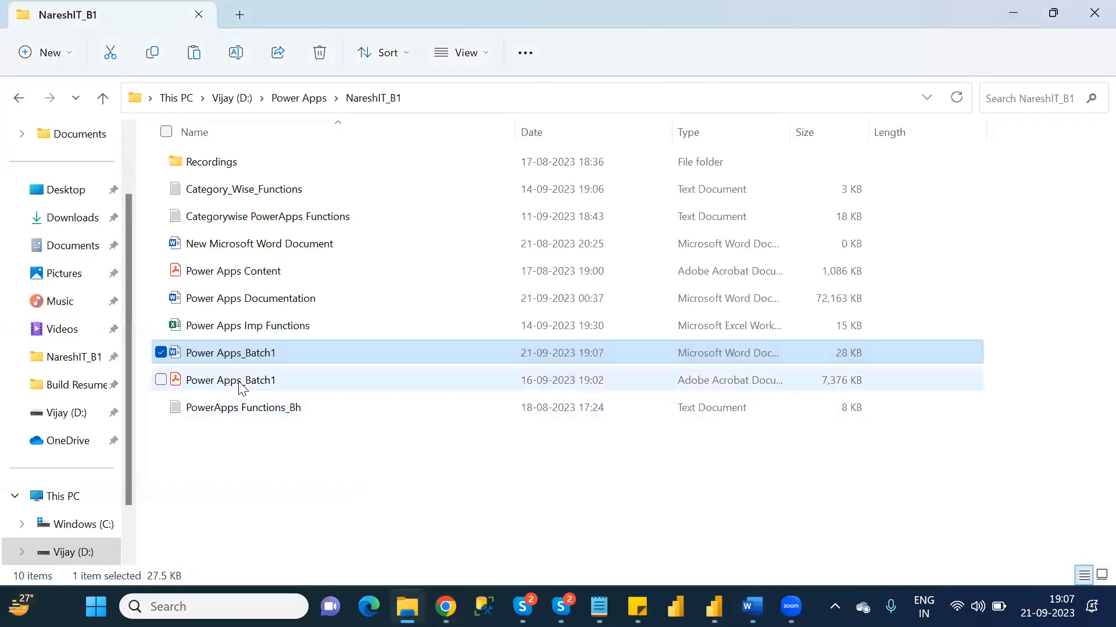
double_click(243, 382)
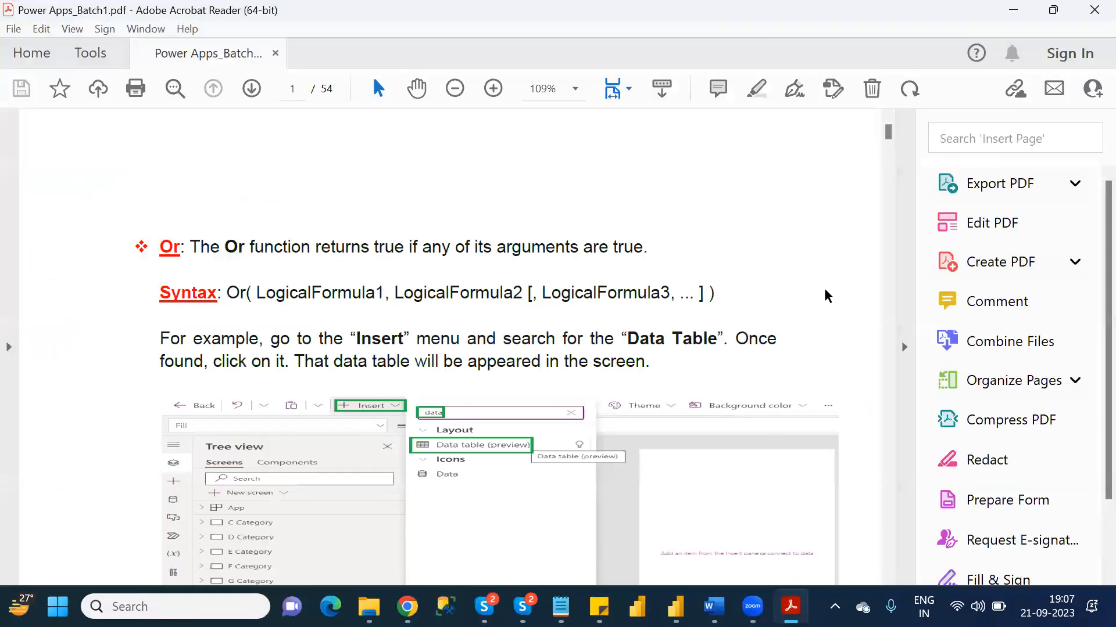
drag(893, 138, 912, 546)
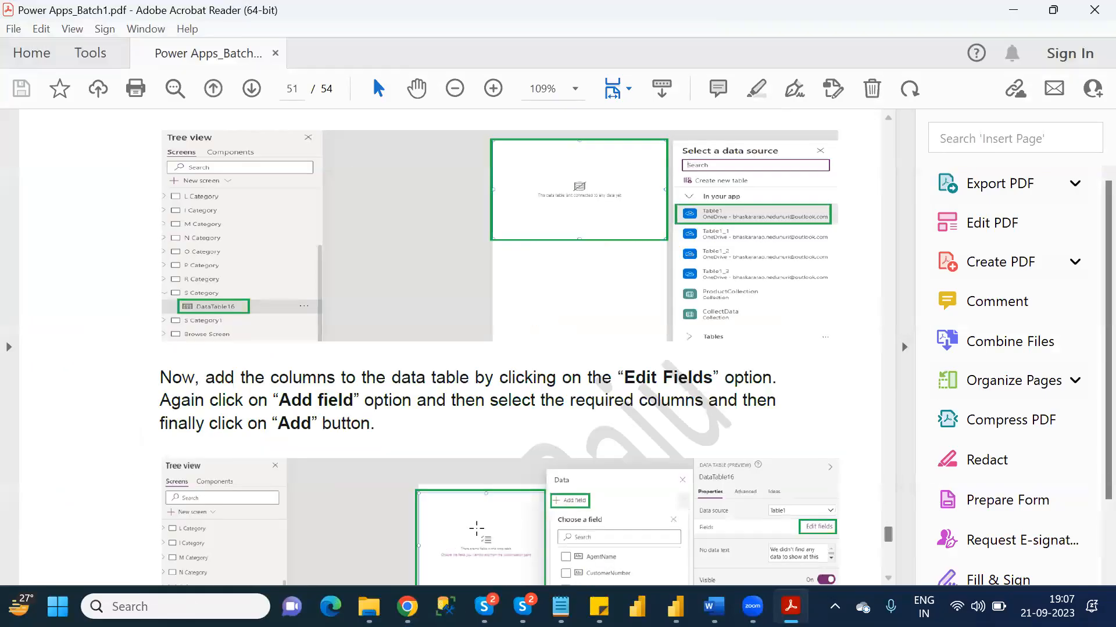
mouse_move(892, 540)
mouse_down()
mouse_move(899, 573)
mouse_move(899, 548)
mouse_move(894, 561)
mouse_up()
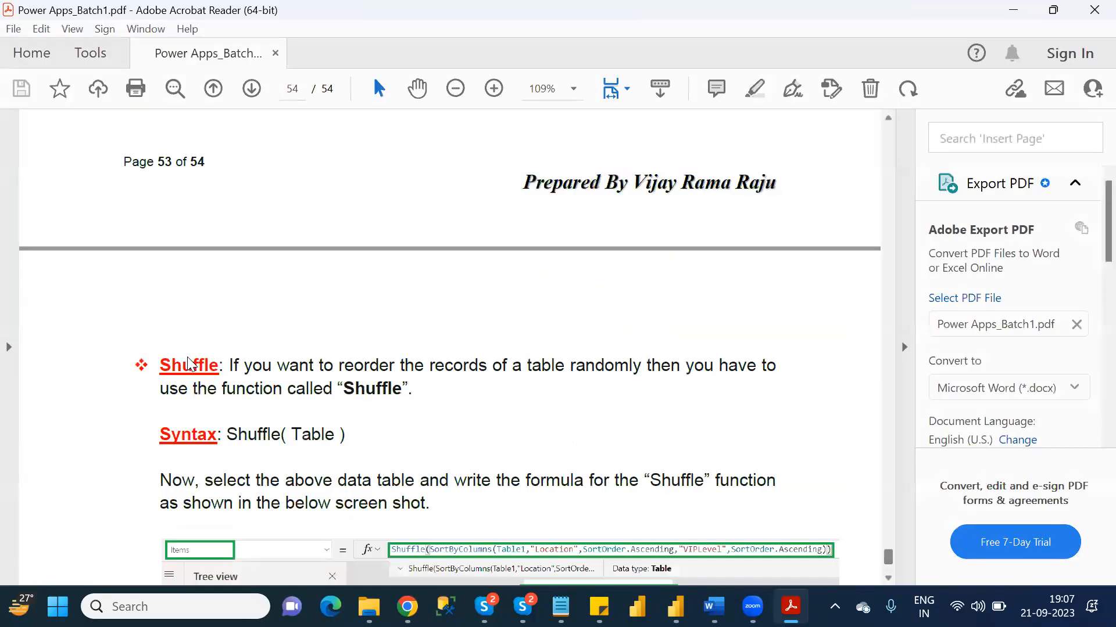
drag(226, 365, 180, 367)
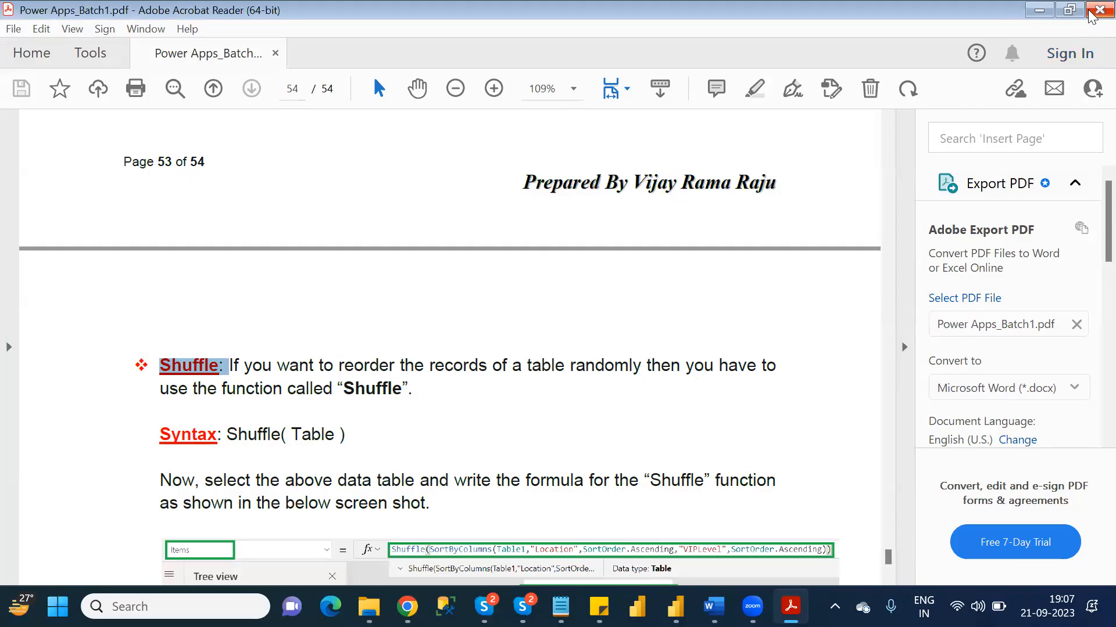
click(1095, 9)
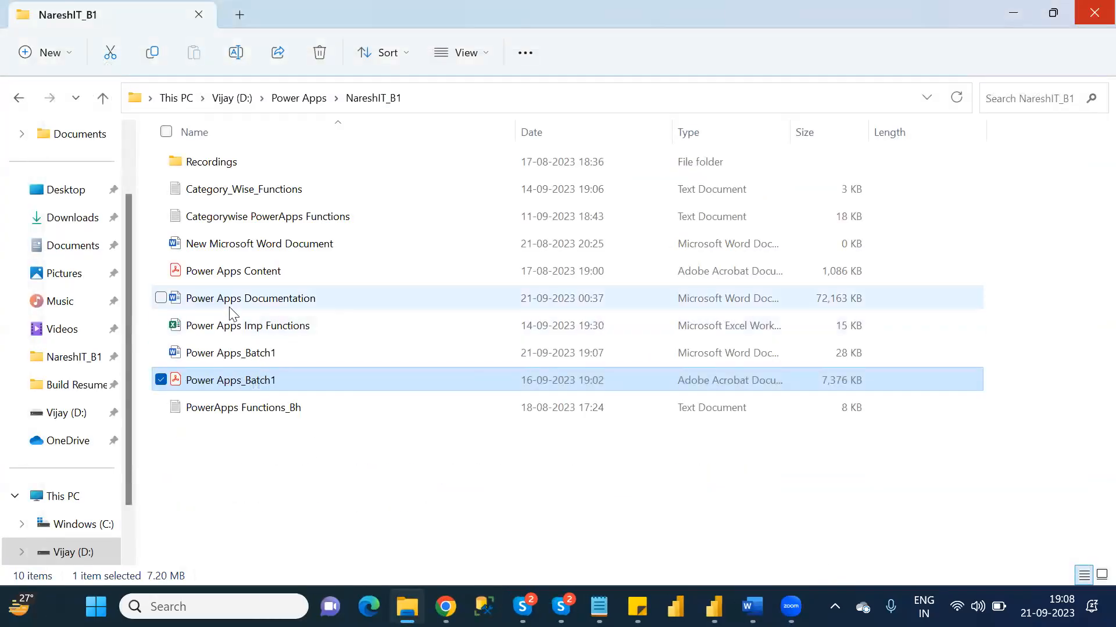
- Switch to the Power Apps Documentation document in Word and search it for "Shuffle:"
mouse_move(751, 607)
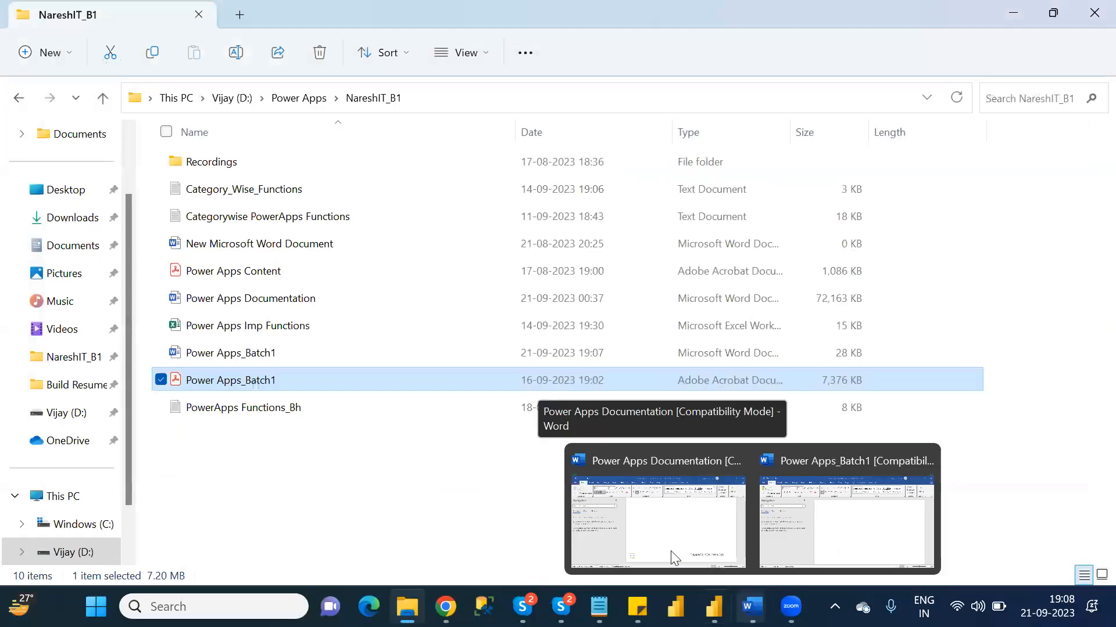
click(660, 535)
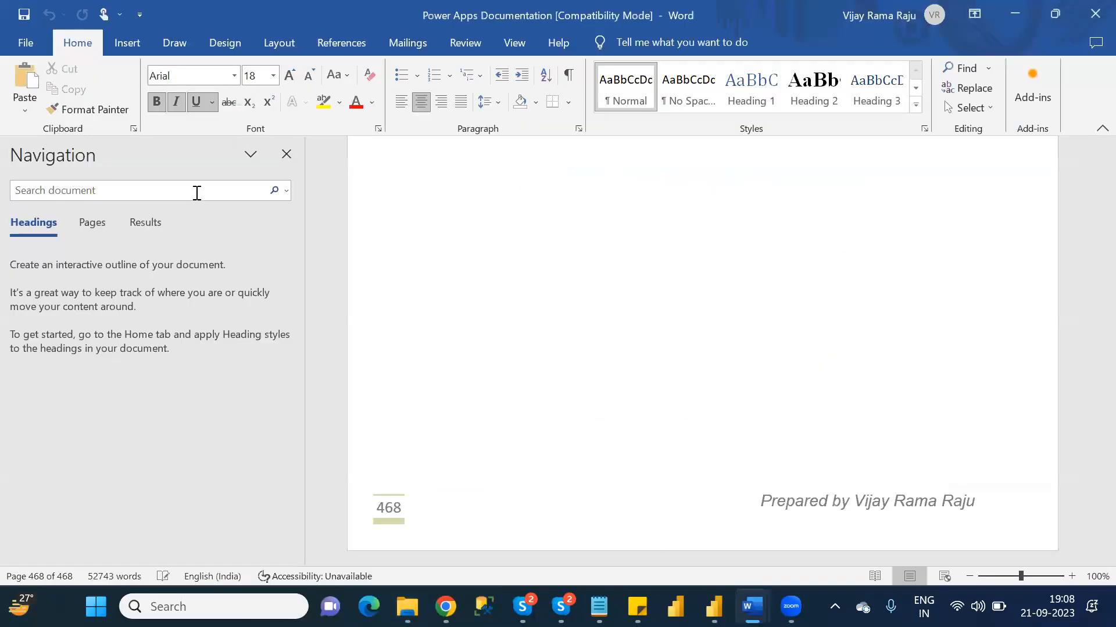
click(197, 192)
text(Shuffle:)
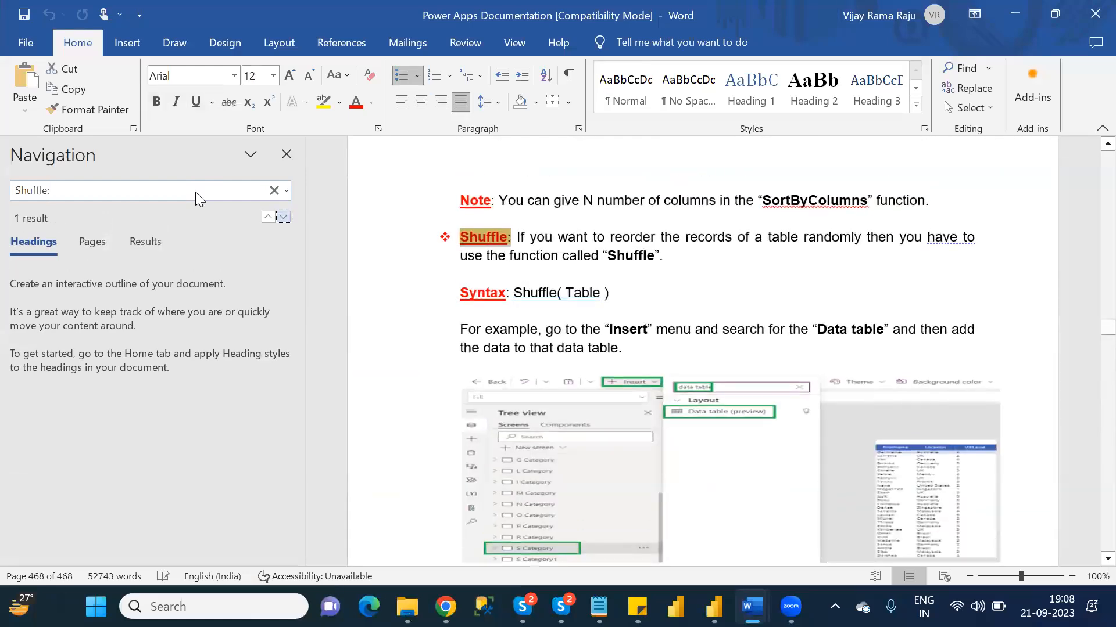
- Place the text cursor on the blank line between the end of the Shuffle section and the Split heading
click(614, 278)
key(Down)
key(Down)
key(Down)
key(Down)
key(Down)
key(Down)
key(Down)
key(Down)
key(Down)
key(Down)
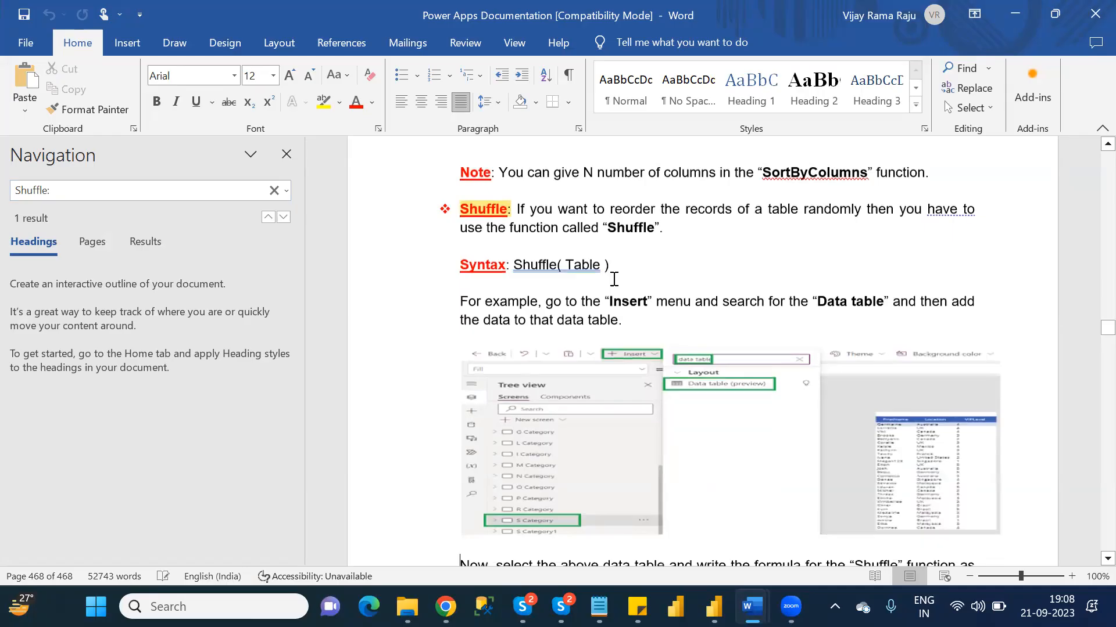
key(Down)
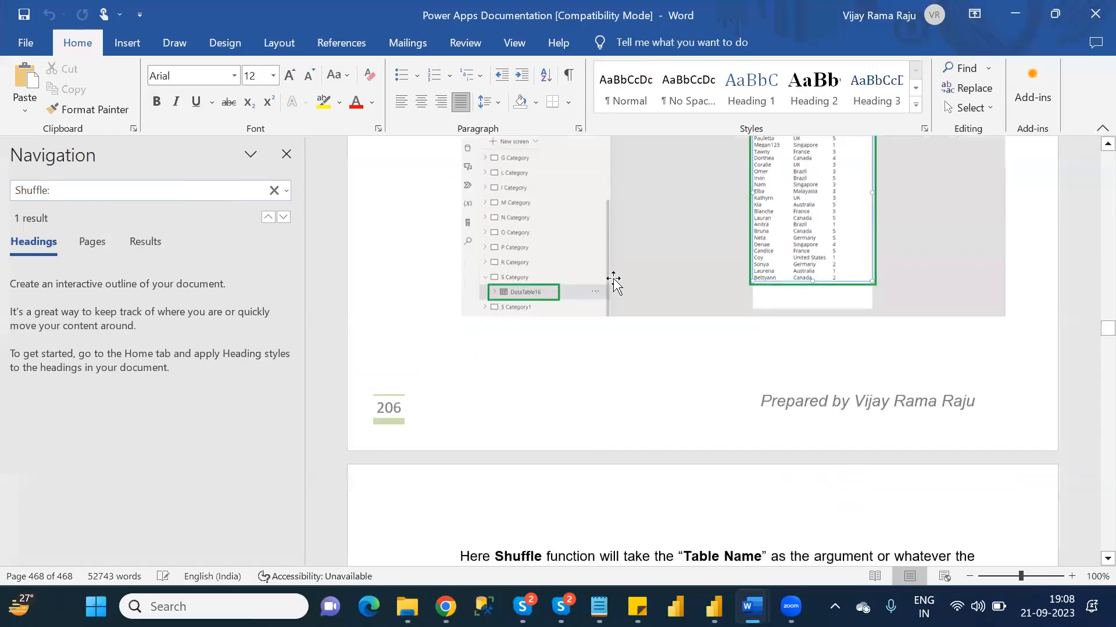
key(Down)
key(Down)
key(Down)
key(Down)
key(Down)
key(Down)
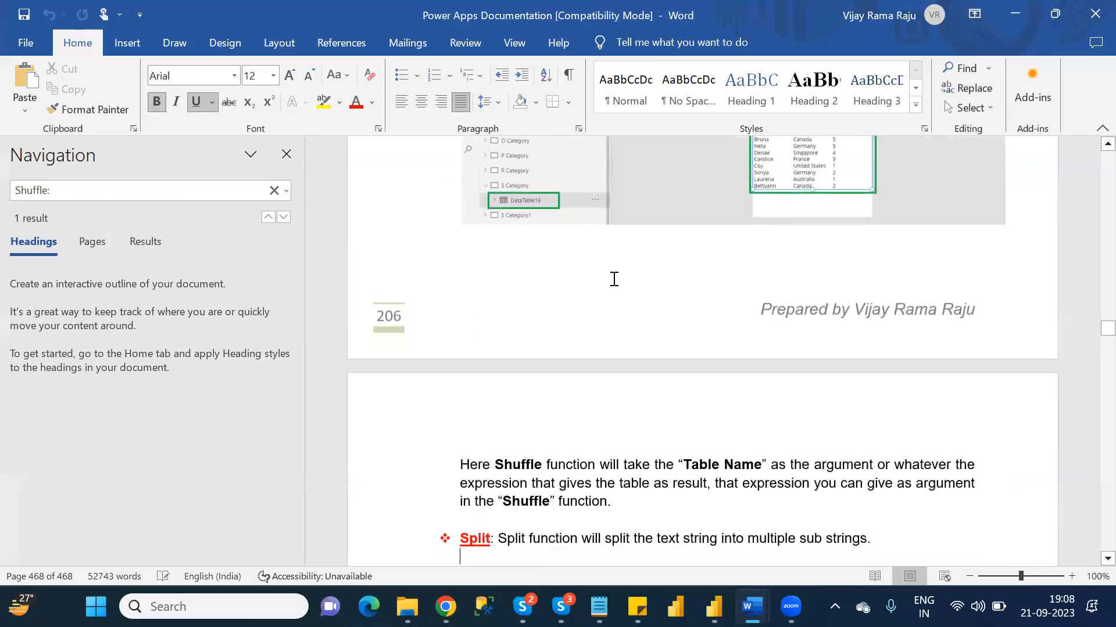
key(Down)
key(Down)
key(Down)
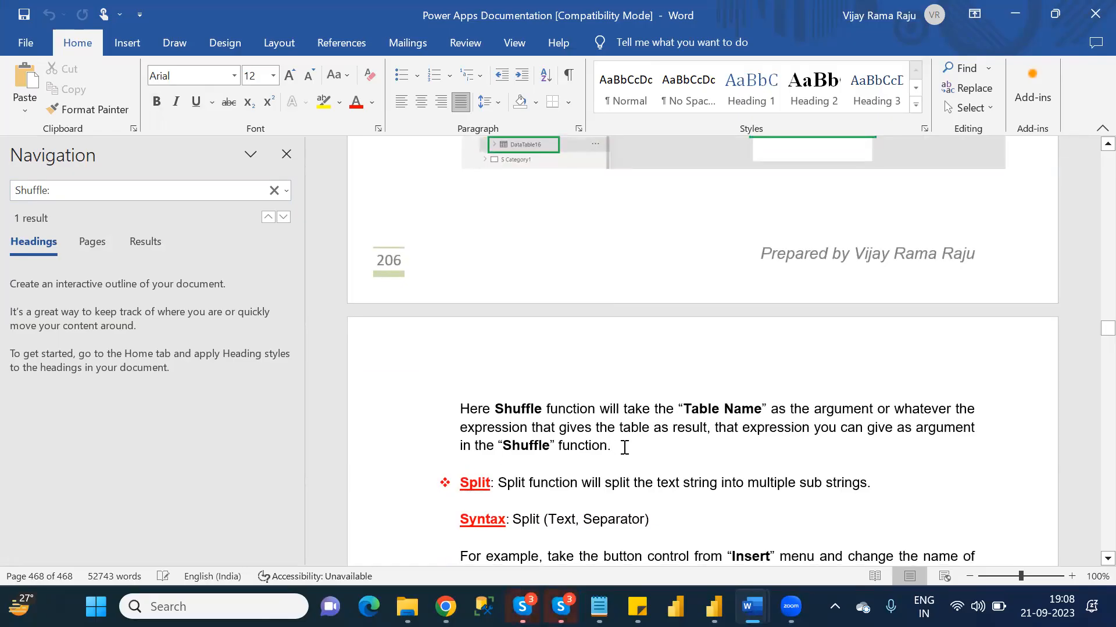
- Select and copy all content from the Split section through the result table that ends the User function section
key(shift+Down)
key(shift+Down)
key(shift+Down)
key(shift+Down)
key(shift+Down)
key(shift+Down)
key(shift+Down)
key(shift+Down)
key(shift+Down)
key(shift+Down)
key(shift+Down)
key(shift+Down)
key(shift+Down)
key(shift+Down)
key(shift+Down)
key(shift+Down)
key(shift+Down)
key(shift+Down)
key(shift+Down)
key(shift+Down)
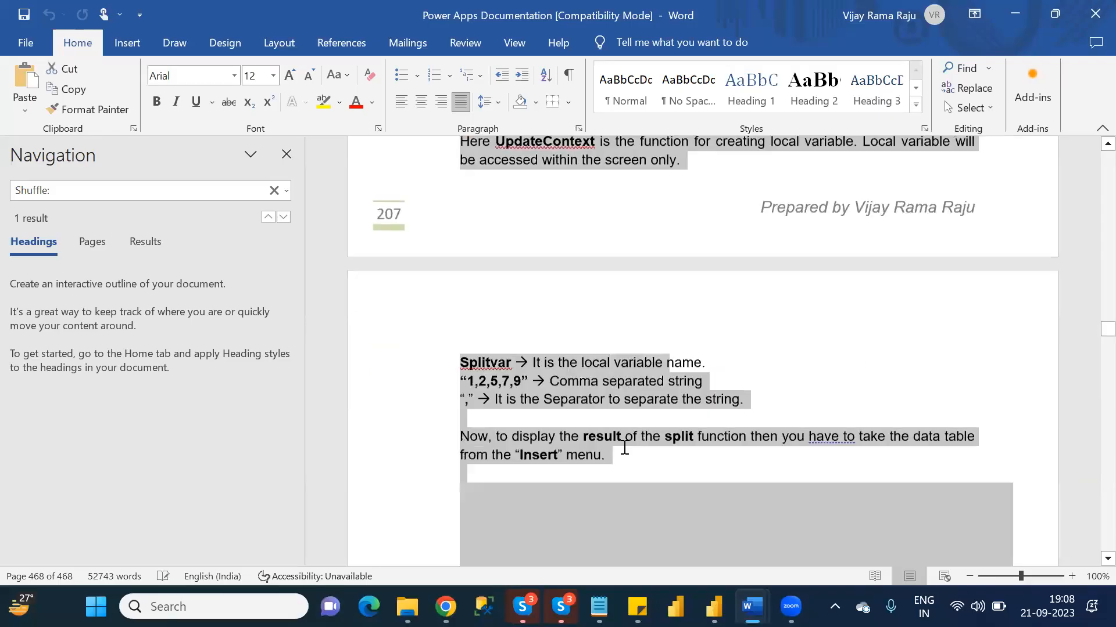
key(shift+Down)
key(shift+Down)
key(shift+Down)
key(shift+Down)
key(shift+Down)
key(shift+Down)
key(shift+Down)
key(shift+Down)
key(shift+Down)
key(shift+Down)
key(shift+Down)
key(shift+Down)
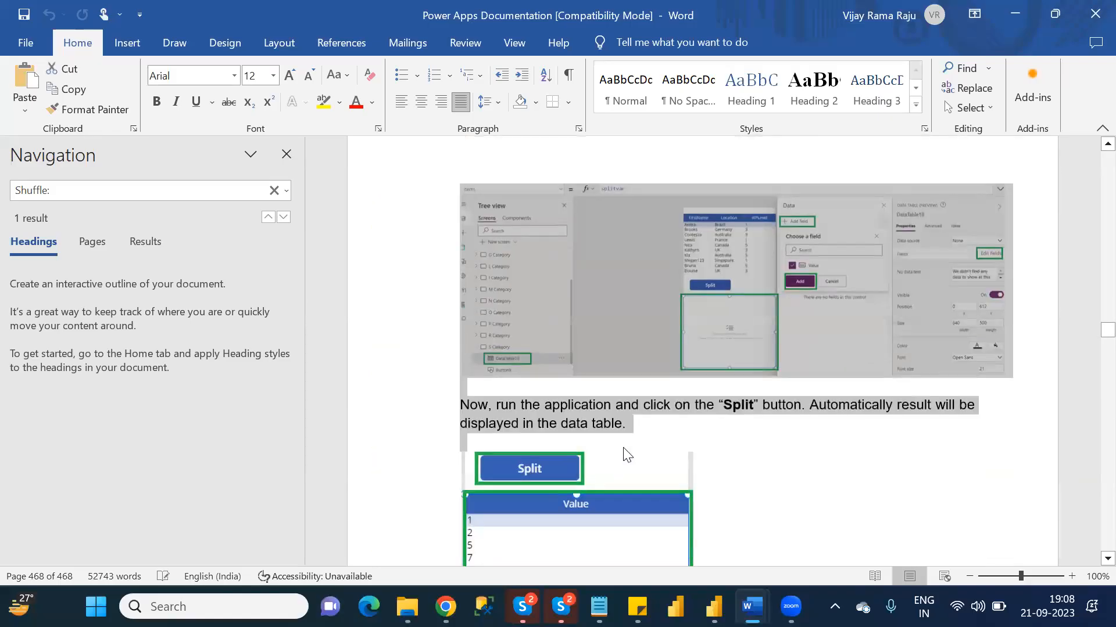
key(shift+Down)
key(shift+Down)
key(shift+Down)
key(shift+Down)
key(shift+Down)
key(shift+Down)
key(shift+Down)
key(shift+Down)
key(shift+Down)
key(shift+Down)
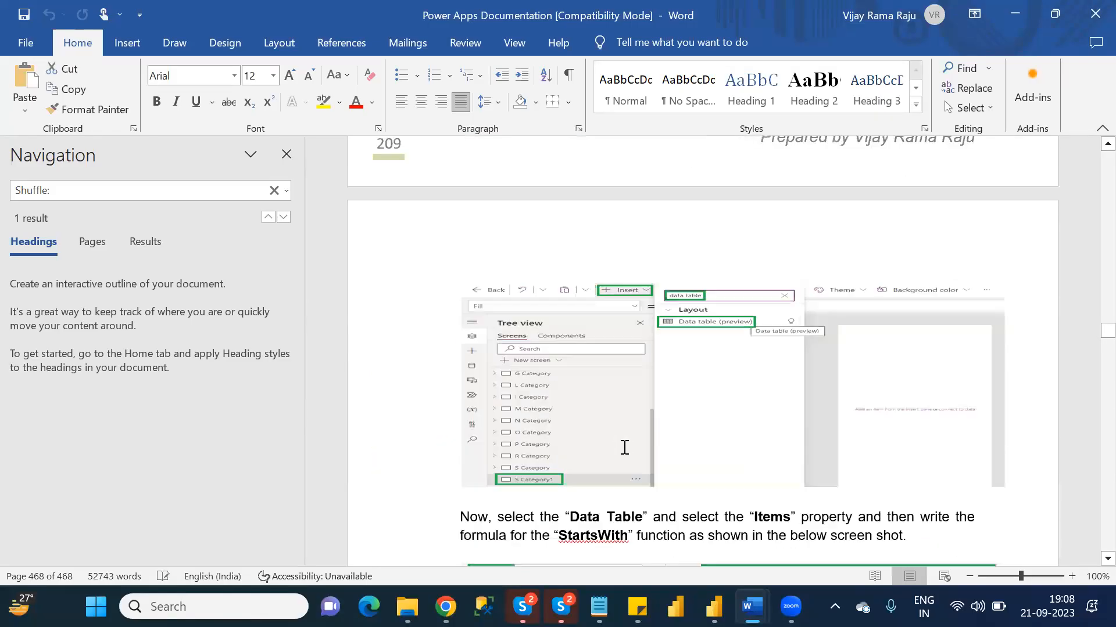
key(shift+Down)
key(shift+Down)
key(shift+Down)
key(shift+Down)
key(shift+Down)
key(shift+Down)
key(shift+Down)
key(shift+Down)
key(shift+Down)
key(shift+Down)
key(shift+Down)
key(shift+Down)
key(shift+Down)
key(shift+Down)
key(shift+Down)
key(shift+Down)
key(shift+Down)
key(shift+Down)
key(shift+Down)
key(shift+Down)
key(shift+Down)
key(shift+Down)
key(shift+Down)
key(shift+Down)
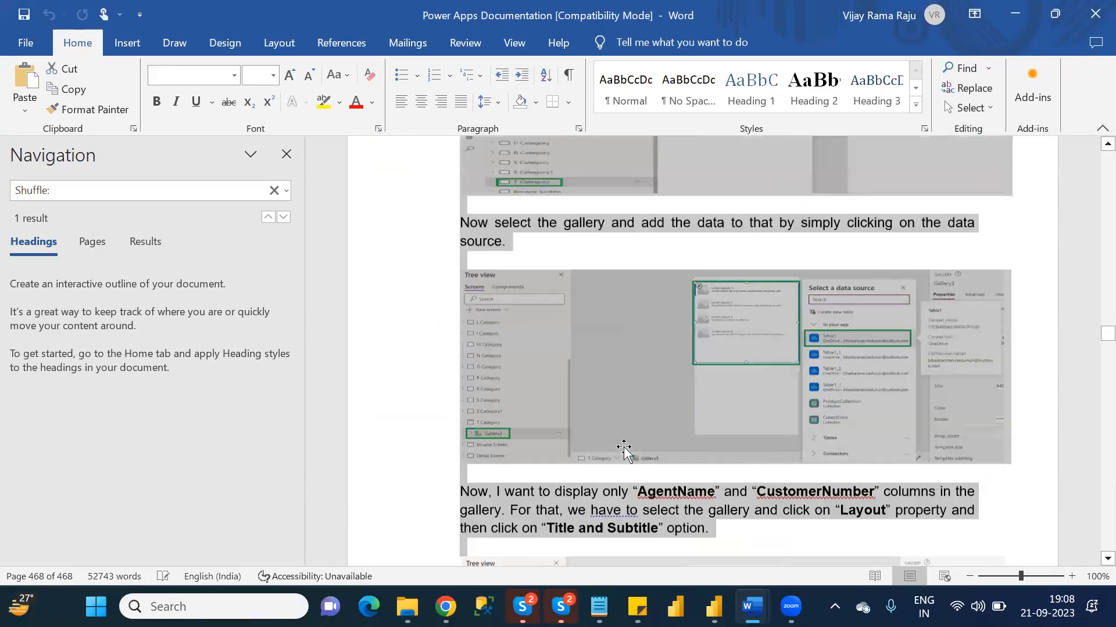
key(shift+Down)
key(shift+Down)
key(shift+Down)
key(shift+Down)
key(shift+Down)
key(shift+Down)
key(shift+Down)
key(shift+Down)
key(shift+Down)
key(shift+Down)
key(shift+Down)
key(shift+Down)
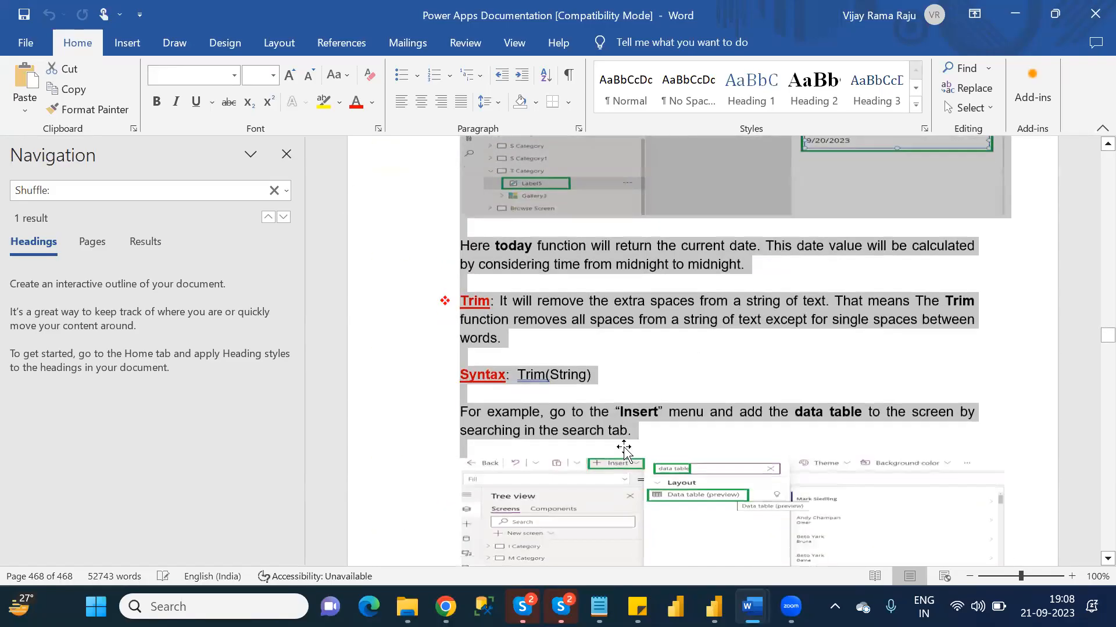
key(shift+Down)
key(shift+Down)
key(shift+Down)
key(shift+Down)
key(shift+Down)
key(shift+Down)
key(shift+Down)
key(shift+Down)
key(shift+Down)
key(shift+Down)
key(shift+Down)
key(shift+Down)
key(shift+Down)
key(shift+Down)
key(shift+Down)
key(shift+Down)
key(shift+Down)
key(shift+Down)
key(shift+Down)
key(shift+Down)
key(shift+Down)
key(shift+Down)
key(shift+Down)
key(shift+Down)
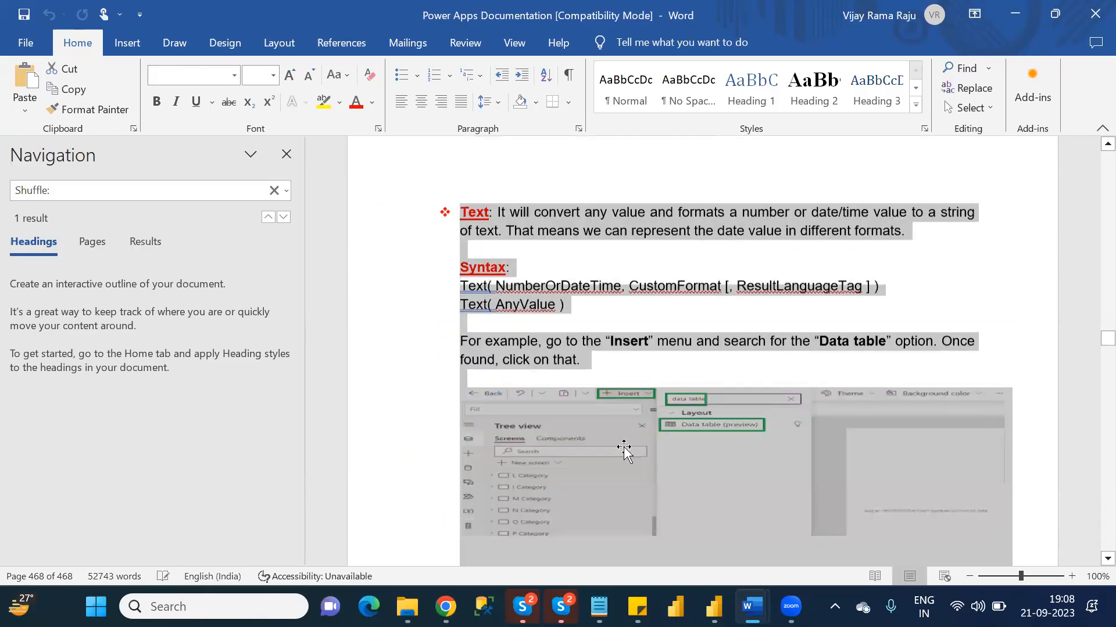
key(shift+Down)
key(shift+Down)
key(shift+Down)
key(shift+Down)
key(shift+Down)
key(shift+Down)
key(shift+Down)
key(shift+Down)
key(shift+Down)
key(shift+Down)
key(shift+Down)
key(shift+Down)
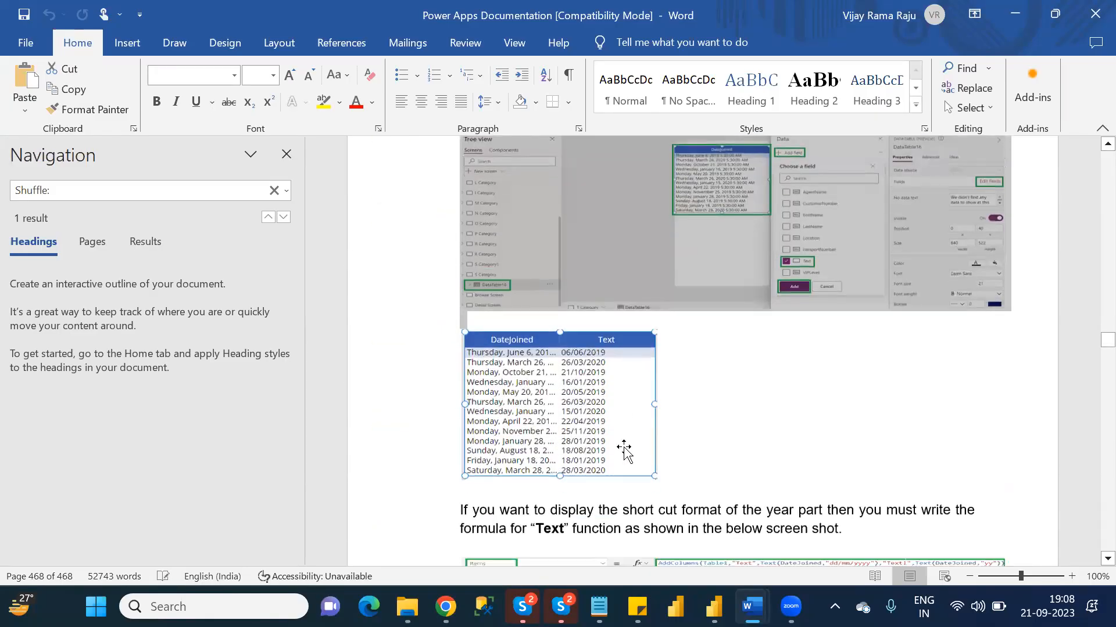
key(shift+Down)
key(shift+Down)
key(shift+Down)
key(shift+Down)
key(shift+Down)
key(shift+Down)
key(shift+Down)
key(shift+Down)
key(shift+Down)
key(shift+Down)
key(shift+Down)
key(shift+Down)
key(shift+Down)
key(shift+Down)
key(shift+Down)
key(shift+Down)
key(shift+Down)
key(shift+Down)
key(shift+Down)
key(shift+Down)
key(shift+Down)
key(shift+Down)
key(shift+Down)
key(shift+Down)
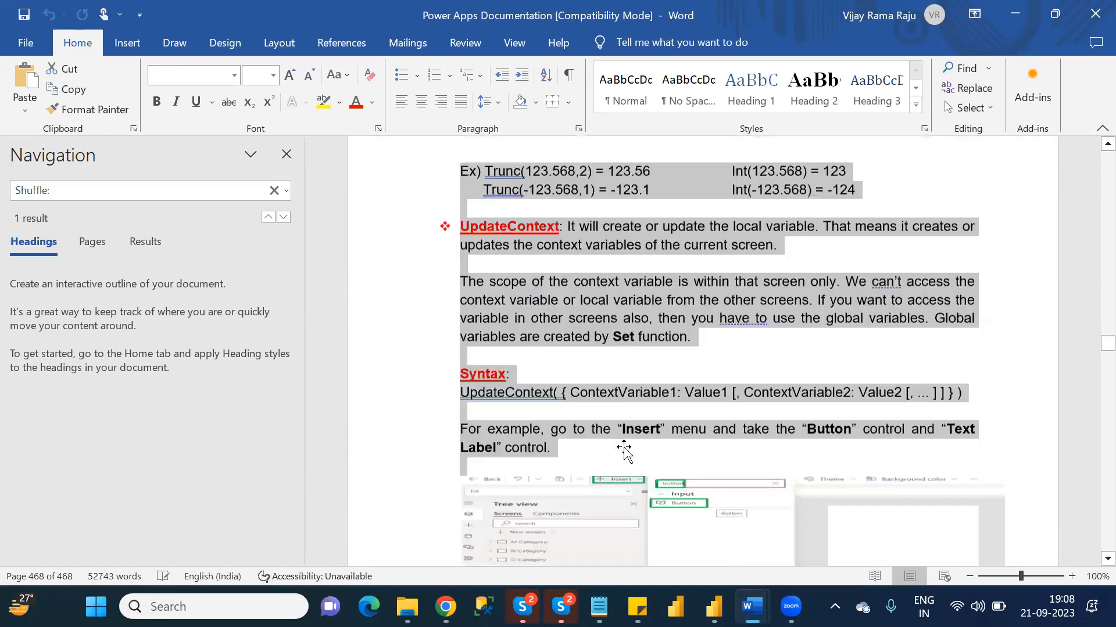
key(shift+Down)
key(shift+Down)
key(shift+Down)
key(shift+Down)
key(shift+Down)
key(shift+Down)
key(shift+Down)
key(shift+Down)
key(shift+Down)
key(shift+Down)
key(shift+Down)
key(shift+Down)
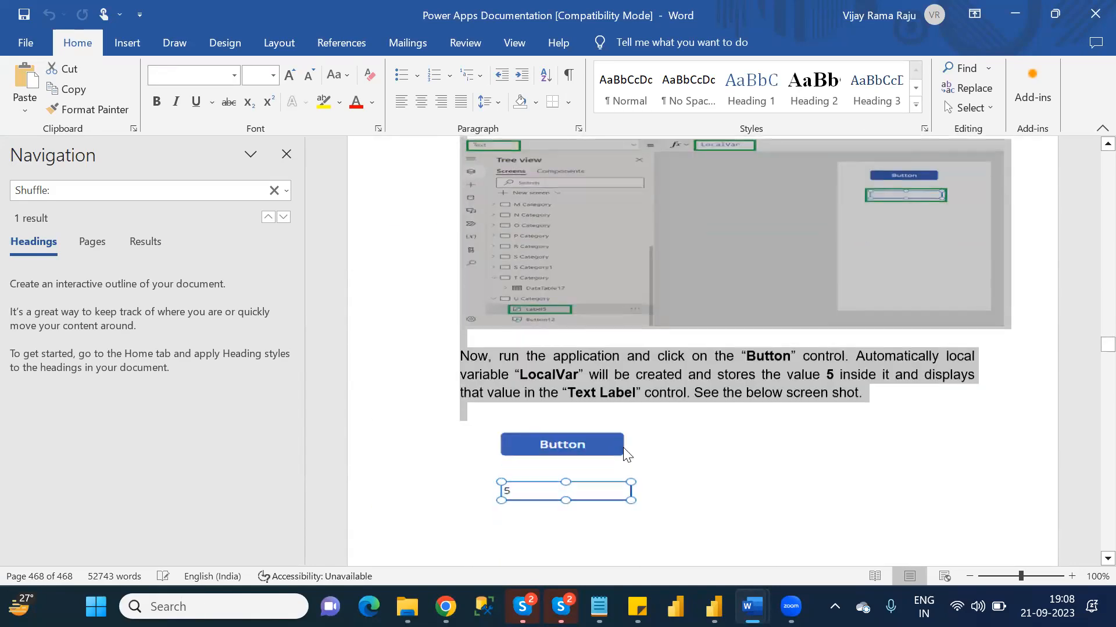
key(shift+Down)
key(shift+Down)
key(shift+Down)
key(shift+Down)
key(shift+Down)
key(shift+Down)
key(shift+Down)
key(shift+Down)
key(shift+Down)
key(shift+Down)
key(shift+Down)
key(shift+Down)
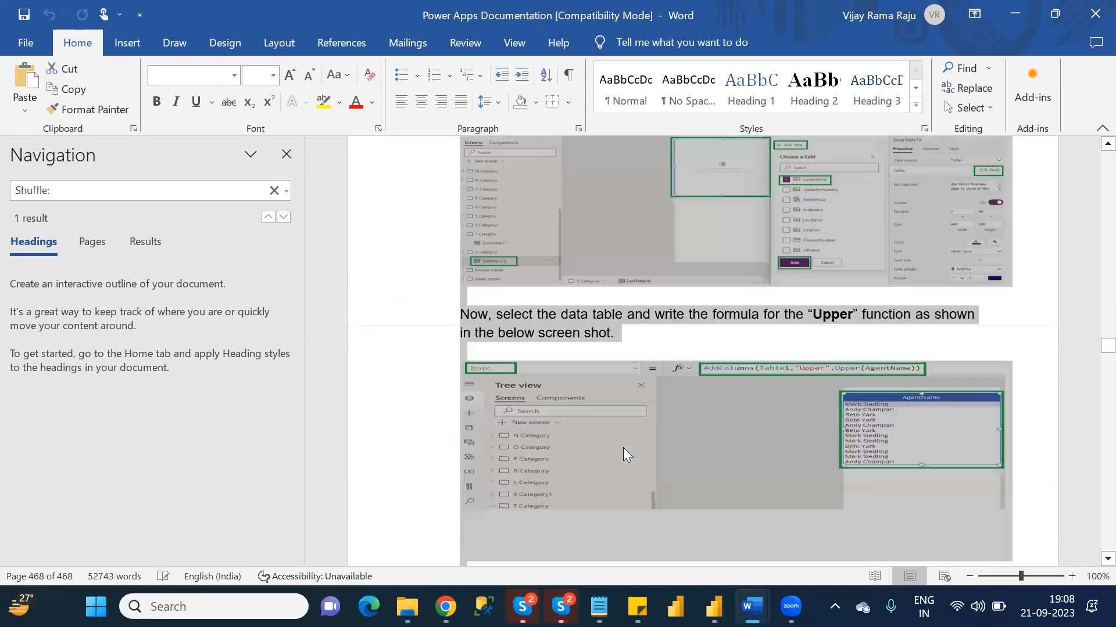
key(shift+Down)
key(shift+Down)
key(shift+Down)
key(shift+Down)
key(shift+Down)
key(shift+Down)
key(shift+Down)
key(shift+Down)
key(shift+Down)
key(shift+Down)
key(shift+Down)
key(shift+Down)
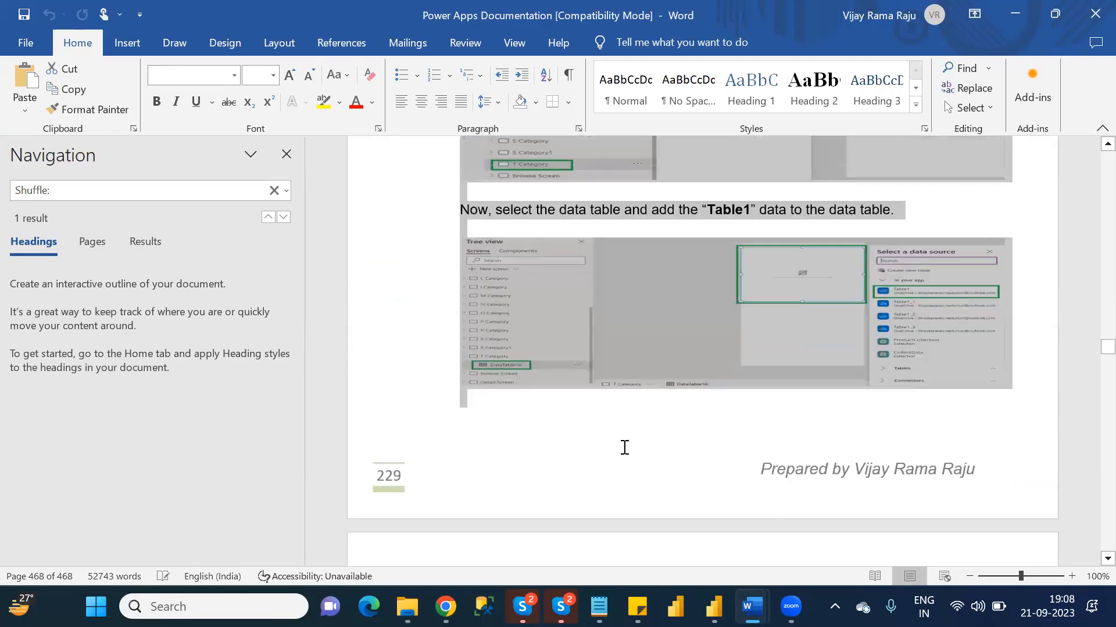
key(shift+Down)
key(shift+Down)
key(shift+Down)
key(shift+Down)
key(shift+Down)
key(shift+Down)
key(shift+Down)
key(shift+Down)
key(shift+Down)
key(shift+Down)
key(shift+Down)
key(shift+Down)
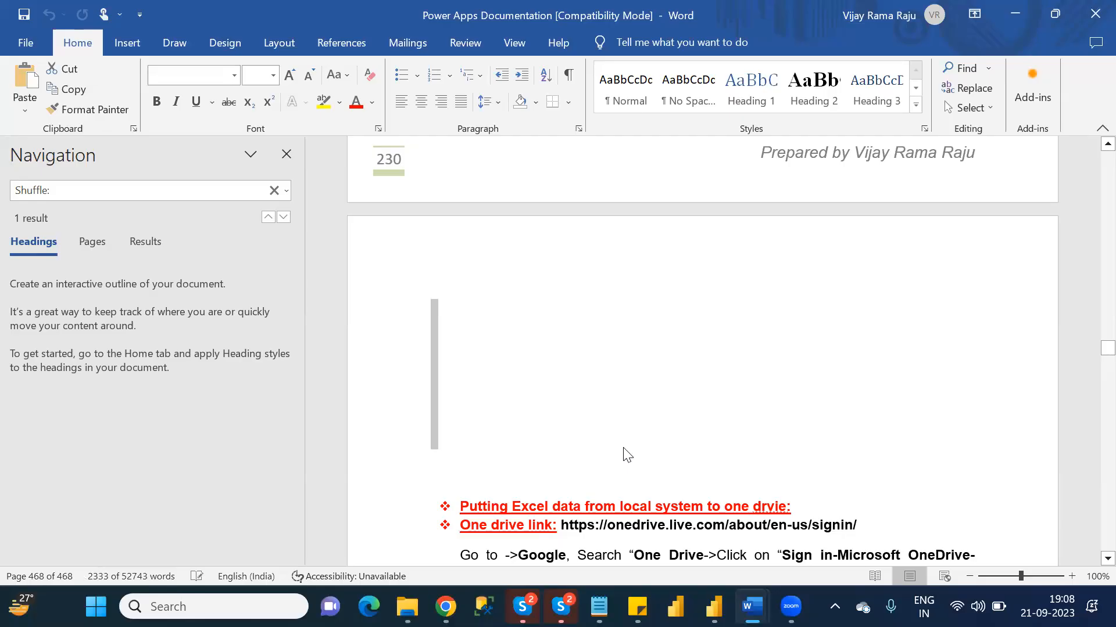
scroll(624, 448, up, 6)
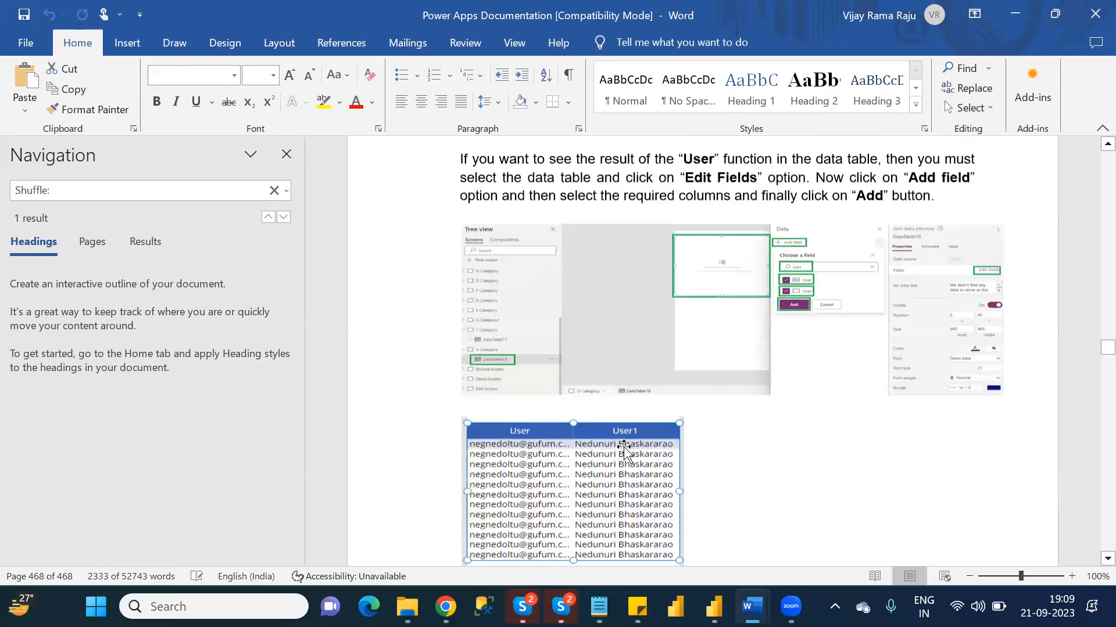
scroll(623, 447, down, 1)
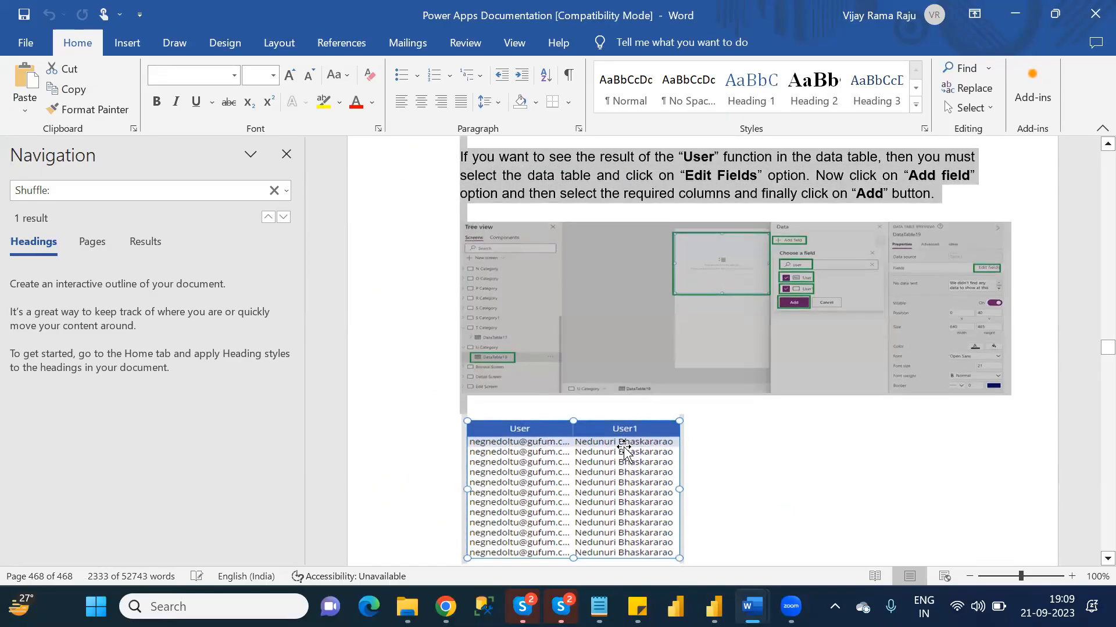
scroll(623, 450, down, 1)
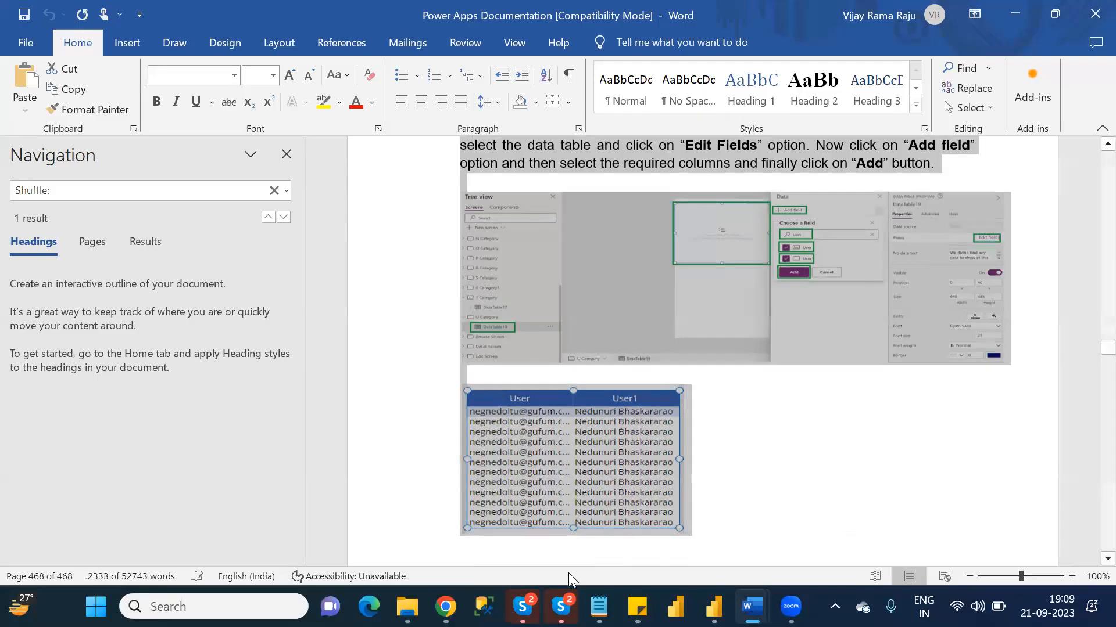
- Switch to the Power Apps_Batch1 Word document, paste the copied sections into the empty page, and save it
mouse_move(753, 604)
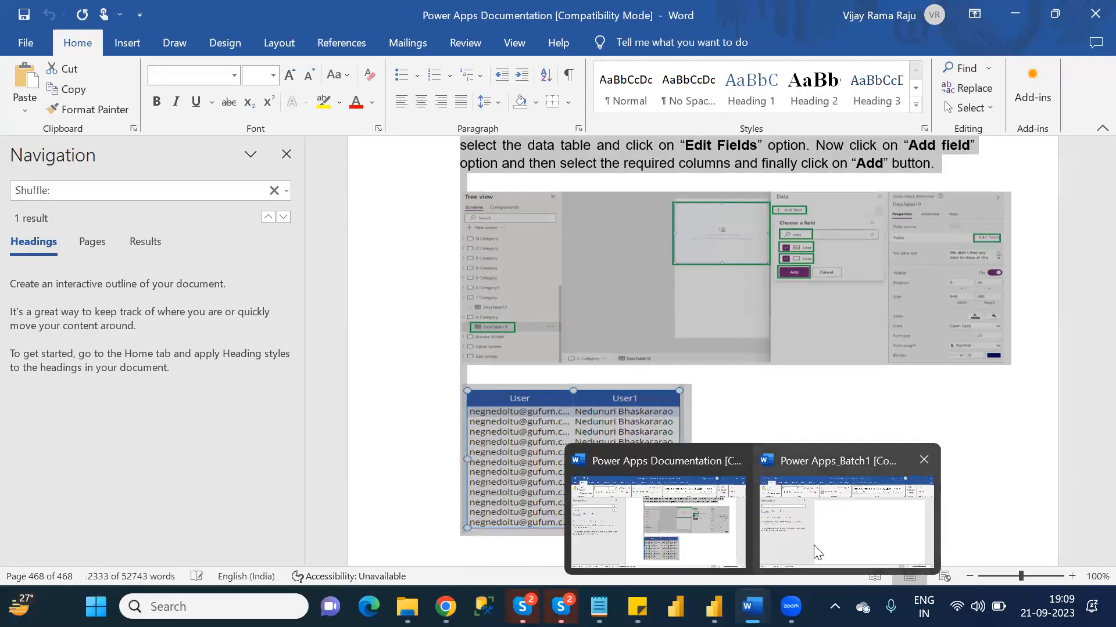
click(834, 549)
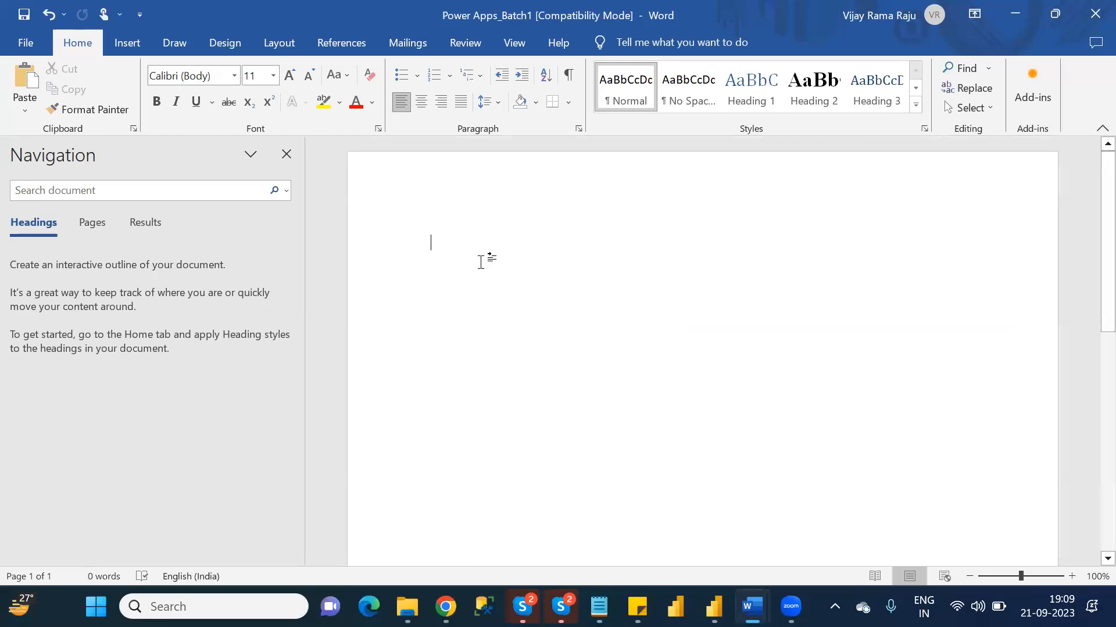
key(ctrl+a)
key(ctrl+v)
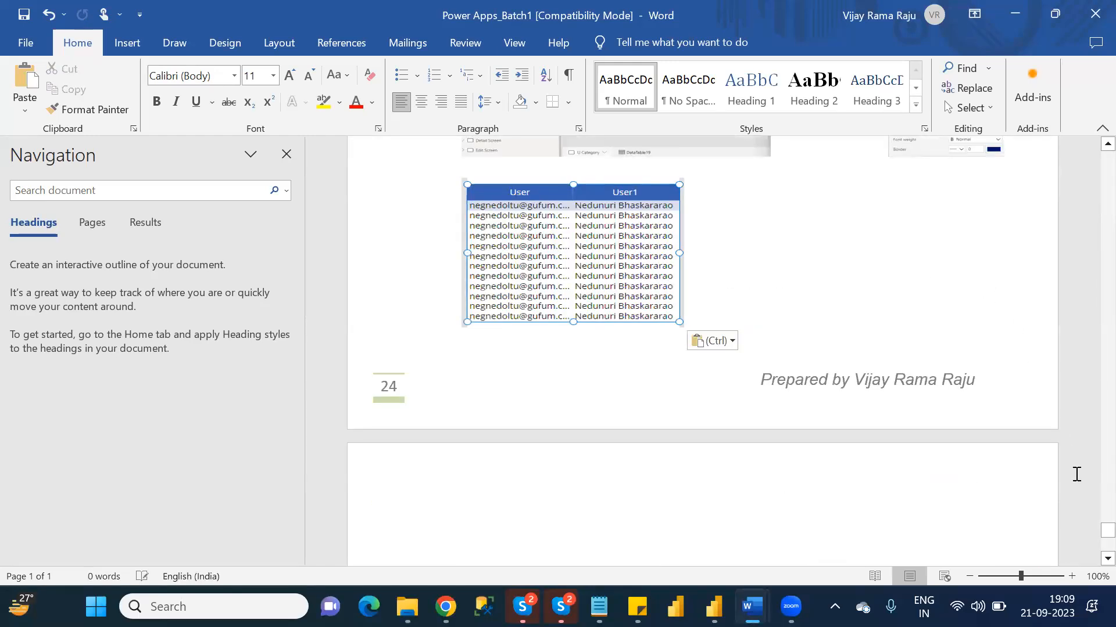
drag(1107, 530, 1093, 137)
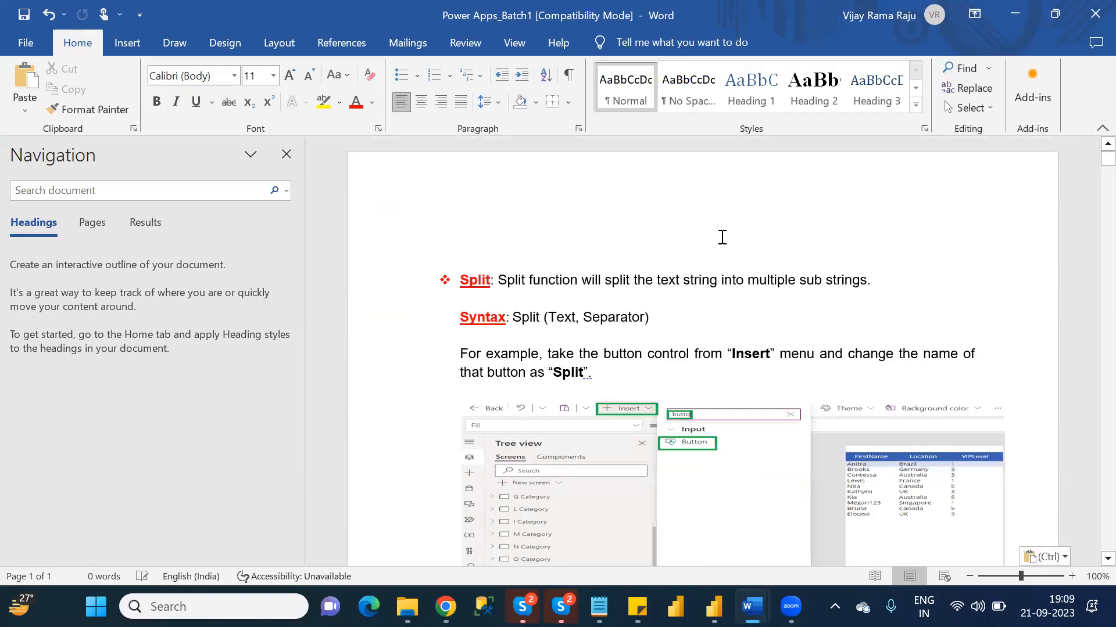
click(721, 238)
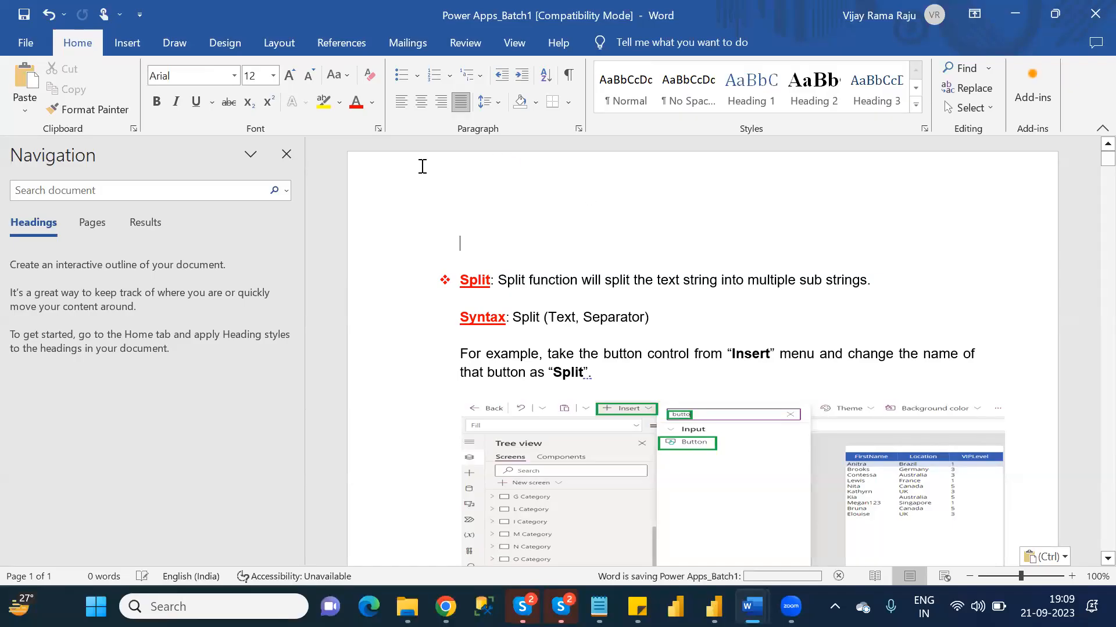
- Start exporting the Power Apps_Batch1 document as a PDF
click(28, 43)
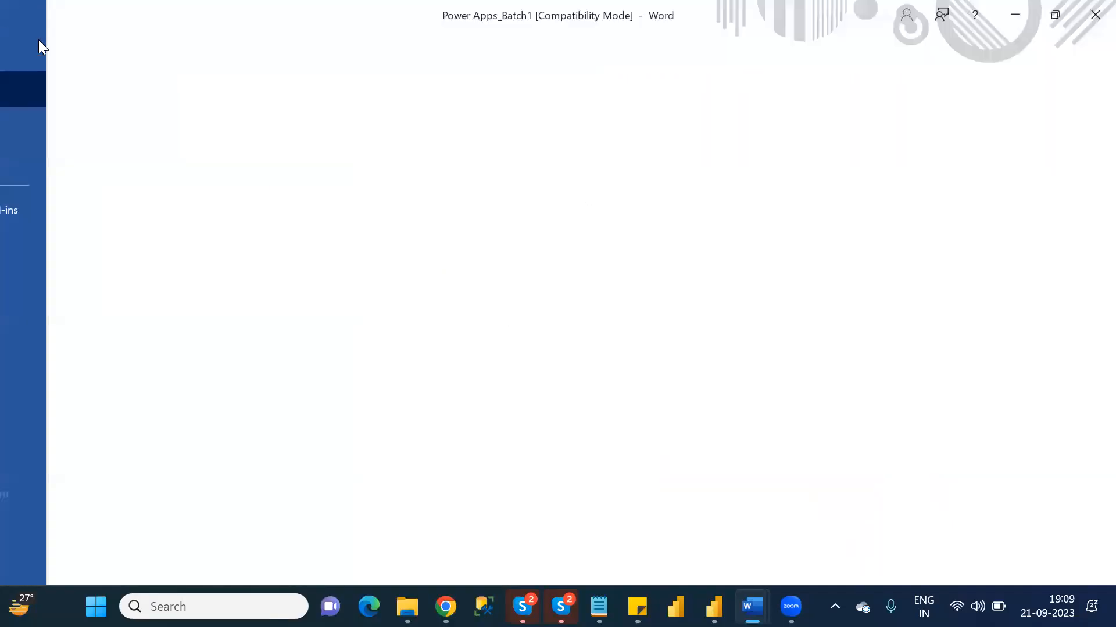
click(58, 454)
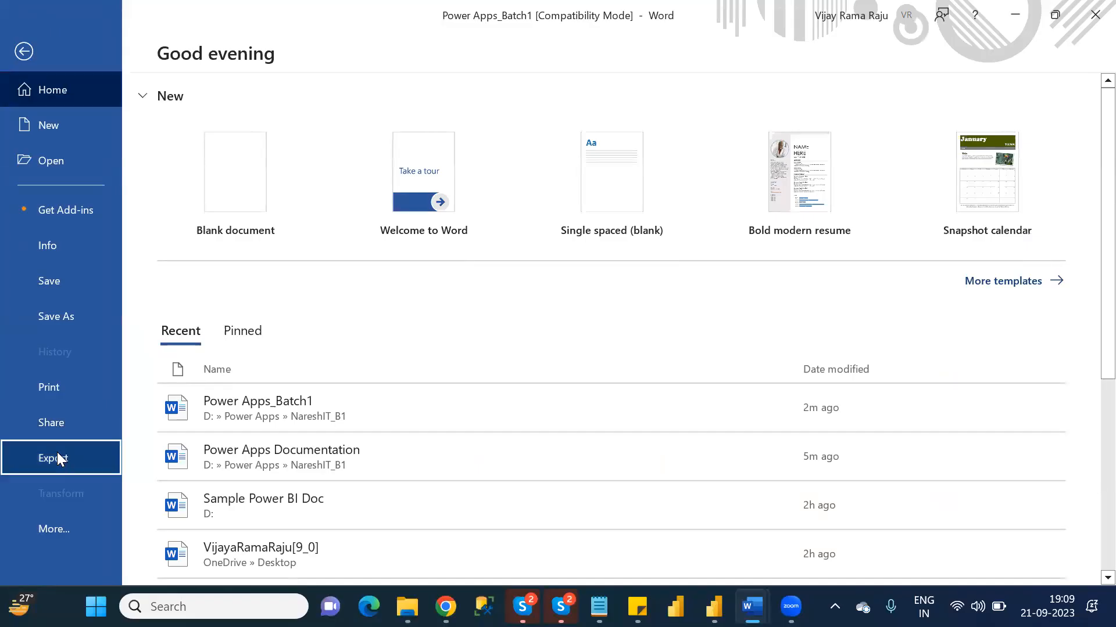
click(501, 255)
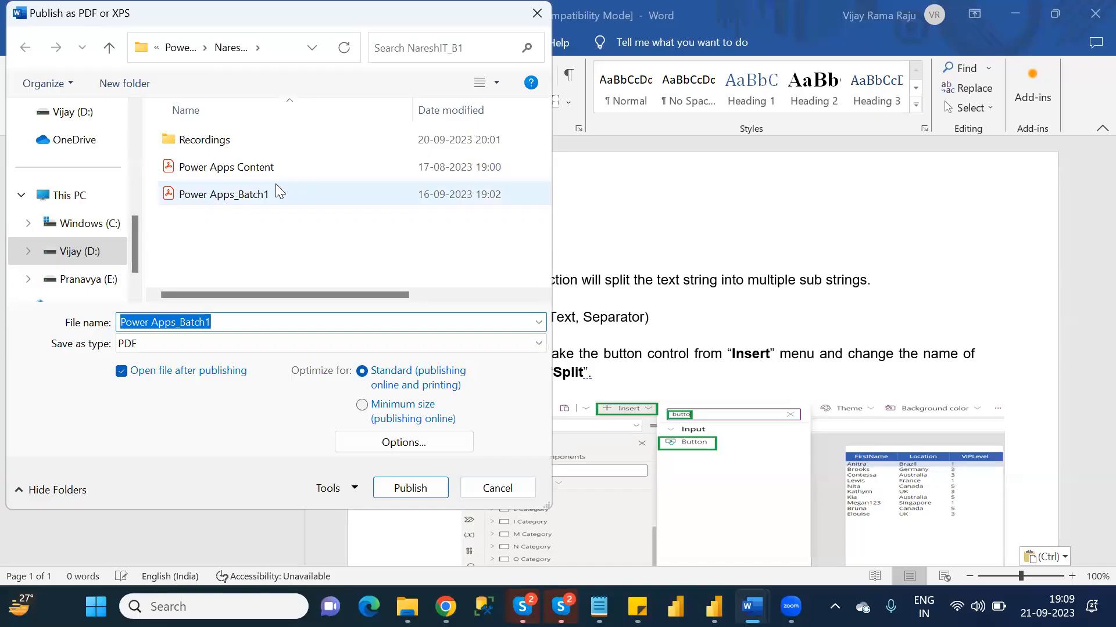
- Switch to File Explorer and permanently delete the old Power Apps_Batch1 PDF from the NareshIT_B1 folder
click(408, 606)
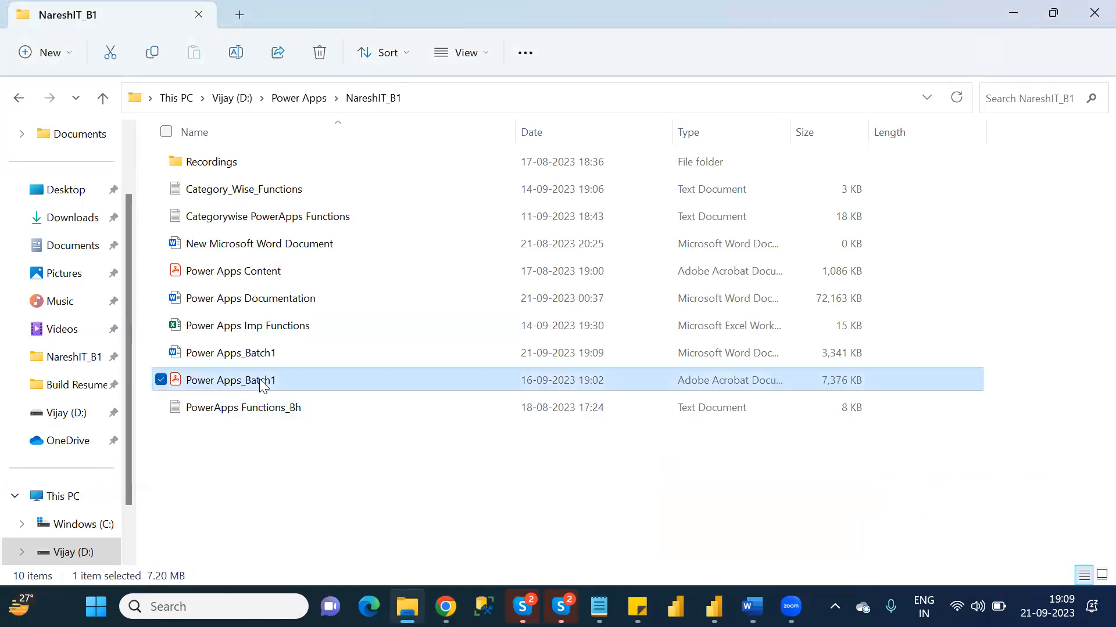
key(shift+Delete)
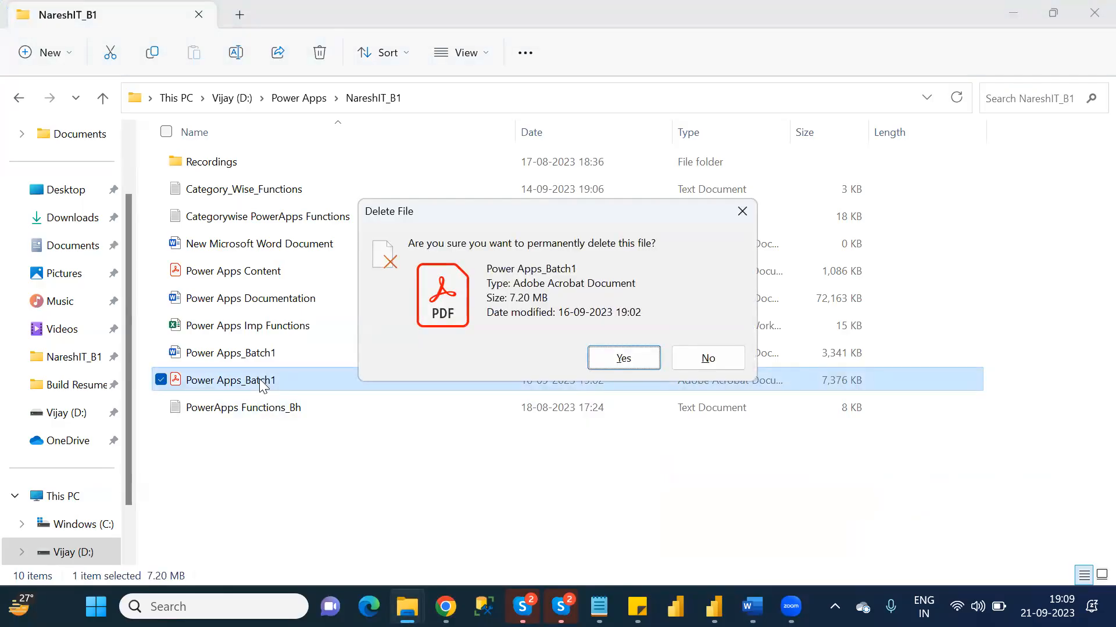
key(Return)
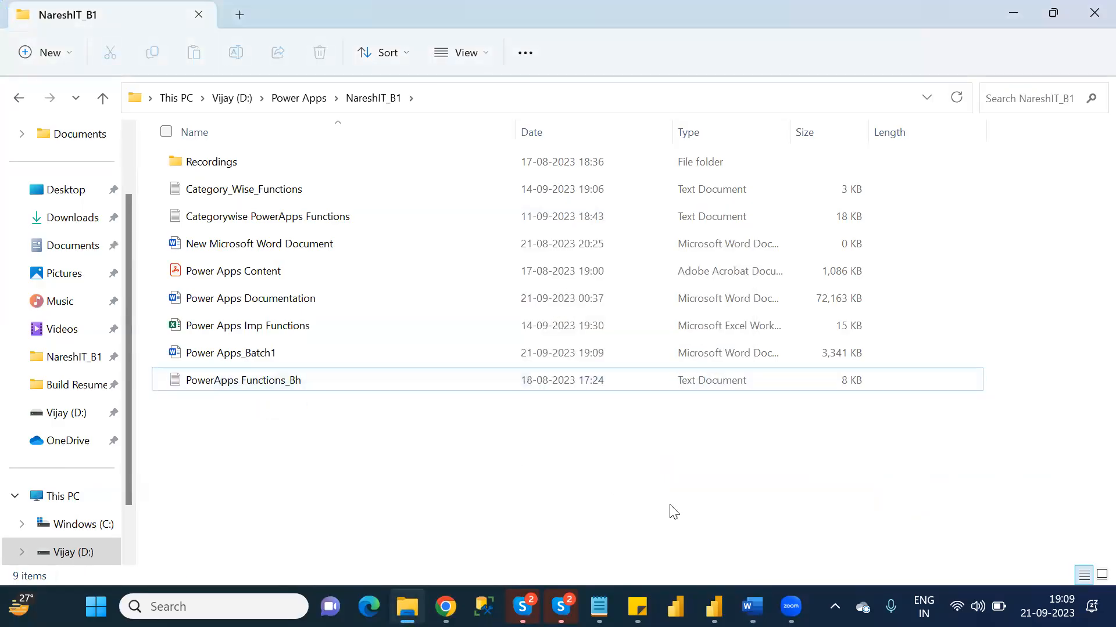
- Switch back to Word, publish the document as the PDF Power Apps_Batch1, and close both the PDF and the Word document
click(751, 606)
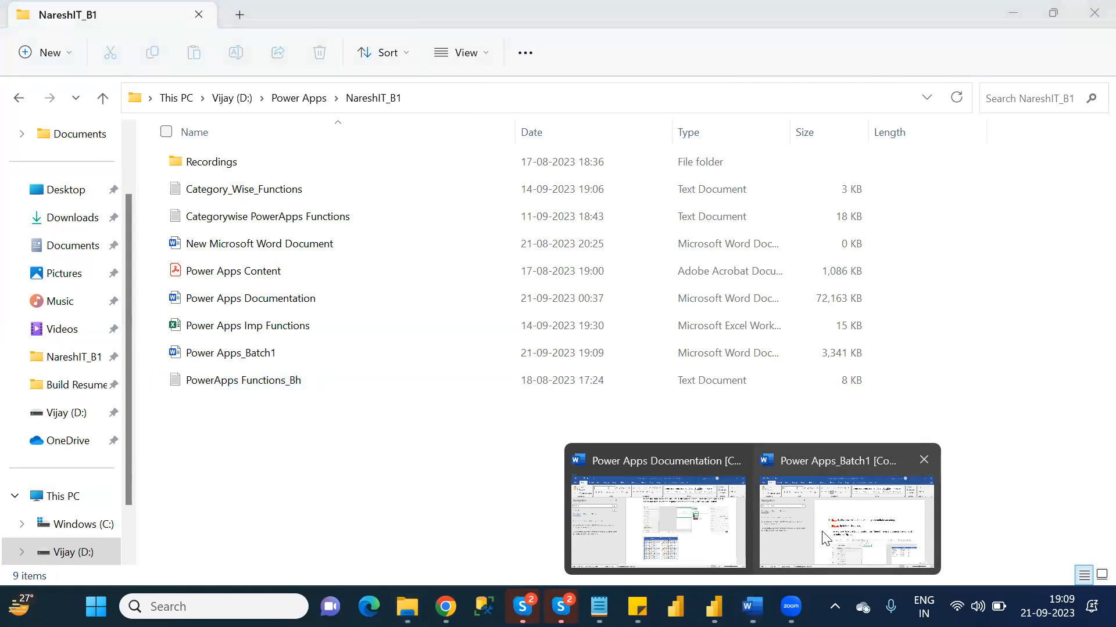
click(822, 531)
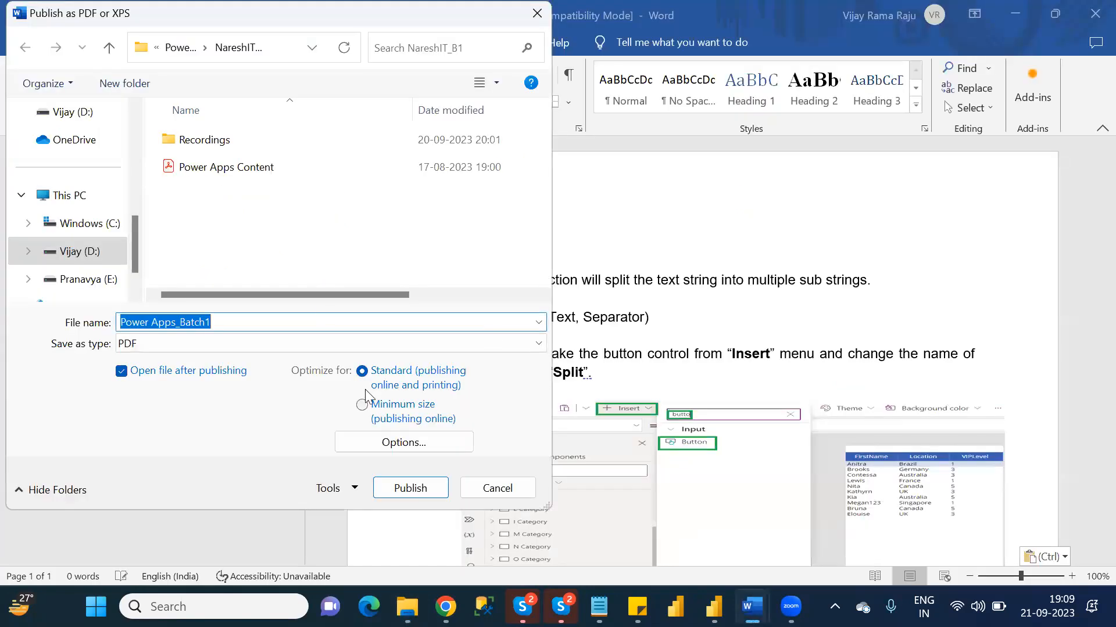
click(417, 495)
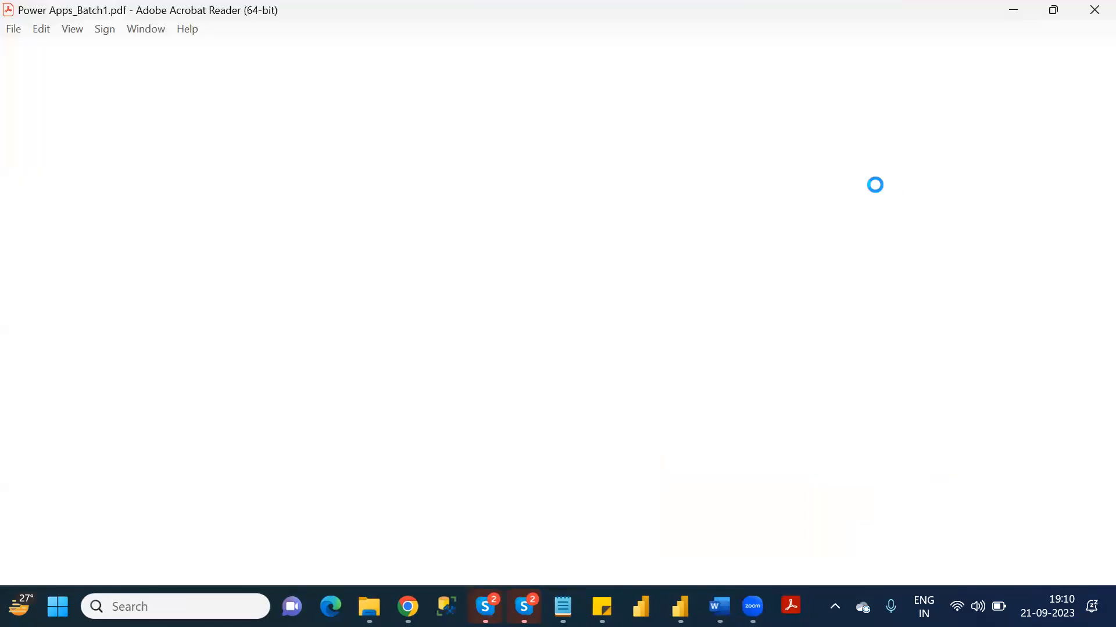
click(1092, 14)
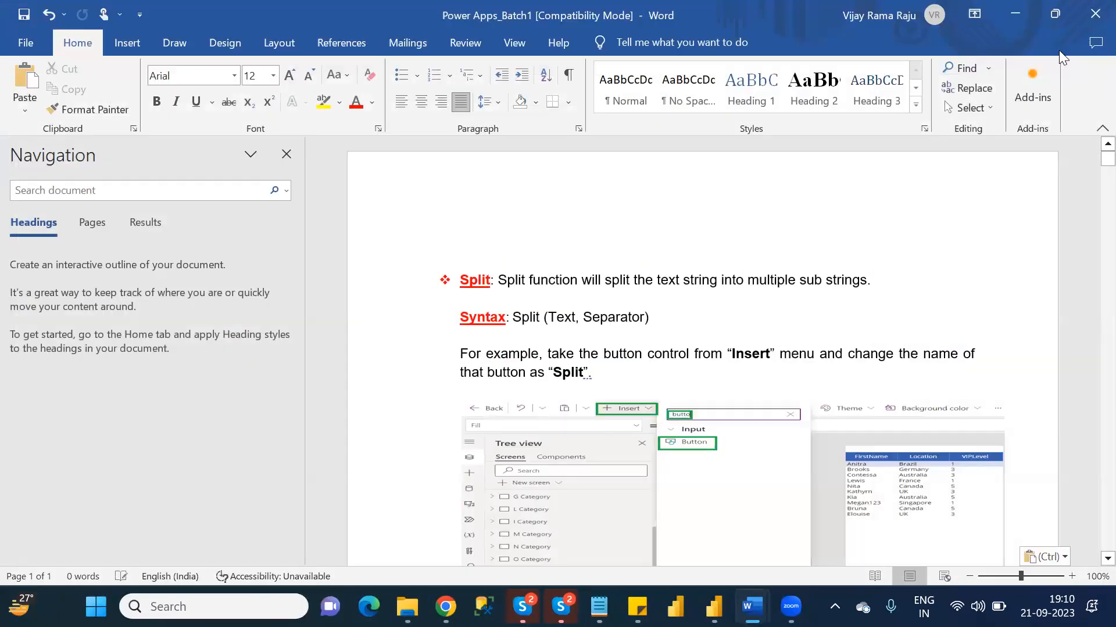
click(1092, 17)
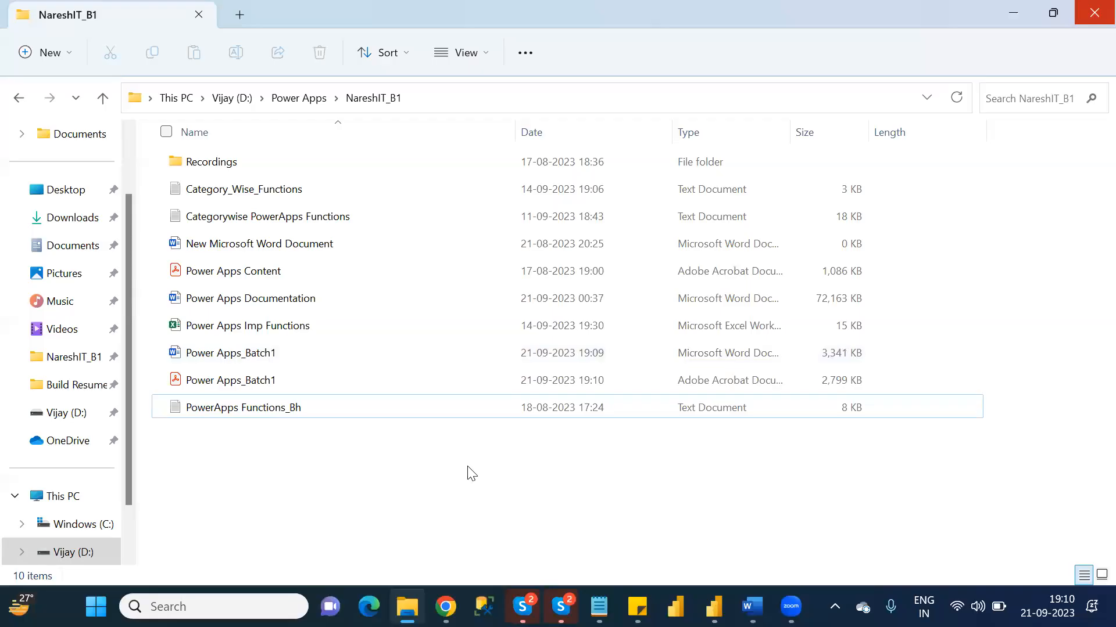
- Switch to Chrome, go to Google Classroom in the empty tab, and open the Power Apps @ 7:00 PM class
click(446, 607)
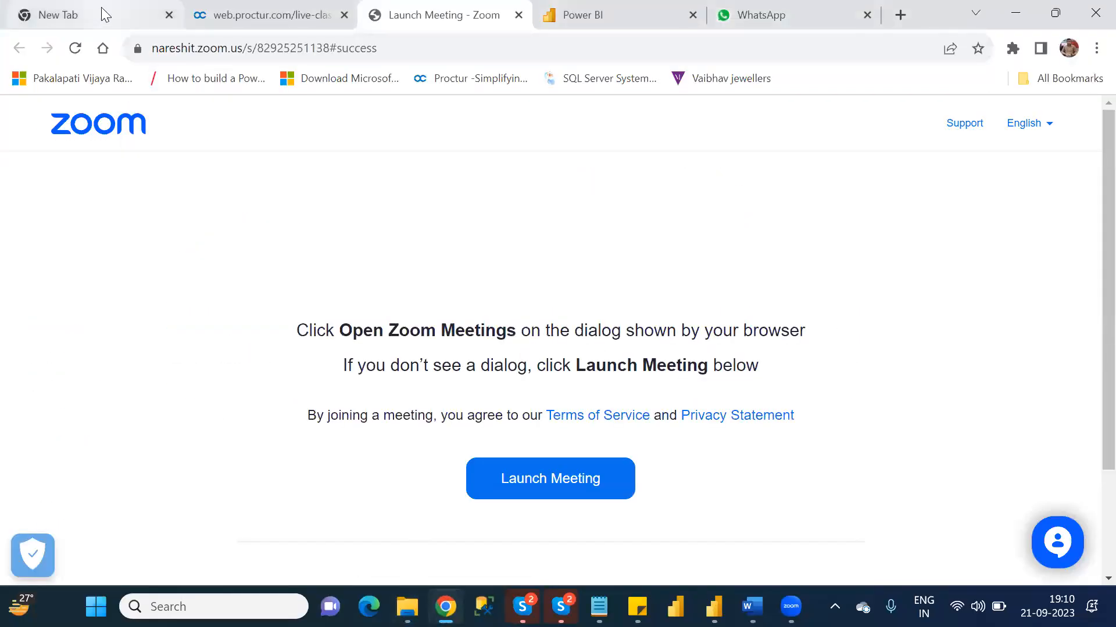
click(102, 9)
click(176, 45)
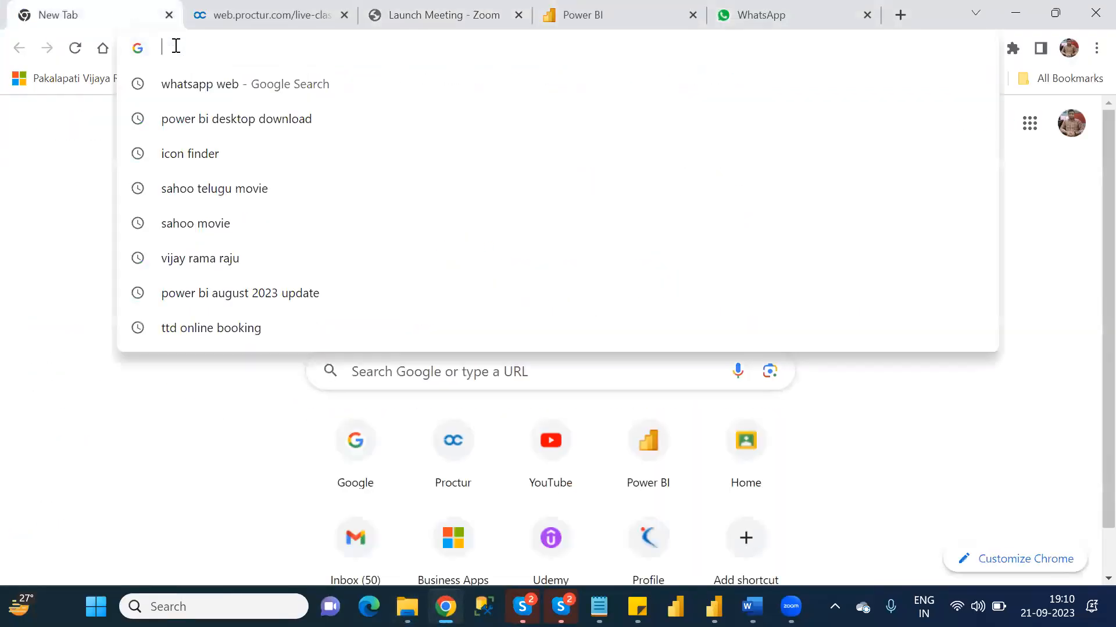
text(go)
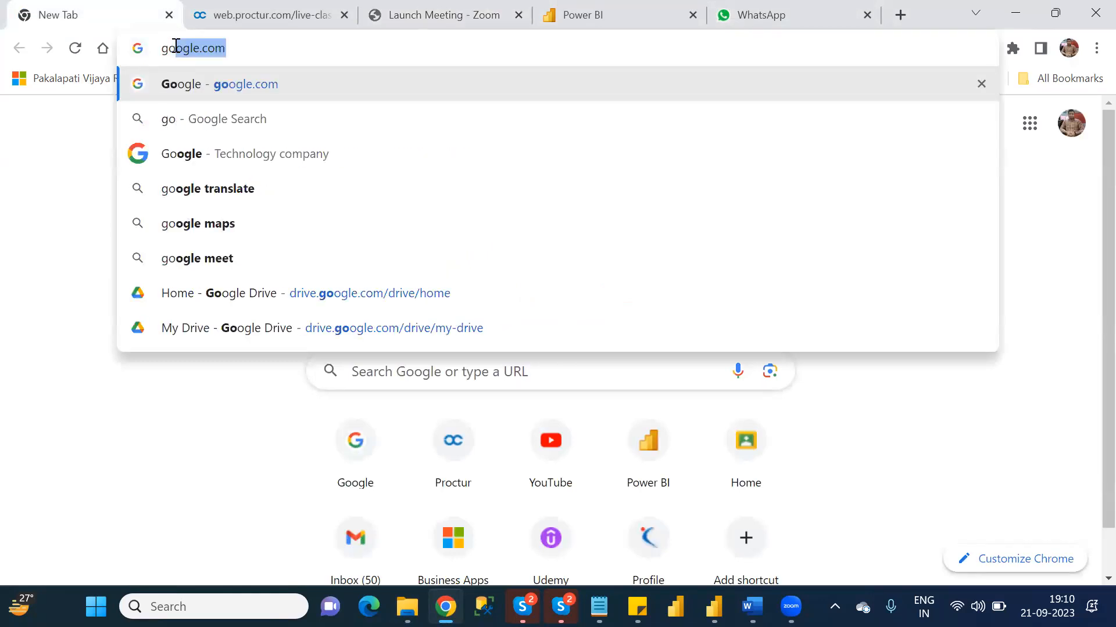
key(BackSpace)
key(BackSpace)
key(BackSpace)
text(cla)
key(Return)
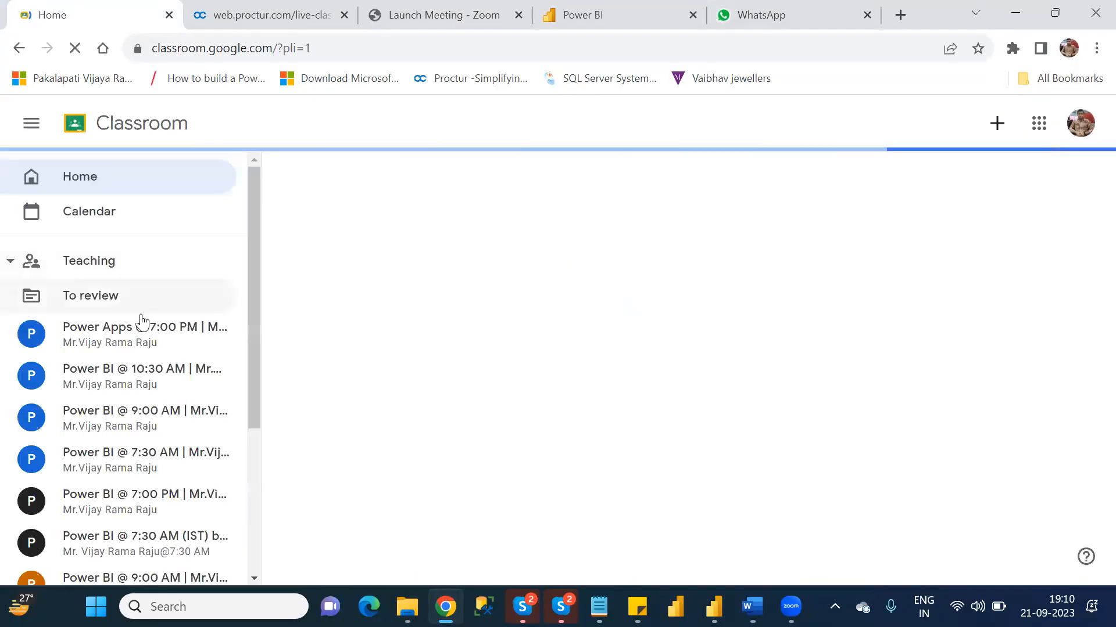
click(143, 323)
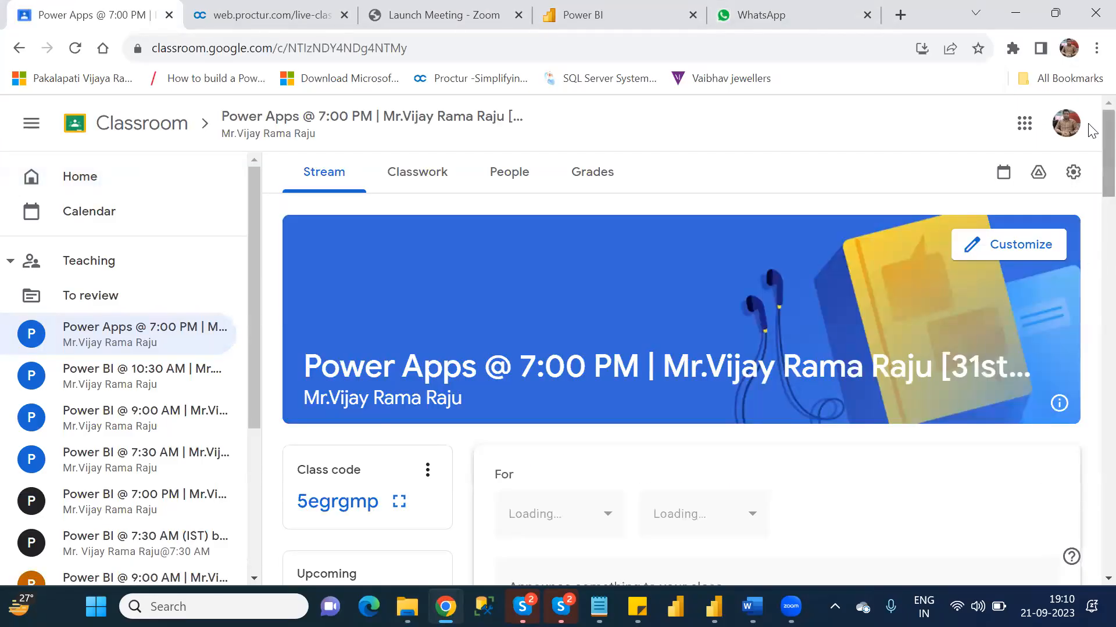
- Attach the Power Apps_Batch1 PDF from D:\Power Apps\NareshIT_B1 to a new announcement in the class stream
drag(1104, 124, 1103, 169)
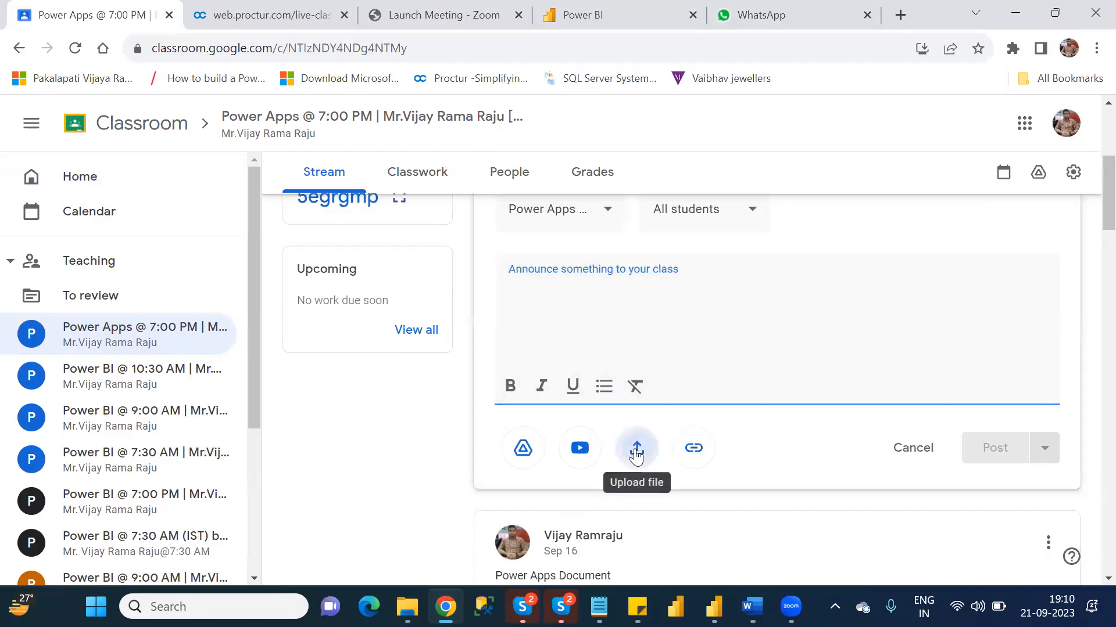
click(637, 458)
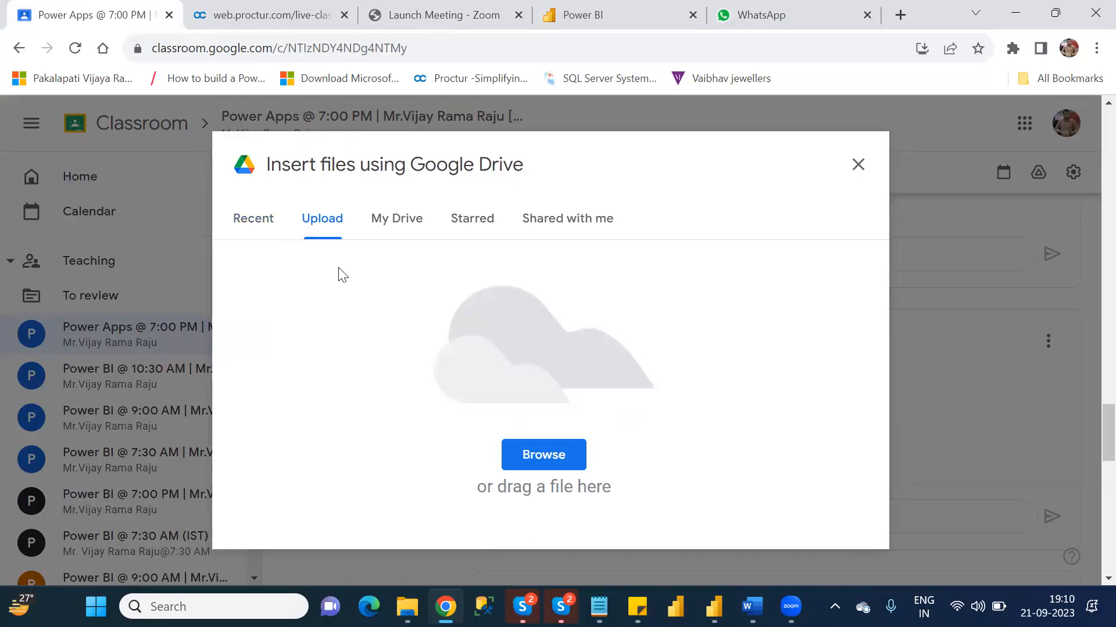
click(540, 452)
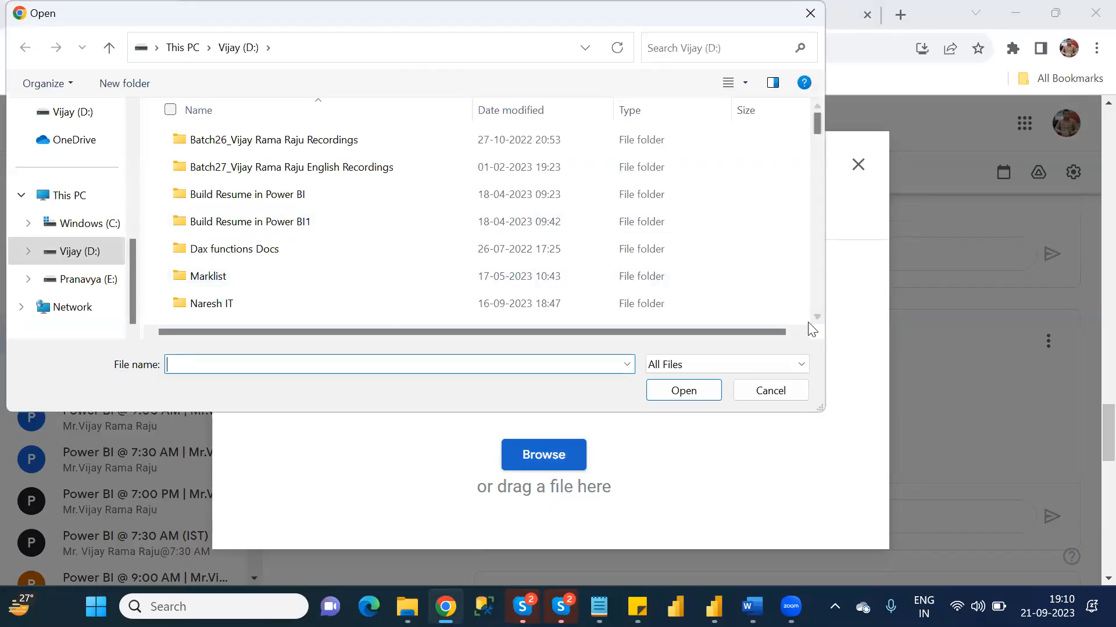
scroll(816, 319, down, 3)
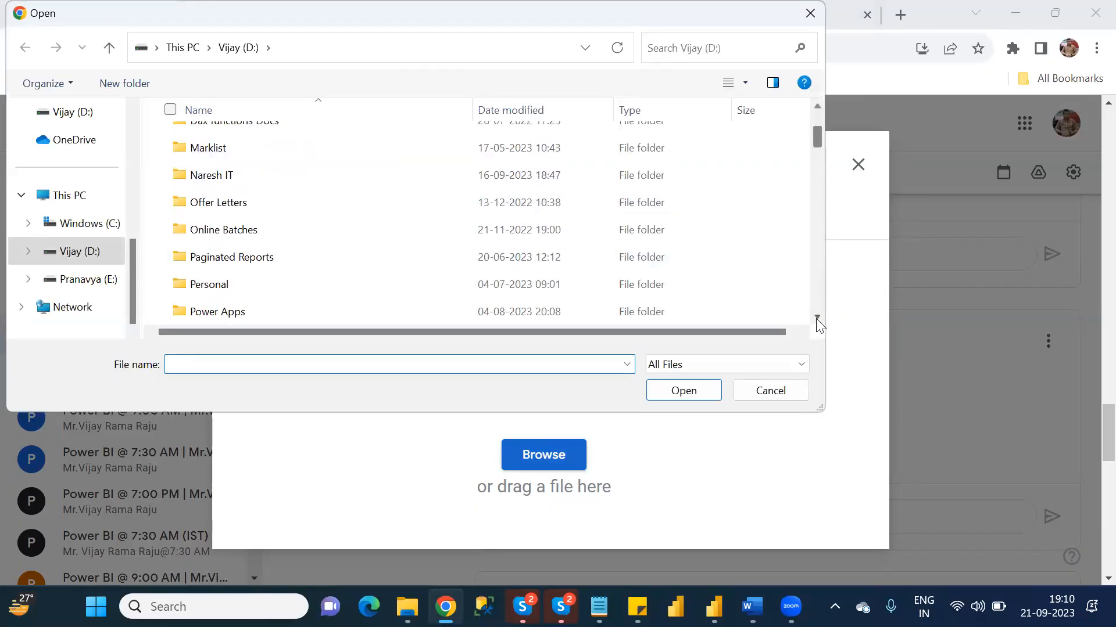
double_click(231, 237)
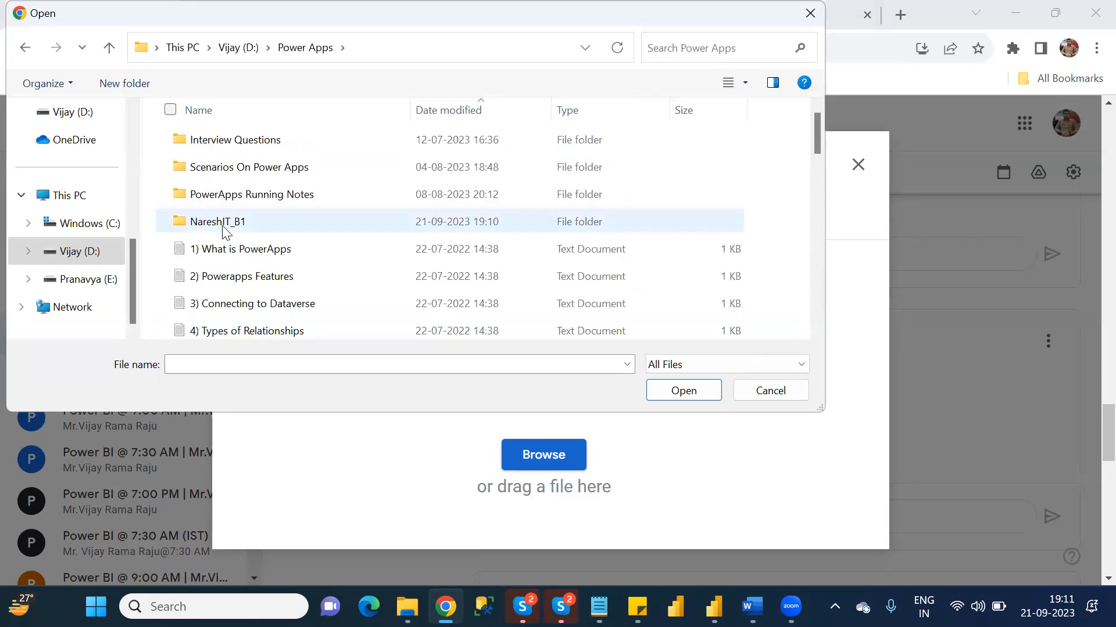
double_click(224, 224)
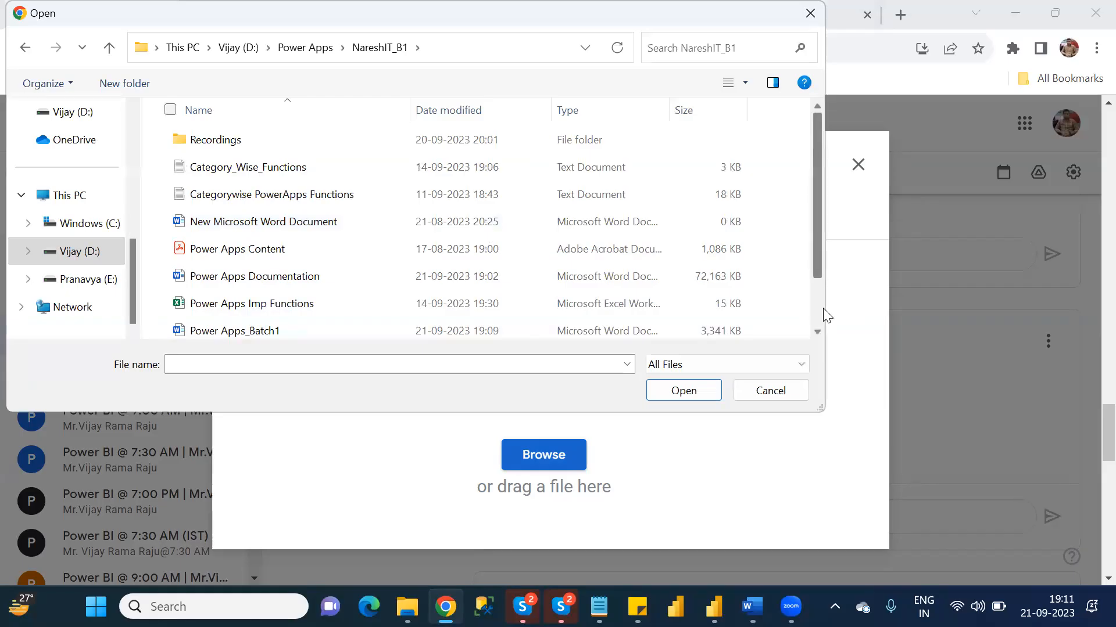
scroll(273, 232, down, 1)
click(259, 305)
double_click(259, 307)
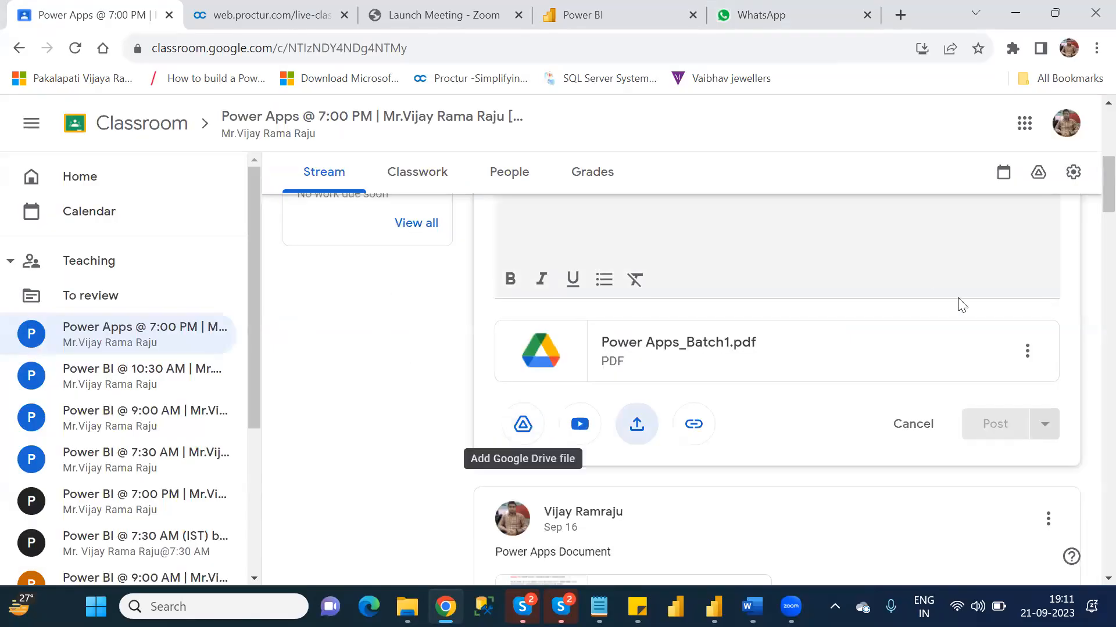
- Enter "Power Apps Document" as the announcement text and post it to the class
scroll(1092, 172, up, 2)
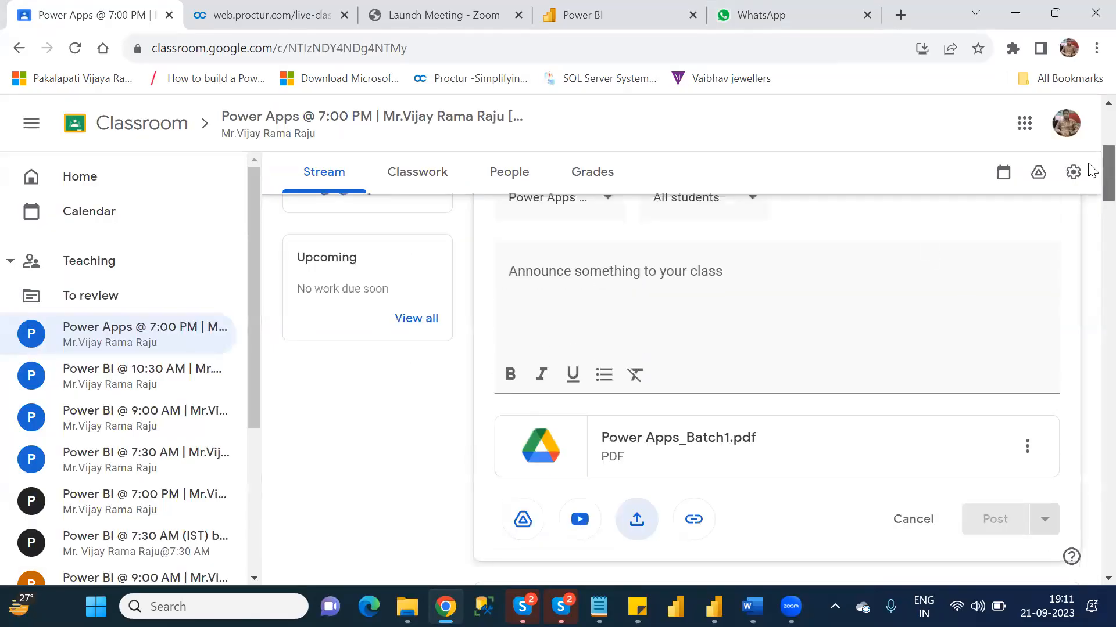
click(699, 311)
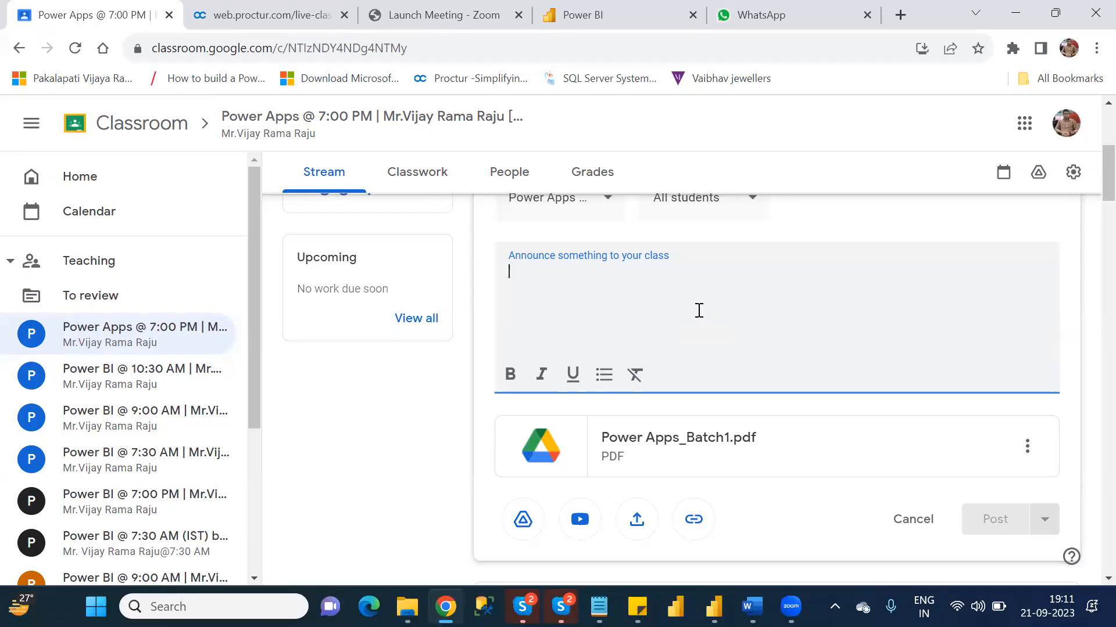
text(ower Apps Document)
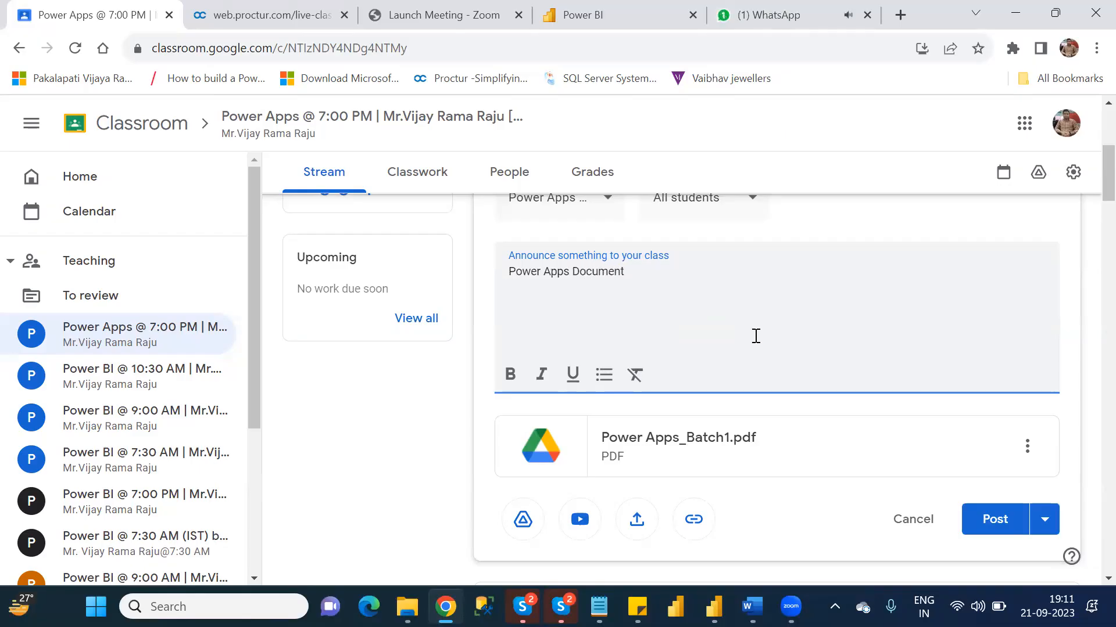
click(995, 513)
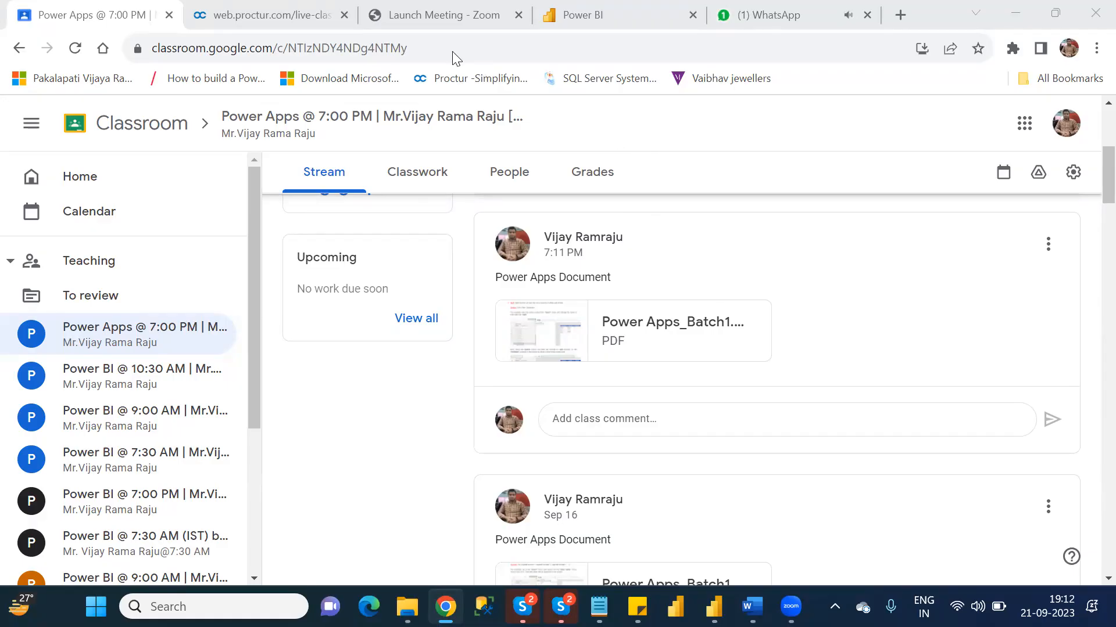
- View the new WhatsApp messages and close the WhatsApp and Power BI pages
click(763, 17)
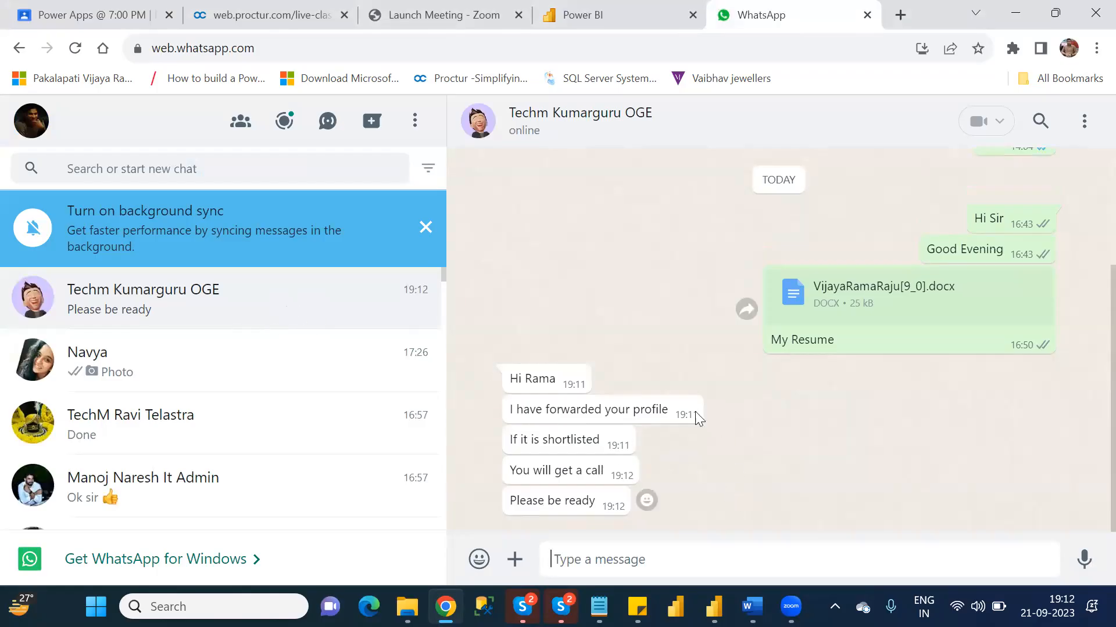
click(867, 15)
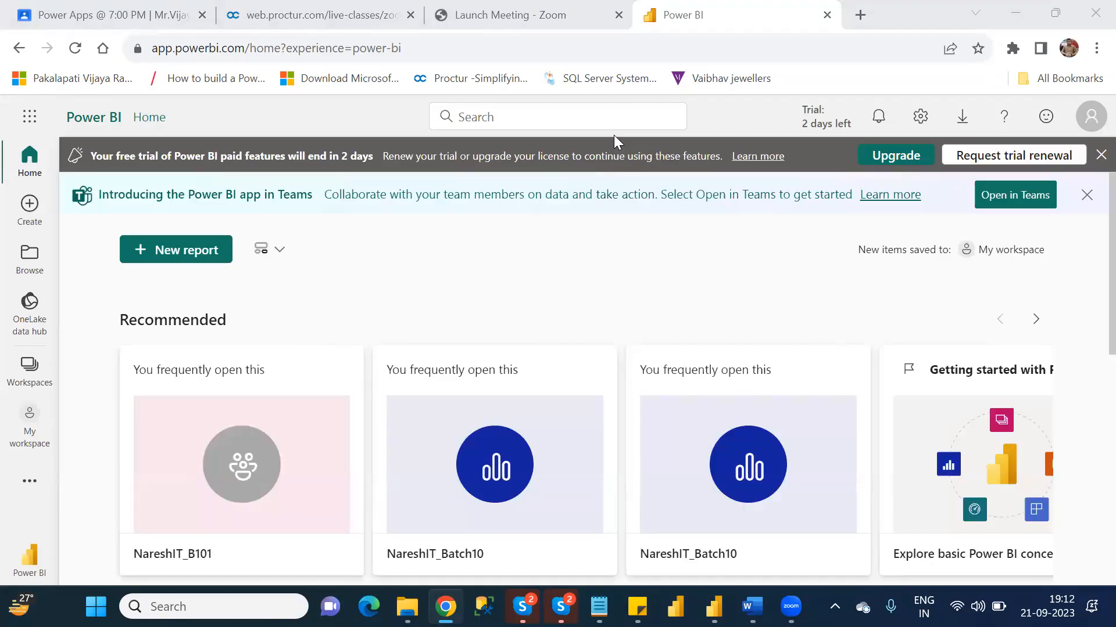
click(824, 15)
click(826, 15)
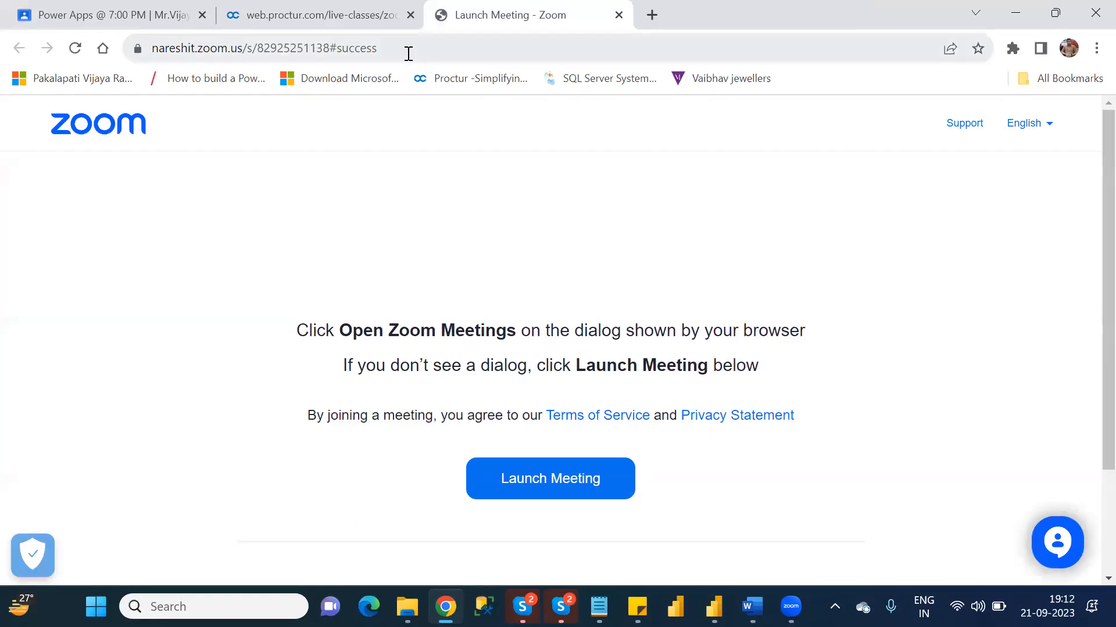
- Open an Incognito window, go to powerapps.microsoft.com, and start signing in
click(144, 13)
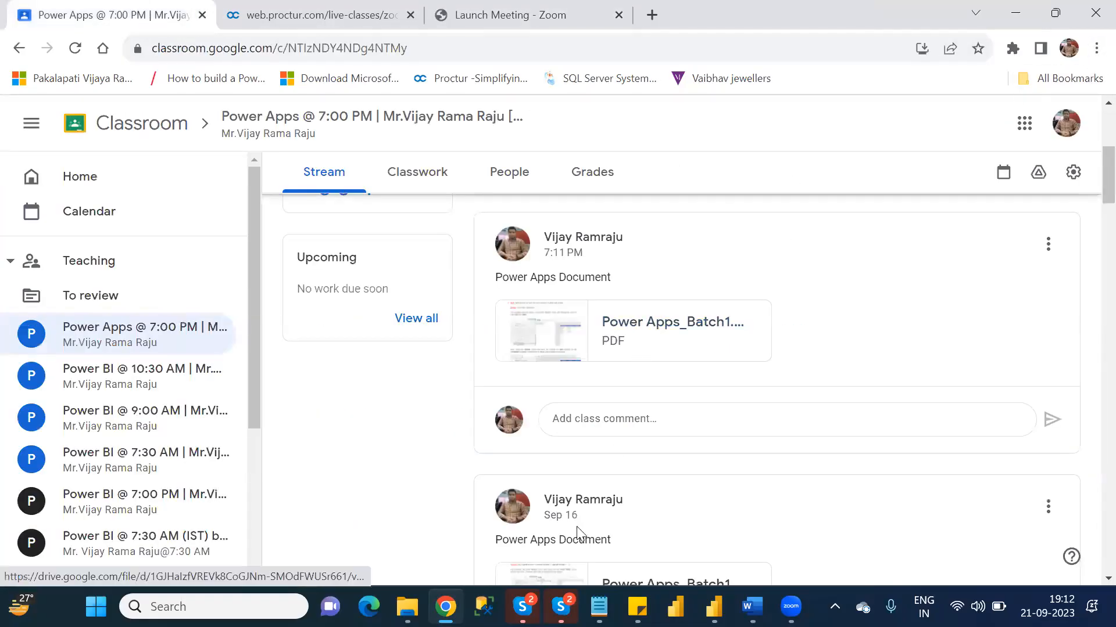
click(1096, 48)
click(942, 120)
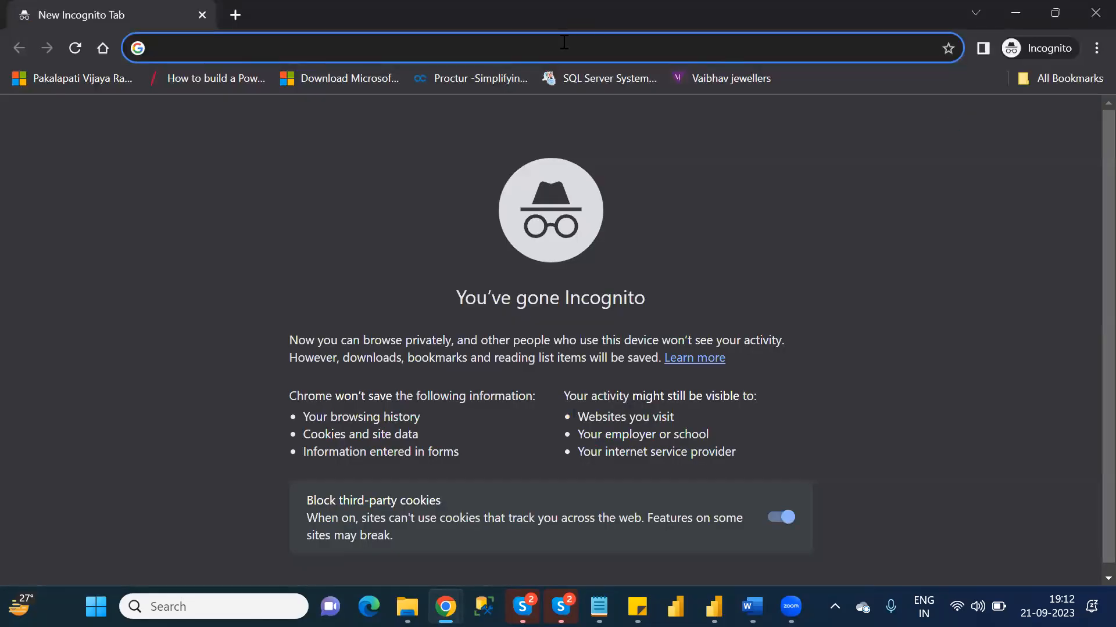
text(powerapps.microsoft.com)
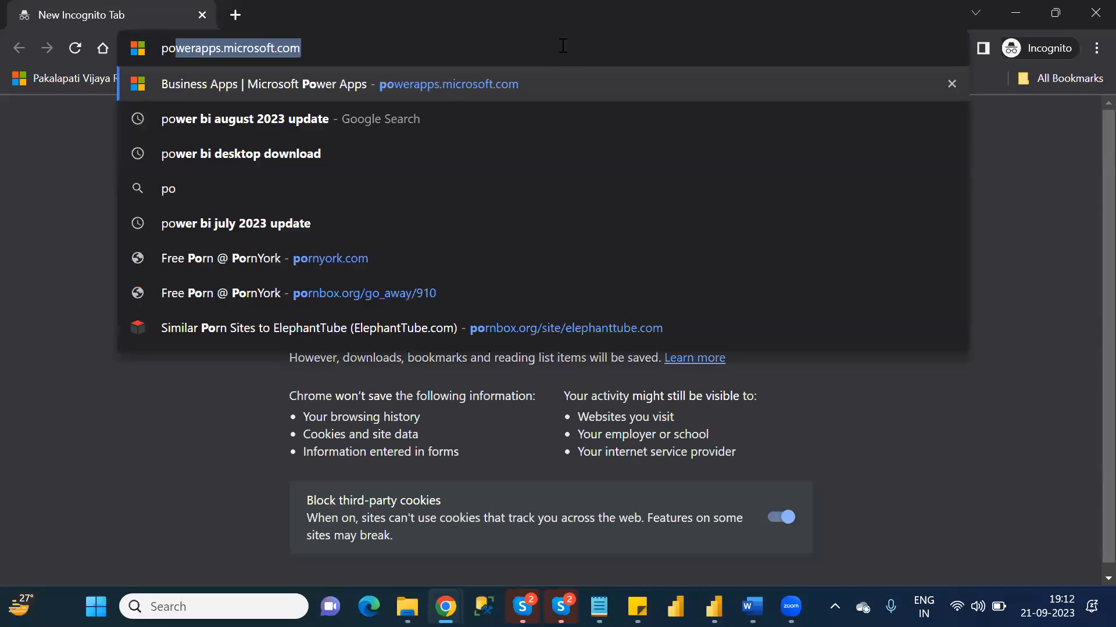
key(Return)
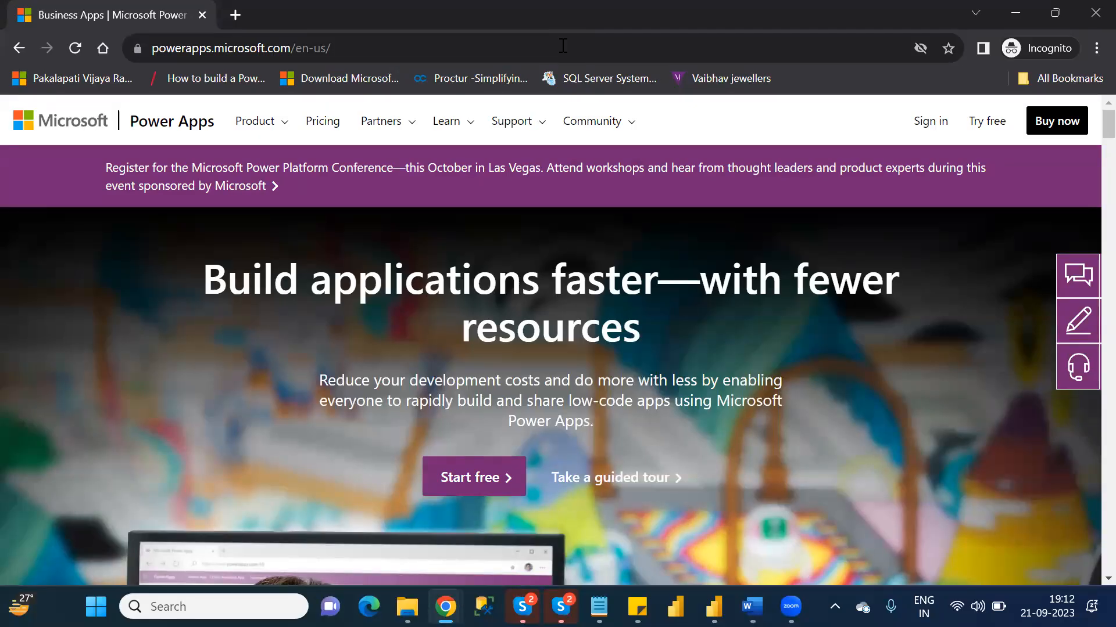
click(925, 127)
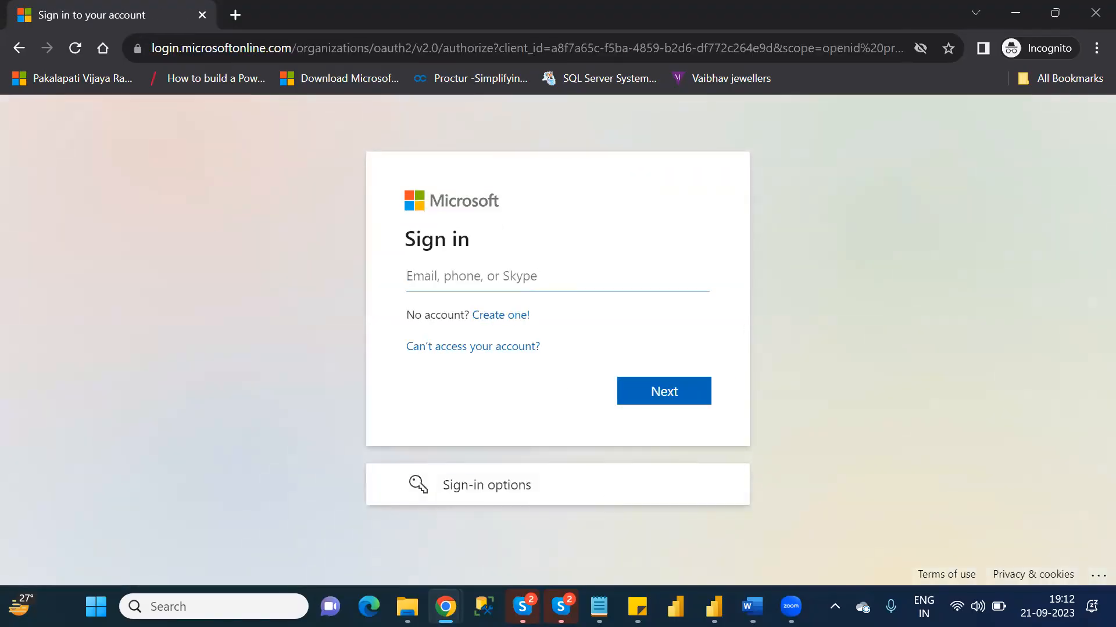
- Copy the Power apps Nareshit_B1 account e-mail from Sticky Notes and submit it in the Microsoft sign-in form
click(637, 607)
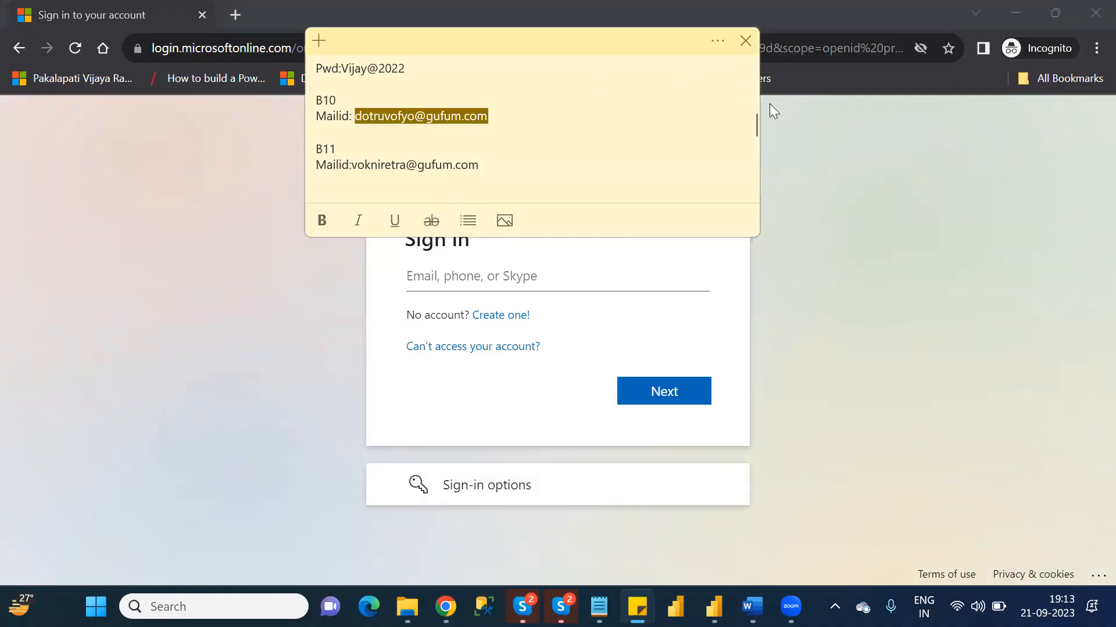
drag(756, 137, 762, 91)
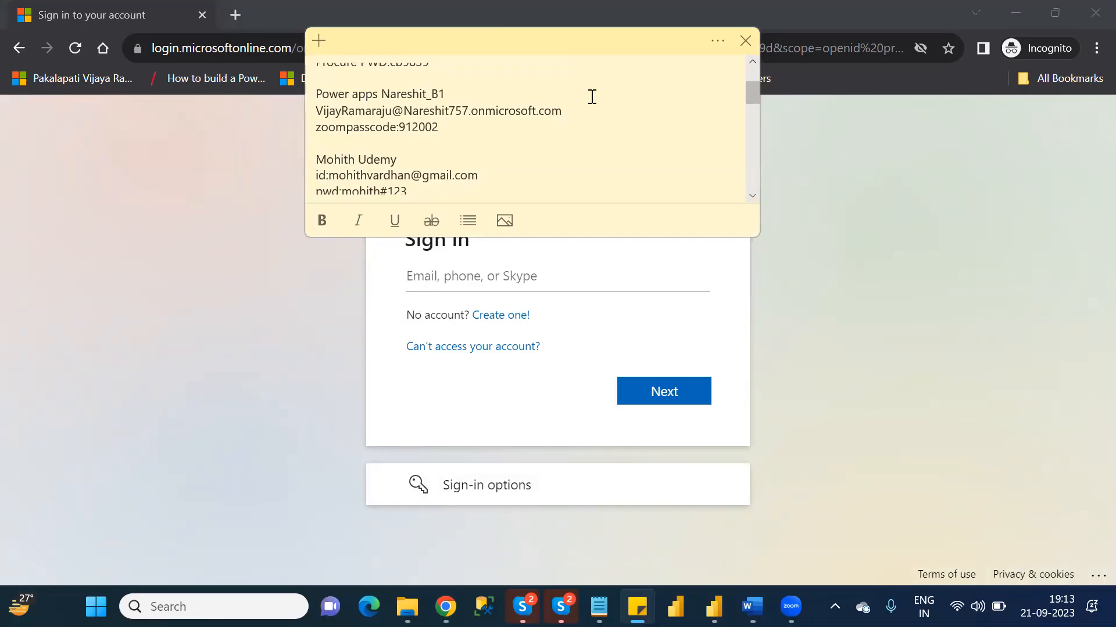
drag(562, 110, 317, 109)
key(ctrl+c)
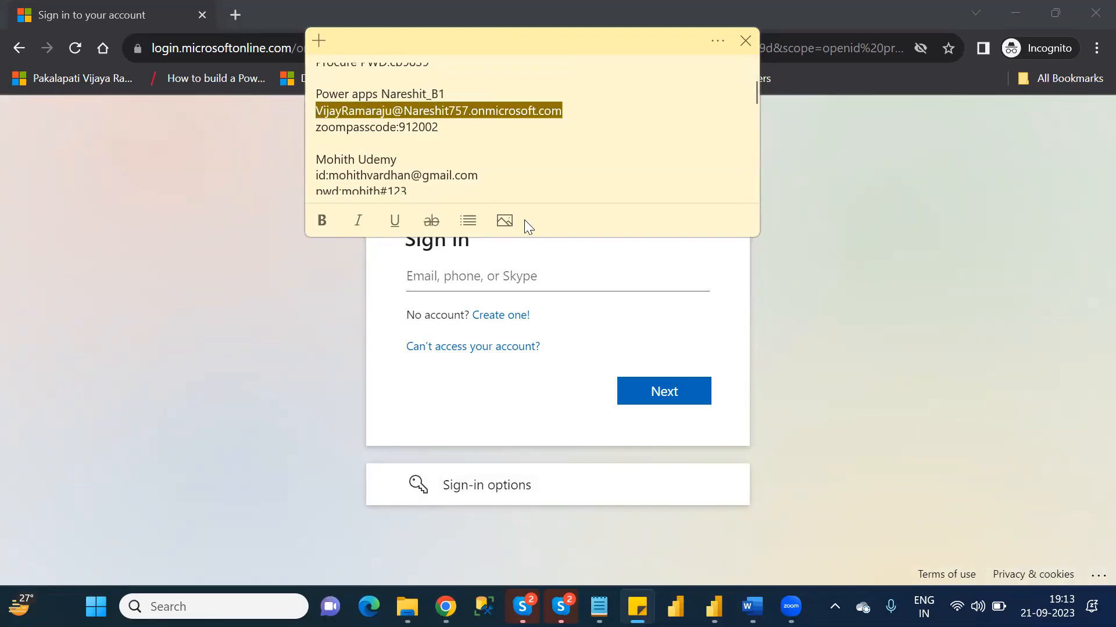
click(567, 277)
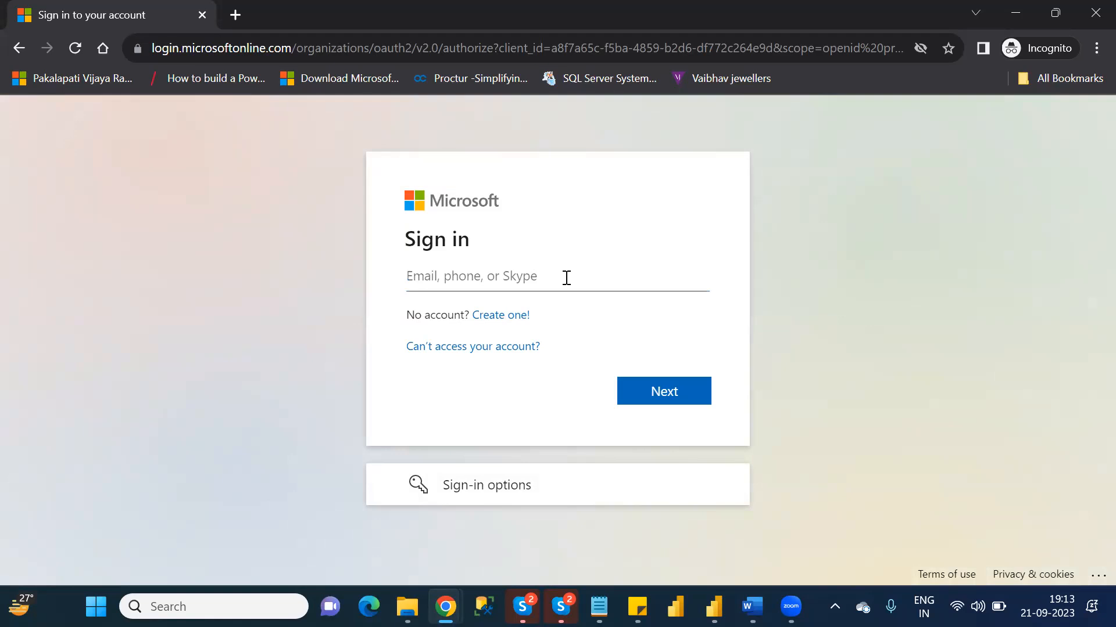
key(ctrl+v)
click(685, 394)
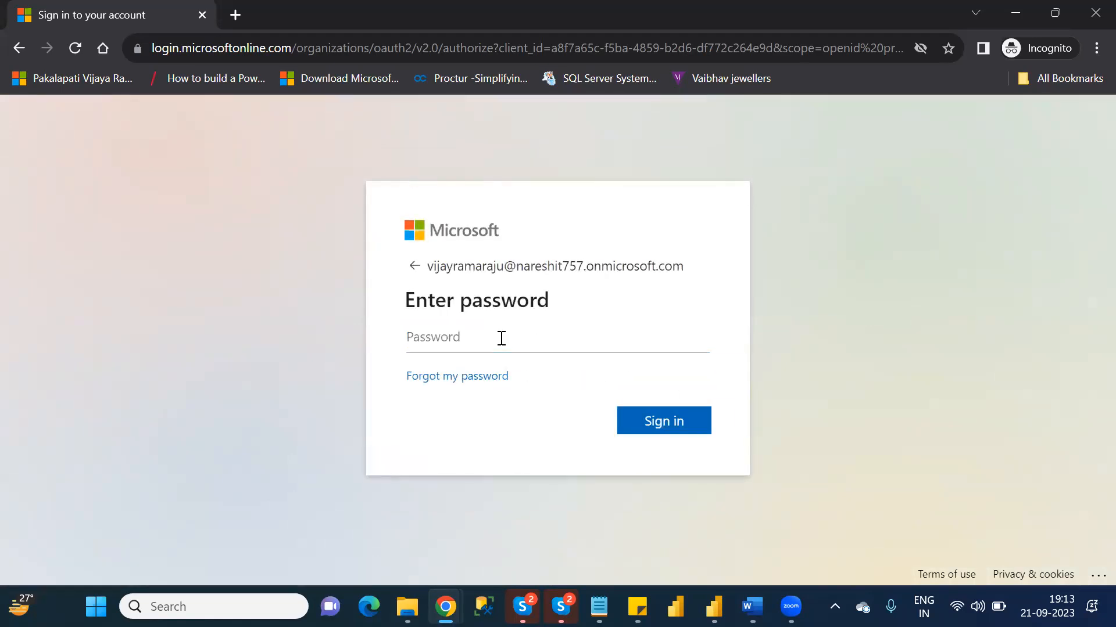
- Enter the account password, sign in, and choose to stay signed in
text(••••••••••••)
click(670, 429)
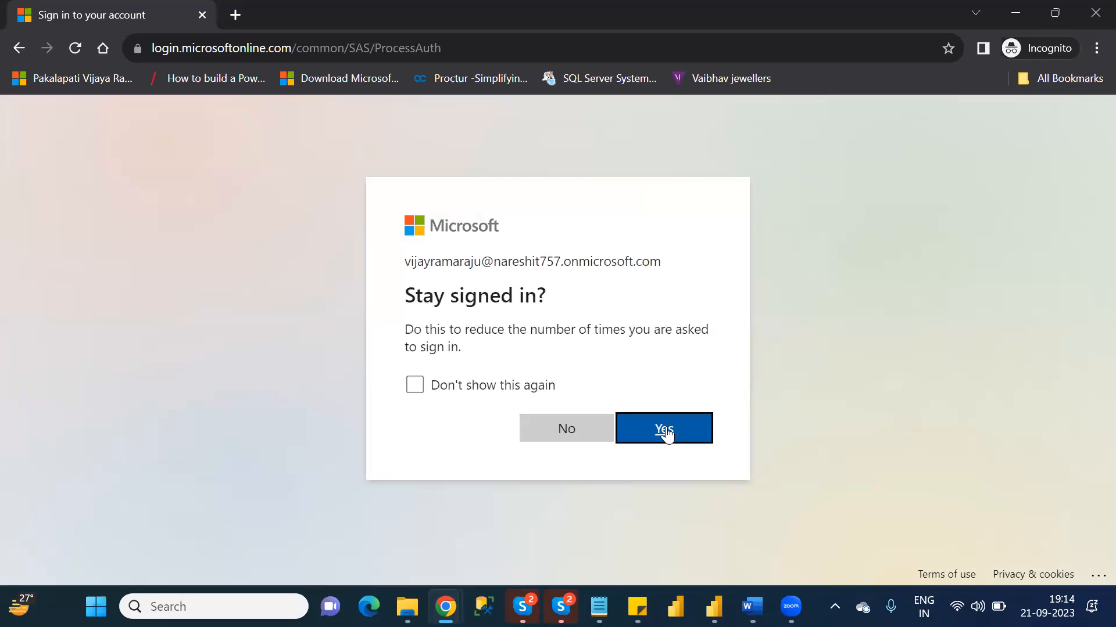
click(666, 430)
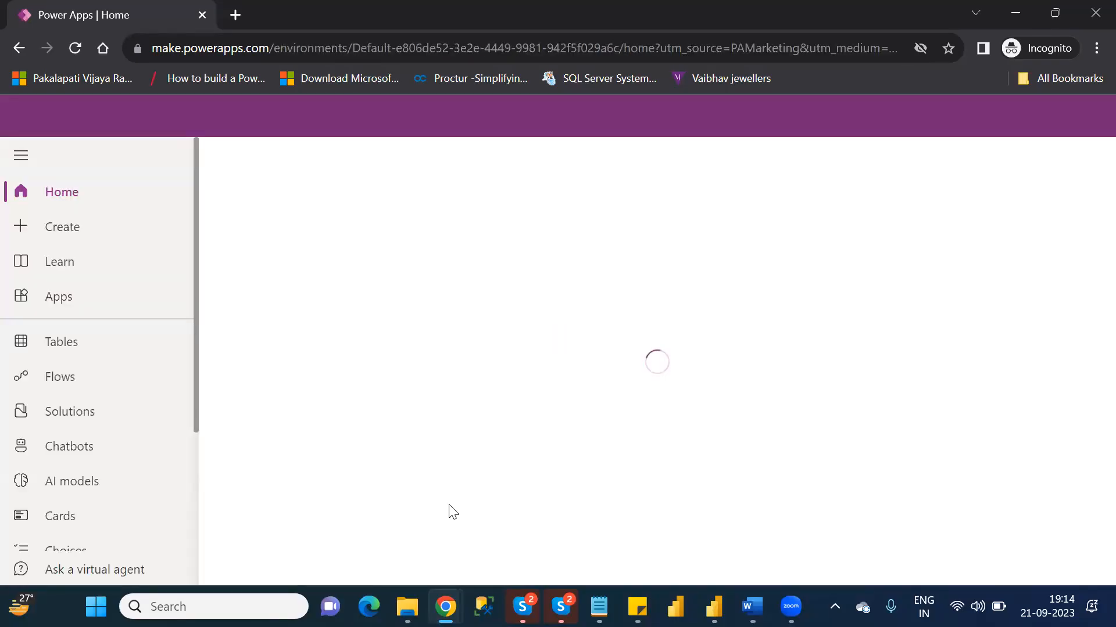
- Show the list of apps and switch the environment to NareshIT_B1
click(64, 302)
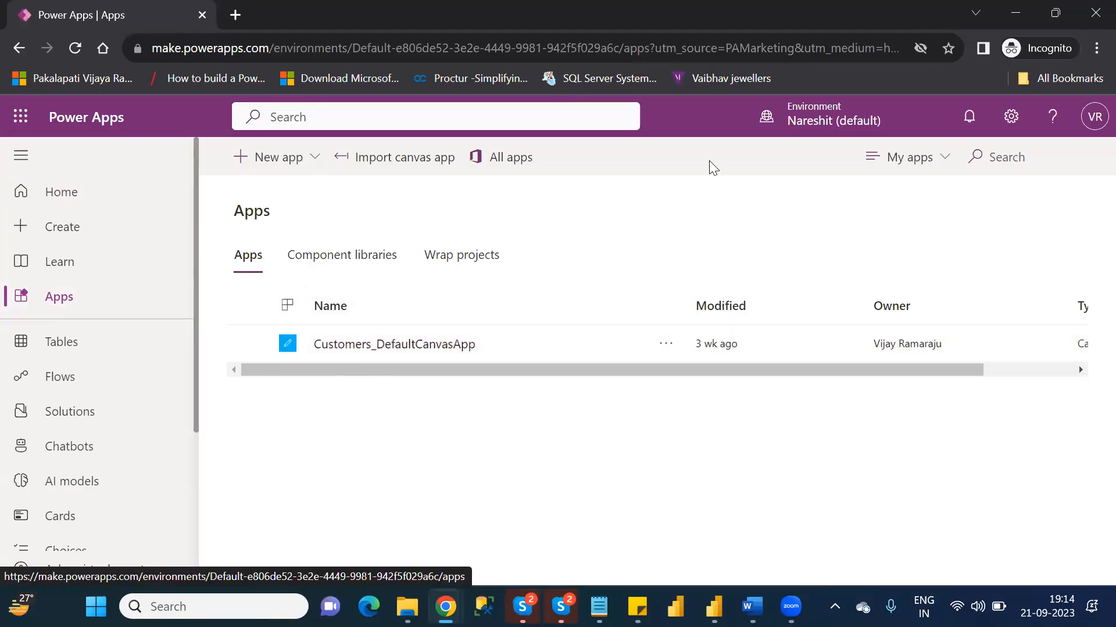
click(805, 116)
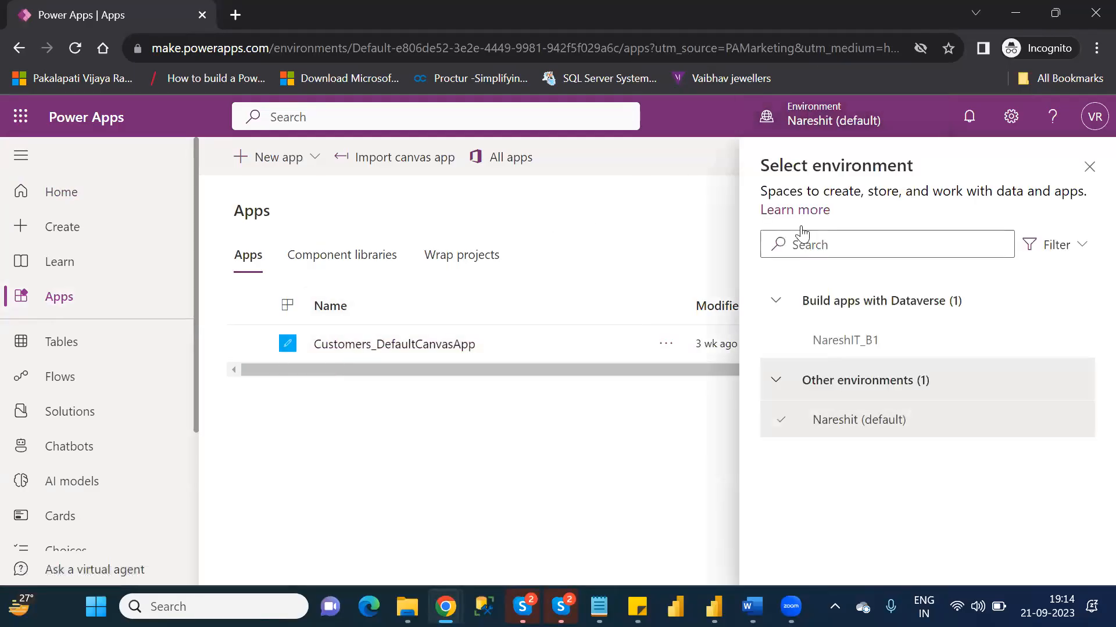
click(847, 340)
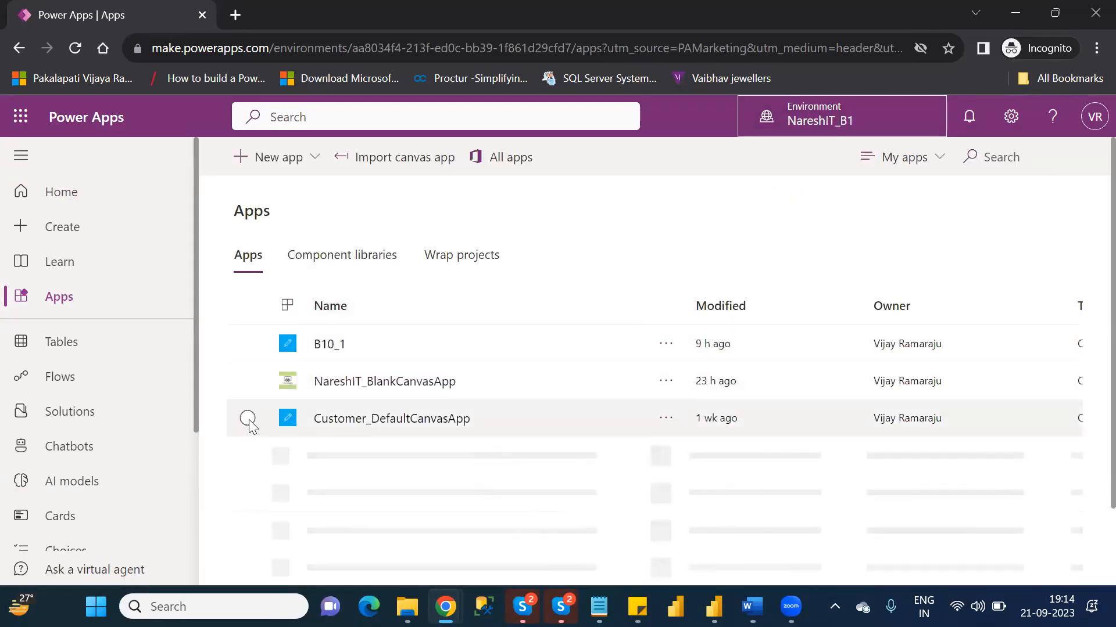
- Open NareshIT_BlankCanvasApp for editing and skip the welcome dialog
click(248, 381)
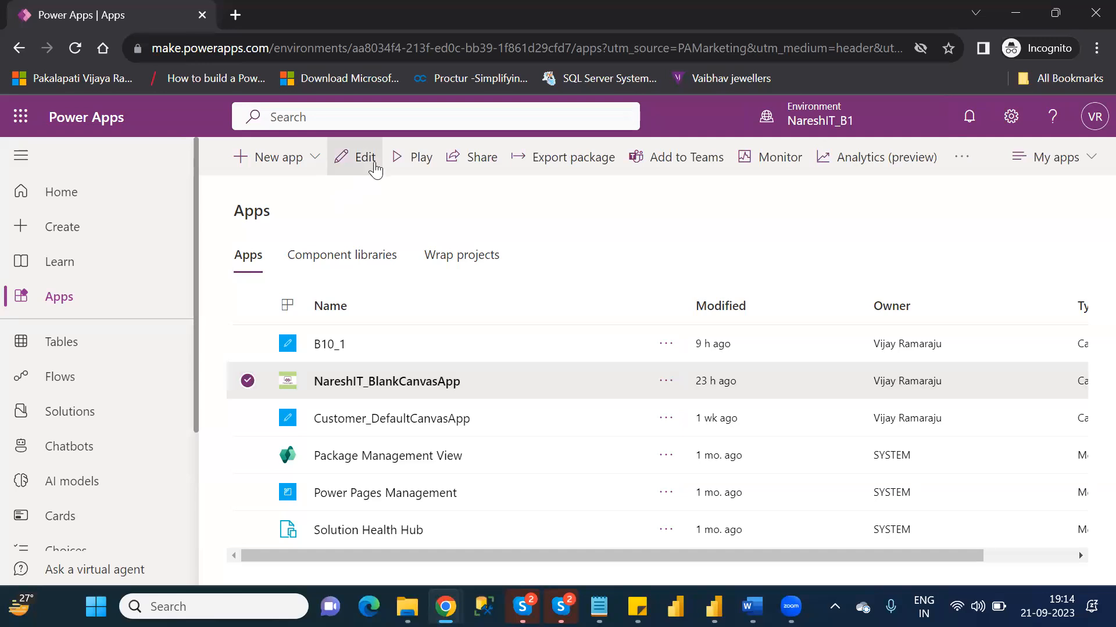
click(370, 164)
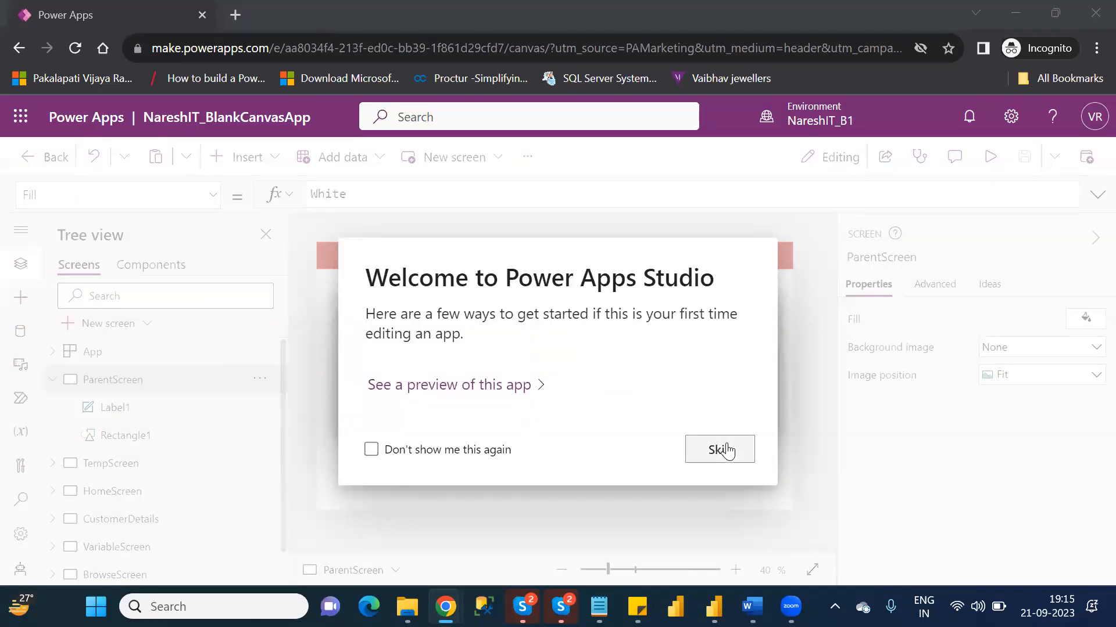
click(720, 451)
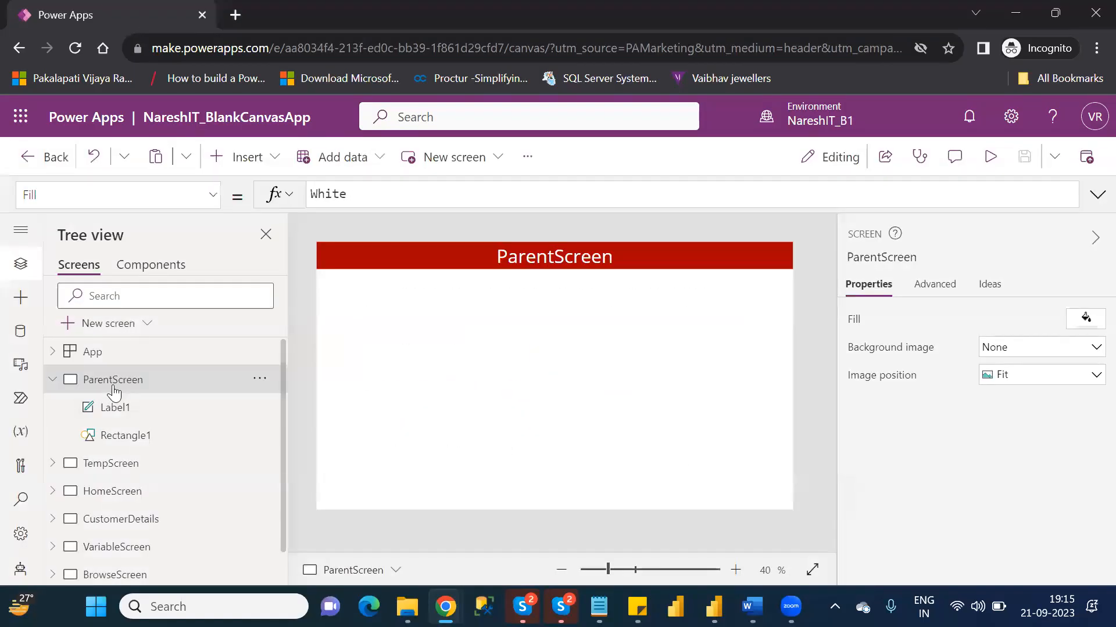
- Review the layouts of HomeScreen, CustomerDetails, VariableScreen, BrowseScreen and DetailScreen, examining the customer fields on DetailScreen more closely
click(50, 378)
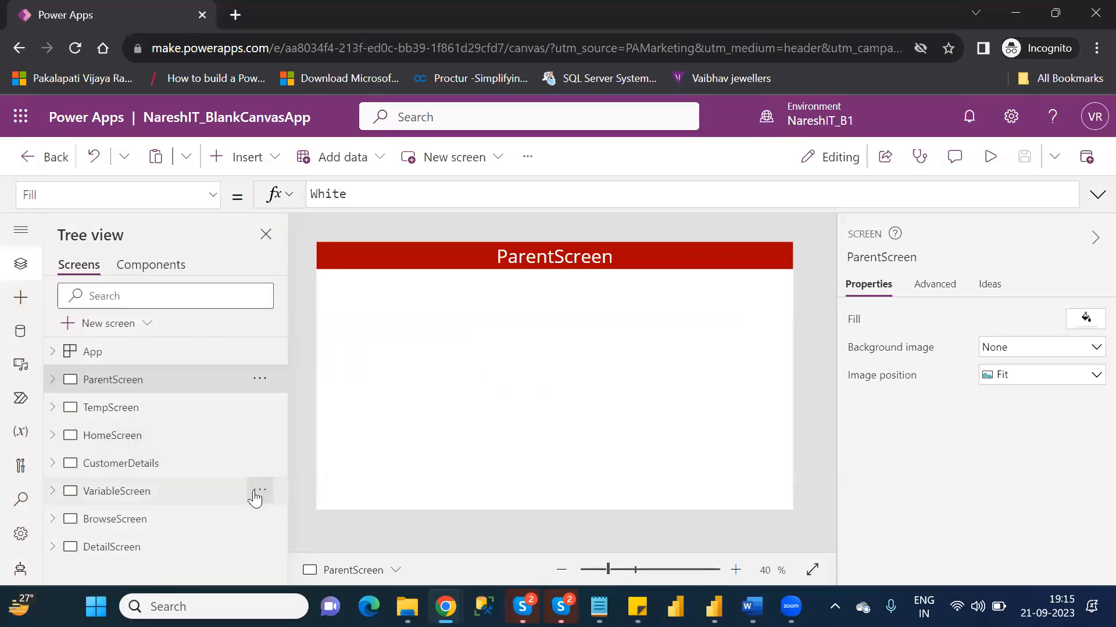
click(113, 442)
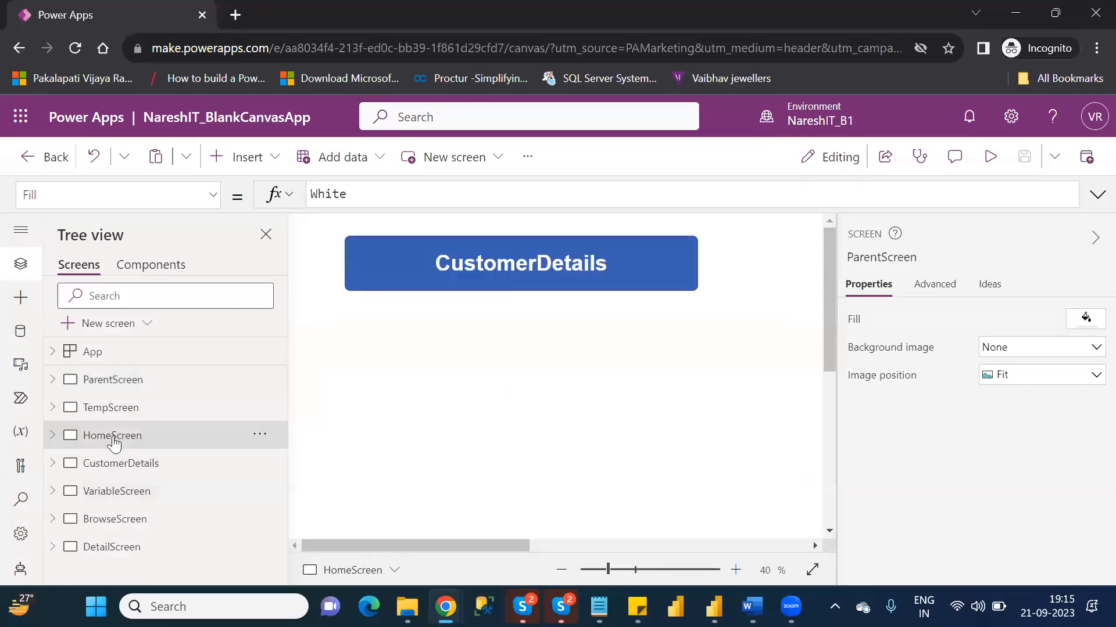
click(124, 465)
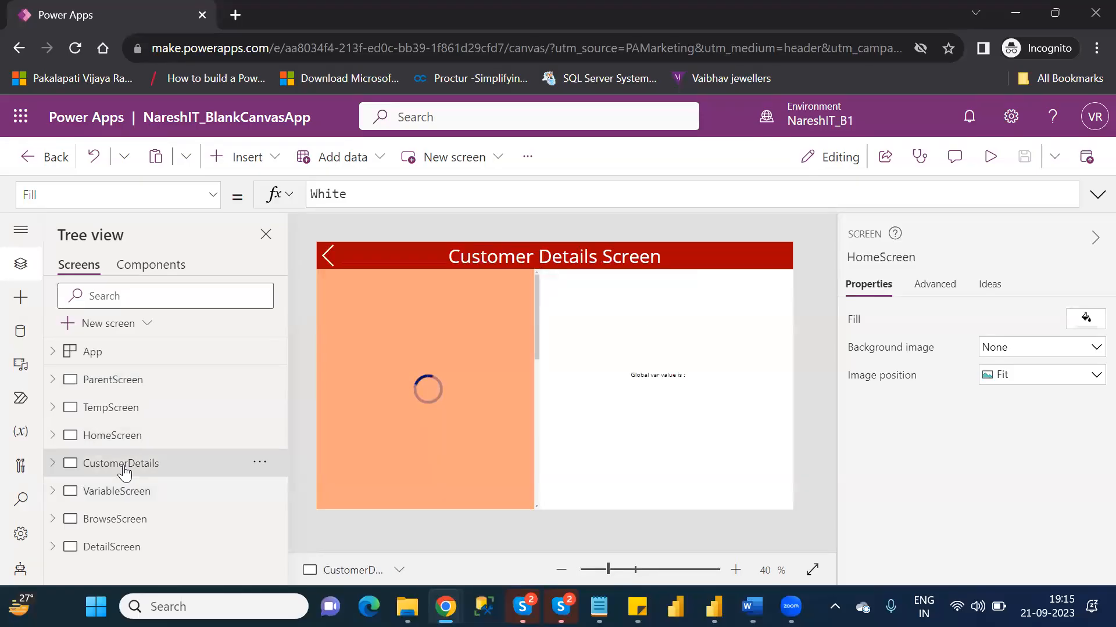
click(120, 493)
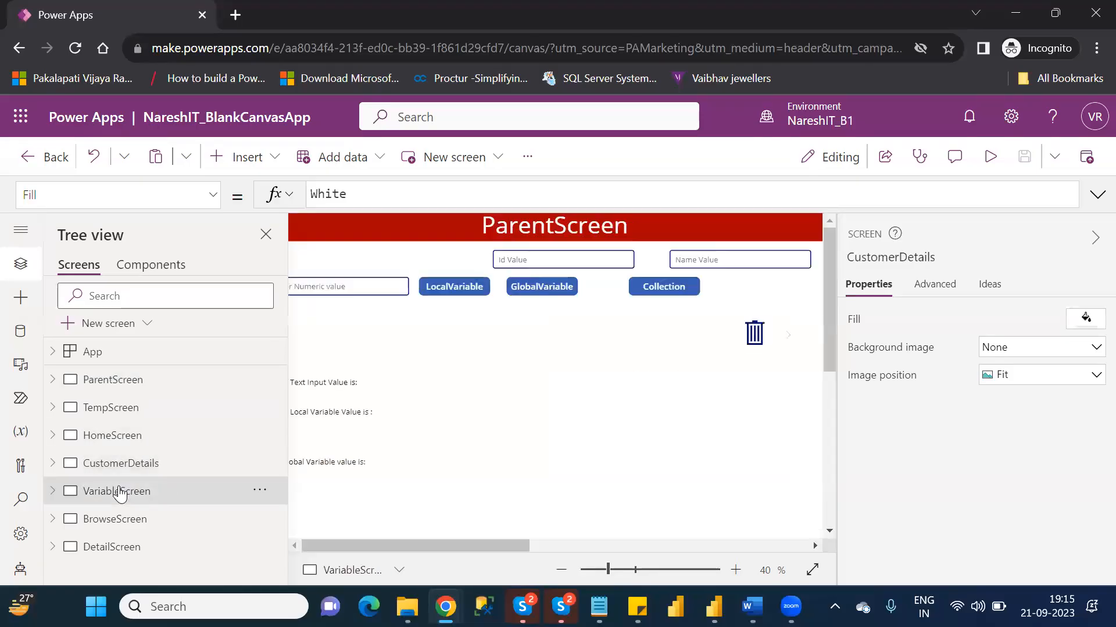
click(117, 520)
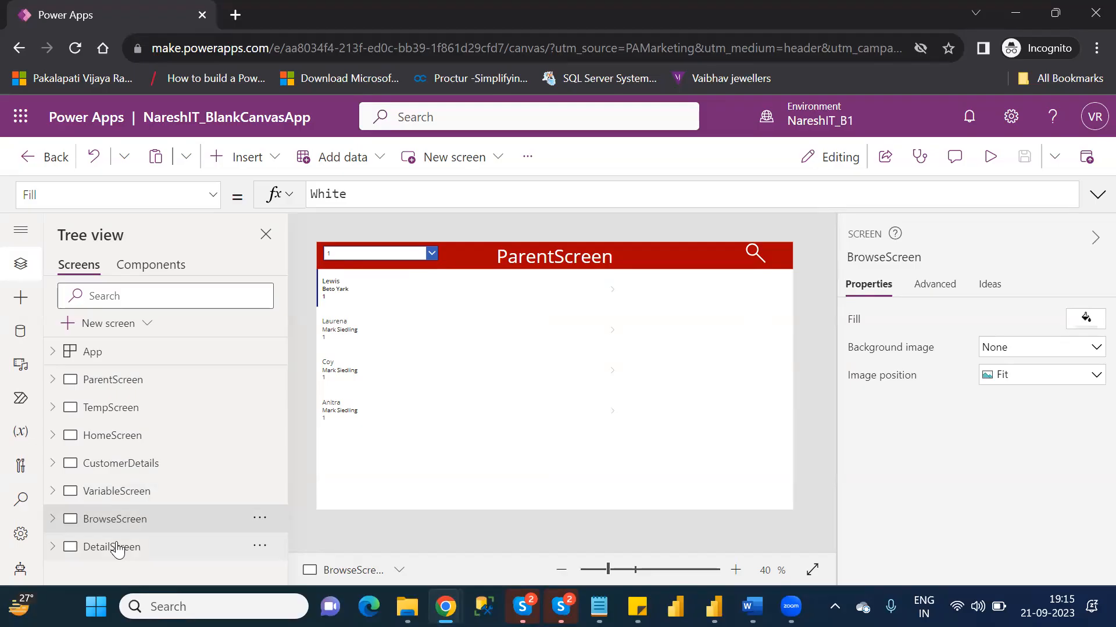
click(118, 549)
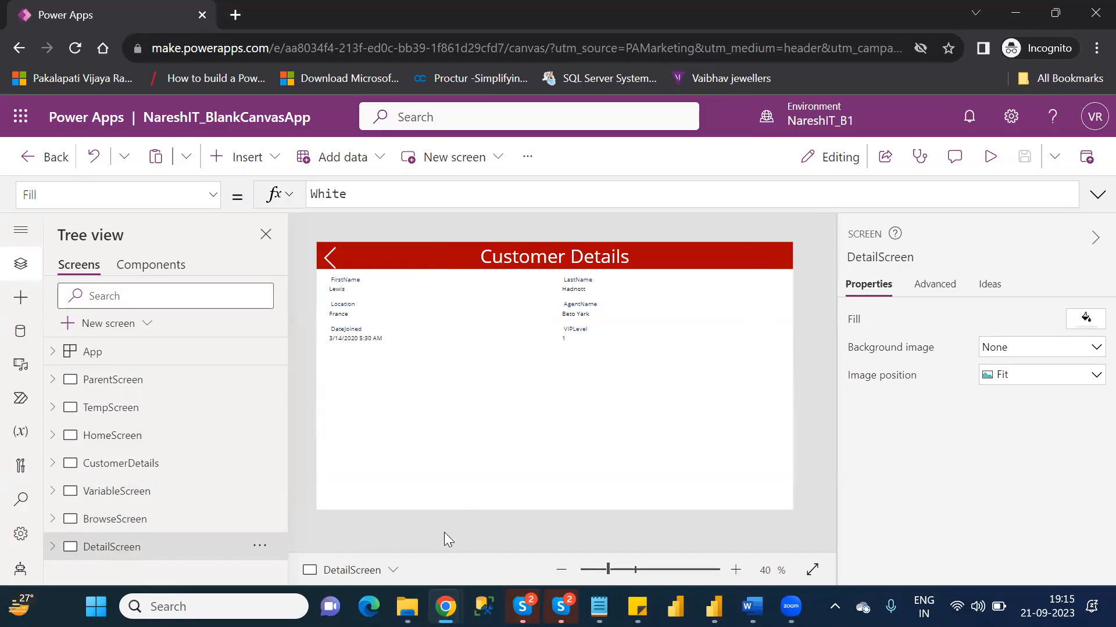
click(618, 570)
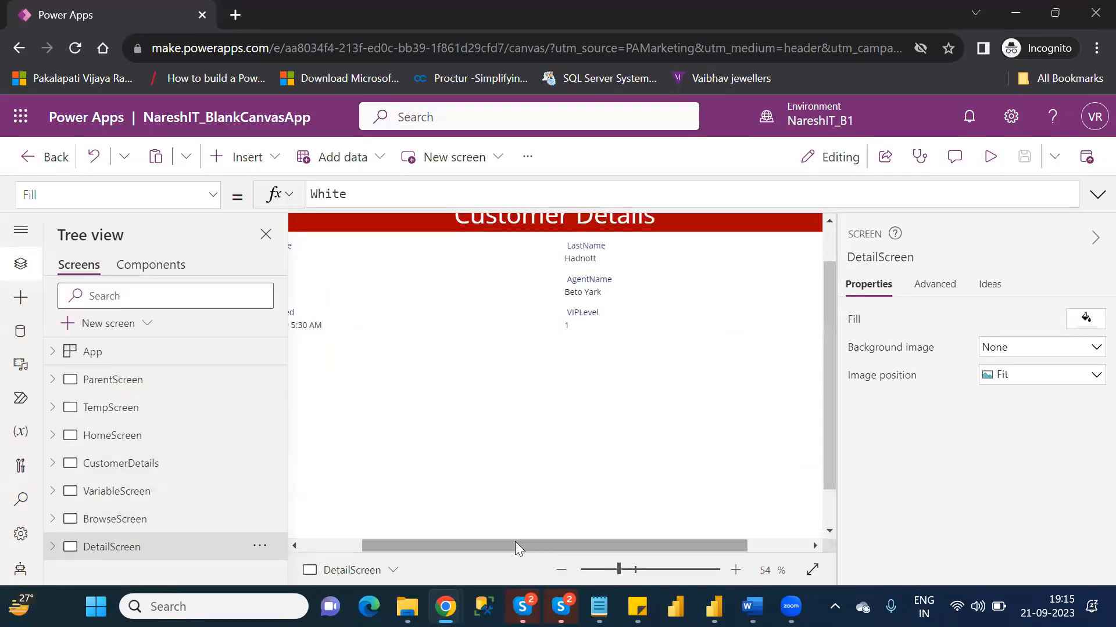
drag(515, 541, 423, 546)
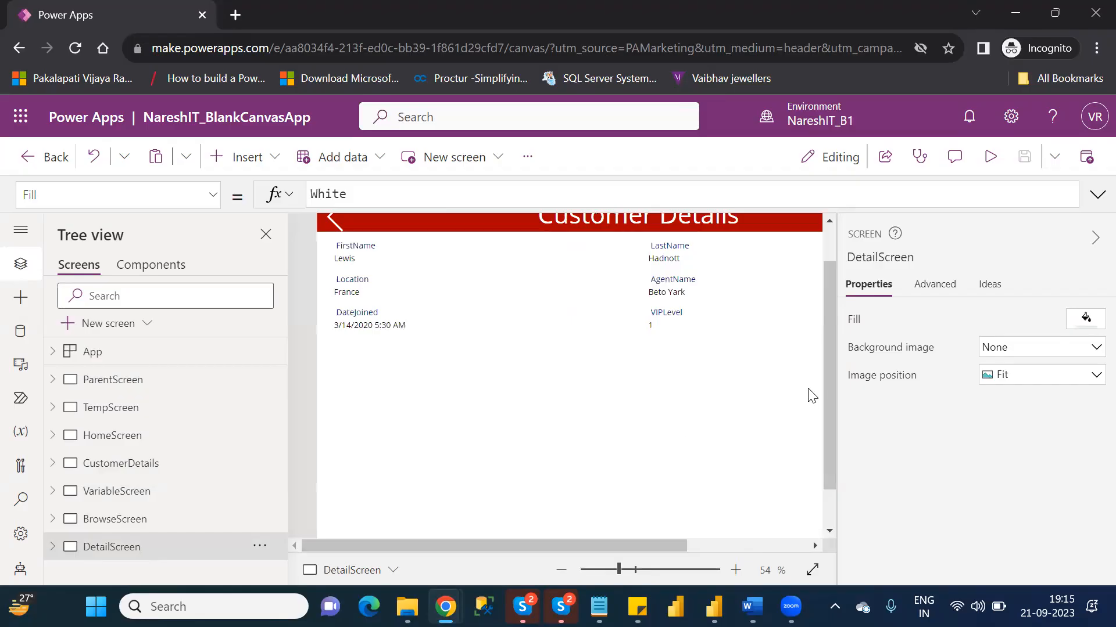
scroll(825, 254, up, 2)
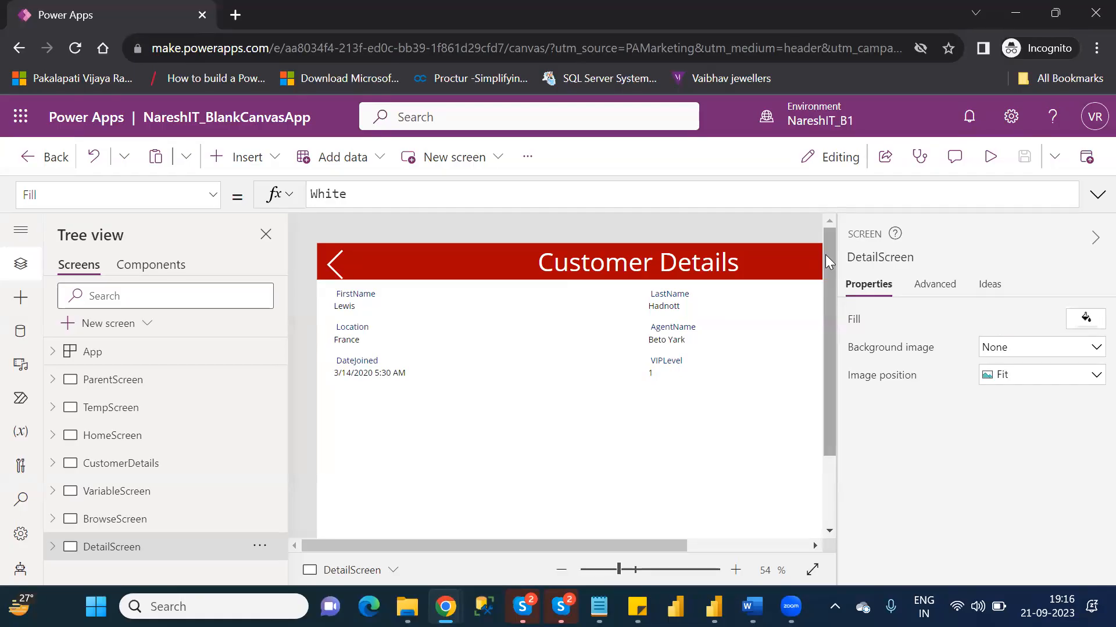
- Duplicate ParentScreen and rename the copy EditScreen
click(154, 390)
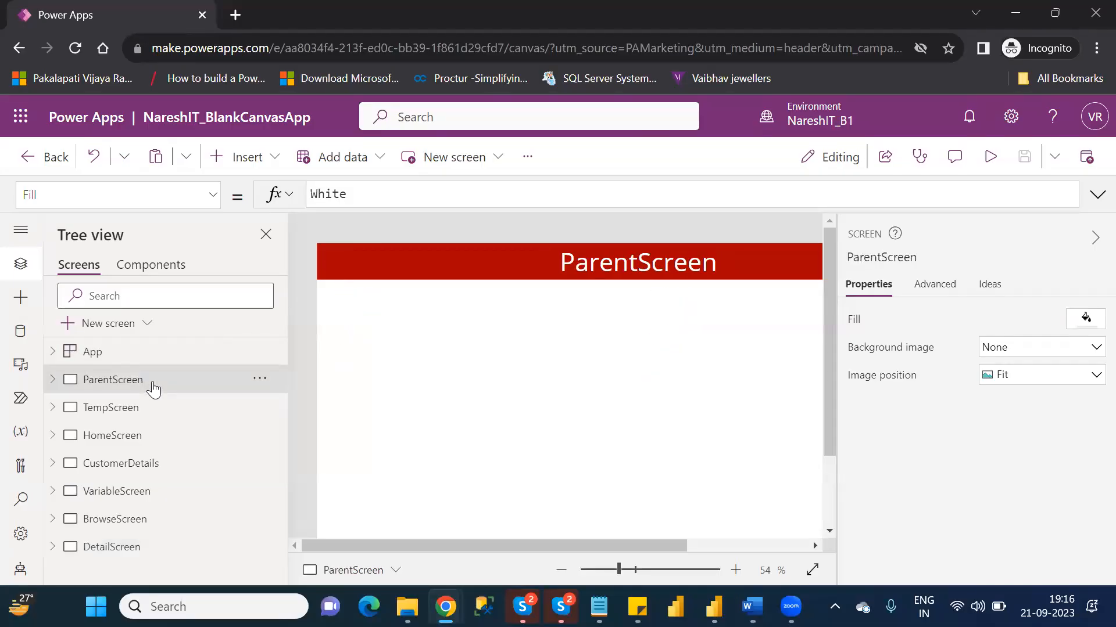
right_click(153, 389)
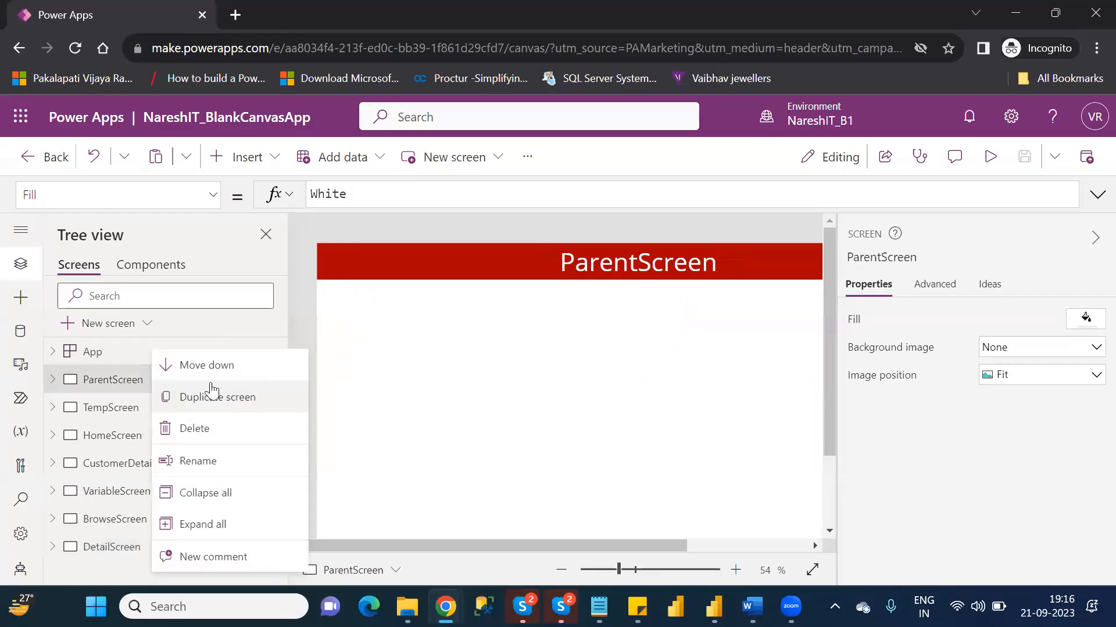
click(240, 394)
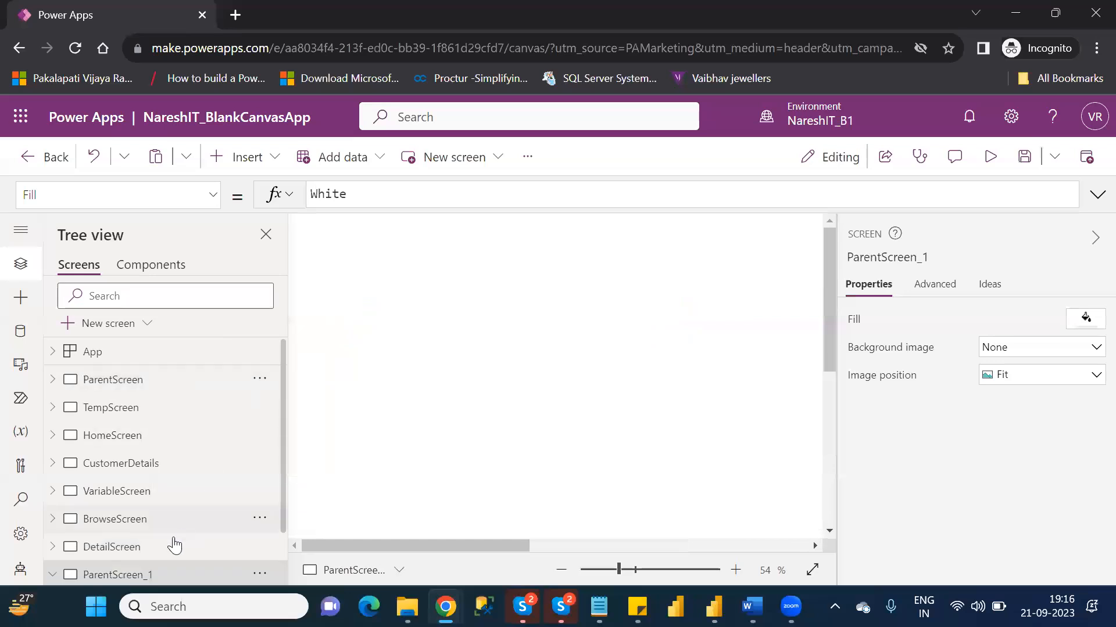
double_click(144, 573)
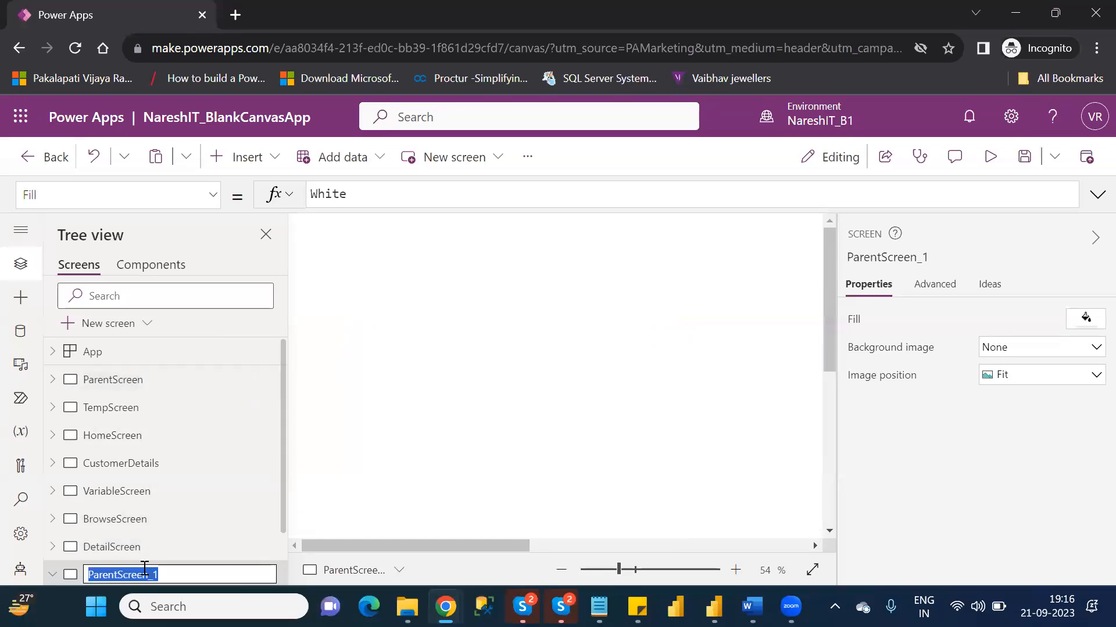
text(EditScreen)
key(Return)
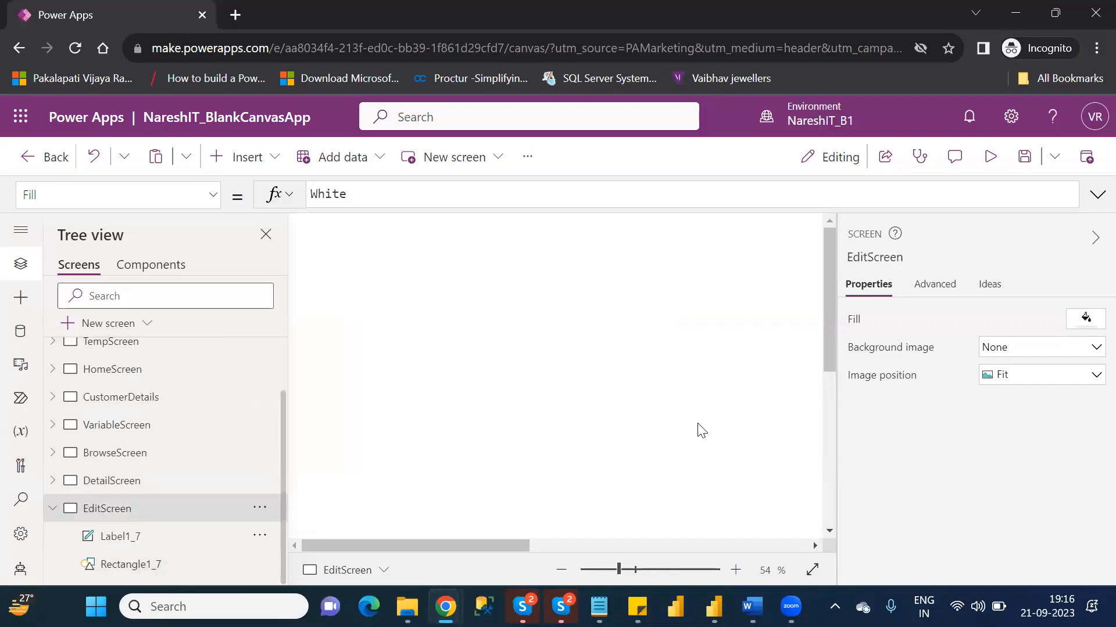
- Set the header label text on EditScreen to "Edit Customer Details" and save the app
drag(617, 568, 615, 567)
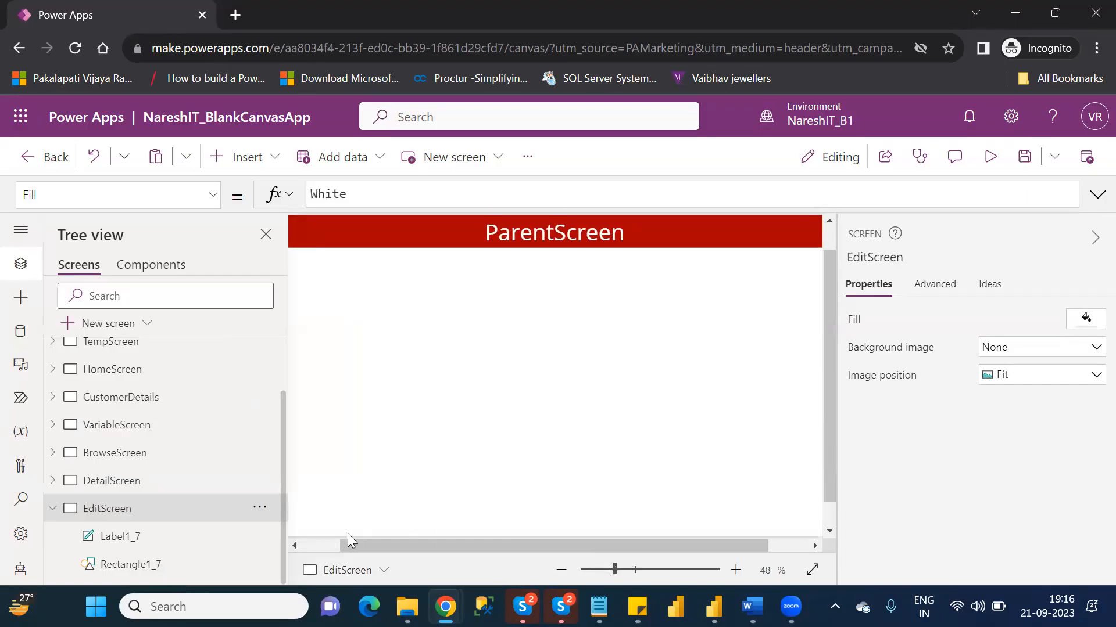
scroll(314, 538, left, 2)
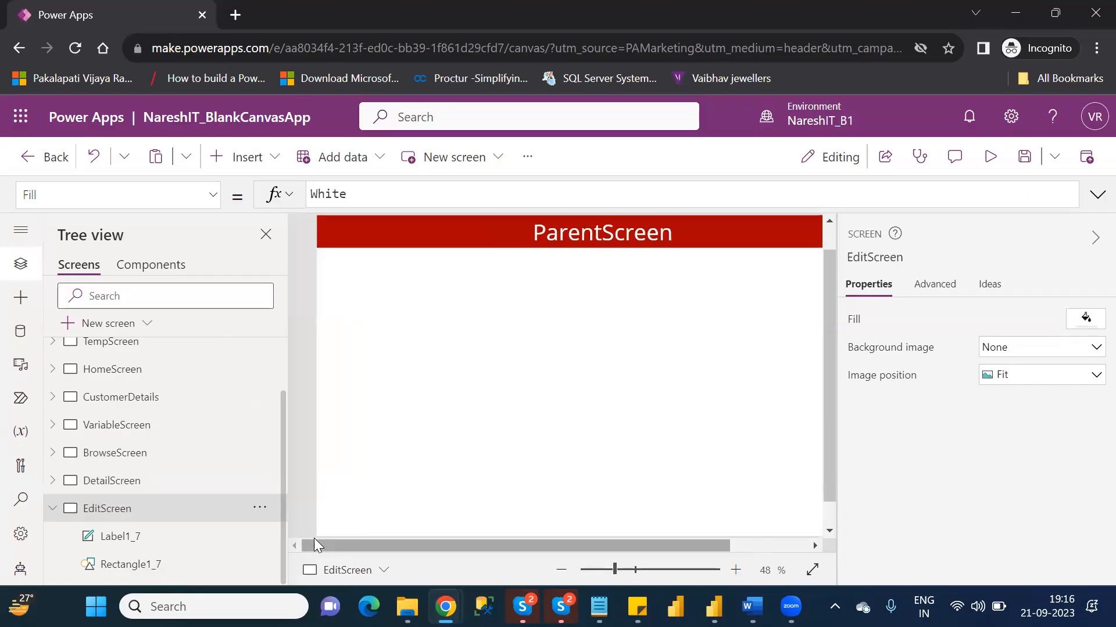
click(1094, 239)
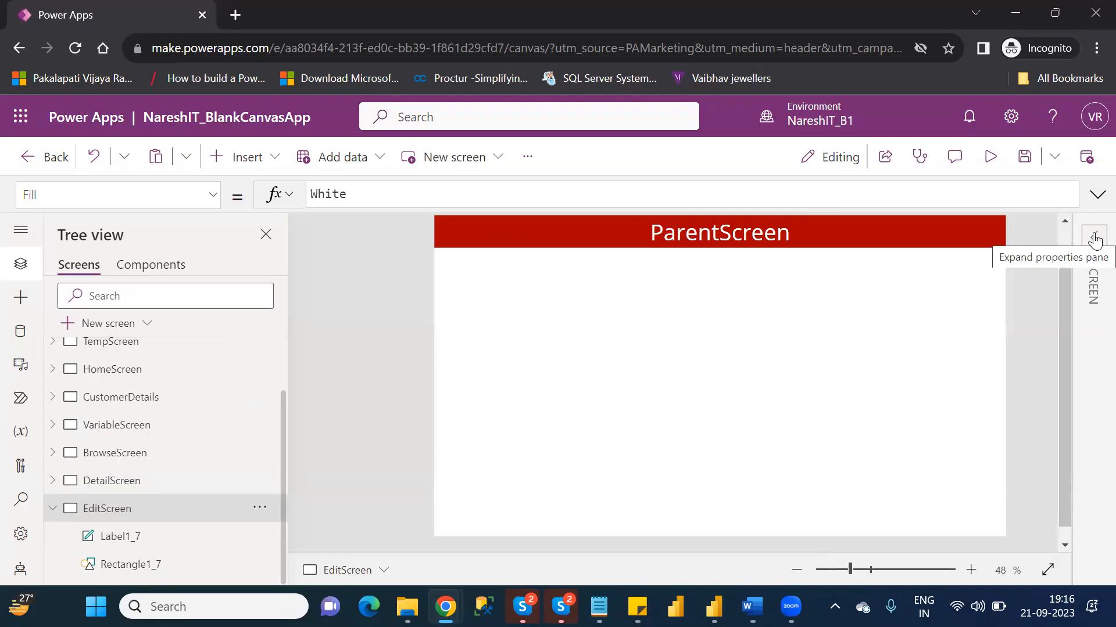
double_click(730, 232)
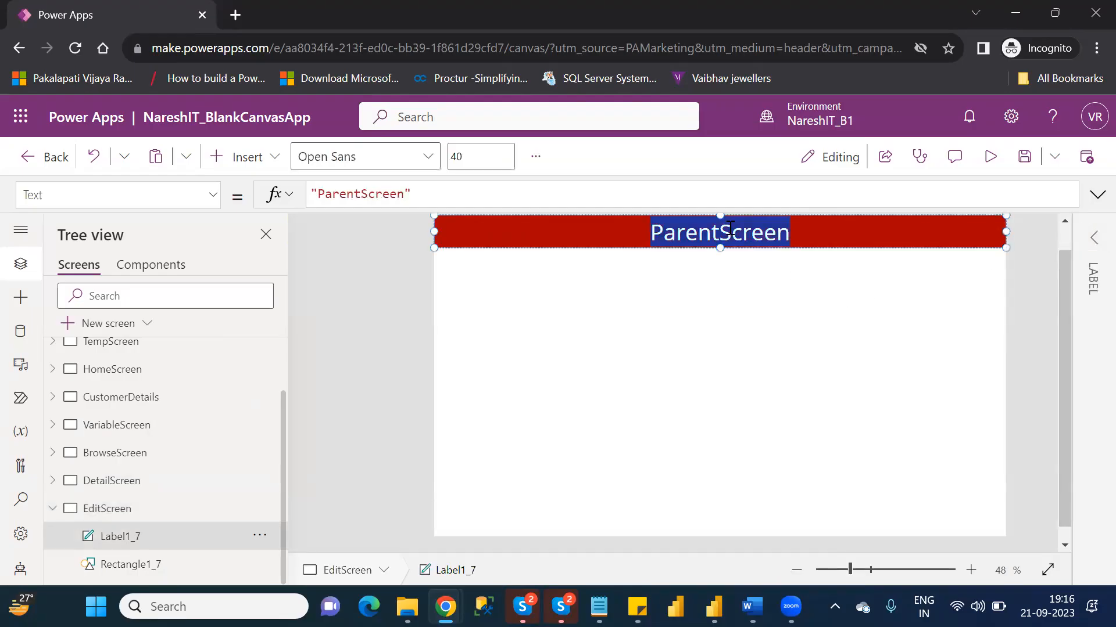
double_click(372, 194)
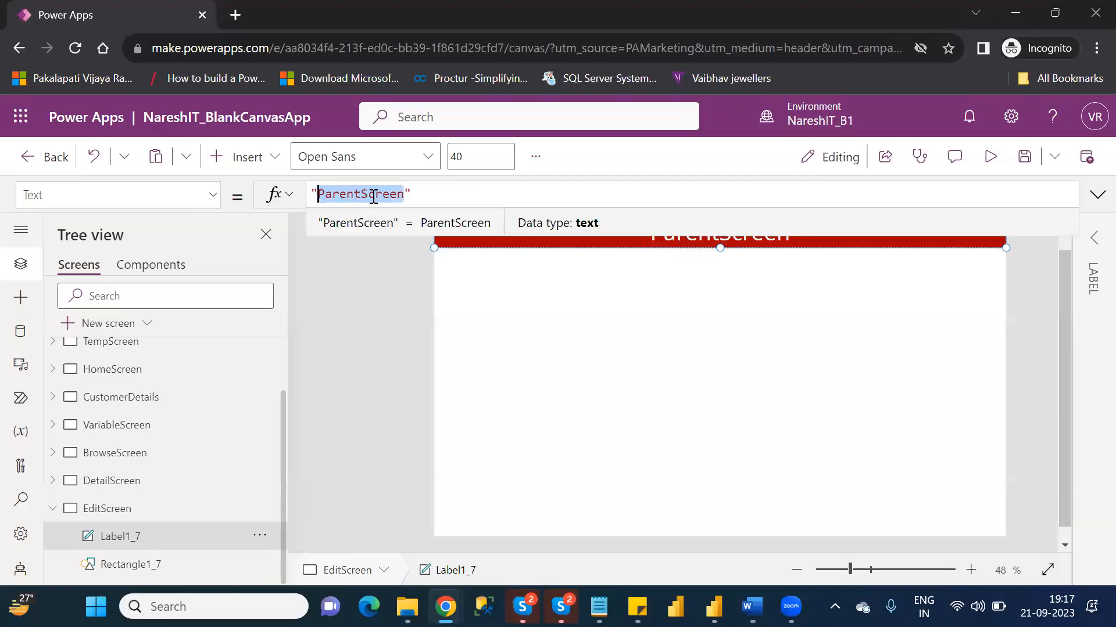
text(Edit S)
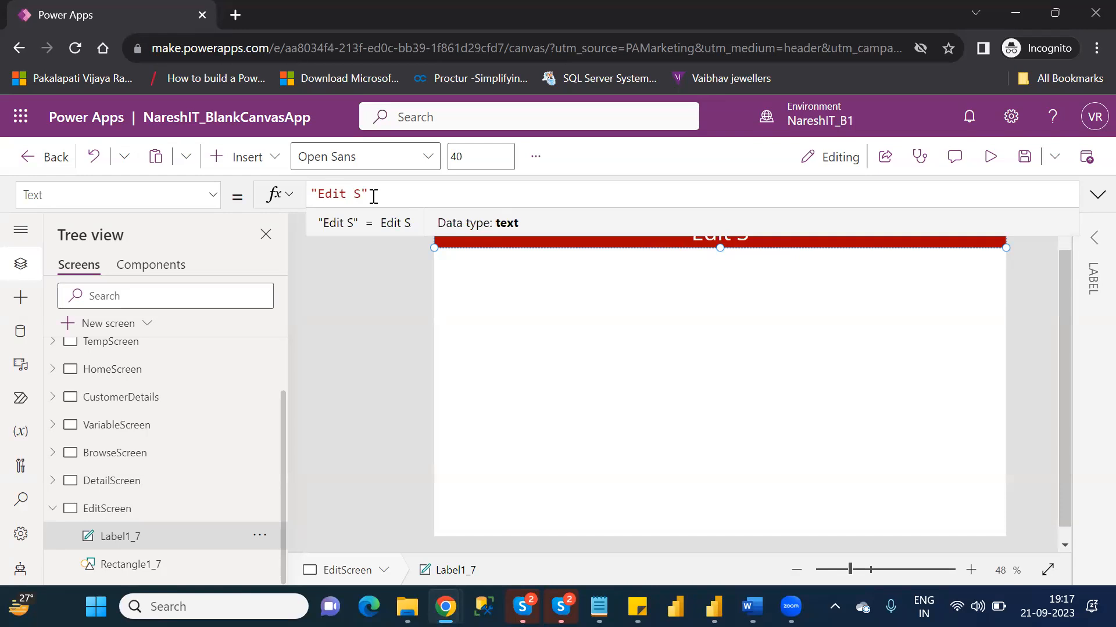
key(BackSpace)
text(C)
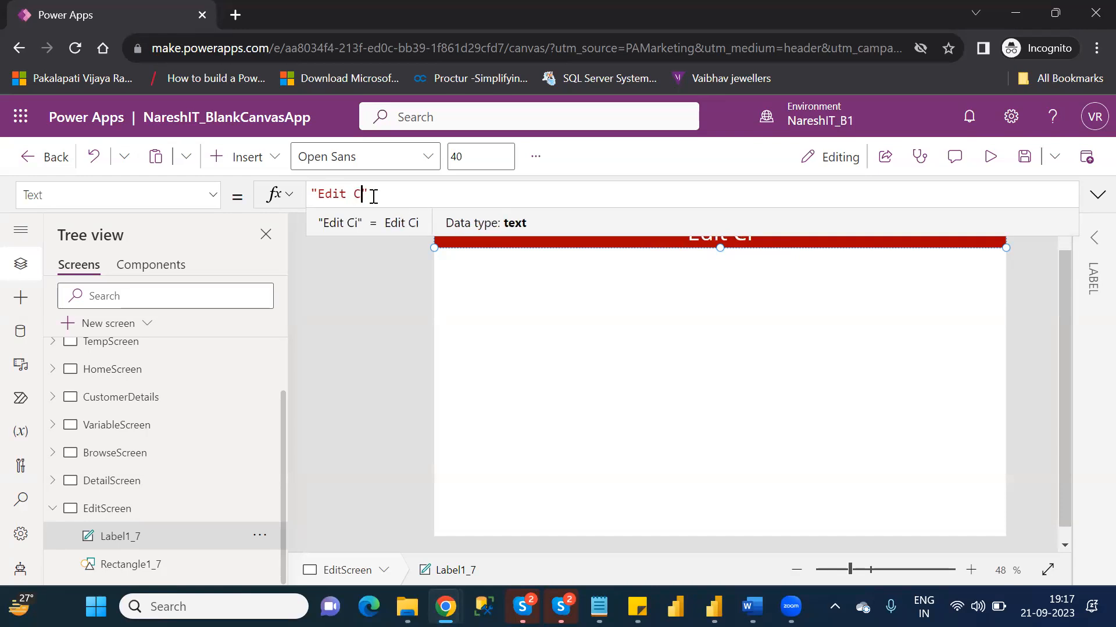
text(ustomer )
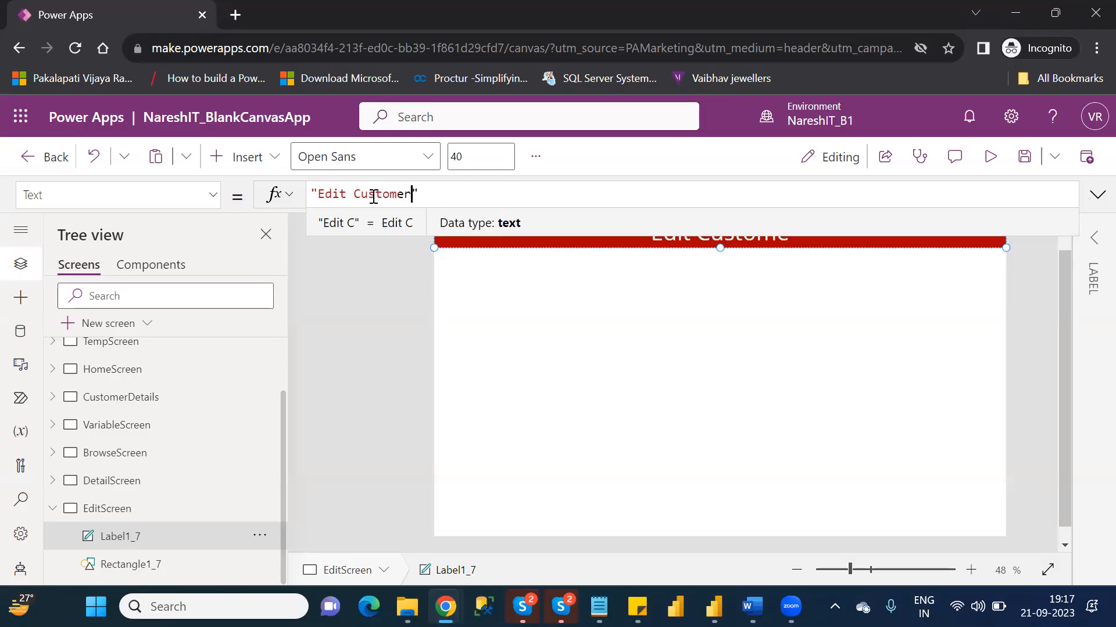
text(Details)
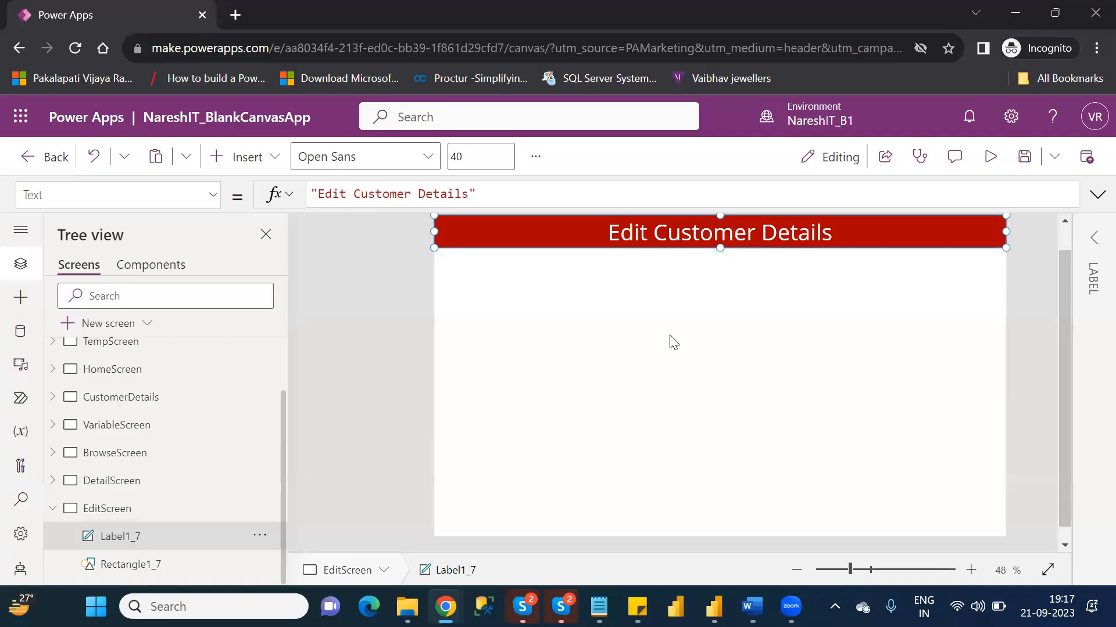
key(ctrl+s)
- Insert an edit form on EditScreen, place it just below the header at about X 6, Y 85, and widen it across the screen
click(265, 163)
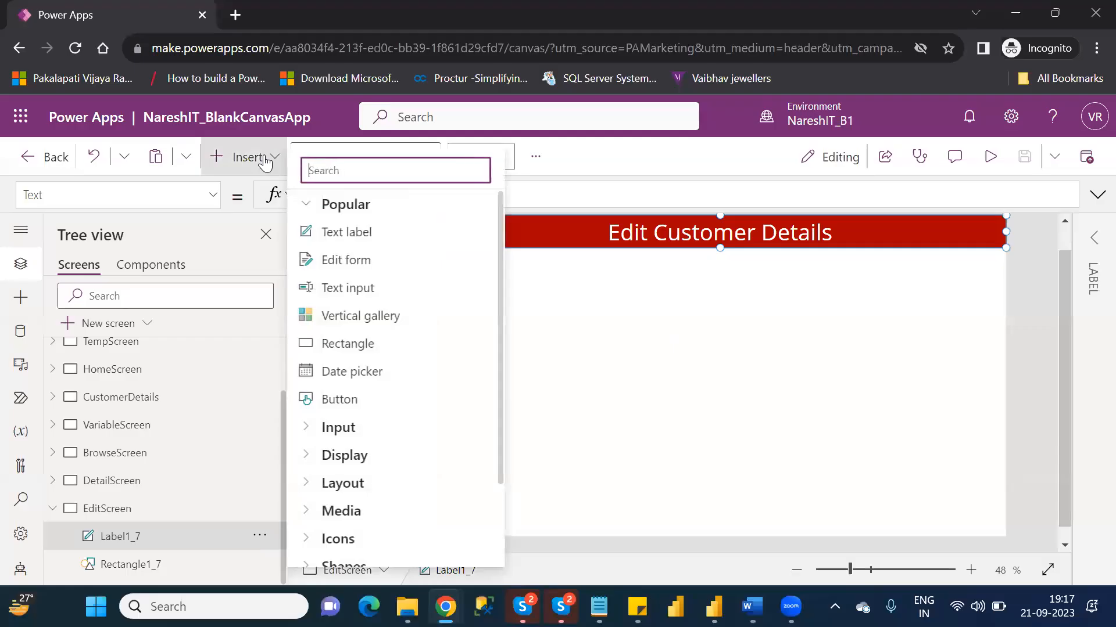
click(341, 264)
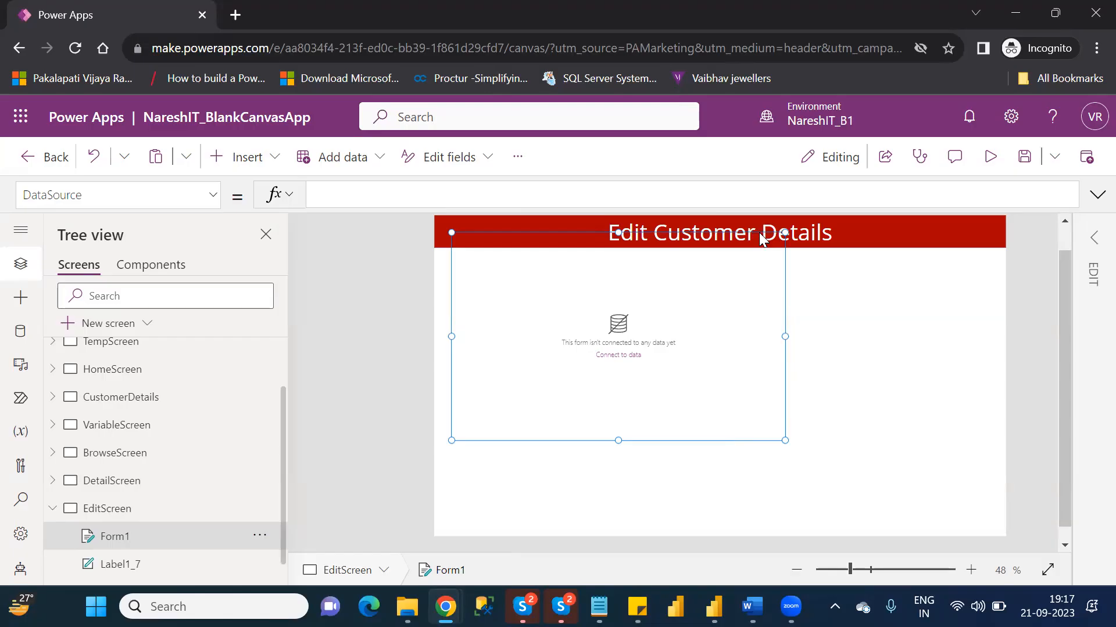
drag(761, 231, 746, 248)
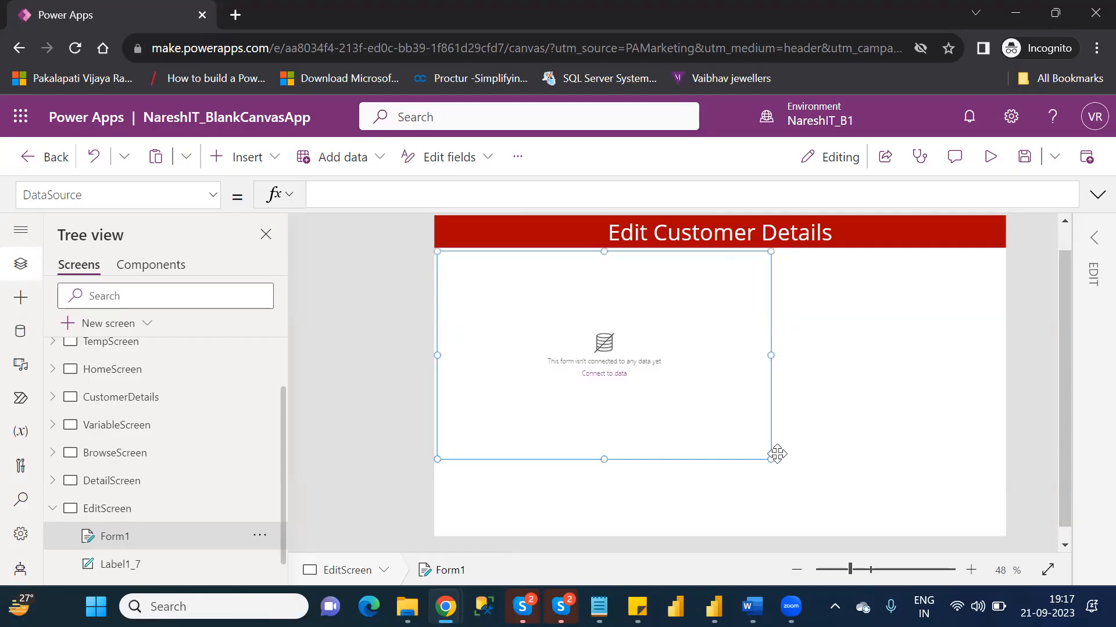
drag(770, 458, 1001, 470)
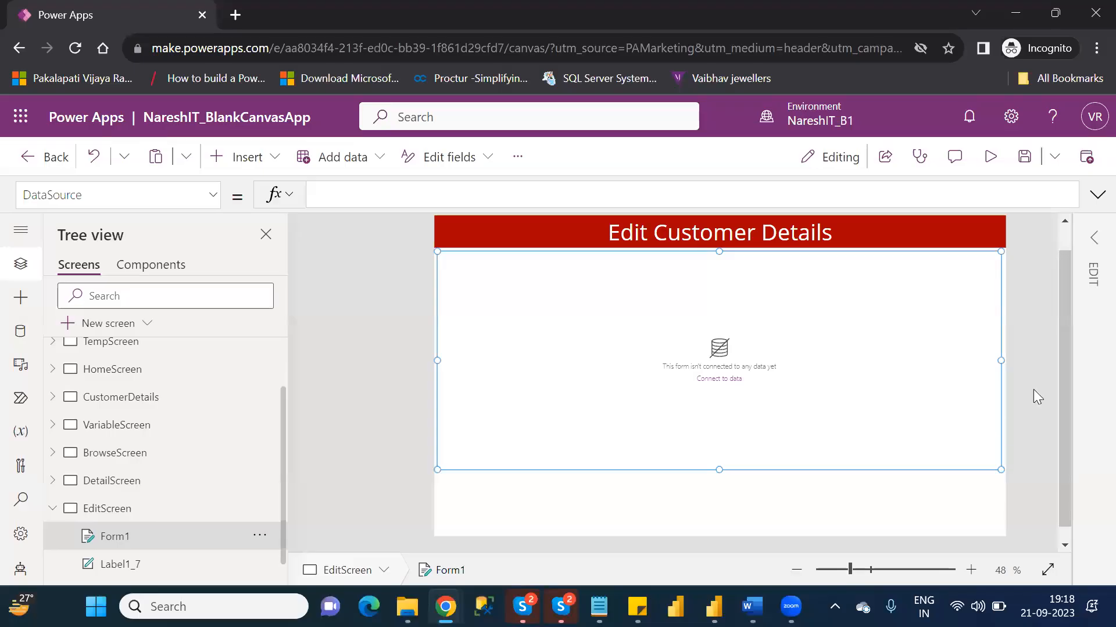
click(1094, 242)
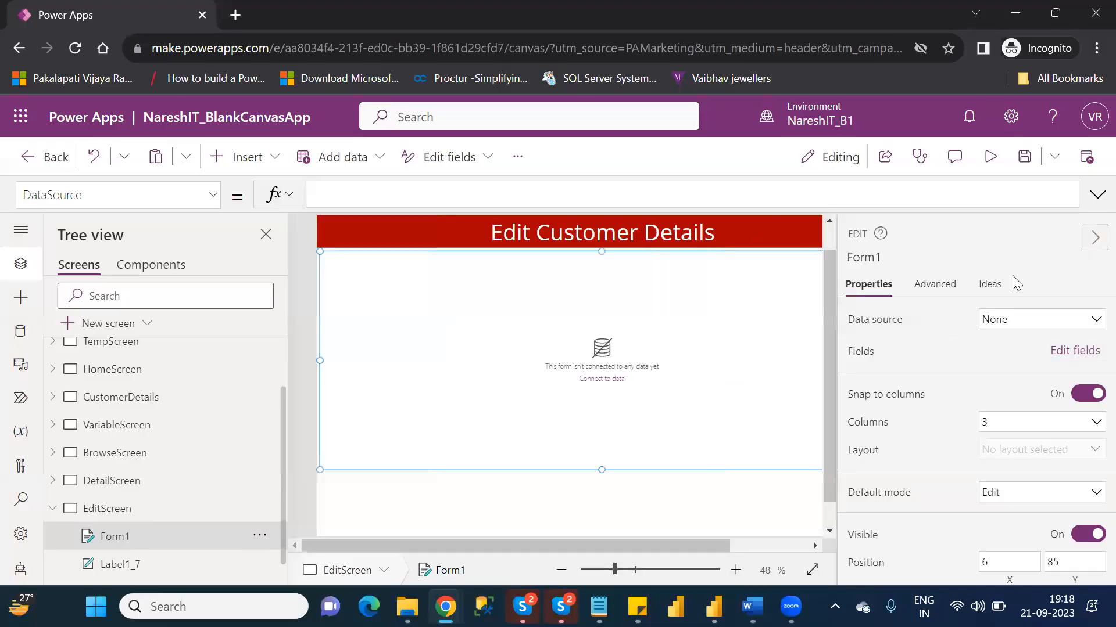
- Connect the edit form to Table1 and add the fields FirstName, LastName, Location, AgentName, CustomerNumber and DateJoined
click(1038, 319)
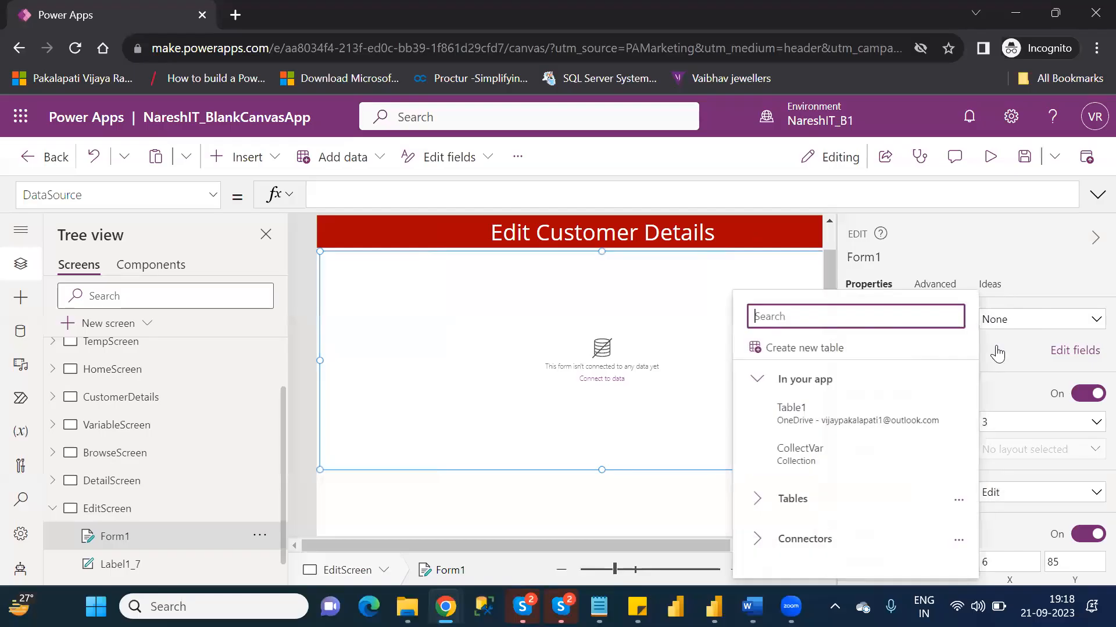
click(821, 420)
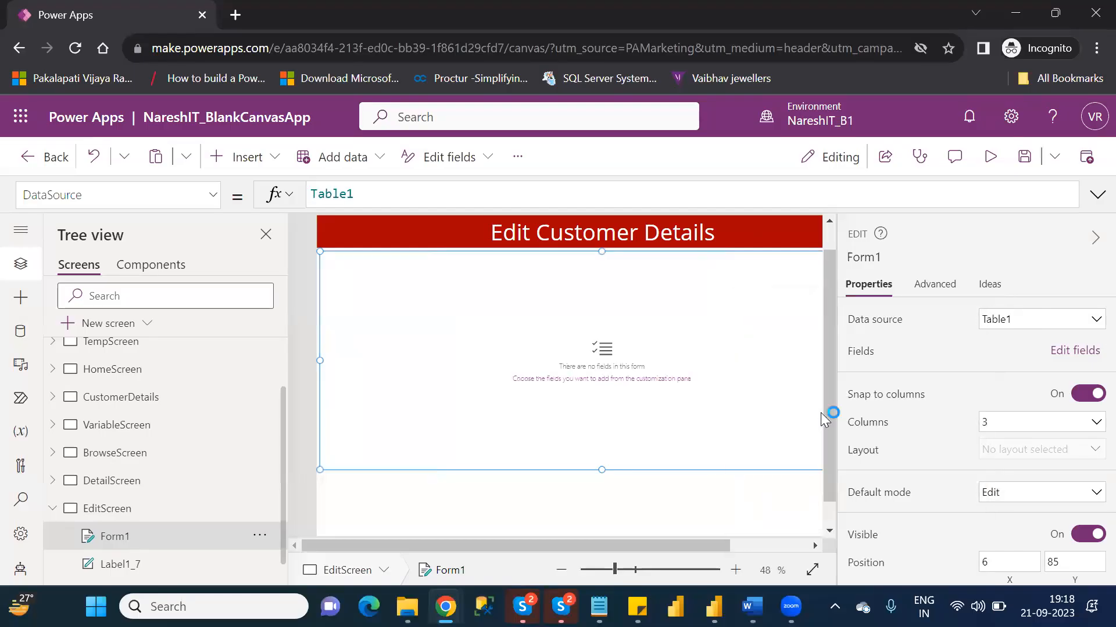
click(1072, 352)
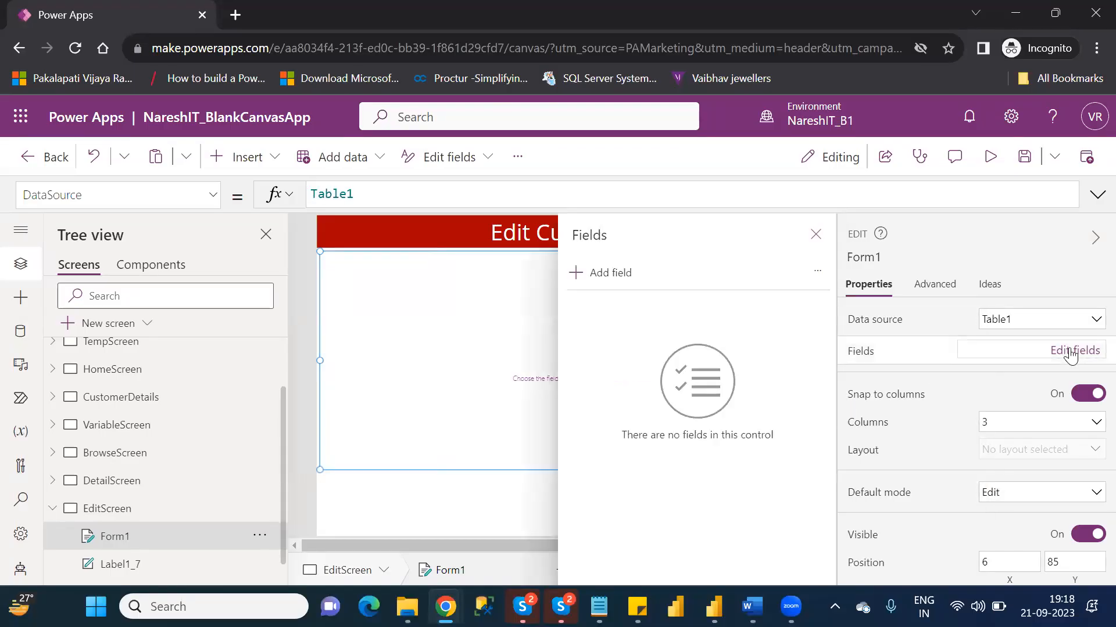
click(609, 275)
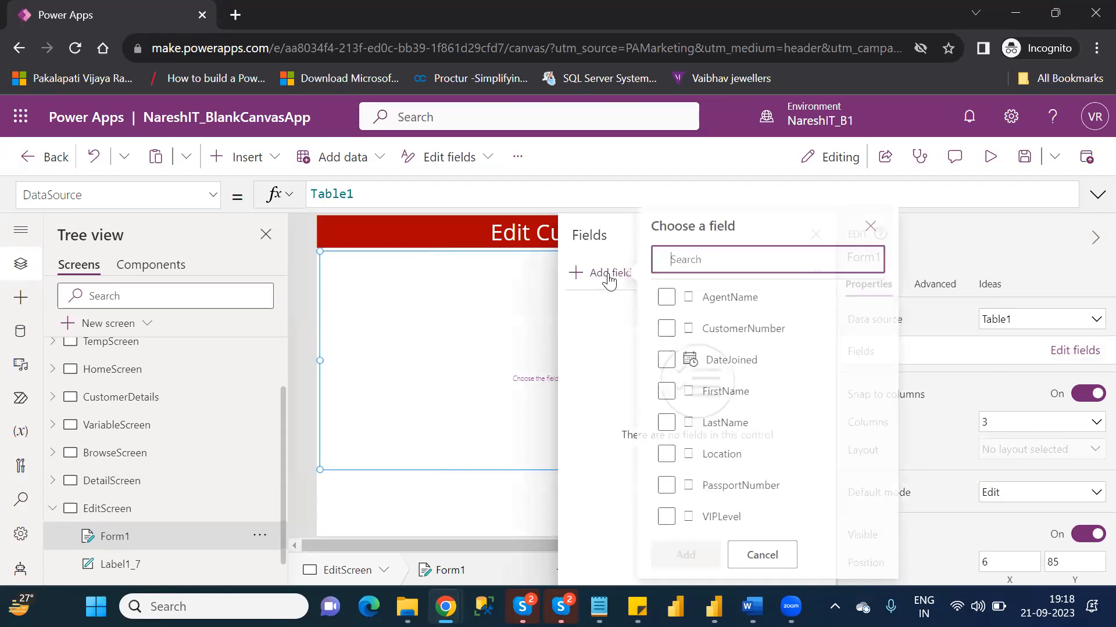
click(673, 391)
click(674, 424)
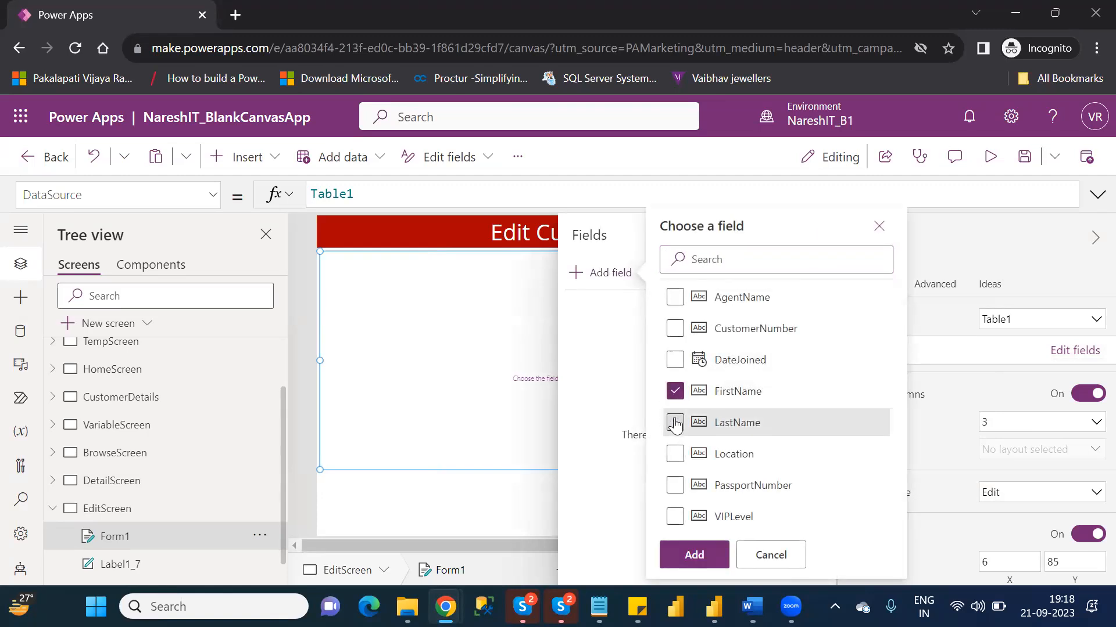
click(676, 454)
click(675, 298)
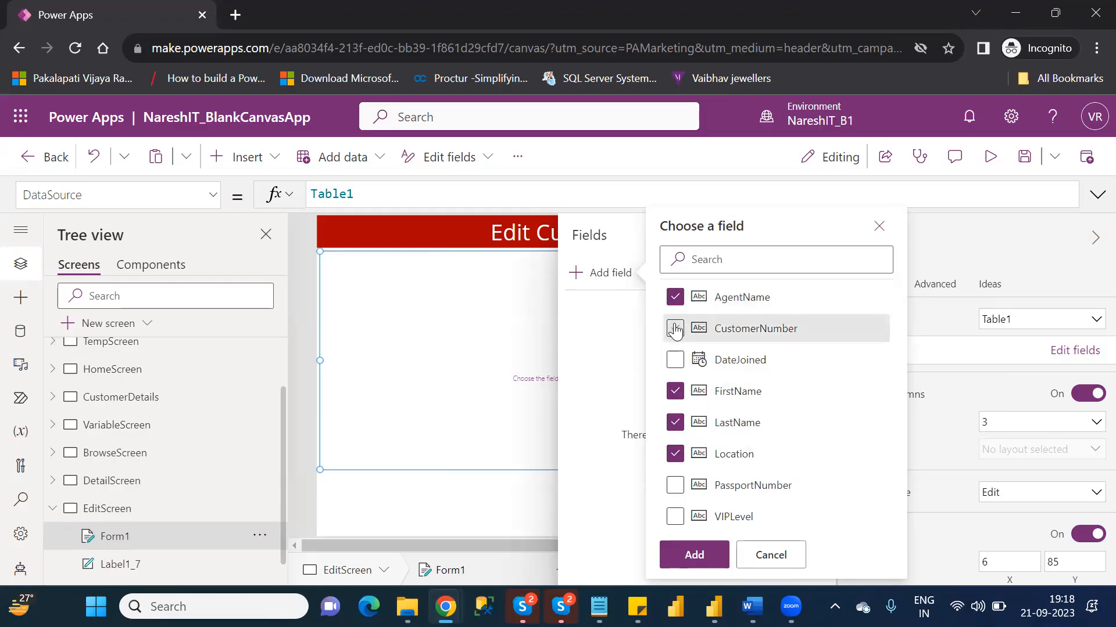
click(674, 329)
click(674, 360)
click(693, 555)
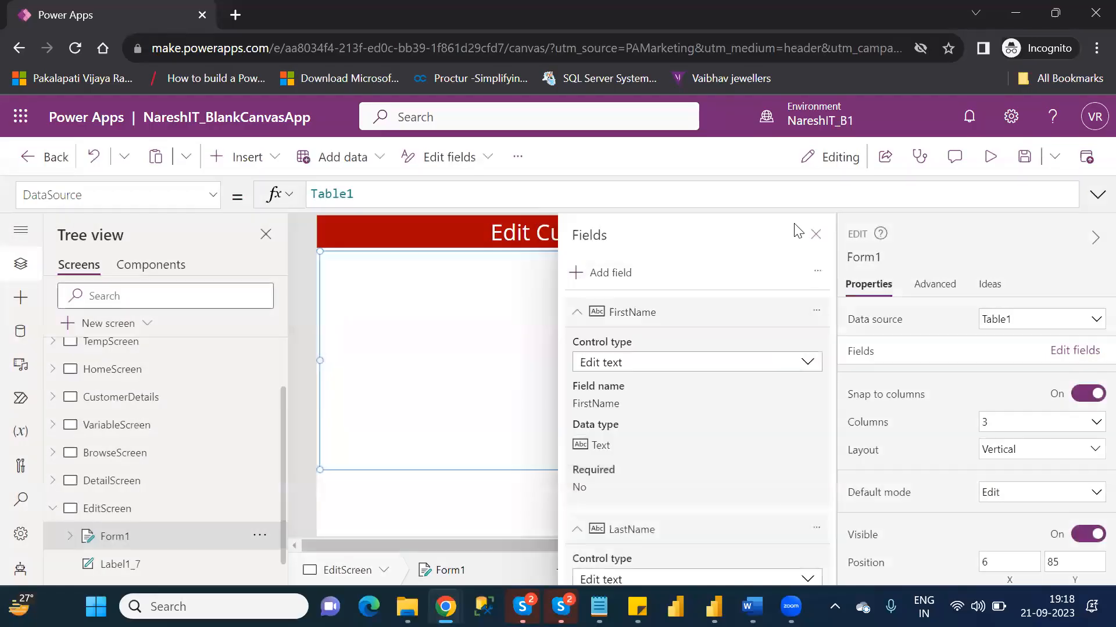
click(815, 235)
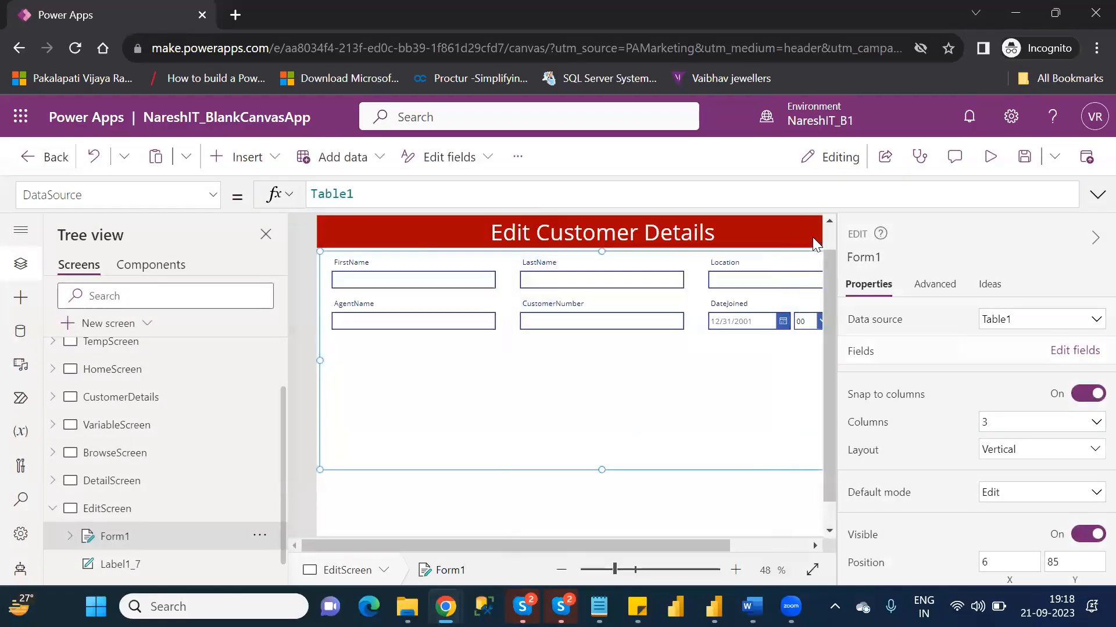
- Shorten the edit form by raising its lower edge closer to the two rows of fields
scroll(751, 548, right, 2)
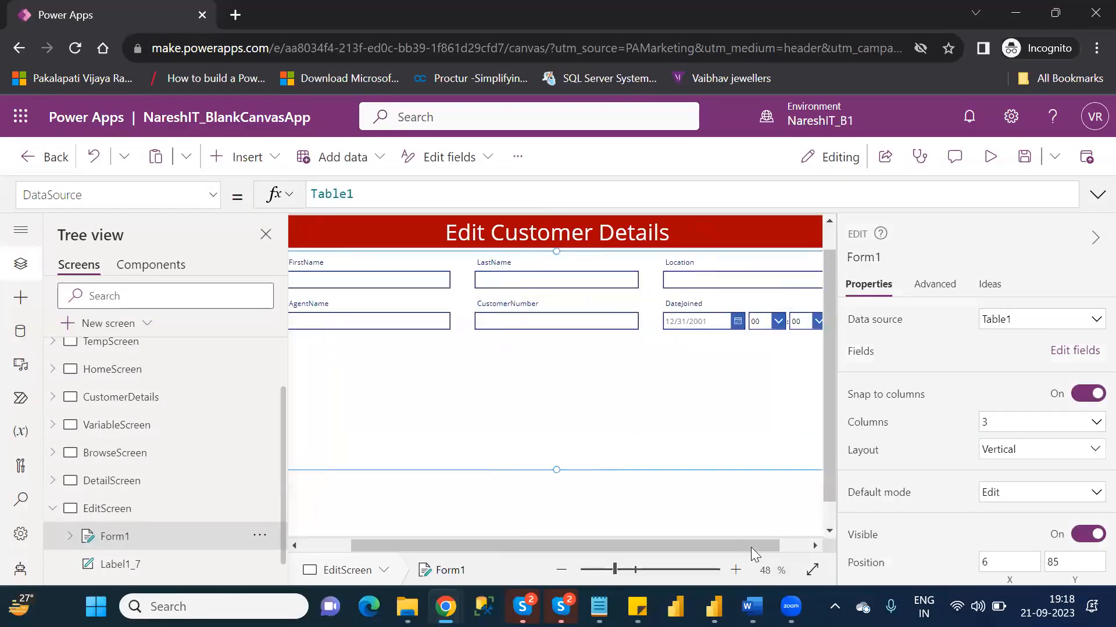
scroll(682, 545, left, 3)
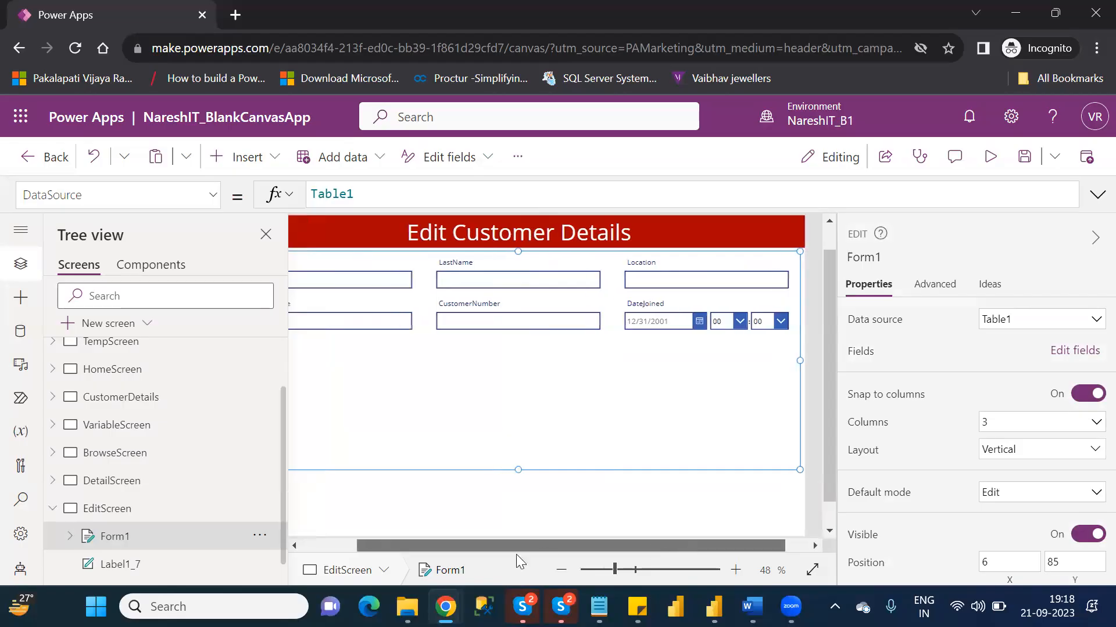
scroll(598, 473, left, 2)
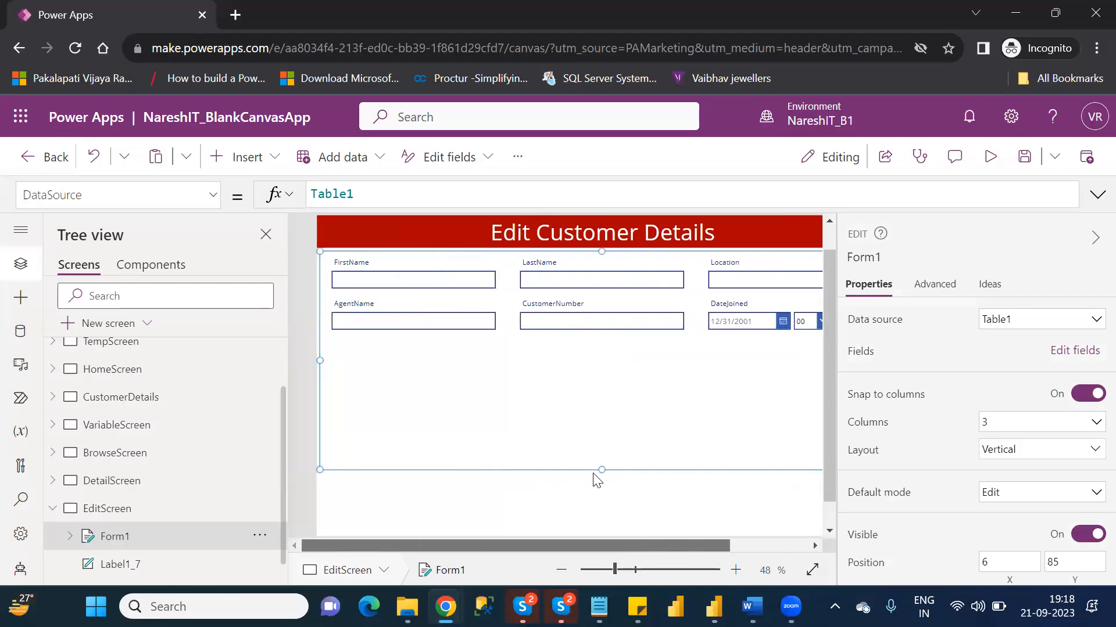
drag(599, 469, 605, 402)
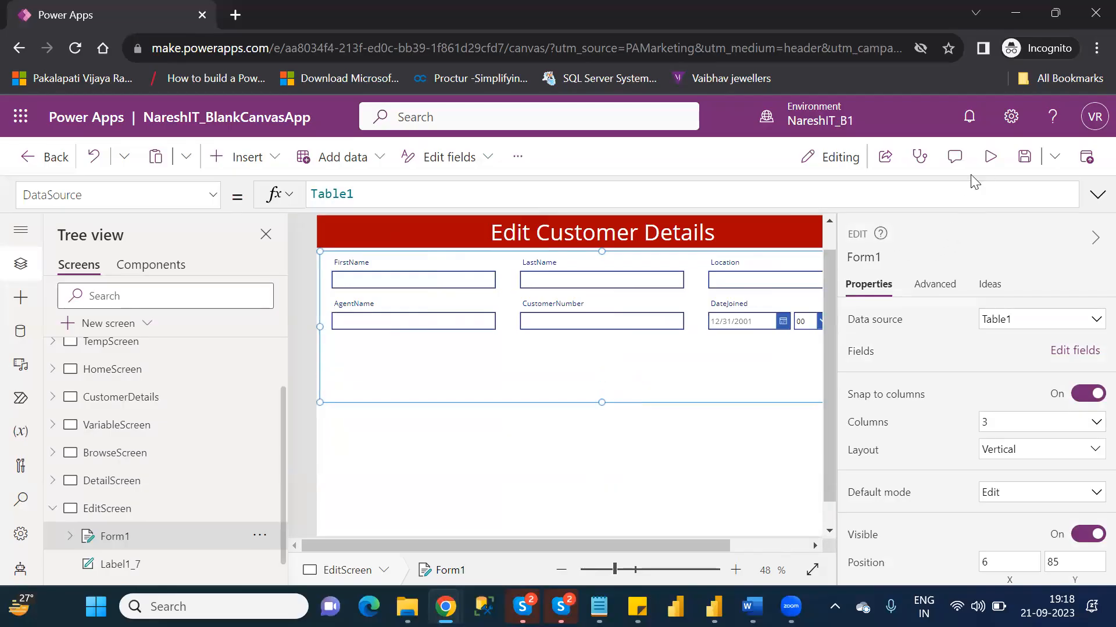
- Preview EditScreen to check how the form displays, and return to editing
click(992, 158)
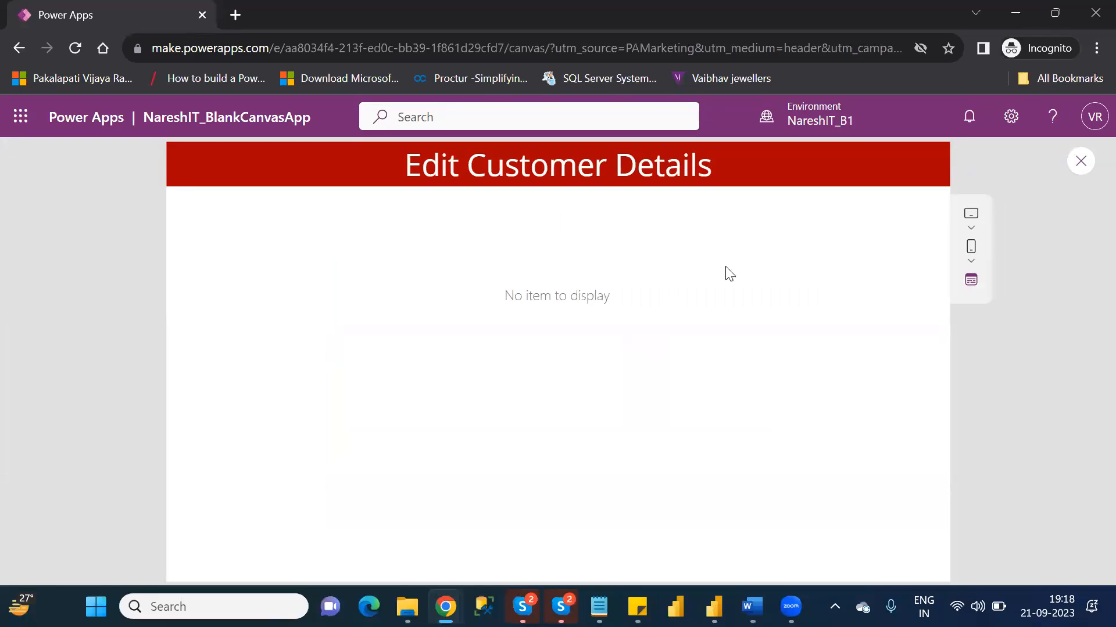
click(1077, 163)
click(719, 427)
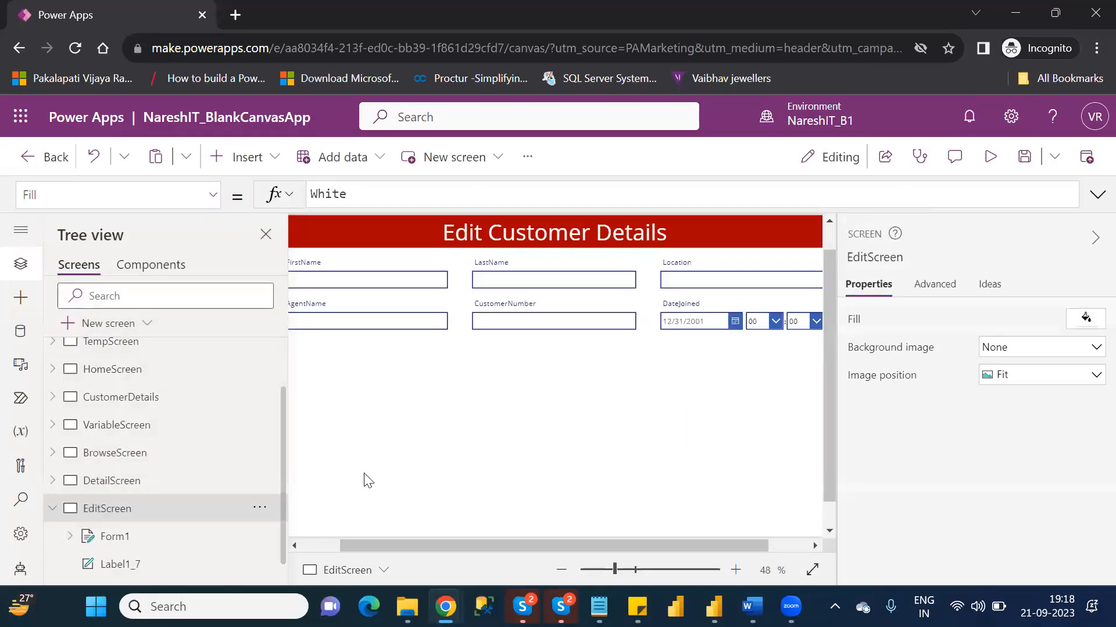
- Set the Item property of Form1 to Gallery2.Selected
click(167, 539)
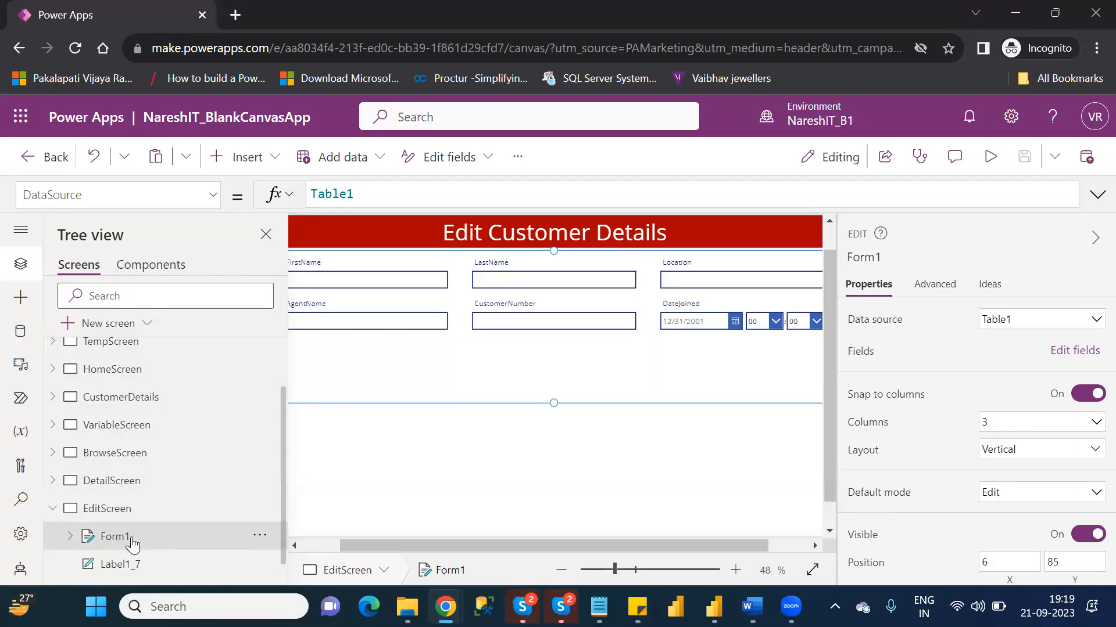
click(214, 198)
drag(220, 302, 227, 438)
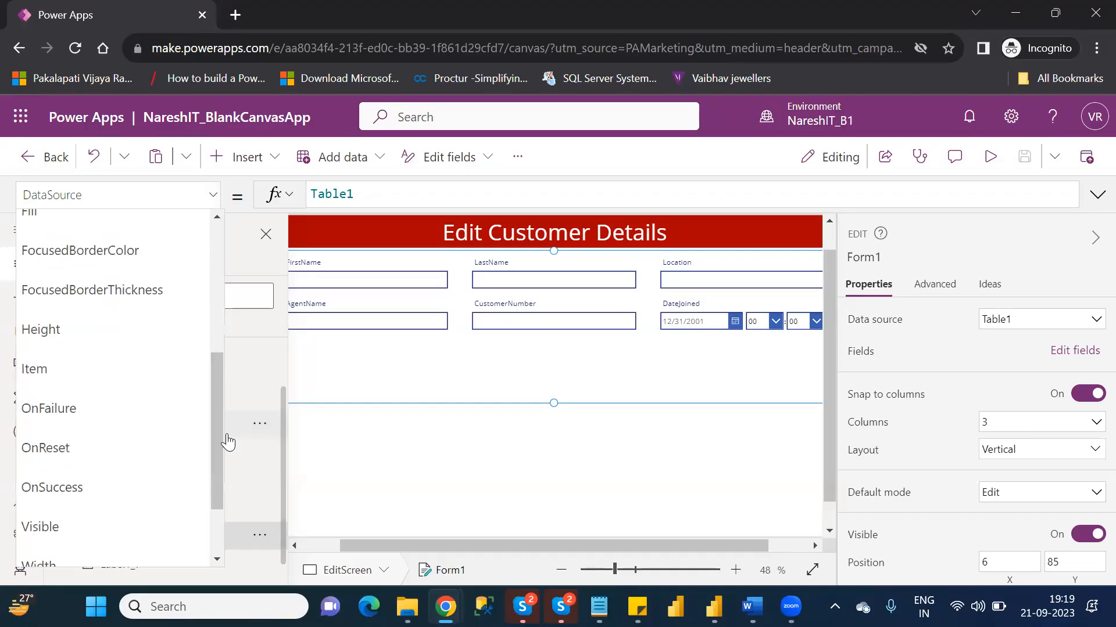
click(95, 376)
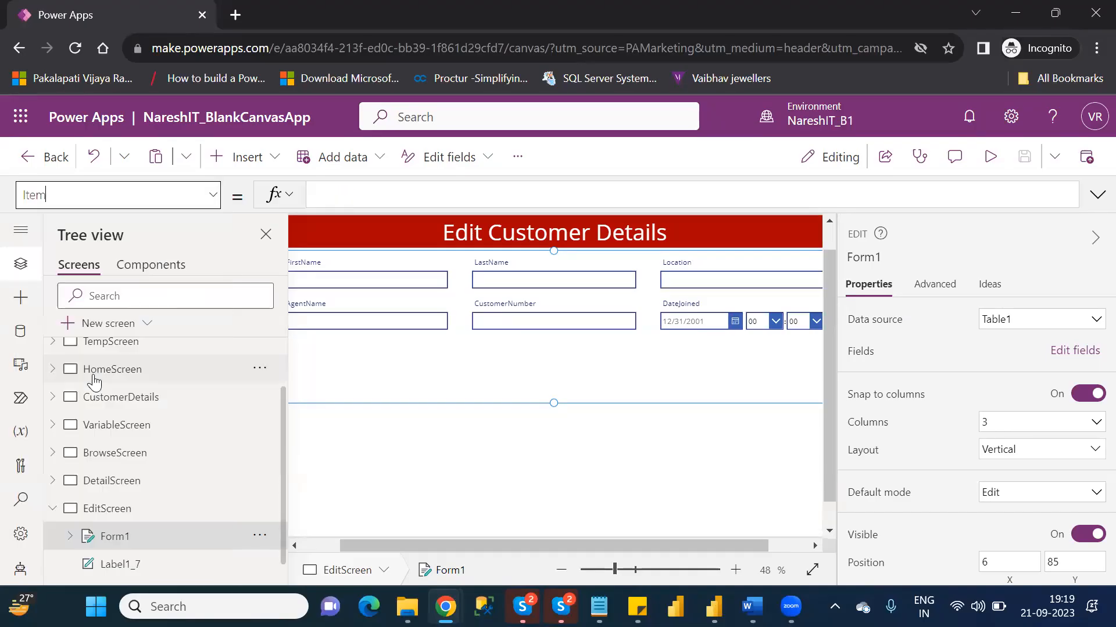
click(353, 199)
text(g)
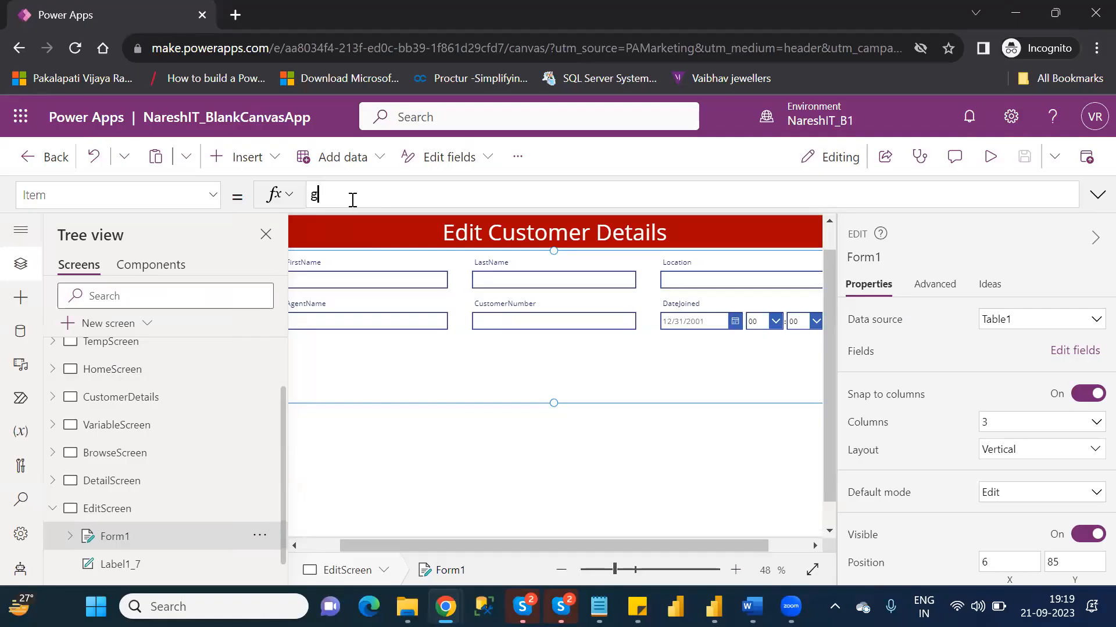
text(aller)
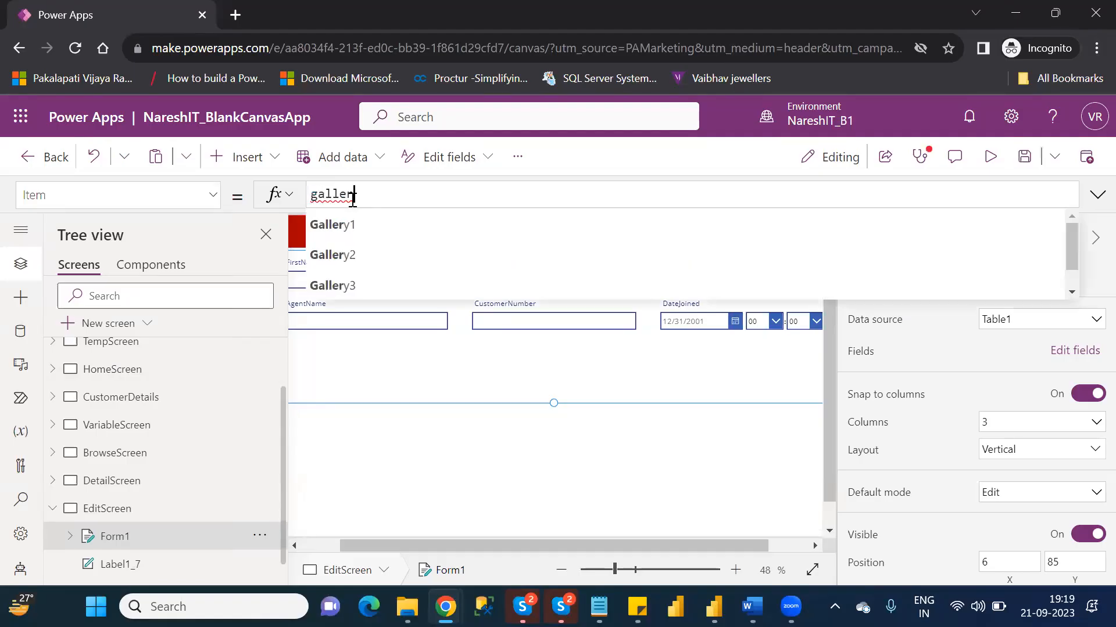
key(Down)
key(Down)
key(Tab)
text(.)
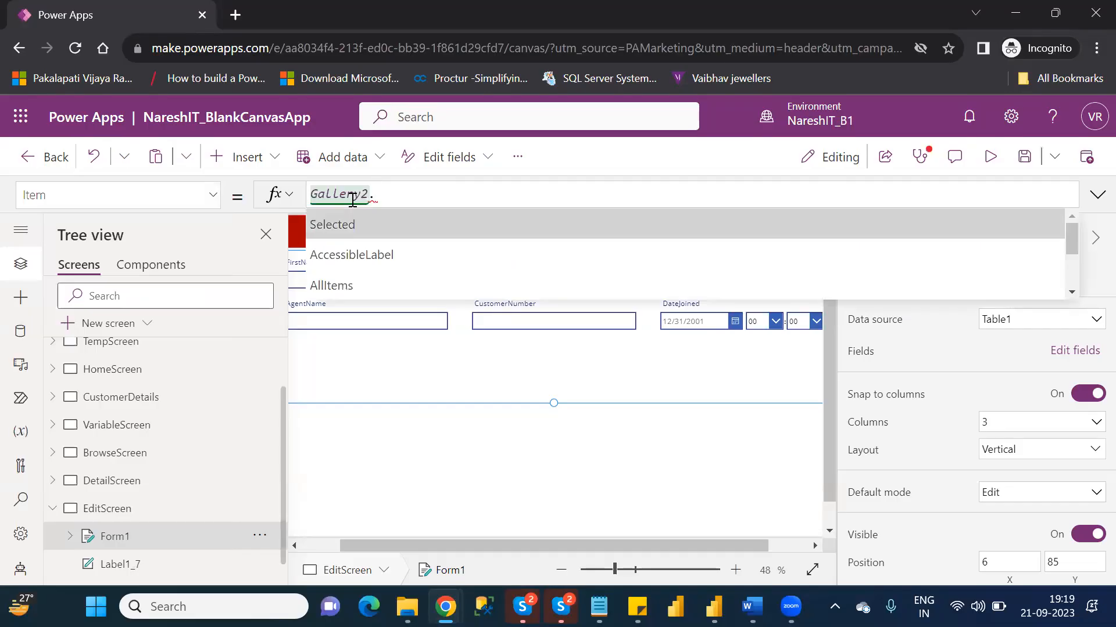
key(Tab)
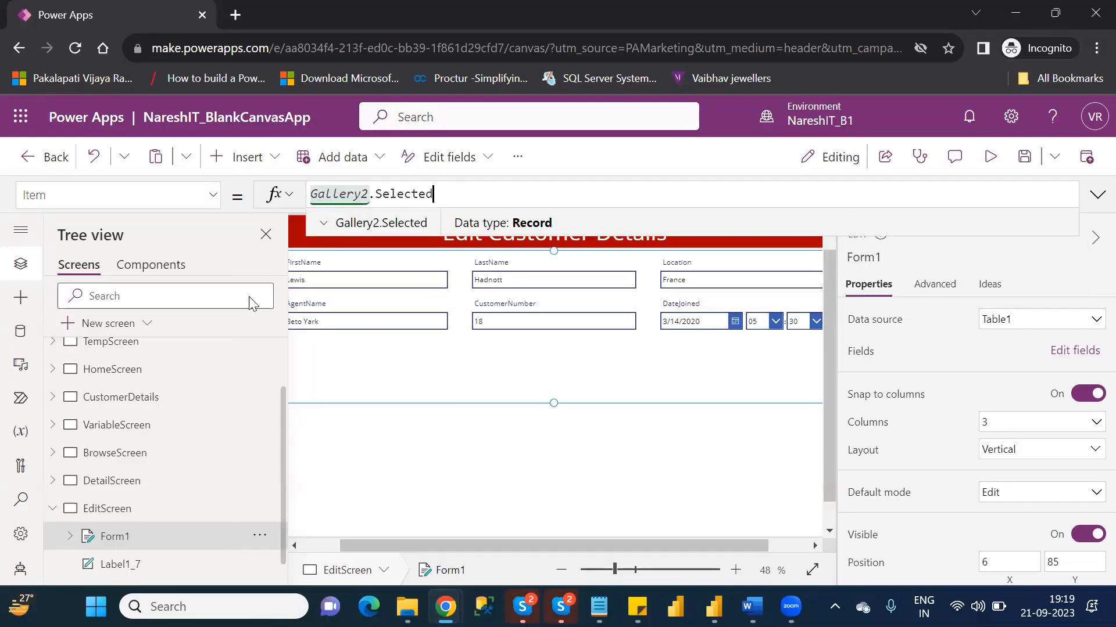
- Examine the controls of BrowseScreen to locate Gallery2, and collapse the screen's control list again
click(53, 453)
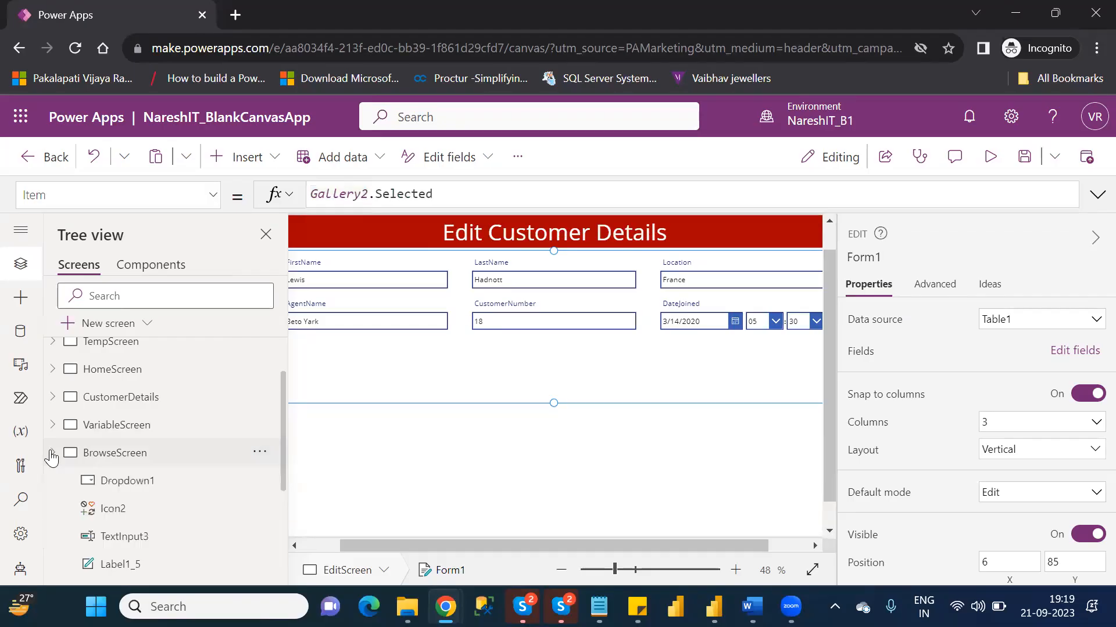
scroll(283, 480, down, 3)
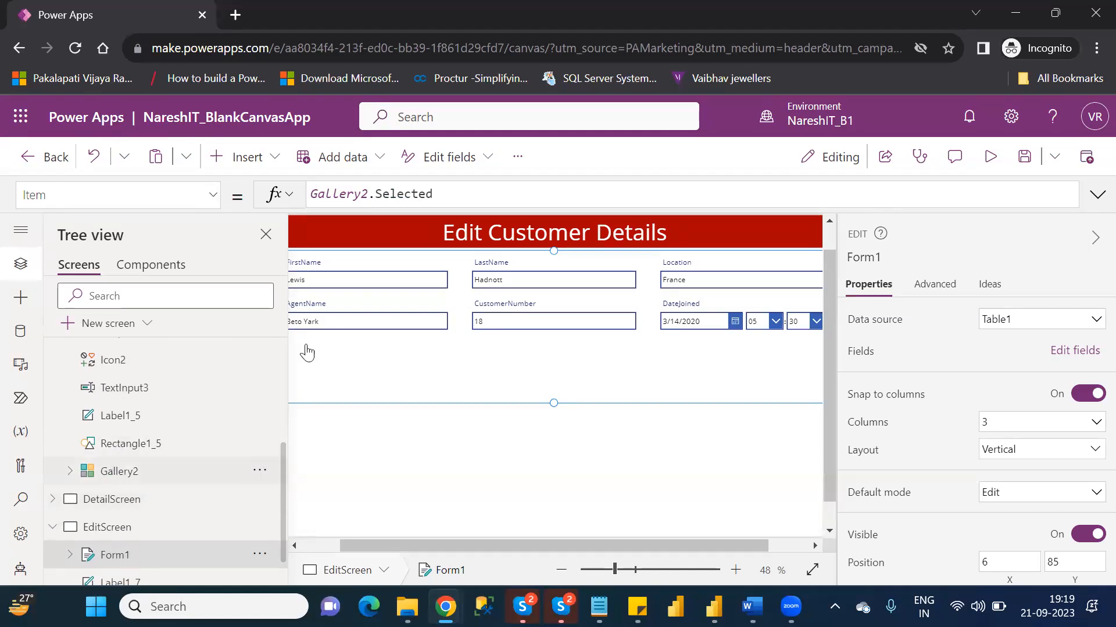
click(323, 545)
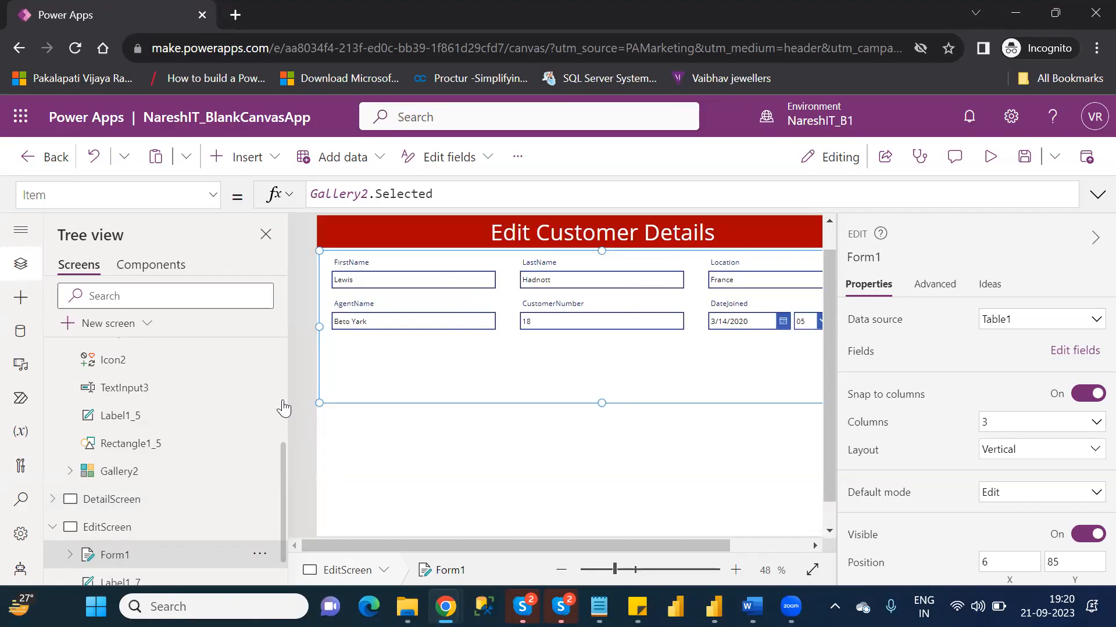
scroll(283, 409, up, 5)
click(53, 519)
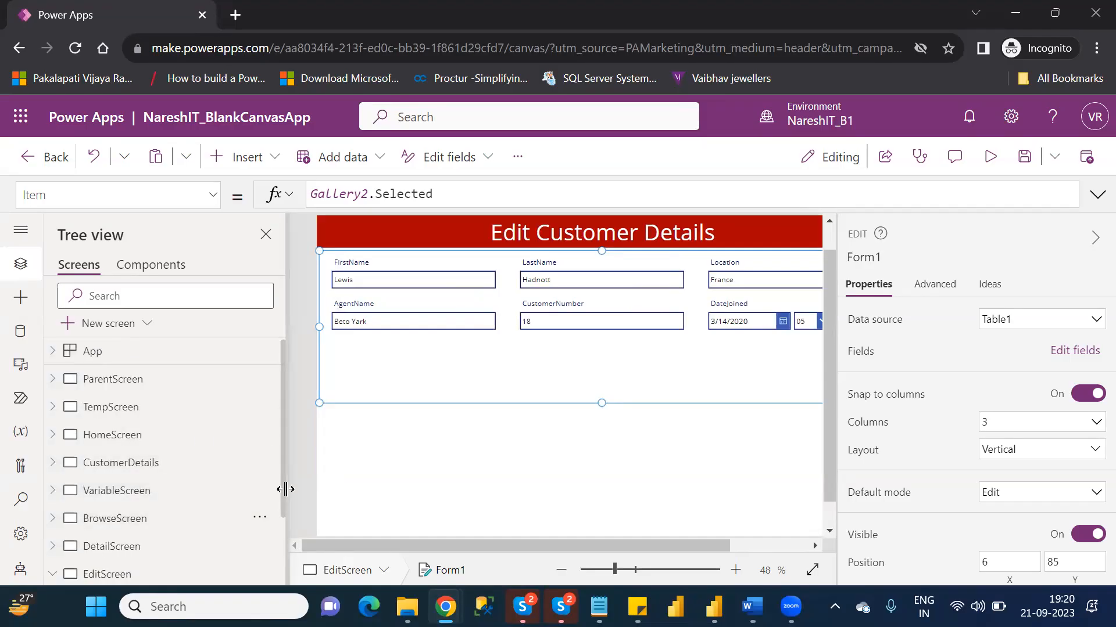
scroll(282, 511, down, 3)
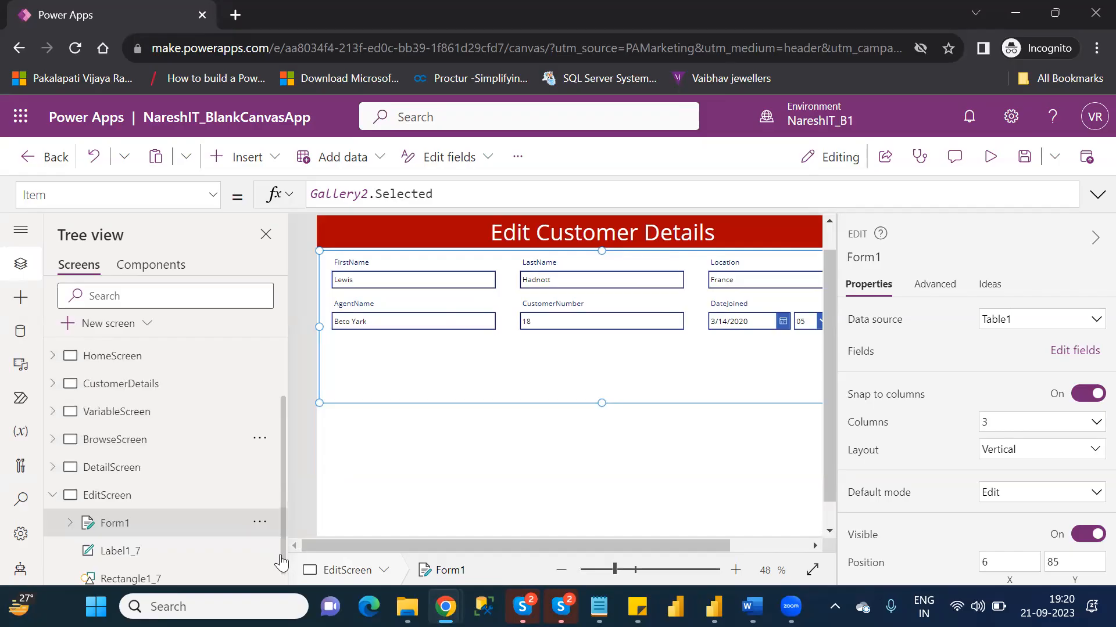
scroll(281, 562, down, 1)
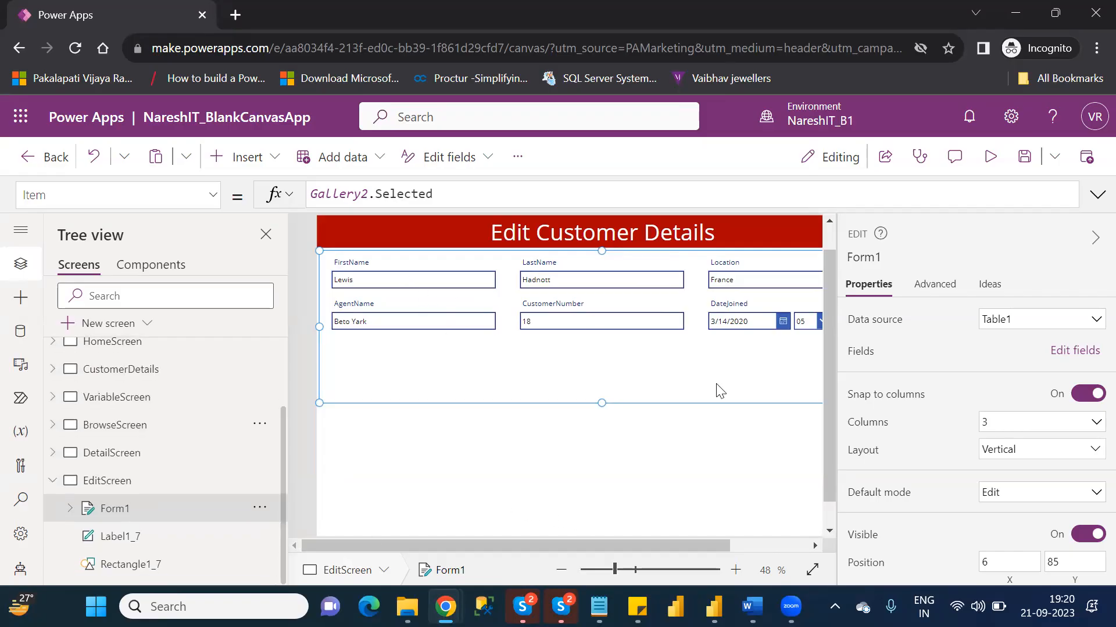
- Preview EditScreen, check the FirstName field and the other customer fields, and close the preview
click(990, 164)
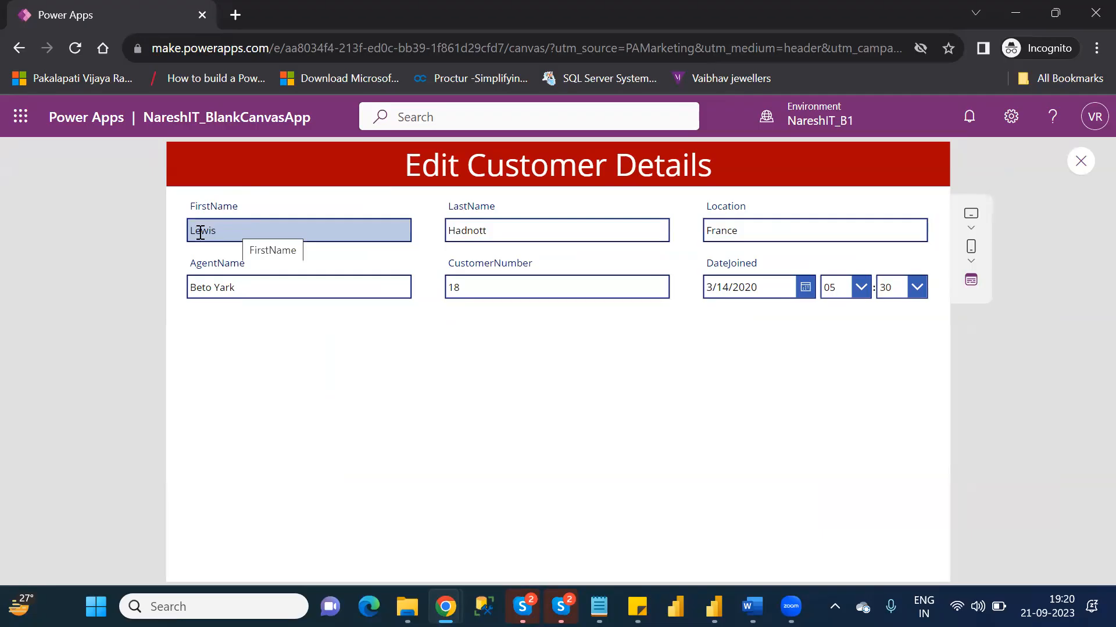
click(253, 233)
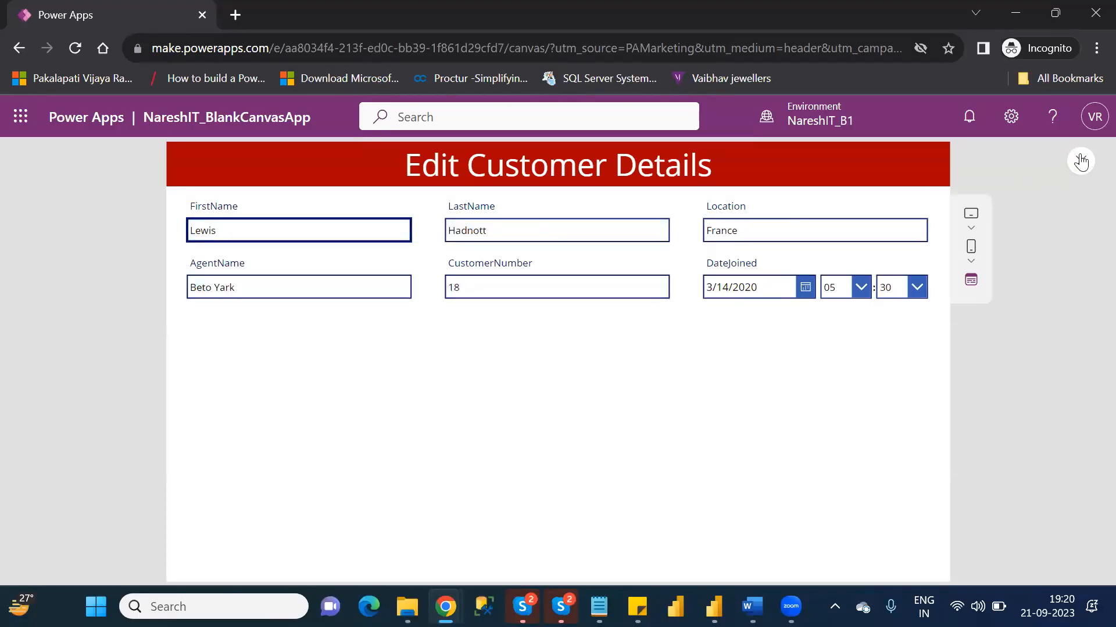
click(1081, 161)
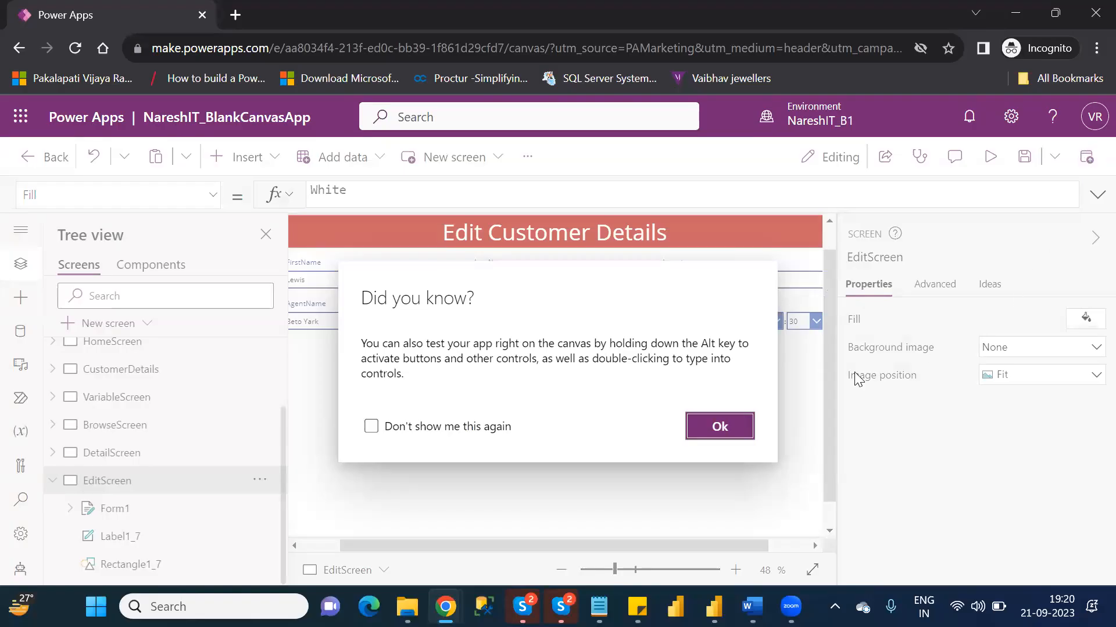
click(727, 427)
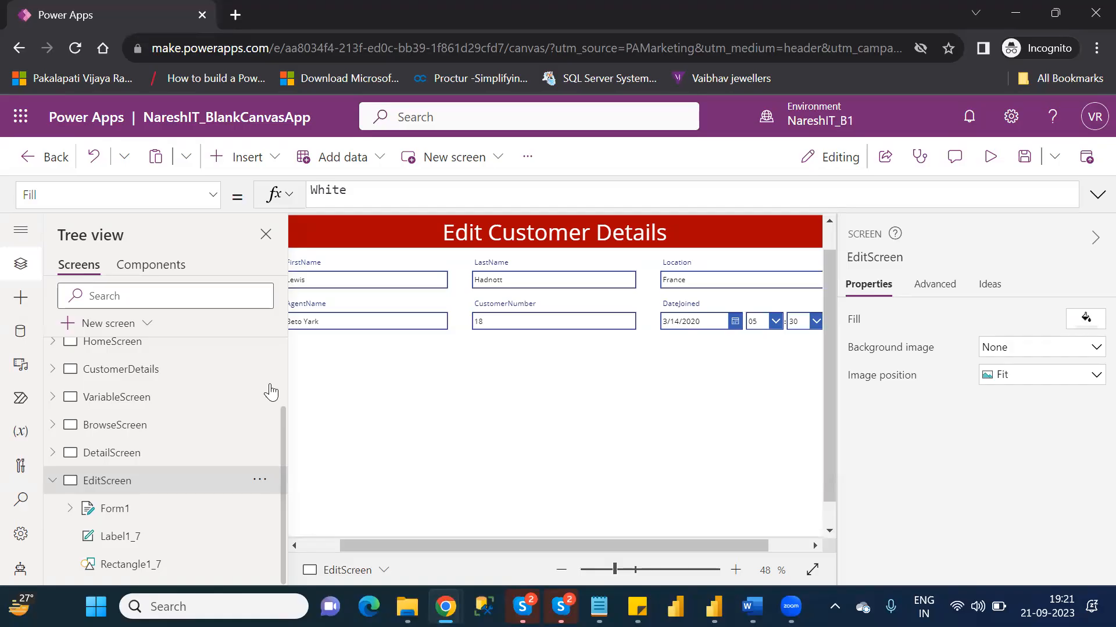
- Expand the CustomerNumber card of Form1 and examine its StarVisible5 and ErrorMessage5 labels
click(536, 317)
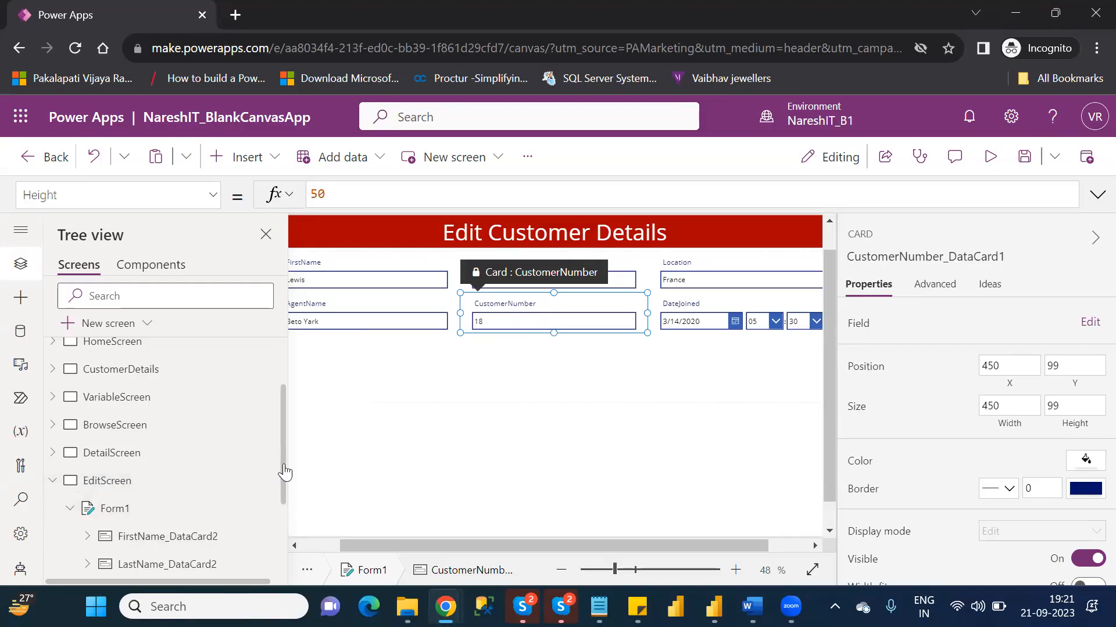
drag(284, 464, 287, 545)
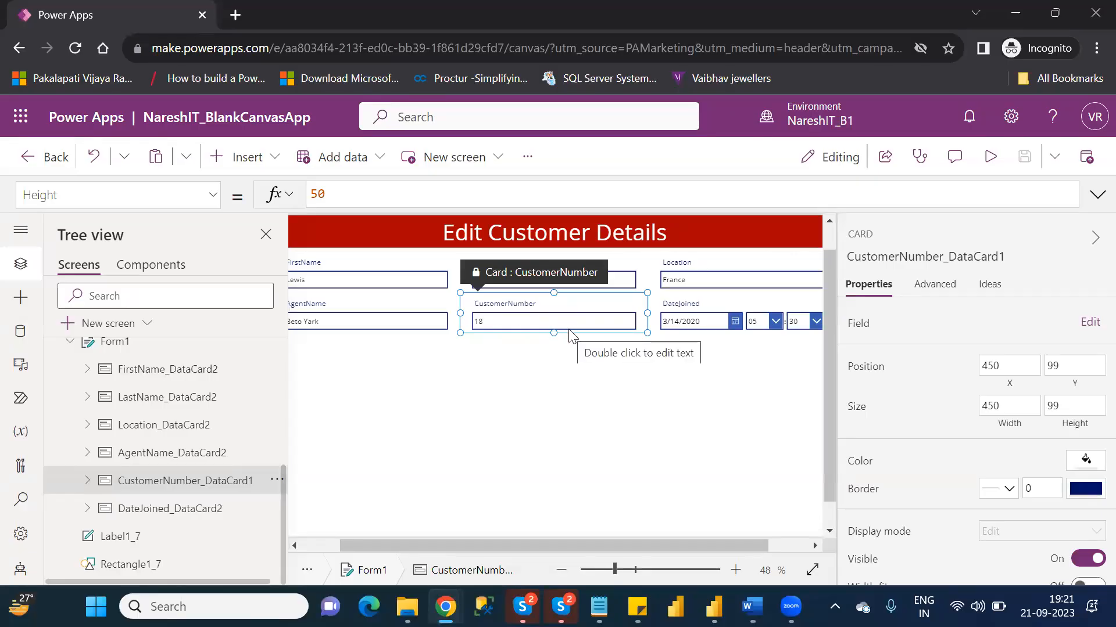
click(89, 481)
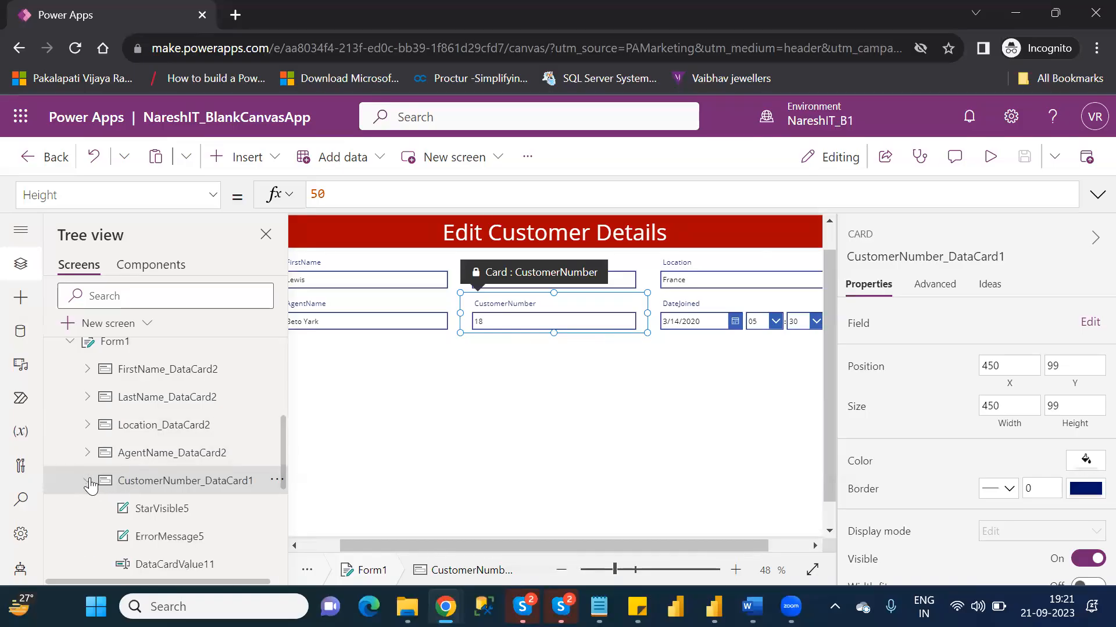
click(168, 509)
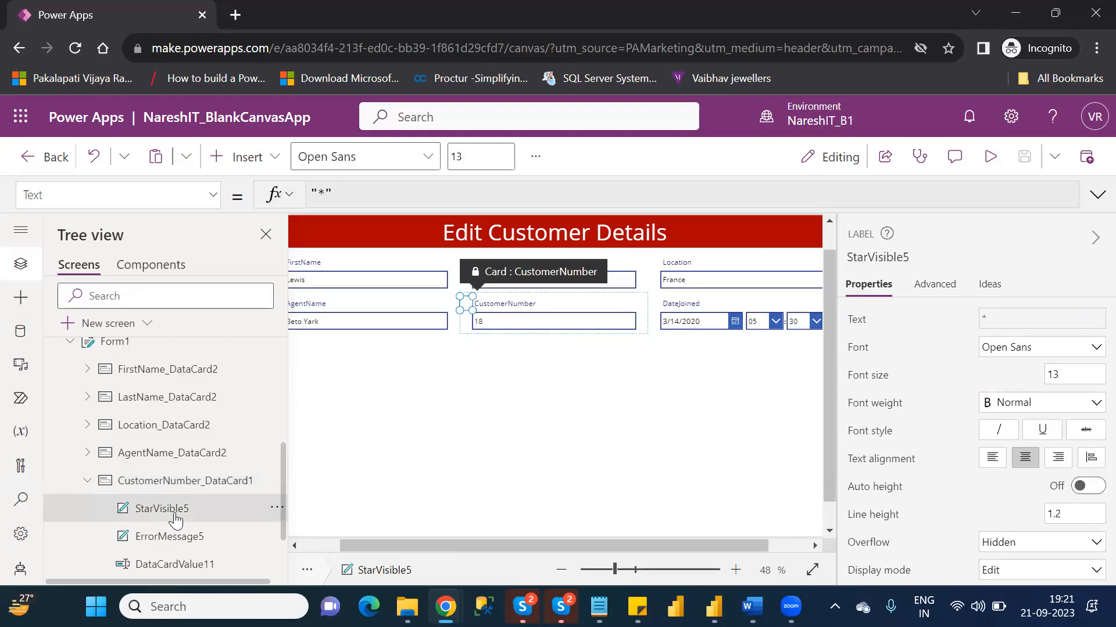
click(171, 537)
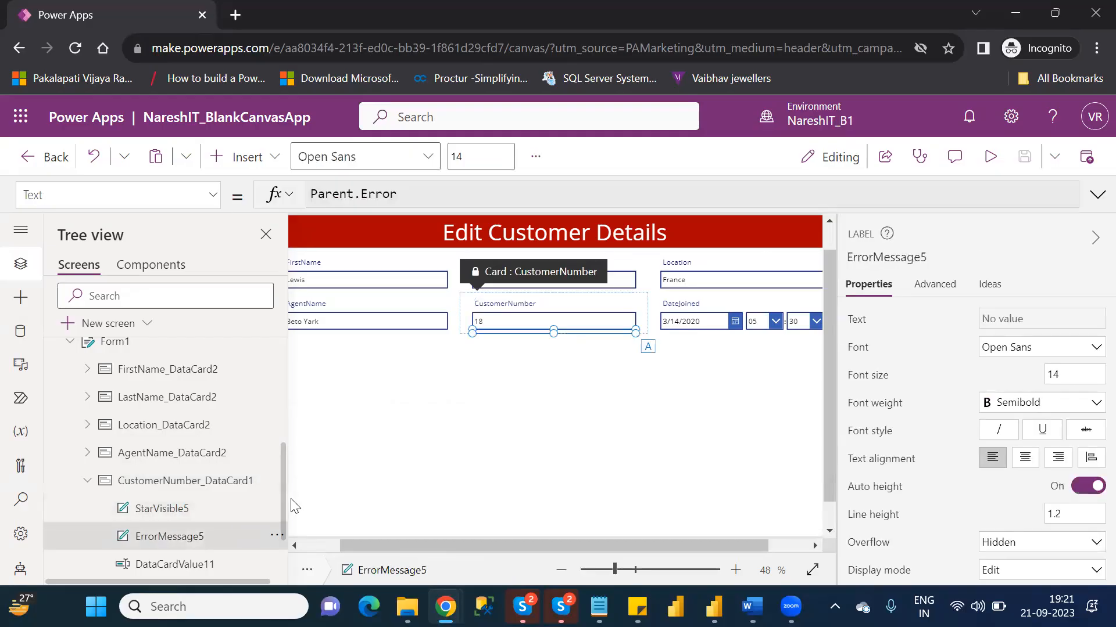
drag(283, 513, 283, 555)
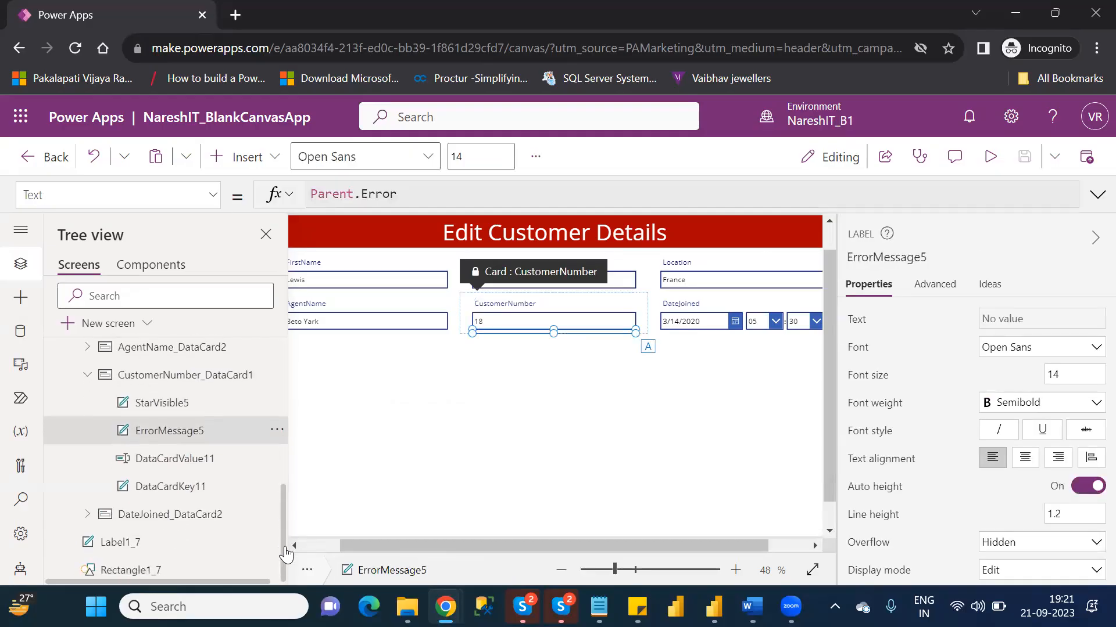
- Select DataCardValue11 in the CustomerNumber card and look through its general properties, including the display mode
click(173, 461)
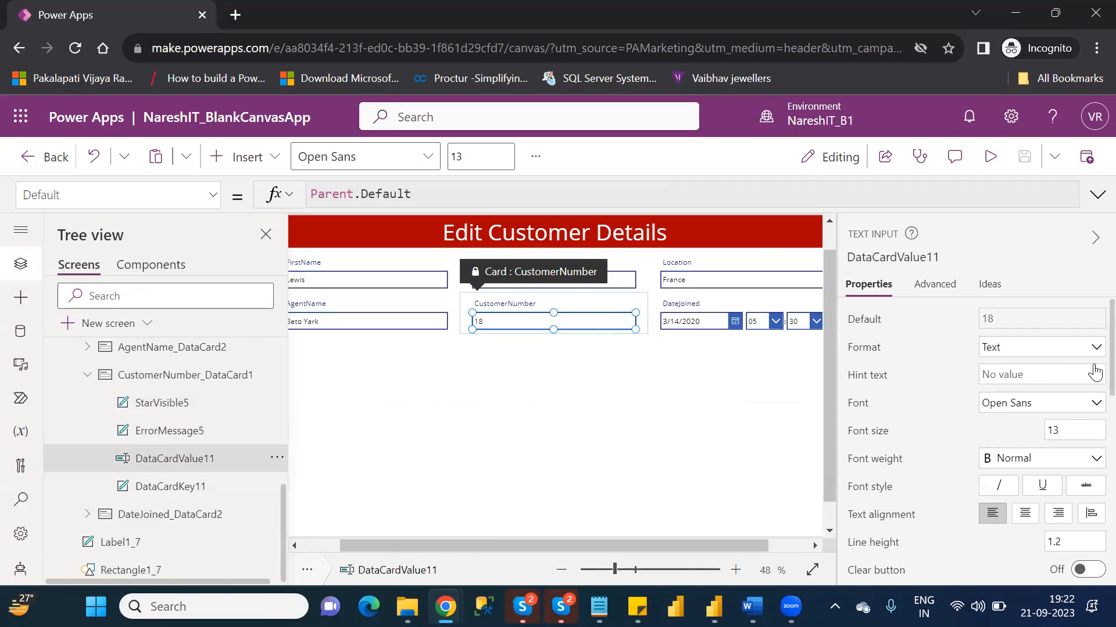
scroll(1091, 381, down, 1)
scroll(1090, 366, up, 1)
scroll(1089, 378, down, 3)
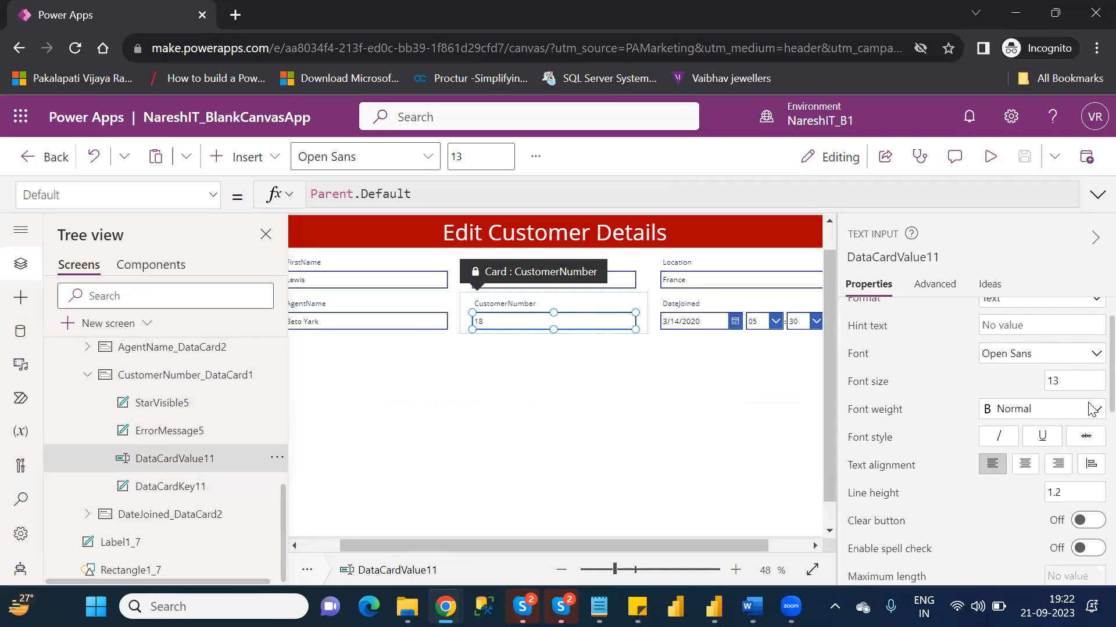
scroll(1090, 429, down, 3)
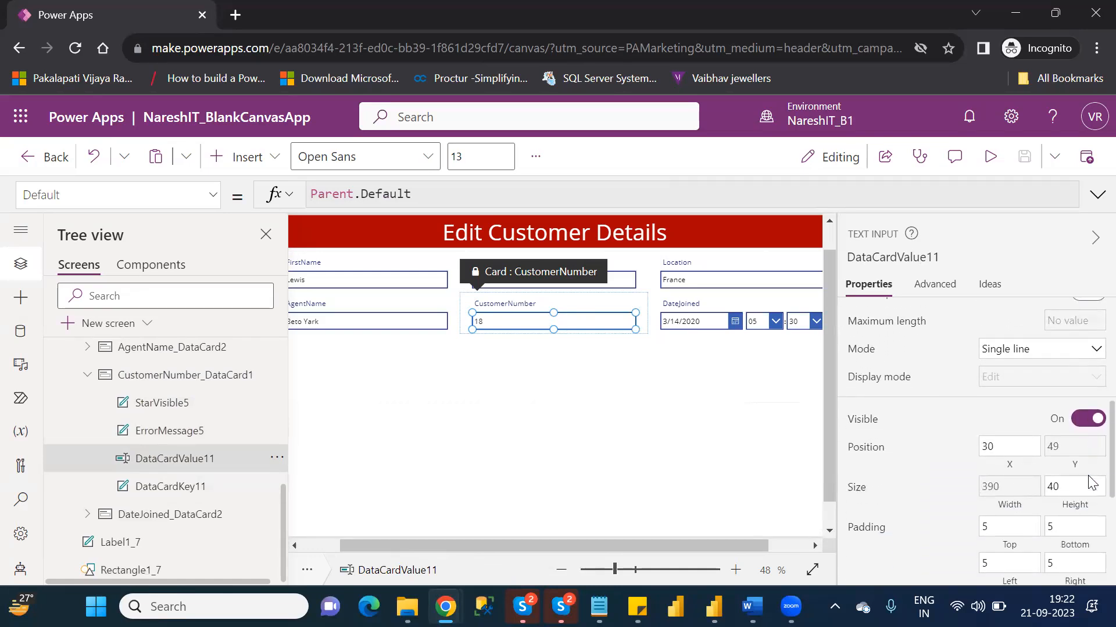
scroll(1090, 549, down, 1)
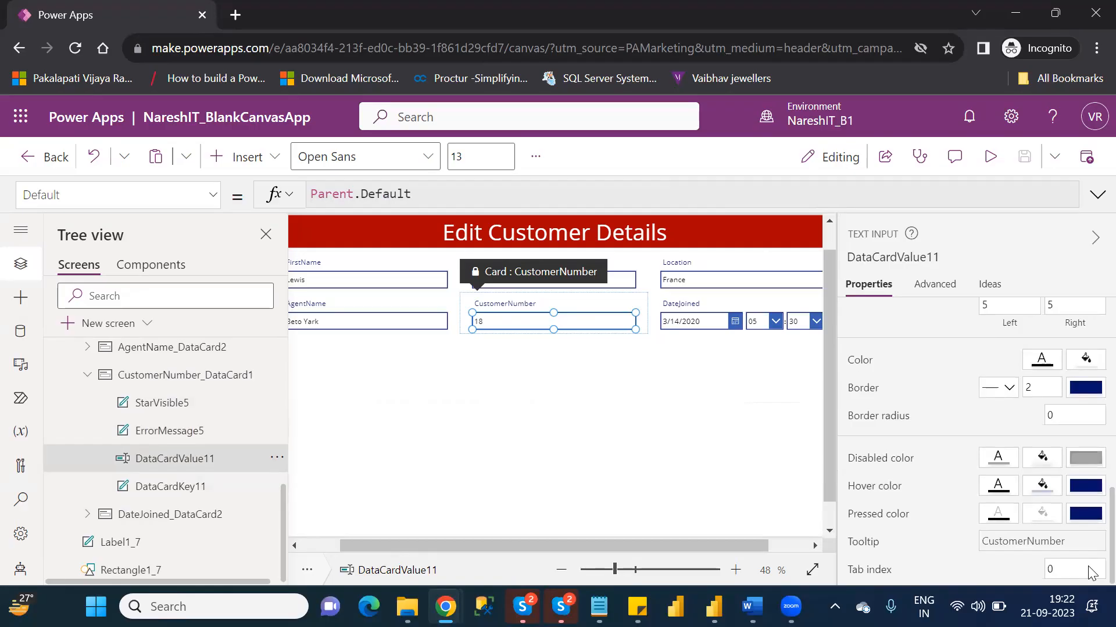
scroll(1091, 500, up, 3)
scroll(1091, 483, up, 3)
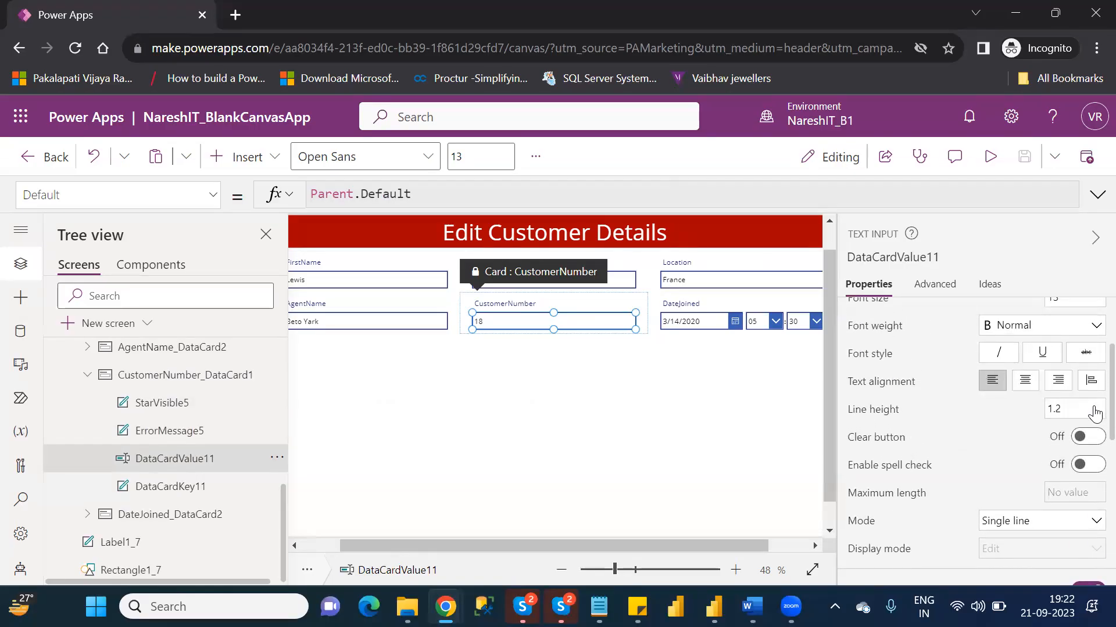
scroll(1095, 406, up, 2)
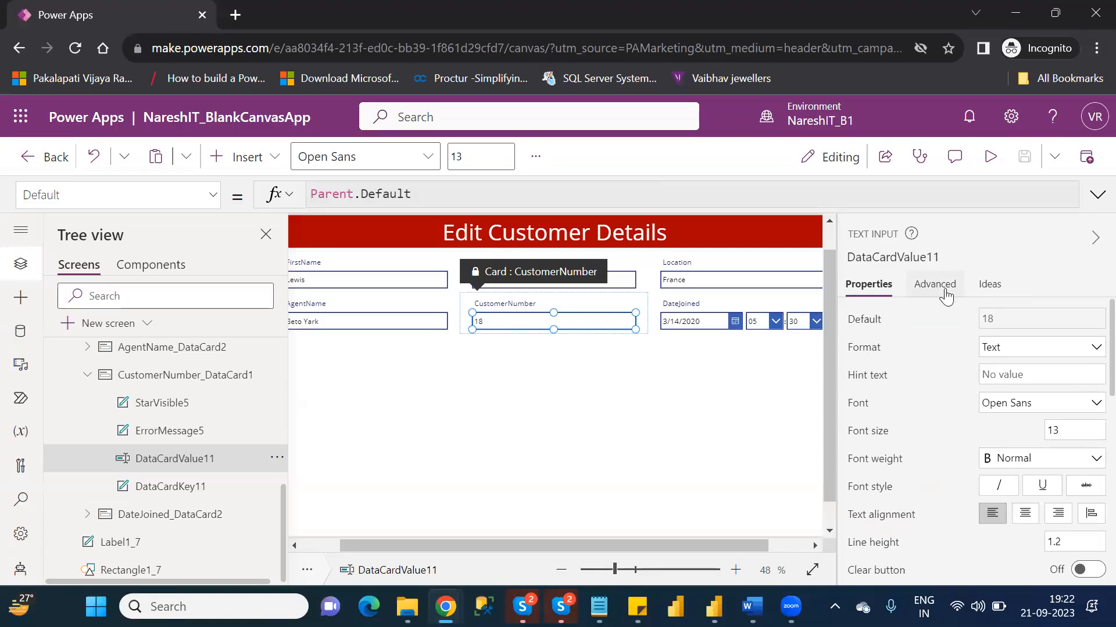
- Unlock the CustomerNumber card so that its advanced properties can be changed
click(934, 284)
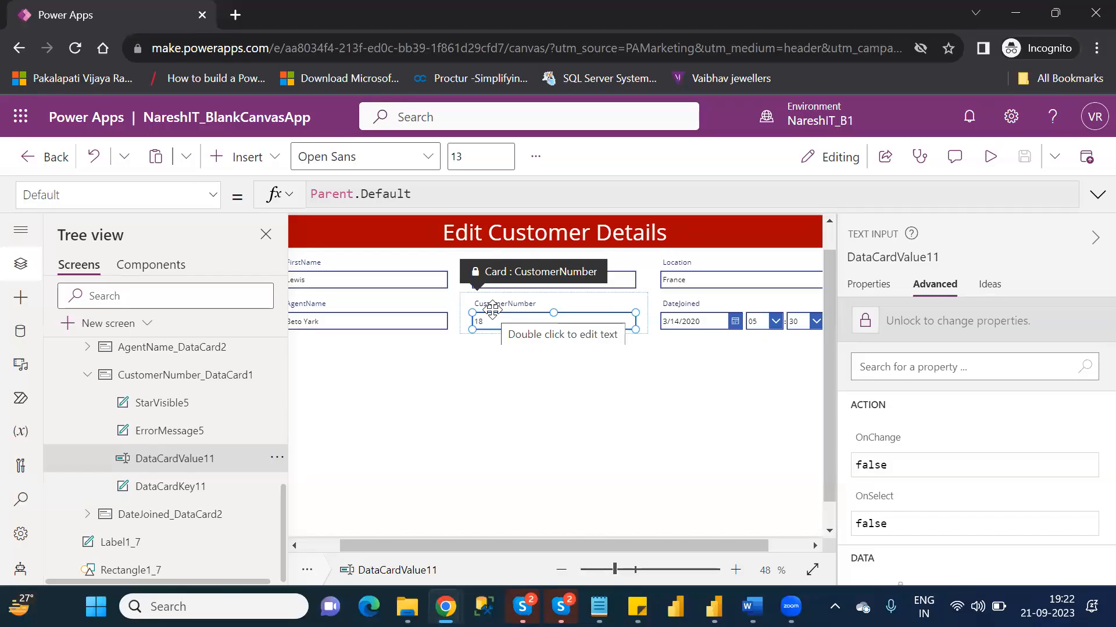
click(167, 372)
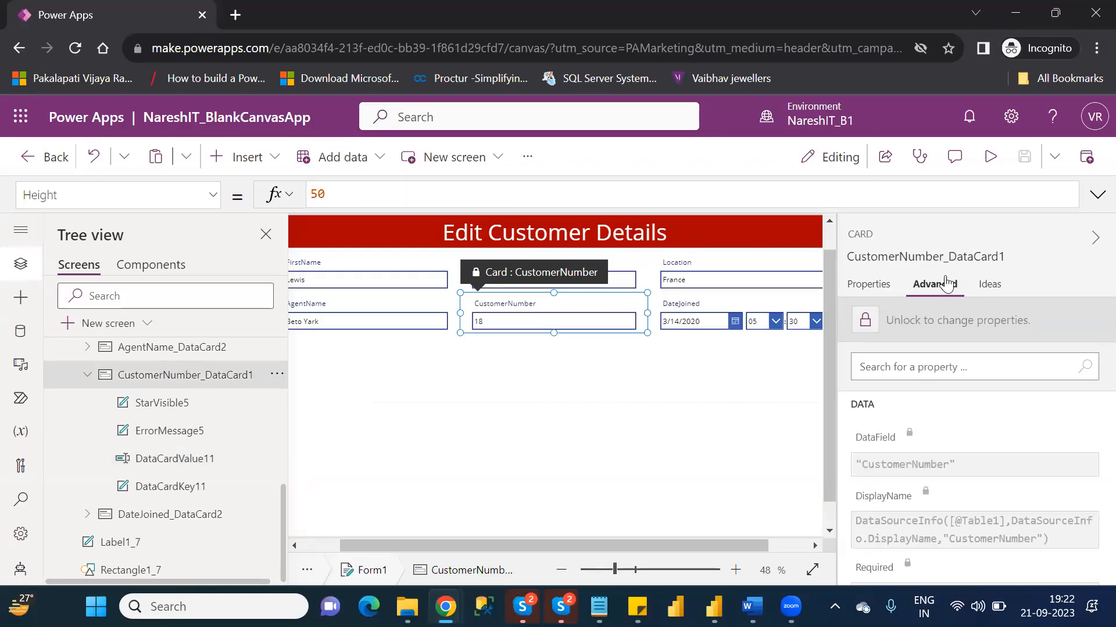
click(903, 325)
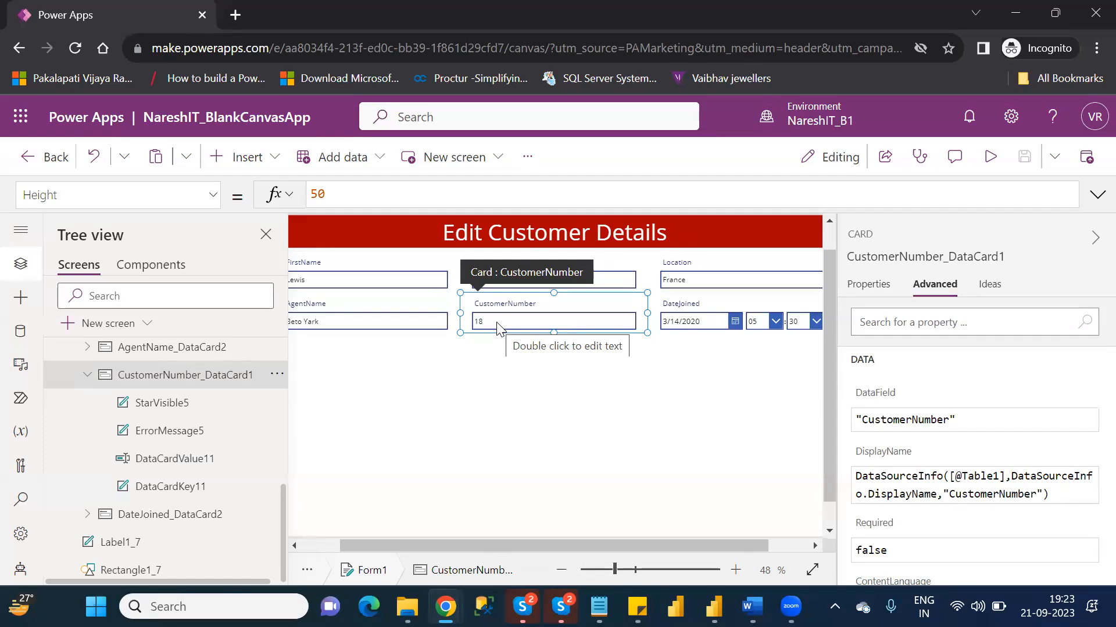
- Set the DisplayMode property of DataCardValue11, the CustomerNumber text input, to DisplayMode.View
click(196, 460)
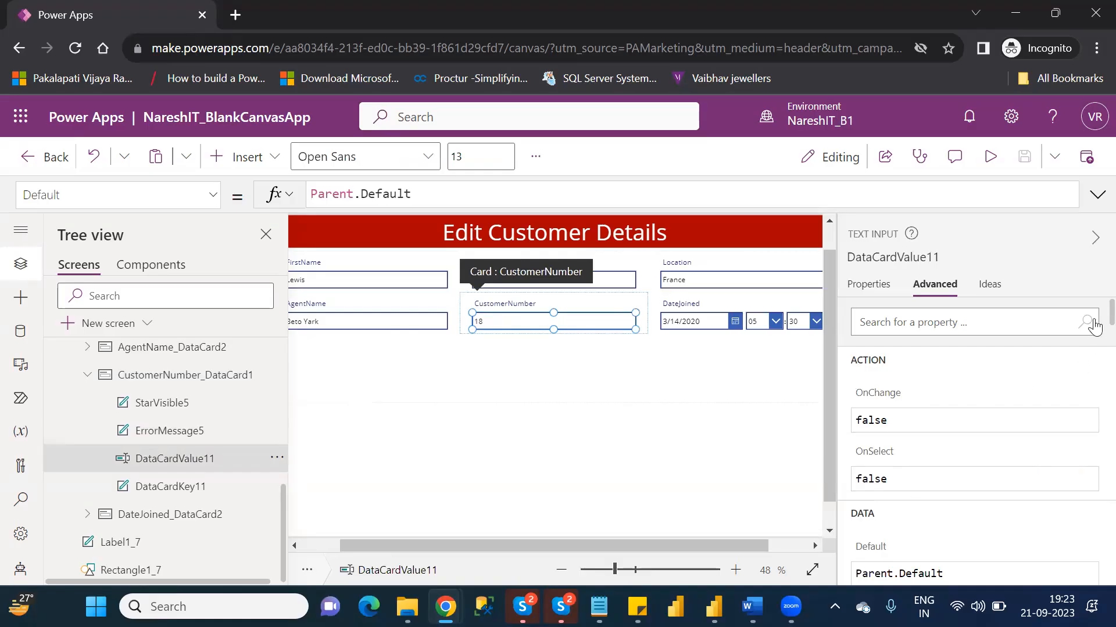
scroll(1094, 334, down, 5)
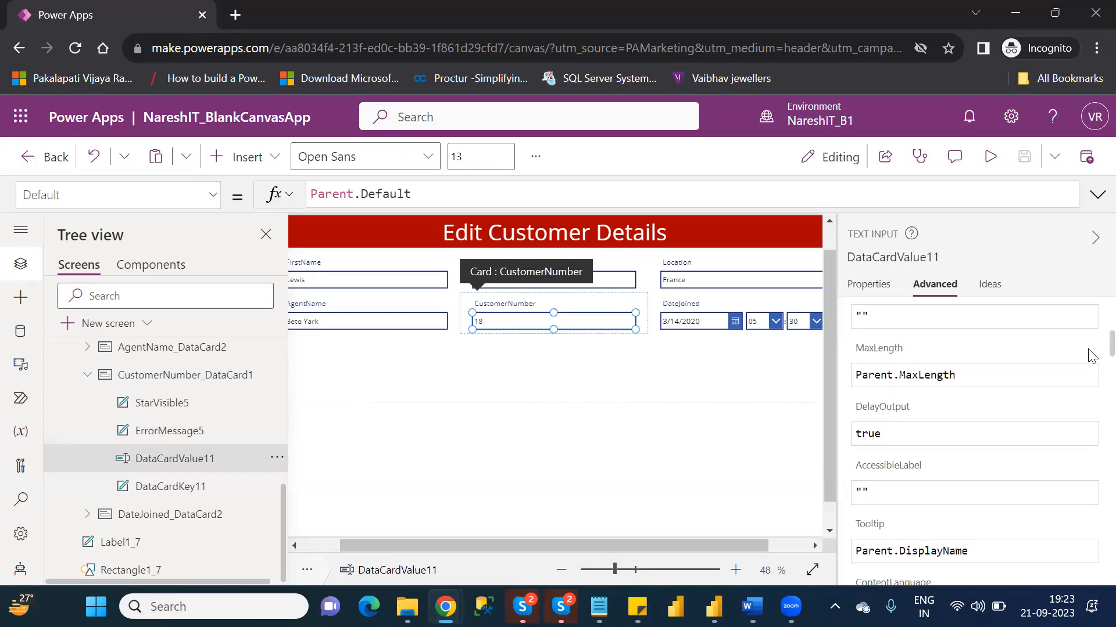
scroll(1091, 355, down, 20)
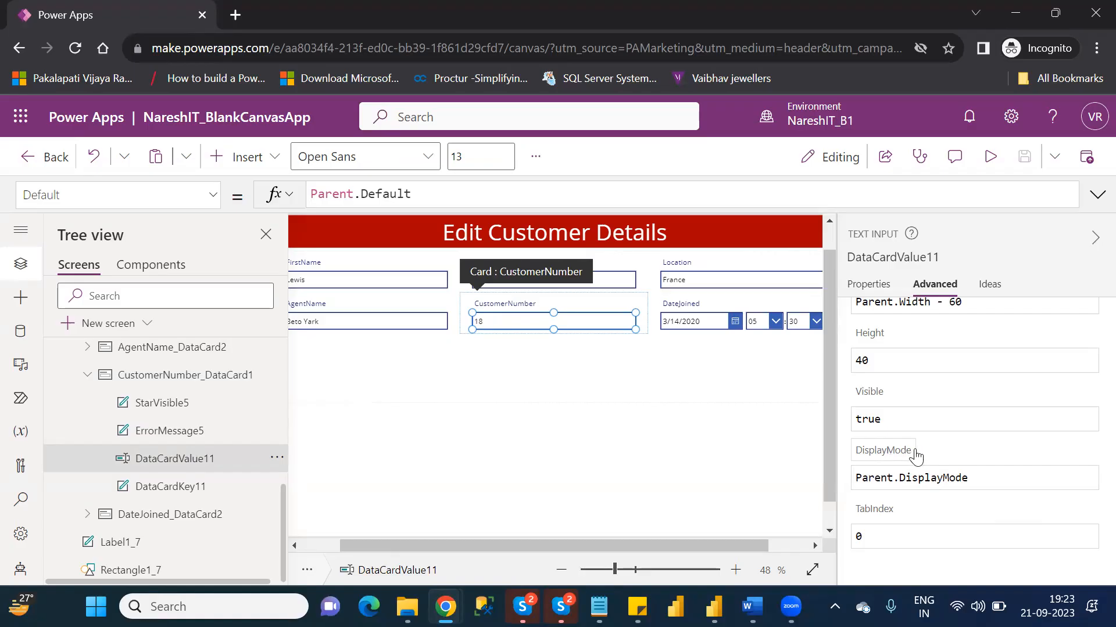
click(983, 480)
key(BackSpace)
key(BackSpace)
key(BackSpace)
key(BackSpace)
key(BackSpace)
key(BackSpace)
key(BackSpace)
key(BackSpace)
key(BackSpace)
key(BackSpace)
key(BackSpace)
key(BackSpace)
key(BackSpace)
key(BackSpace)
key(BackSpace)
key(BackSpace)
key(BackSpace)
key(BackSpace)
text(vie)
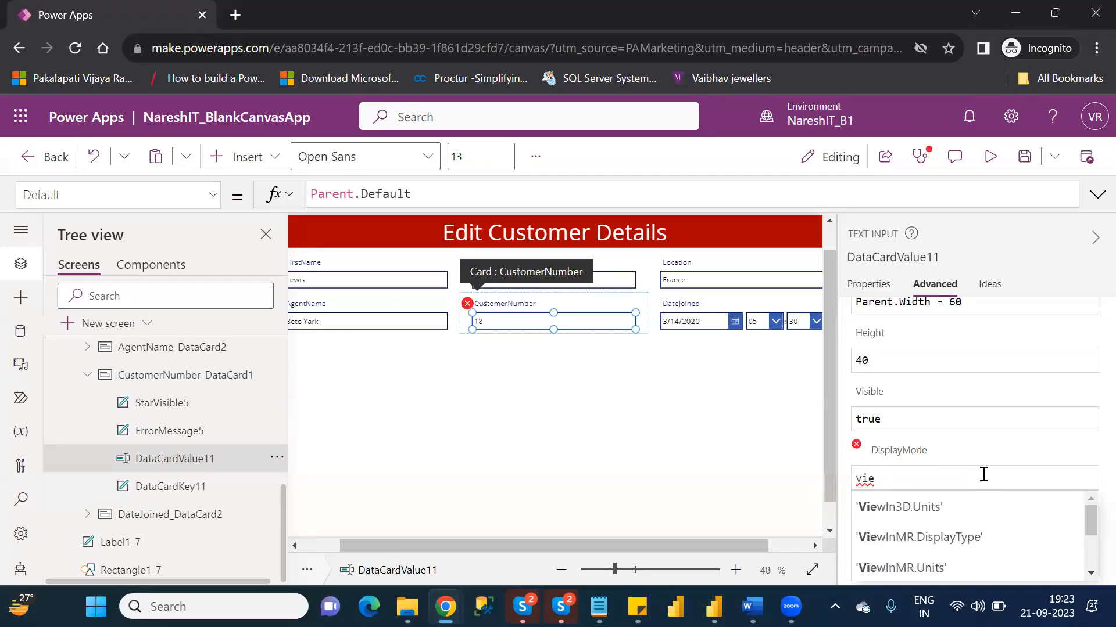
text(e)
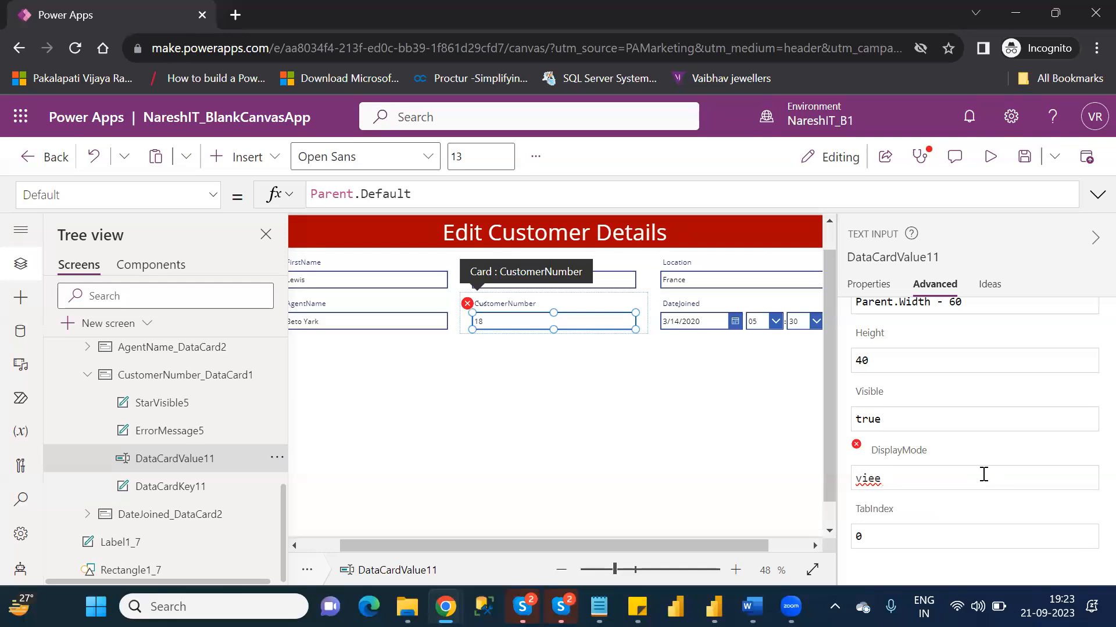
key(BackSpace)
text(w)
key(BackSpace)
key(BackSpace)
key(BackSpace)
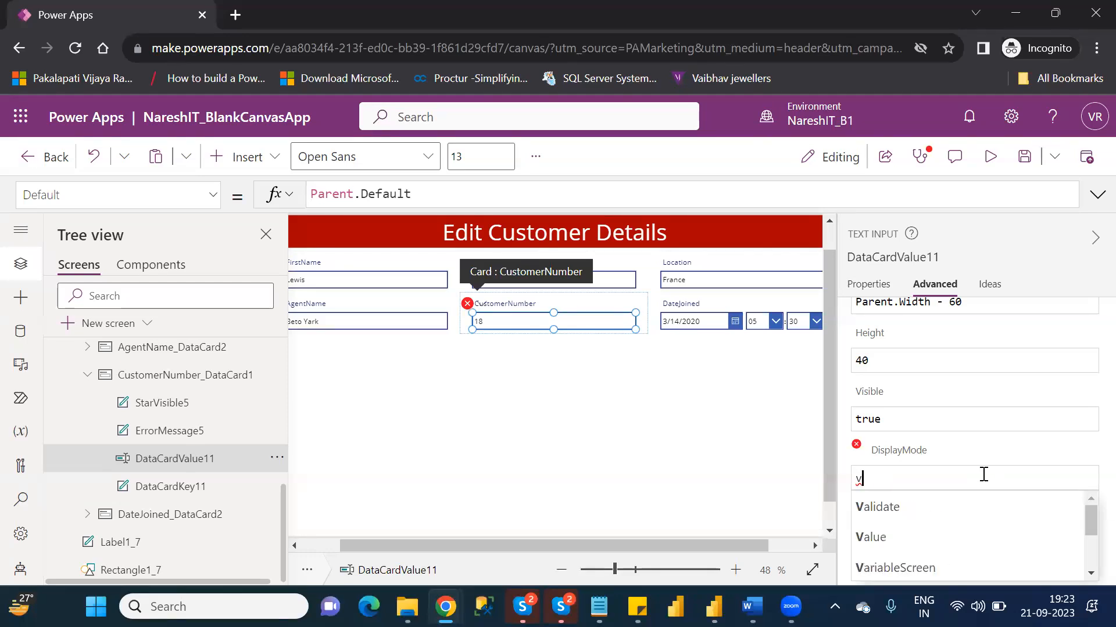
key(BackSpace)
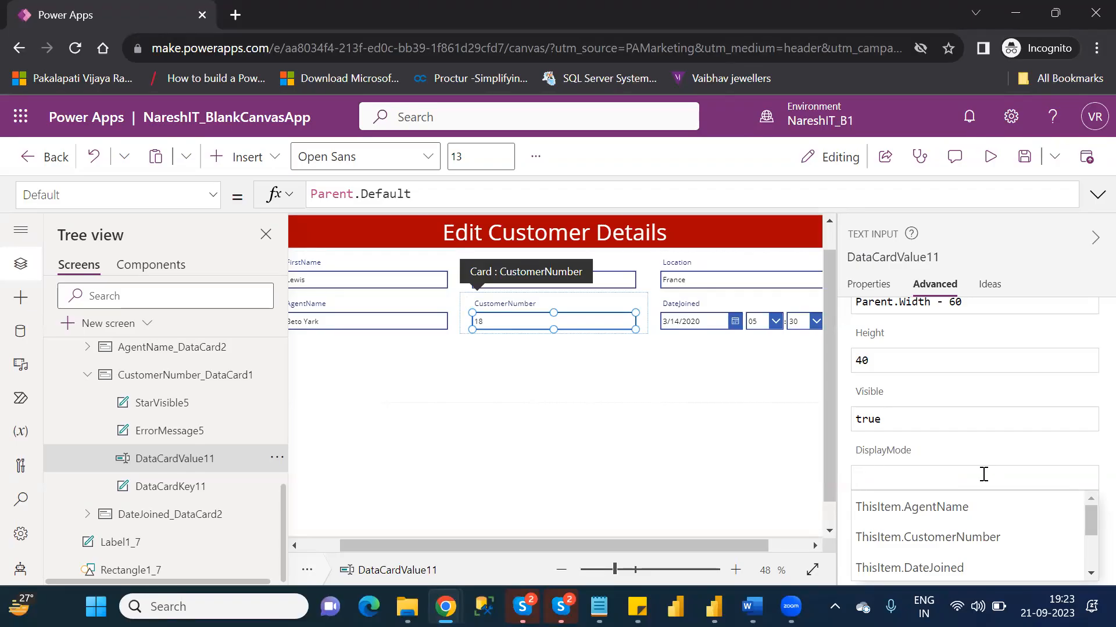
text(view)
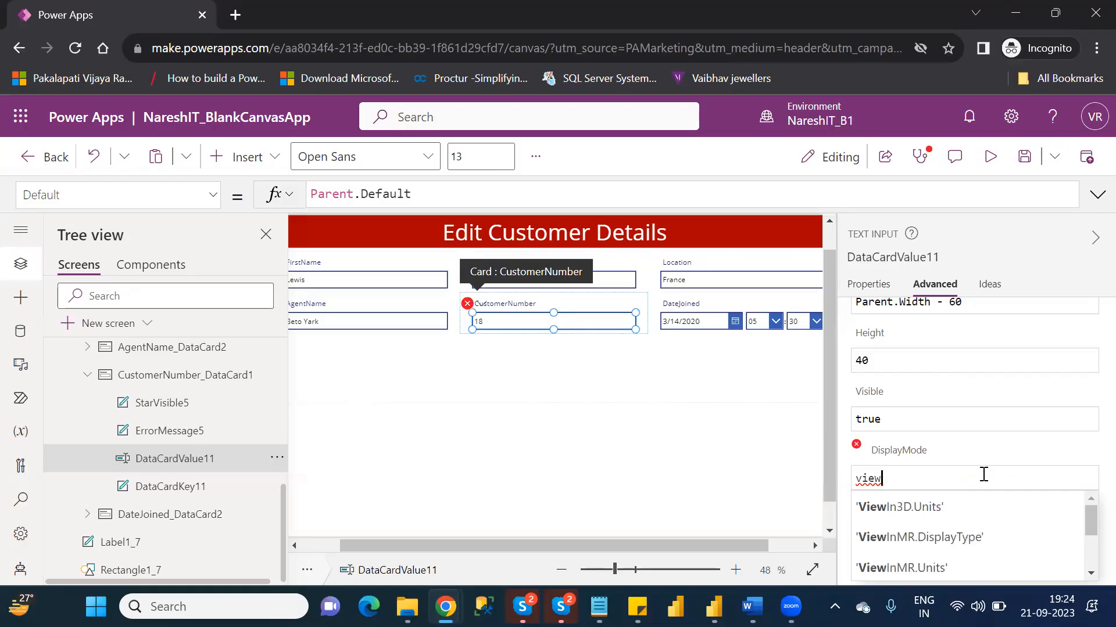
key(Down)
key(Down)
key(Down)
key(Down)
key(Down)
key(Down)
key(Down)
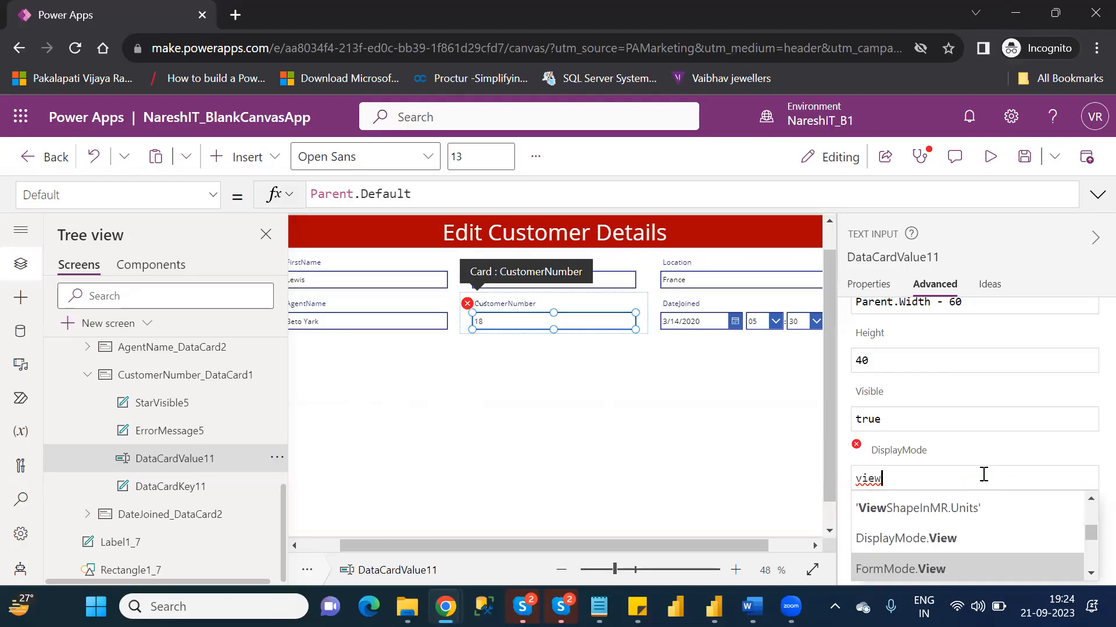
key(Up)
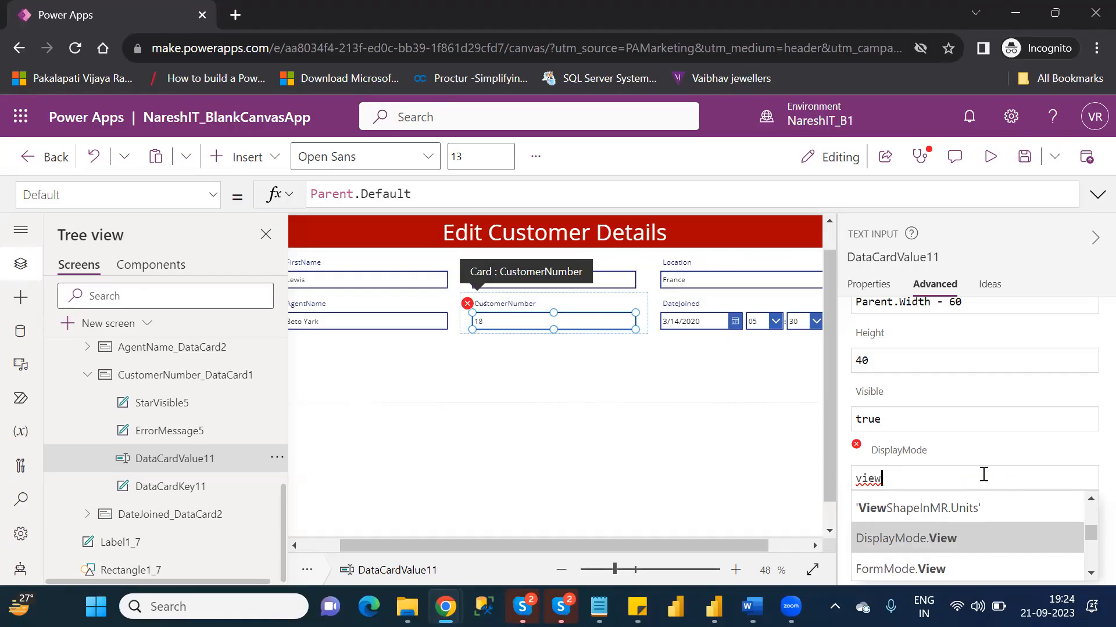
key(Return)
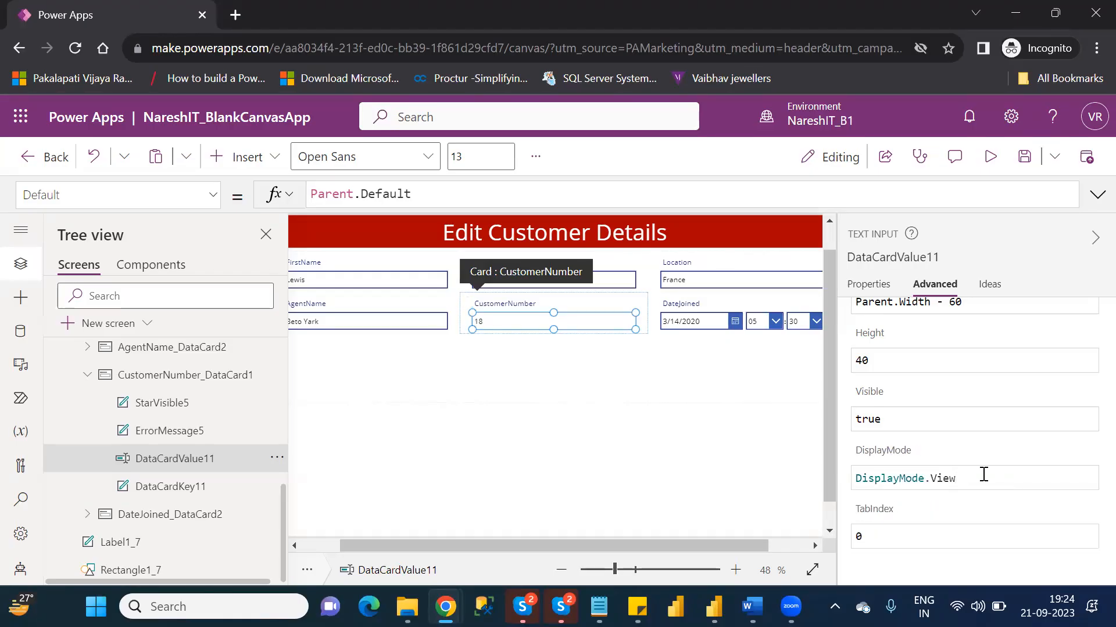
- Preview EditScreen to check how the CustomerNumber field displays, and return to editing with the tip dismissed
click(667, 465)
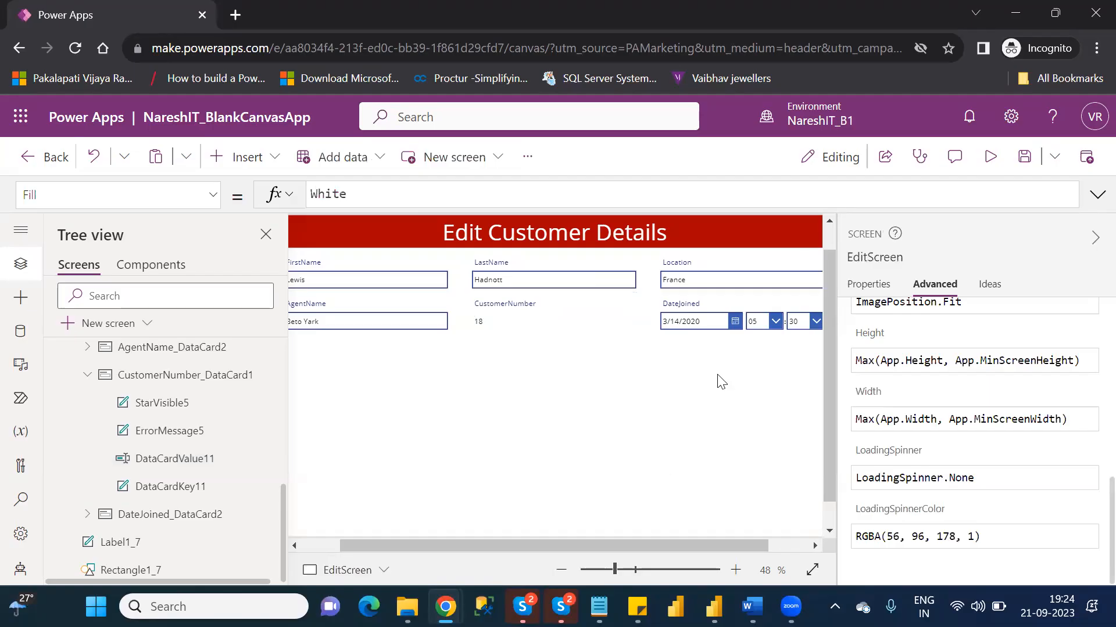
click(988, 160)
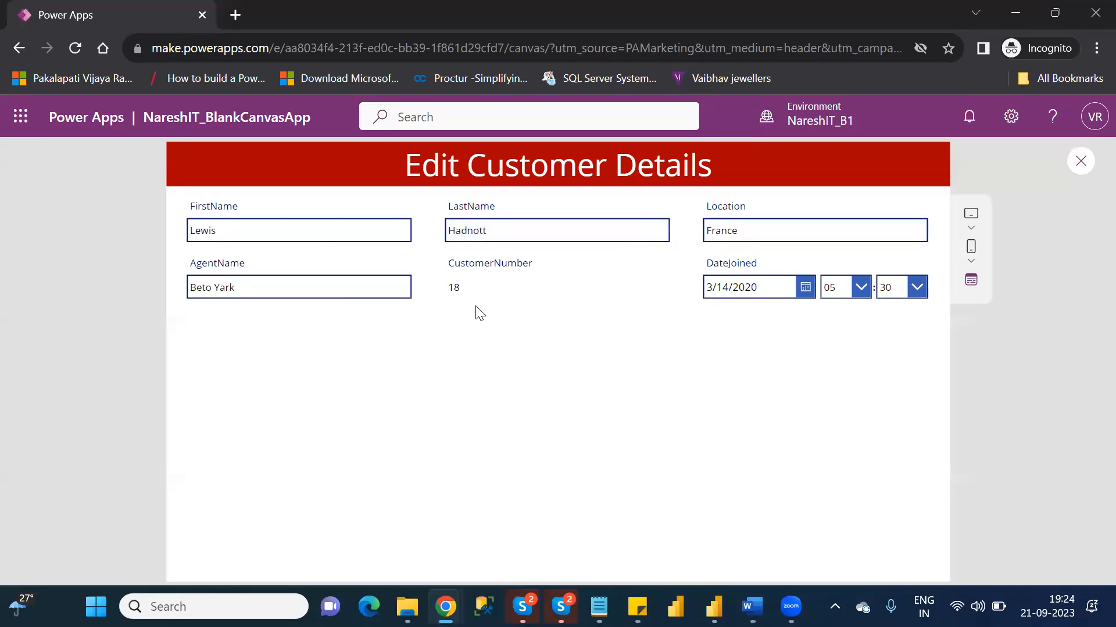
click(1082, 160)
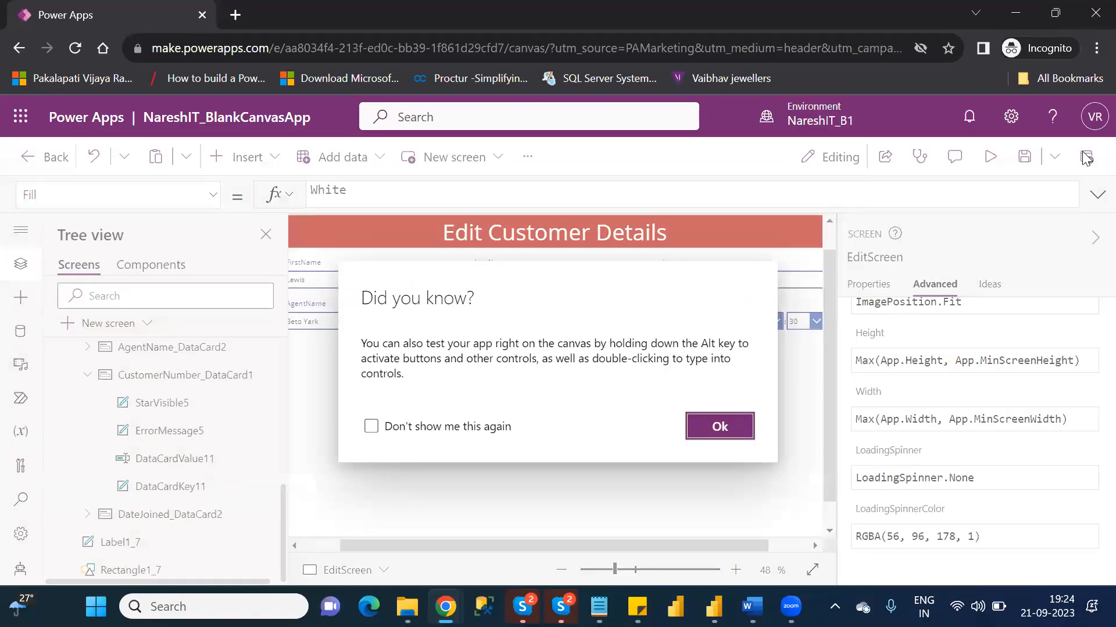
click(737, 432)
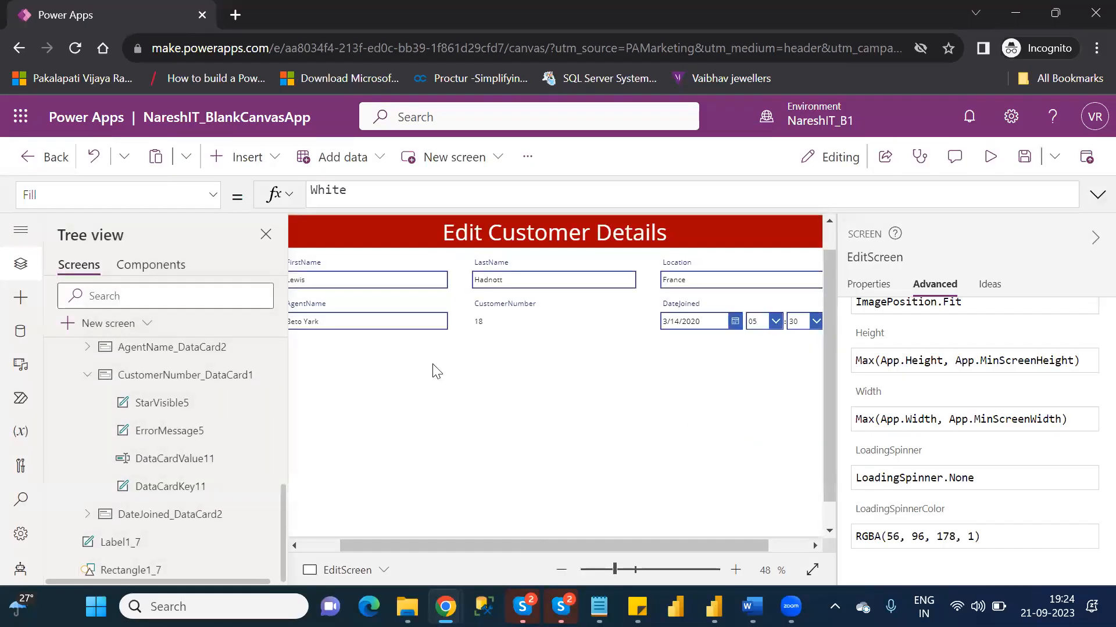
- Select Form1 under EditScreen, collapse its properties pane and inspect the formula of its Item property
mouse_move(278, 377)
scroll(283, 362, up, 10)
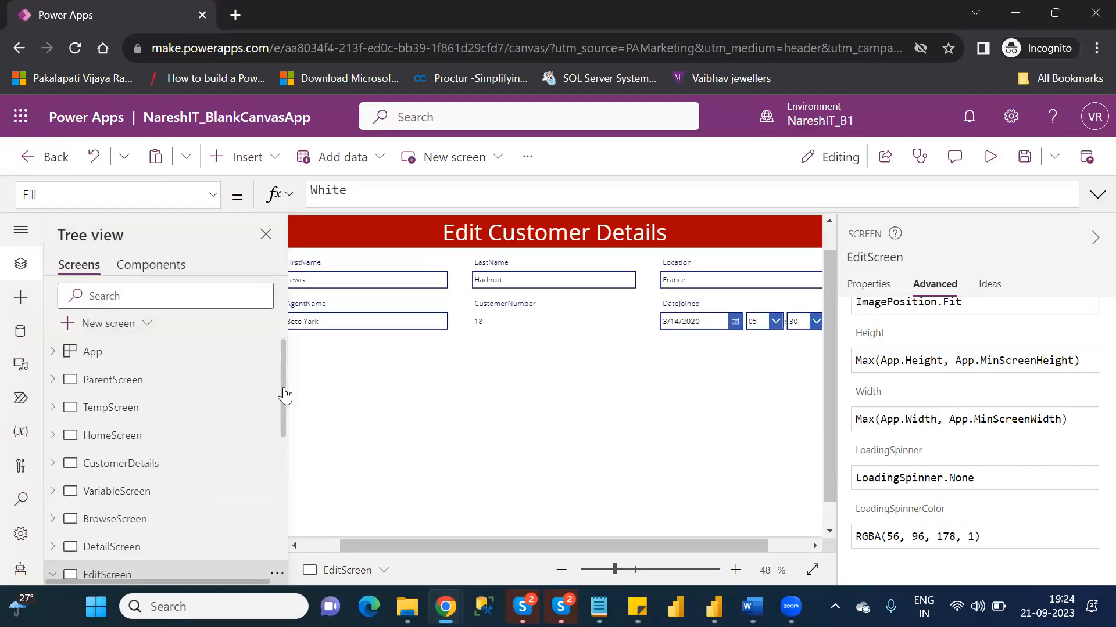
drag(285, 395, 285, 446)
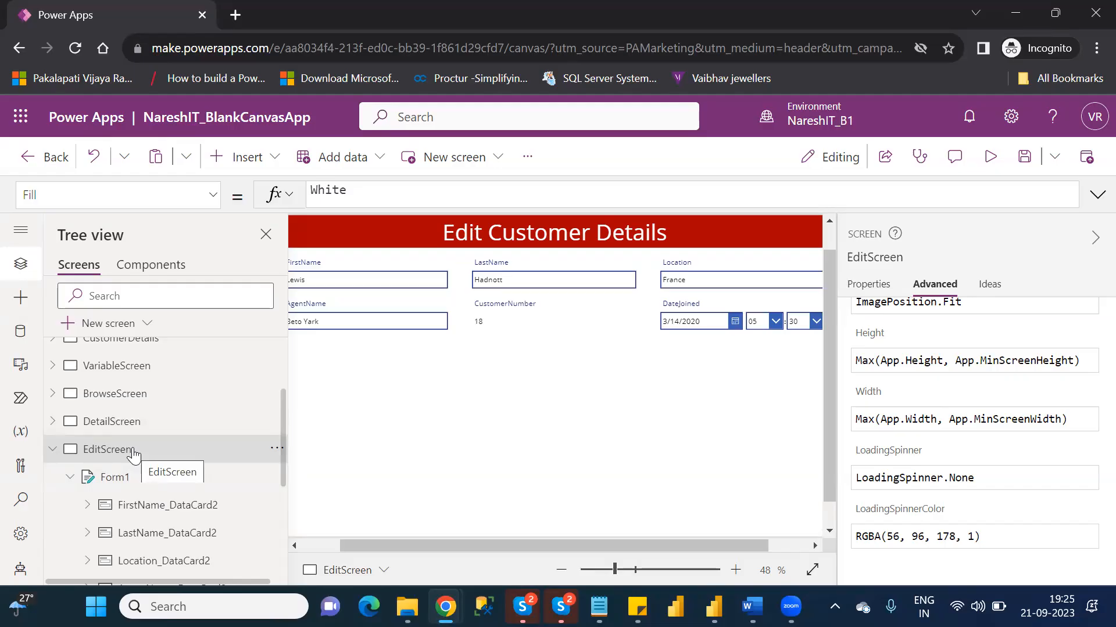
click(139, 491)
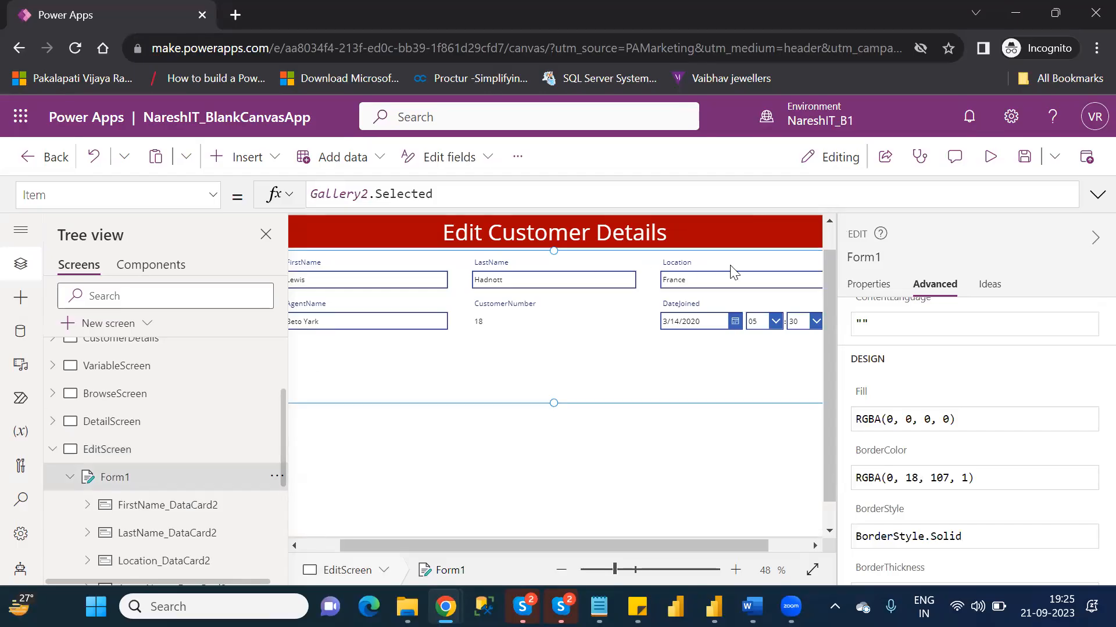
click(1092, 239)
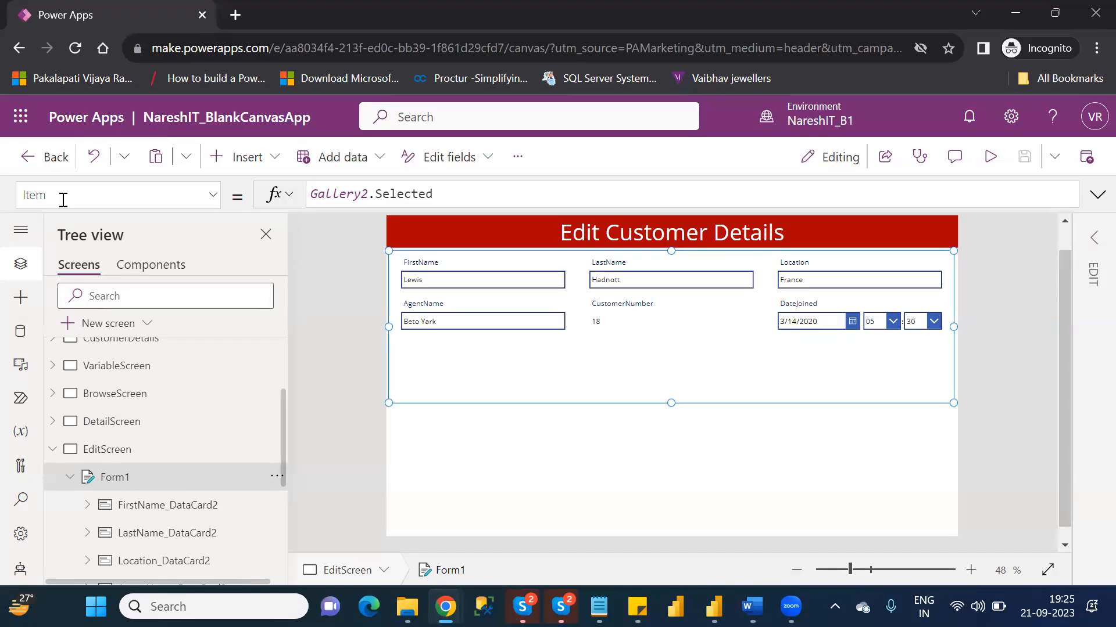
click(456, 196)
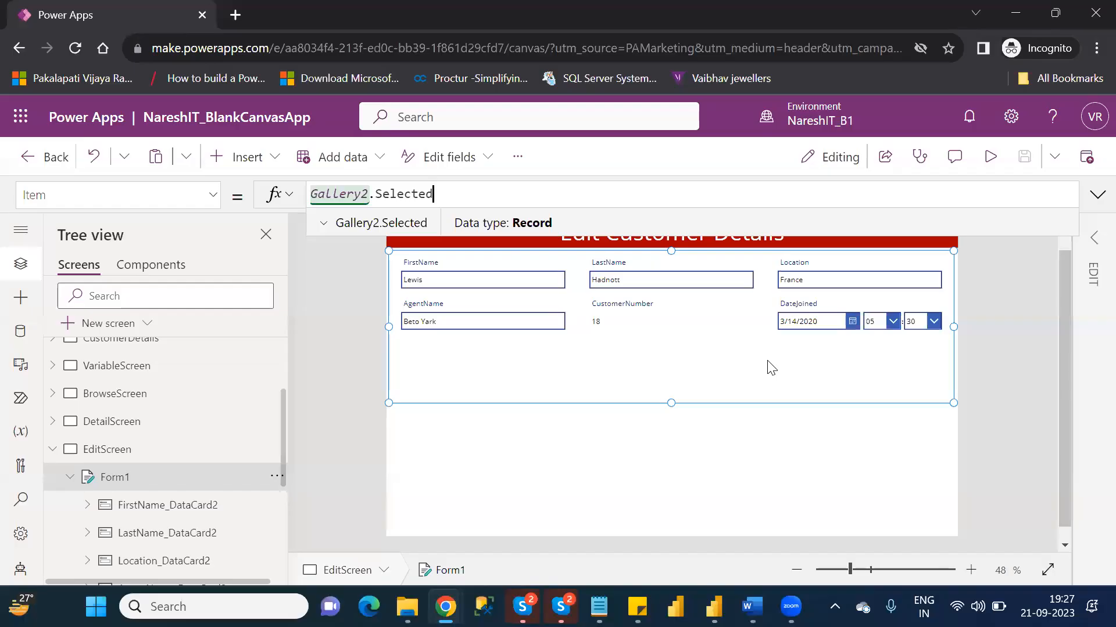
- Expand the properties pane again and bring up the CustomerNumber card with its child controls in the EditScreen tree
click(191, 506)
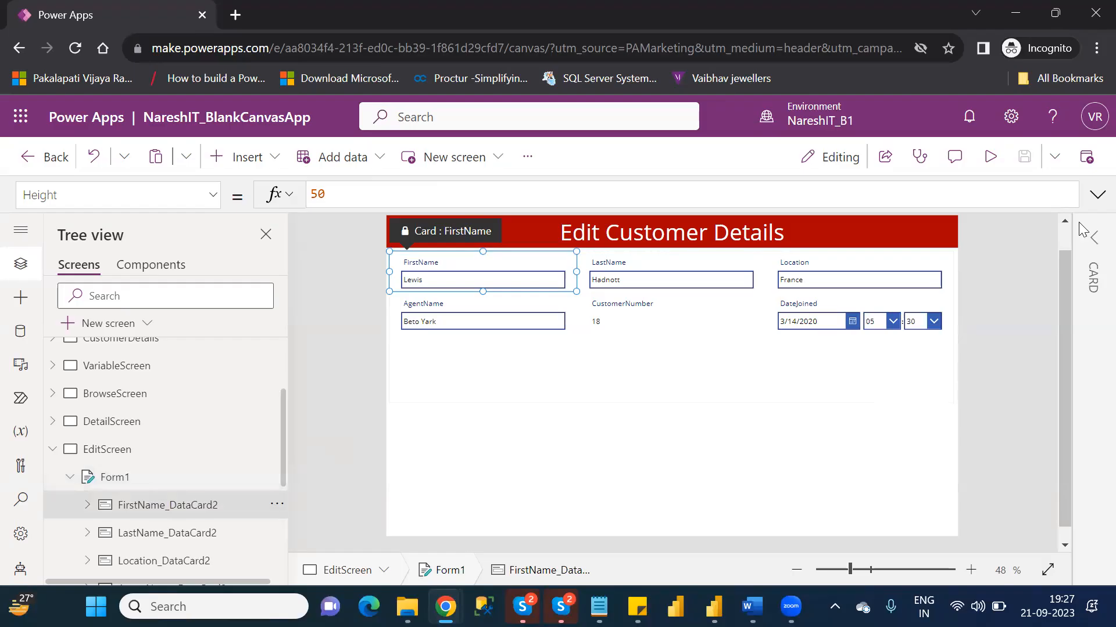
click(1094, 237)
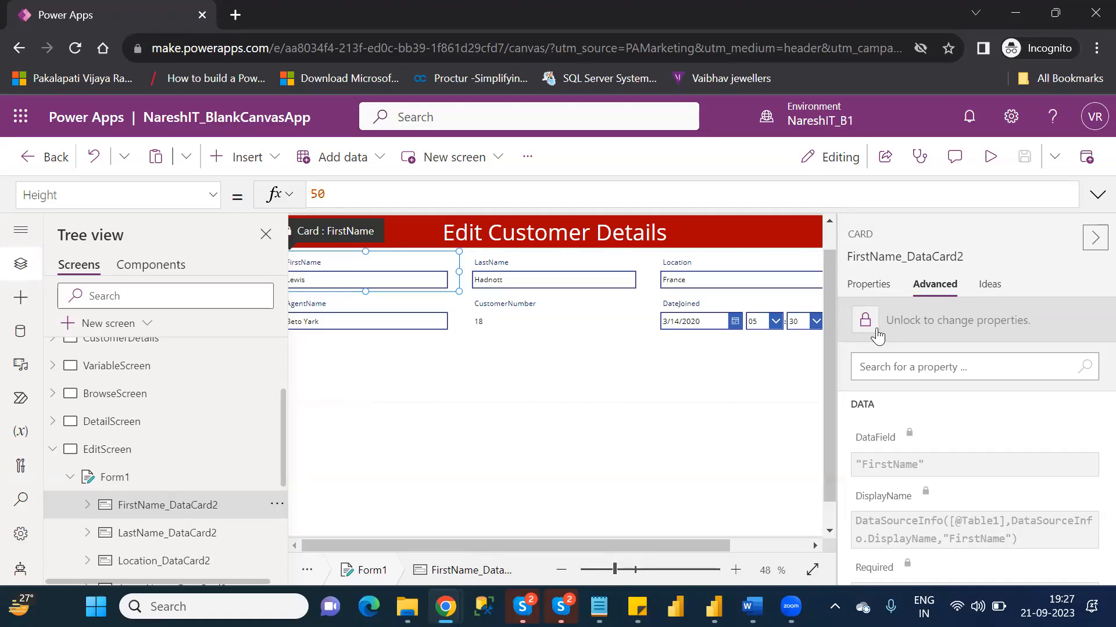
click(529, 328)
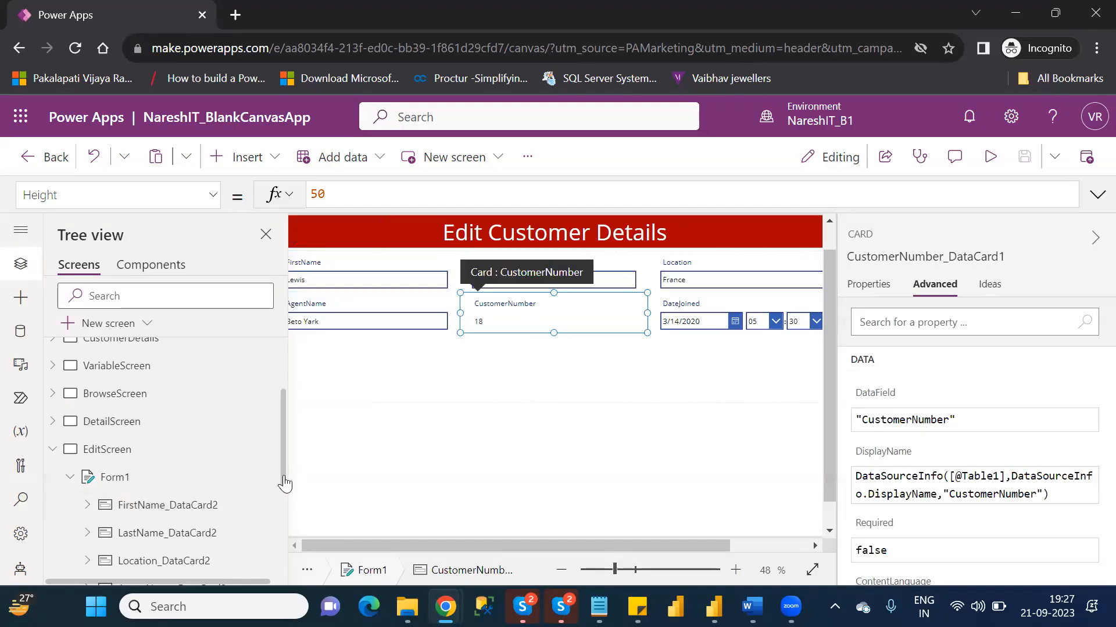
scroll(284, 486, down, 5)
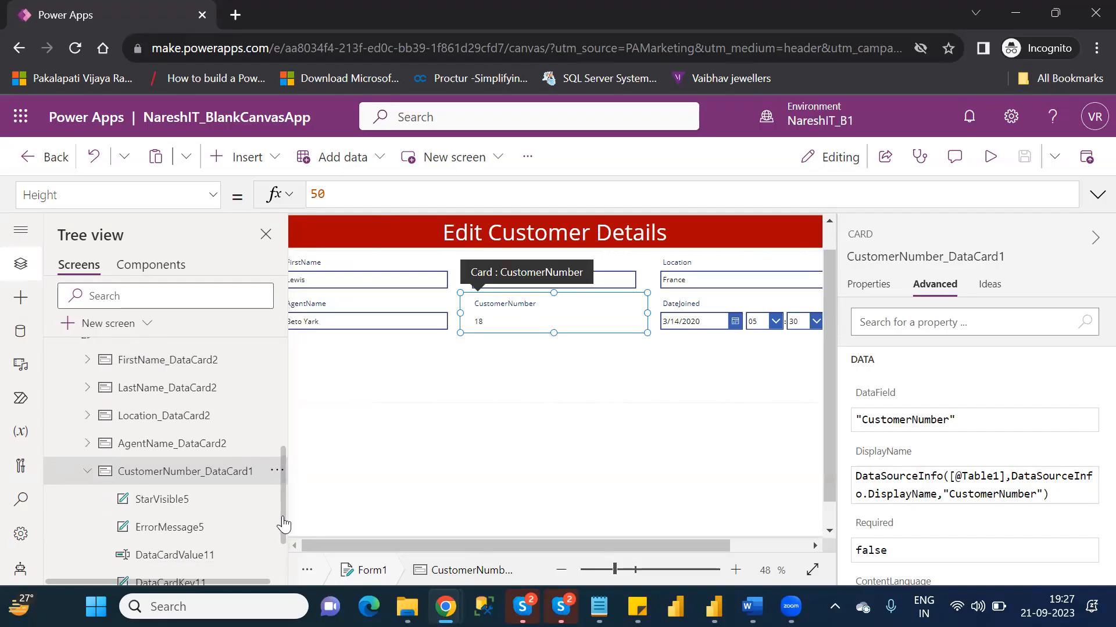
scroll(284, 525, down, 2)
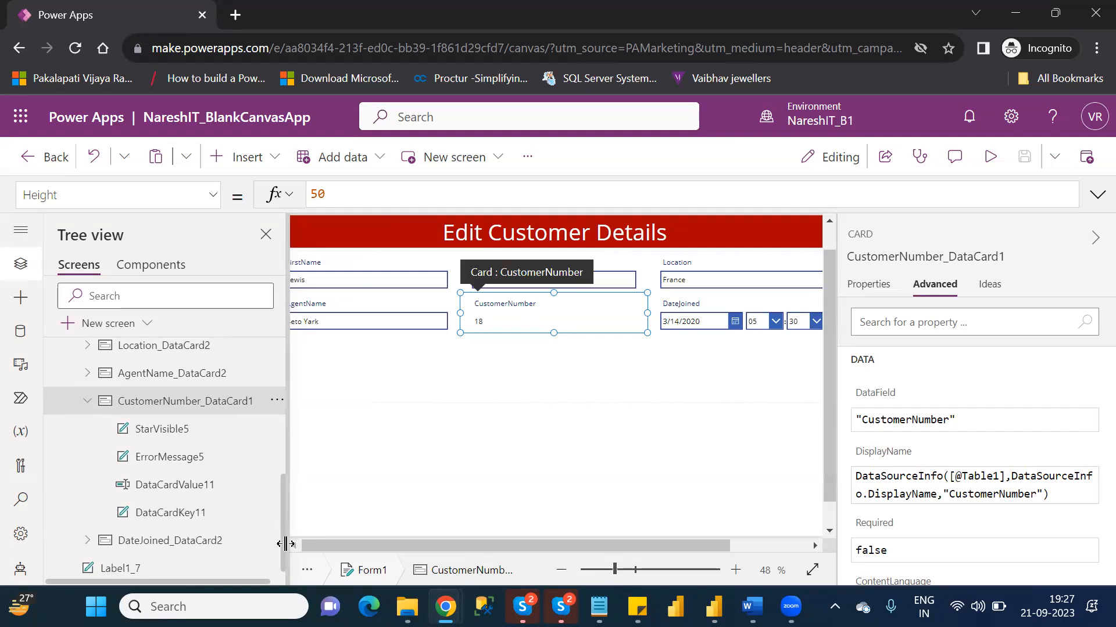
- Set the DisplayMode property of DataCardValue11, the CustomerNumber text input, to DisplayMode.Disabled
click(155, 487)
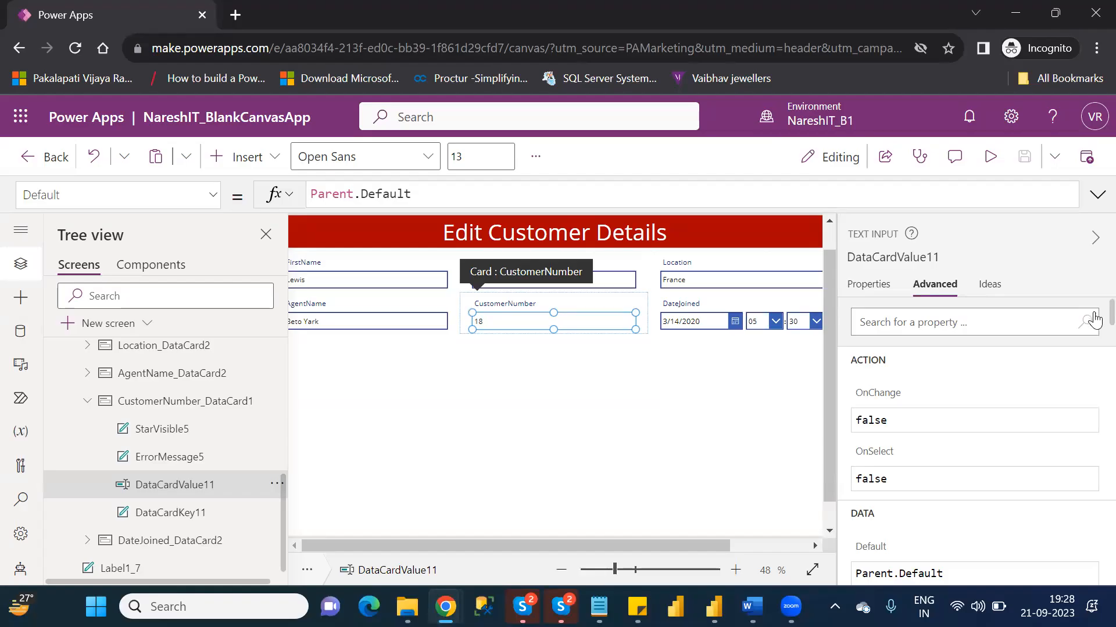
scroll(1092, 330, down, 2)
scroll(1093, 331, down, 20)
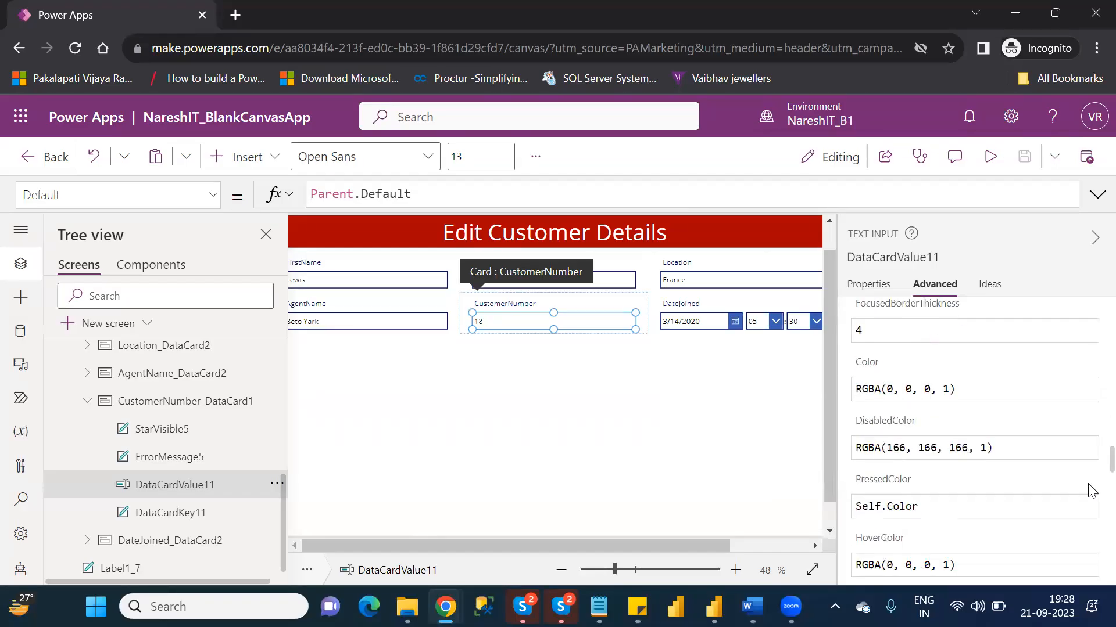
scroll(1093, 567, down, 5)
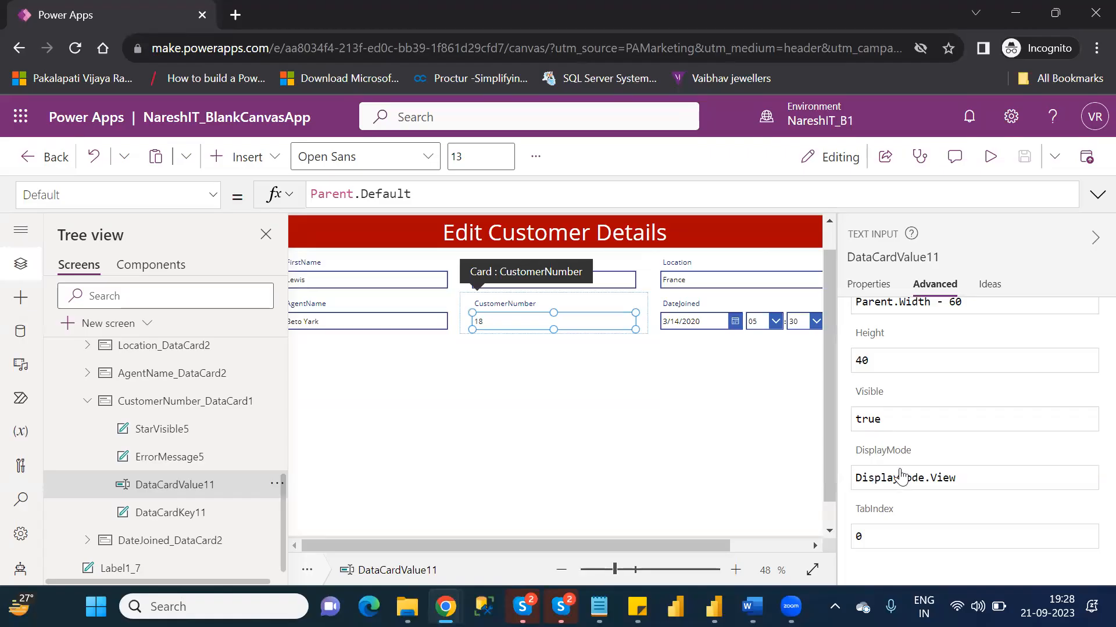
mouse_move(911, 461)
click(976, 477)
key(BackSpace)
key(BackSpace)
key(BackSpace)
key(BackSpace)
key(BackSpace)
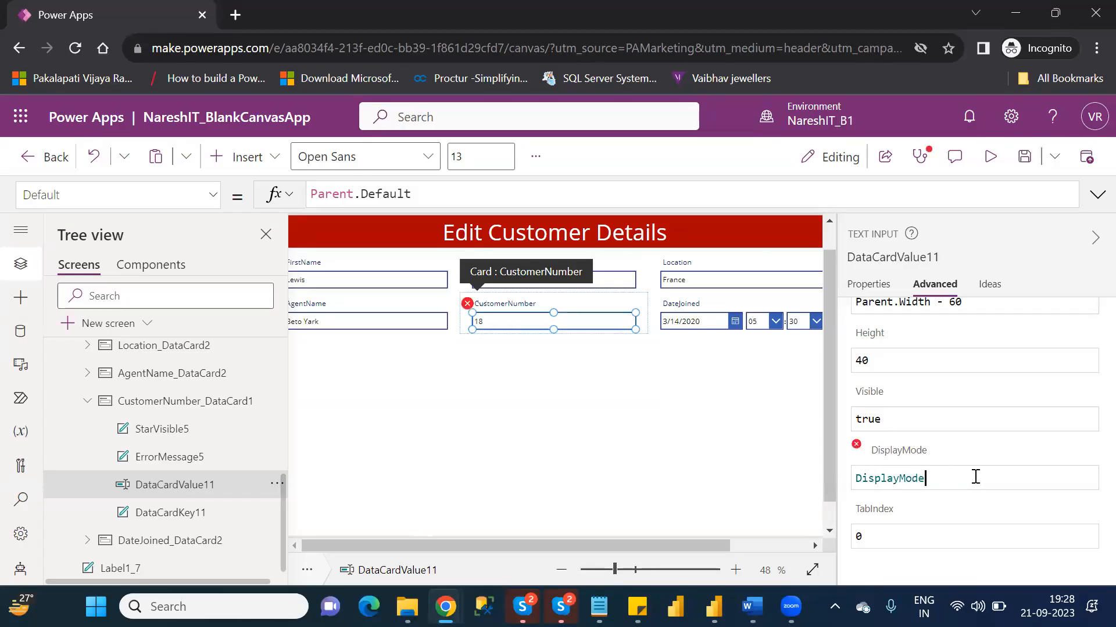
text(.)
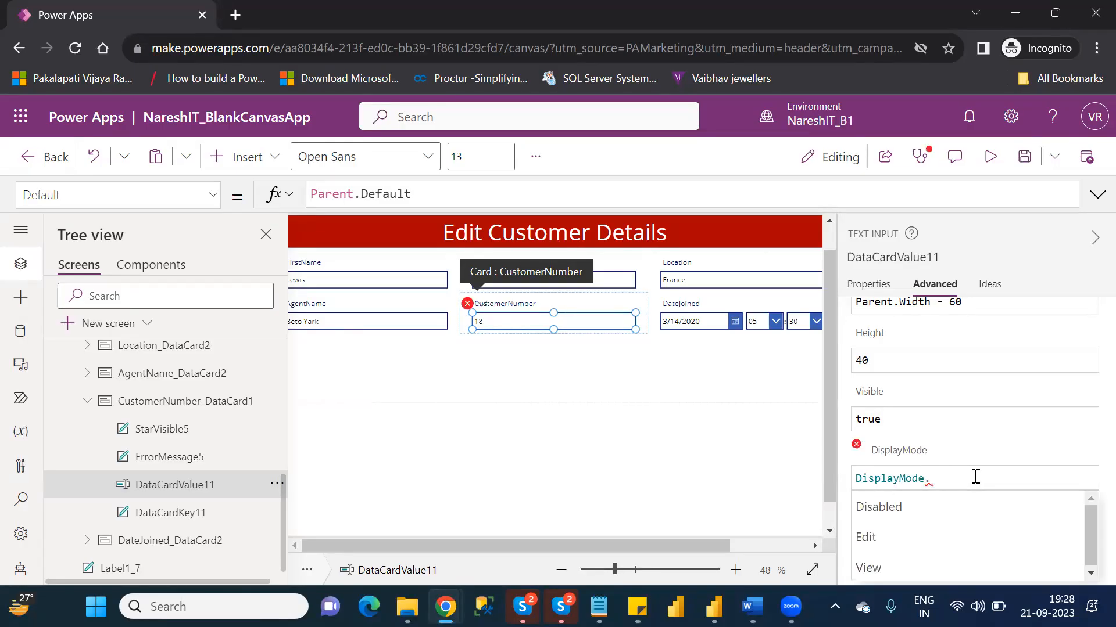
key(Down)
key(Down)
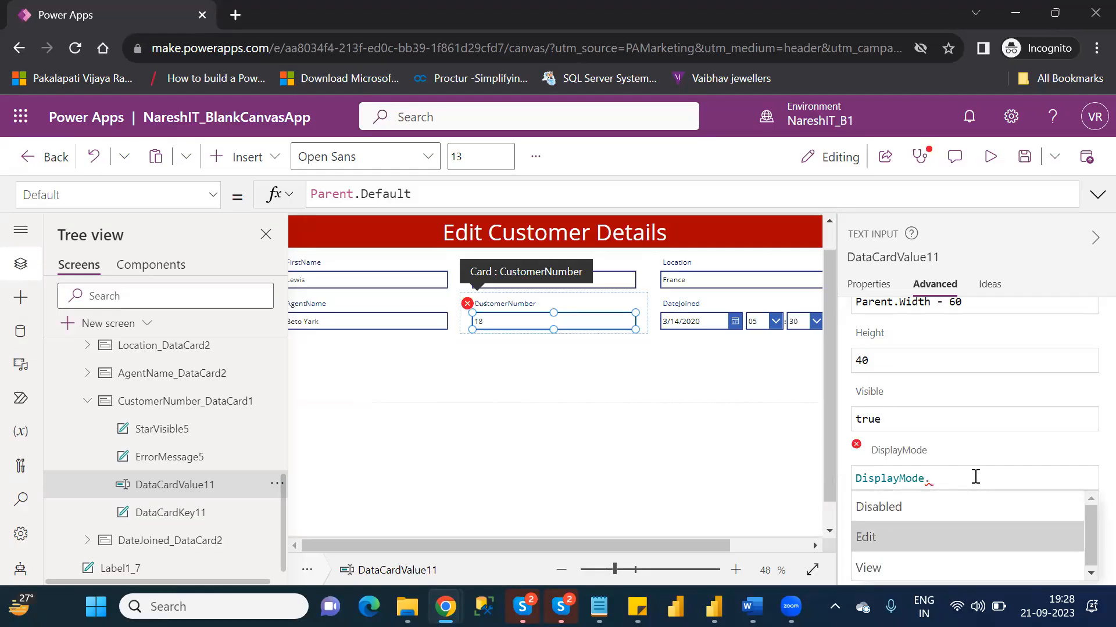
key(Up)
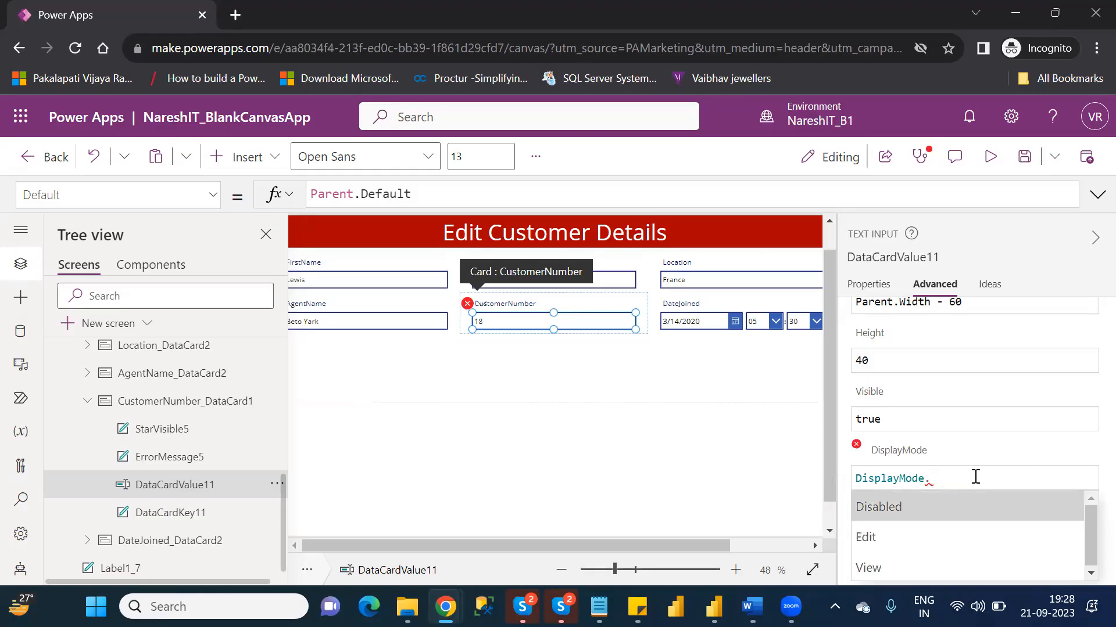
key(Tab)
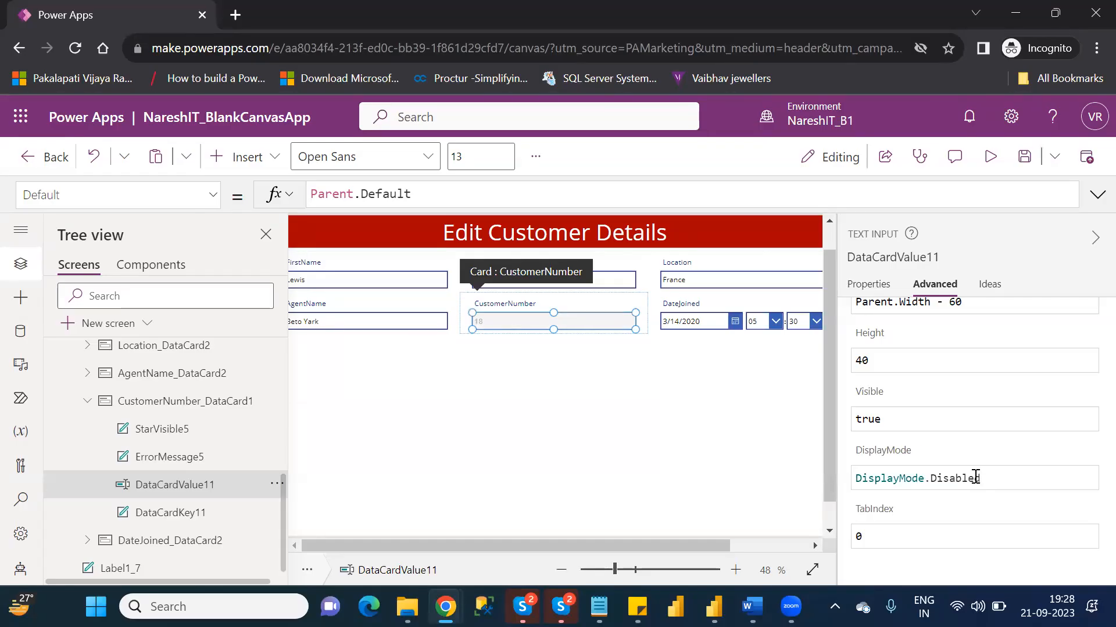
click(689, 465)
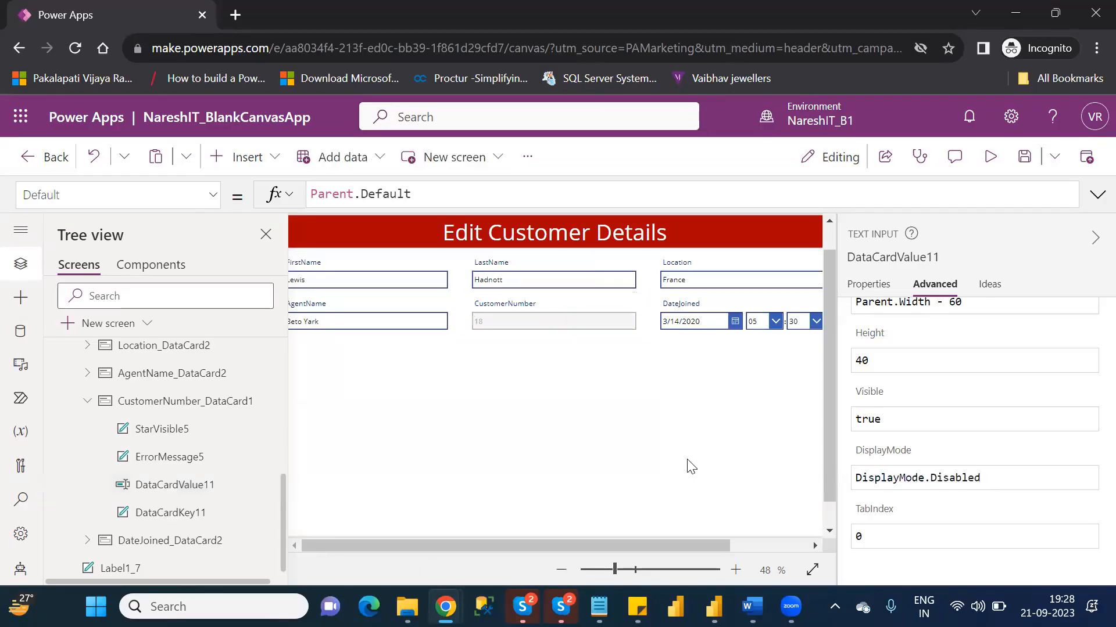
- Preview EditScreen to check how the disabled CustomerNumber field displays, and return to editing with the tip dismissed
click(991, 157)
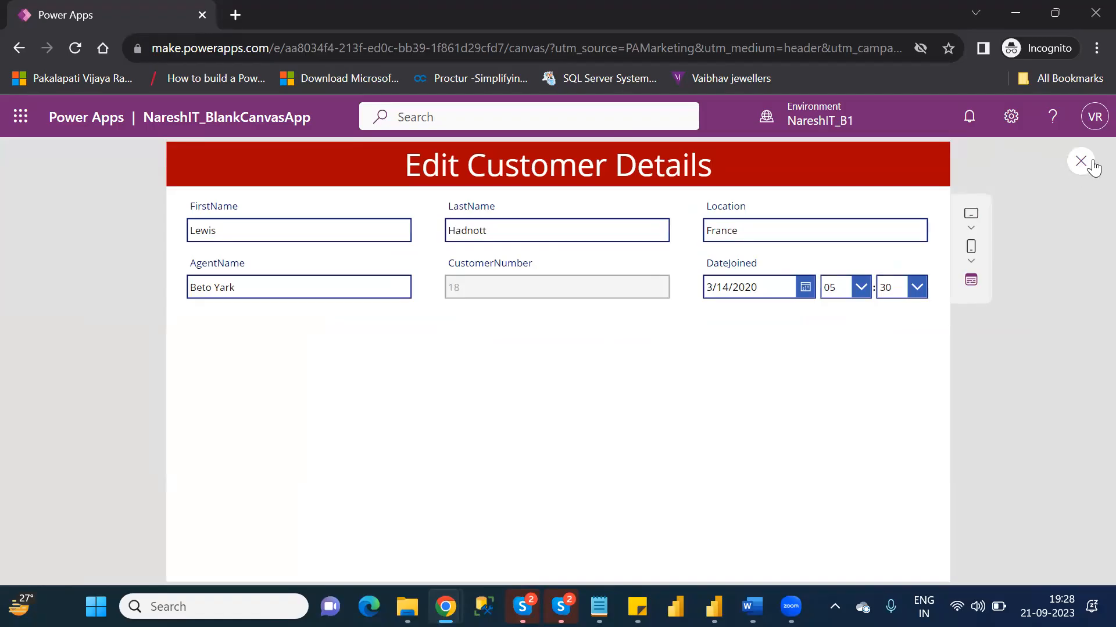
click(1082, 163)
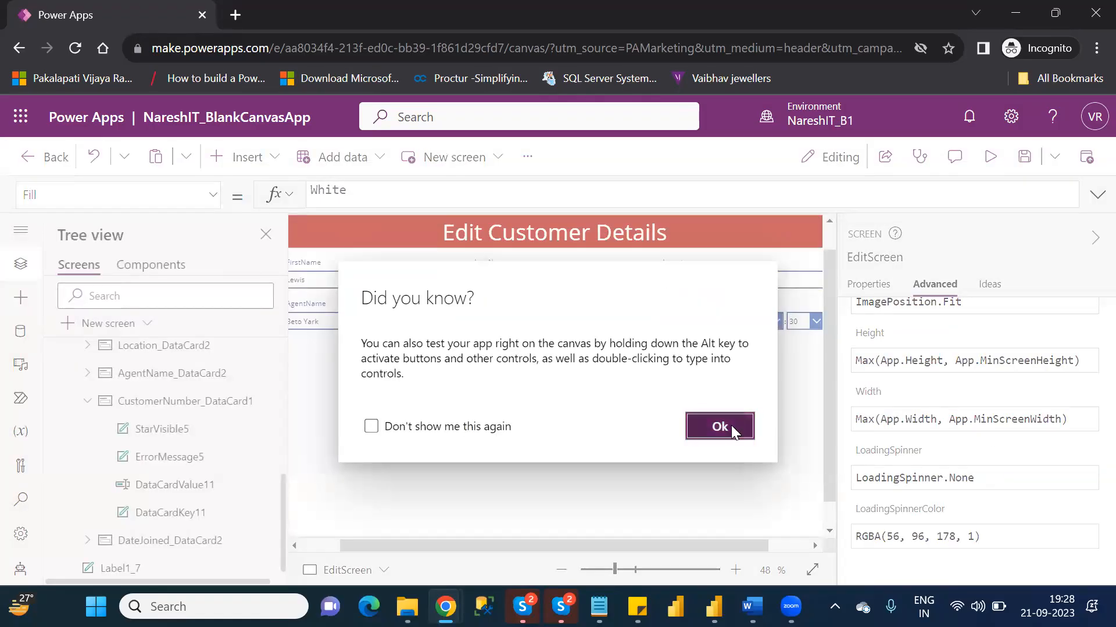
click(720, 427)
- Clear the mode in DataCardValue11's DisplayMode property, go through the available options and choose Disabled again
click(177, 494)
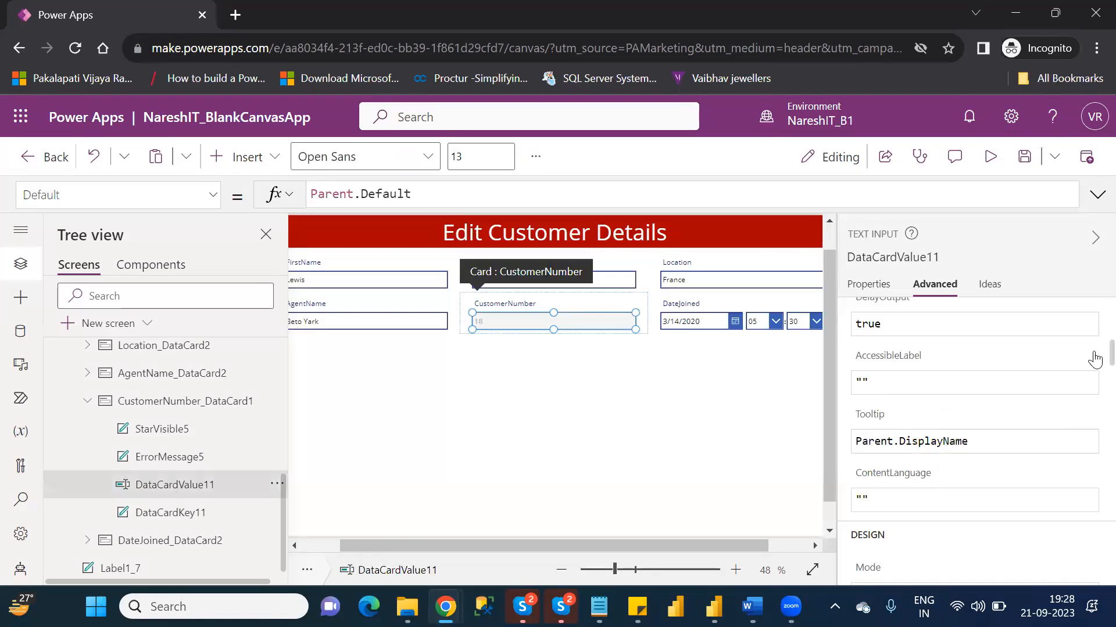
scroll(1092, 395, down, 5)
scroll(1092, 401, down, 10)
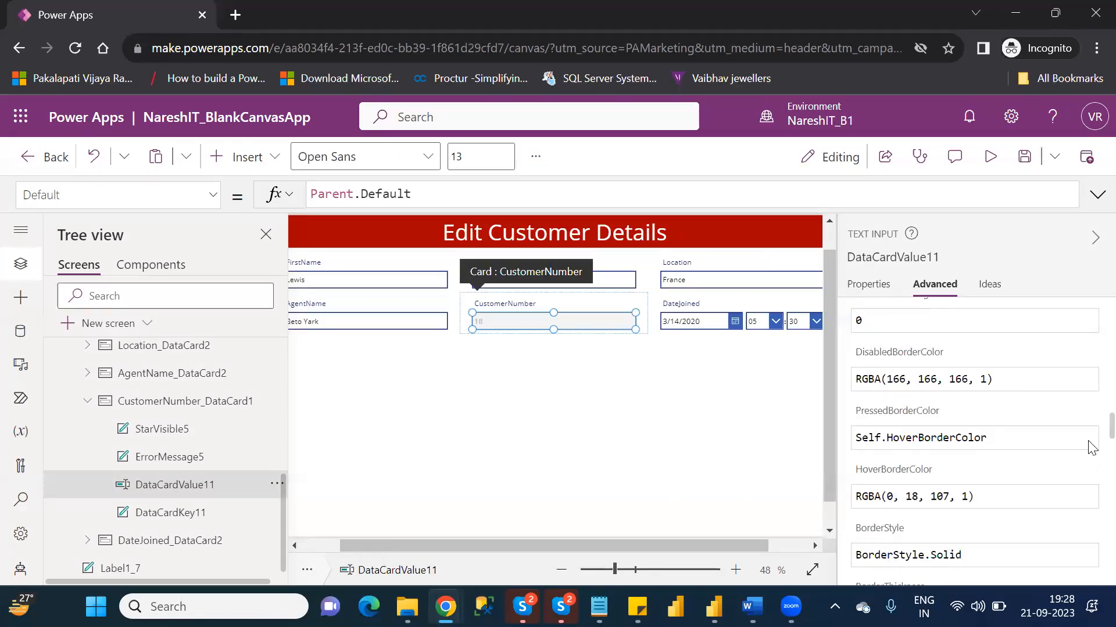
scroll(1092, 556, down, 5)
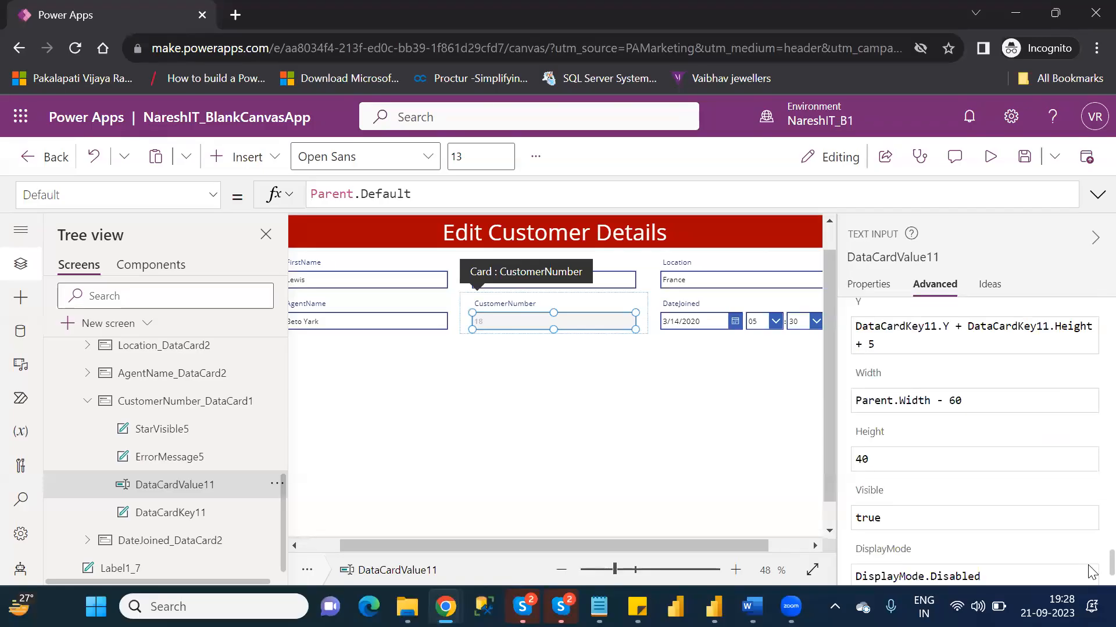
click(1002, 481)
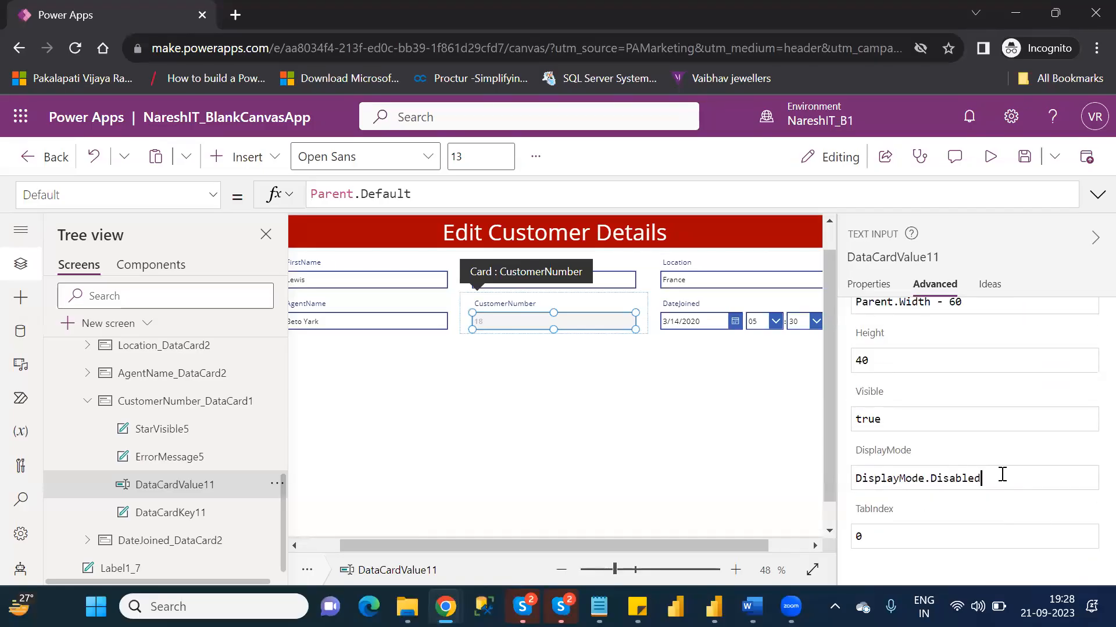
key(BackSpace)
key(BackSpace)
key(BackSpace)
key(BackSpace)
key(BackSpace)
key(BackSpace)
key(BackSpace)
key(BackSpace)
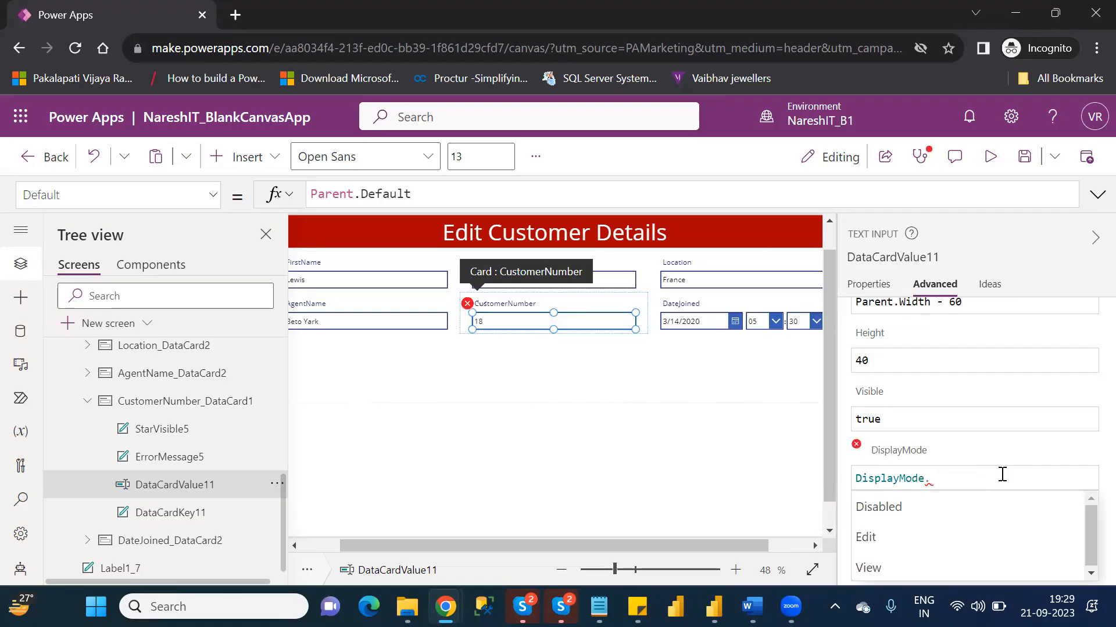
key(Down)
key(Down)
key(Down)
key(Up)
key(Up)
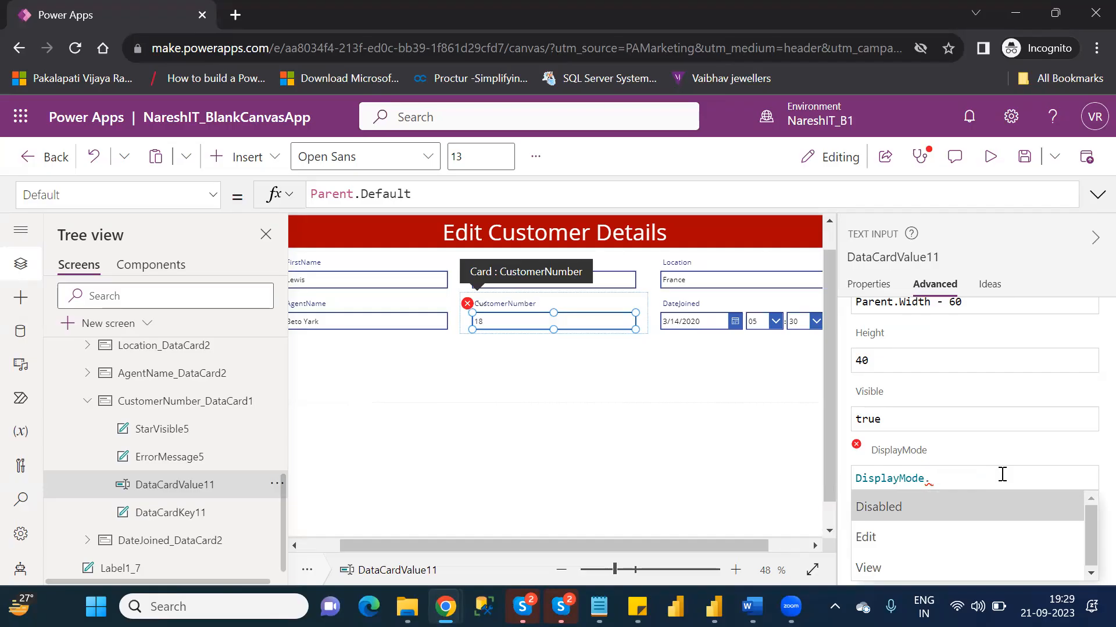
key(Return)
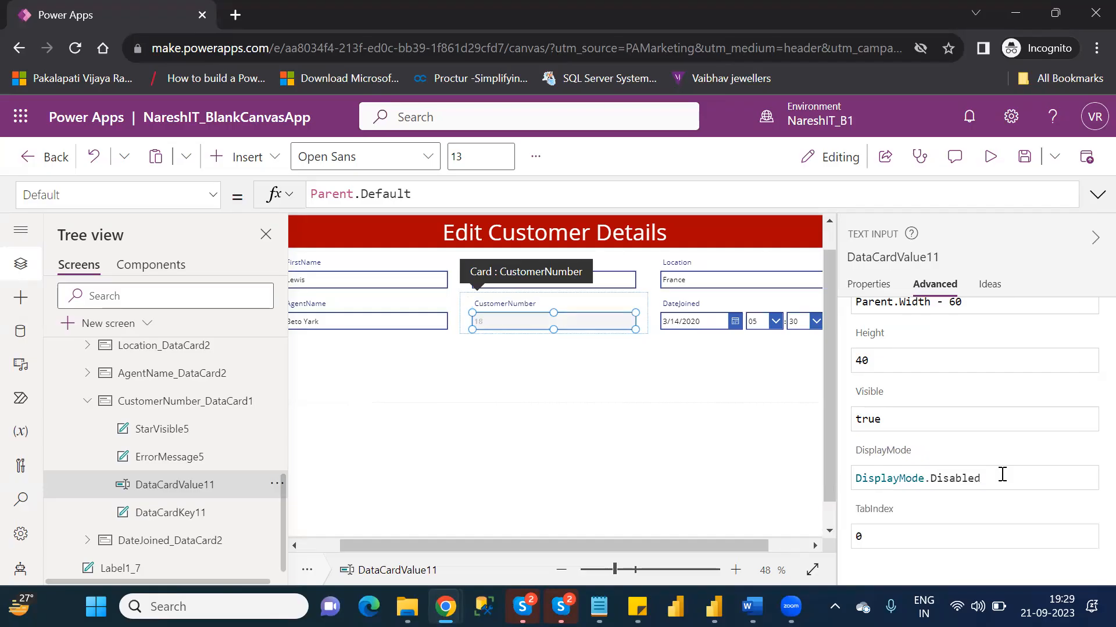
- Change the DisplayMode property of DataCardValue11 to DisplayMode.Edit
key(BackSpace)
key(BackSpace)
key(BackSpace)
key(BackSpace)
key(BackSpace)
key(BackSpace)
key(BackSpace)
key(BackSpace)
text(edi)
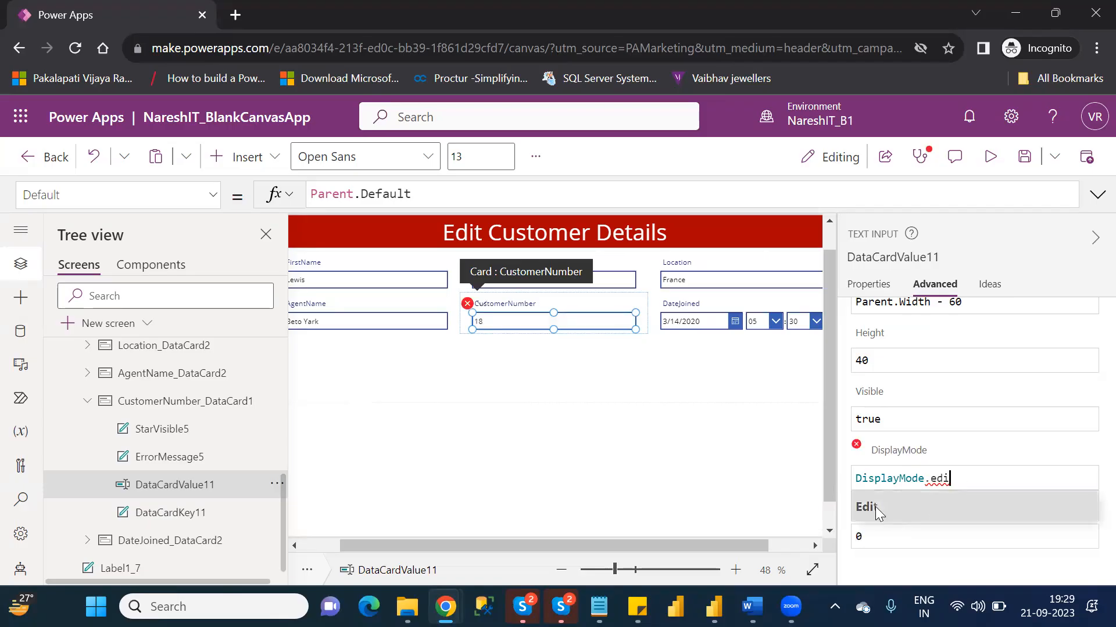
click(881, 509)
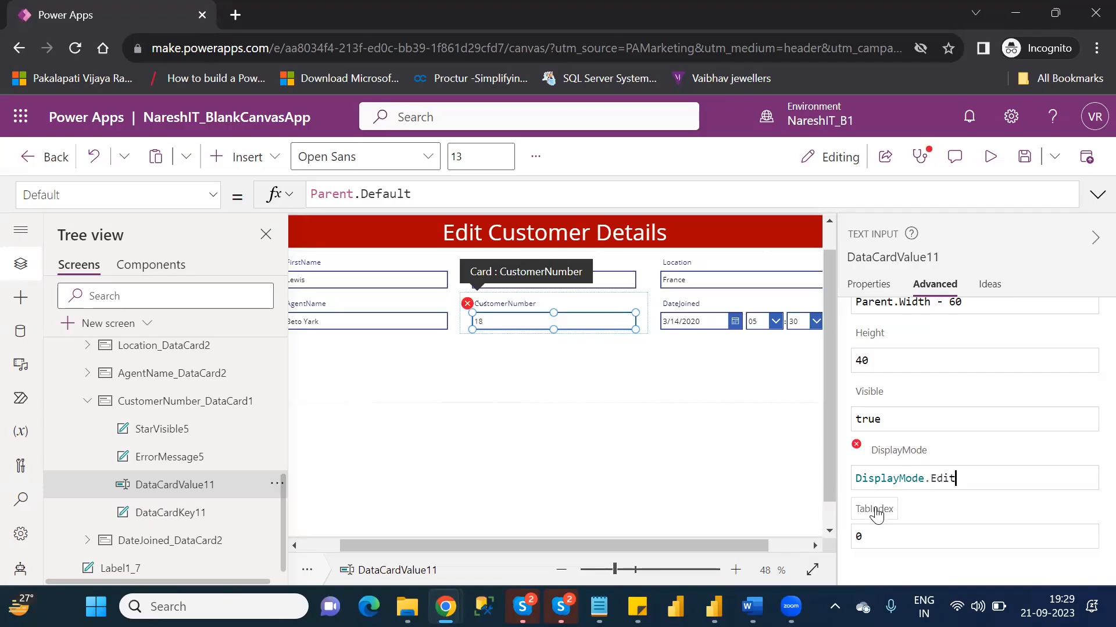
- Preview EditScreen, test editing by deleting the last digit of the CustomerNumber field, and return to editing with the tip dismissed
click(1000, 153)
click(492, 295)
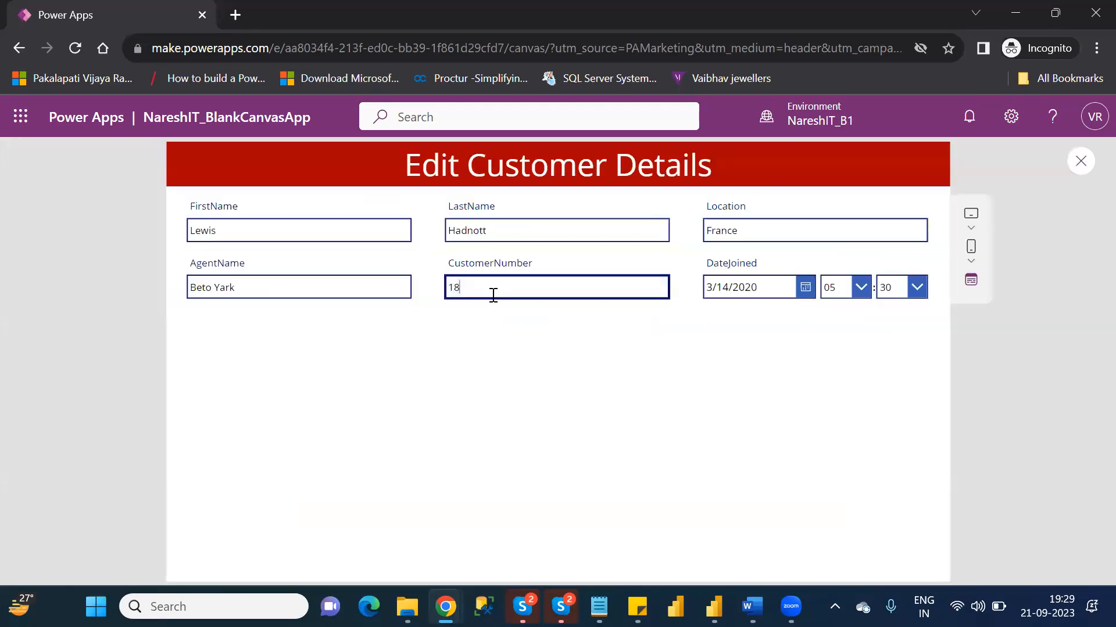
key(BackSpace)
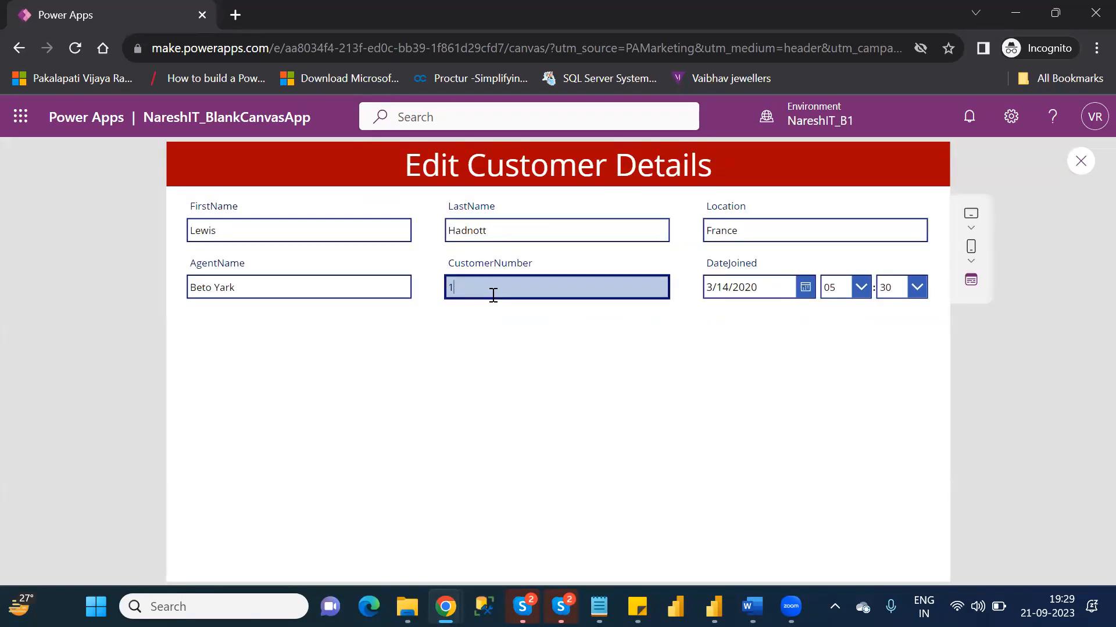
click(1081, 173)
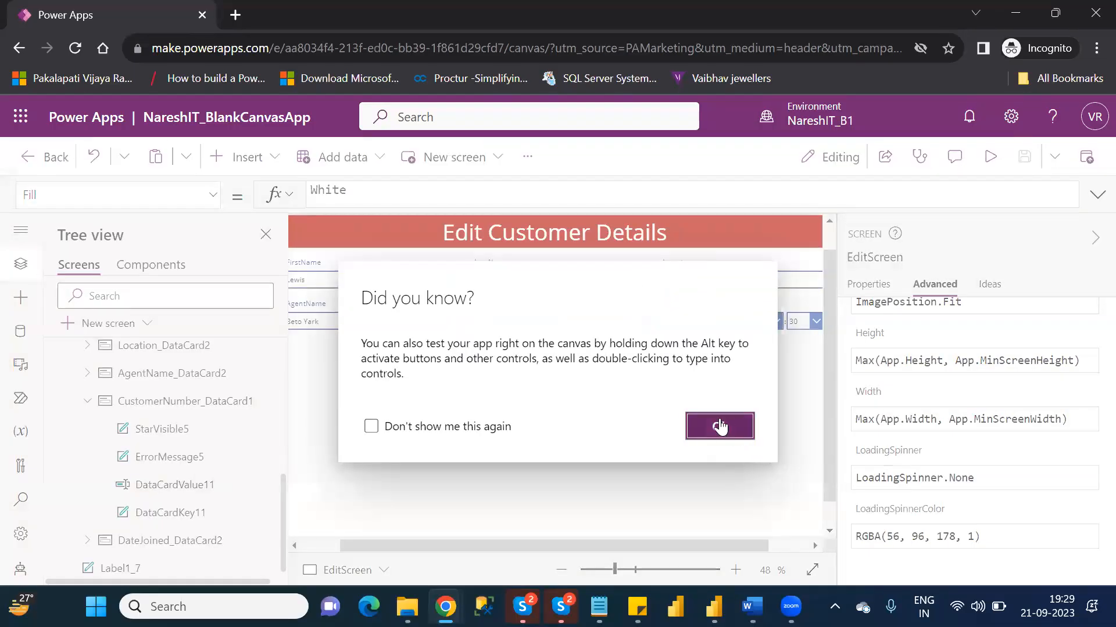
click(719, 427)
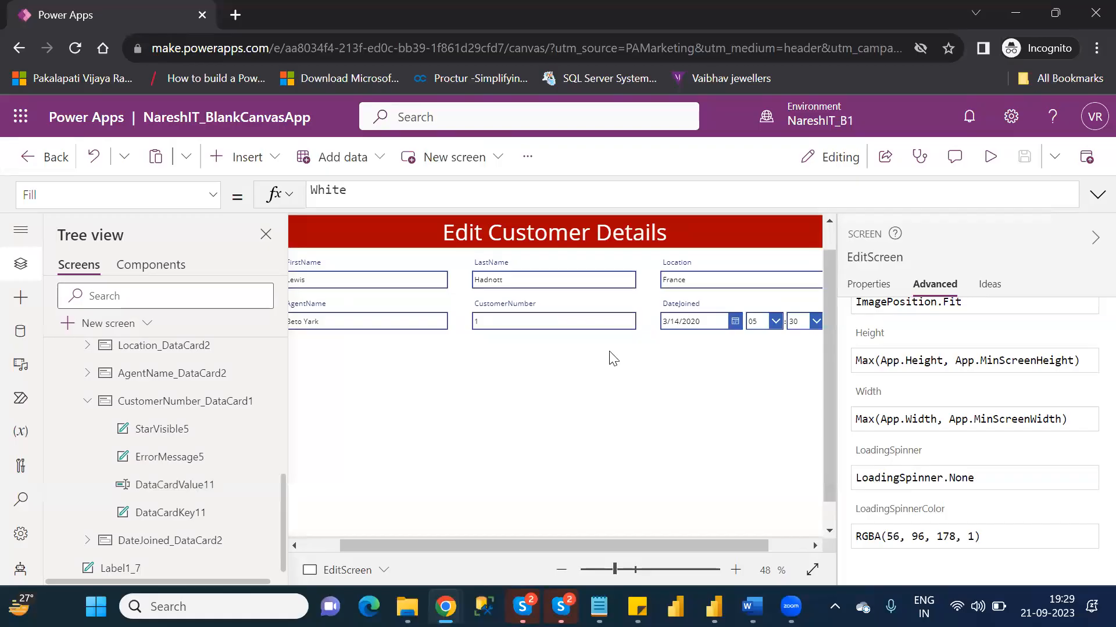
- Select DataCardValue11 in the CustomerNumber card and switch its DisplayMode property from Edit mode to DisplayMode.Disabled
click(172, 490)
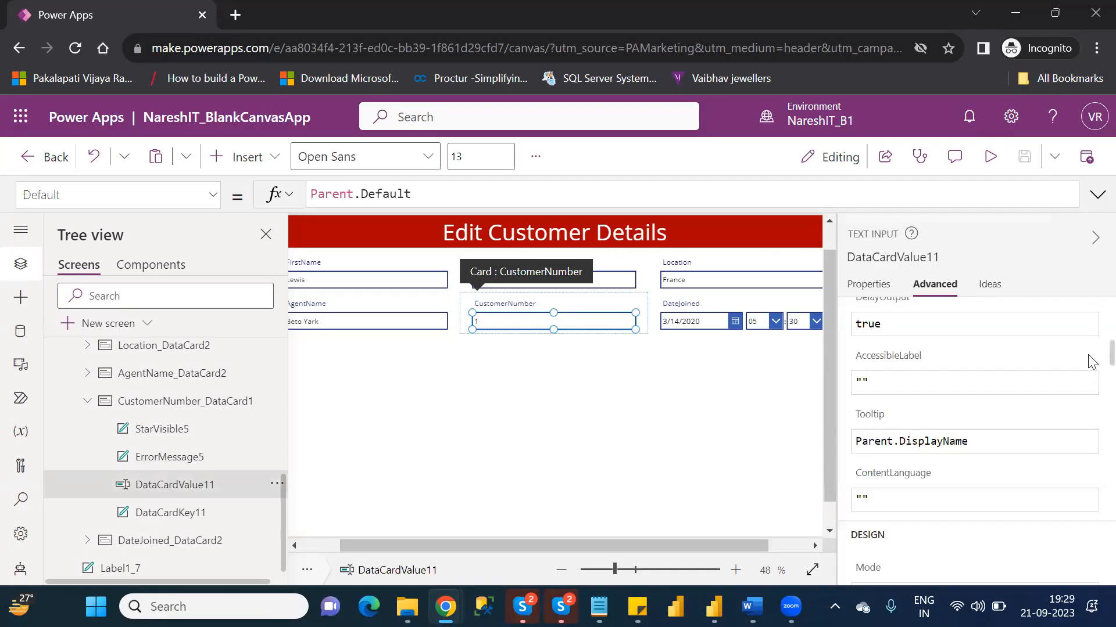
scroll(1088, 407, down, 15)
scroll(1091, 568, down, 5)
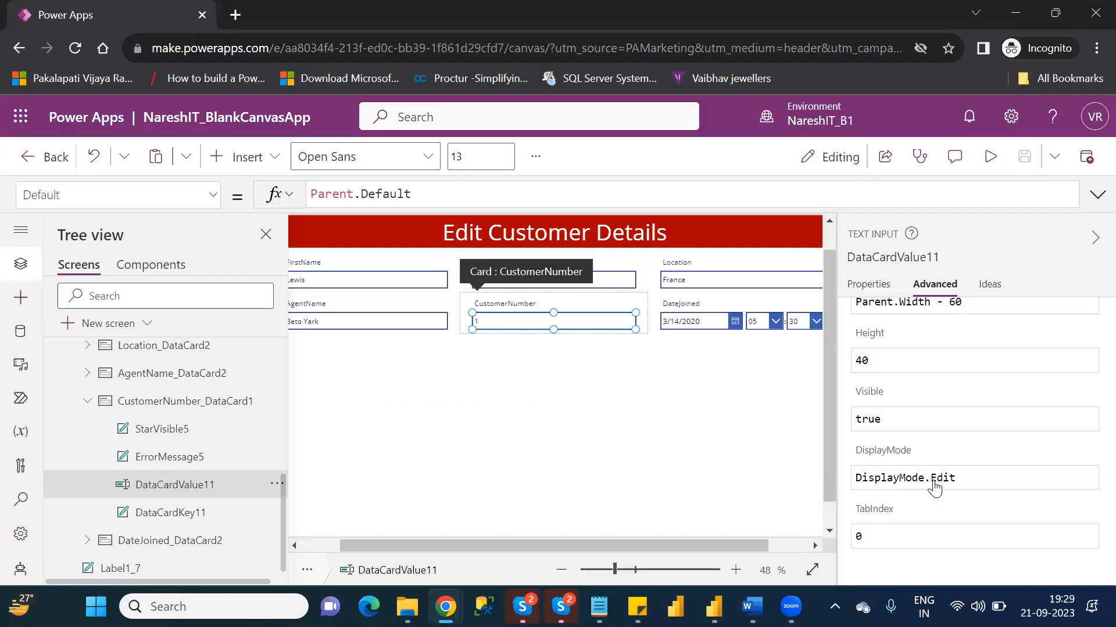
click(975, 480)
key(BackSpace)
key(BackSpace)
key(BackSpace)
key(BackSpace)
text(dis)
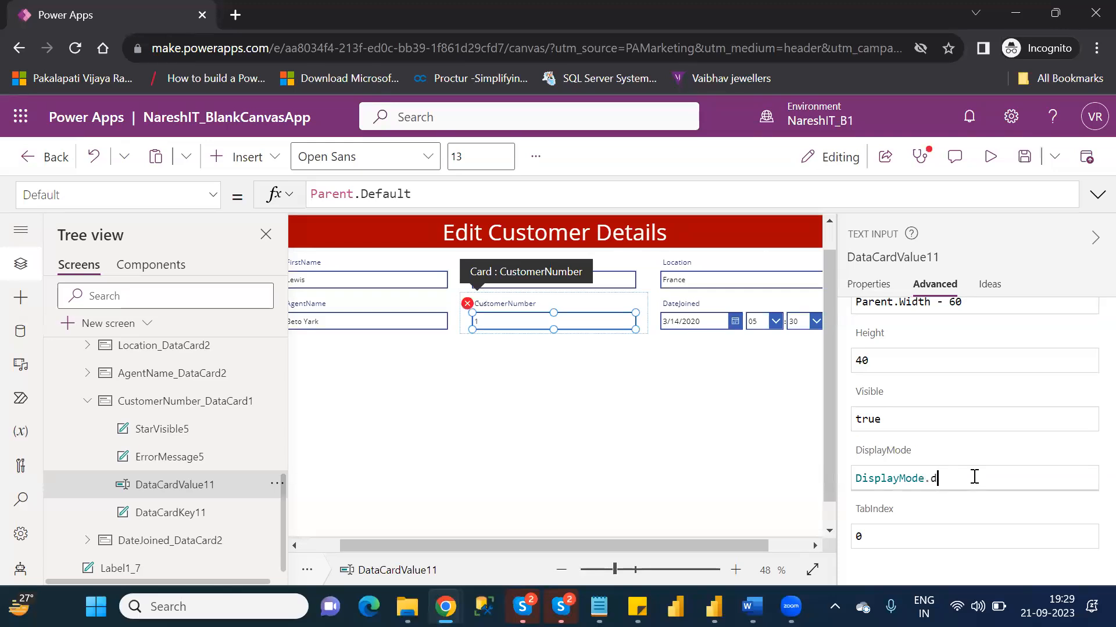
key(Down)
key(Tab)
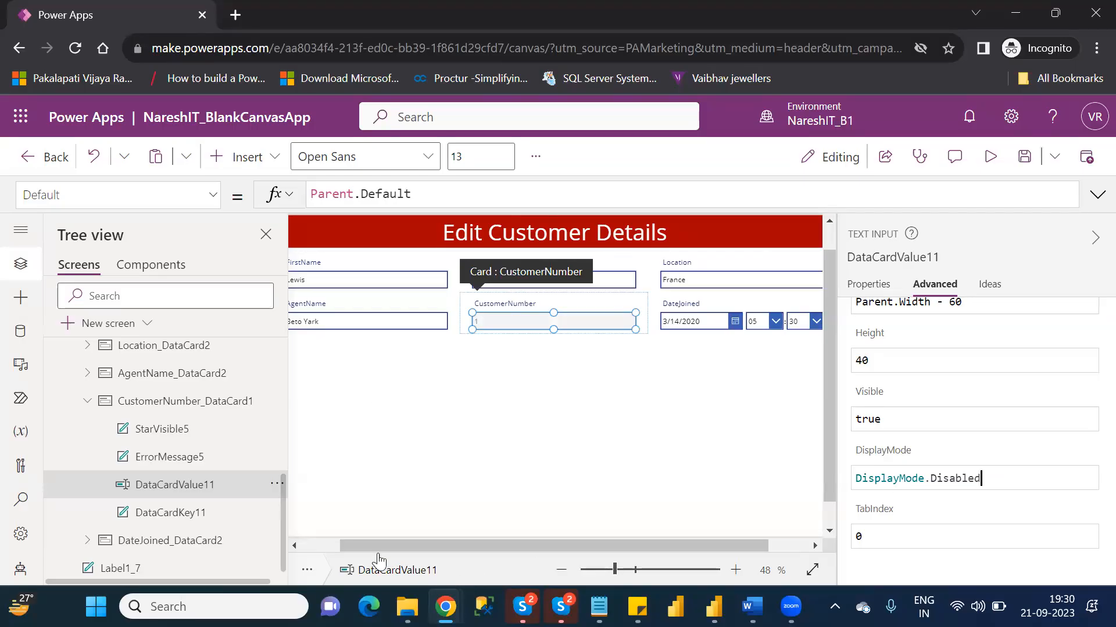
- Preview EditScreen and append 123 to the customer's last name in the LastName field
click(309, 549)
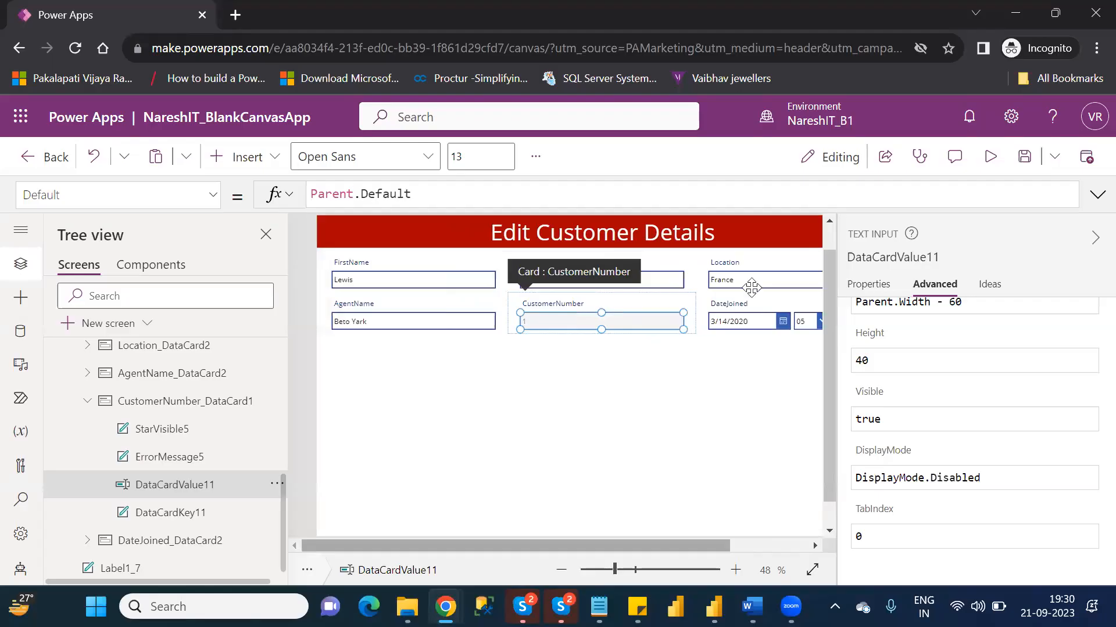
click(982, 164)
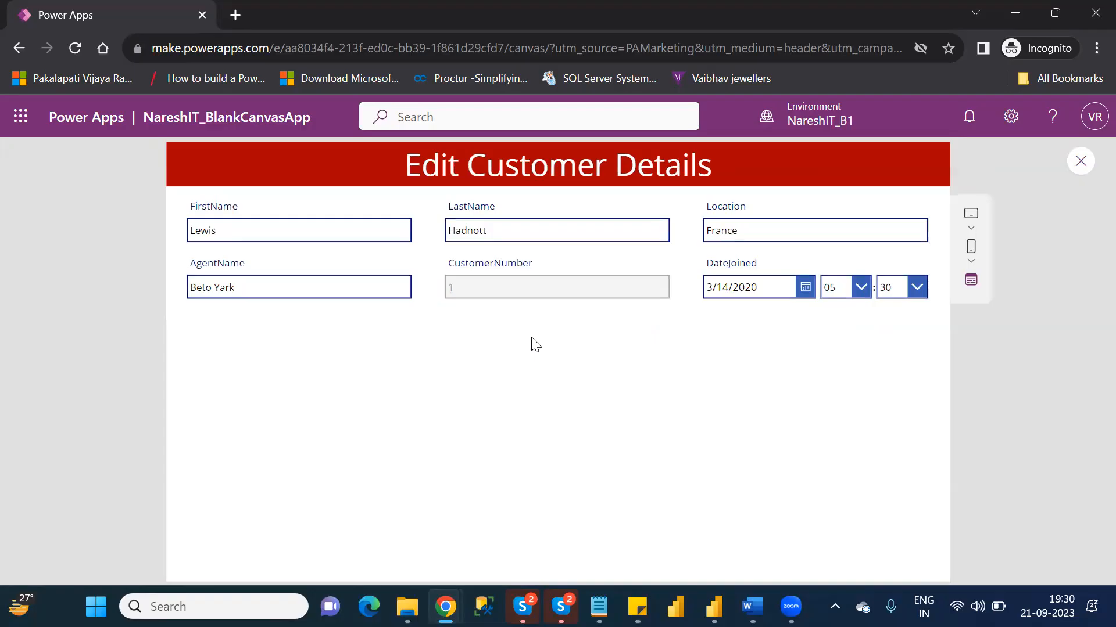
click(513, 229)
double_click(513, 230)
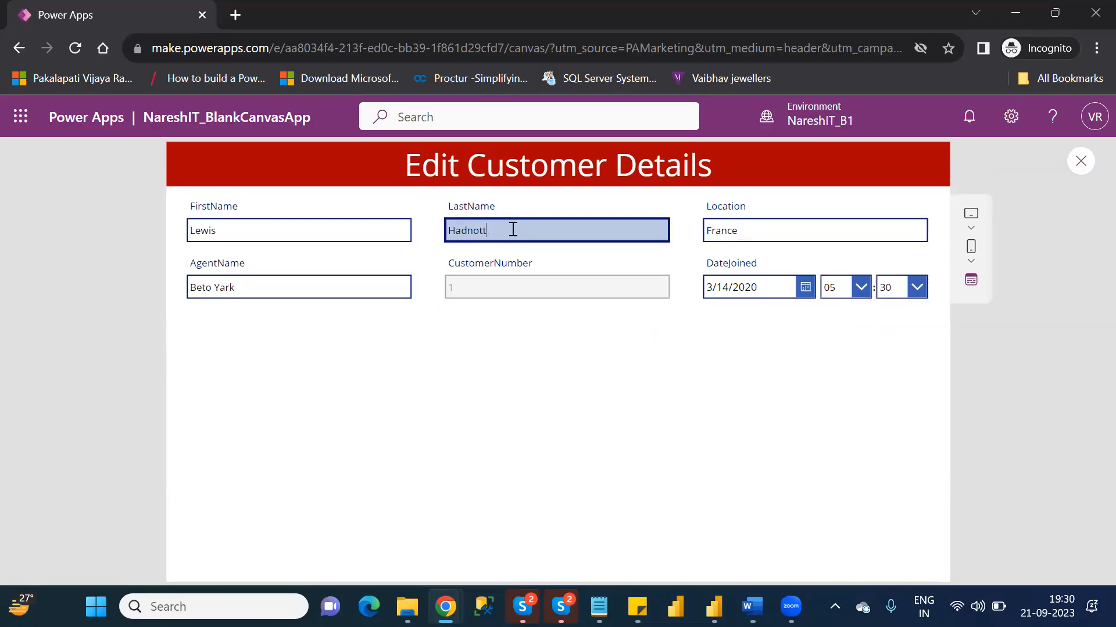
key(BackSpace)
text(t123)
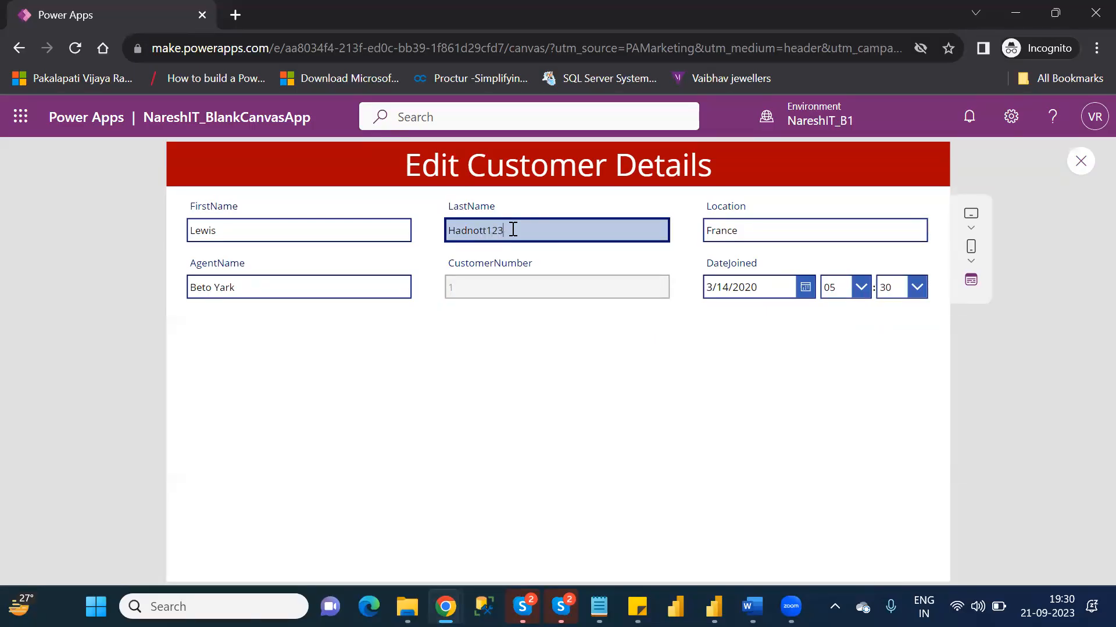
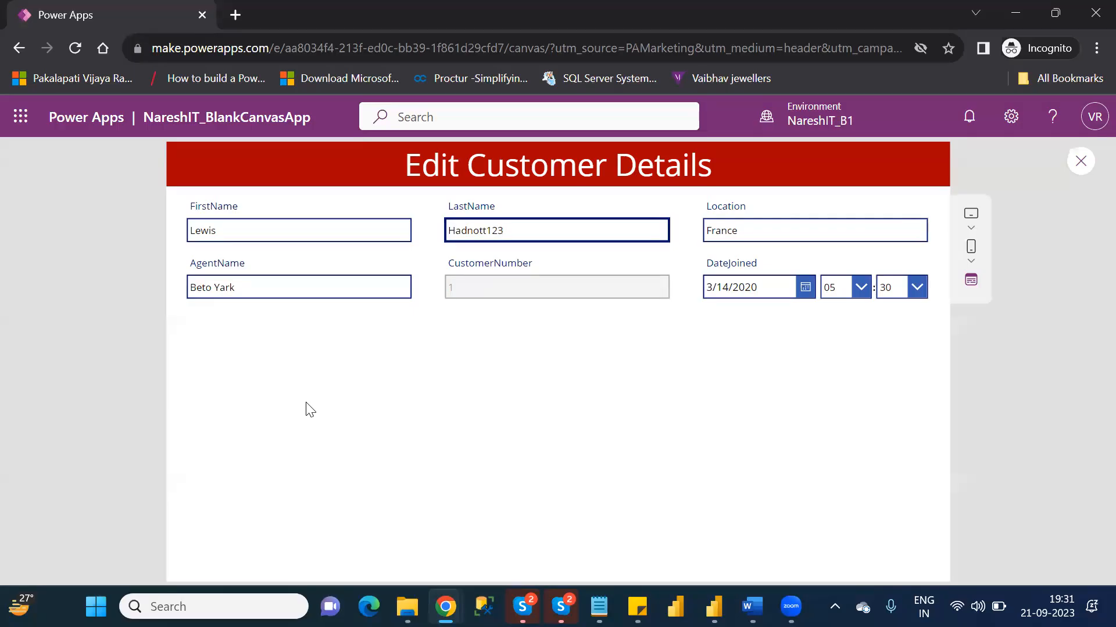
- Leave the preview of EditScreen and return to editing with the tip dismissed
click(1080, 162)
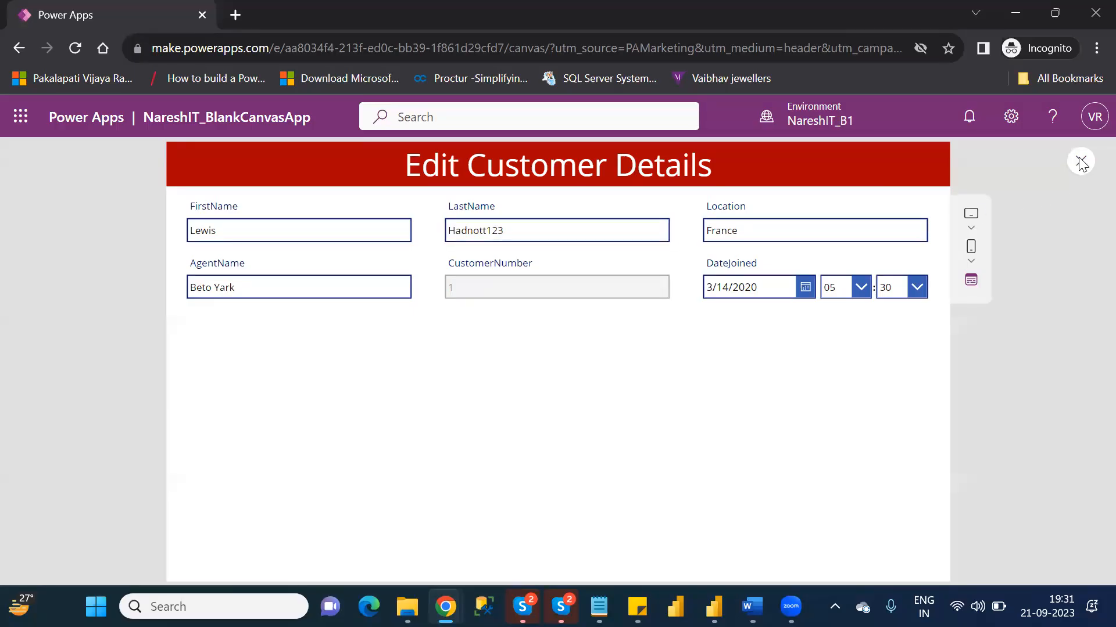
click(719, 428)
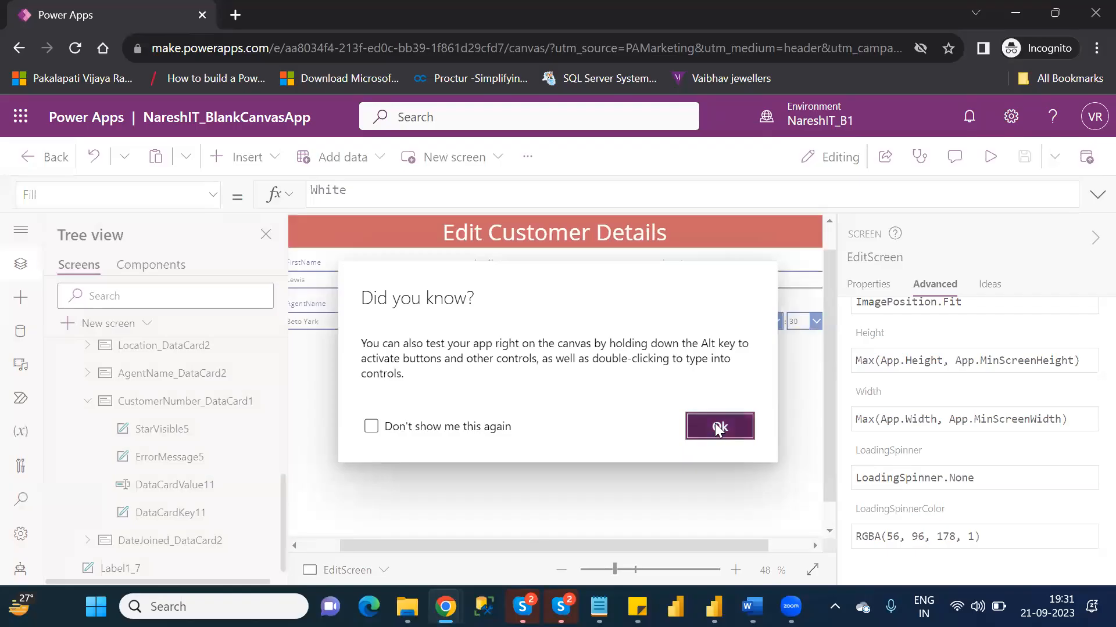
drag(338, 545, 325, 545)
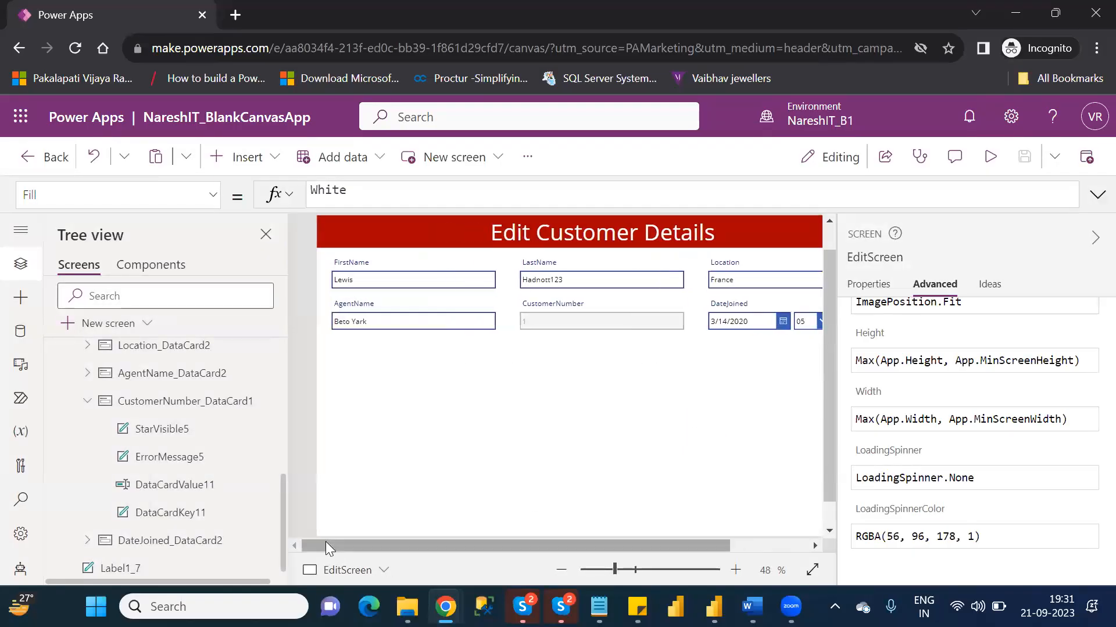
click(262, 169)
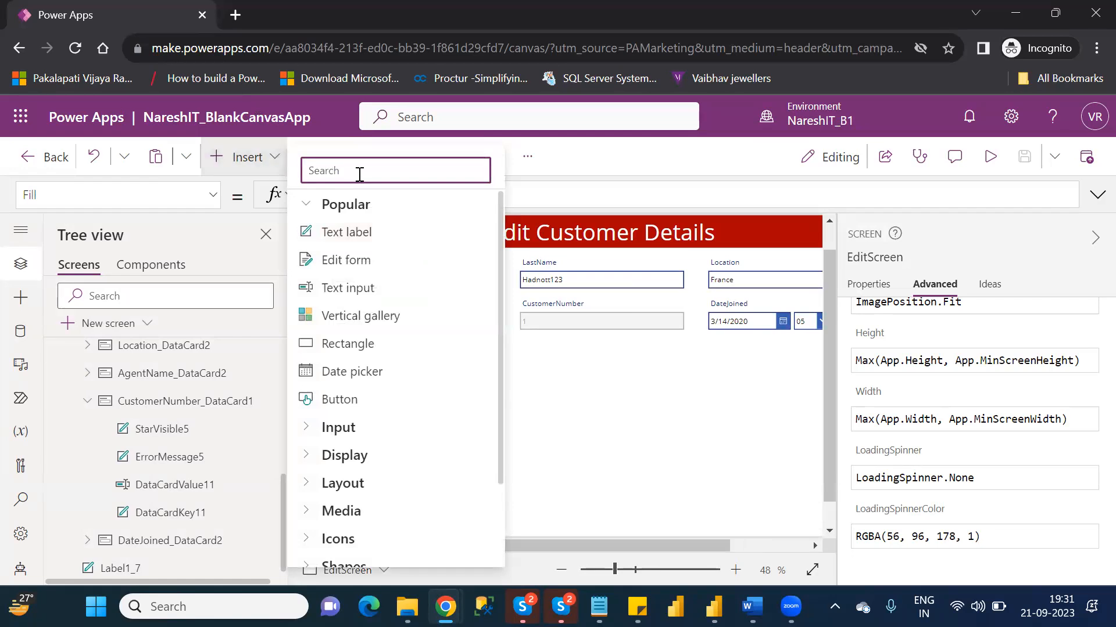
text(b)
key(BackSpace)
text(sub)
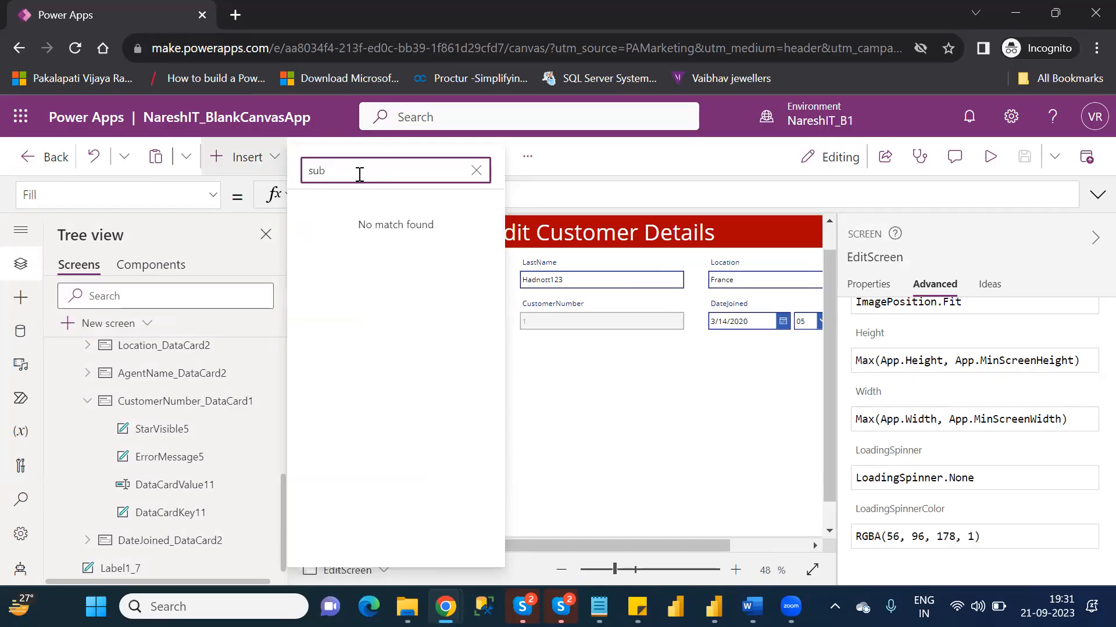
key(BackSpace)
key(BackSpace)
text(u)
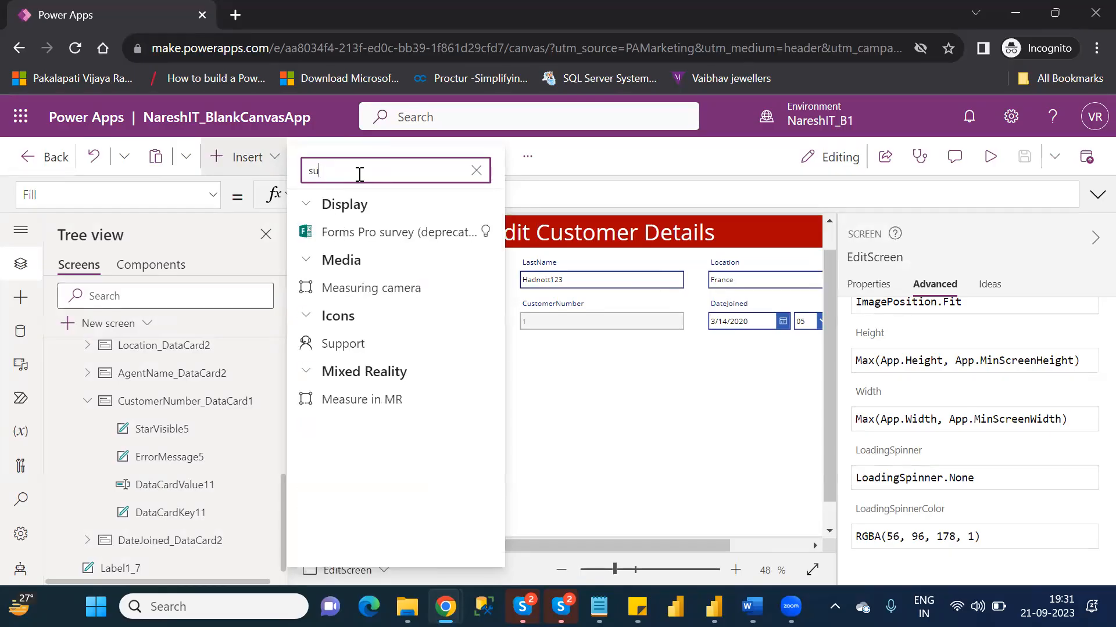
key(BackSpace)
key(BackSpace)
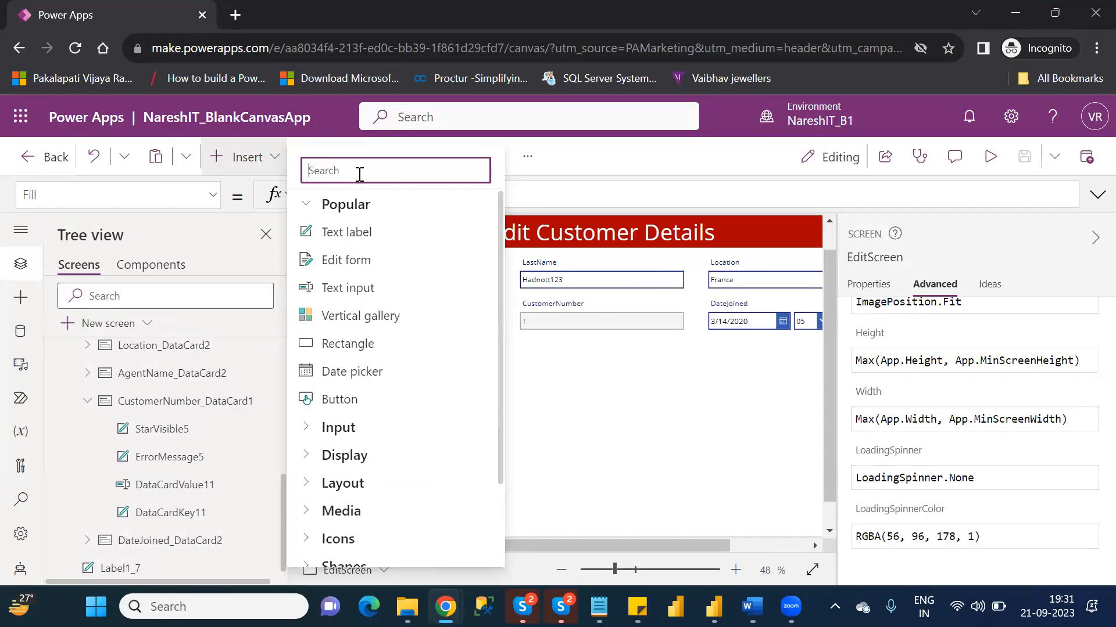
text(val)
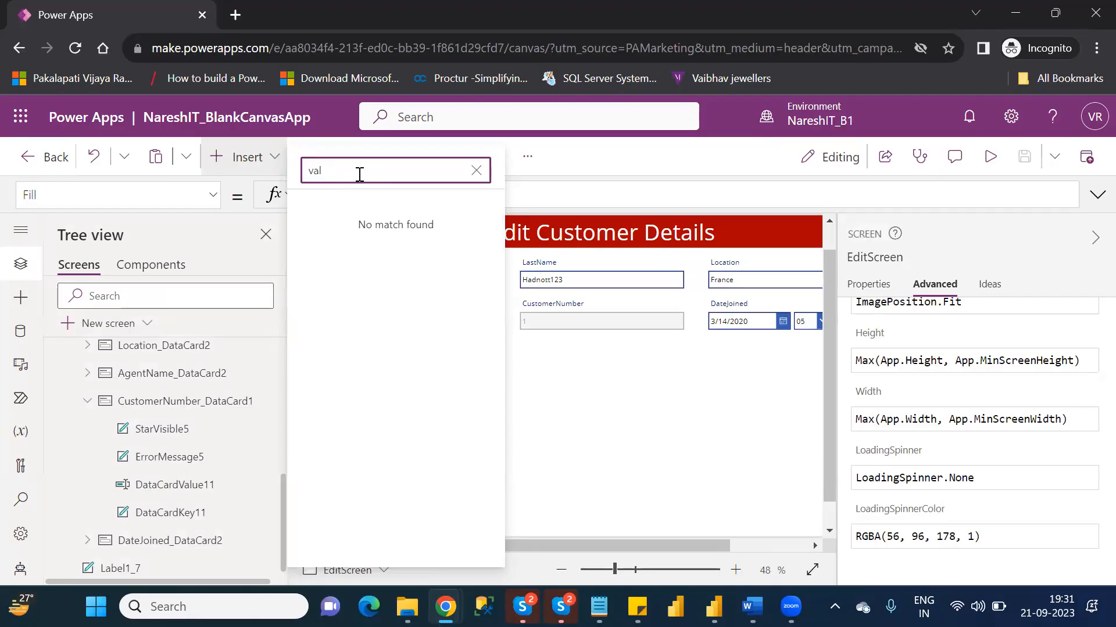
key(BackSpace)
key(BackSpace)
text(chec)
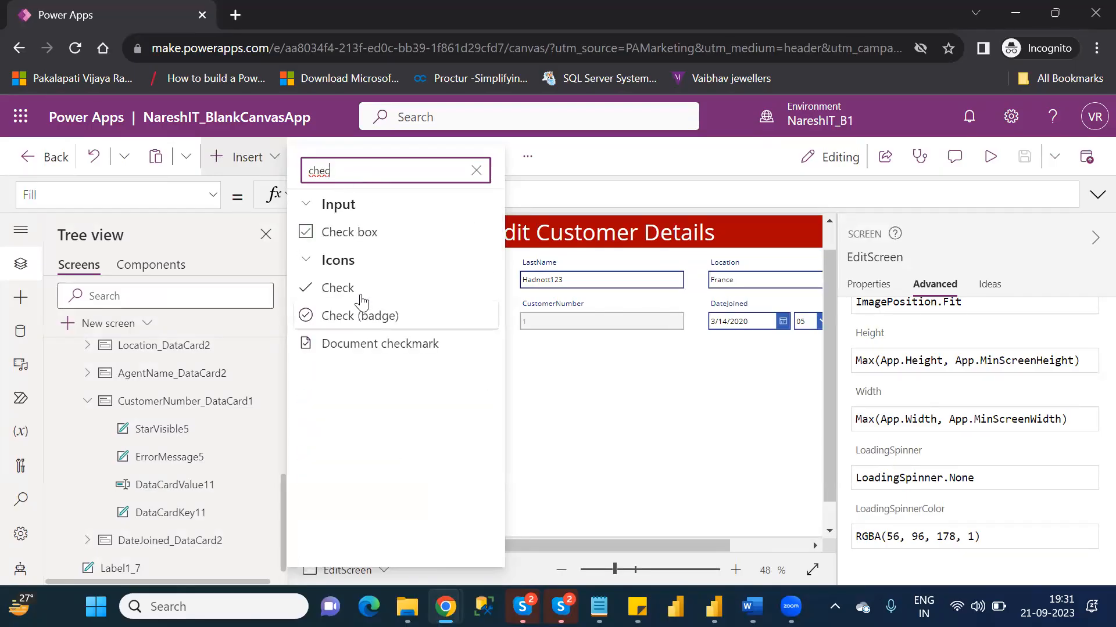
click(356, 290)
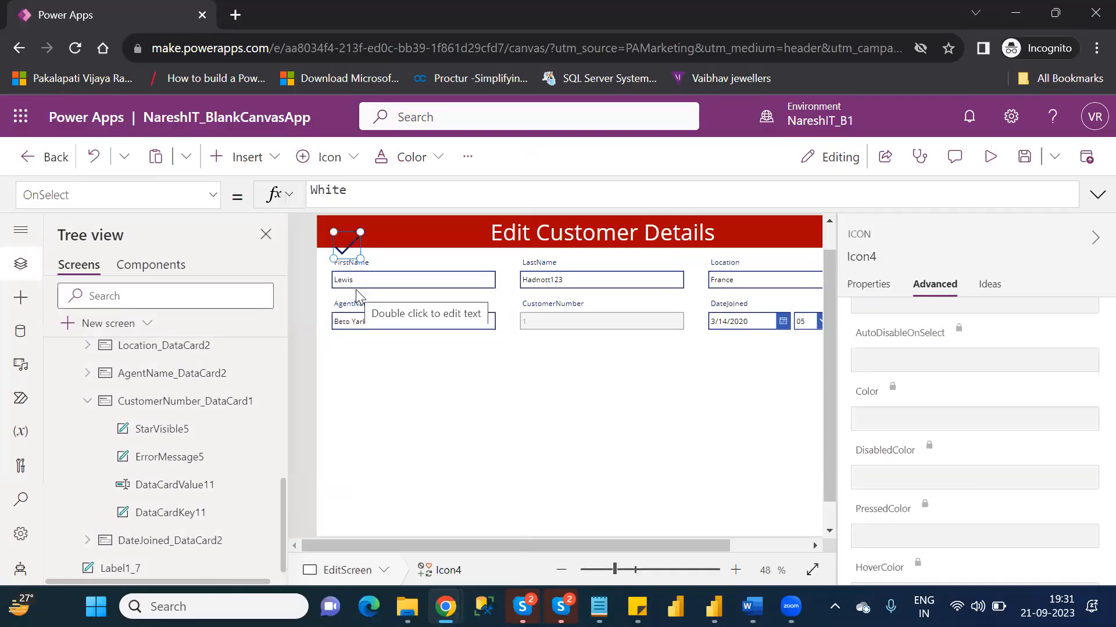
drag(358, 408, 347, 433)
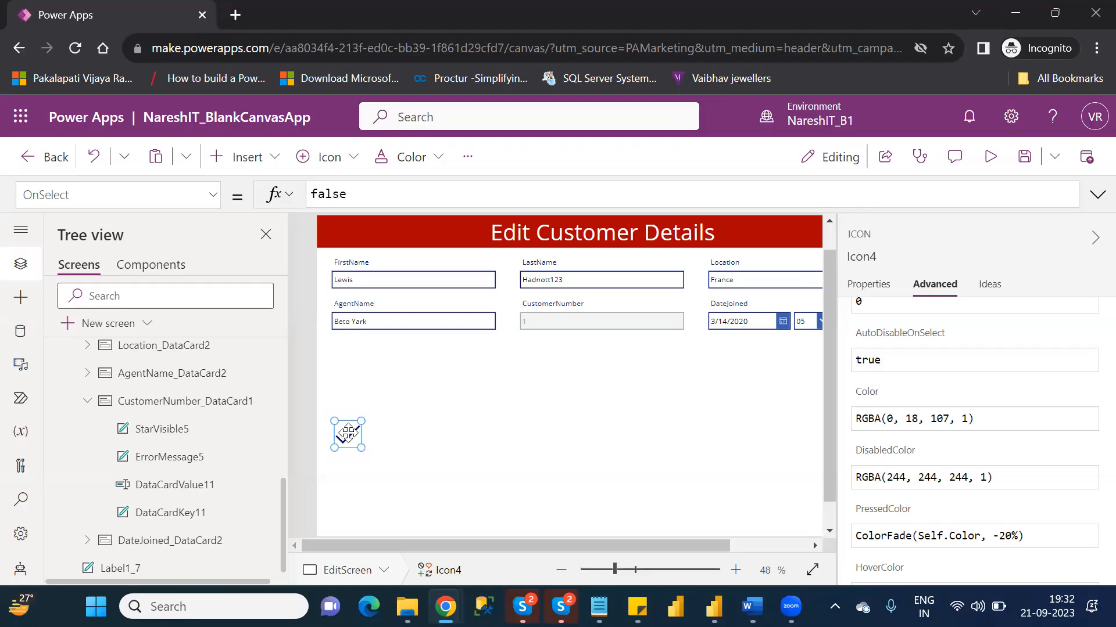
key(Delete)
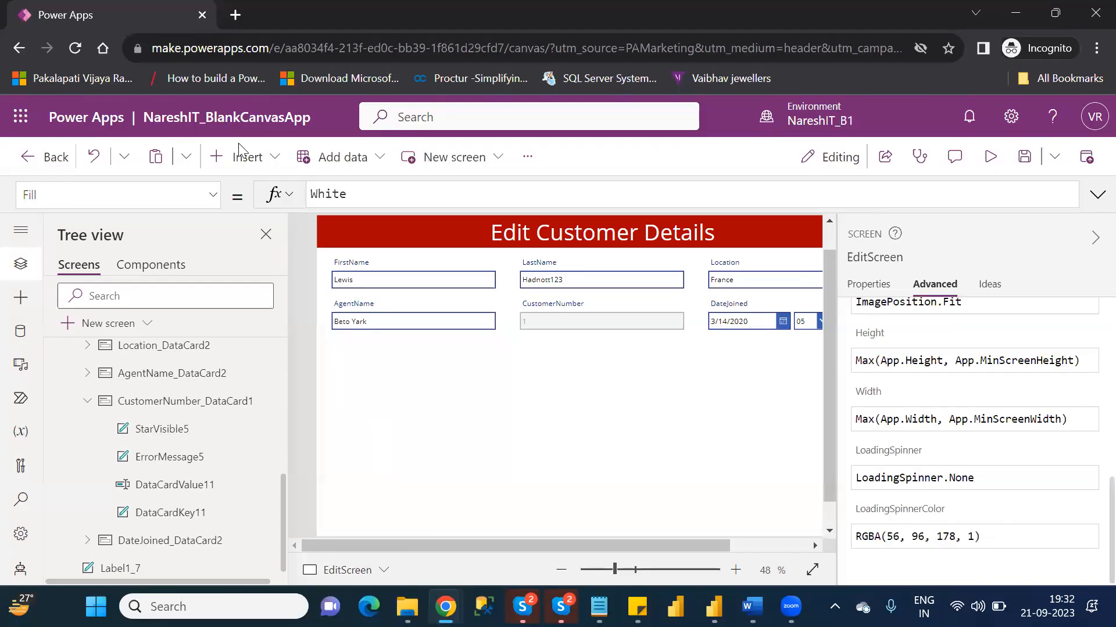
- Insert a button on EditScreen and place it below the AgentName field at about X 42, Y 449
click(254, 170)
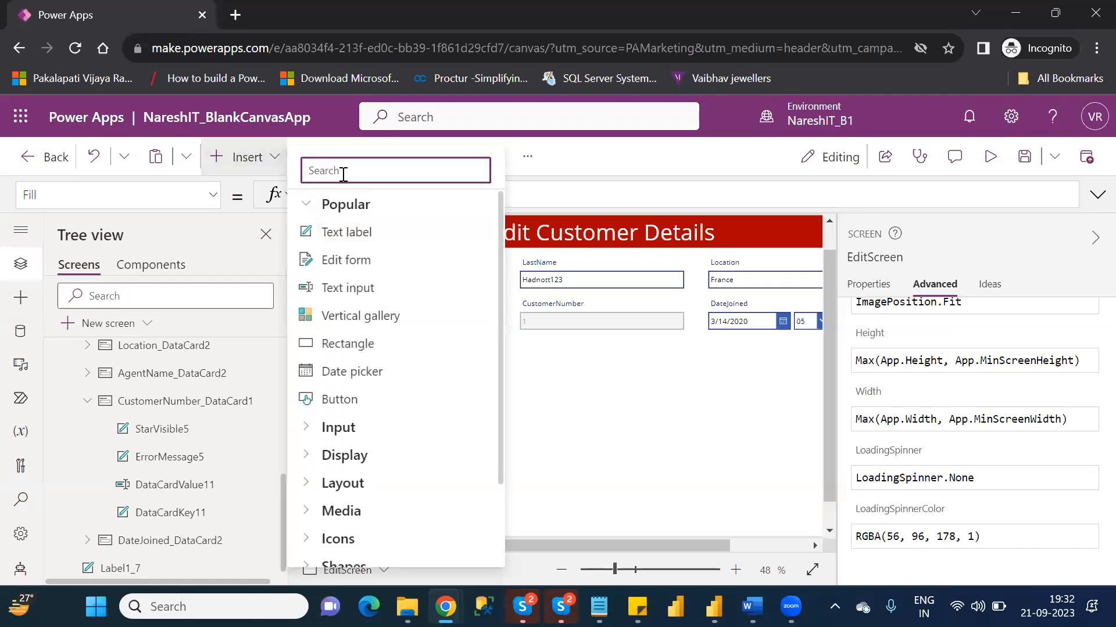
text(but)
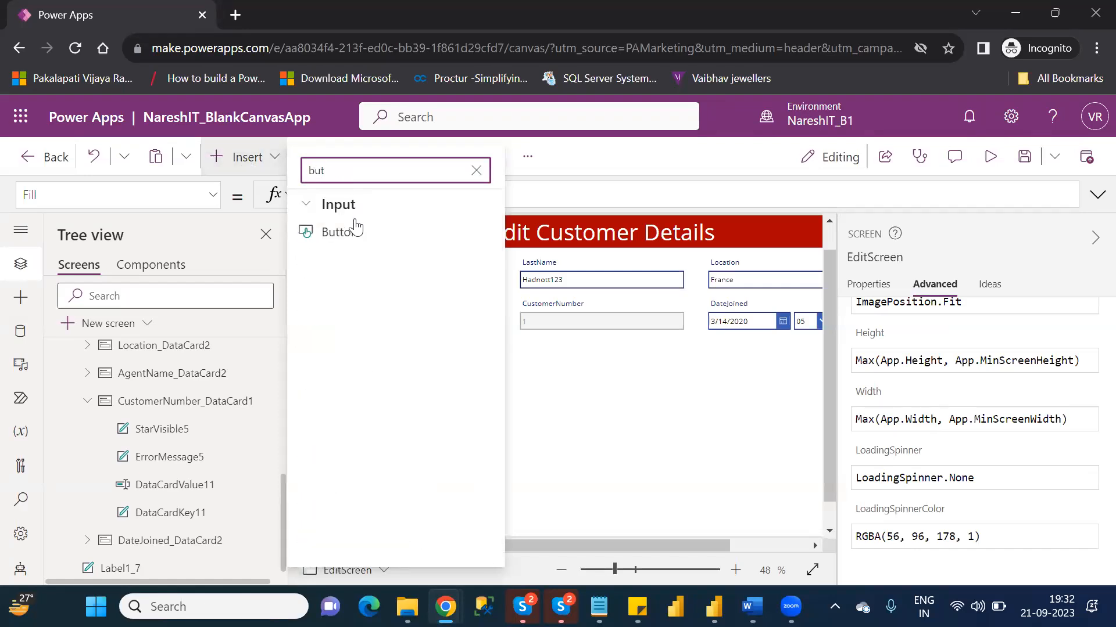
click(356, 234)
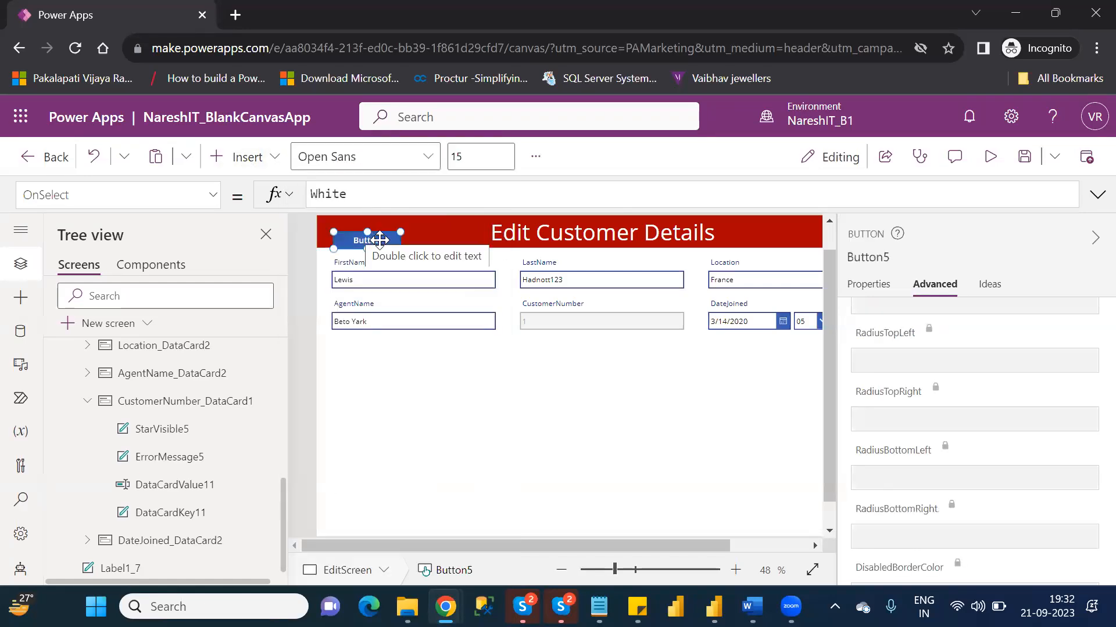
drag(380, 240, 381, 410)
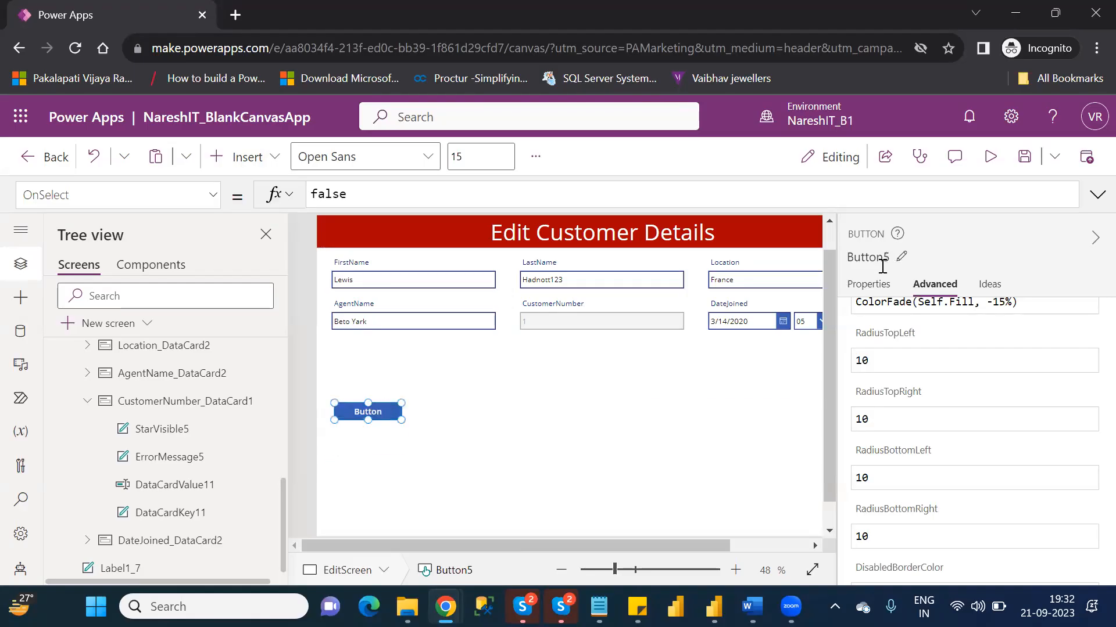
- Set the new button's text to Validate
click(867, 284)
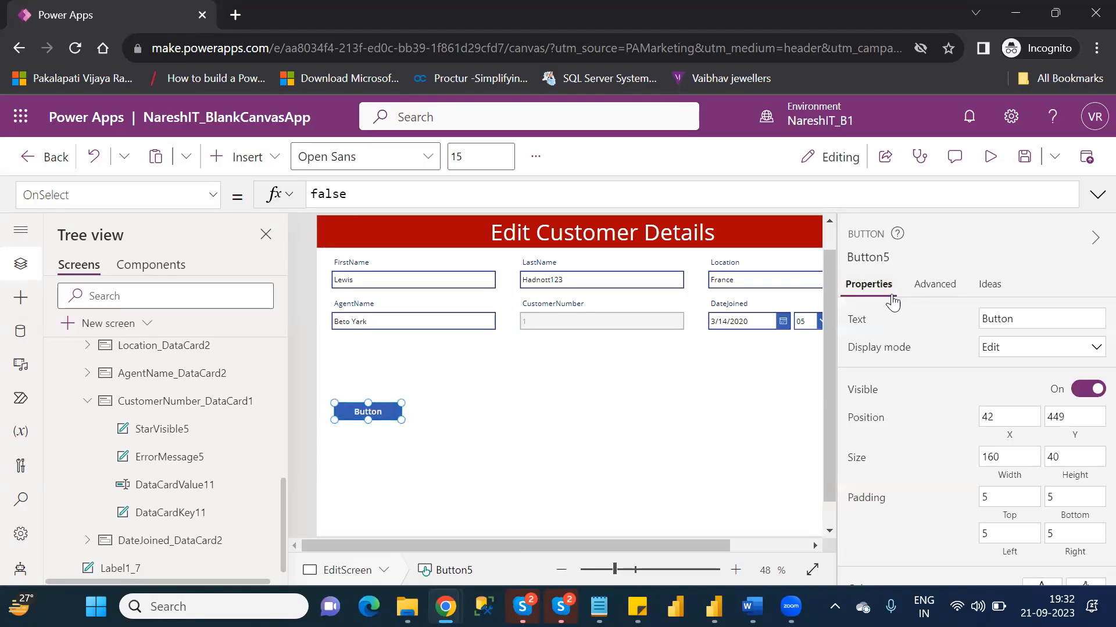
double_click(1009, 323)
text(Validate)
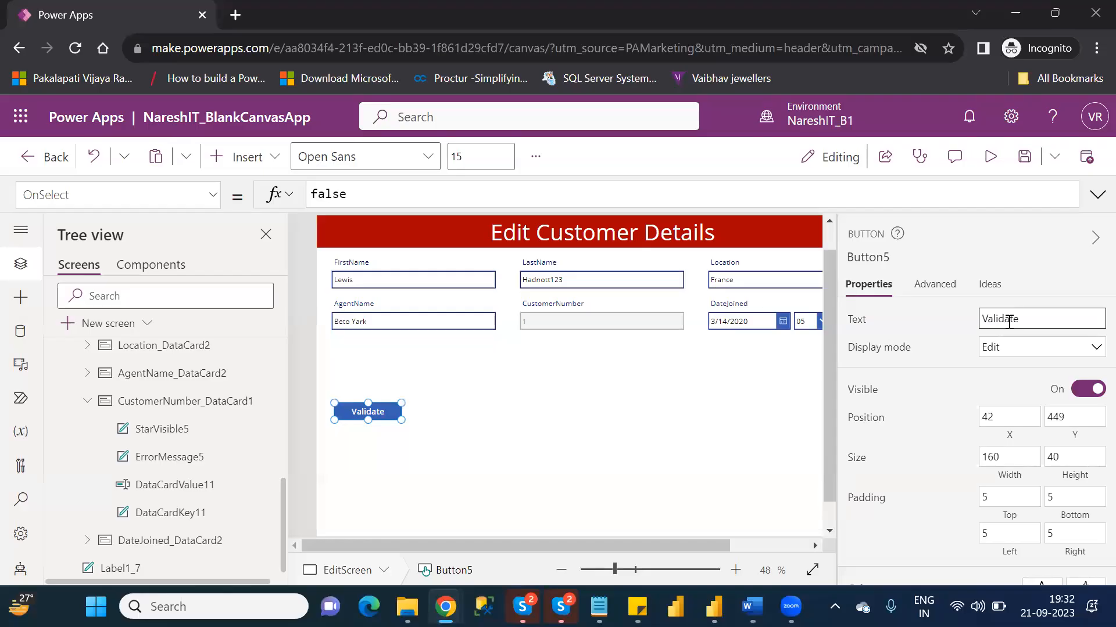
click(438, 405)
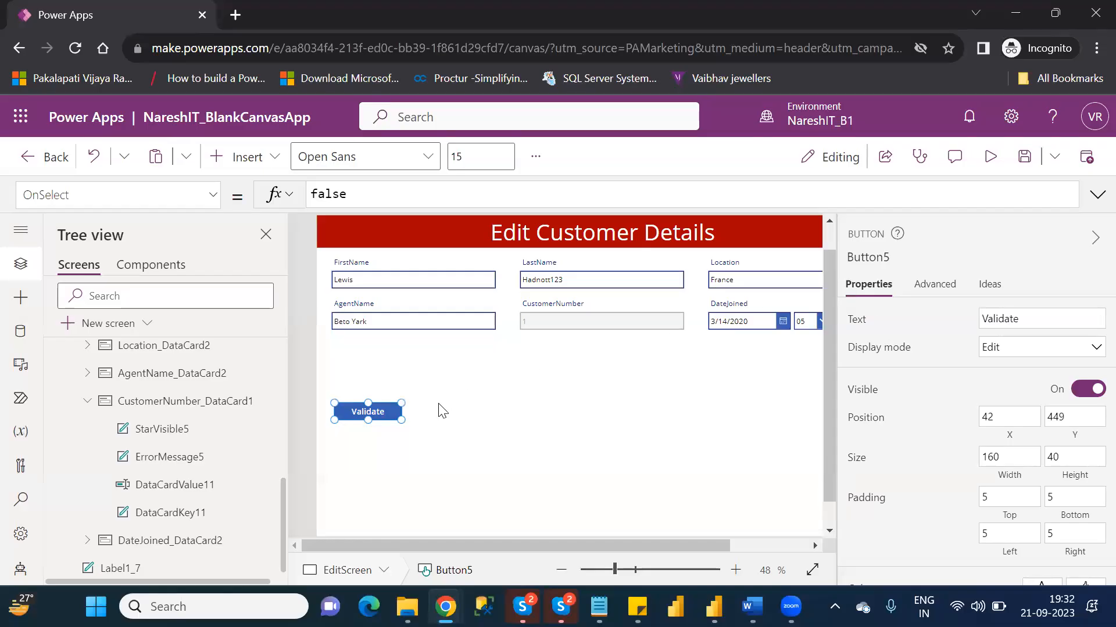
- Set the Validate button's OnSelect formula to SubmitForm(Form1) and move the button further down, clear of the form
click(382, 413)
double_click(329, 193)
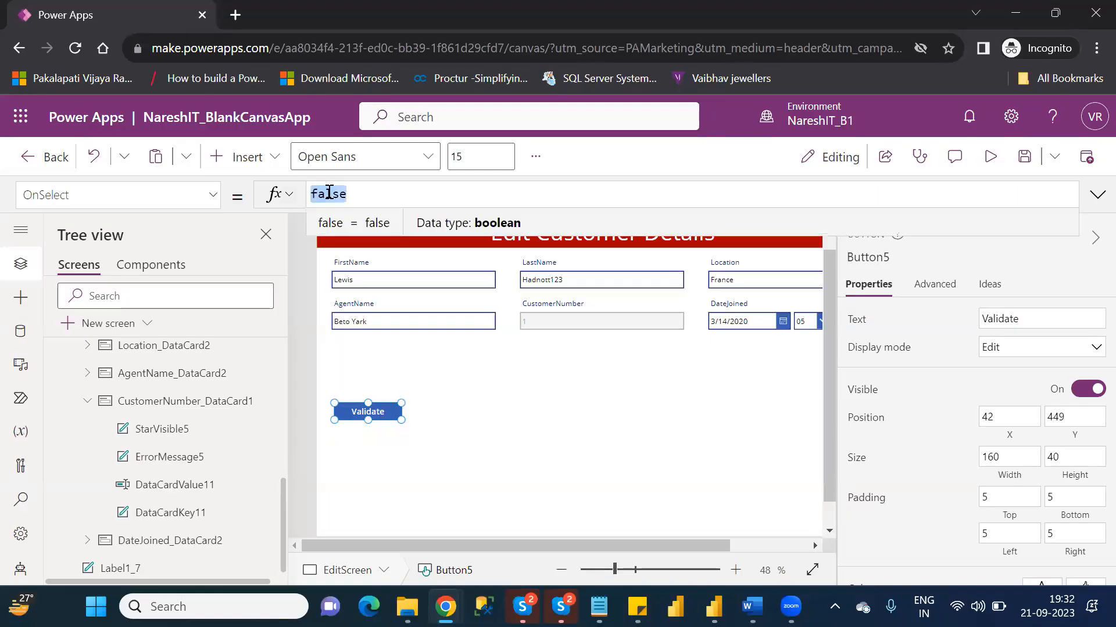
key(BackSpace)
text(s)
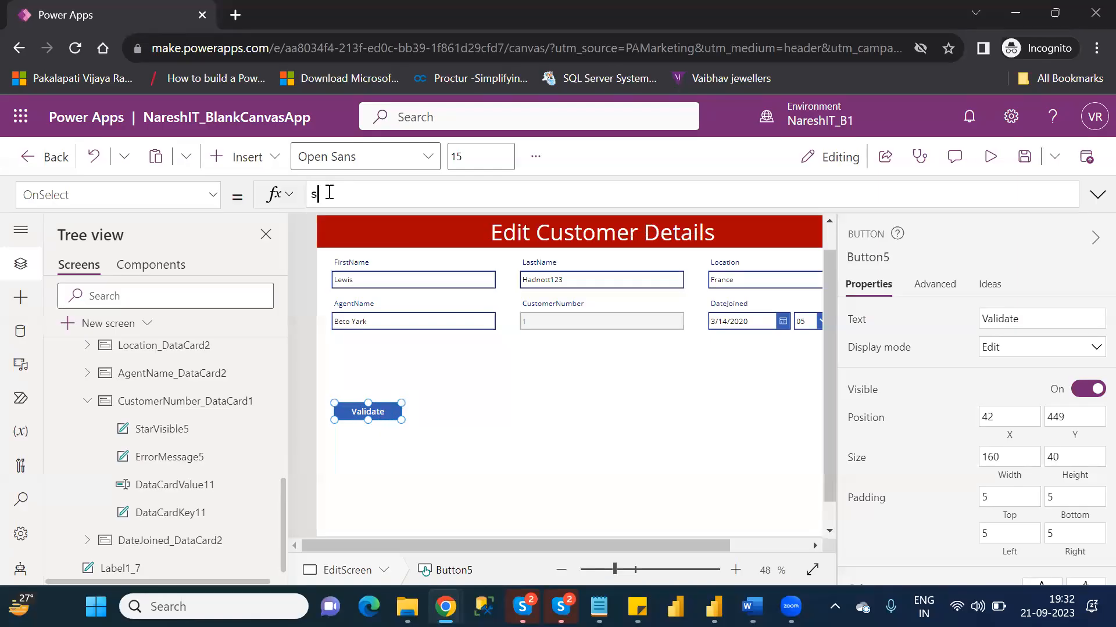
text(ubmit)
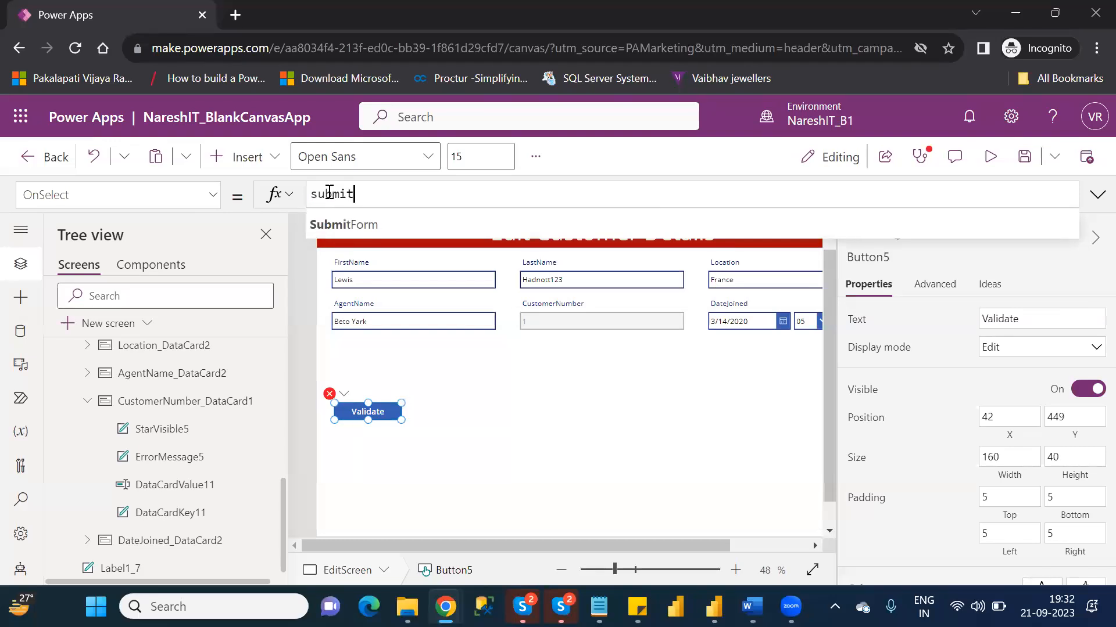
key(Tab)
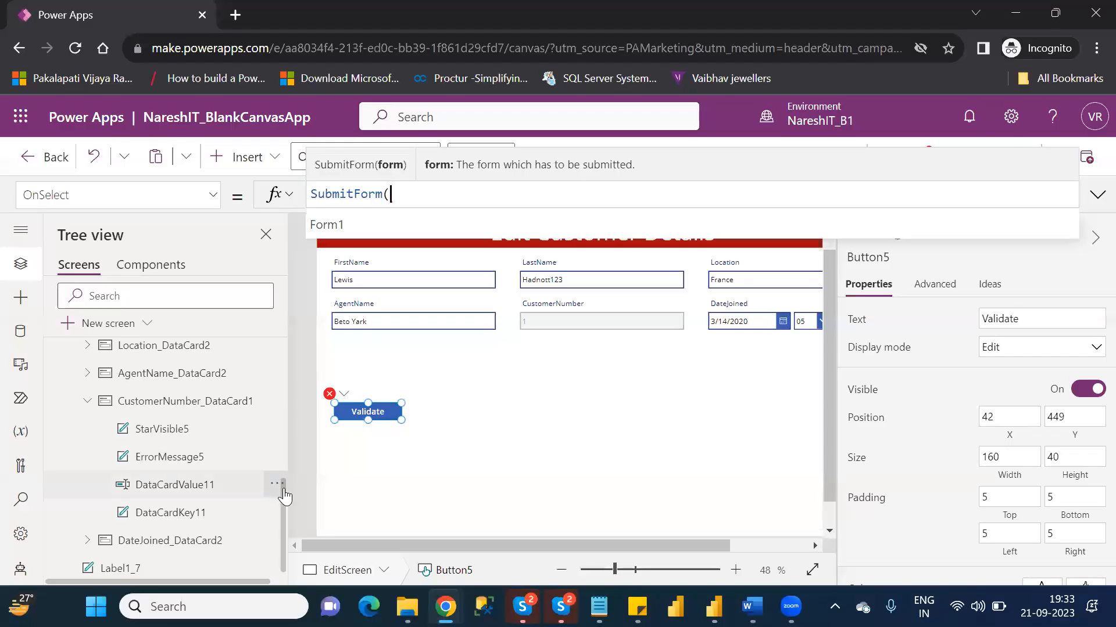
drag(283, 487, 286, 435)
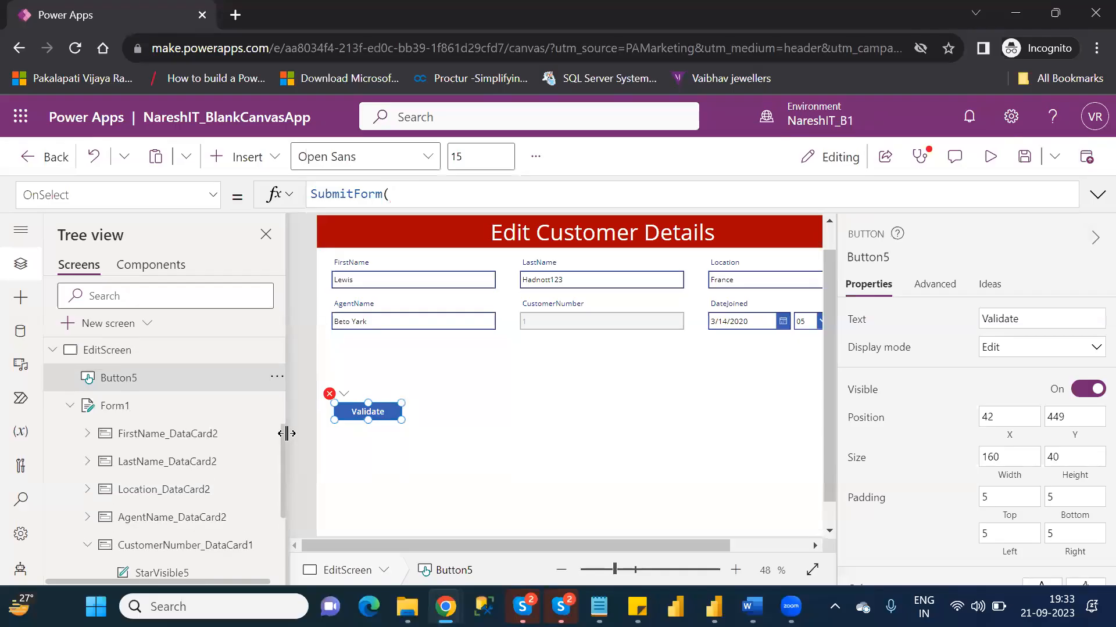
click(447, 196)
text(for)
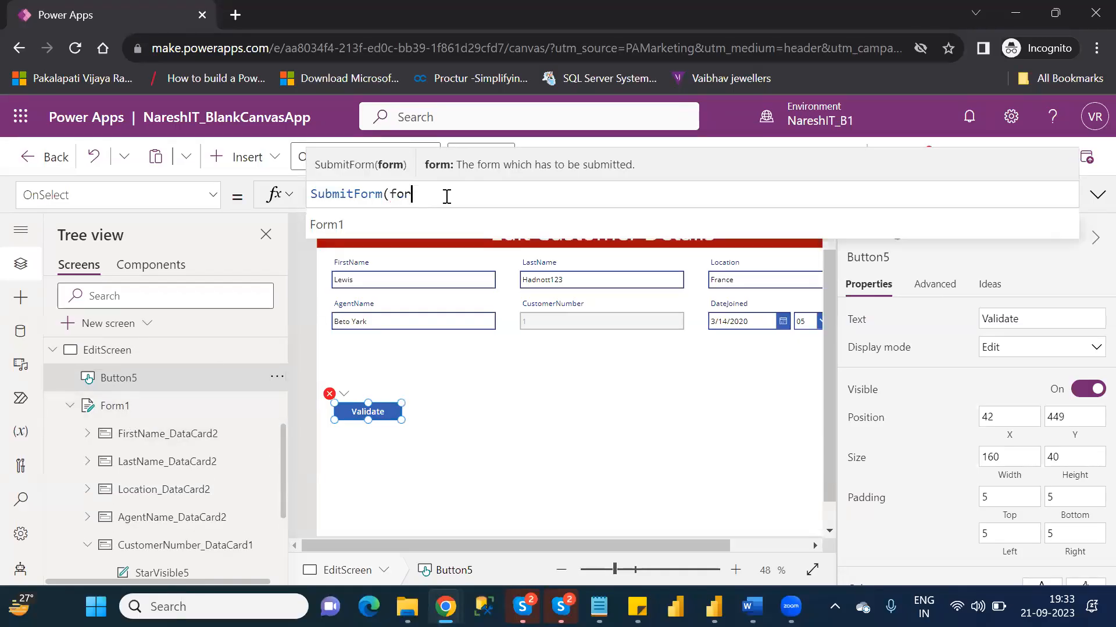
text(m)
key(Down)
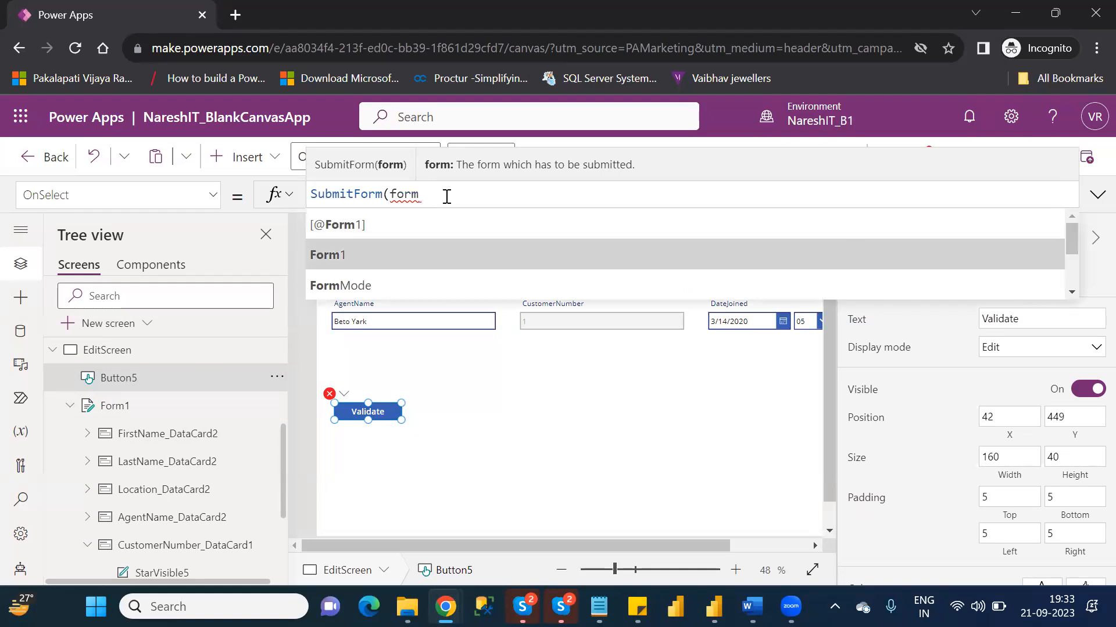
key(Tab)
text())
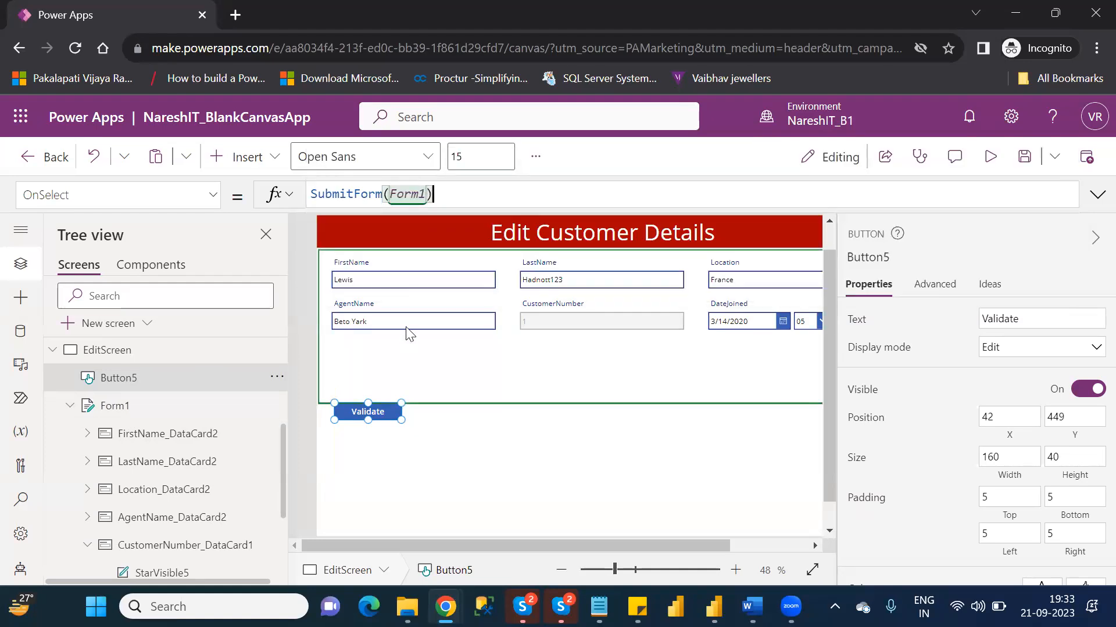
drag(374, 409, 372, 459)
click(494, 416)
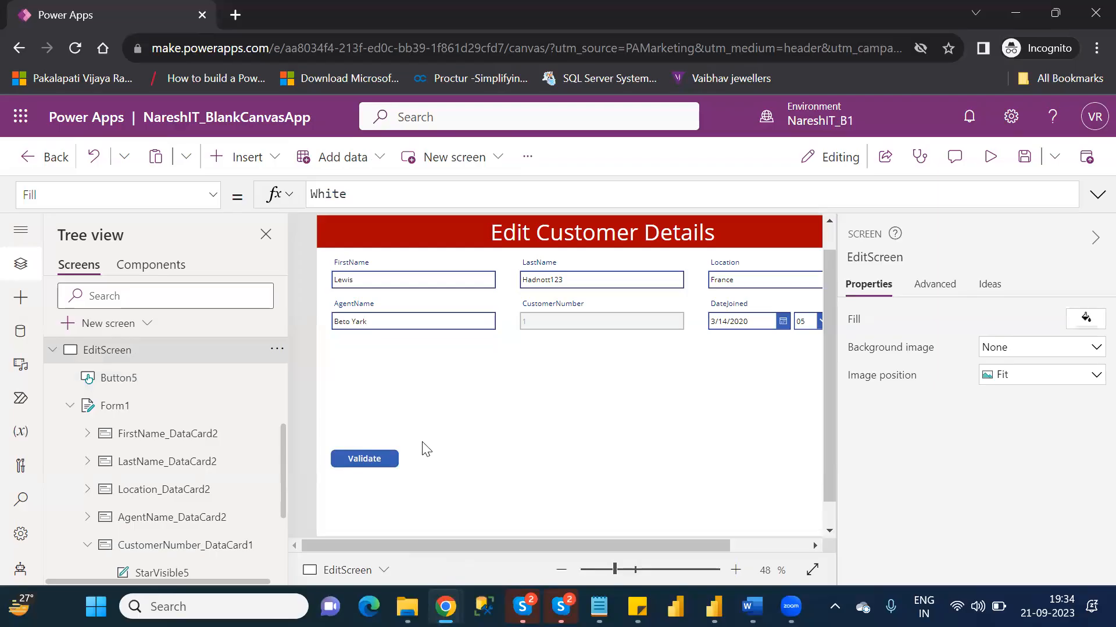
- Preview EditScreen and replace the customer's Location value with Germany
click(992, 158)
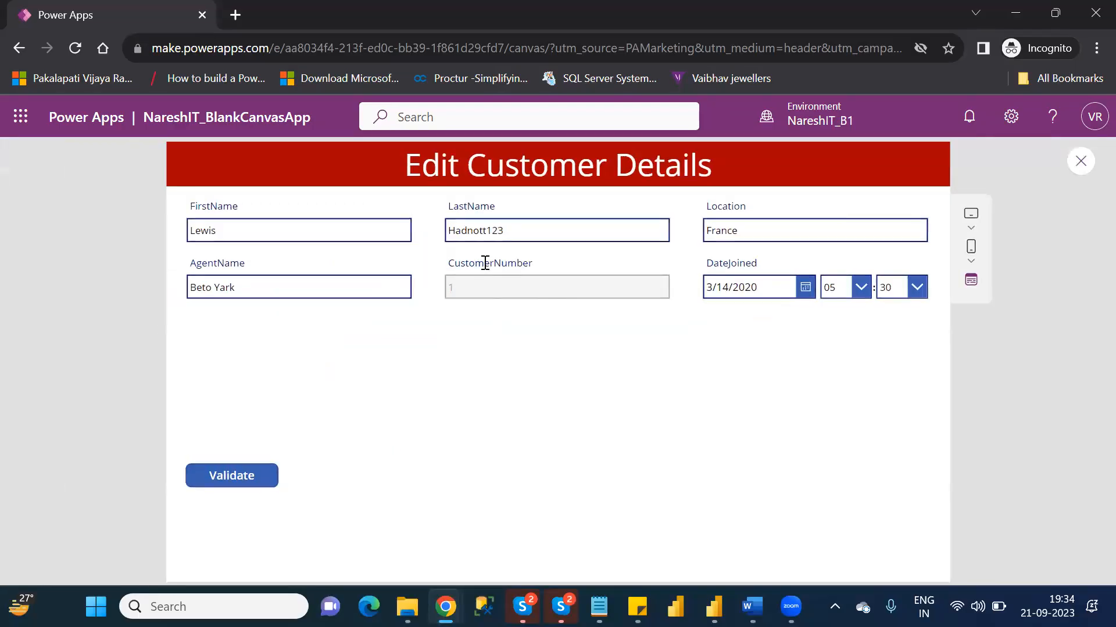
click(451, 235)
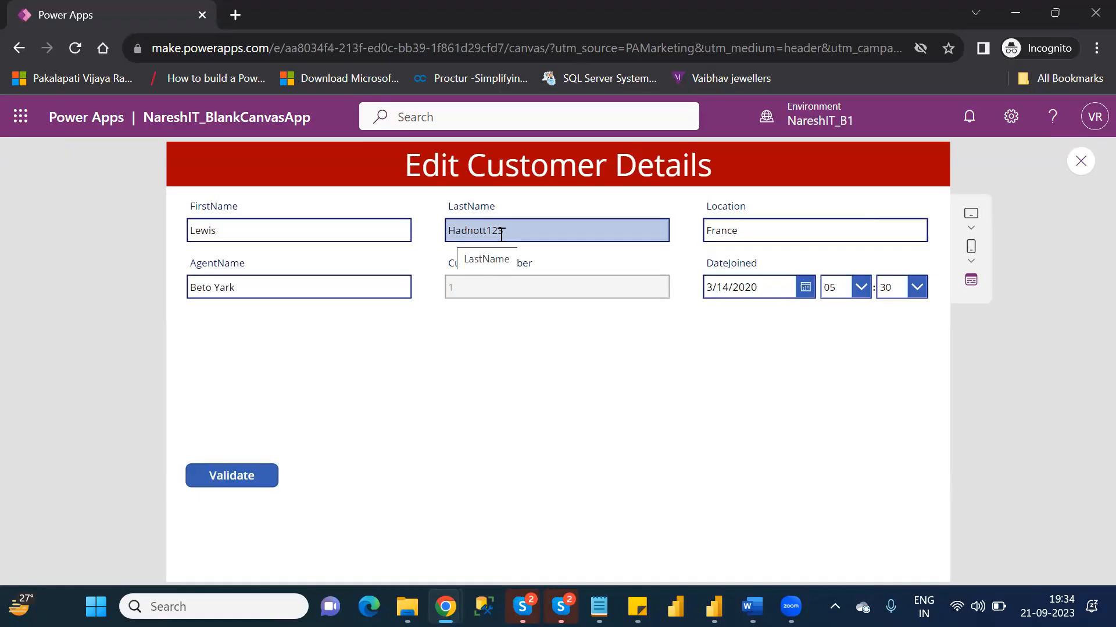
click(504, 233)
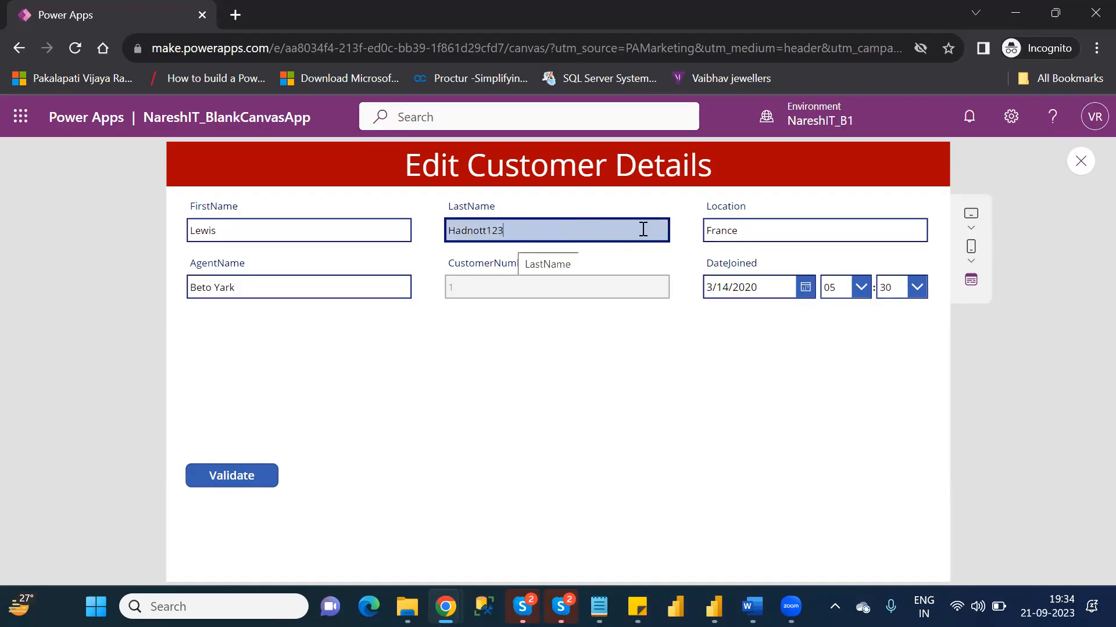
click(767, 234)
key(BackSpace)
key(BackSpace)
key(BackSpace)
key(BackSpace)
key(BackSpace)
key(BackSpace)
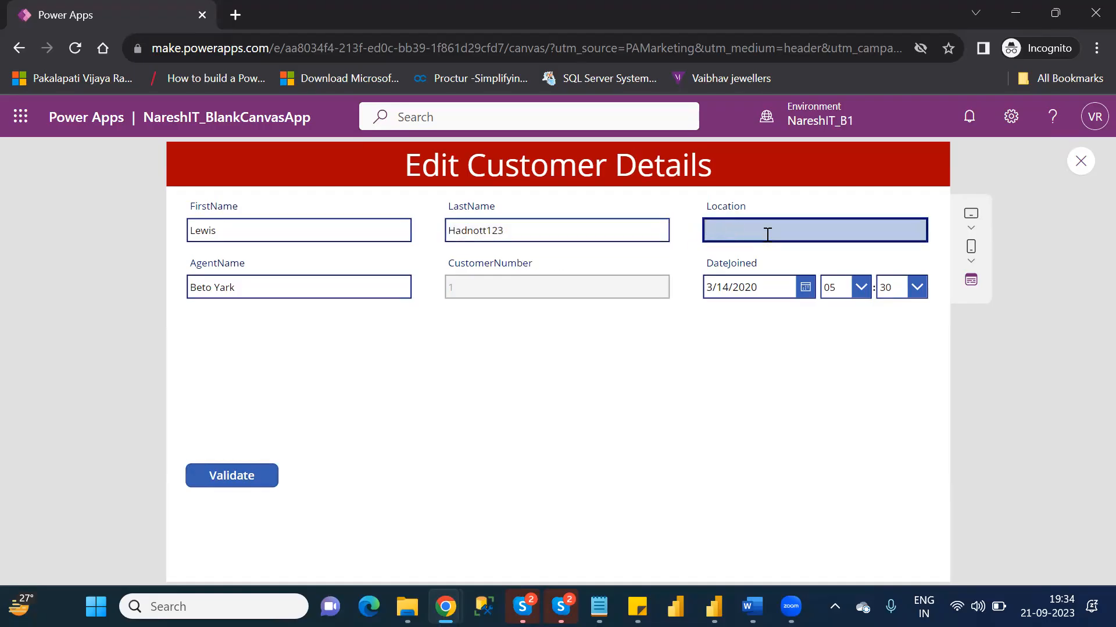
text(Germany)
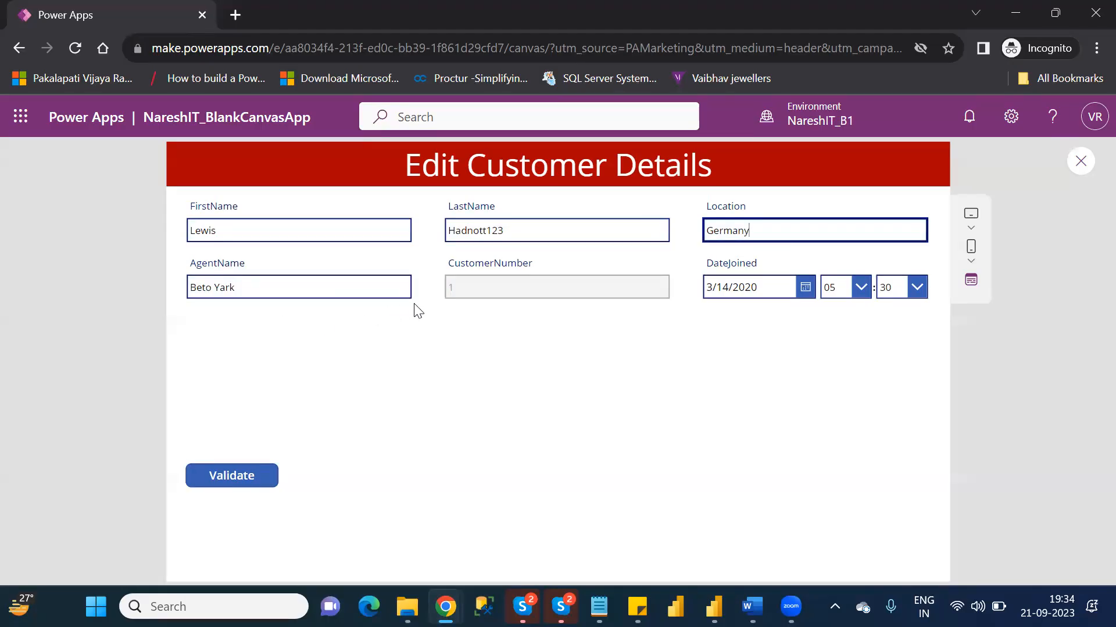
- Submit the edited customer record with the Validate button and return to editing with the tip dismissed
click(240, 479)
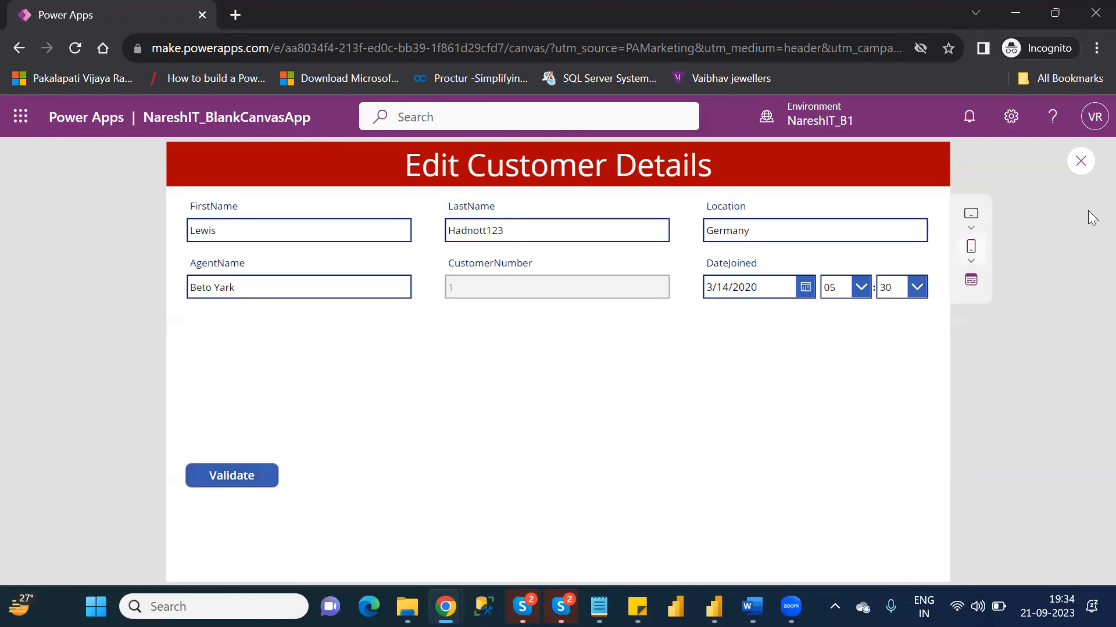
click(1082, 161)
click(730, 428)
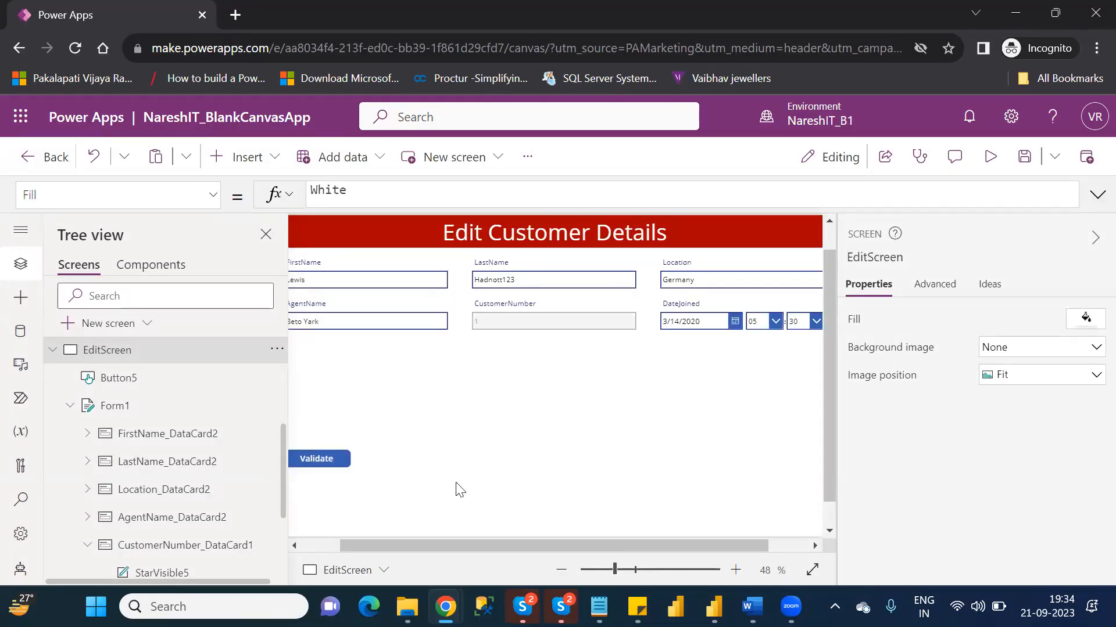
- Append Notify("Successfully Updated") to the Validate button's OnSelect formula, after SubmitForm(Form1) and a semicolon
click(320, 460)
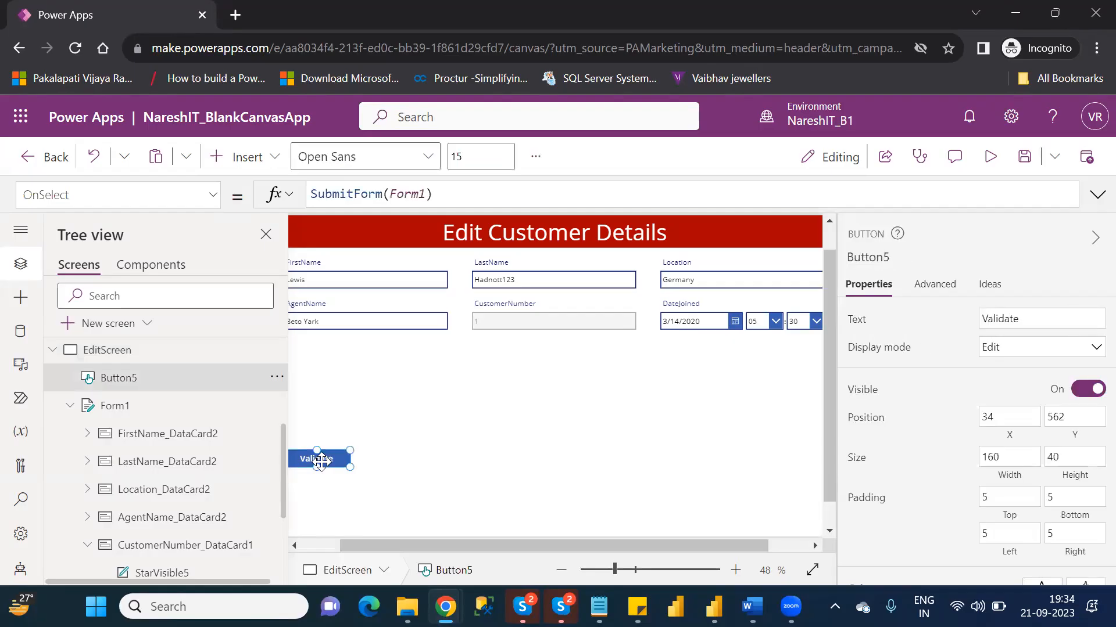
click(451, 204)
text(;)
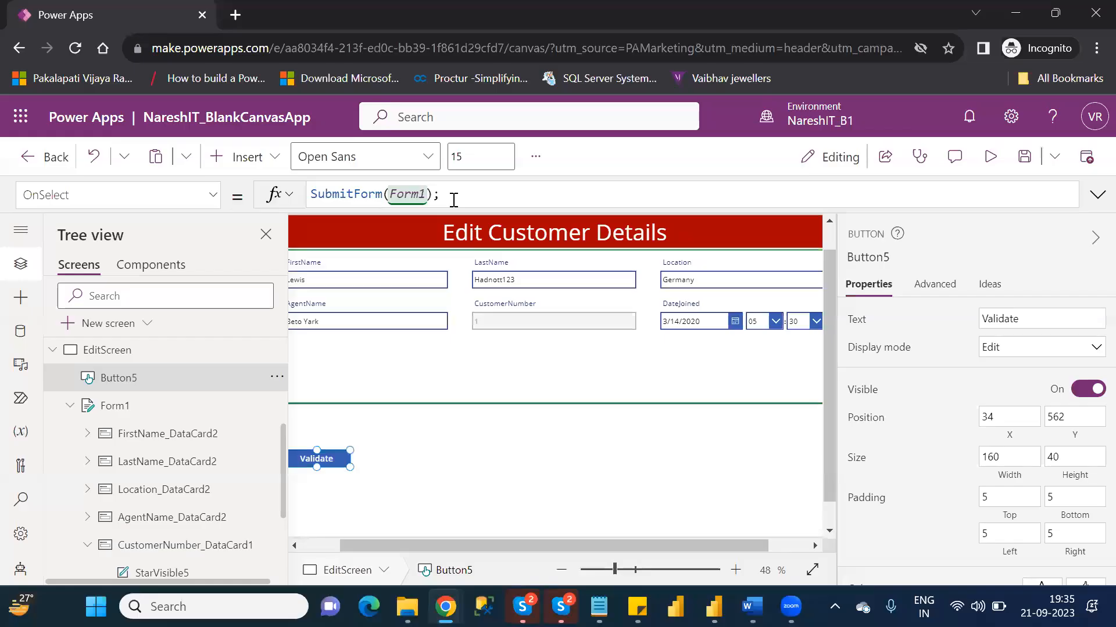
text(Not)
key(Down)
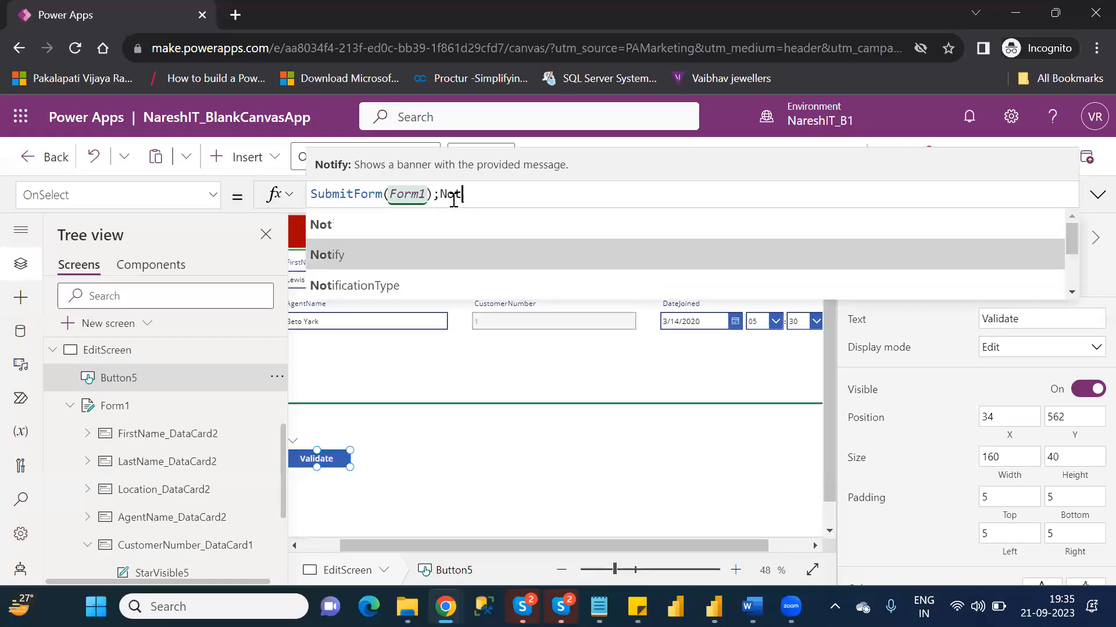
key(Tab)
text(")
text(Suc)
text(cessfull)
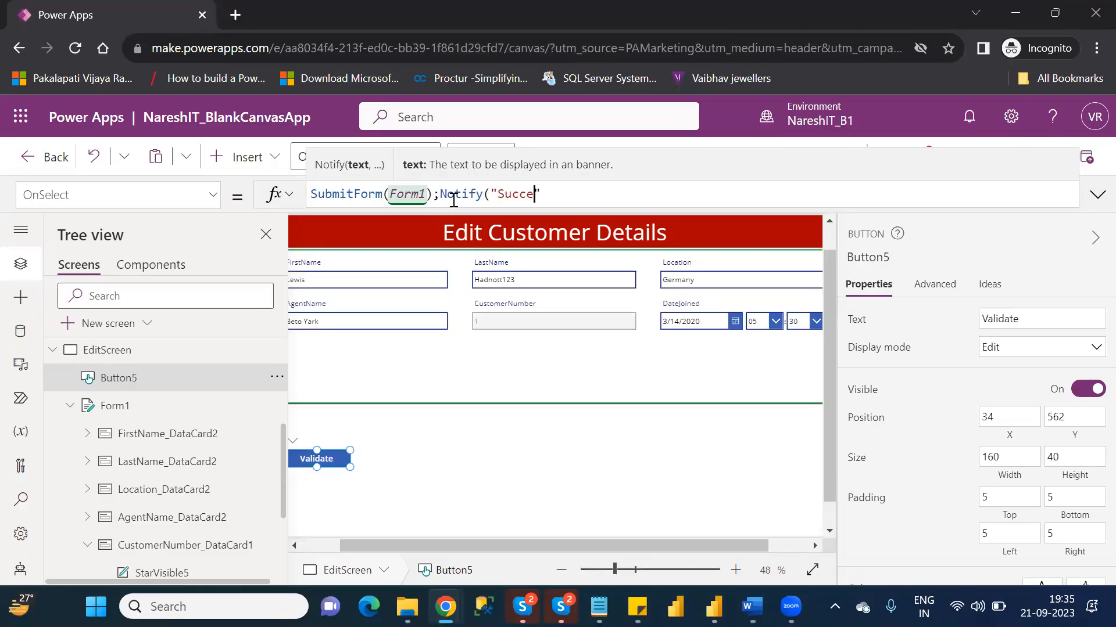
text(y Updated")
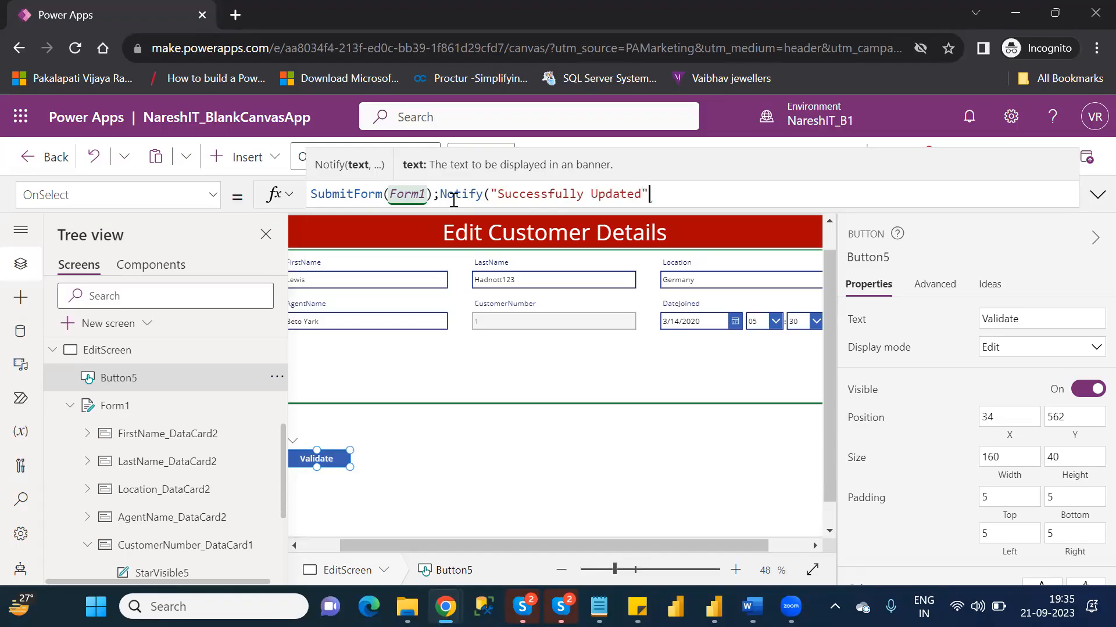
text())
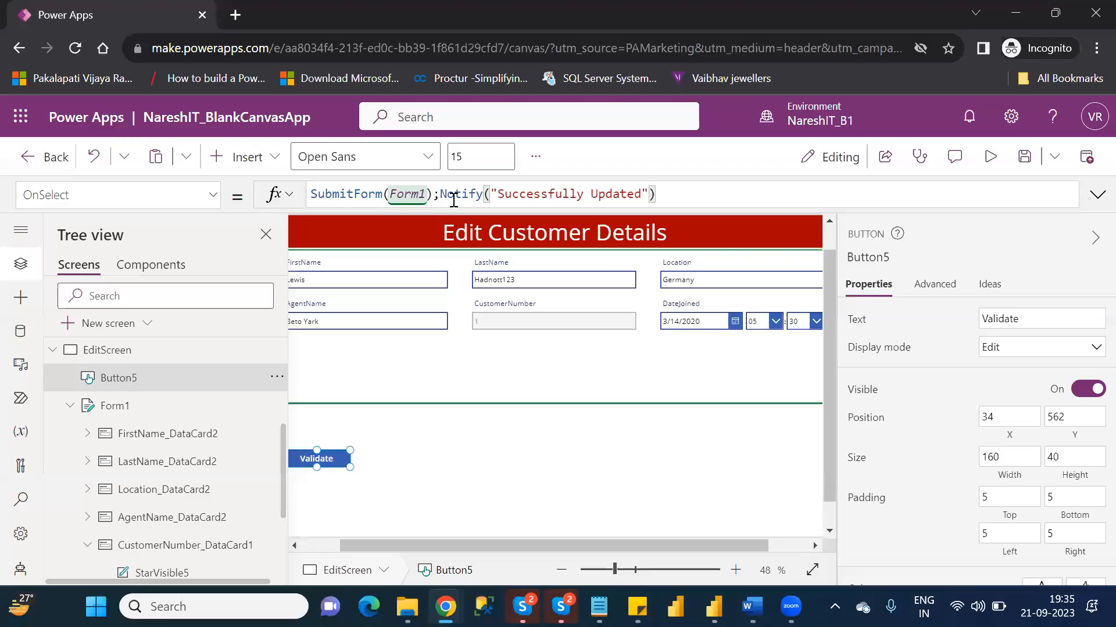
click(565, 493)
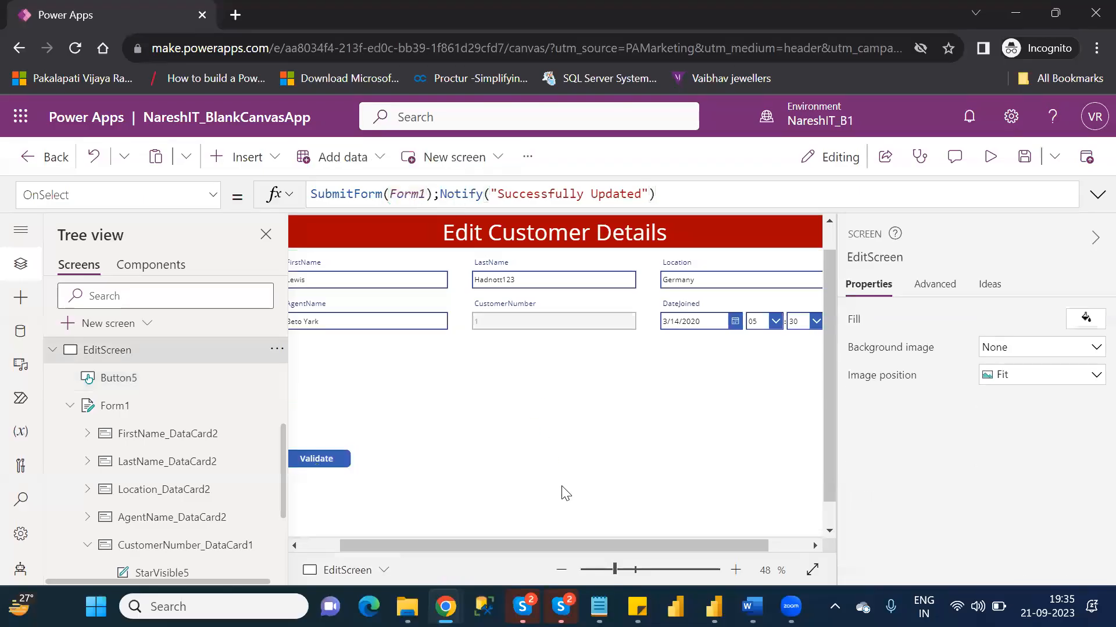
- Preview EditScreen, test the Validate button, and return to editing with the notification and tip dismissed
click(985, 168)
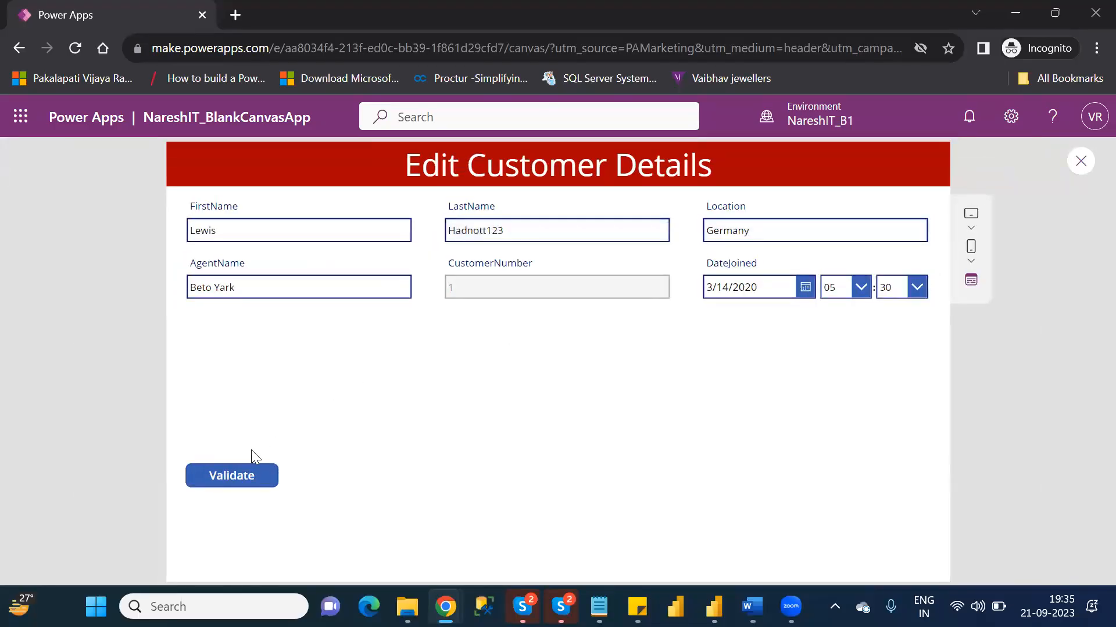
click(230, 480)
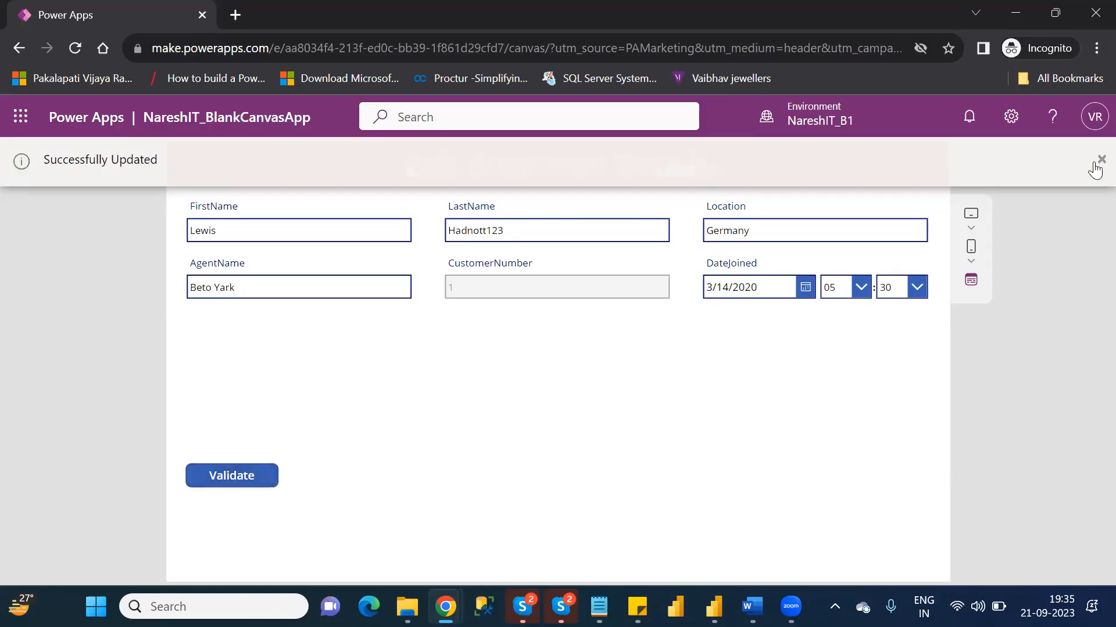
click(1096, 166)
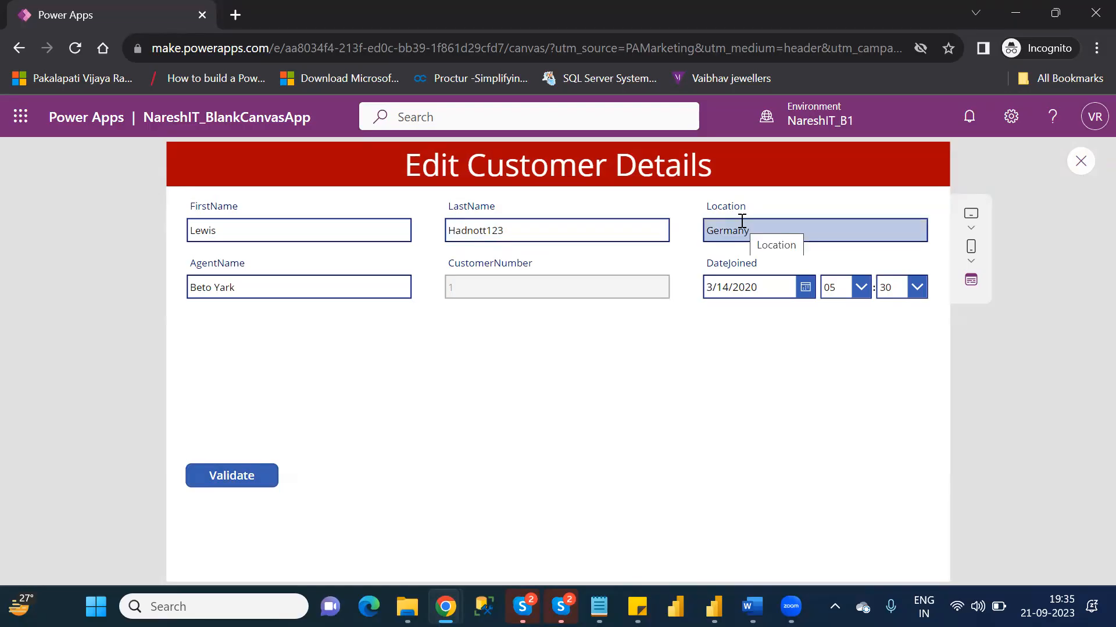
click(1082, 161)
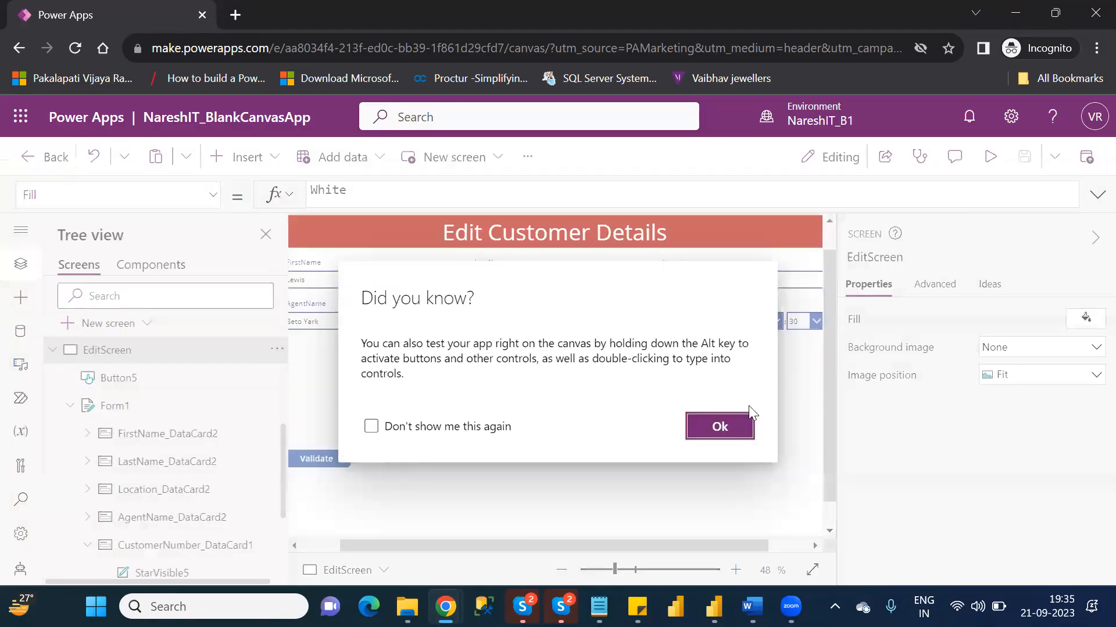
click(720, 428)
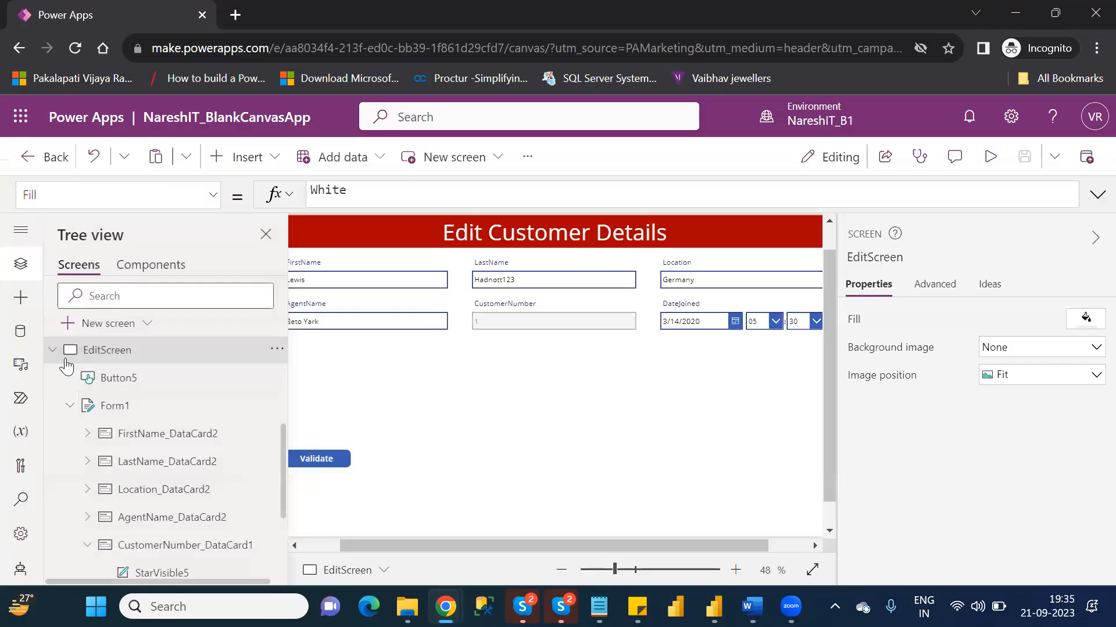
- Collapse EditScreen in the tree and review the customer's information on DetailScreen and BrowseScreen
click(56, 352)
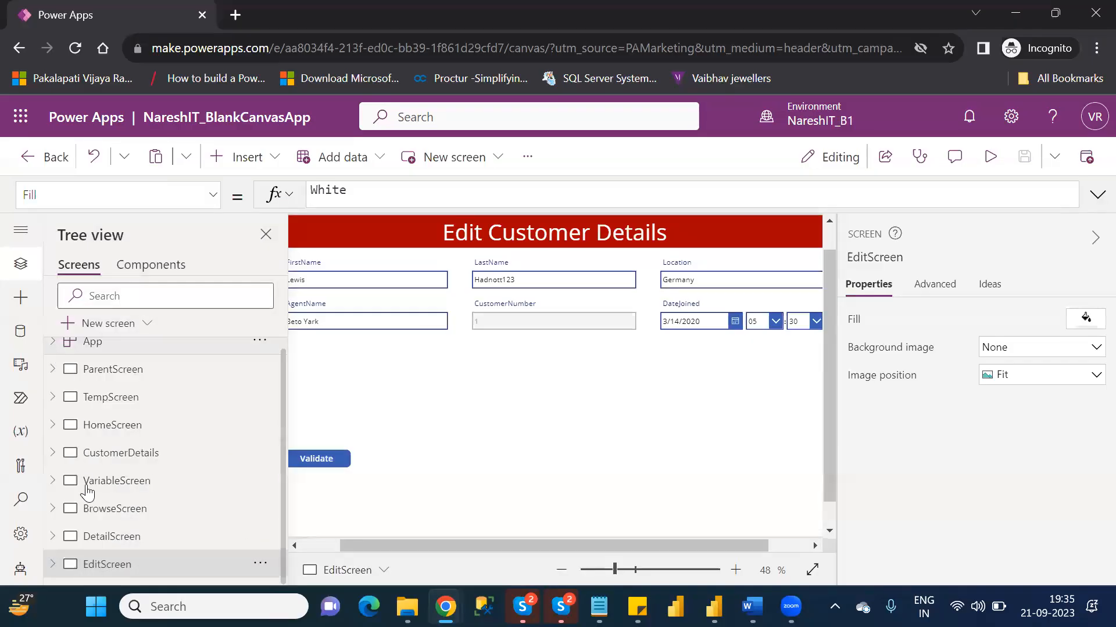
click(100, 537)
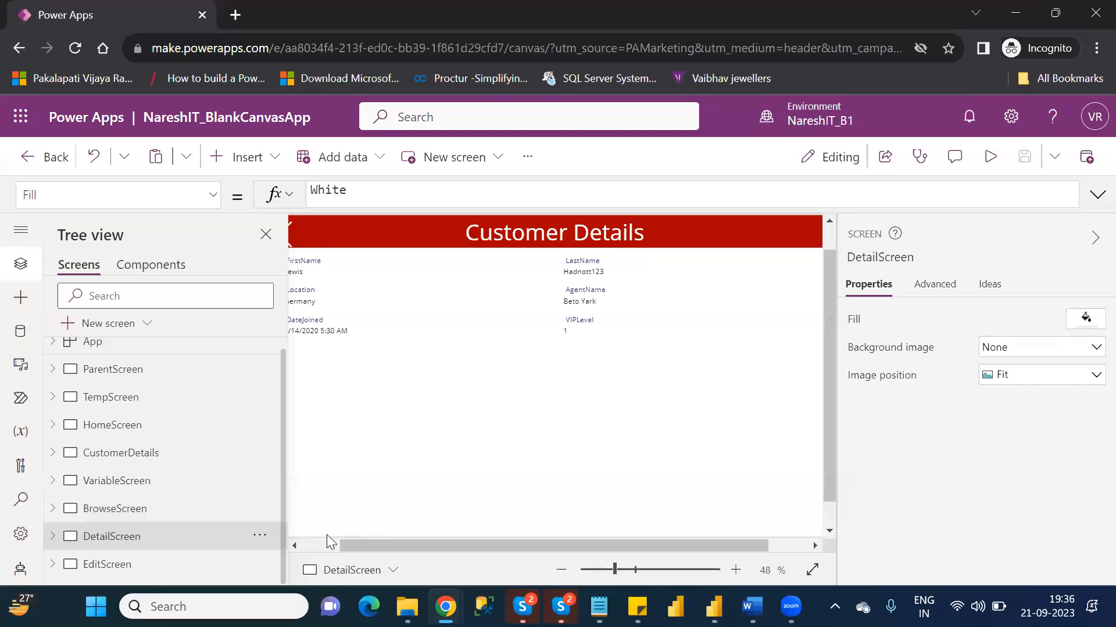
click(308, 542)
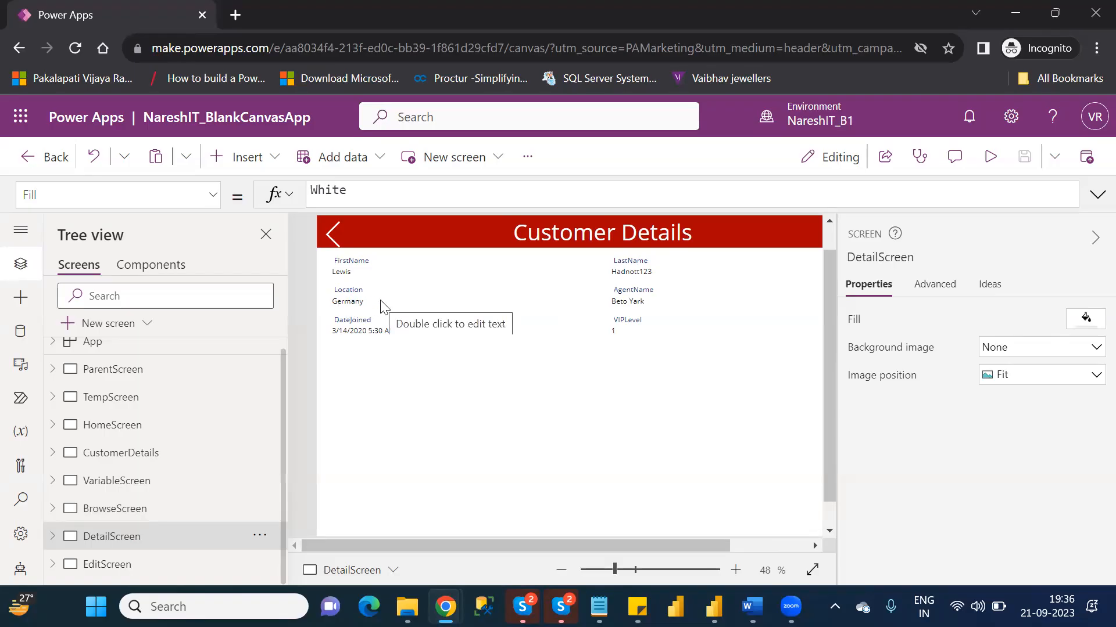
click(114, 509)
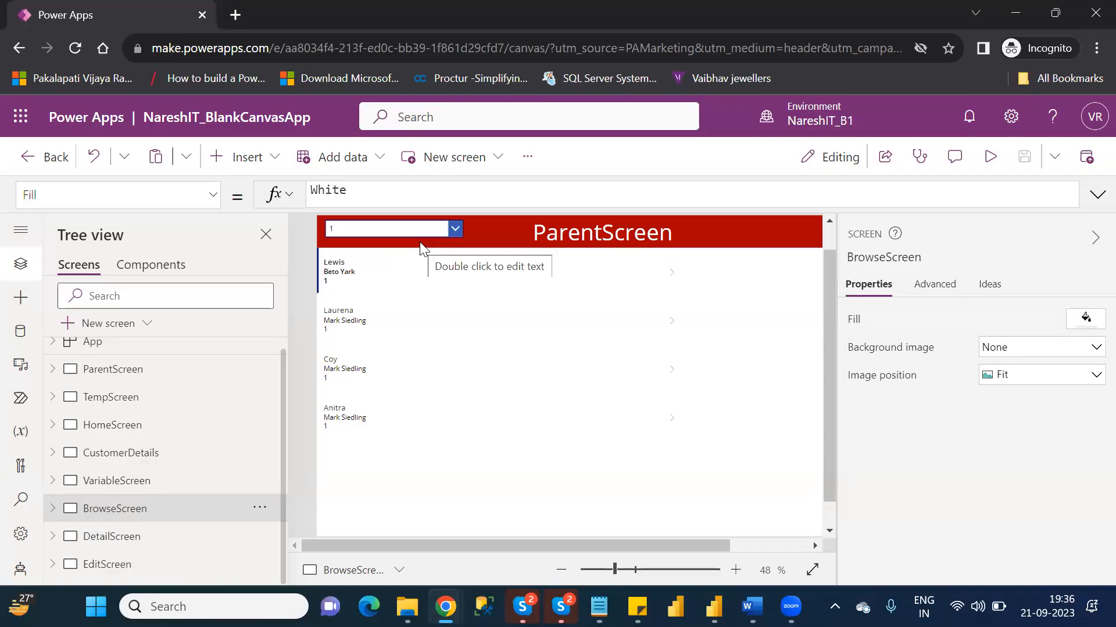
click(99, 542)
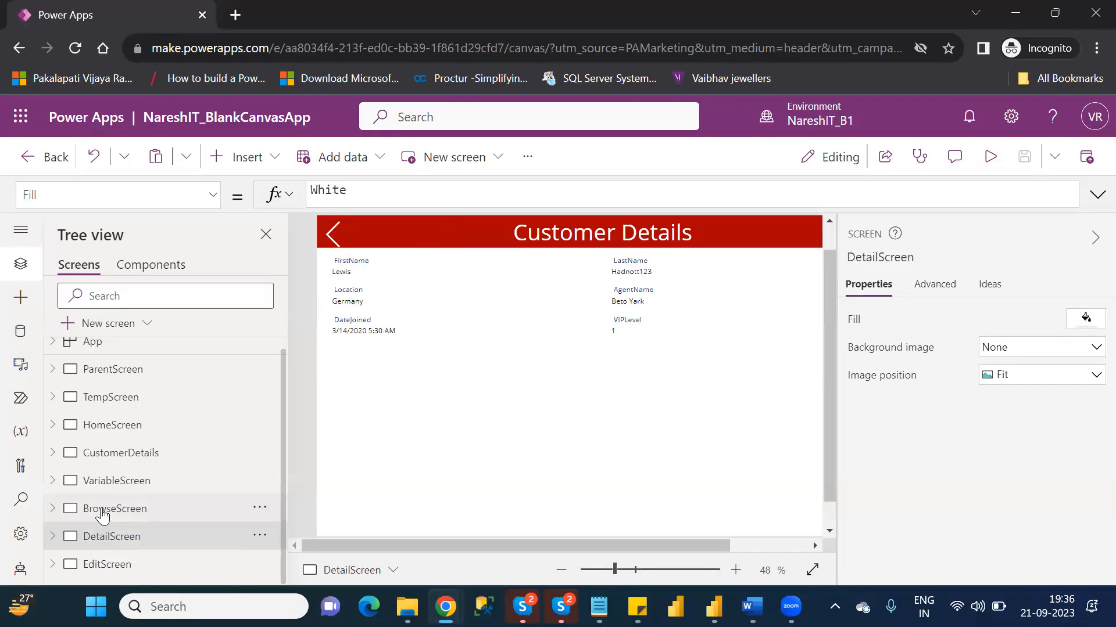
- On BrowseScreen, begin the gallery title label's Text formula with Concatenate(ThisItem.FirstName
click(103, 515)
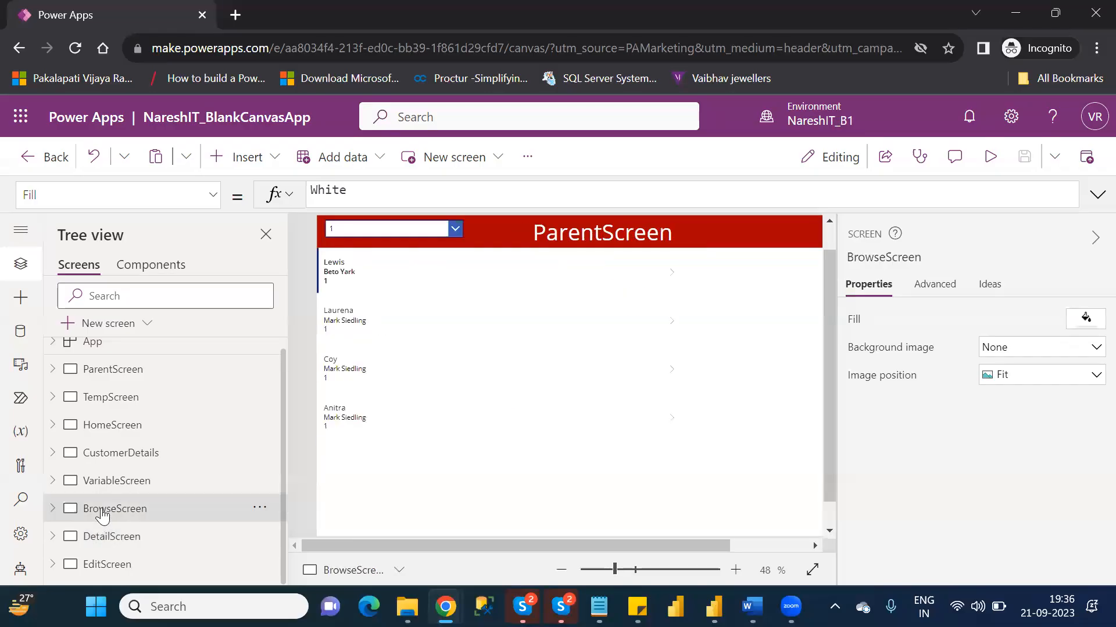
click(347, 273)
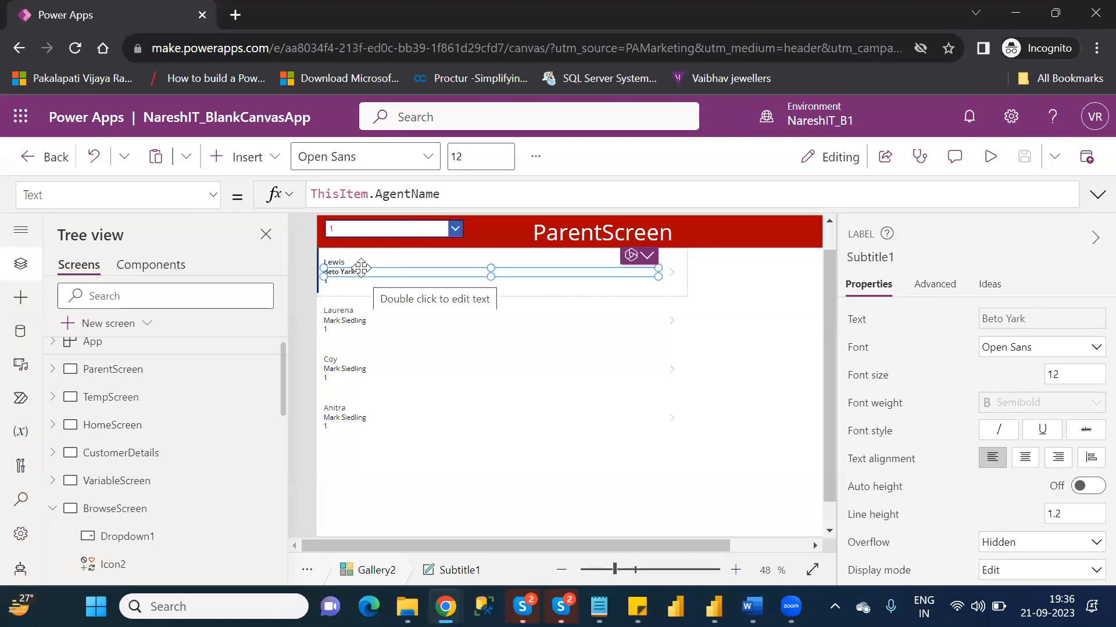
click(359, 266)
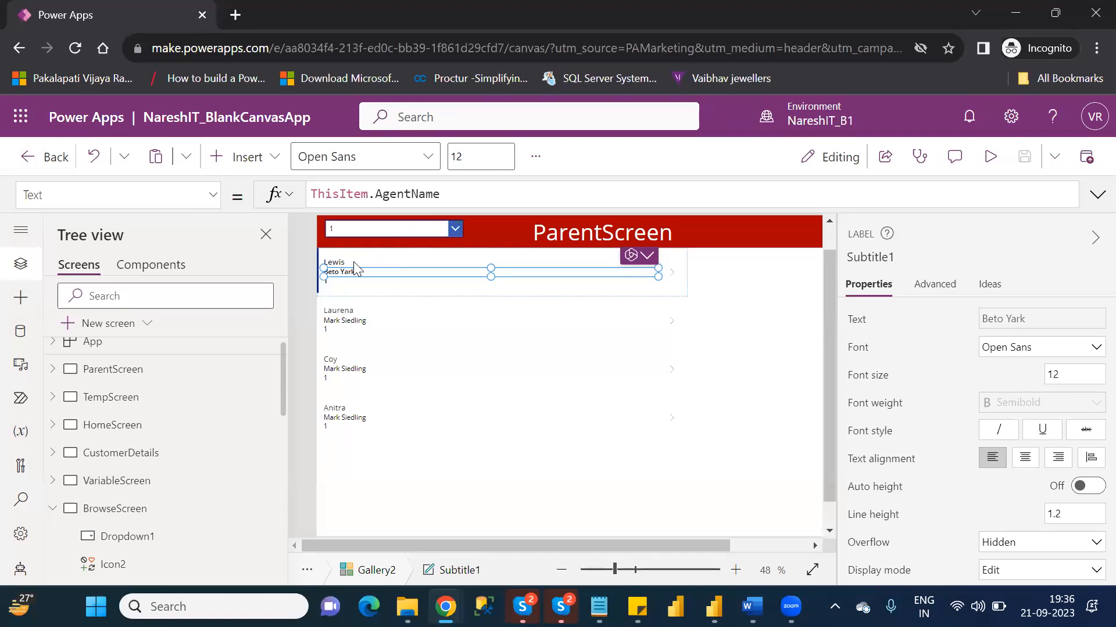
click(354, 261)
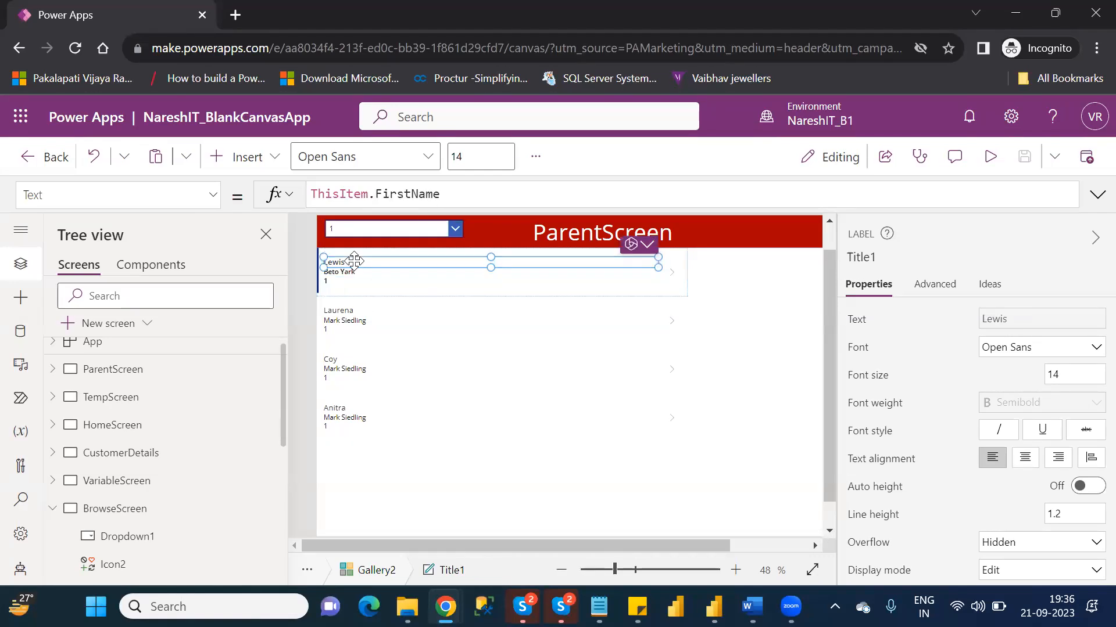
click(312, 191)
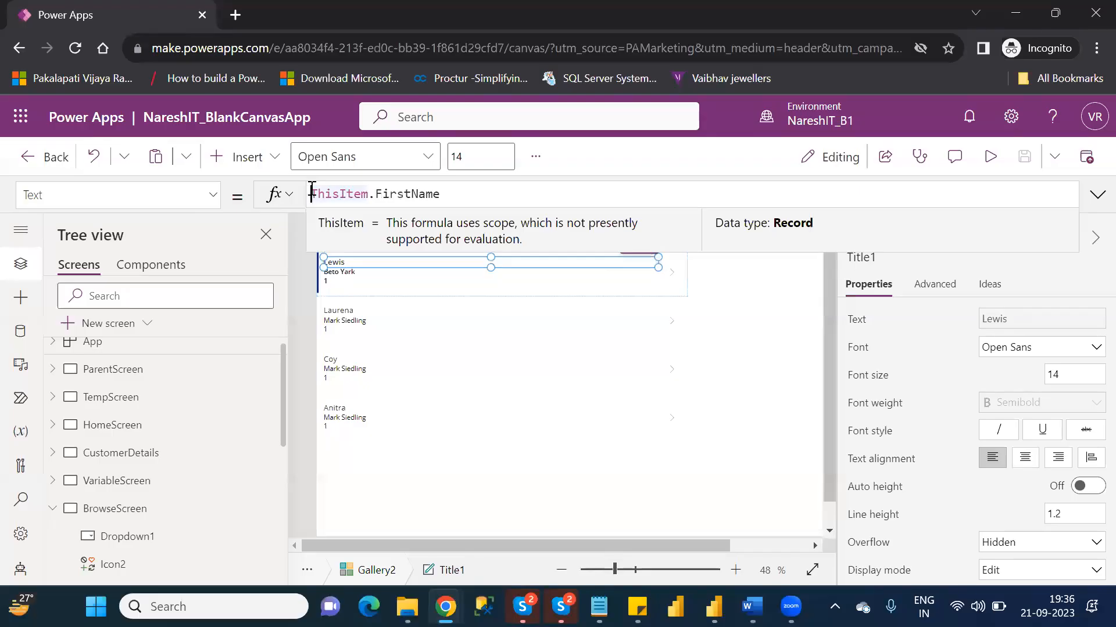
text(Concat)
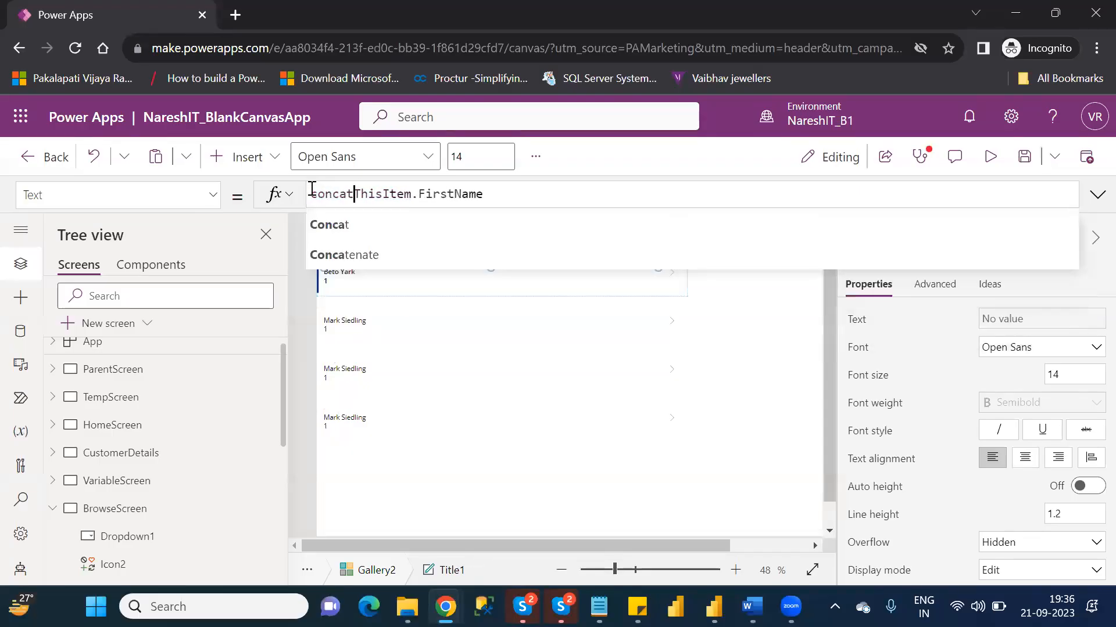
key(Down)
key(Tab)
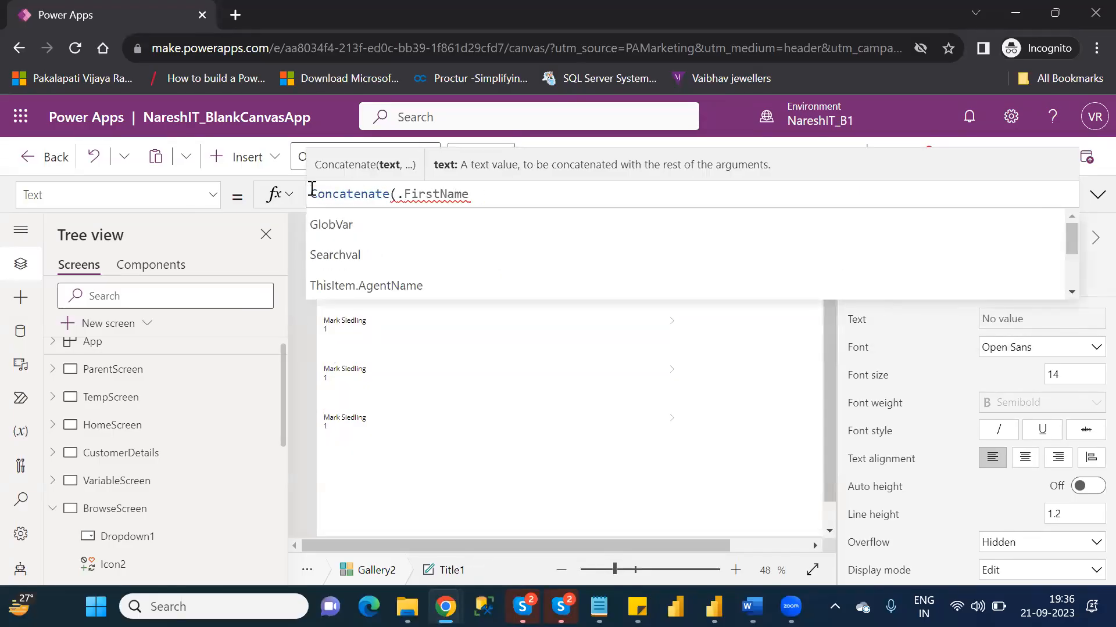
key(Down)
key(Down)
key(Down)
key(Down)
key(Down)
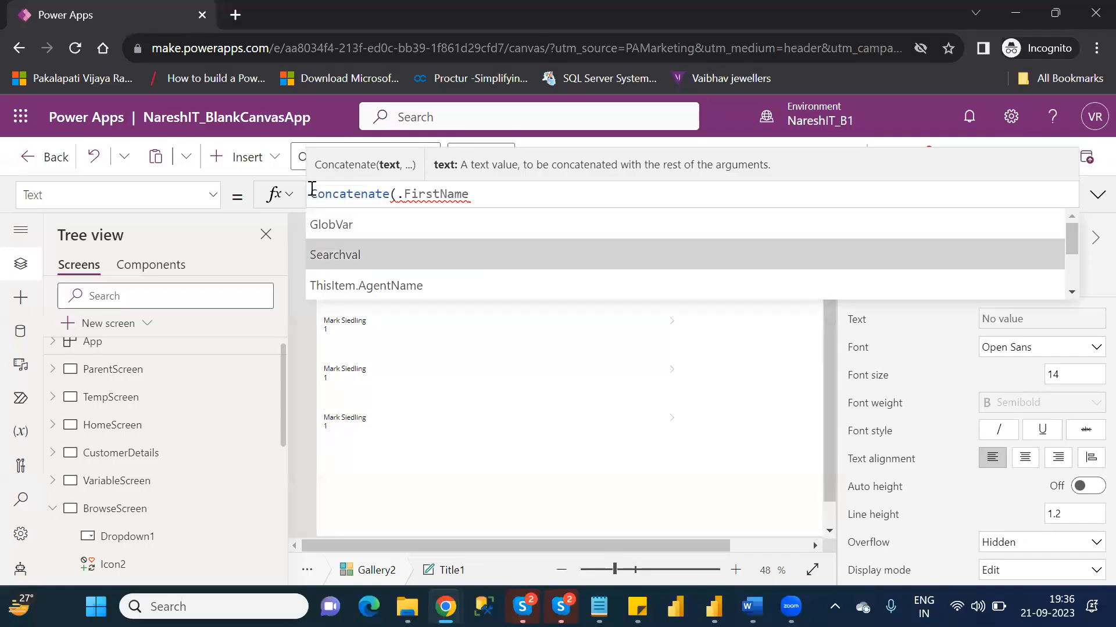
key(Down)
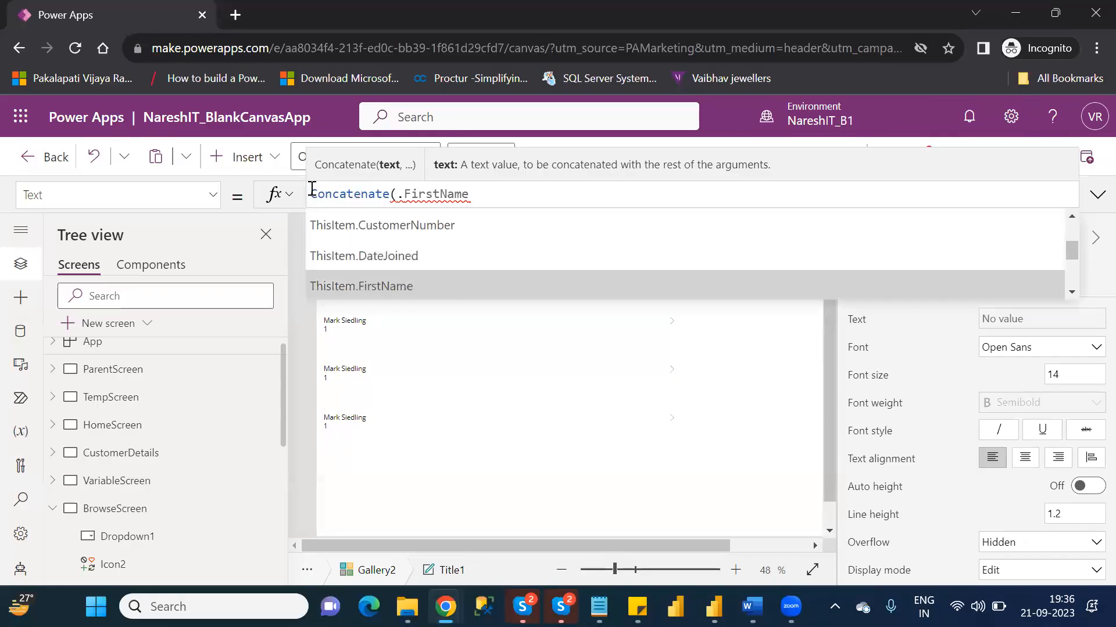
key(Tab)
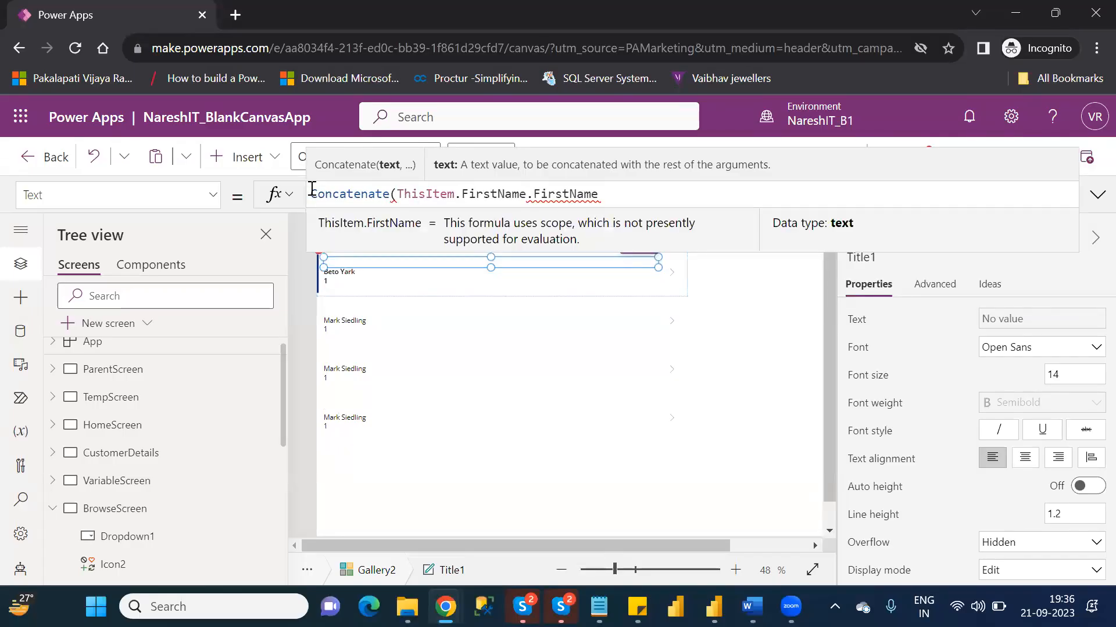
- Complete the title's Concatenate formula with a two-space separator and ThisItem.LastName, removing the leftover .FirstName text
text(,")
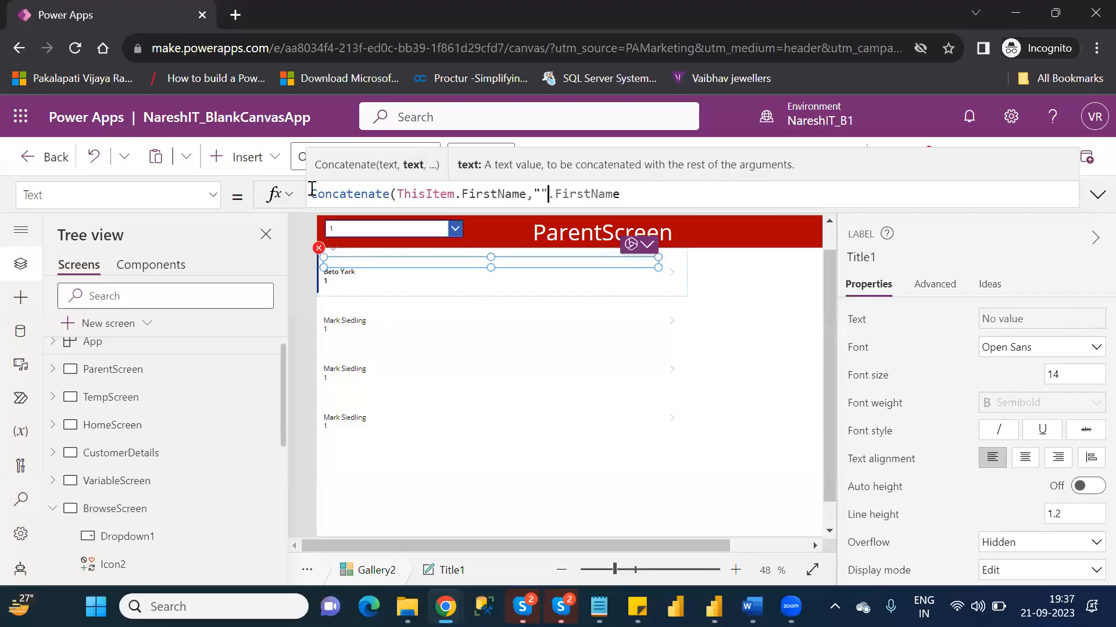
text(  ")
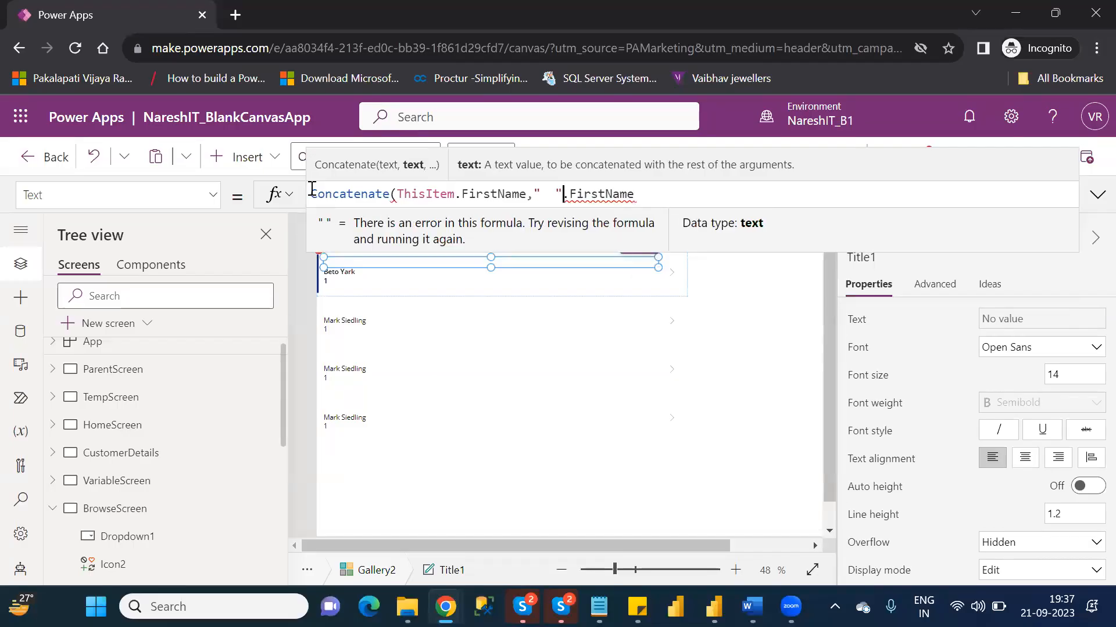
text(,)
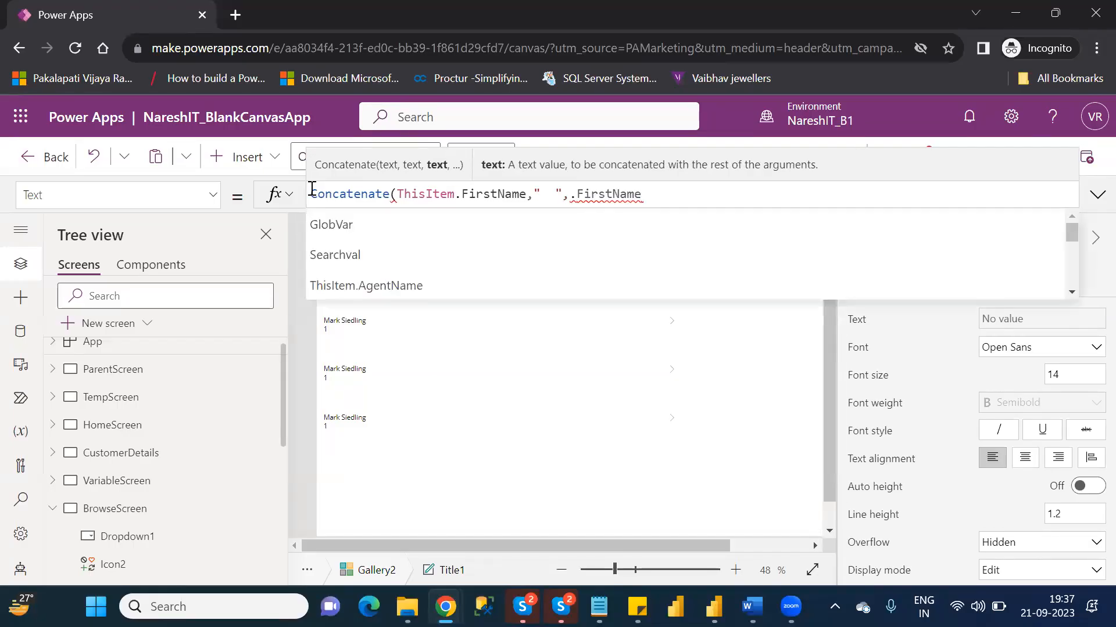
key(Down)
key(Down)
key(Down)
key(Down)
key(Down)
key(Down)
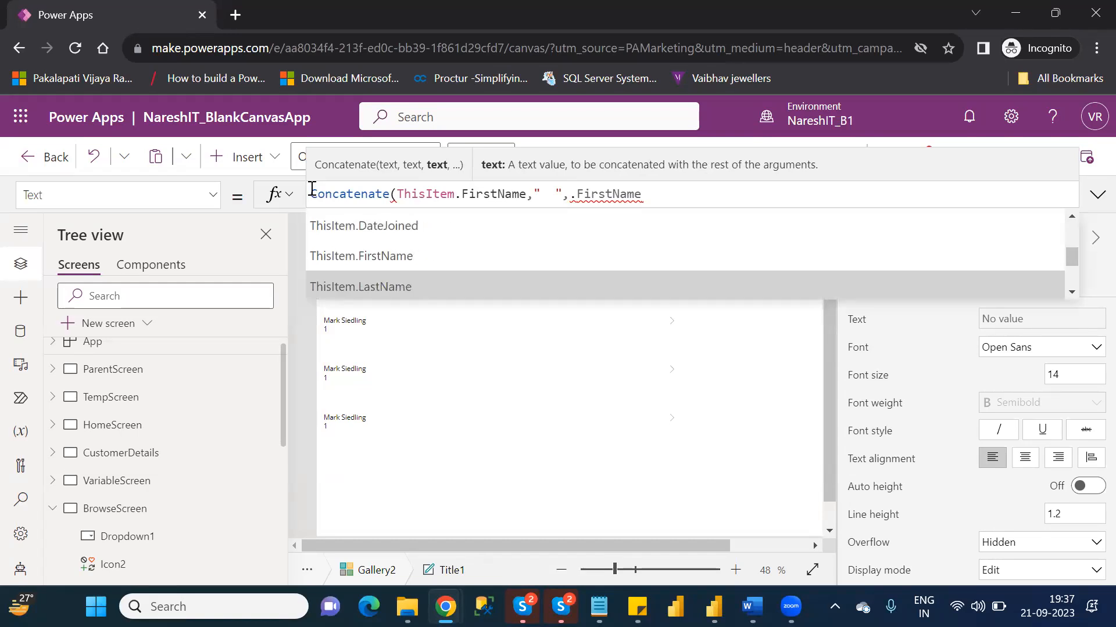
key(Tab)
key(Delete)
key(Delete)
key(Delete)
key(Delete)
key(Delete)
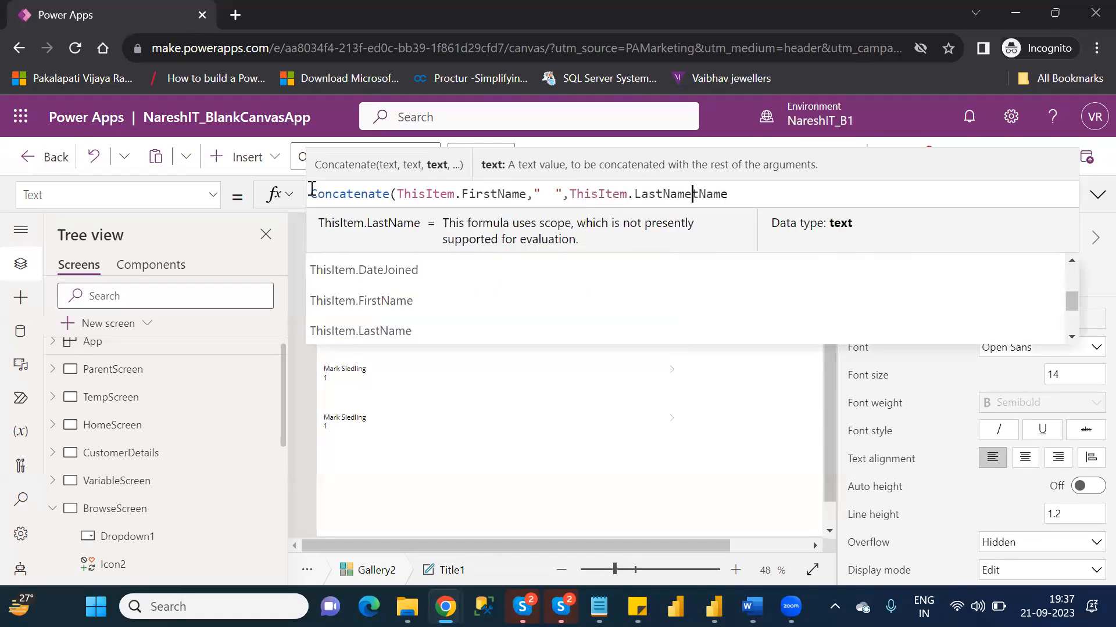
key(Delete)
key(Delete)
key(Delete)
key(Delete)
key(Delete)
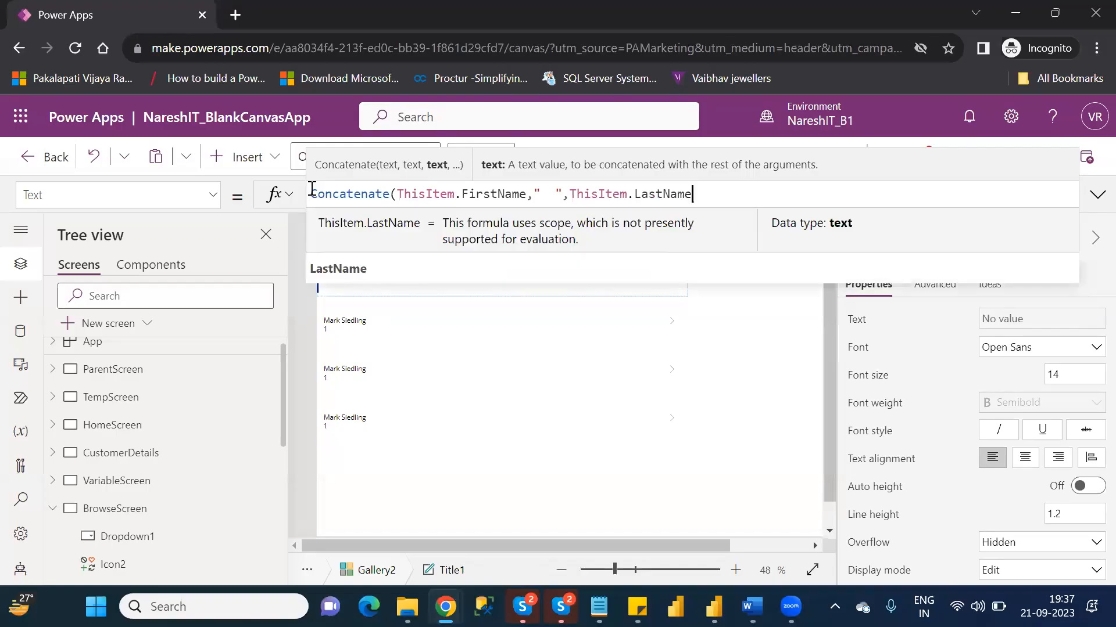
text())
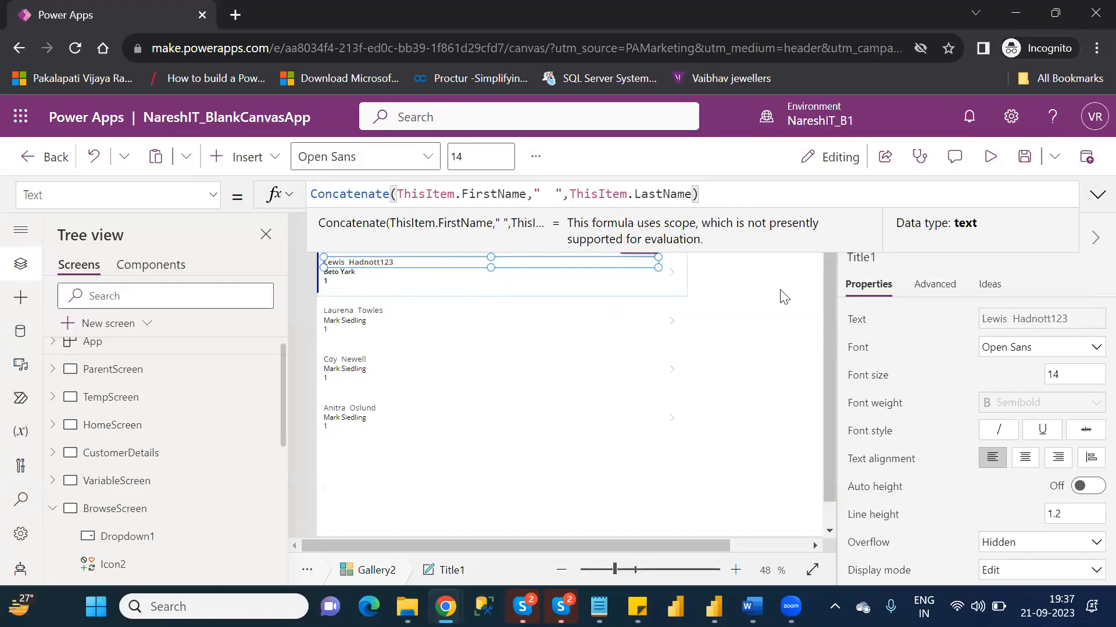
click(743, 292)
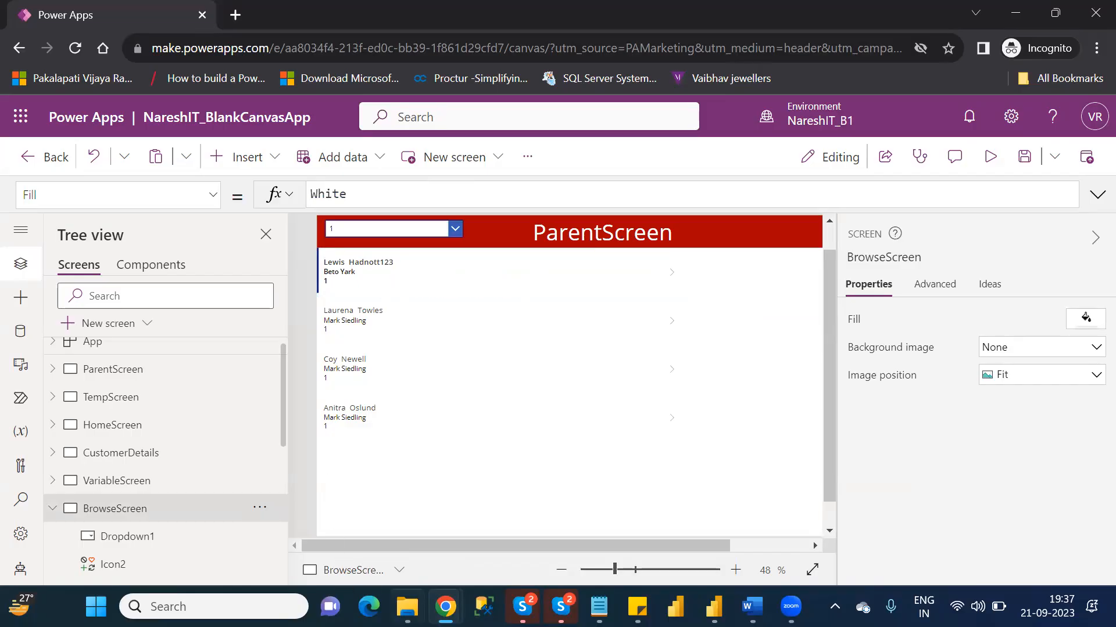
- Switch to File Explorer and open the Customers workbook from the personal OneDrive folder
click(407, 607)
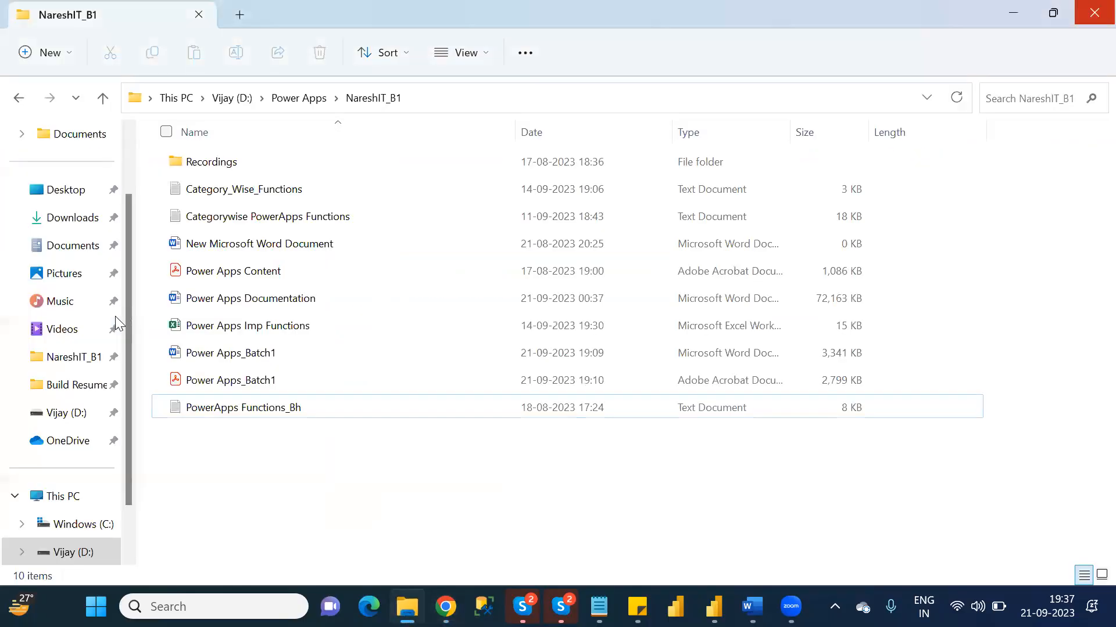
click(127, 161)
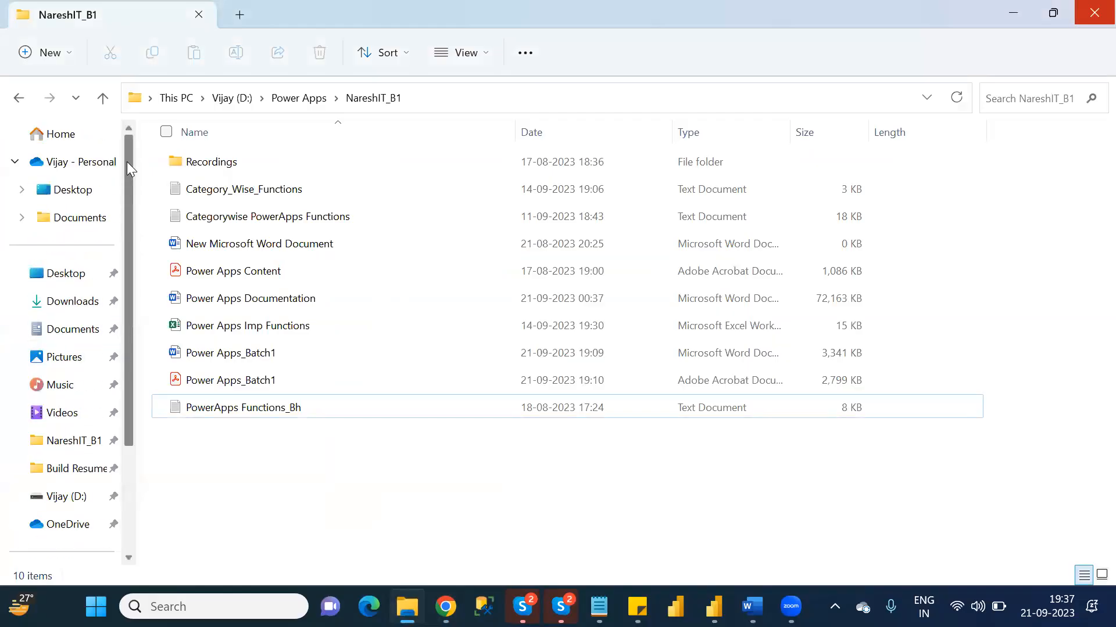
click(81, 163)
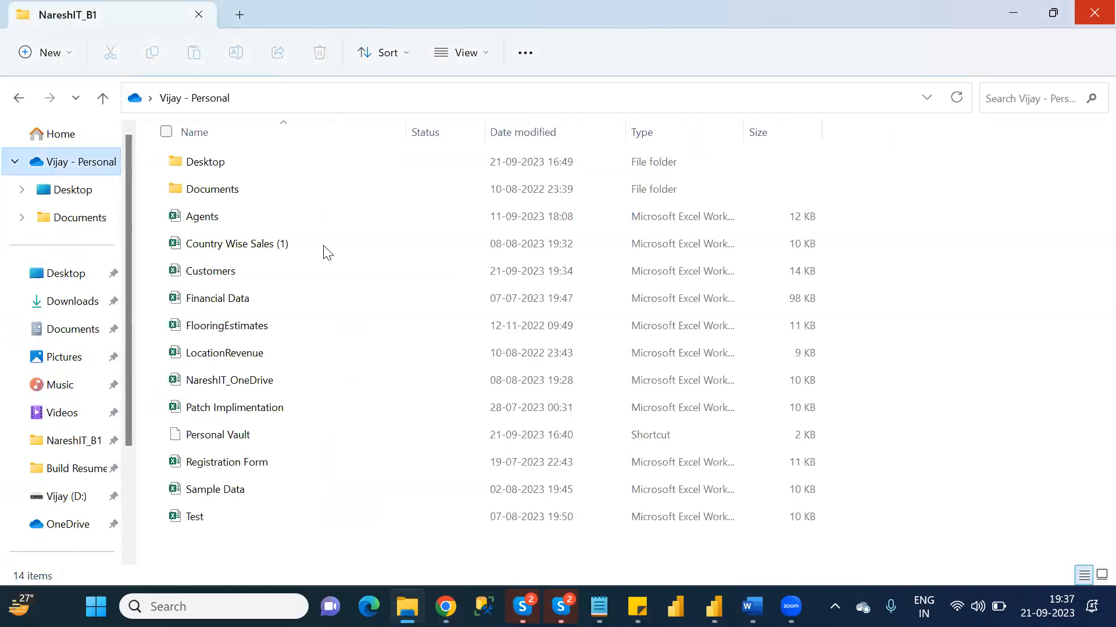
double_click(262, 271)
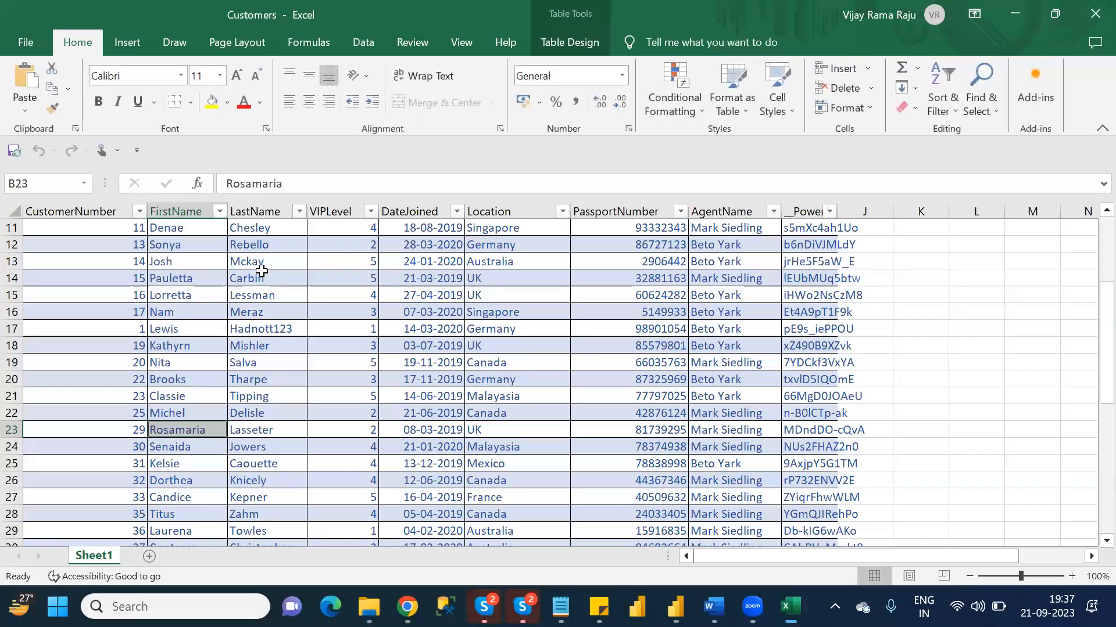
- Check the edited customer's first name, last name and location in row 17, then close the workbook and return to Power Apps
click(160, 329)
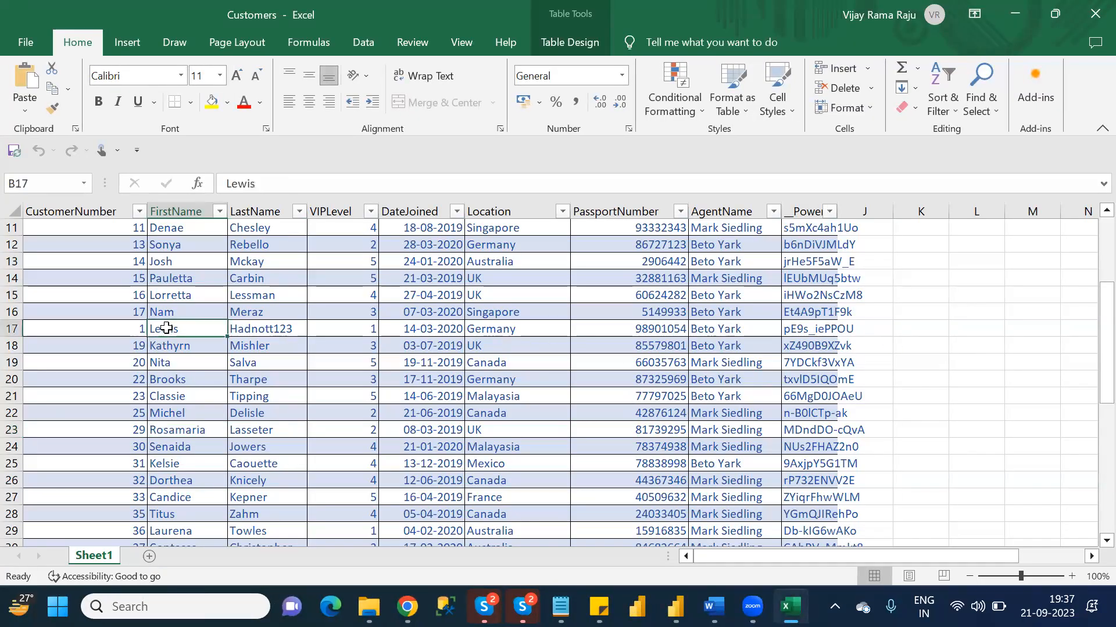
click(262, 327)
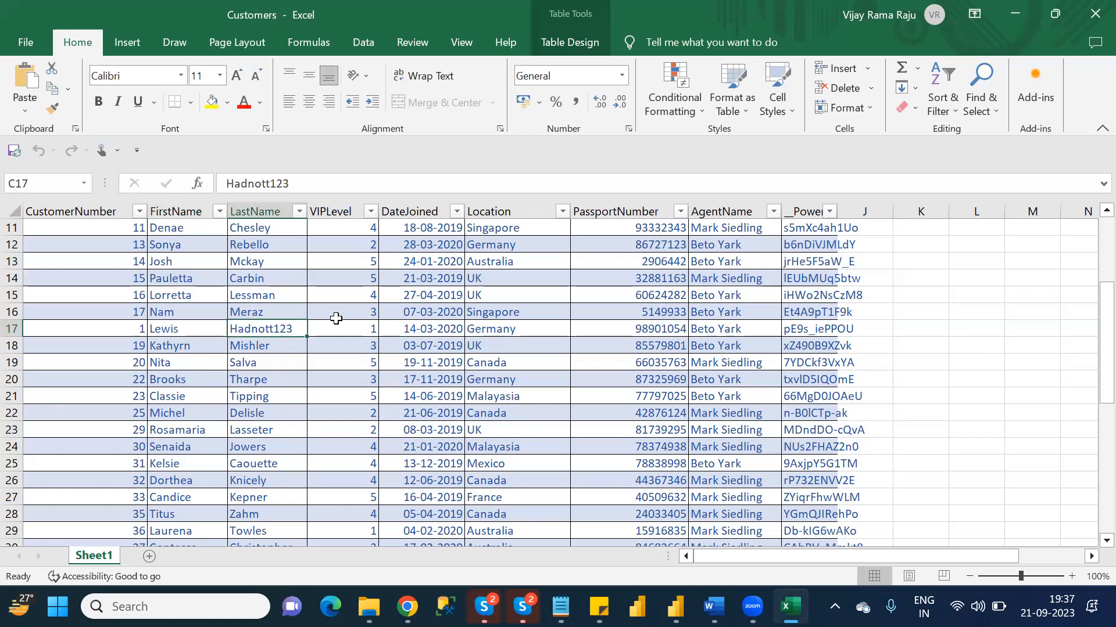
click(510, 329)
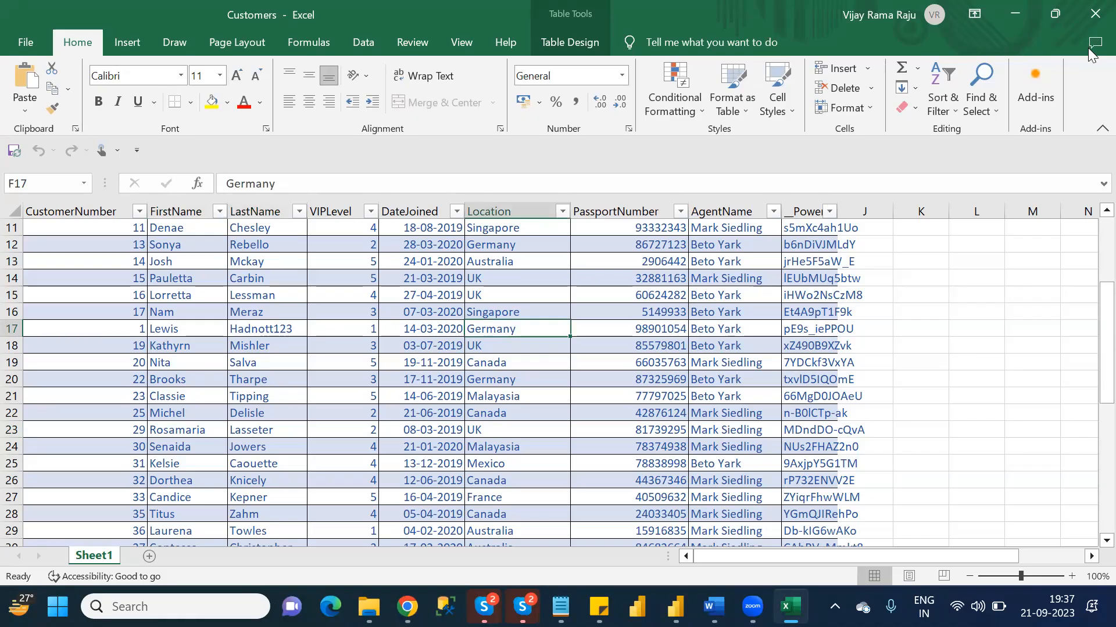
click(1093, 17)
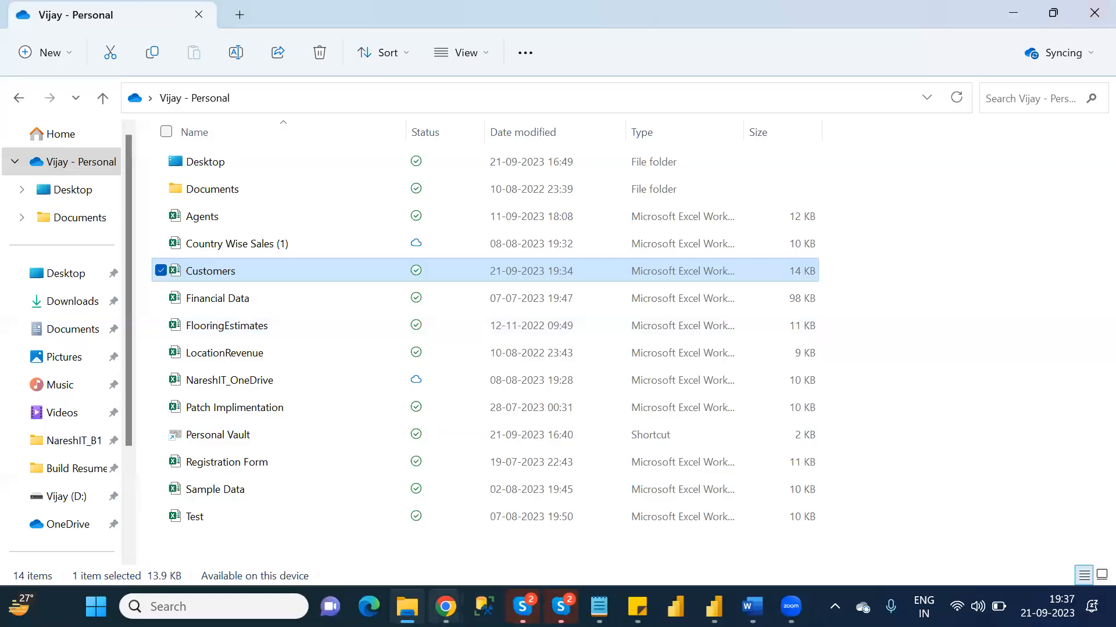
click(443, 606)
click(546, 551)
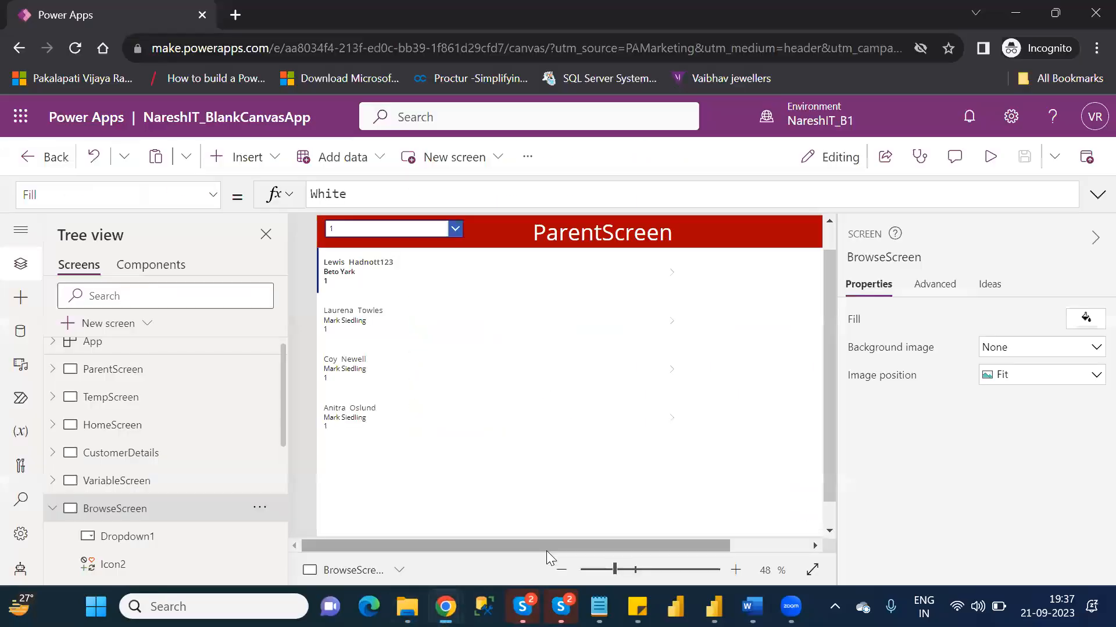
- Collapse BrowseScreen in the tree and review the customer's information on EditScreen and DetailScreen
click(51, 510)
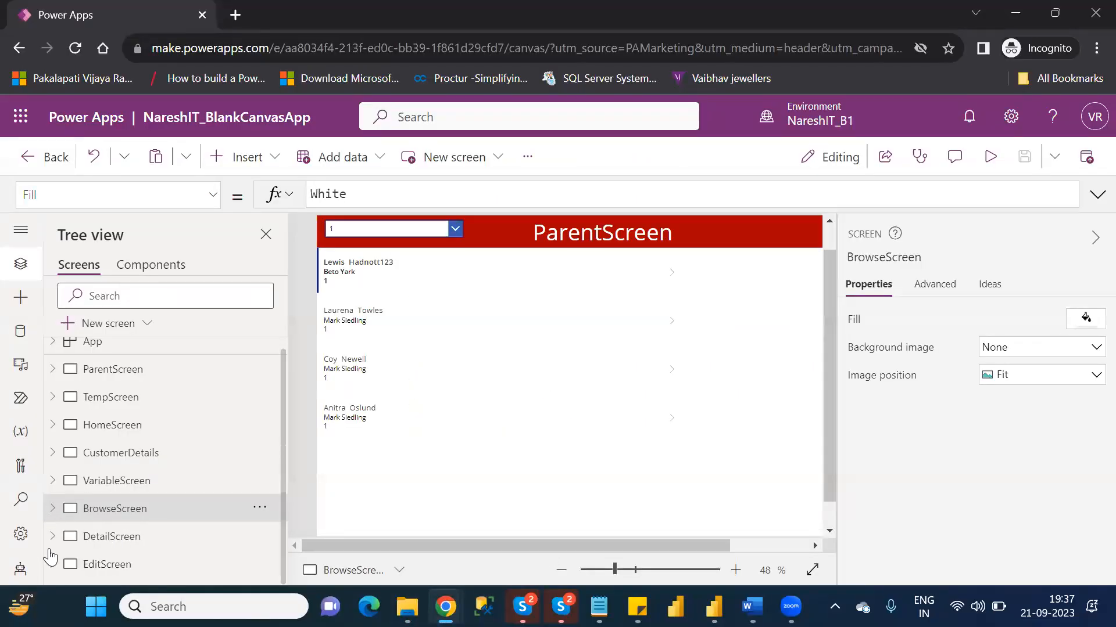
click(109, 567)
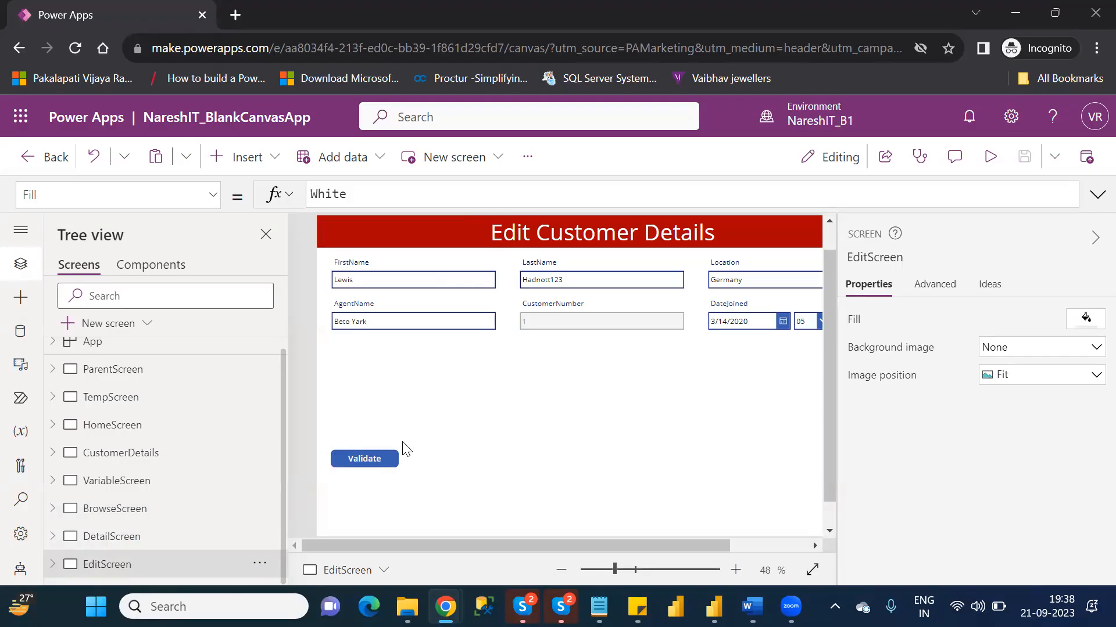
click(128, 537)
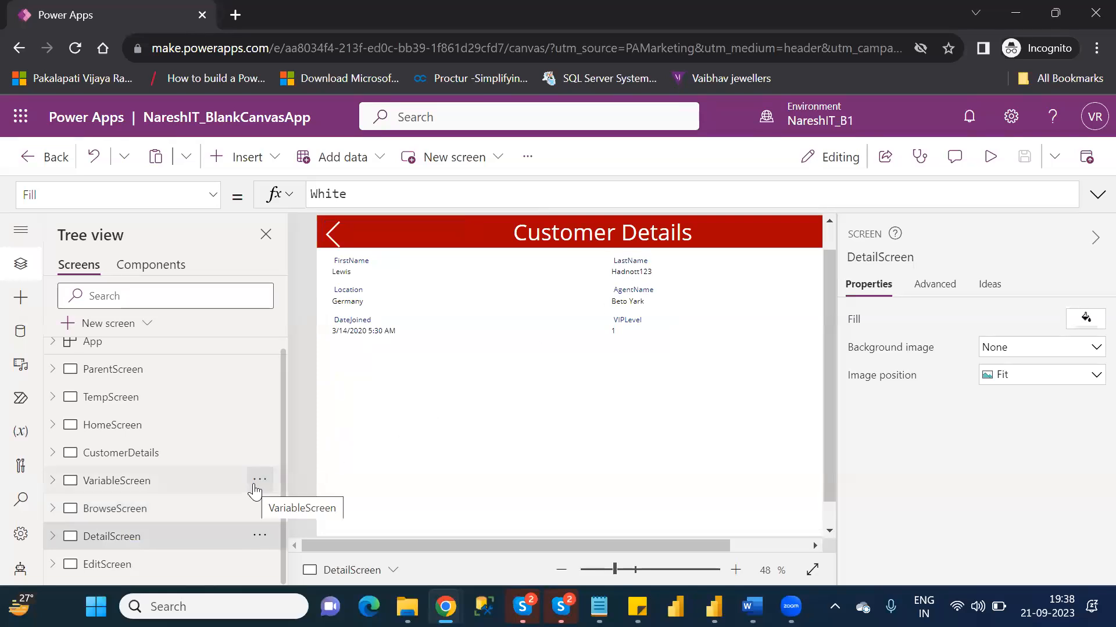
- Insert a Left icon on EditScreen and place it at the start of the red header, at X 6 and Y 7
click(116, 569)
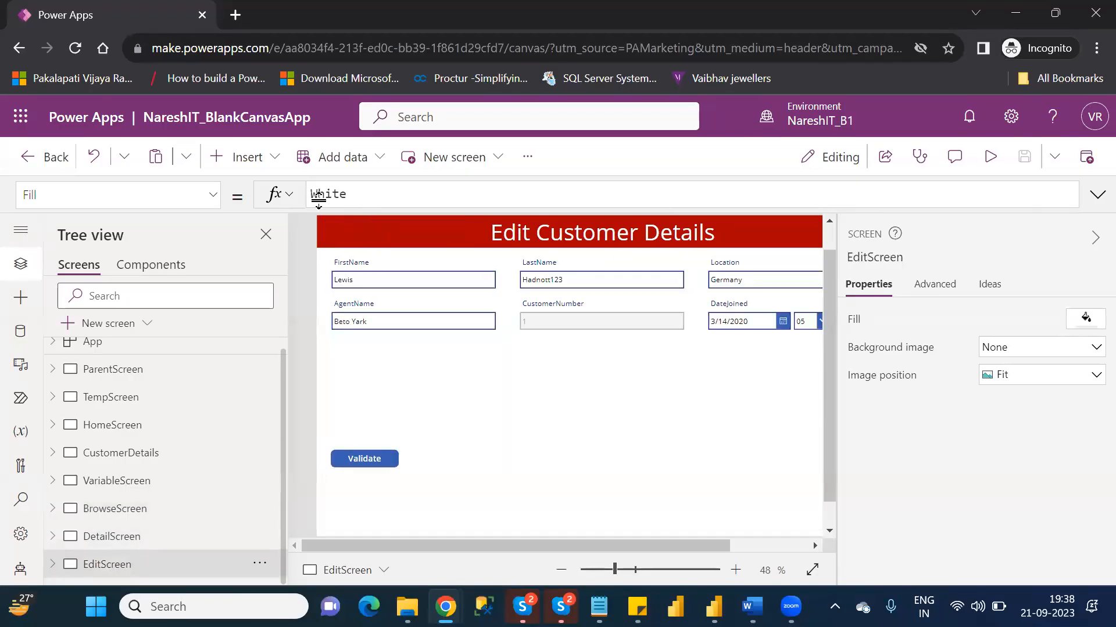
click(264, 169)
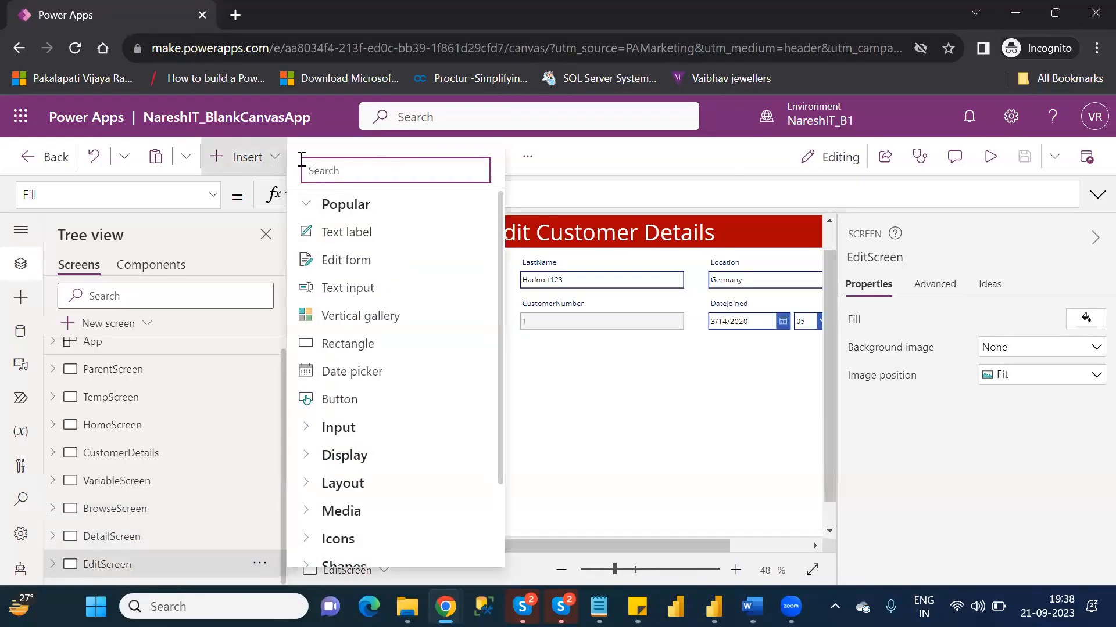
text(lef)
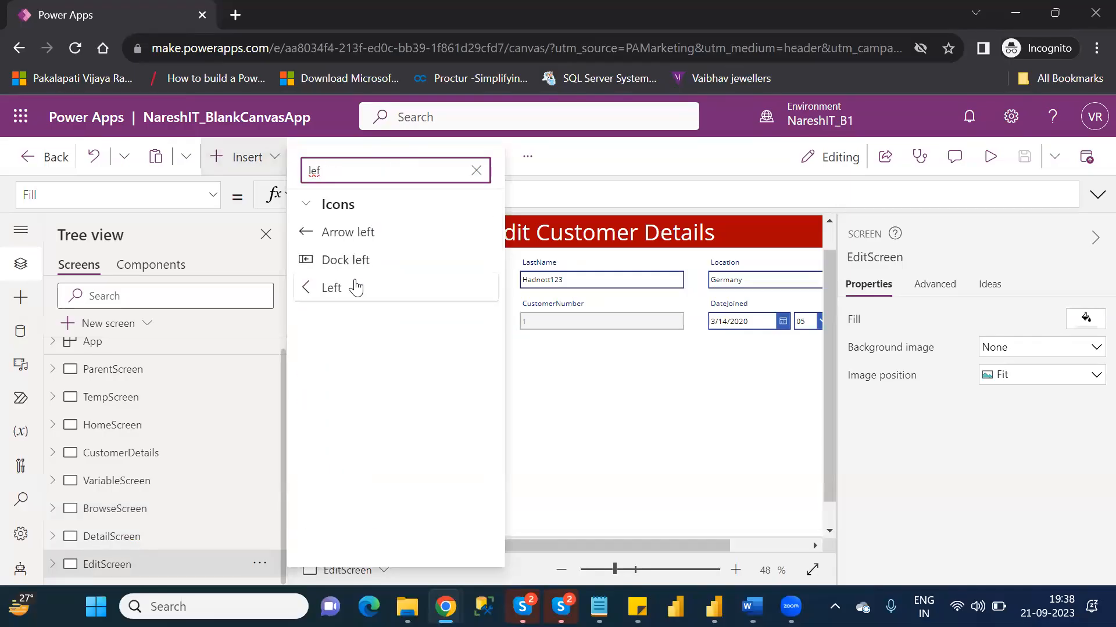
click(355, 288)
drag(351, 242, 341, 238)
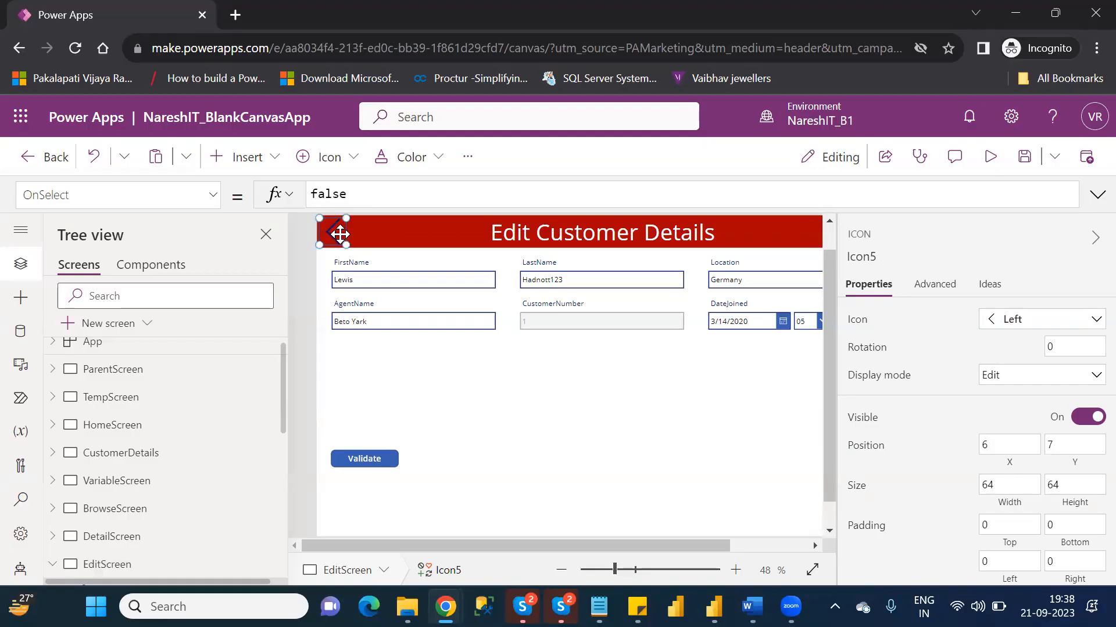
- Set the Left icon's OnSelect formula to Back()
double_click(329, 193)
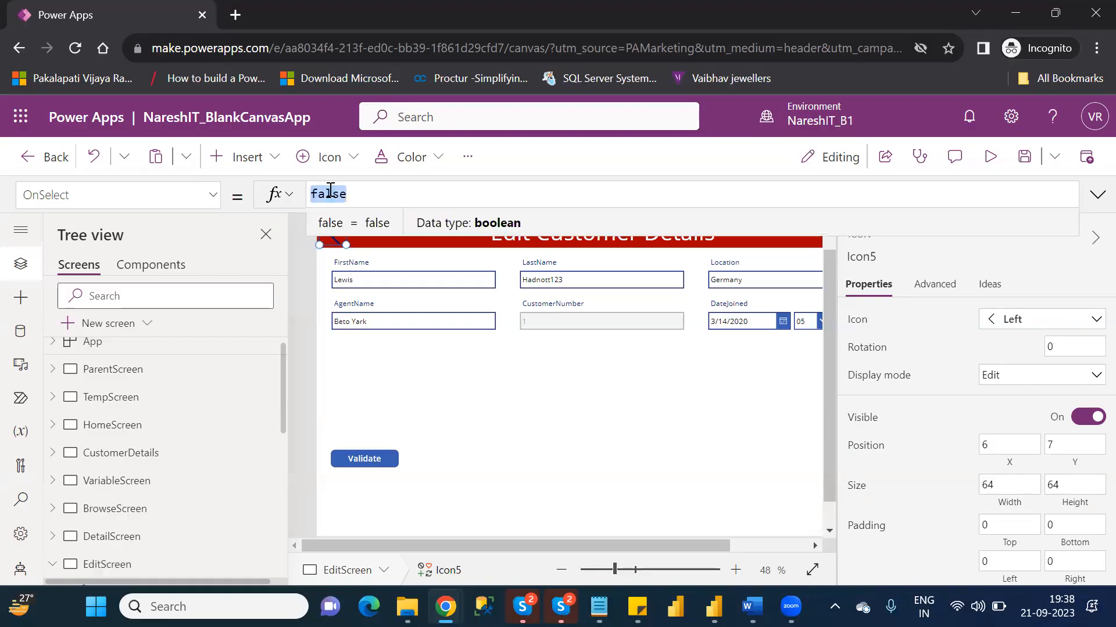
text(bakc)
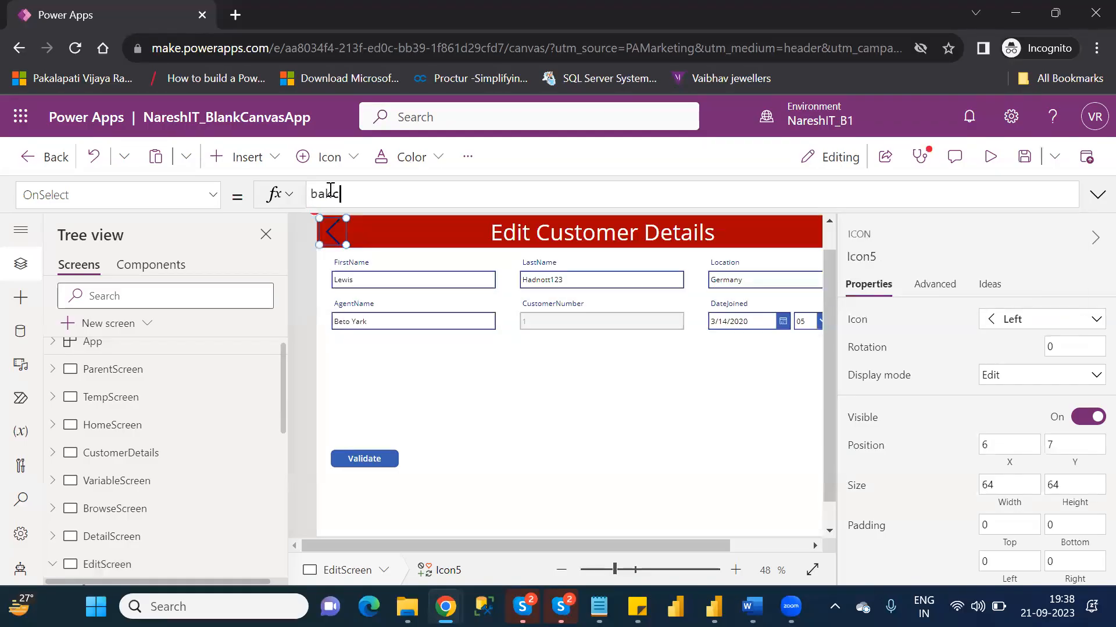
key(BackSpace)
key(BackSpace)
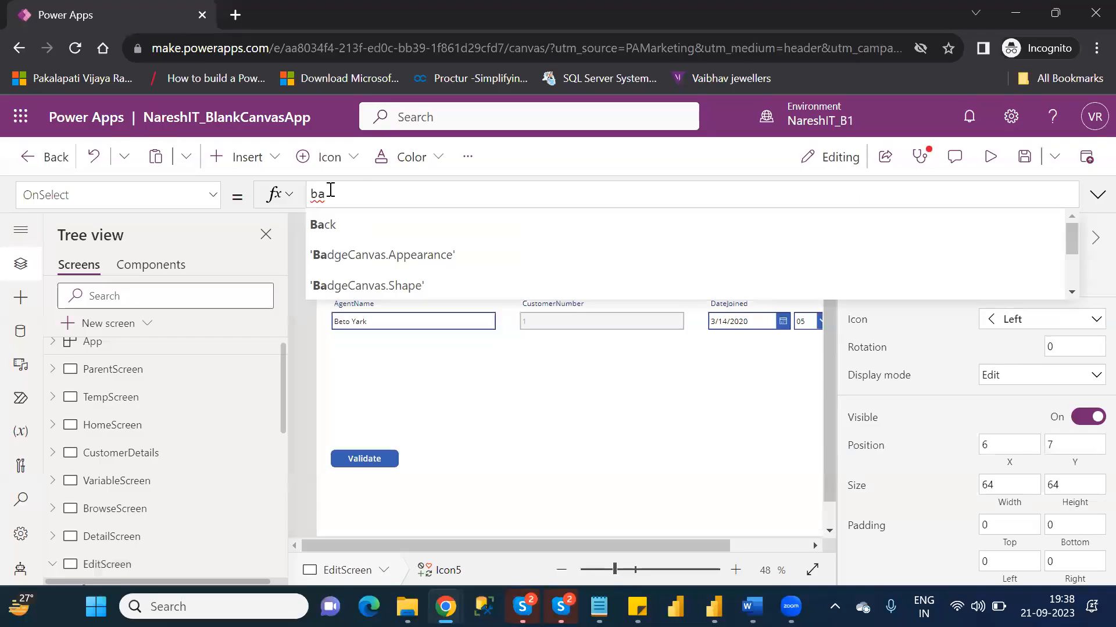
text(ck()
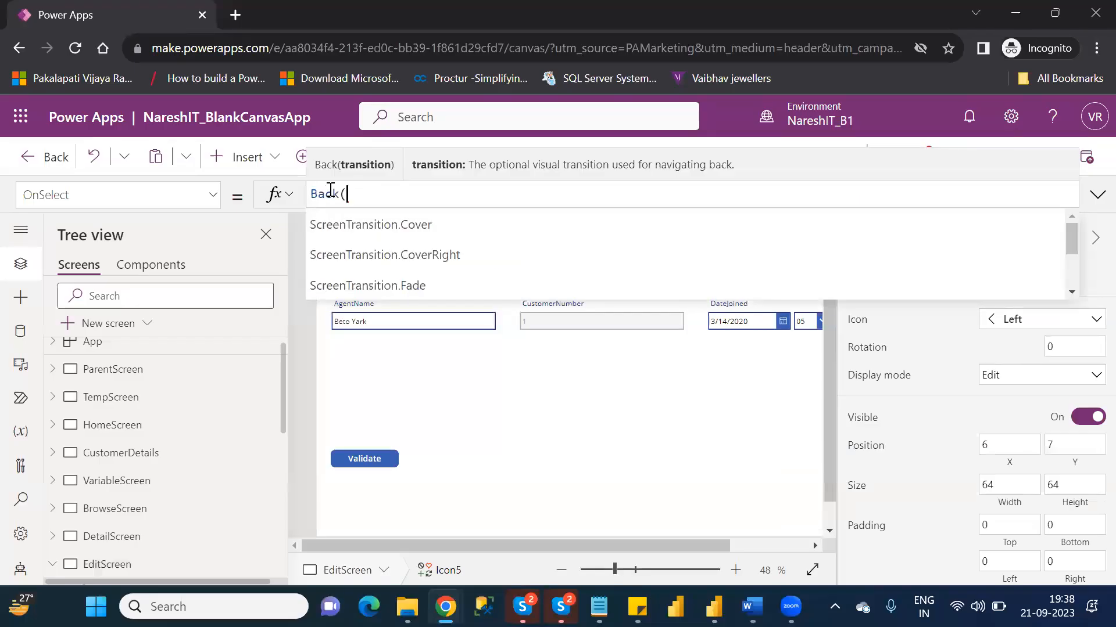
text())
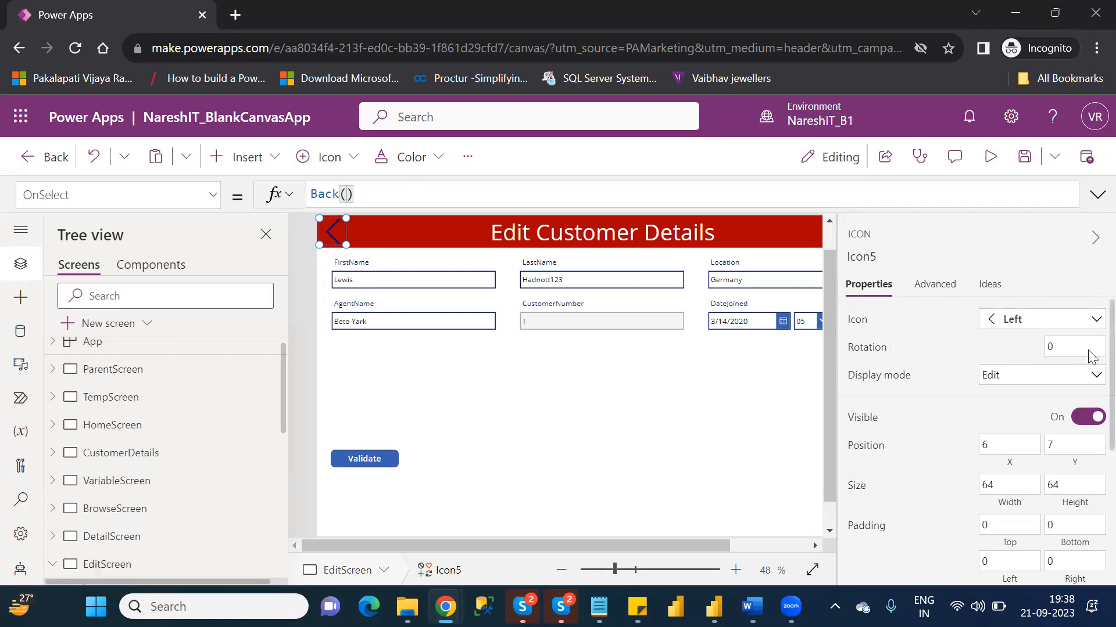
- Set the Left icon's color to white, RGBA(255, 255, 255, 1), and deselect it
scroll(1091, 357, down, 4)
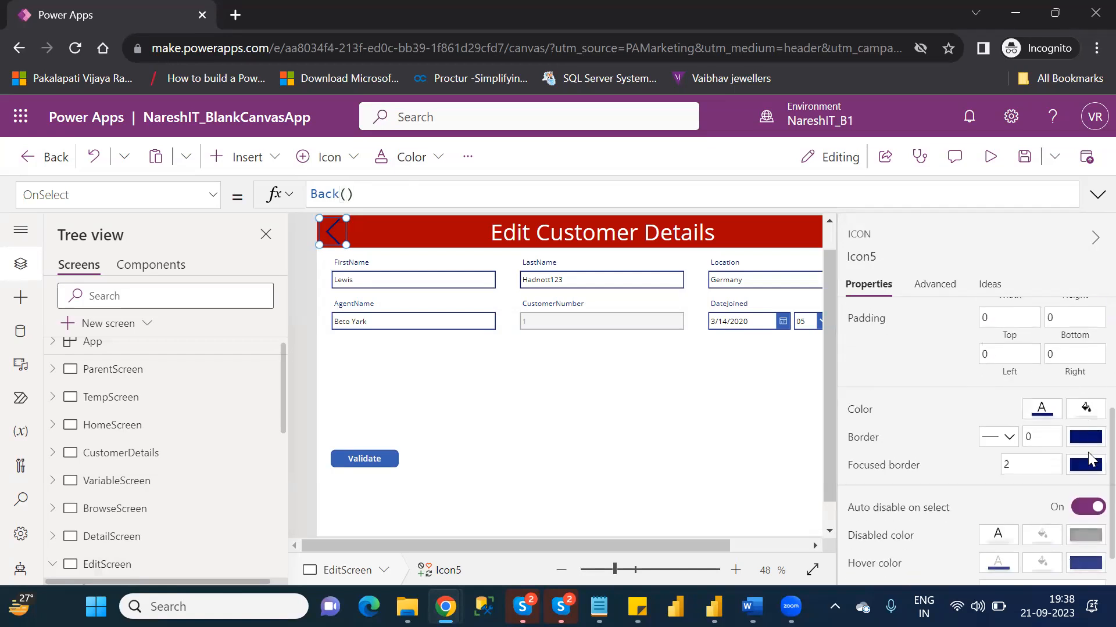
click(1039, 409)
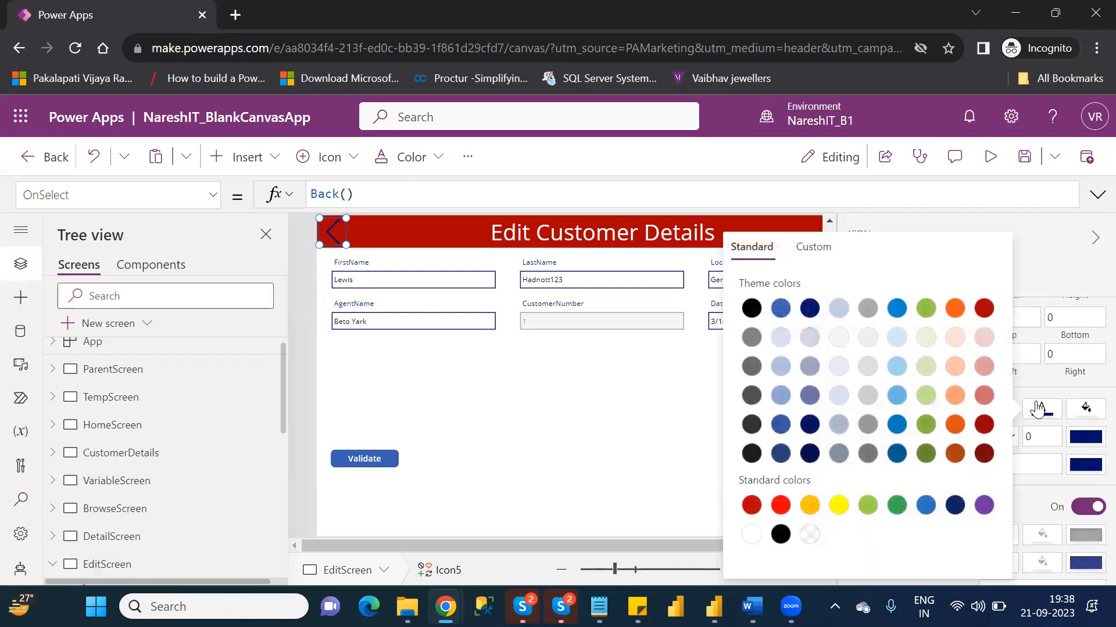
click(752, 535)
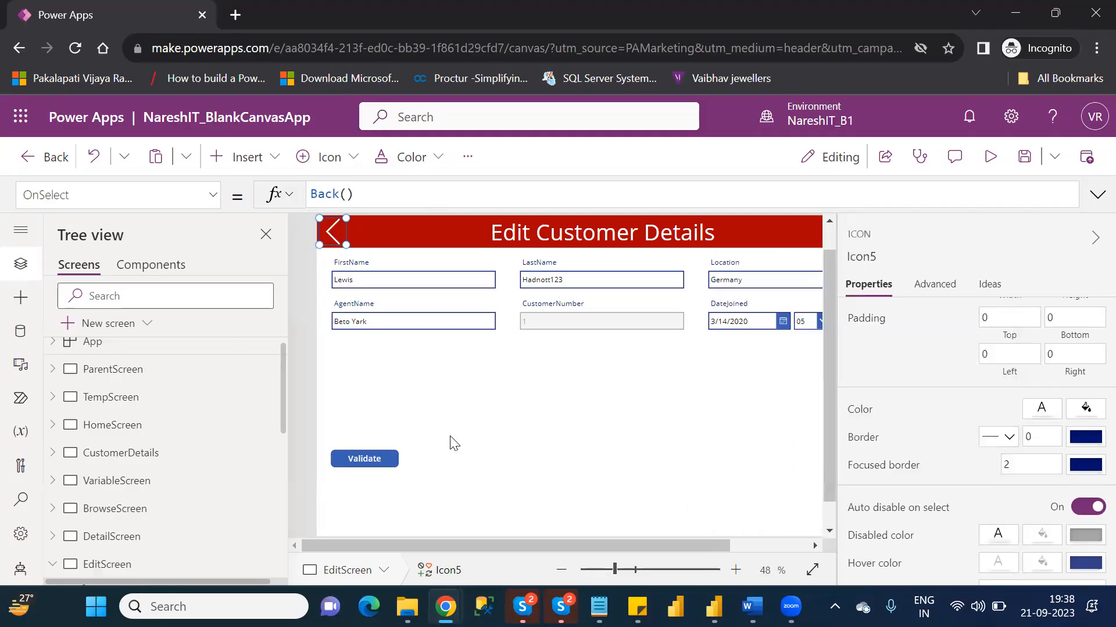
click(453, 443)
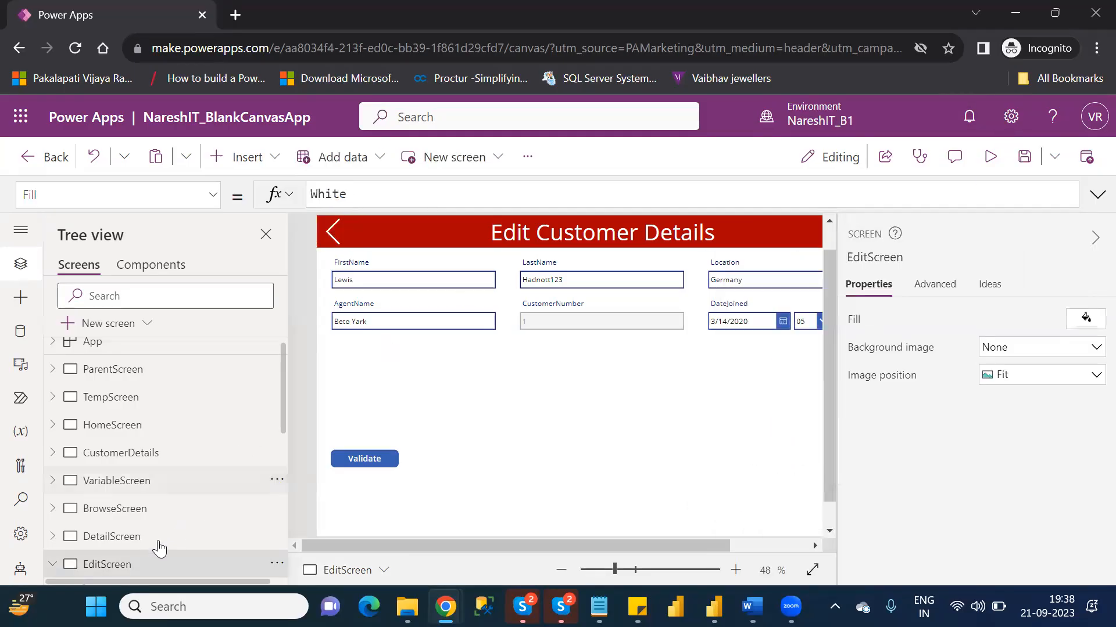
- View DetailScreen, then preview EditScreen to test its back icon and return to editing
click(135, 547)
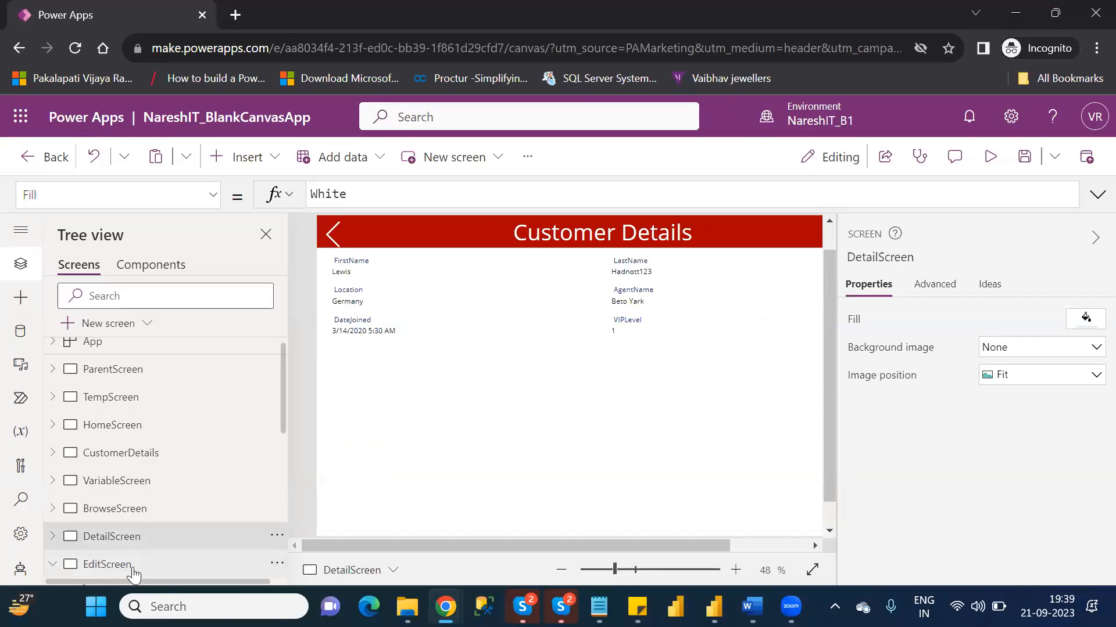
click(133, 574)
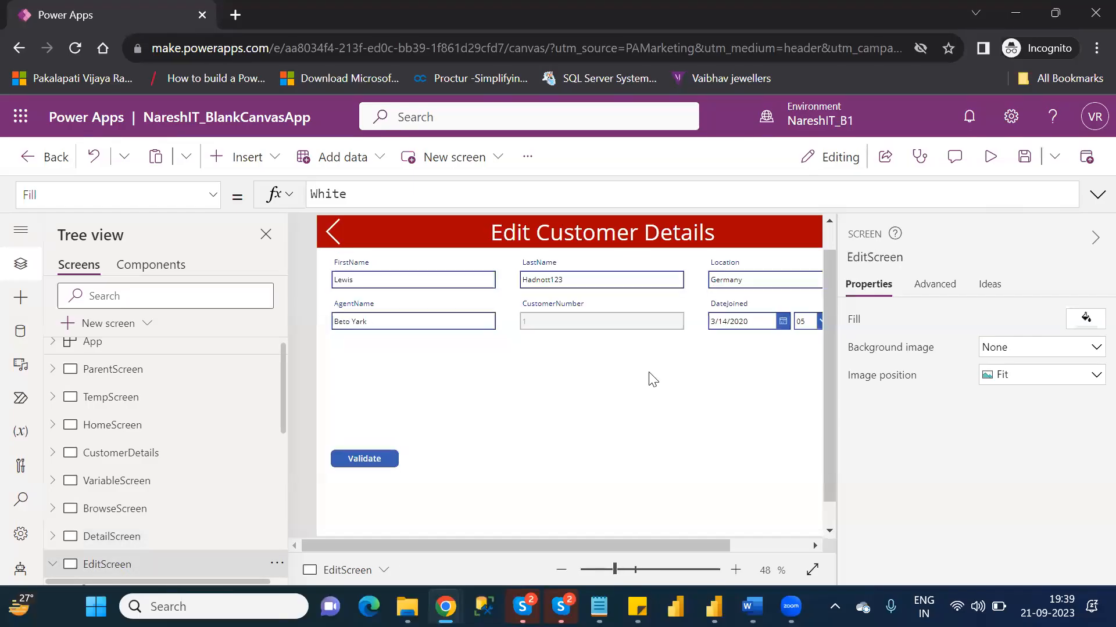
click(991, 157)
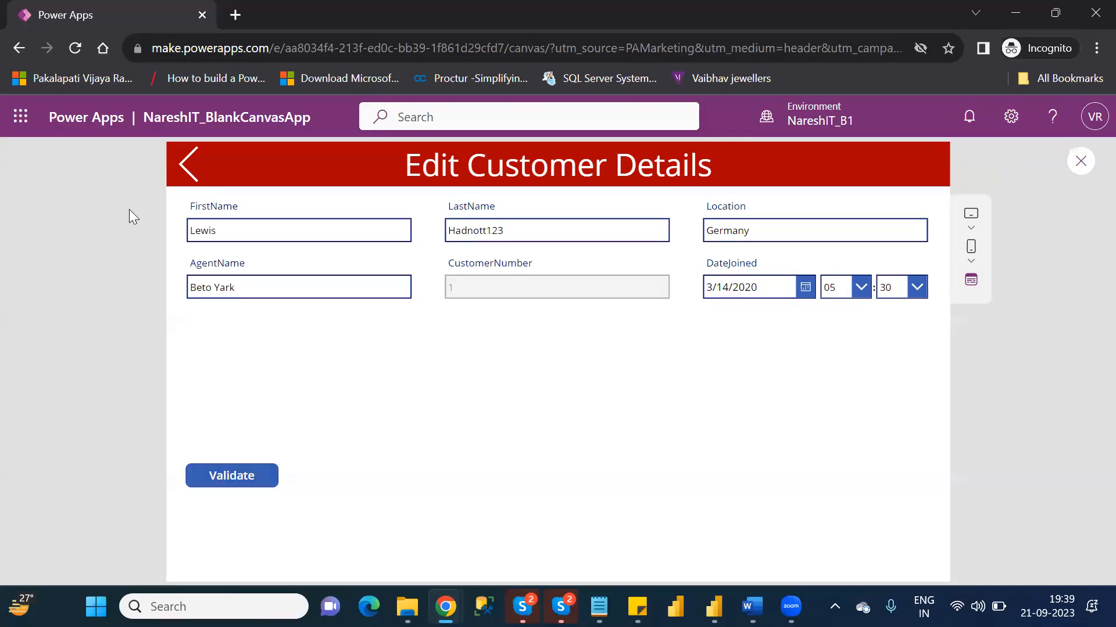
click(188, 169)
click(1079, 167)
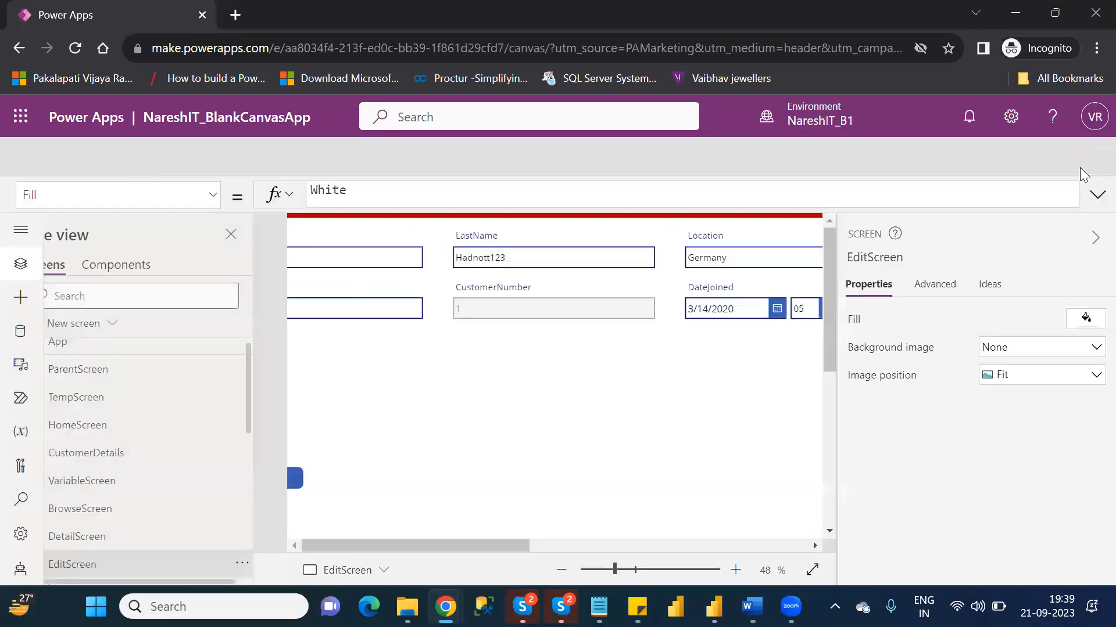
click(720, 427)
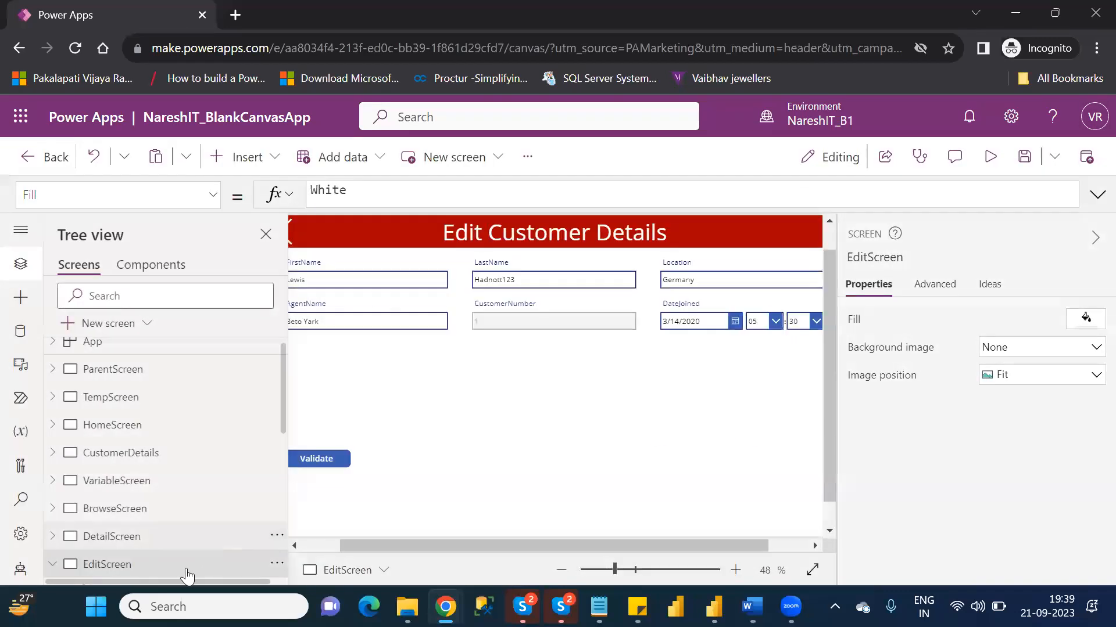
- Set the OnSelect formula of EditScreen's back icon to Navigate(DetailScreen)
click(187, 540)
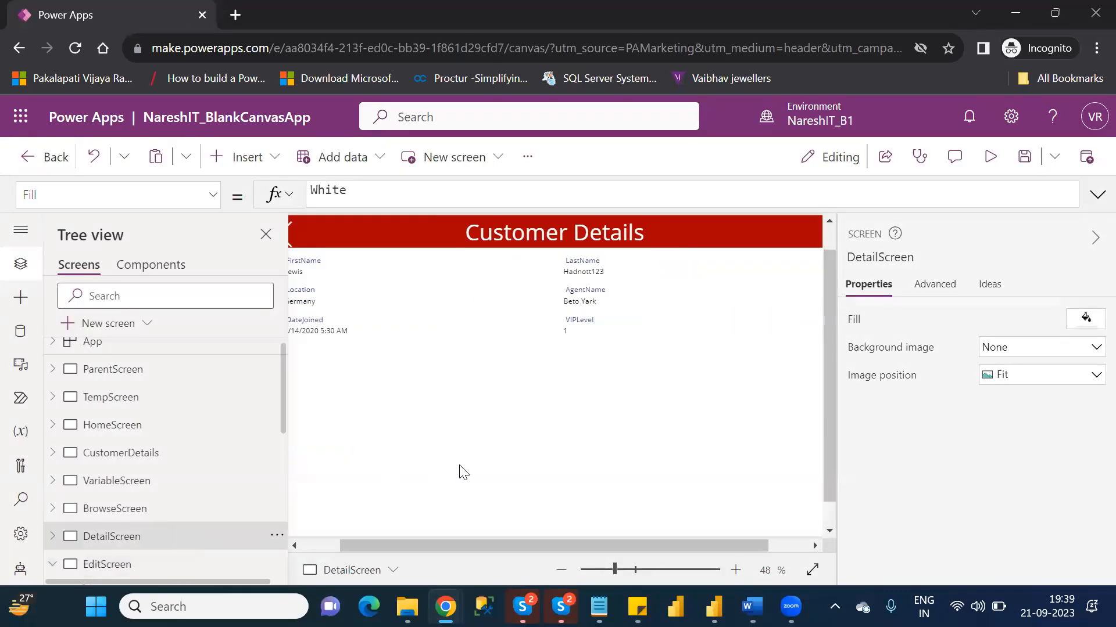
click(321, 550)
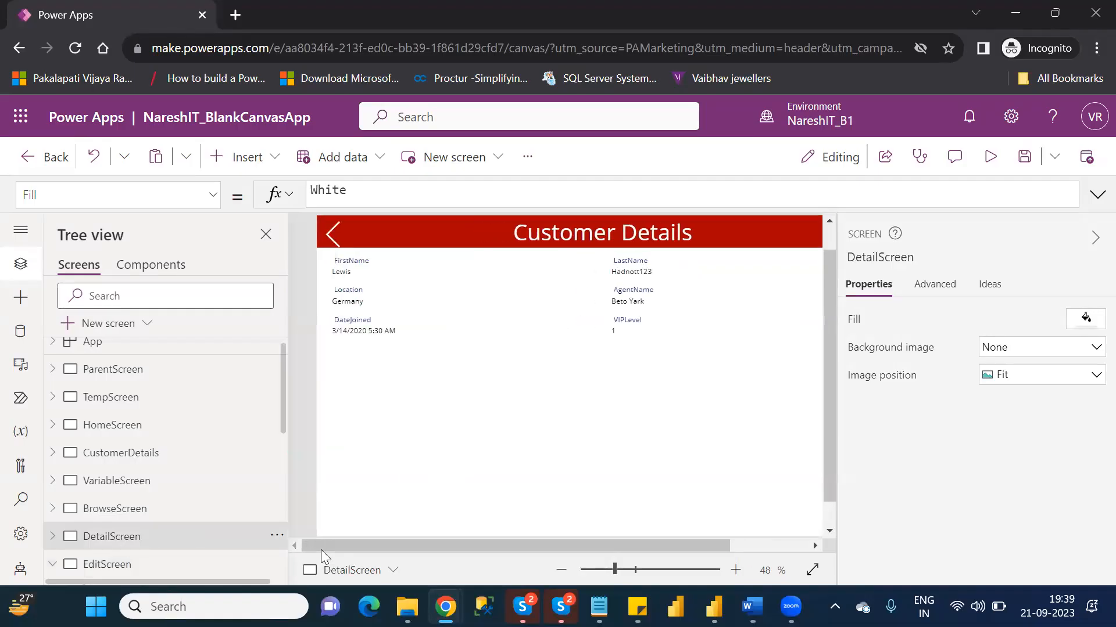
click(144, 570)
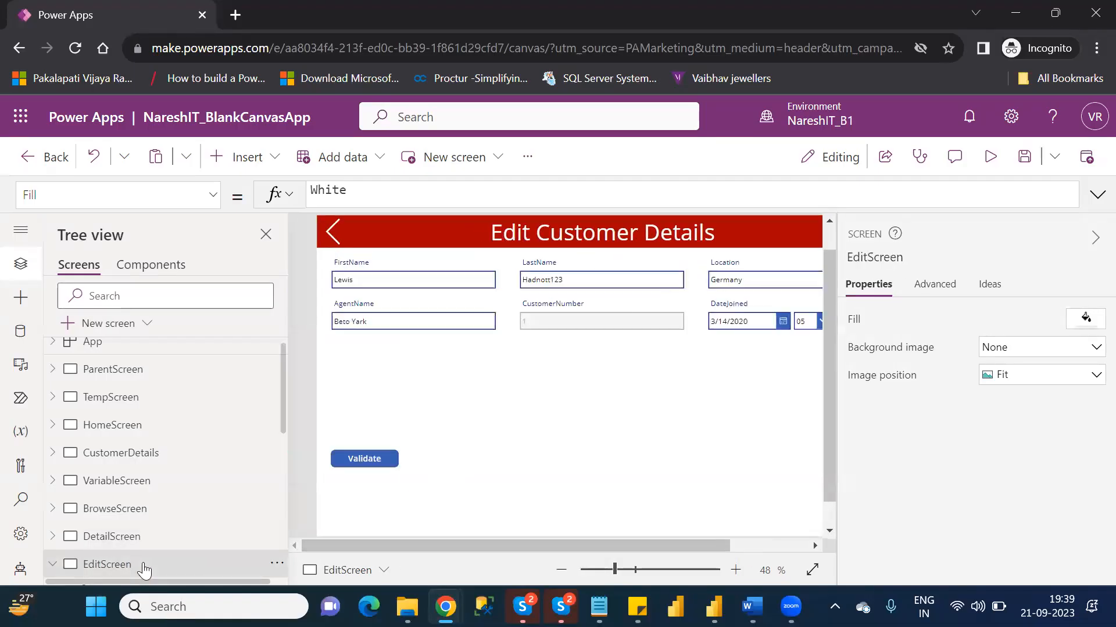
click(338, 234)
click(368, 194)
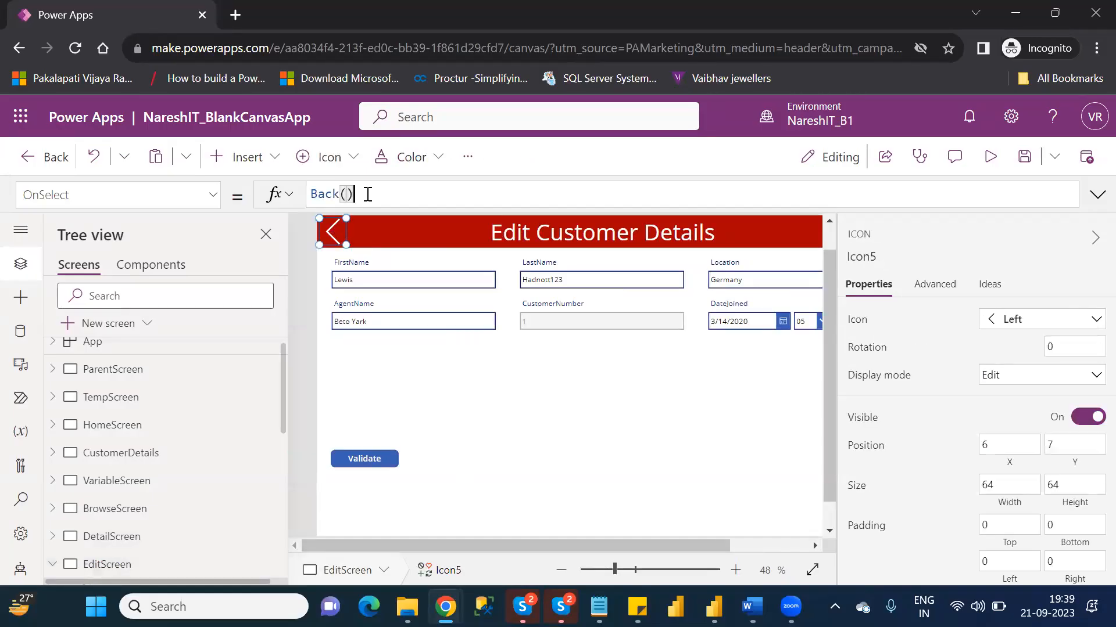
double_click(324, 194)
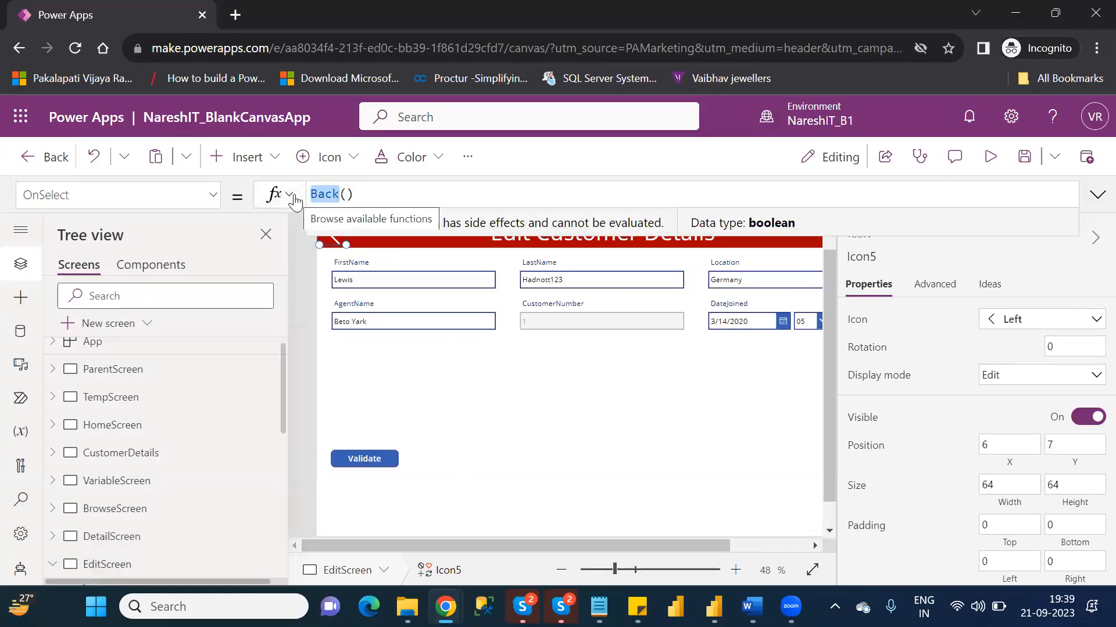
key(ctrl+a)
key(BackSpace)
text(navi)
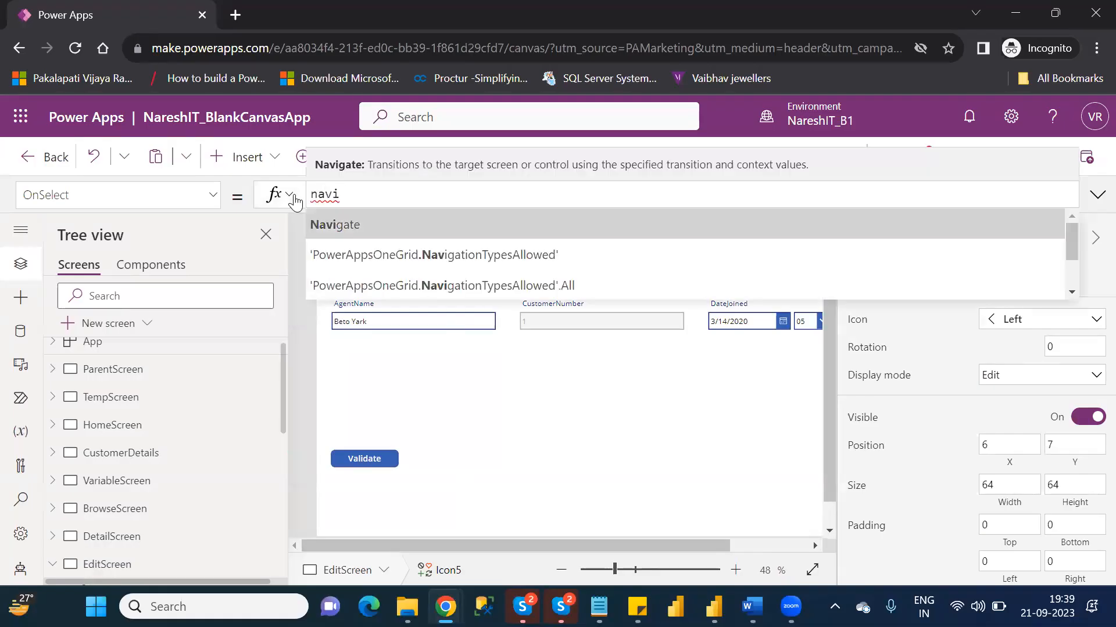
key(Tab)
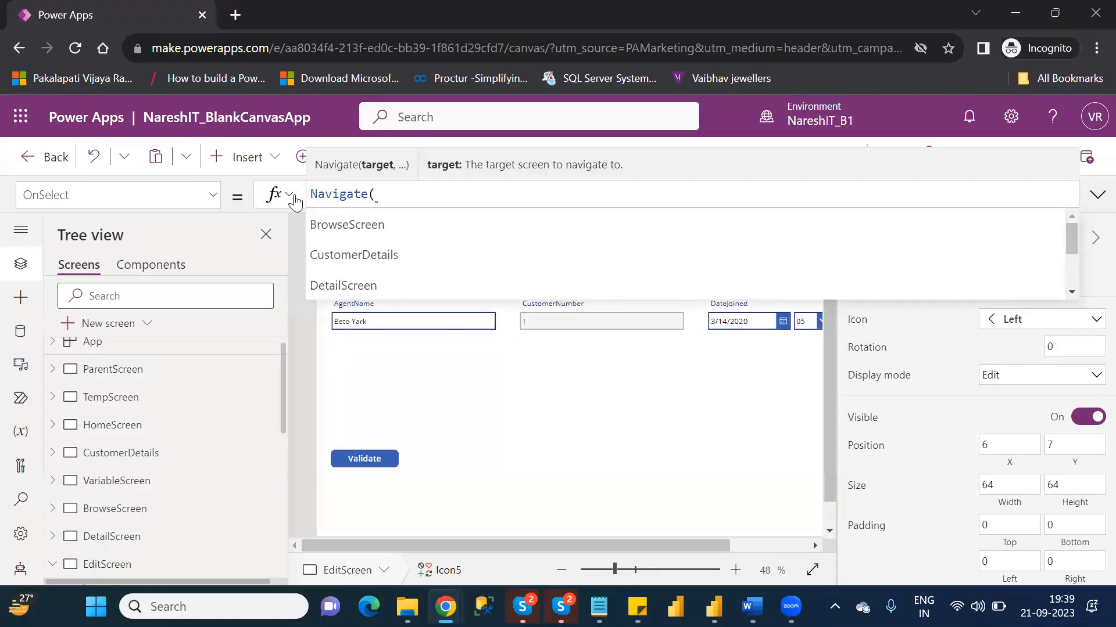
text(de)
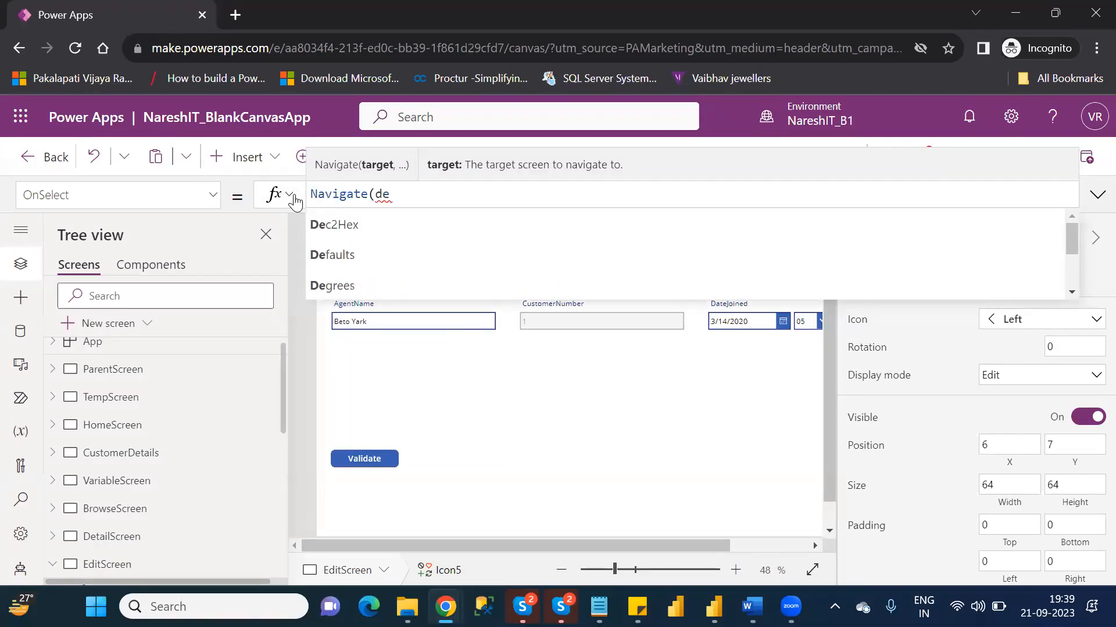
text(tail)
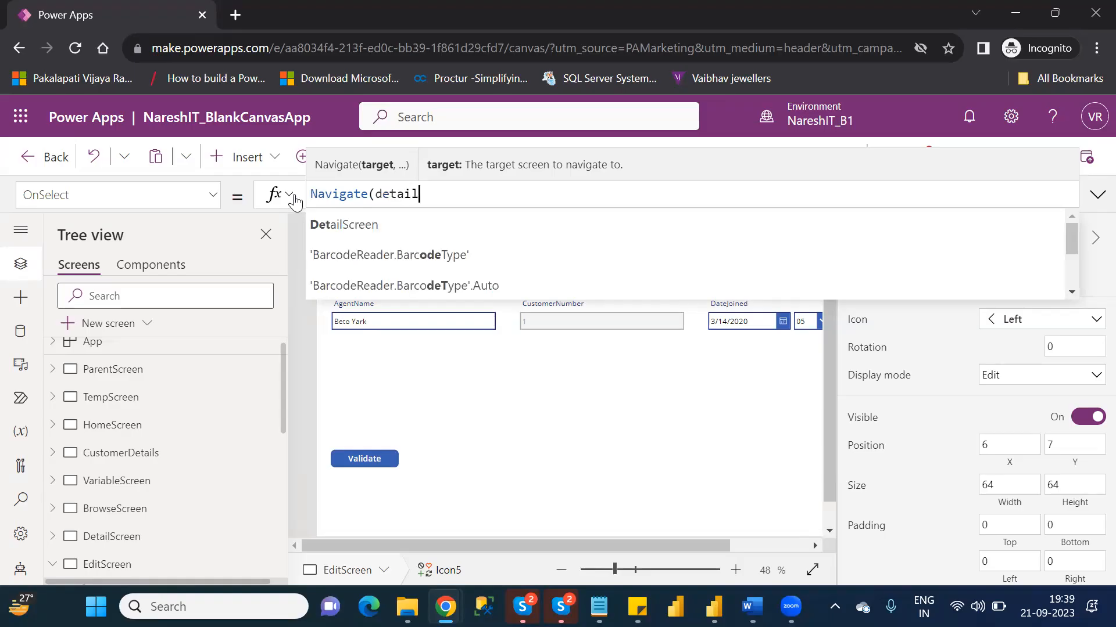
key(Tab)
text())
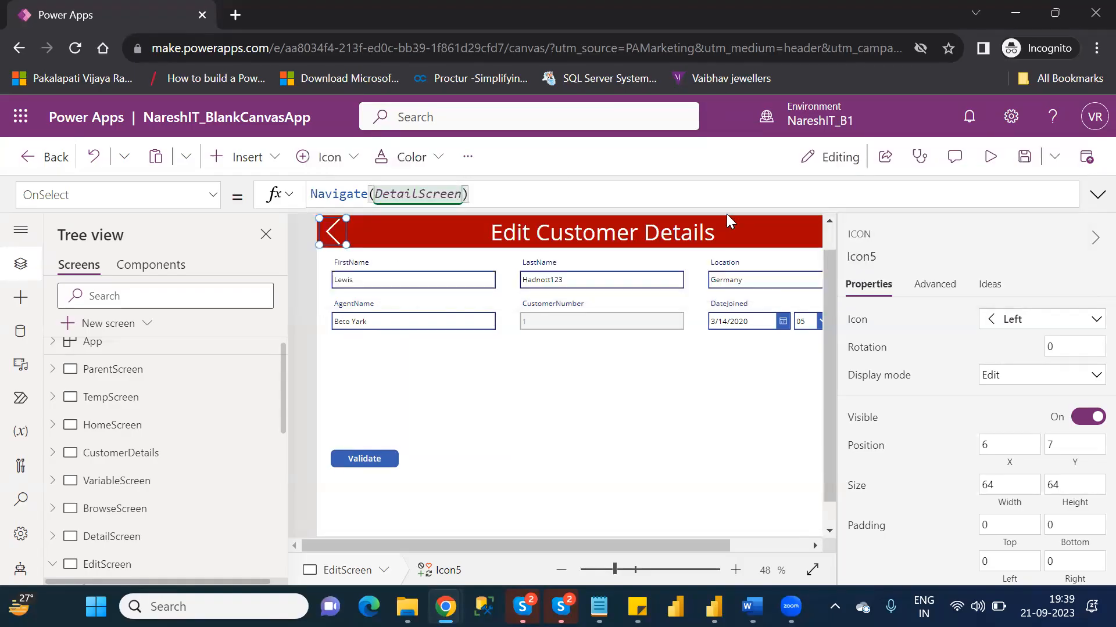
- Preview EditScreen, test the back icons through to the customer list, reopen the first customer's details, and return to editing
click(993, 167)
click(187, 173)
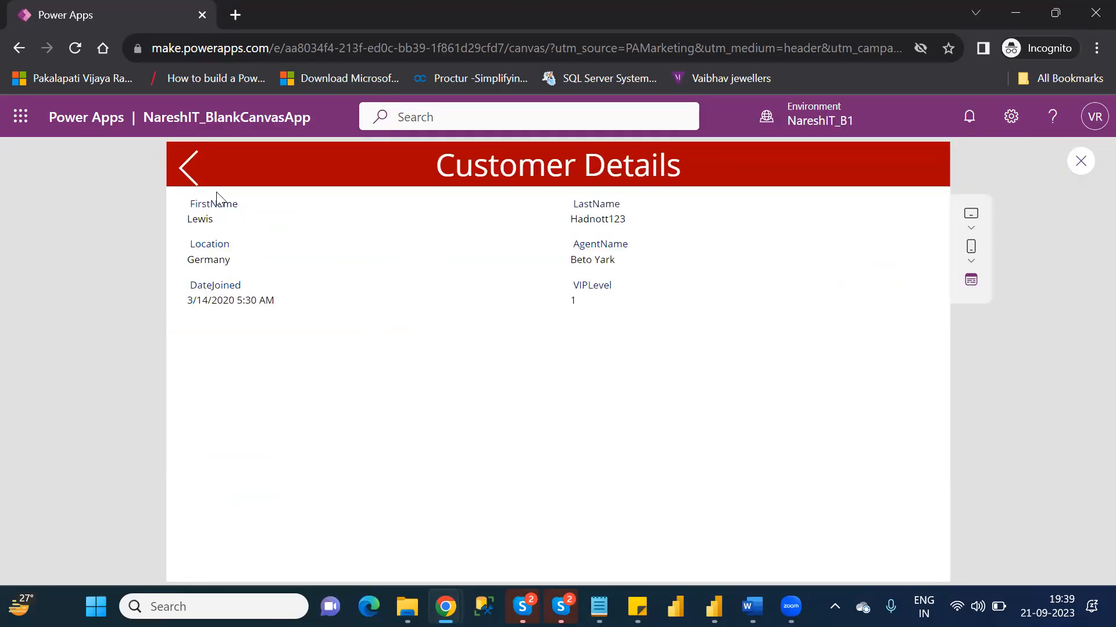
click(186, 177)
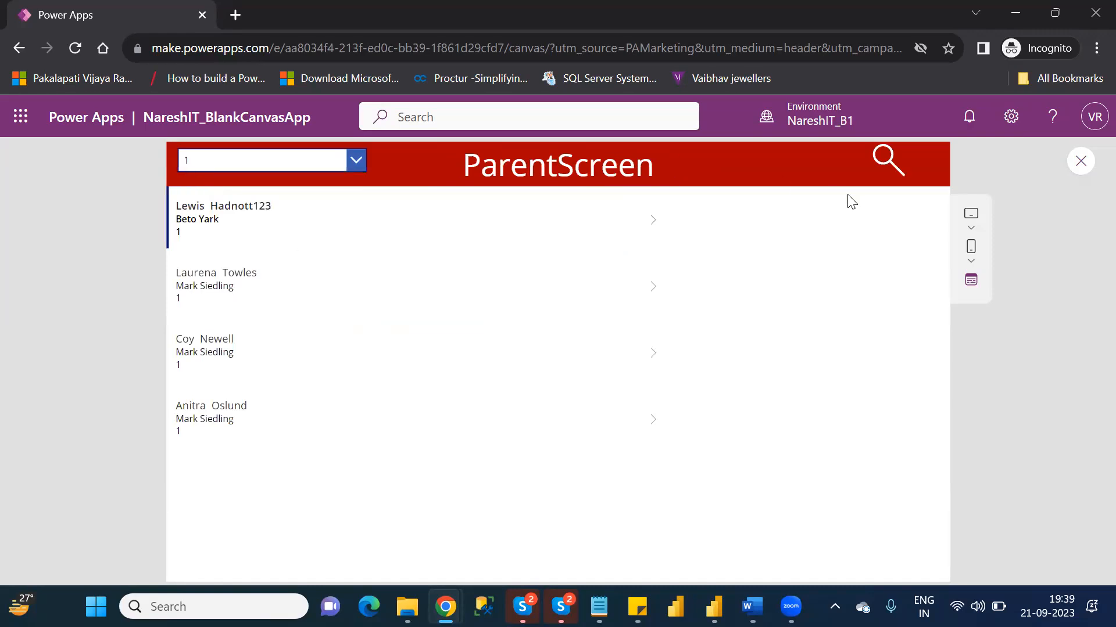
click(660, 226)
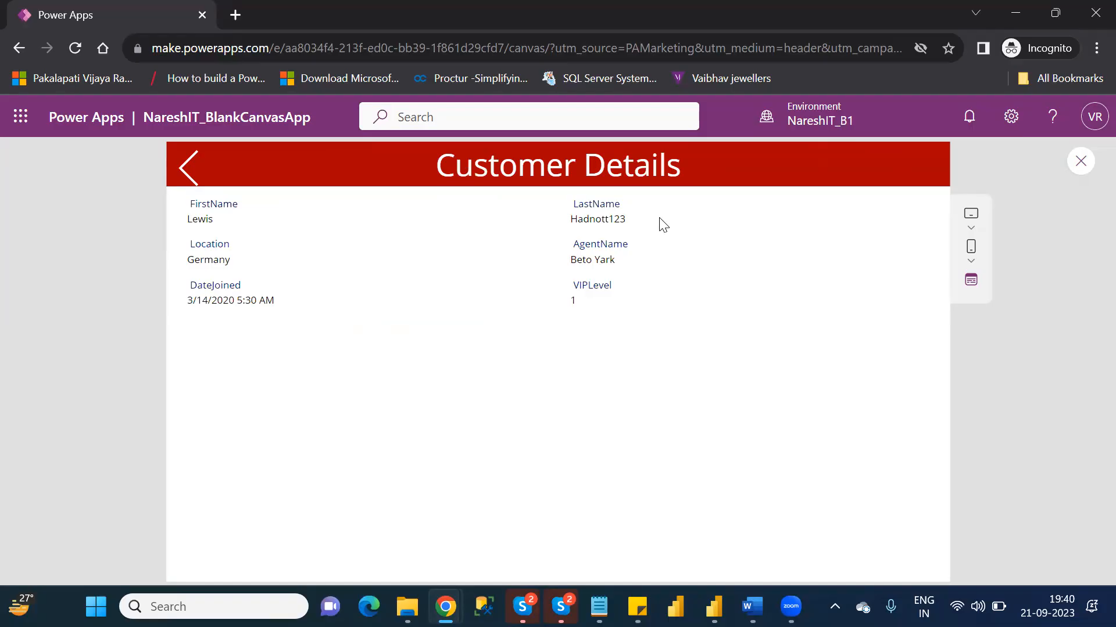
click(1080, 163)
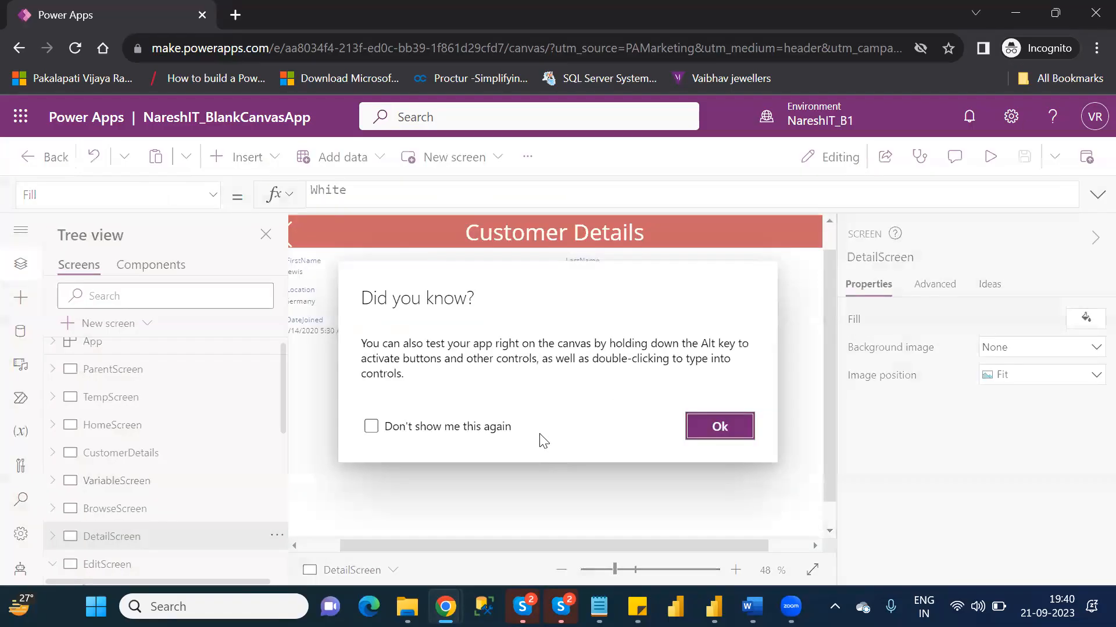
click(720, 427)
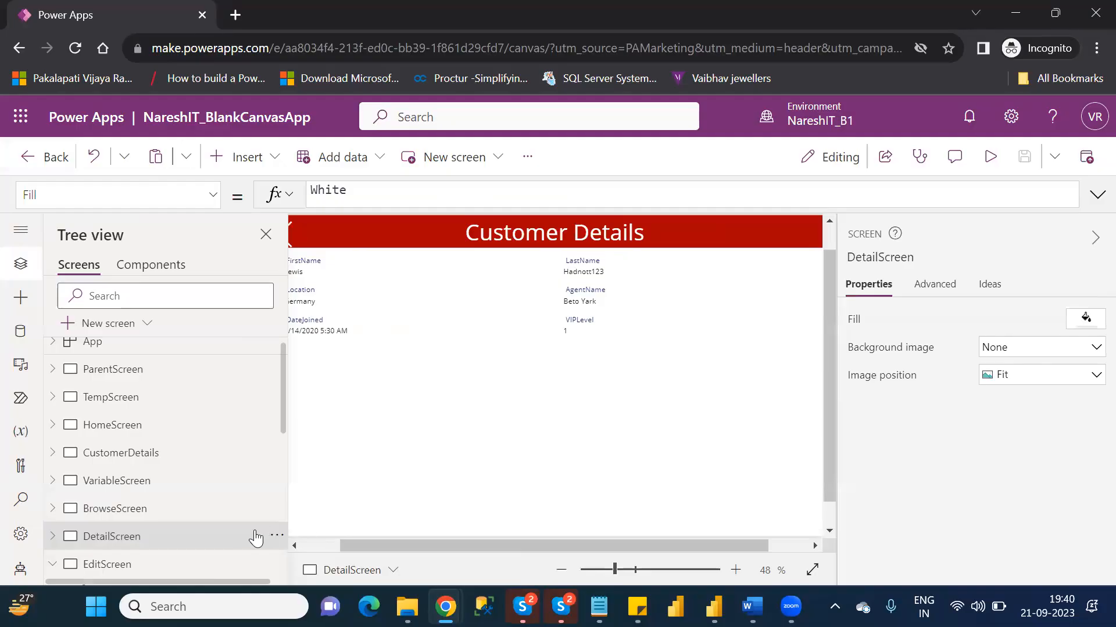
- Insert an Edit icon on DetailScreen
click(198, 564)
click(135, 541)
click(335, 545)
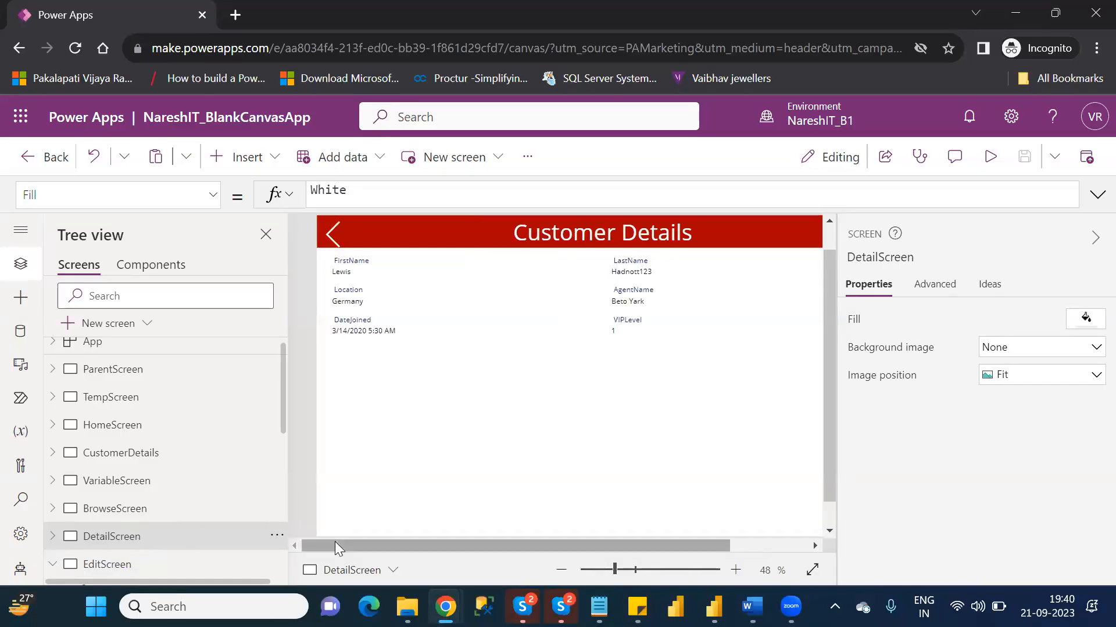
click(267, 156)
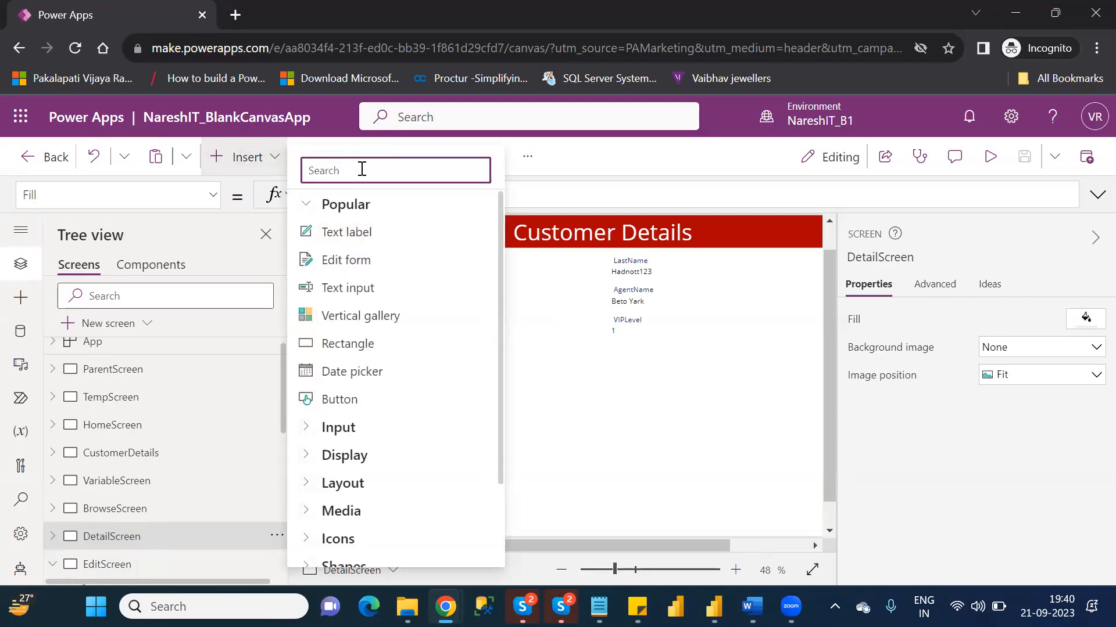
text(edi)
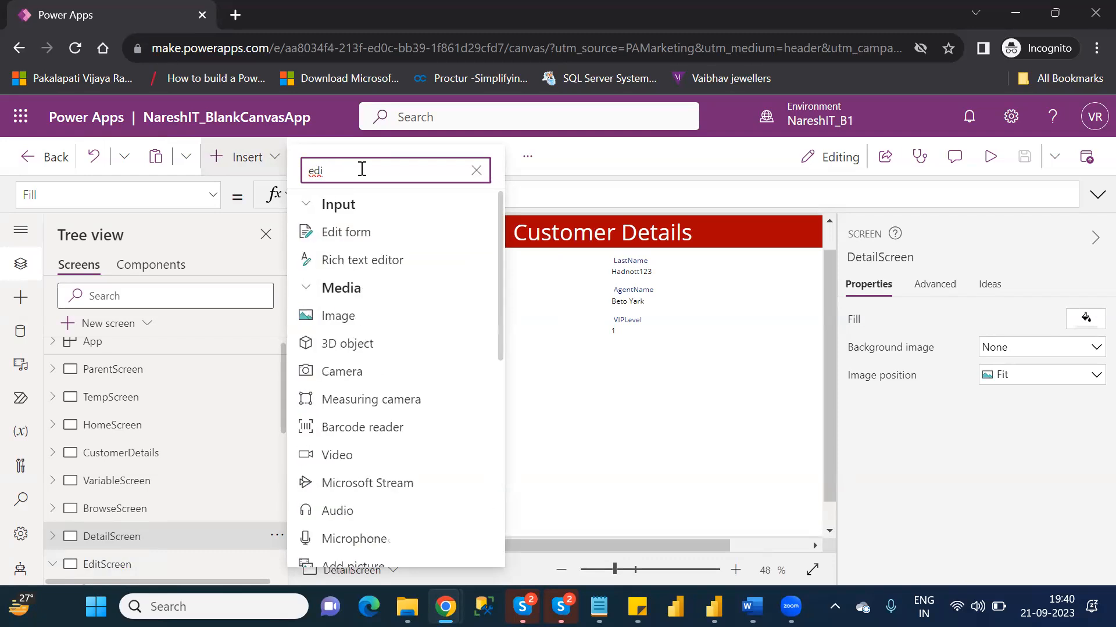
text(i)
key(BackSpace)
text(t)
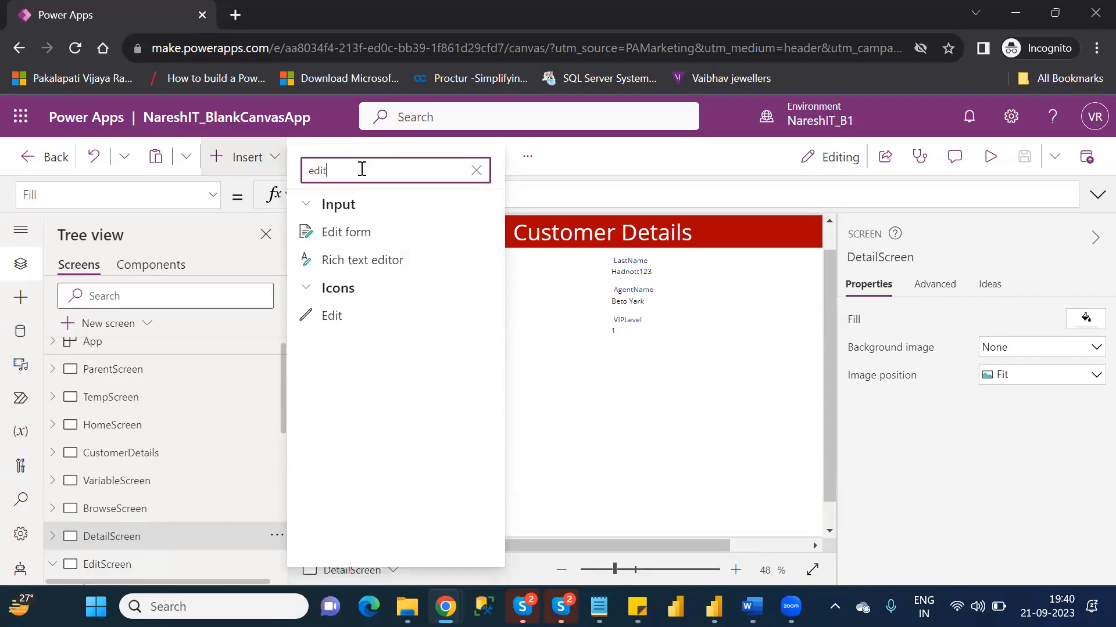
click(348, 326)
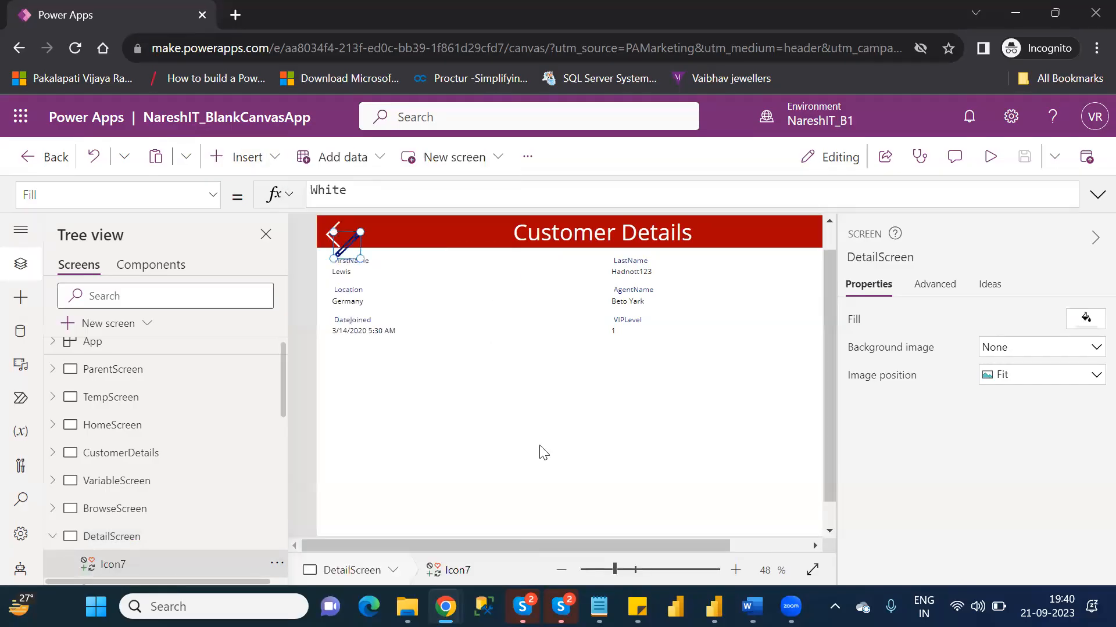
- Place the Edit icon at the far end of DetailScreen's red header, at X 1278 and Y 7, and color it white
mouse_move(355, 239)
mouse_down()
mouse_move(615, 245)
mouse_move(815, 229)
mouse_up()
drag(695, 546, 793, 548)
drag(712, 225, 775, 227)
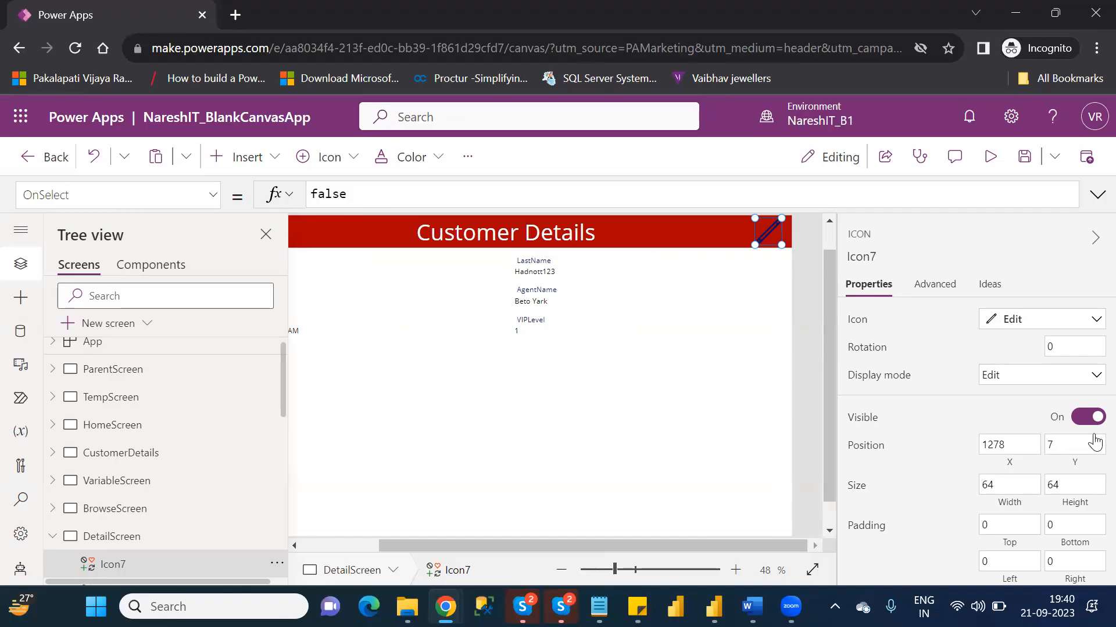
scroll(1094, 406, down, 3)
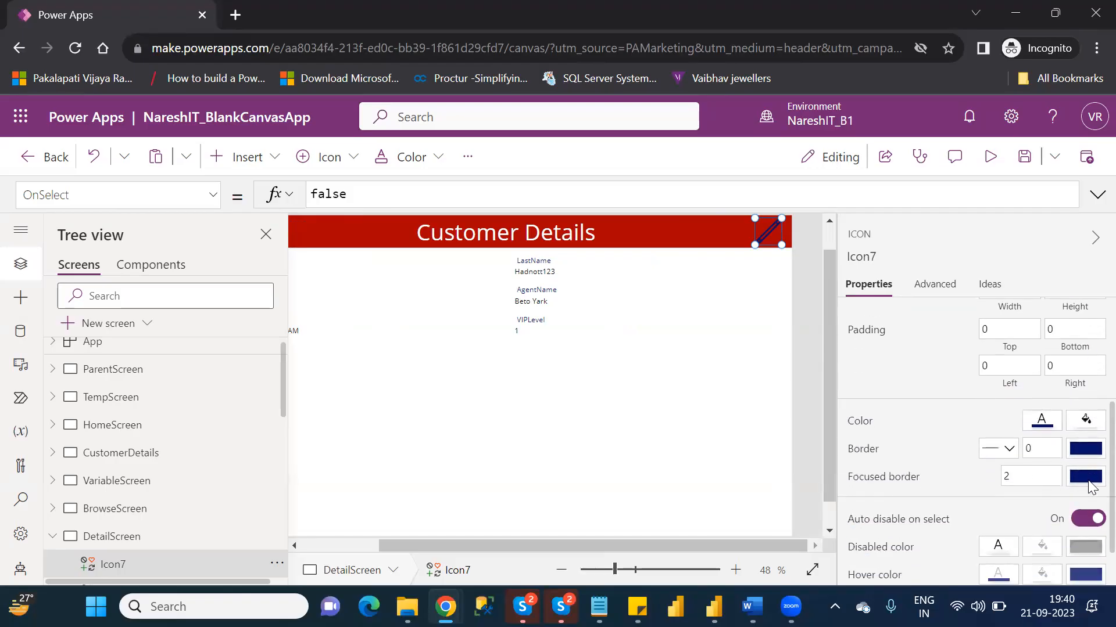
click(1034, 426)
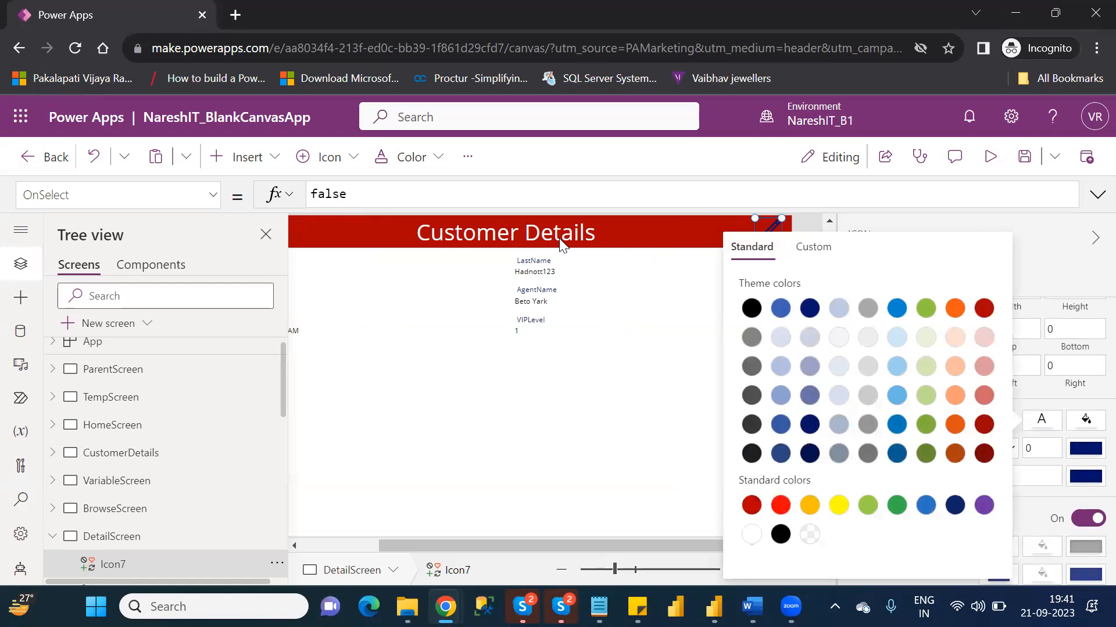
- Set the Edit icon's OnSelect formula to Navigate(EditScreen)
click(313, 195)
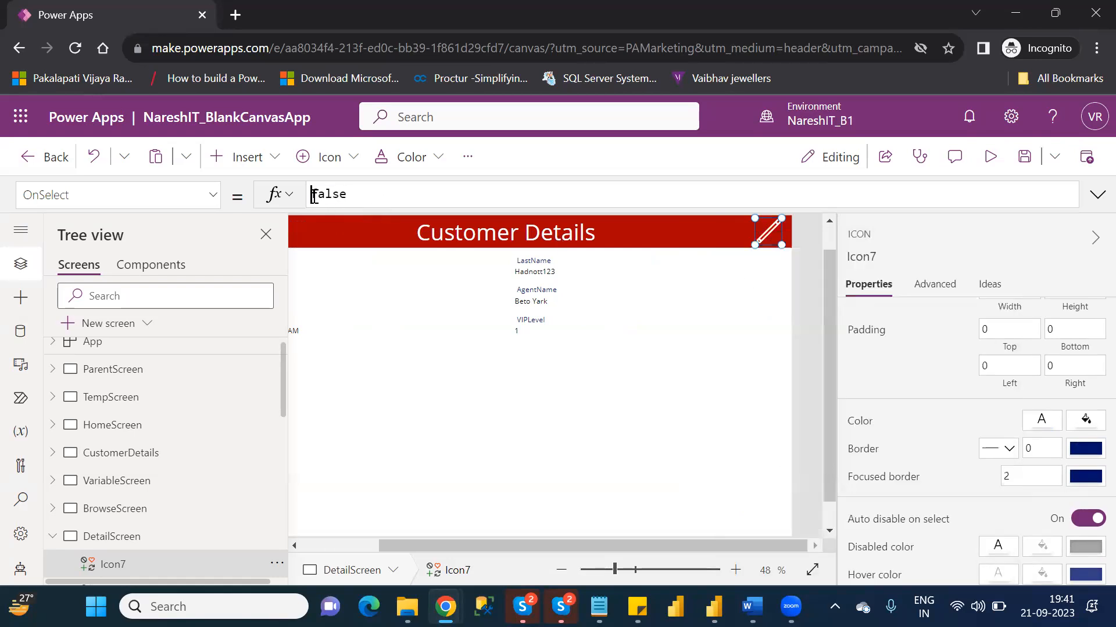
text(na)
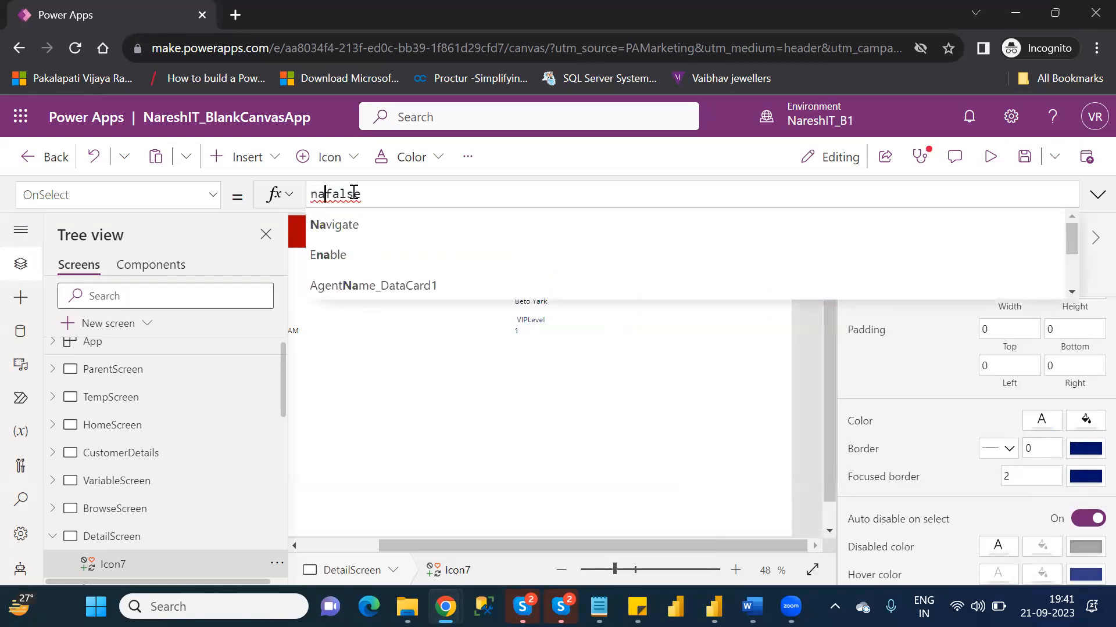
double_click(353, 193)
text(nav)
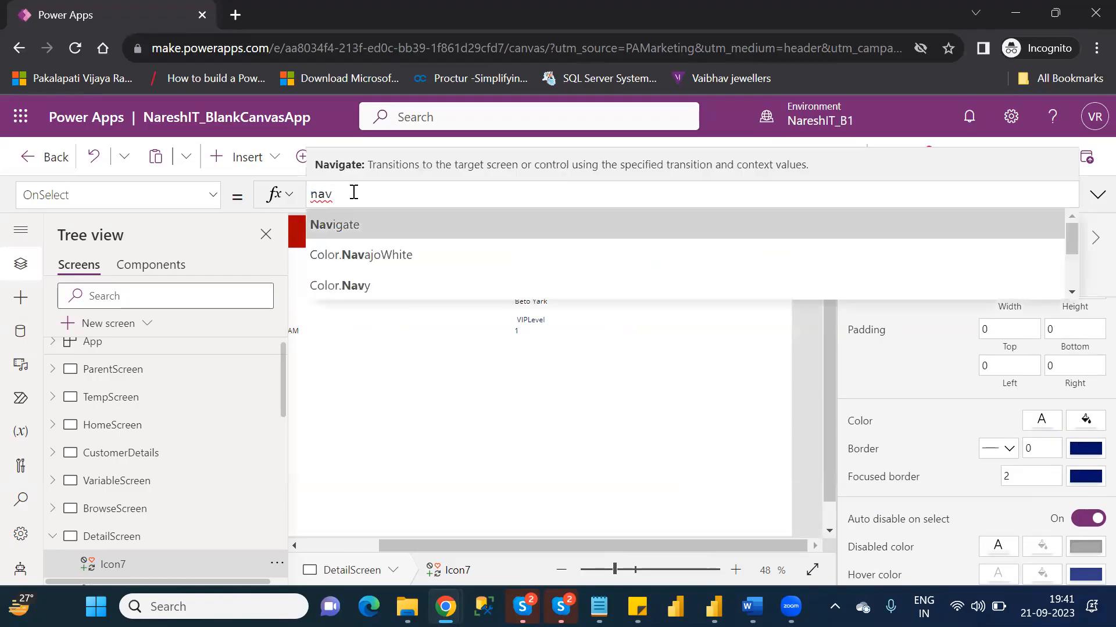
key(Tab)
key(Down)
key(Down)
key(Down)
key(Down)
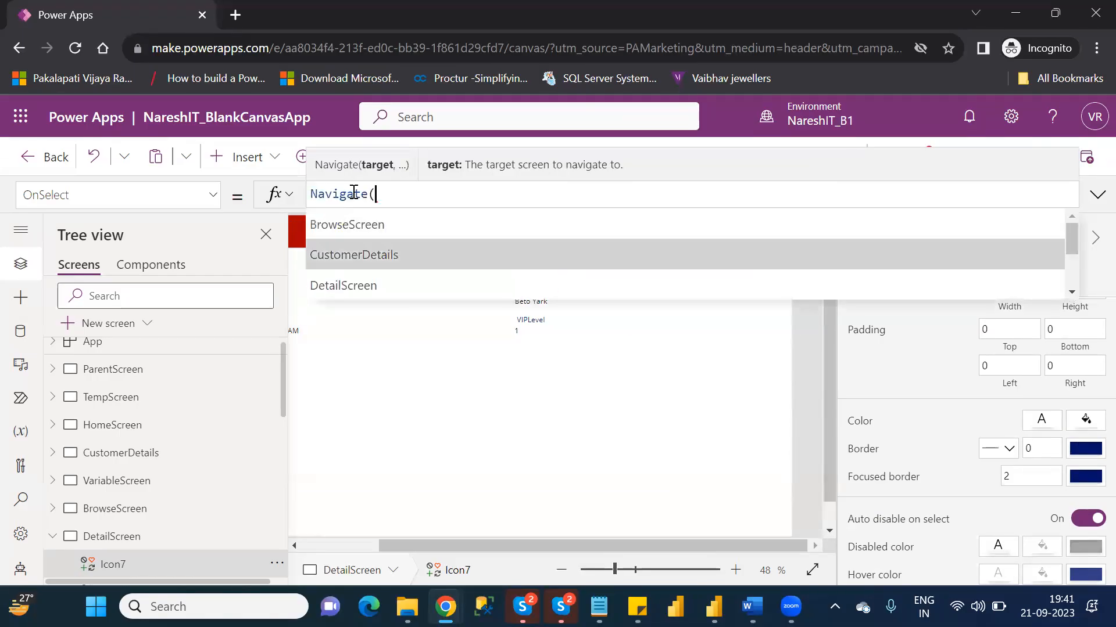
key(Tab)
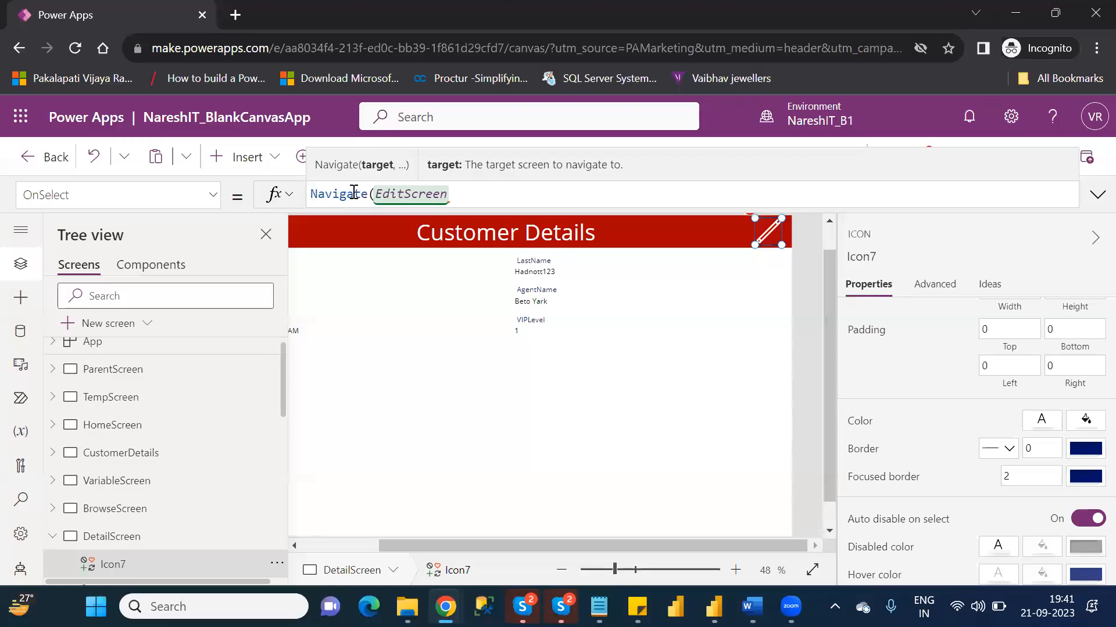
text())
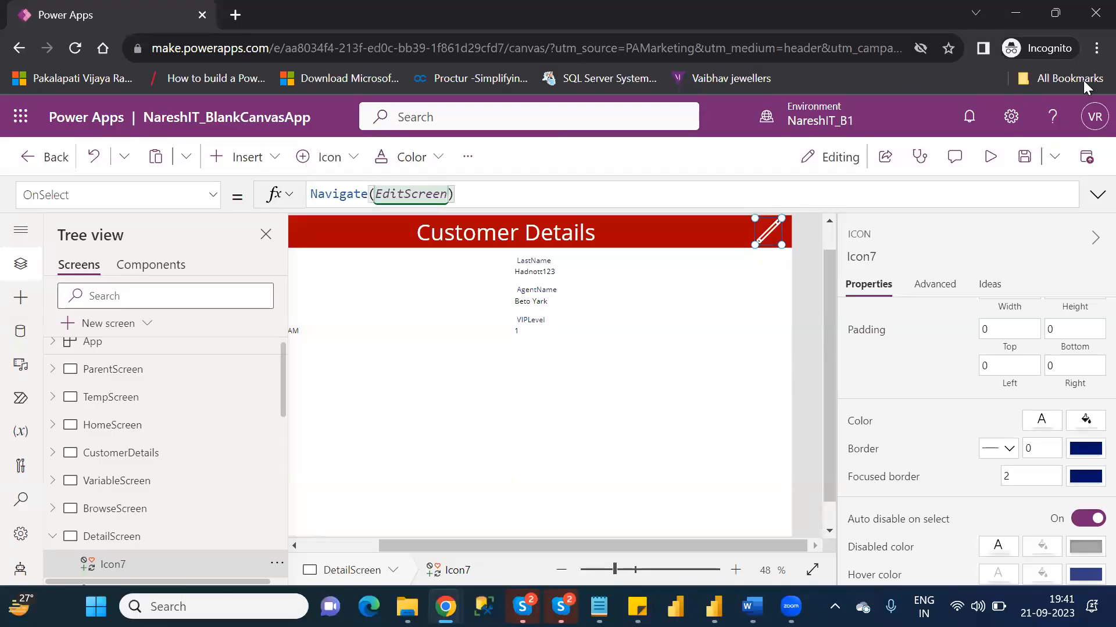
- Preview DetailScreen and test its pencil icon, followed by the back icons through to the customer list
click(1001, 161)
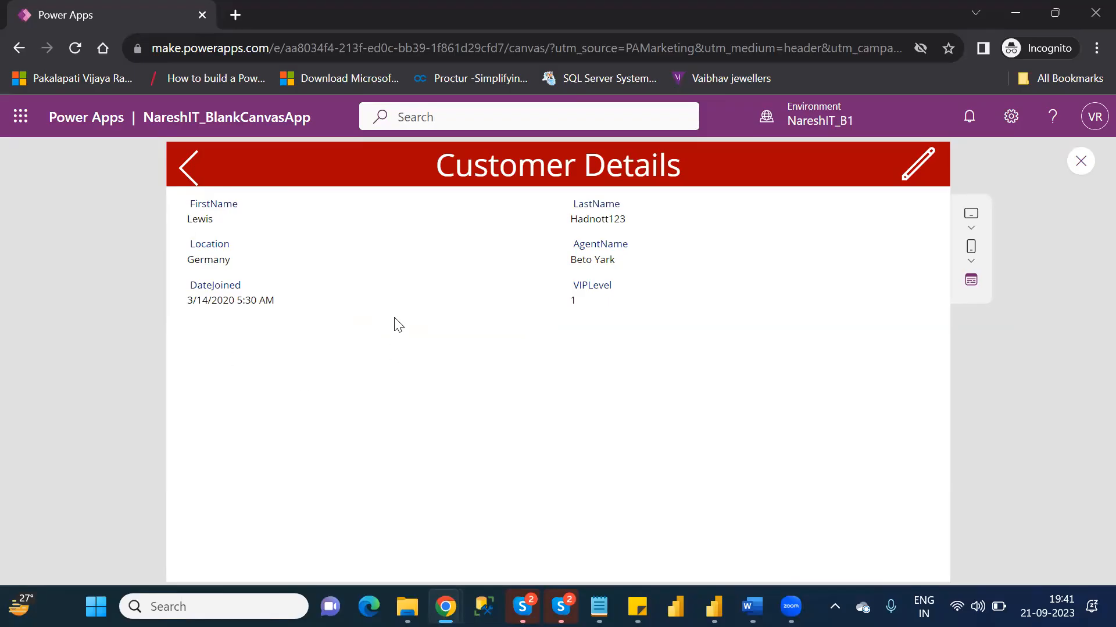
click(928, 165)
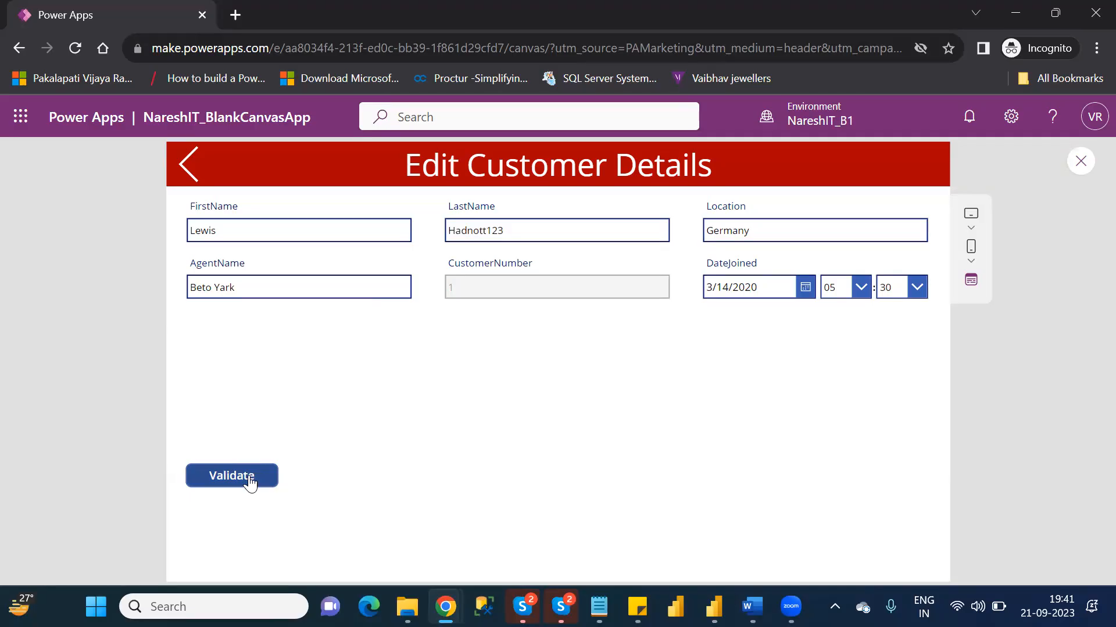
click(186, 169)
click(186, 167)
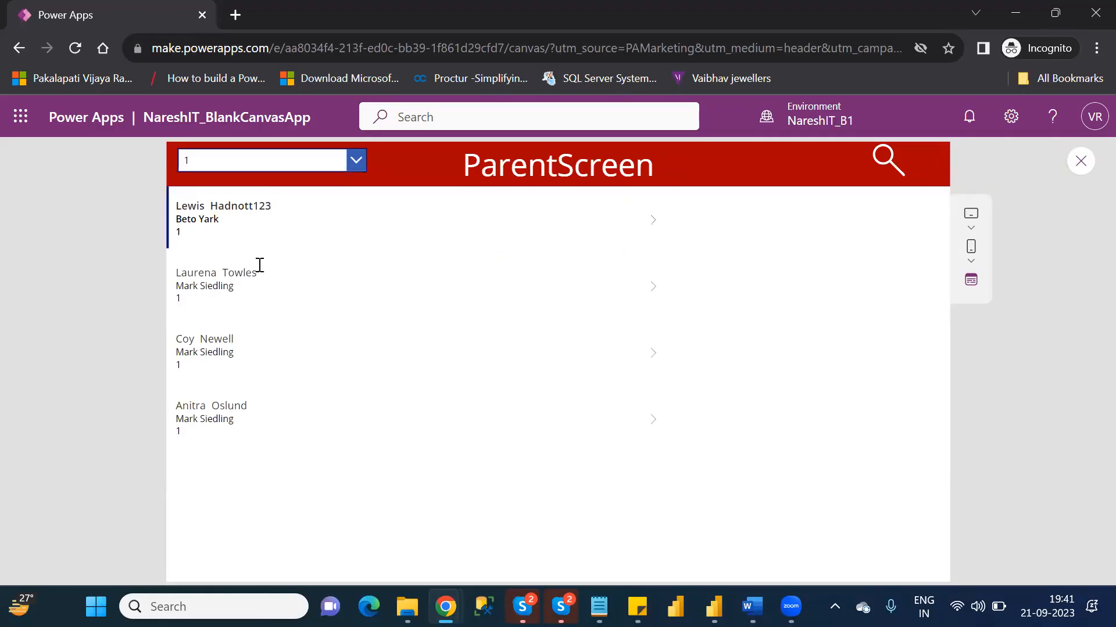
- Open the second customer's details from the gallery, switch to the edit form, and focus the LastName field
click(656, 288)
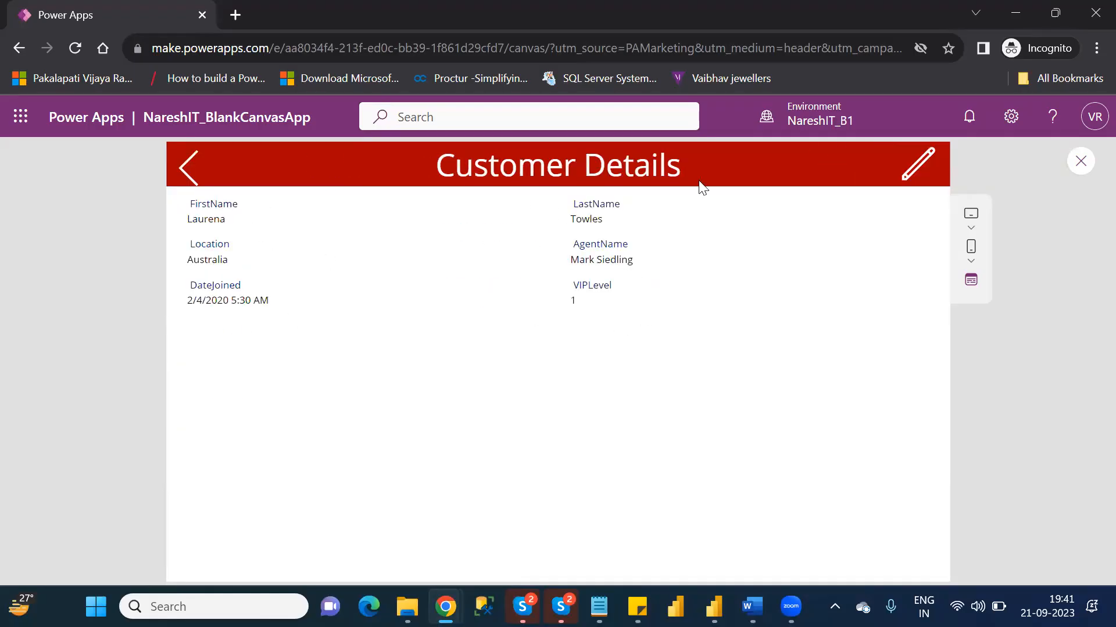
click(907, 169)
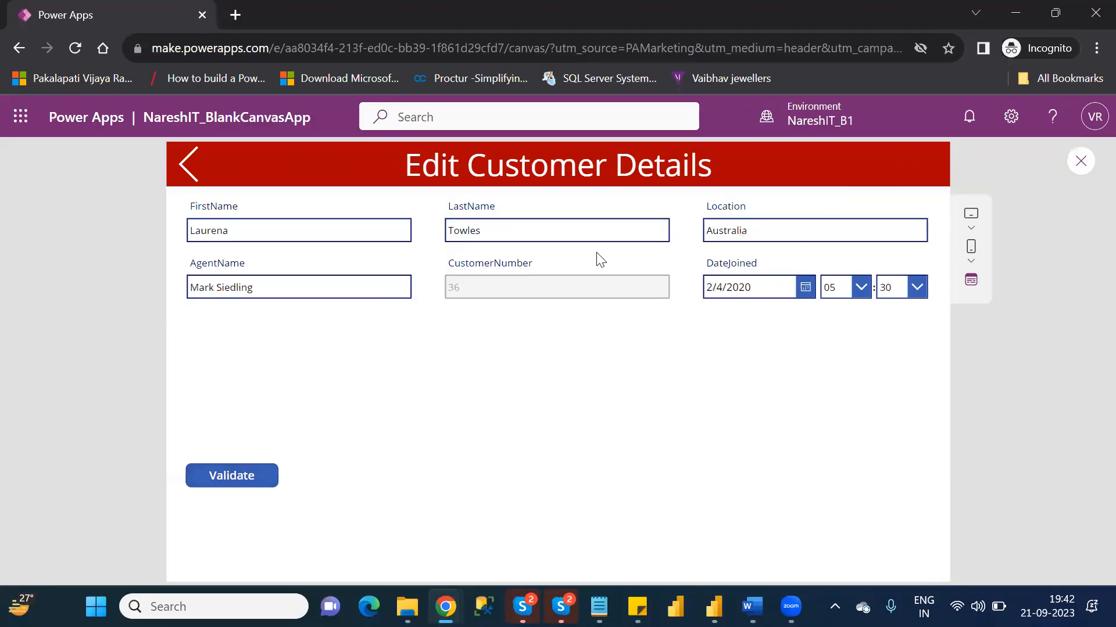
click(525, 234)
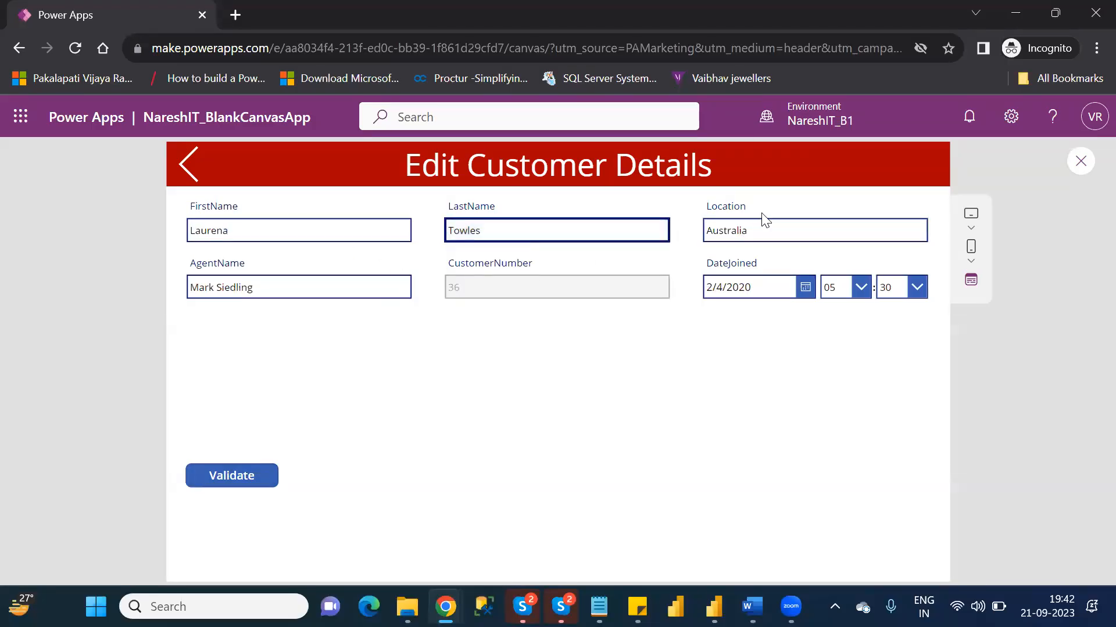
- Change the open customer's Location to UK, save the record with Validate, and dismiss the notification
click(768, 230)
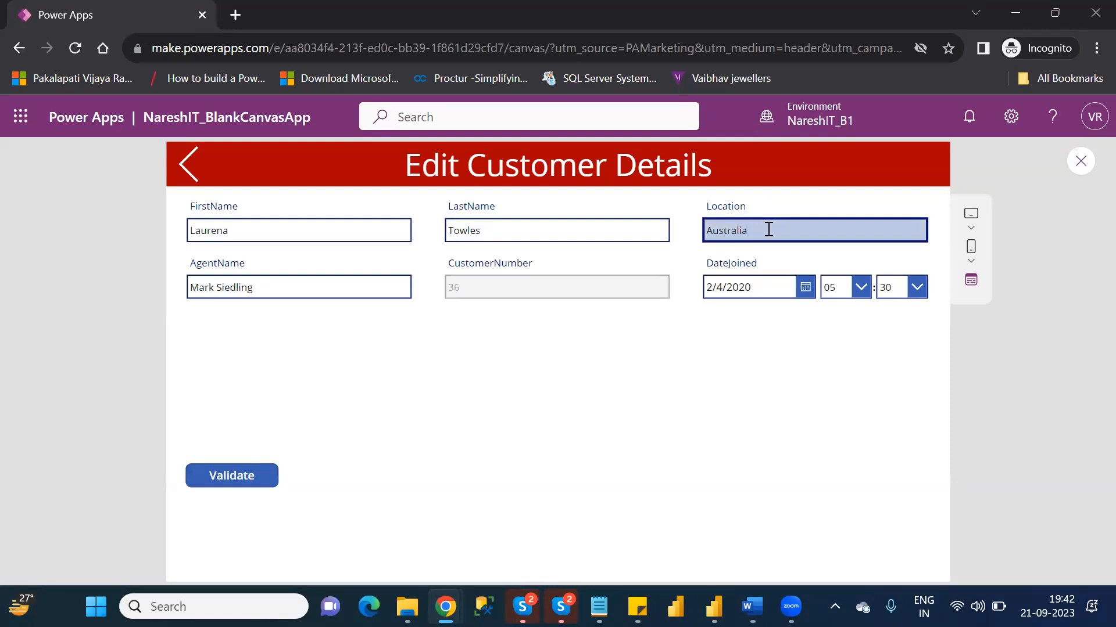
key(BackSpace)
key(BackSpace)
key(BackSpace)
key(BackSpace)
key(BackSpace)
text(UK)
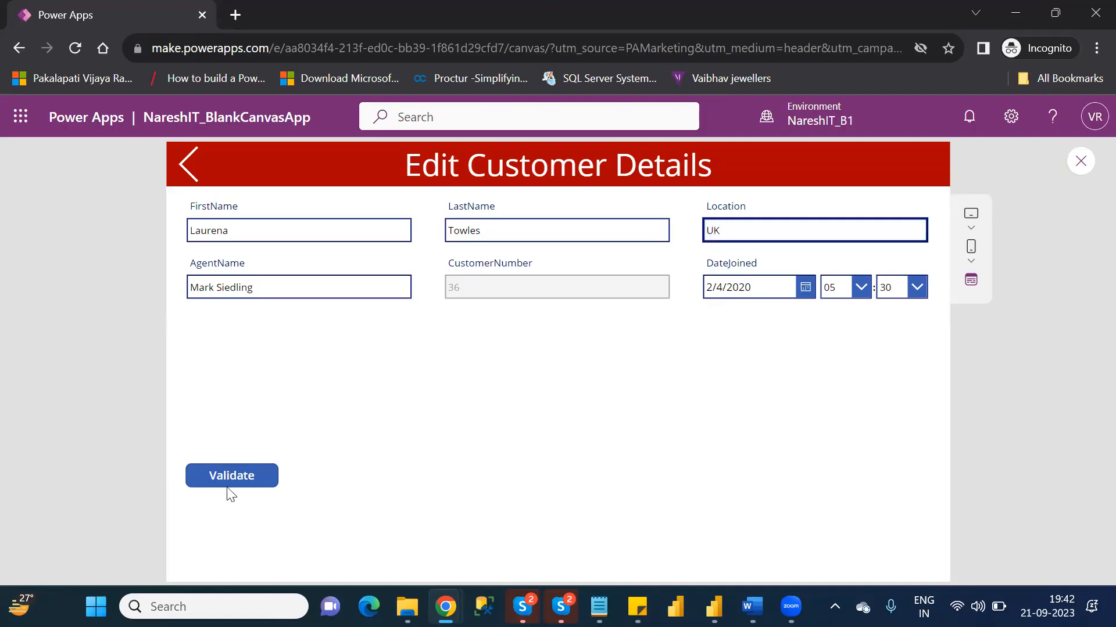
click(235, 472)
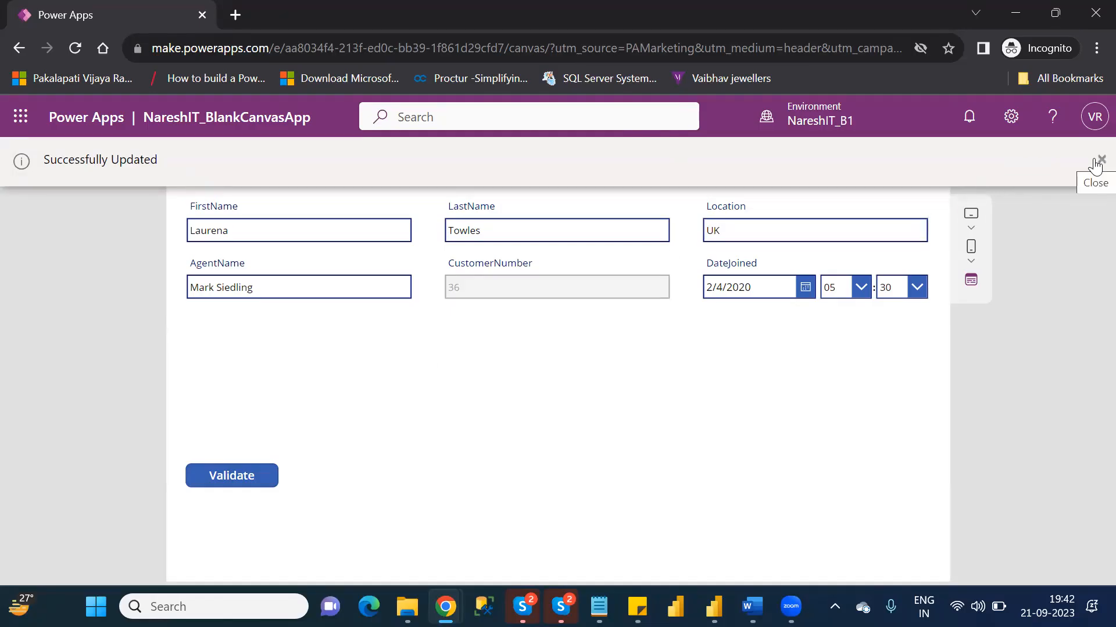
click(1095, 165)
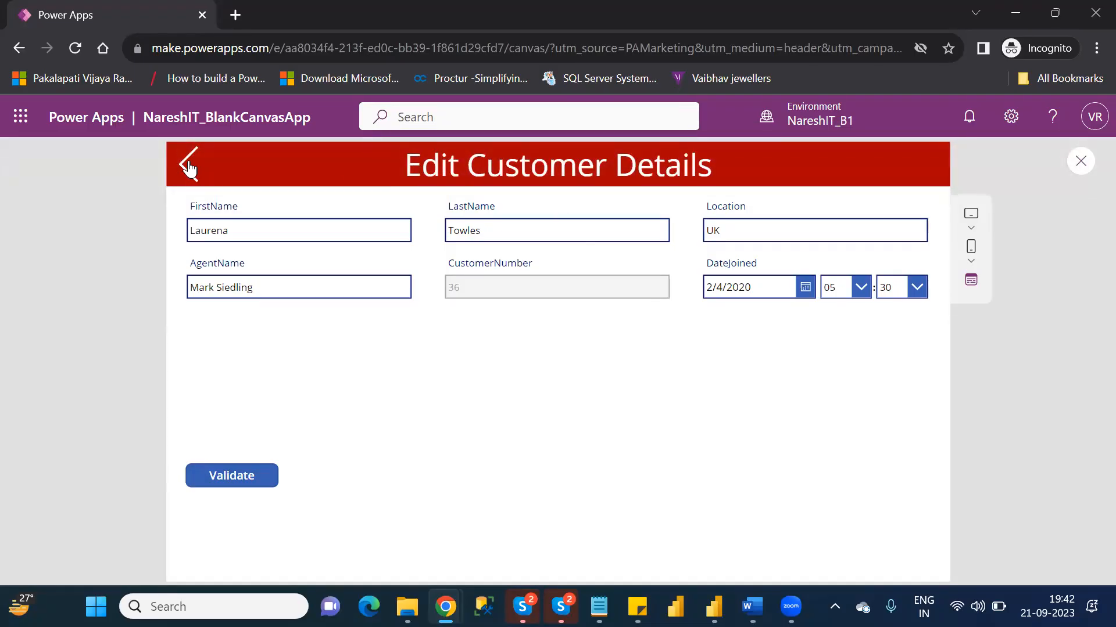
- Return from the edit form through Customer Details to the customer list, exit the preview, and dismiss the tip dialog
click(189, 167)
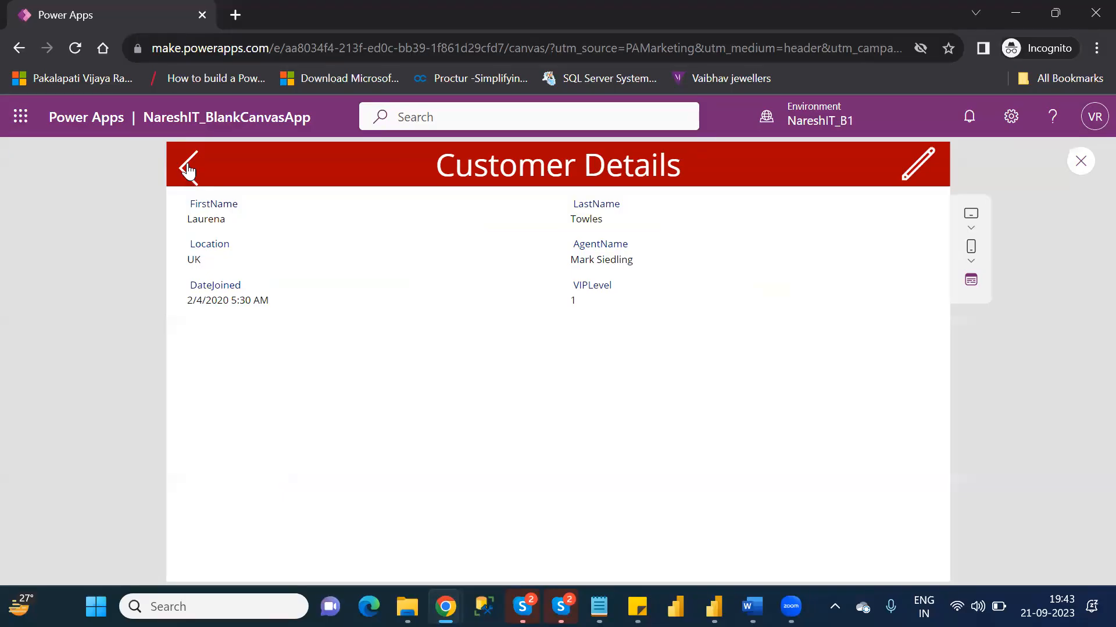
click(188, 170)
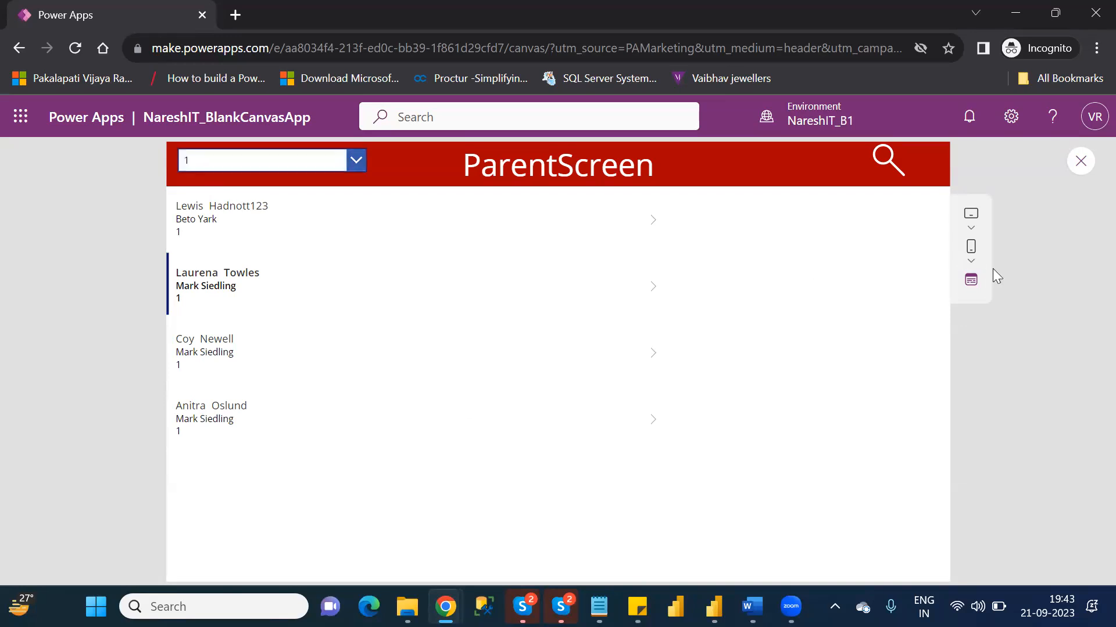
click(1079, 173)
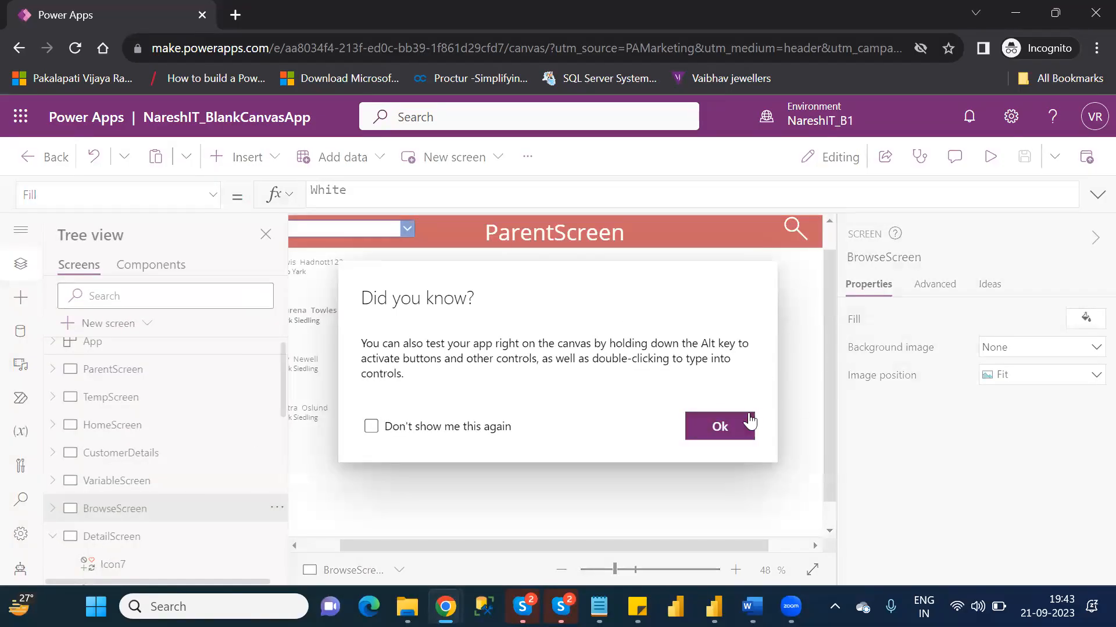
click(720, 425)
- Move the search icon in BrowseScreen's red header to X 1187 and Y 7, leaving room at the header's end
click(55, 538)
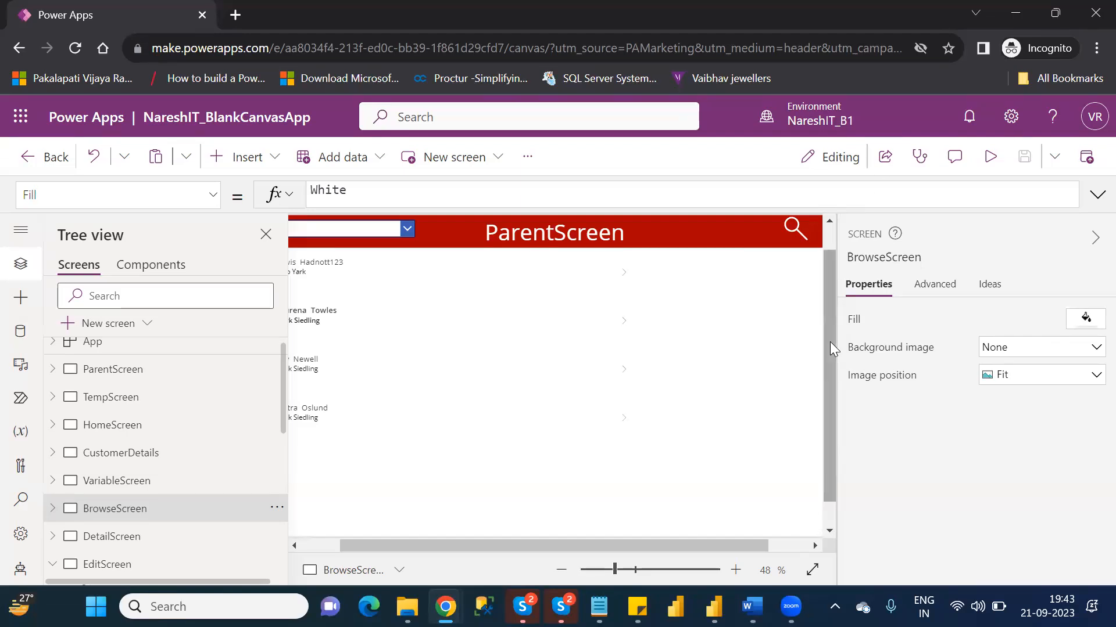
click(801, 549)
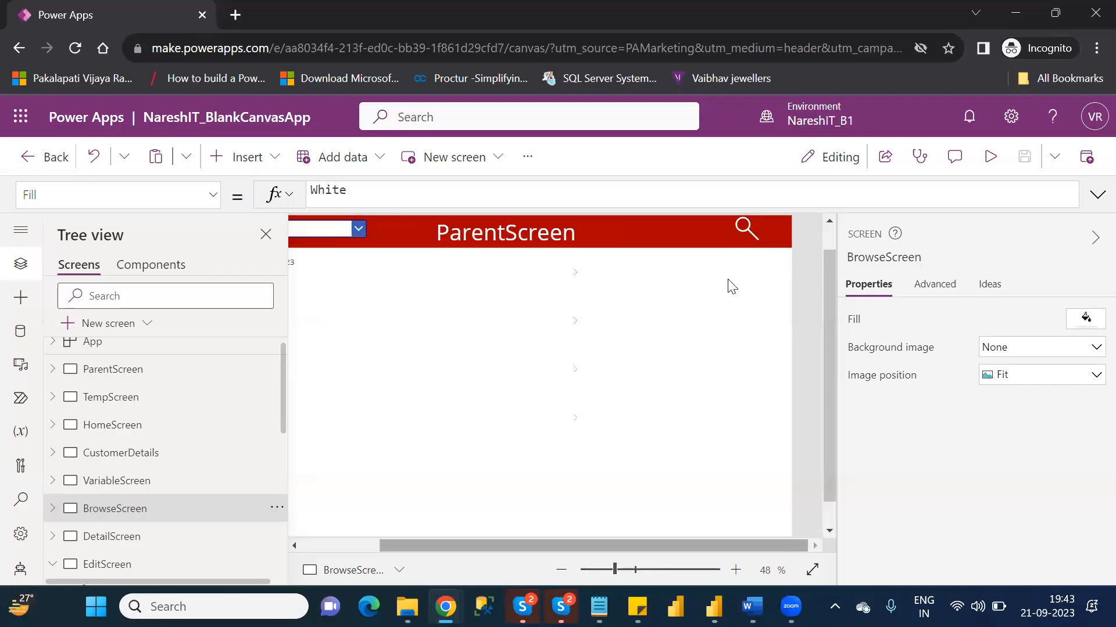
drag(744, 225, 729, 227)
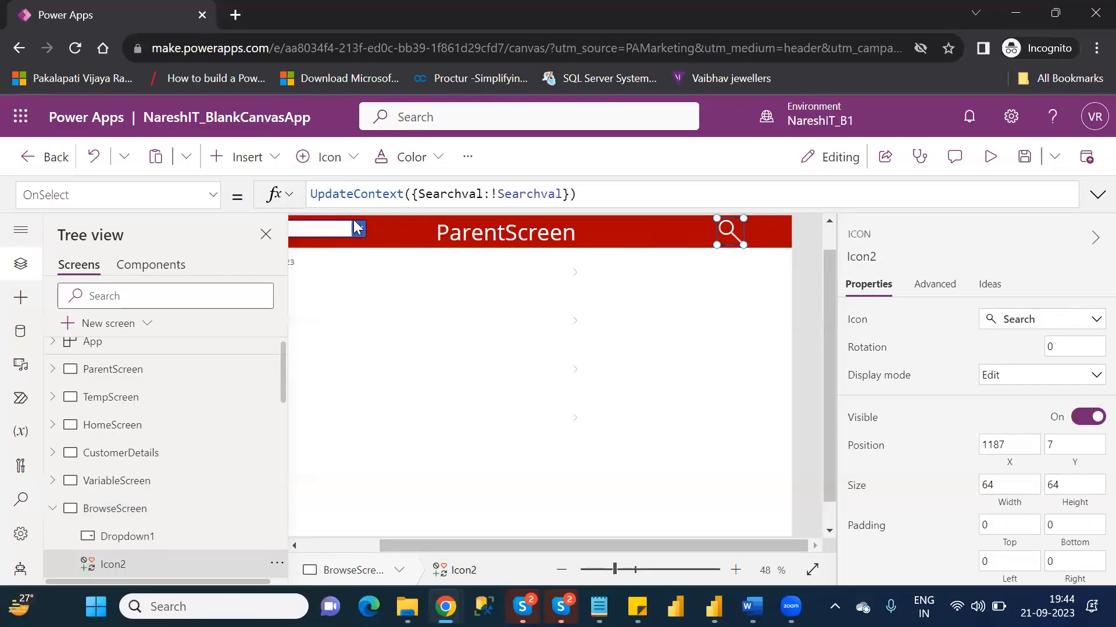
click(241, 164)
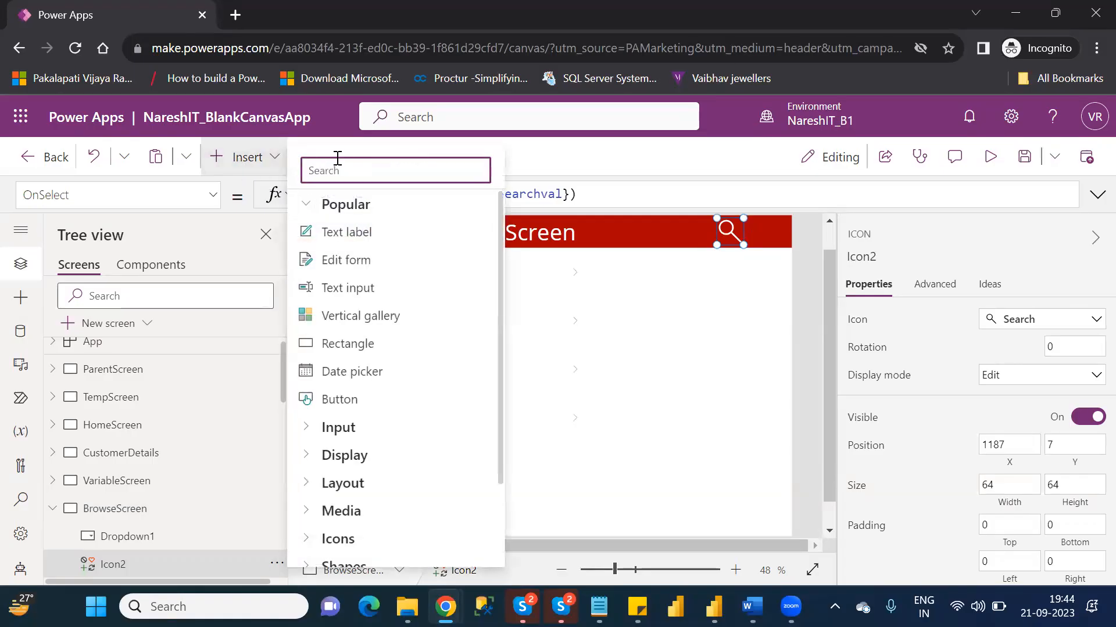
text(new)
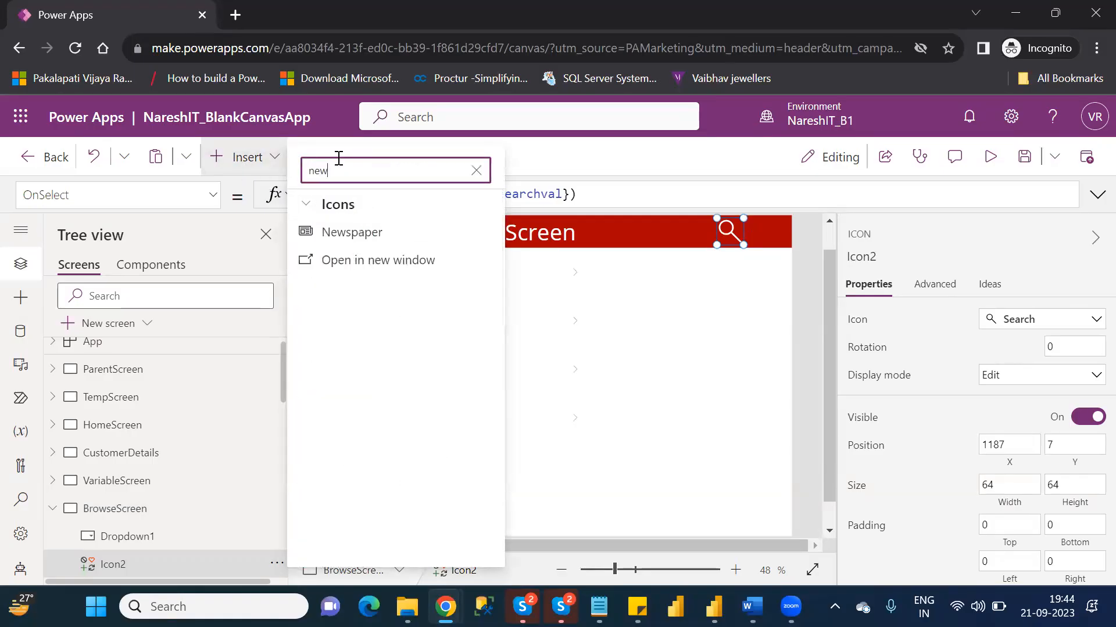
key(BackSpace)
key(BackSpace)
key(BackSpace)
text(n)
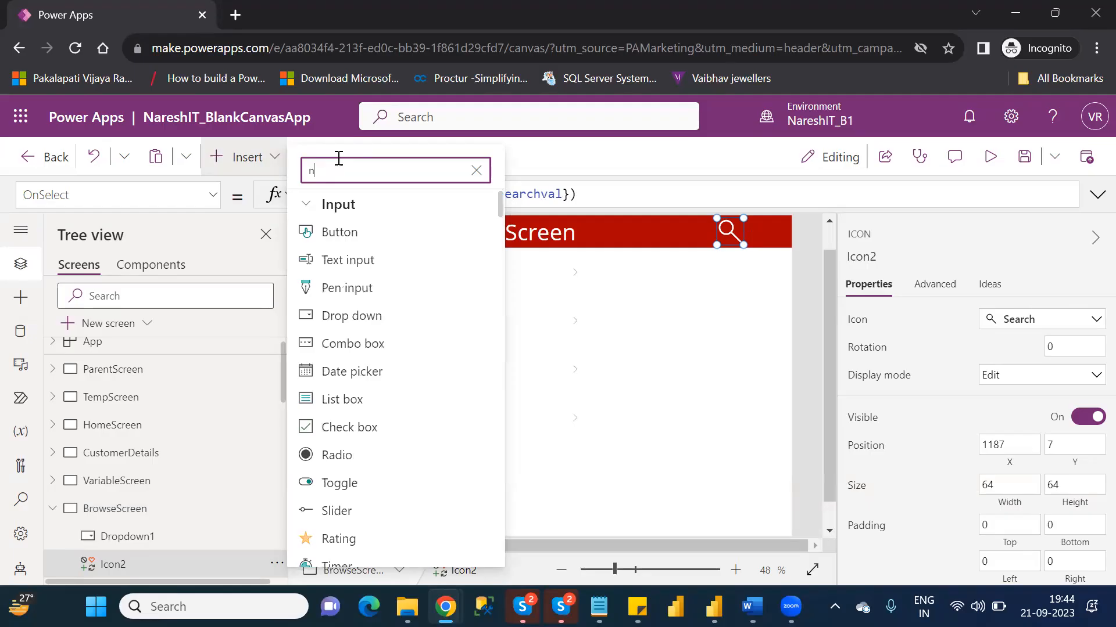
key(BackSpace)
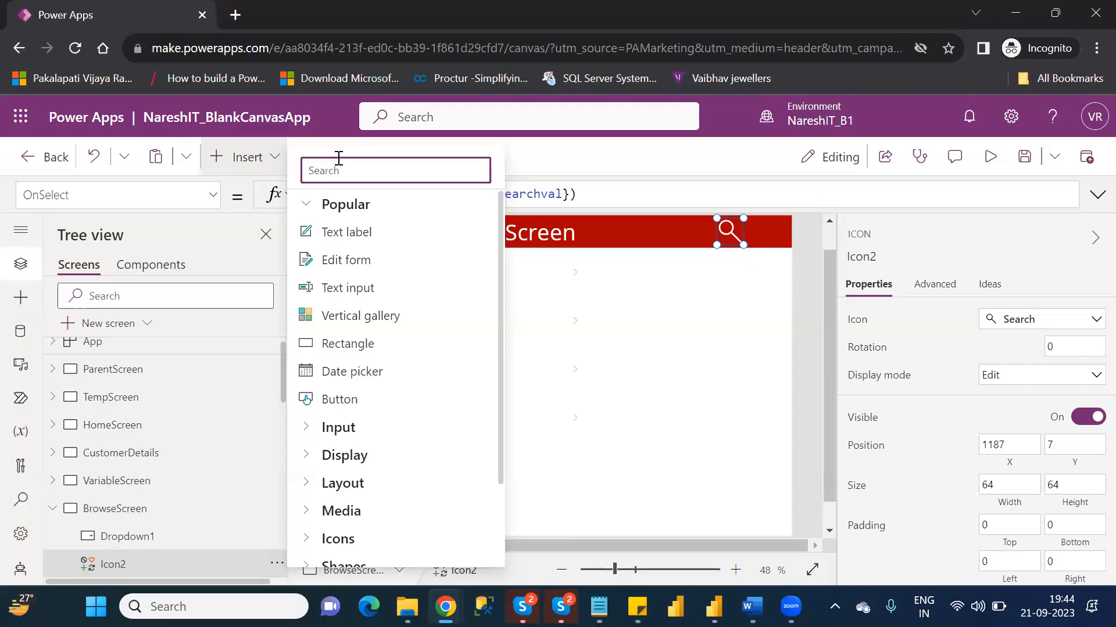
text(cr)
key(BackSpace)
key(BackSpace)
text(but)
click(348, 242)
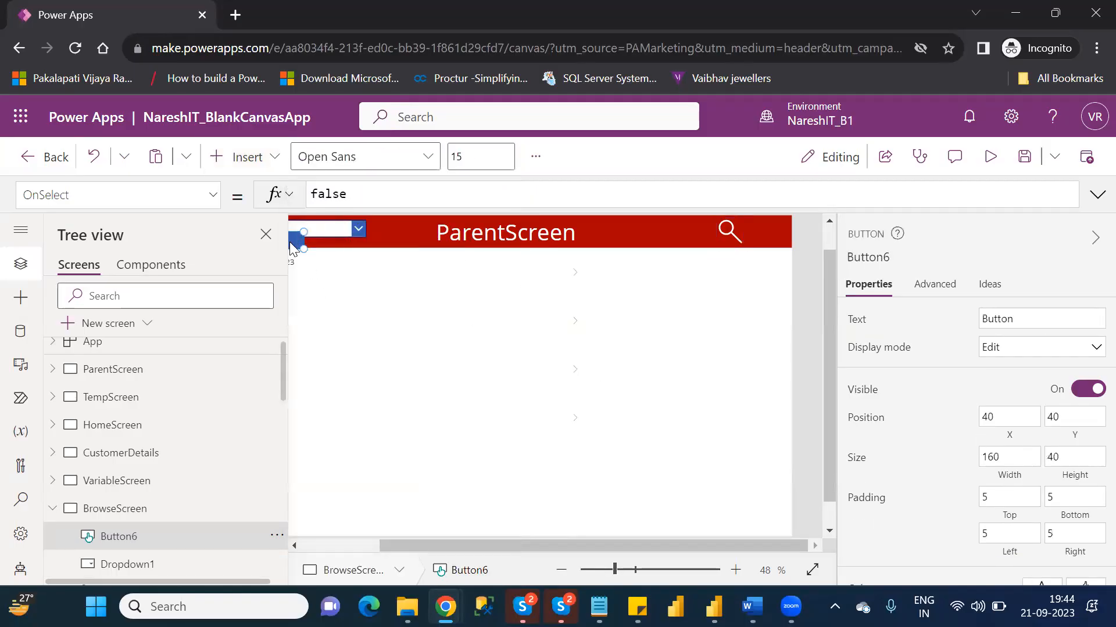
key(Delete)
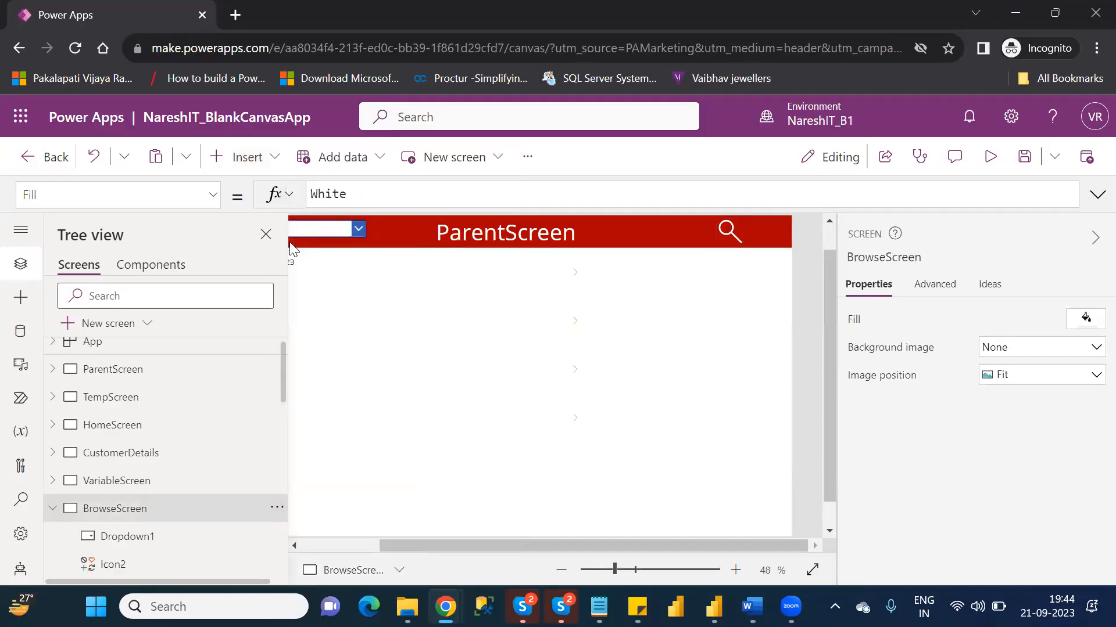
- Insert an Add (plus) icon on BrowseScreen
click(249, 158)
text(pl)
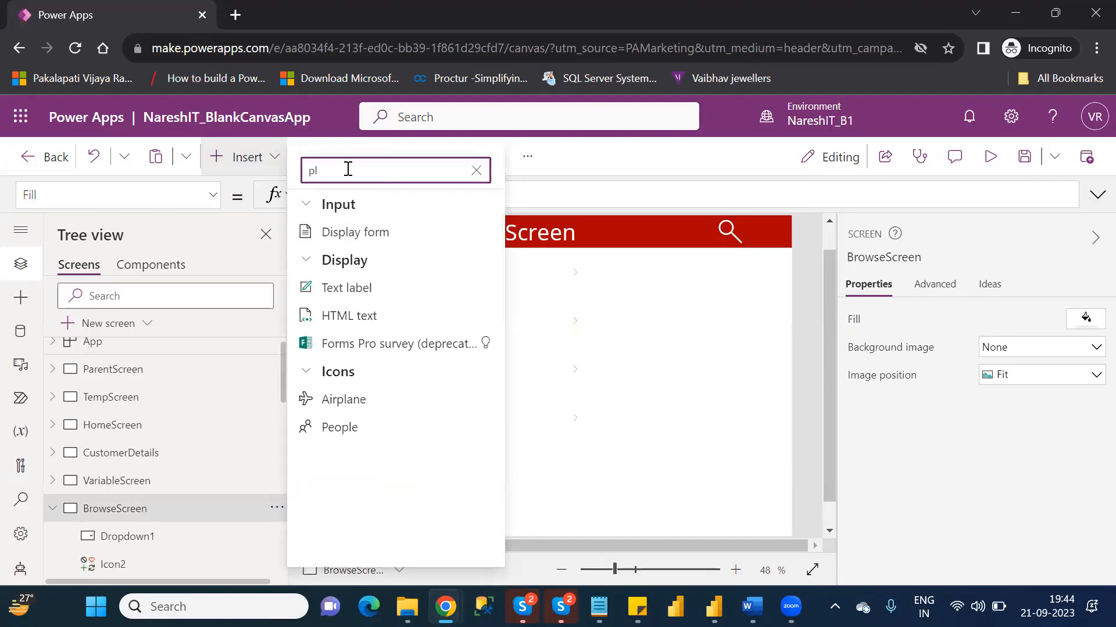
key(BackSpace)
key(BackSpace)
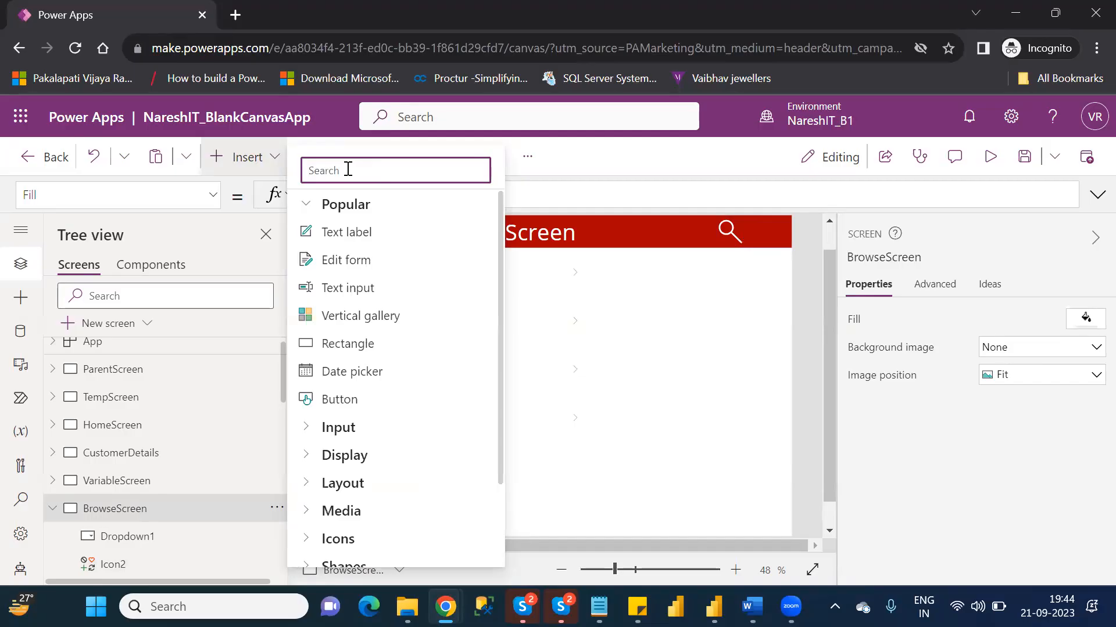
click(304, 540)
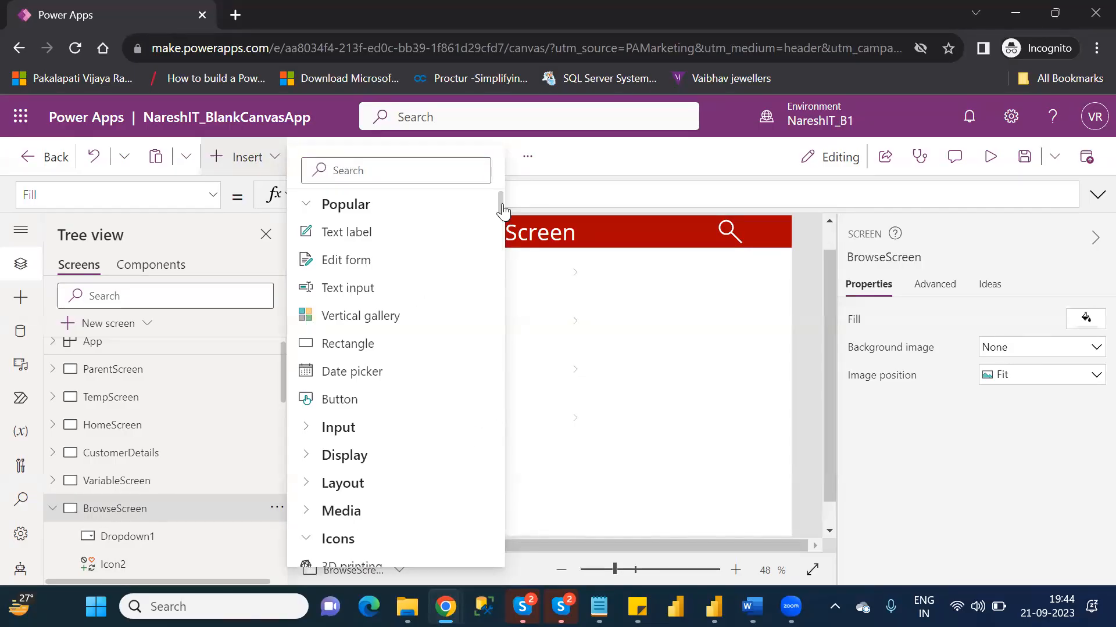
scroll(503, 212, down, 5)
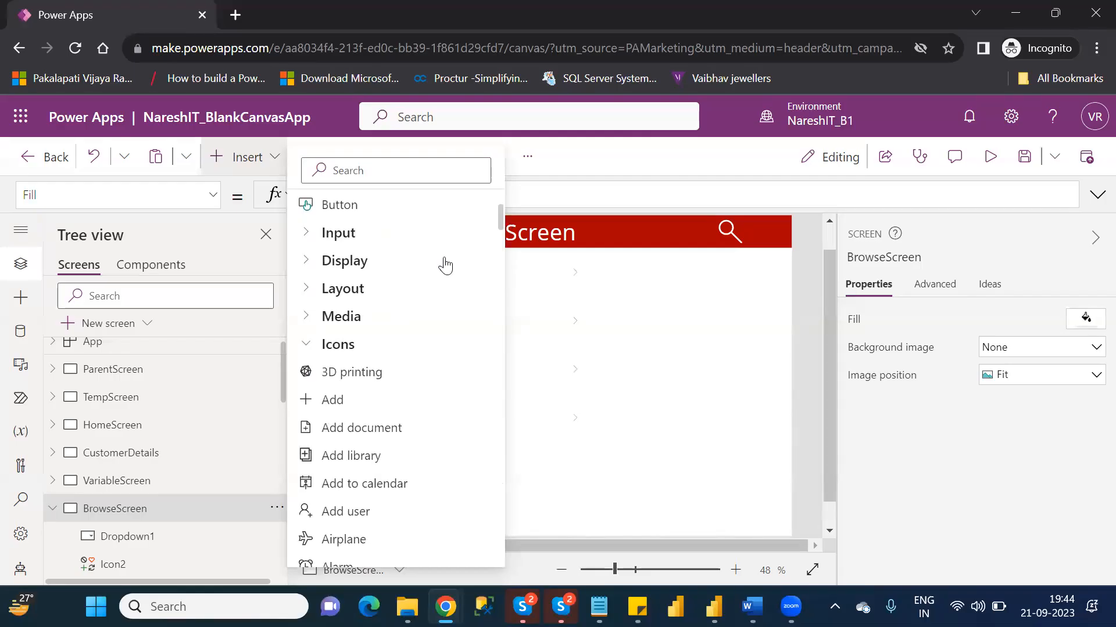
click(331, 401)
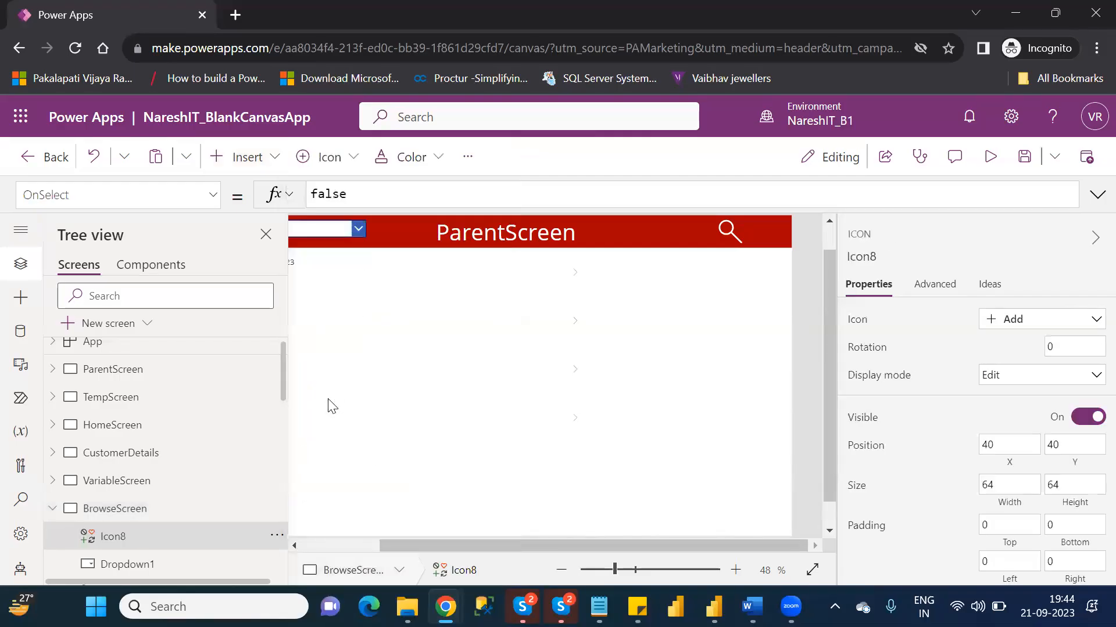
- Place the plus icon at the far end of BrowseScreen's header, beside the search icon, at X 1302 and Y 0
click(343, 546)
drag(347, 248, 770, 251)
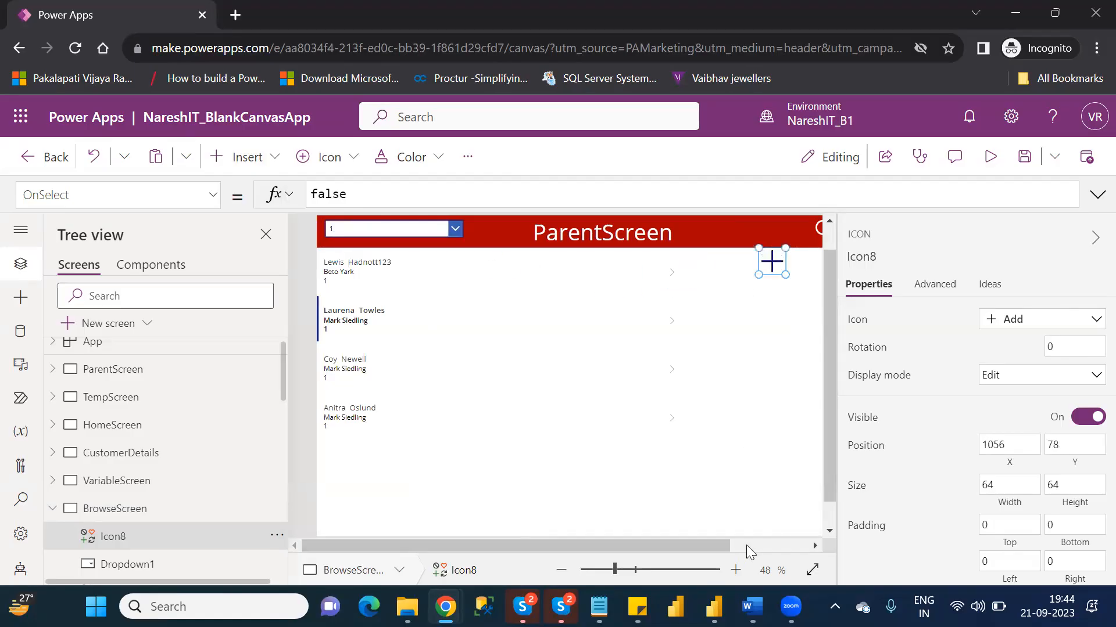
click(757, 546)
drag(674, 260, 769, 230)
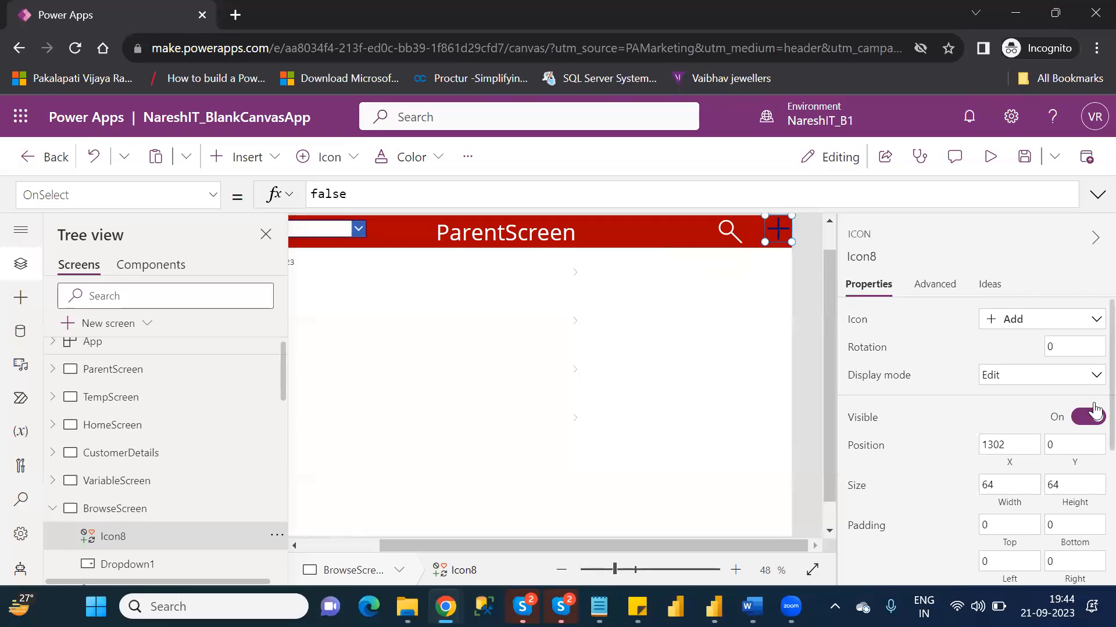
- Color the plus icon in BrowseScreen's header white, RGBA(255, 255, 255, 1)
scroll(1087, 459, down, 3)
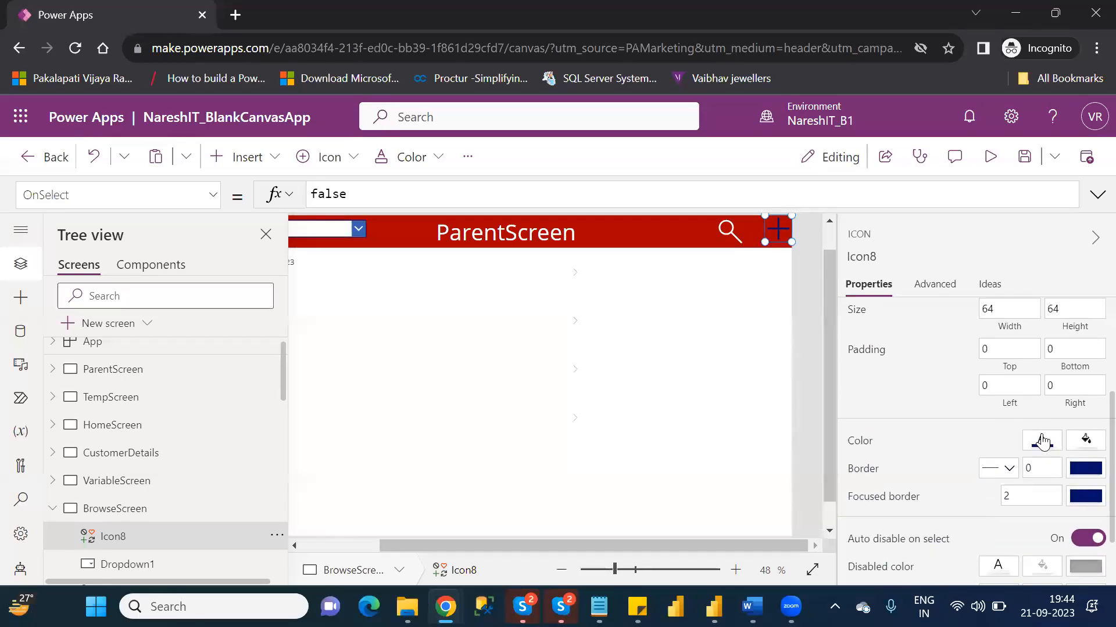
click(1042, 441)
click(752, 536)
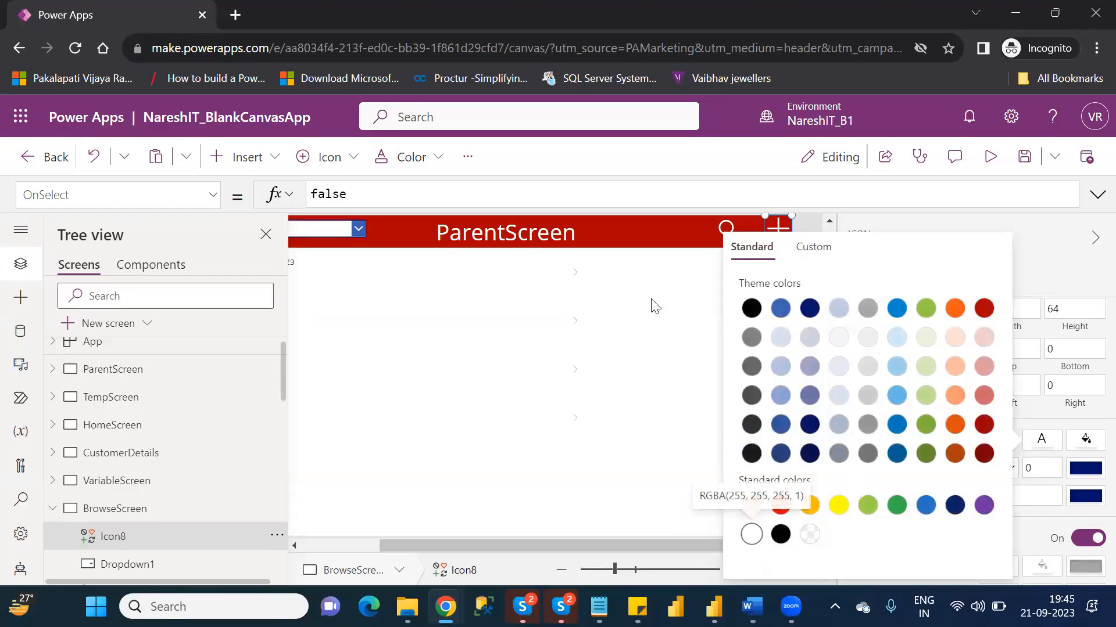
click(656, 280)
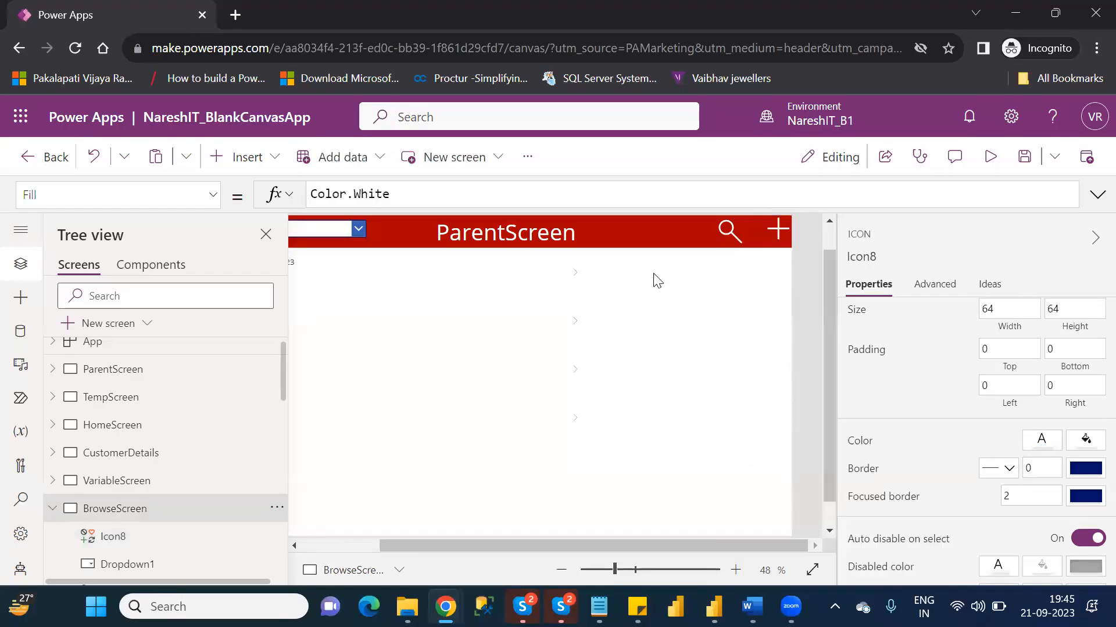
- Set the plus icon's OnSelect formula to NewForm(Form1)
click(779, 232)
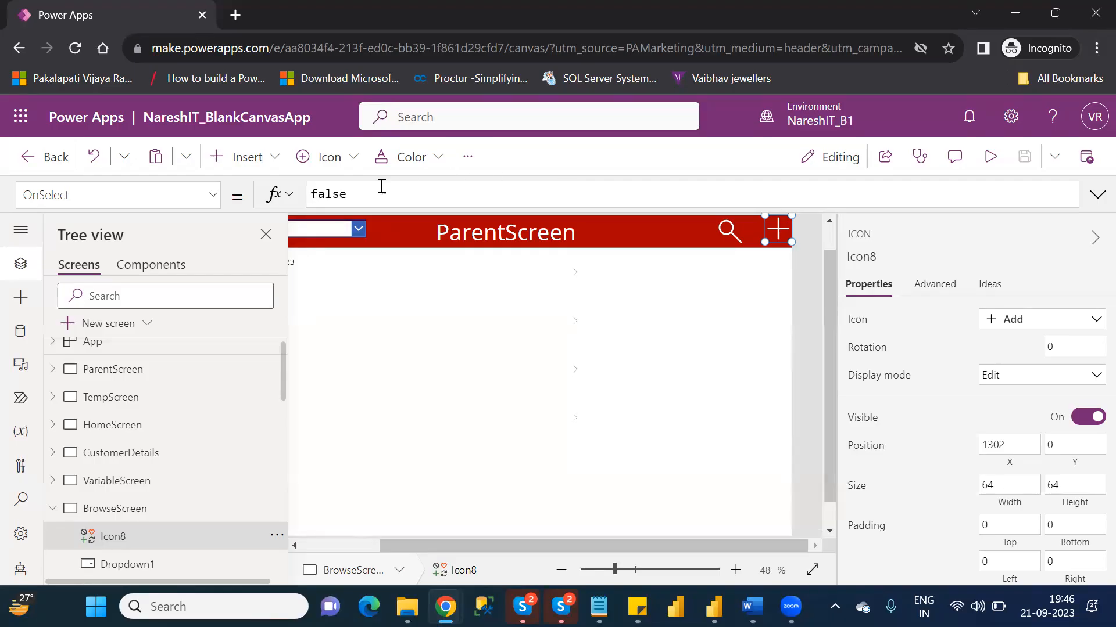
double_click(343, 194)
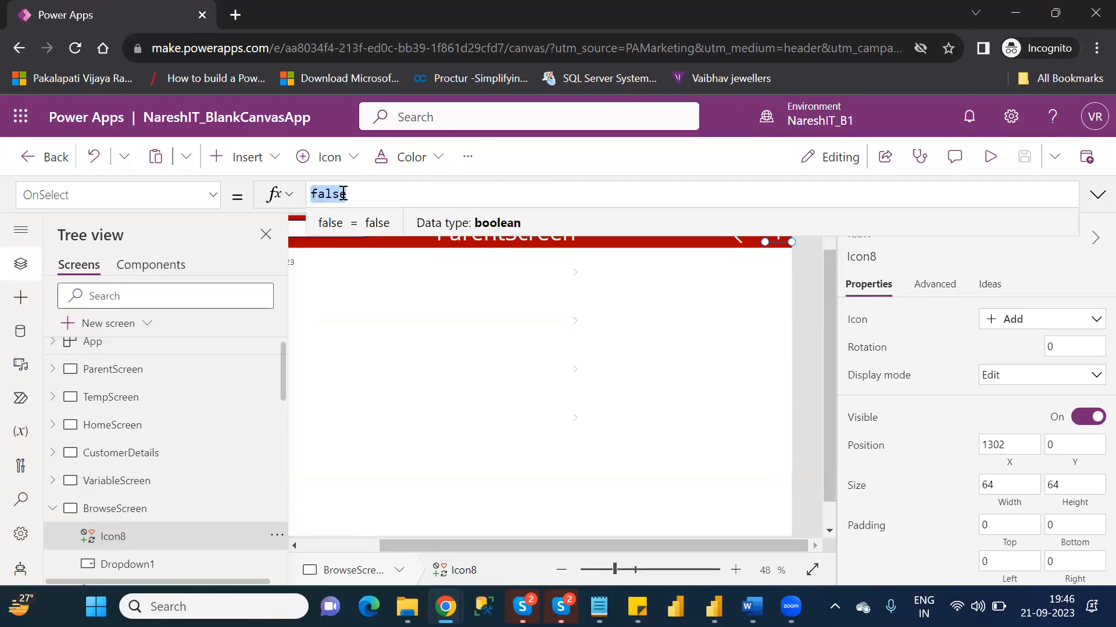
text(new)
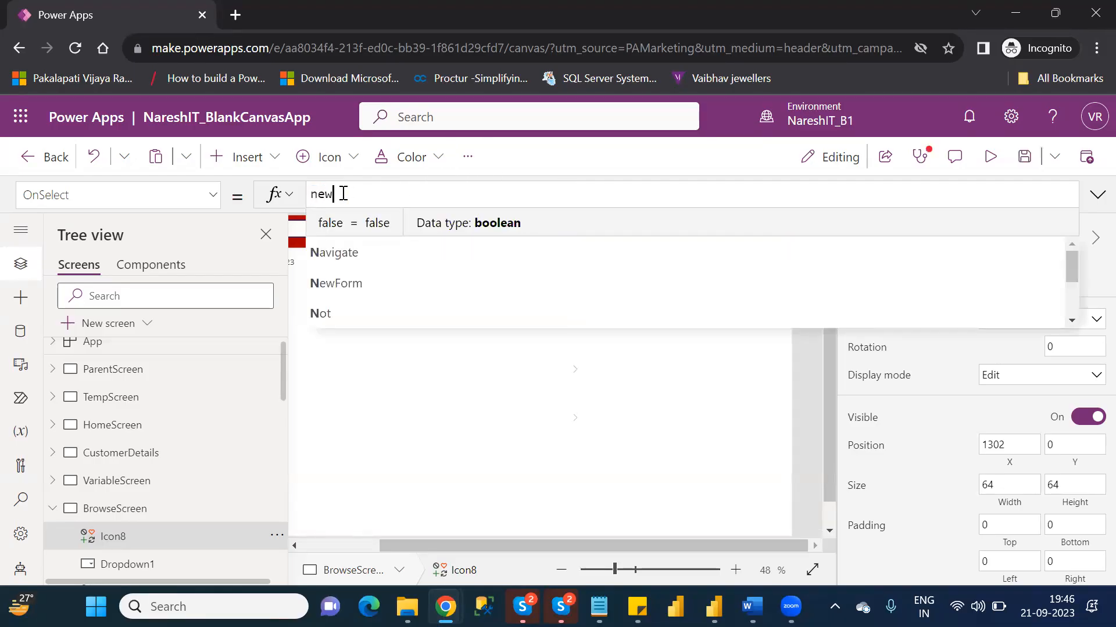
key(Tab)
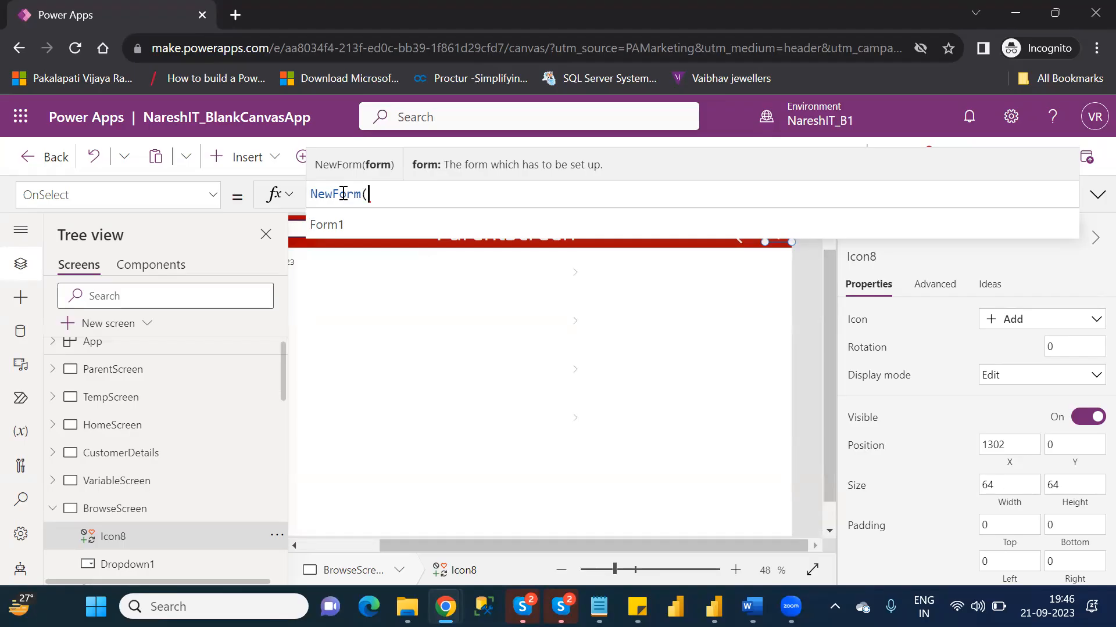
key(Down)
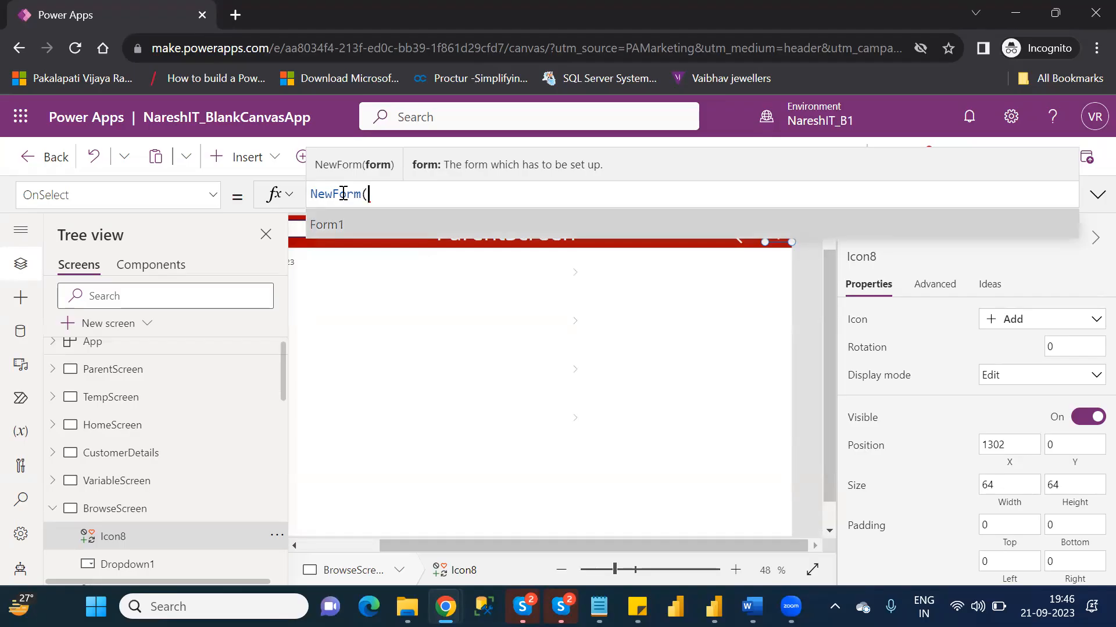
key(Tab)
text())
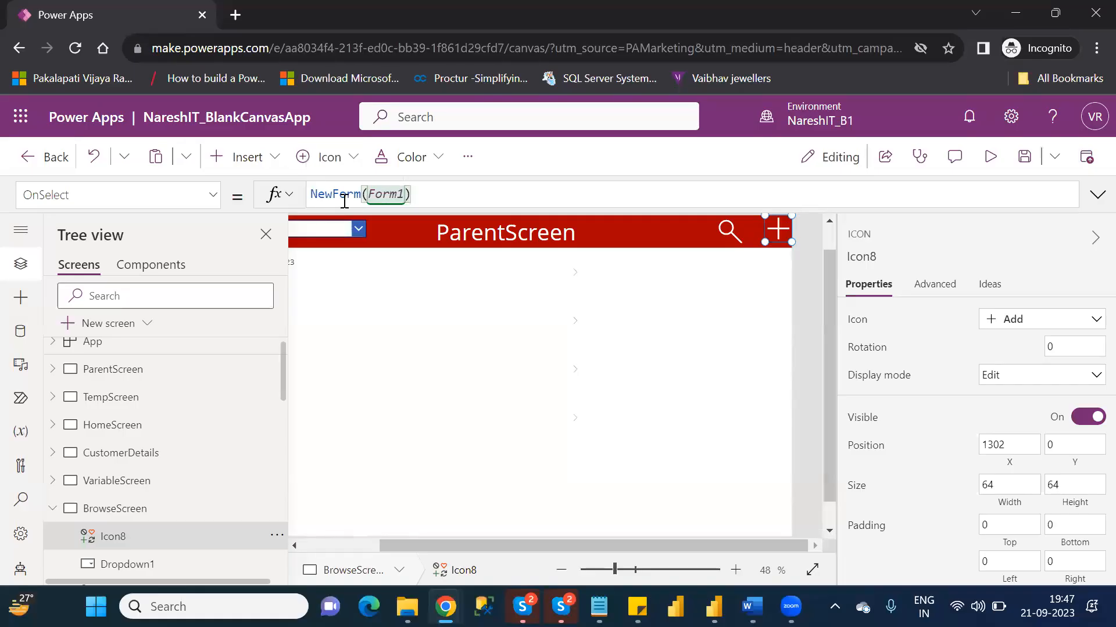
- Prepend Navigate(EditScreen); to the plus icon's OnSelect formula so it reads Navigate(EditScreen);NewForm(Form1)
click(313, 194)
text(;)
key(Left)
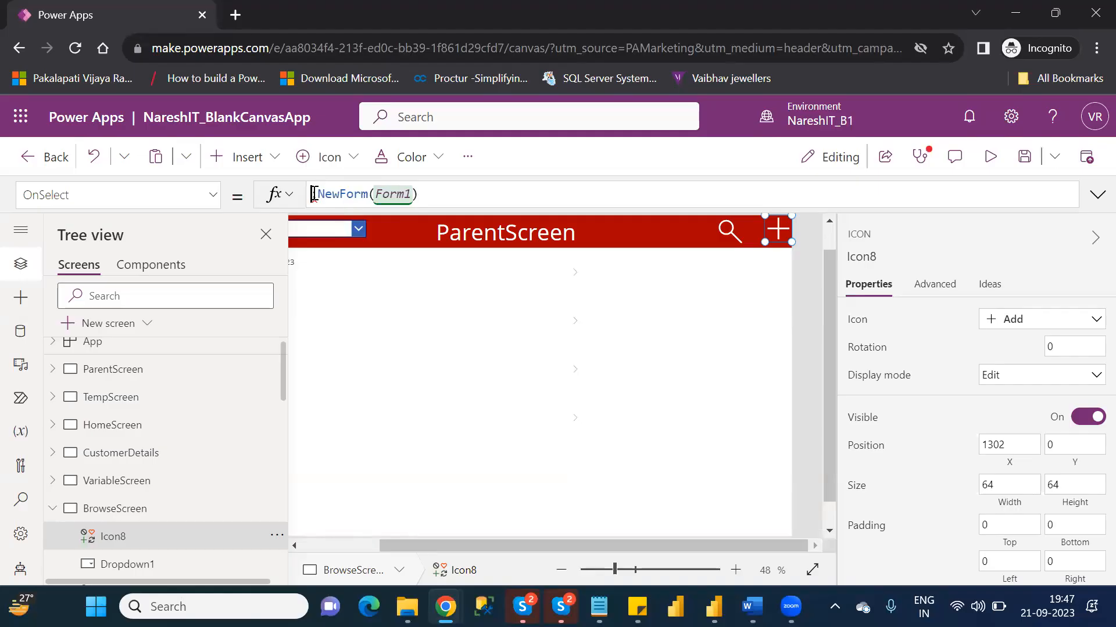
text(Navi;)
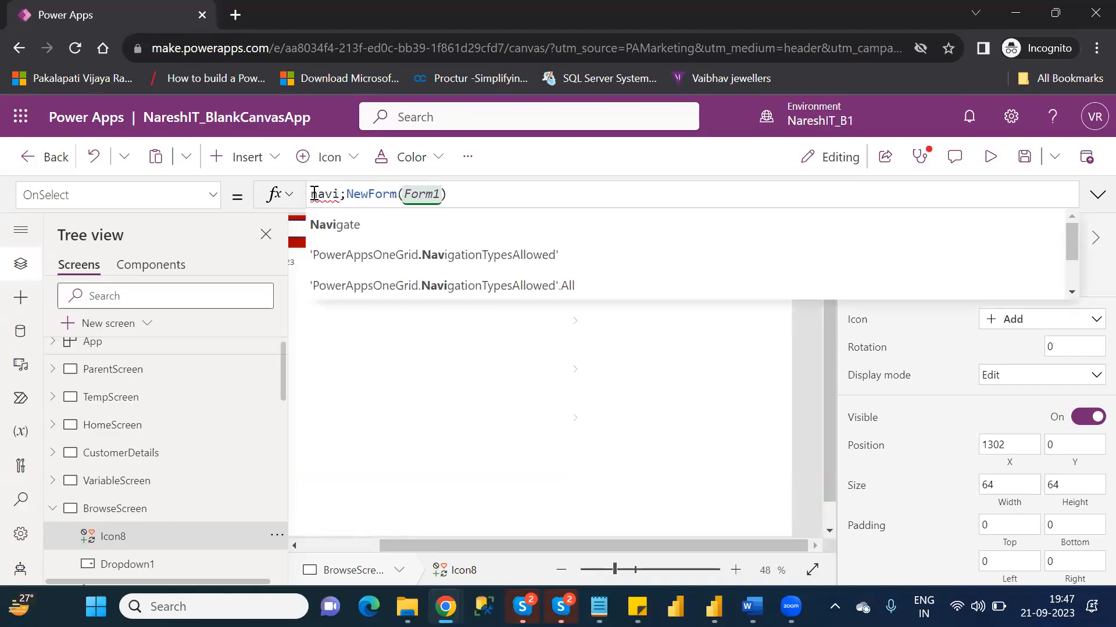
key(Tab)
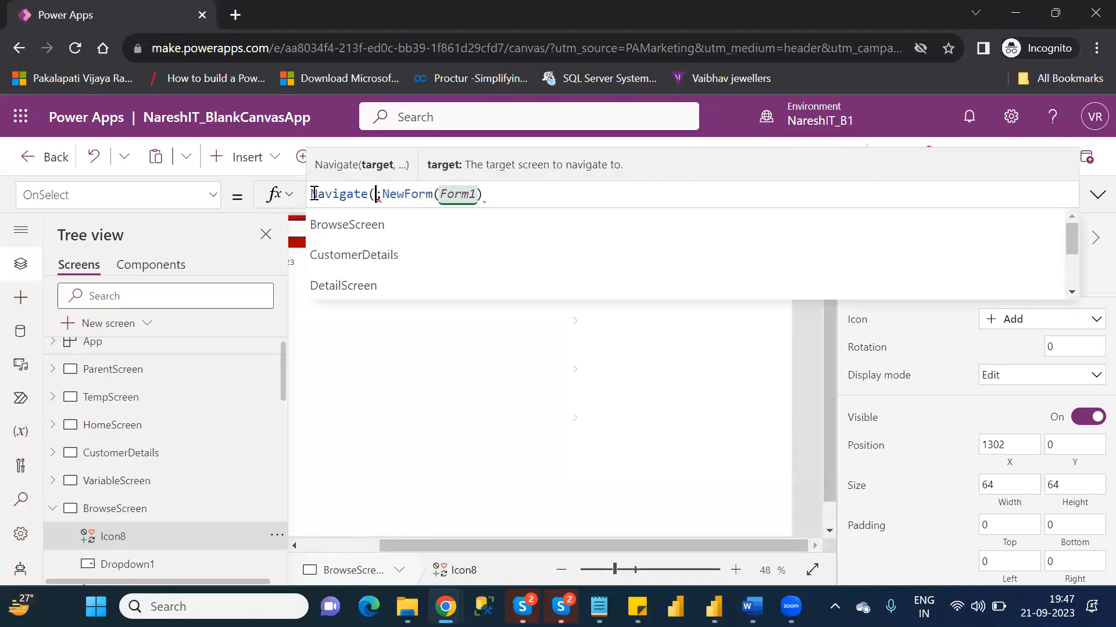
text())
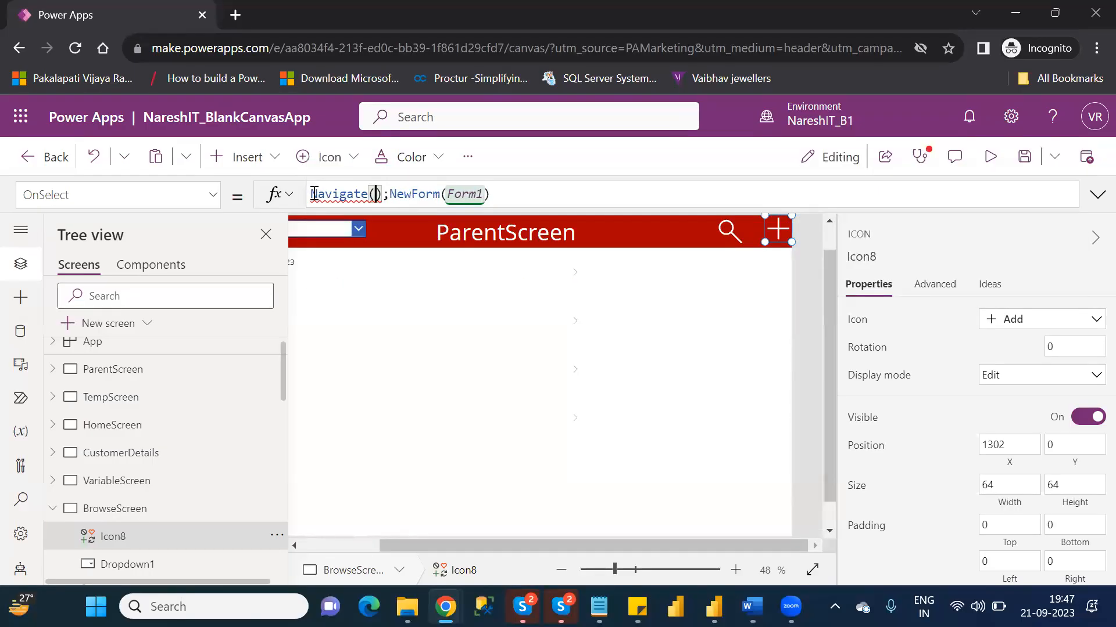
text(ed)
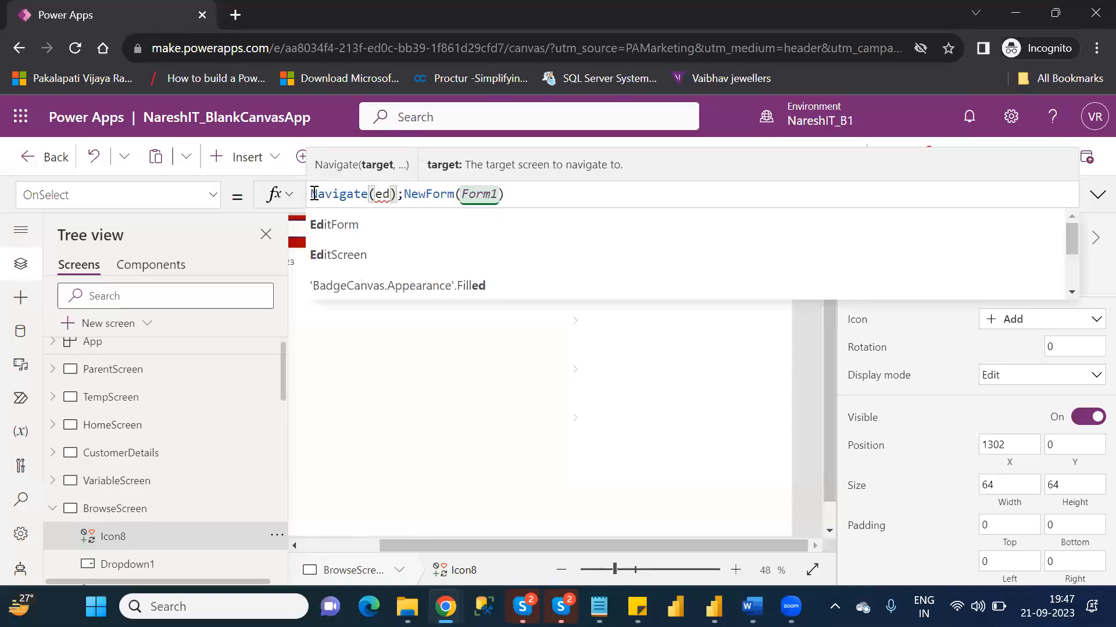
key(Down)
key(Tab)
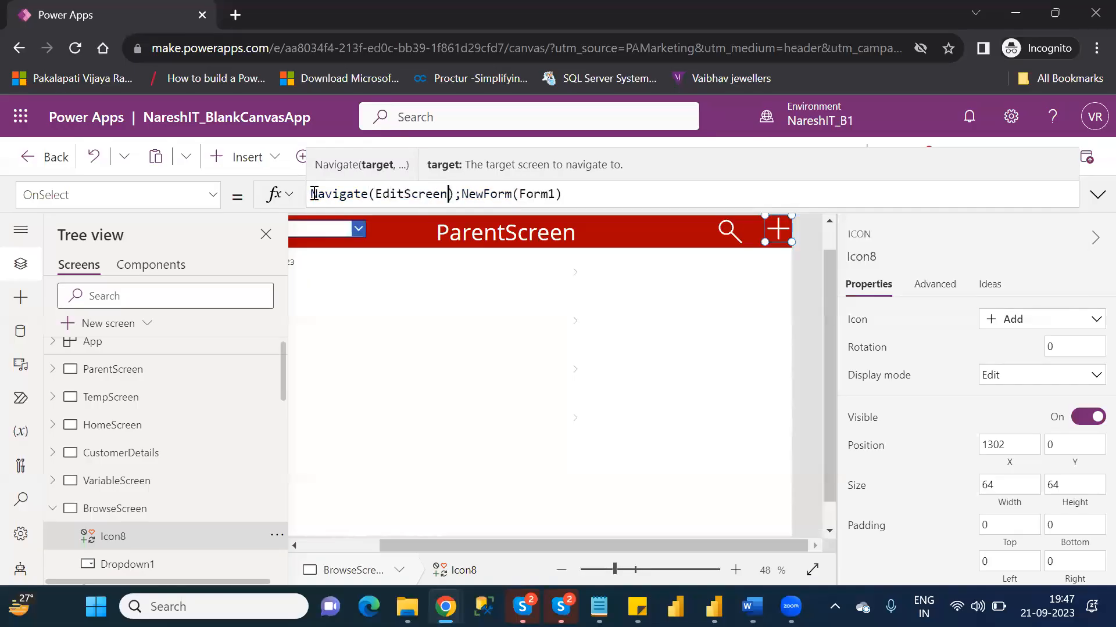
key(Right)
key(Right)
key(Right)
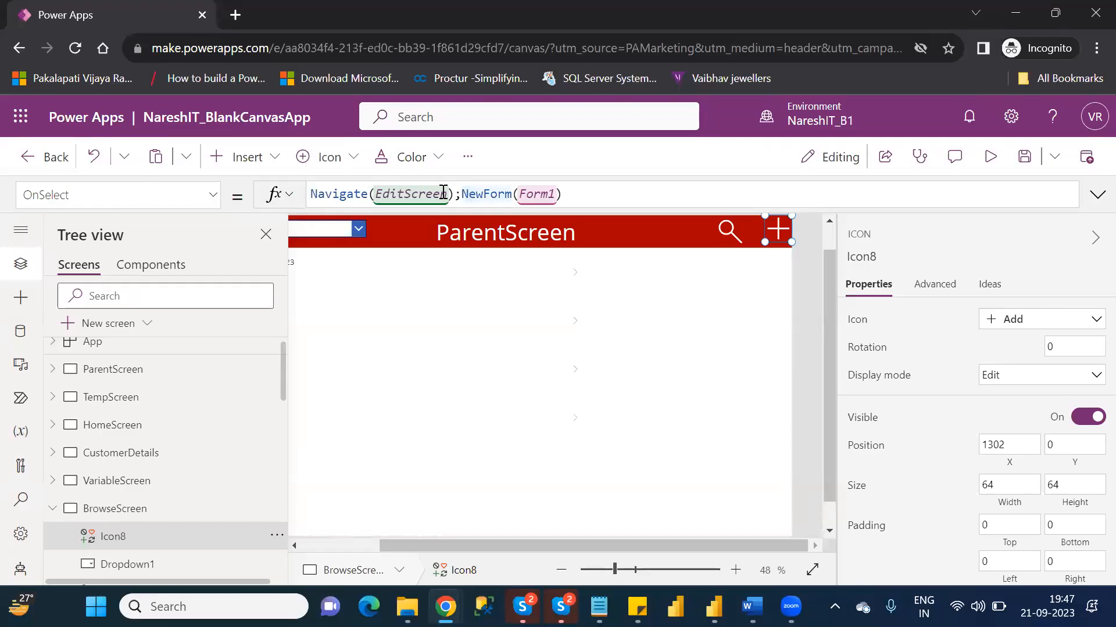
drag(461, 193, 559, 195)
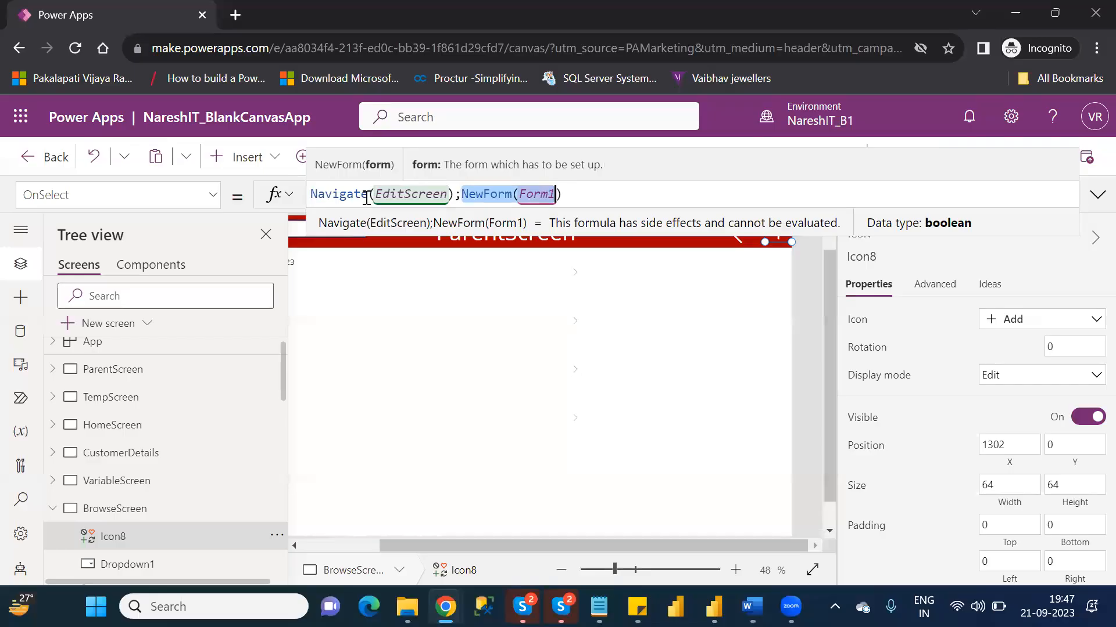
click(816, 290)
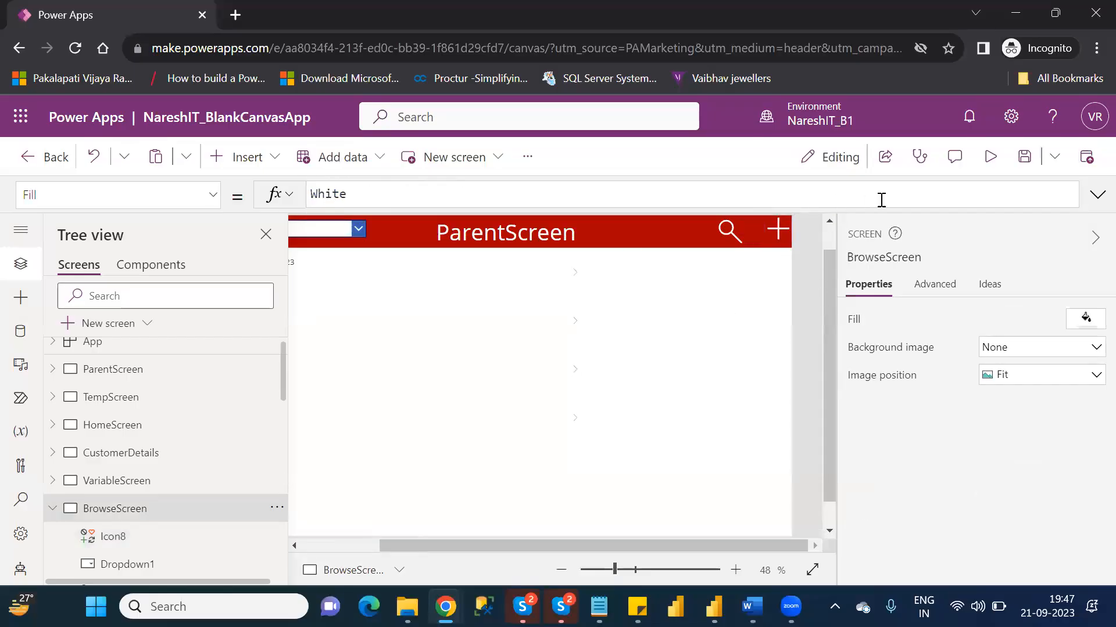
- Preview the app, test the plus icon on BrowseScreen, and close the preview
click(987, 158)
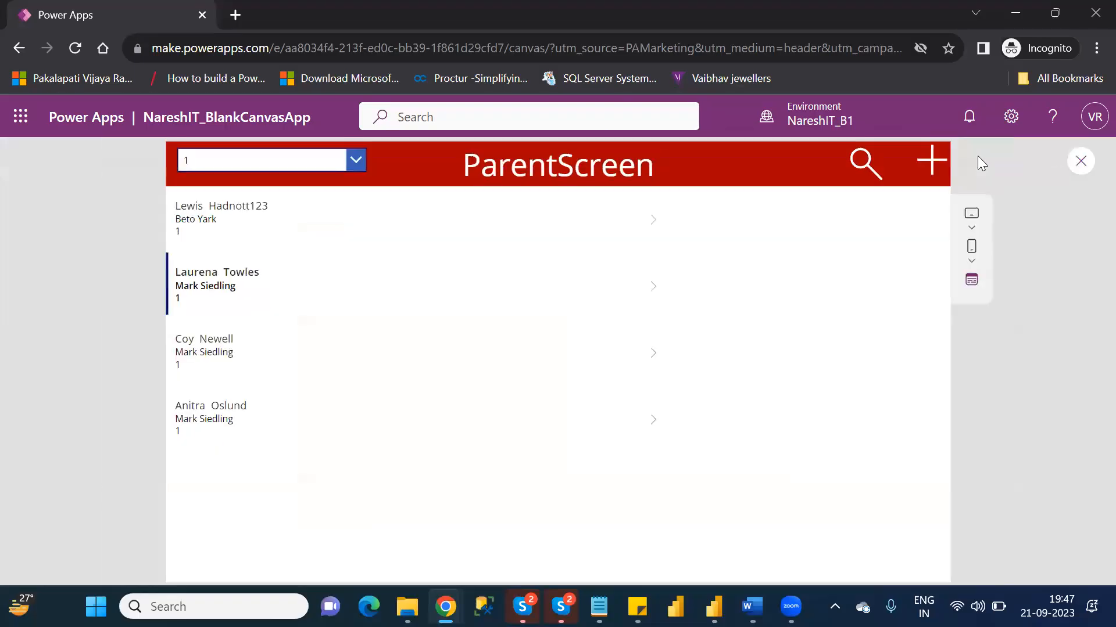
click(931, 166)
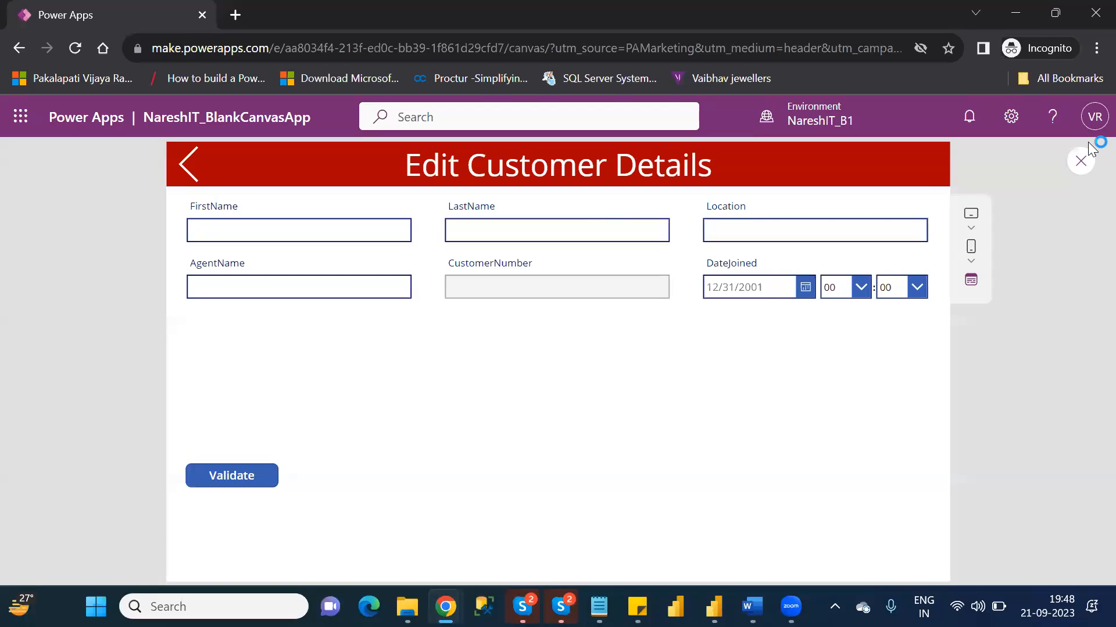
click(1088, 165)
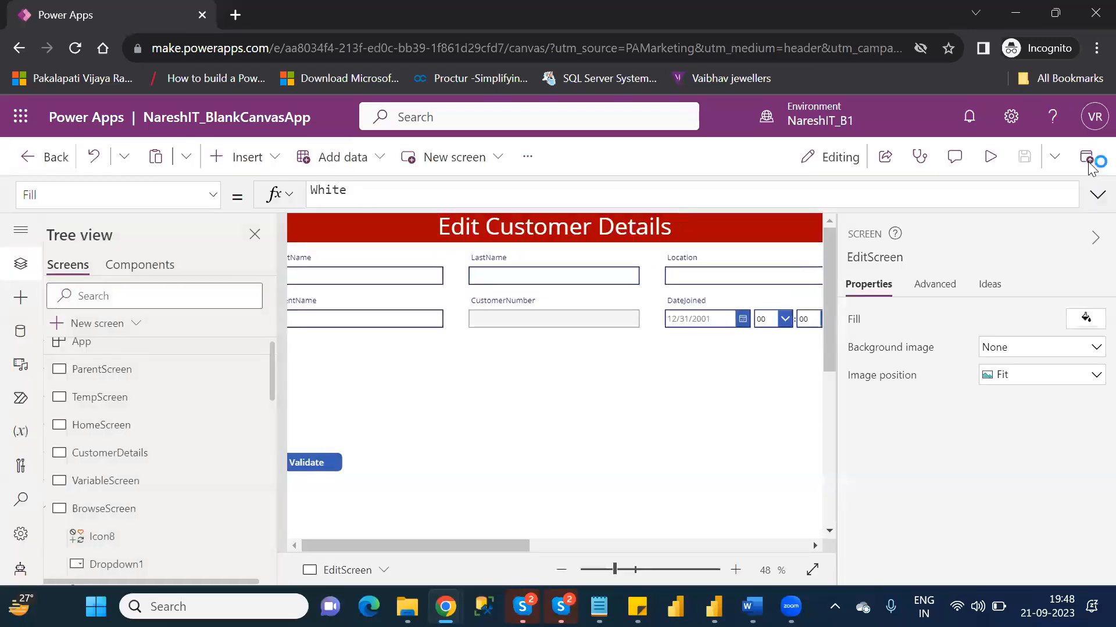
- Change EditScreen's header label text to "New / Edit Customer Details"
click(720, 427)
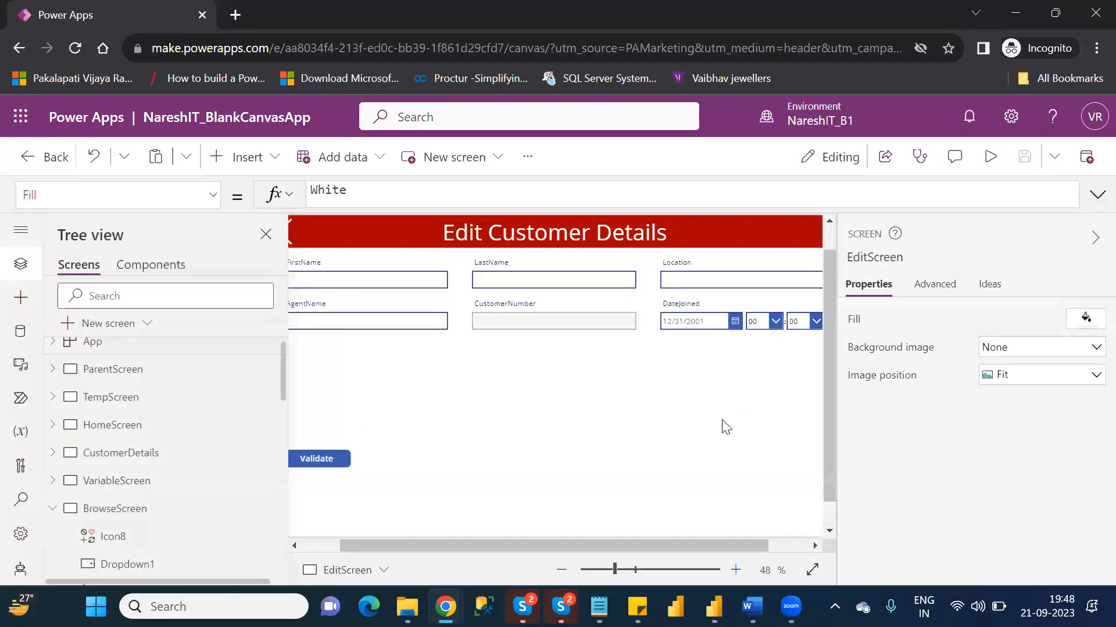
click(327, 544)
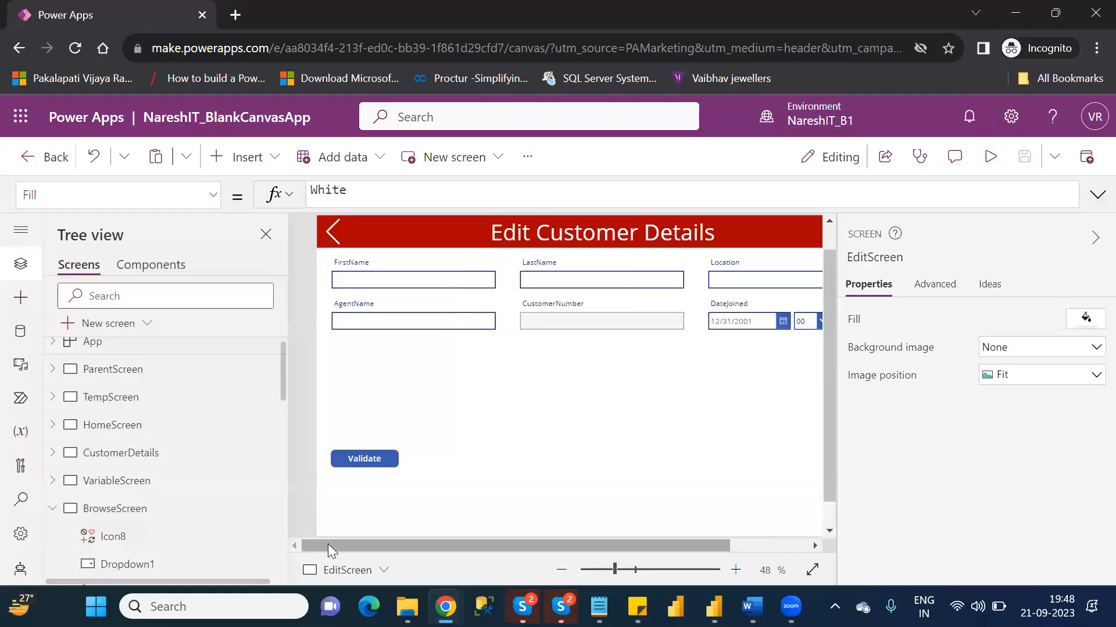
click(519, 237)
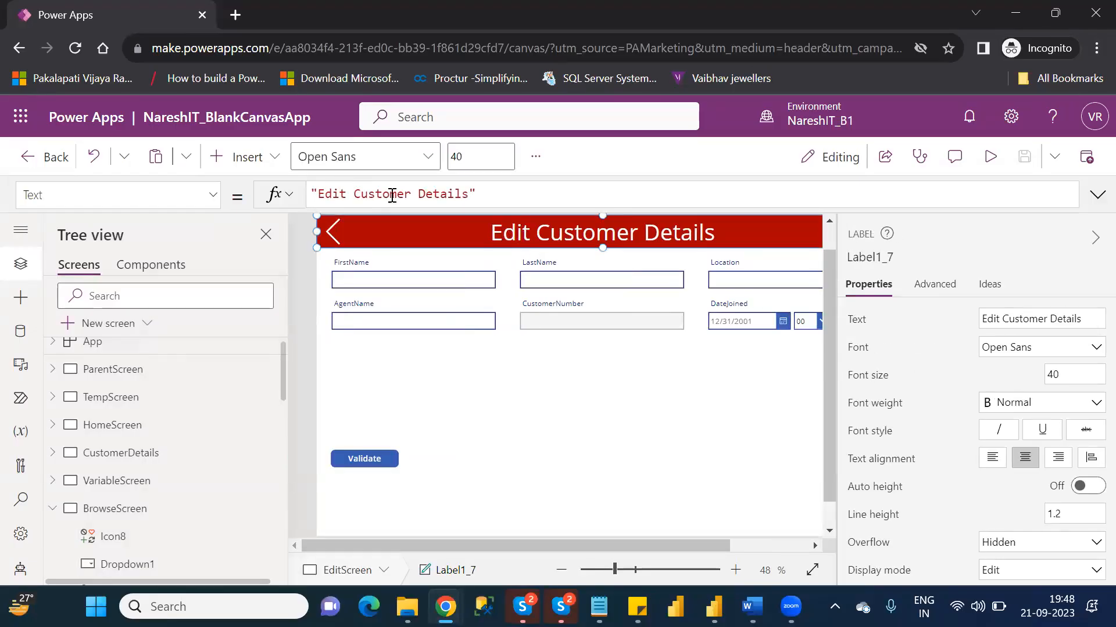
click(425, 192)
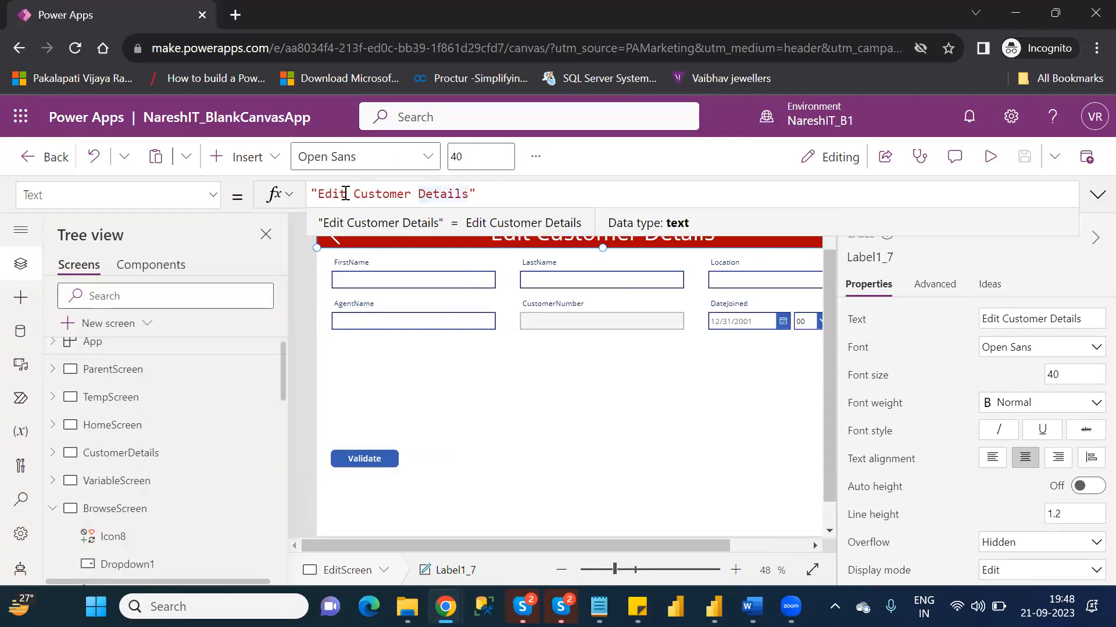
click(320, 193)
text(New)
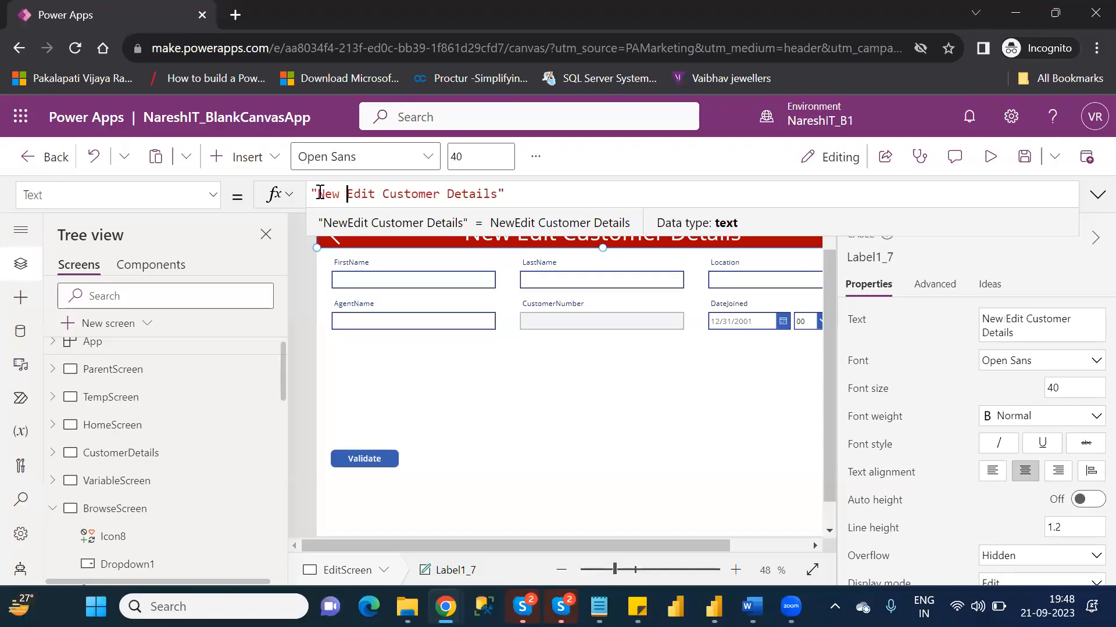
text( /)
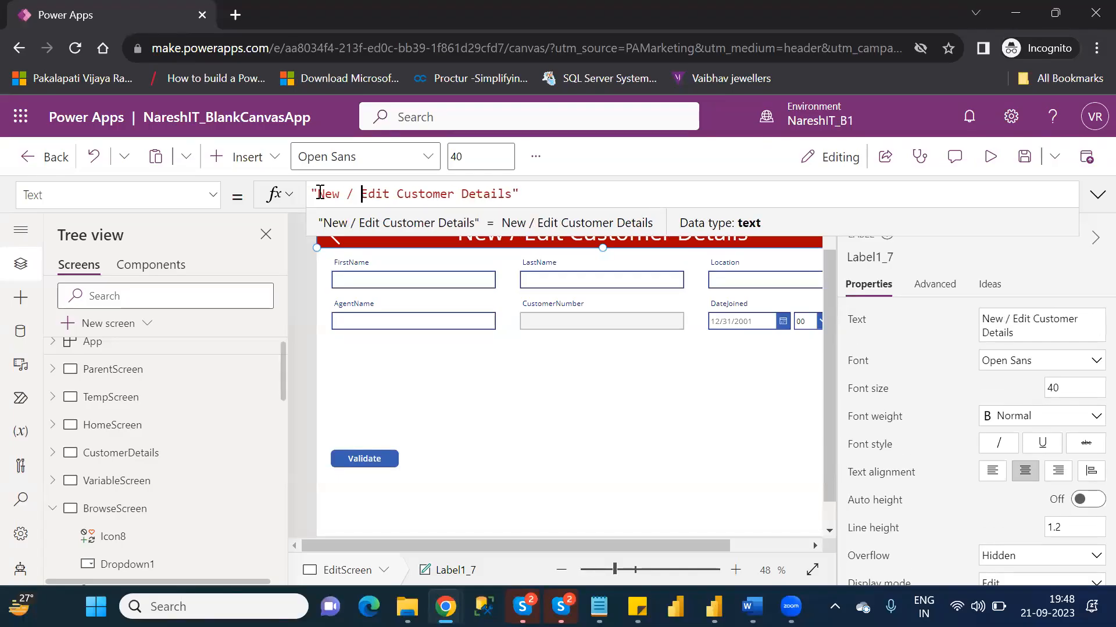
click(656, 458)
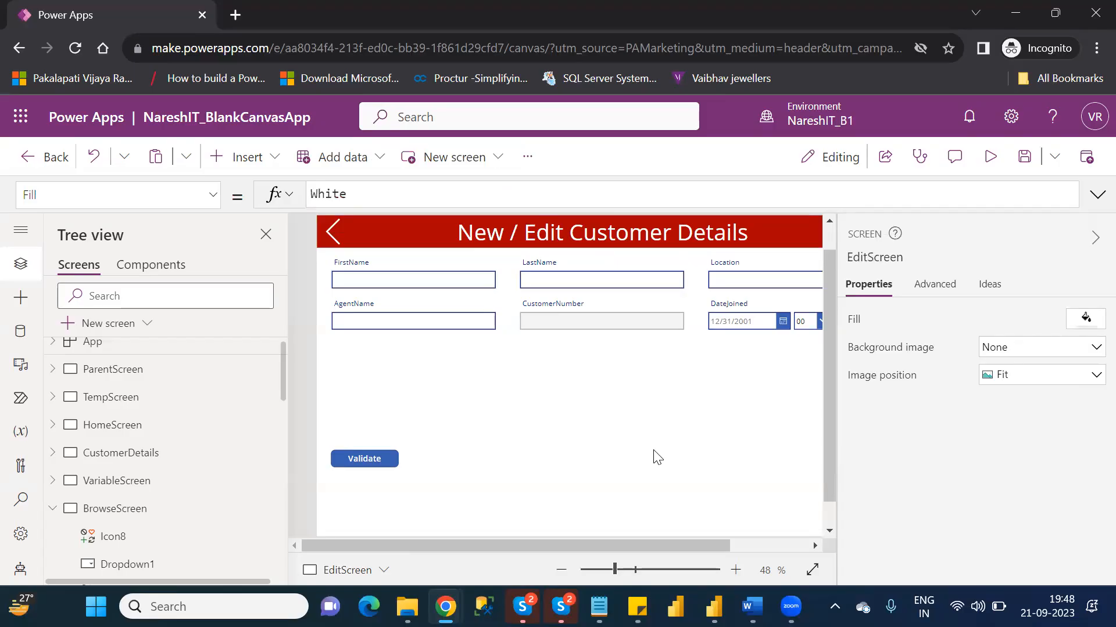
- Inspect the CustomerNumber card and its text input in EditScreen's form
click(598, 329)
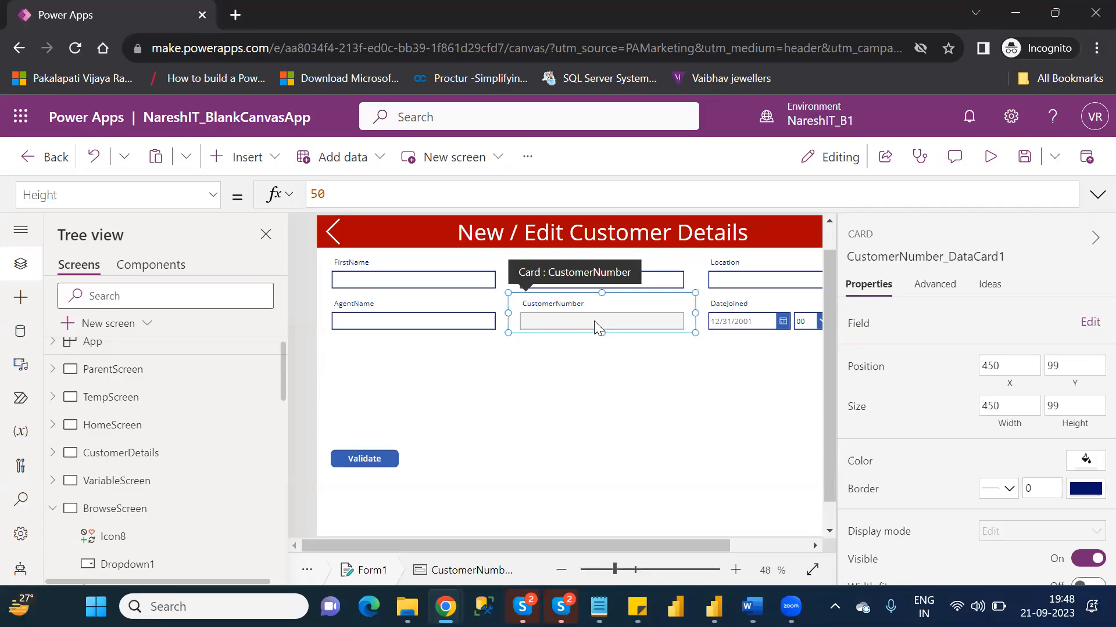
click(594, 321)
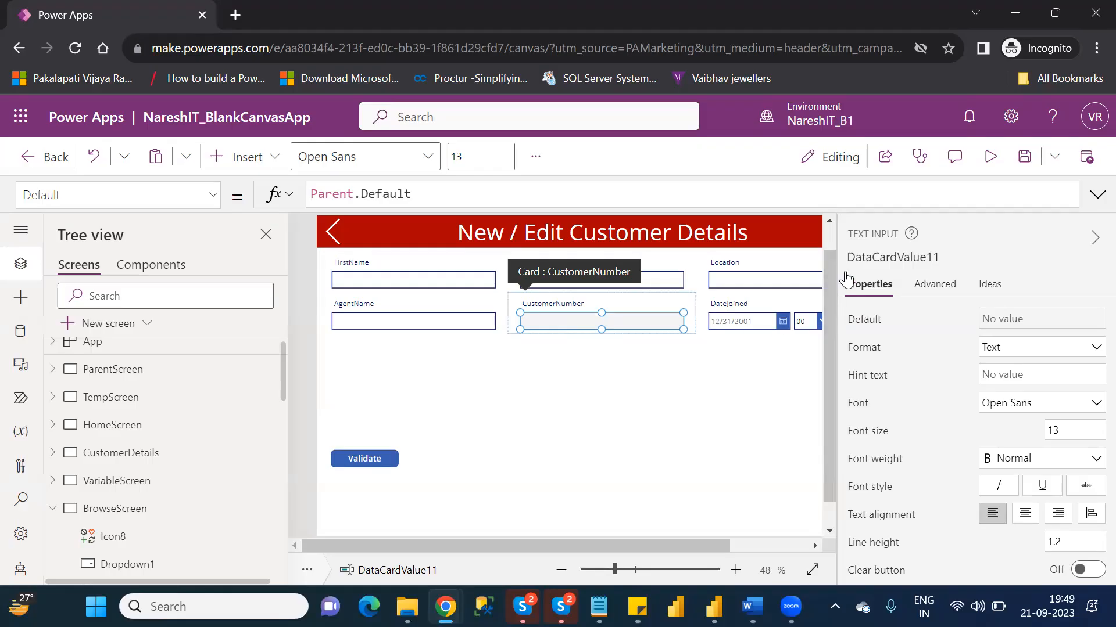
click(832, 237)
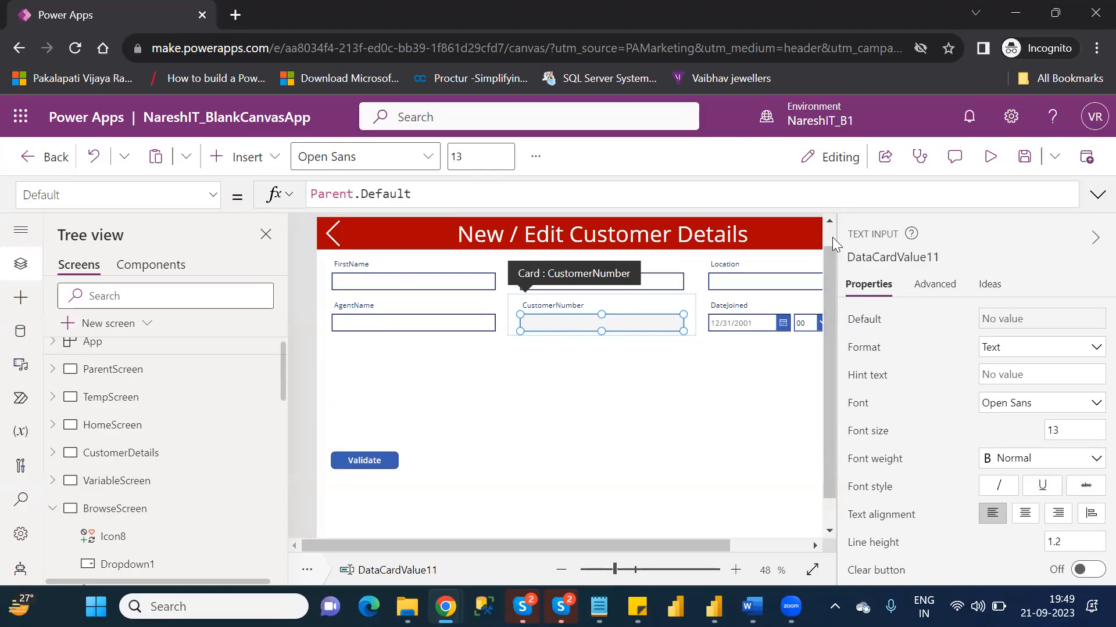
- Preview EditScreen and enter the new customer's first name and last name, with Hyderabad as the Location
click(991, 156)
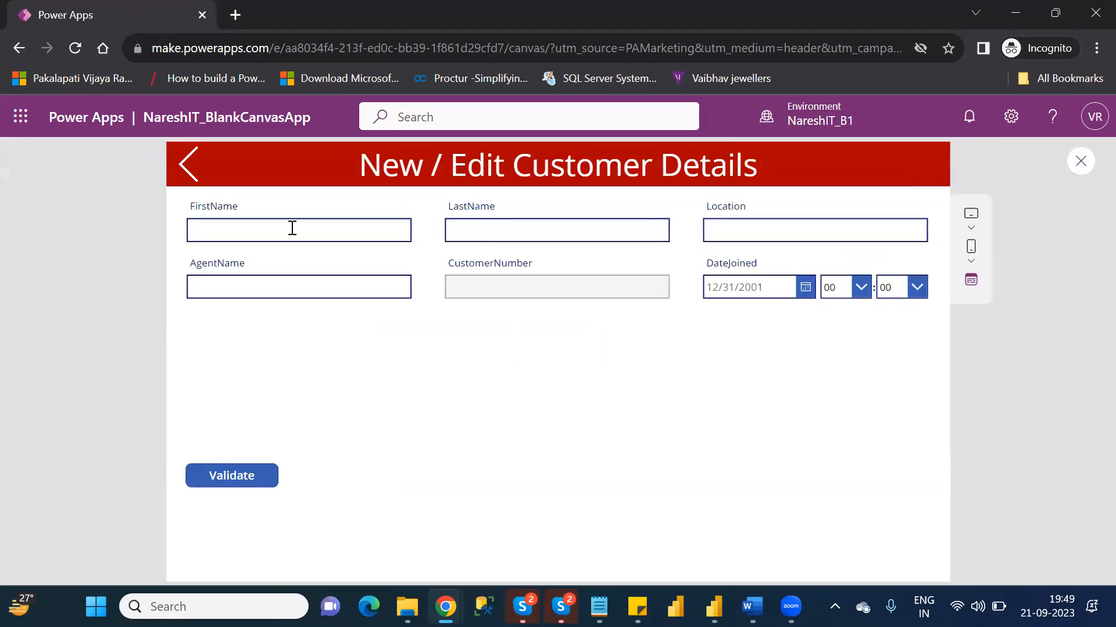
click(290, 228)
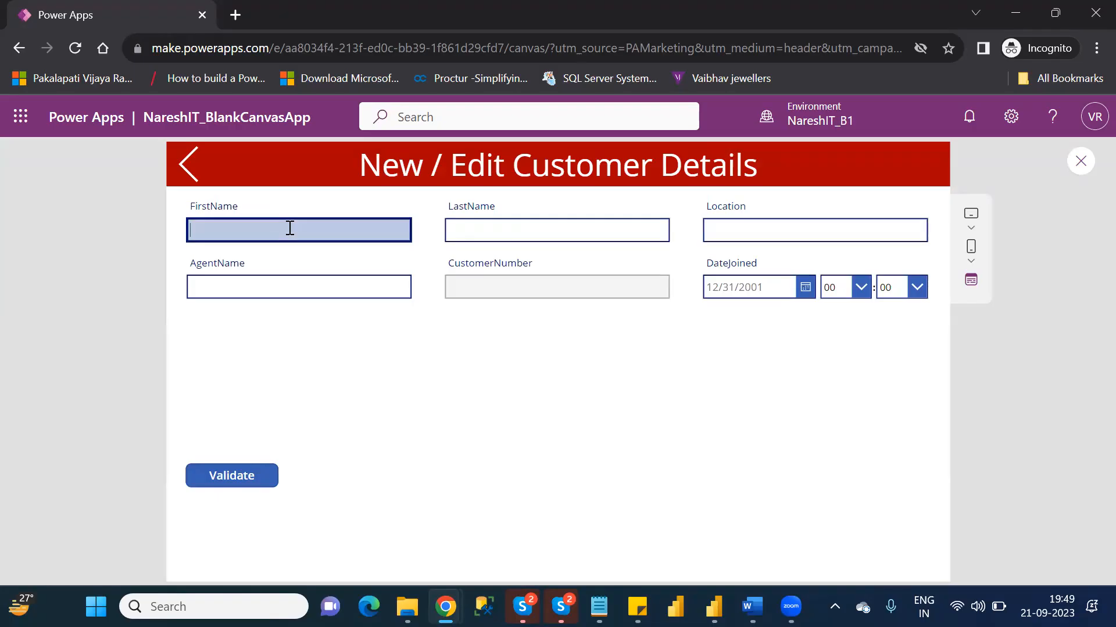
text(Naresh)
key(Tab)
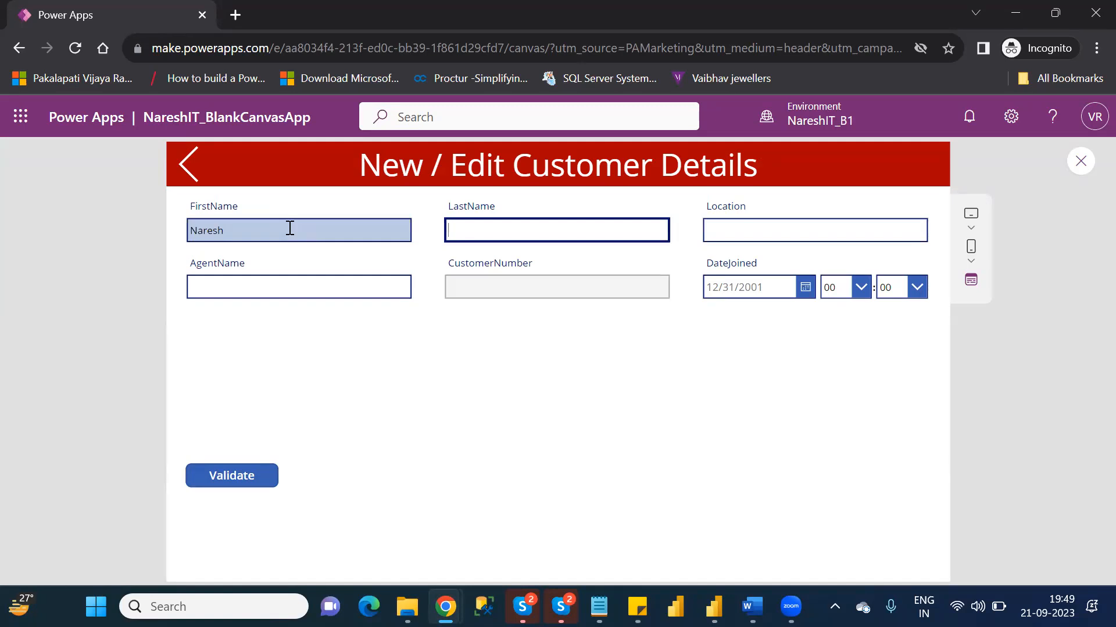
text(IT)
key(Tab)
text(Hy)
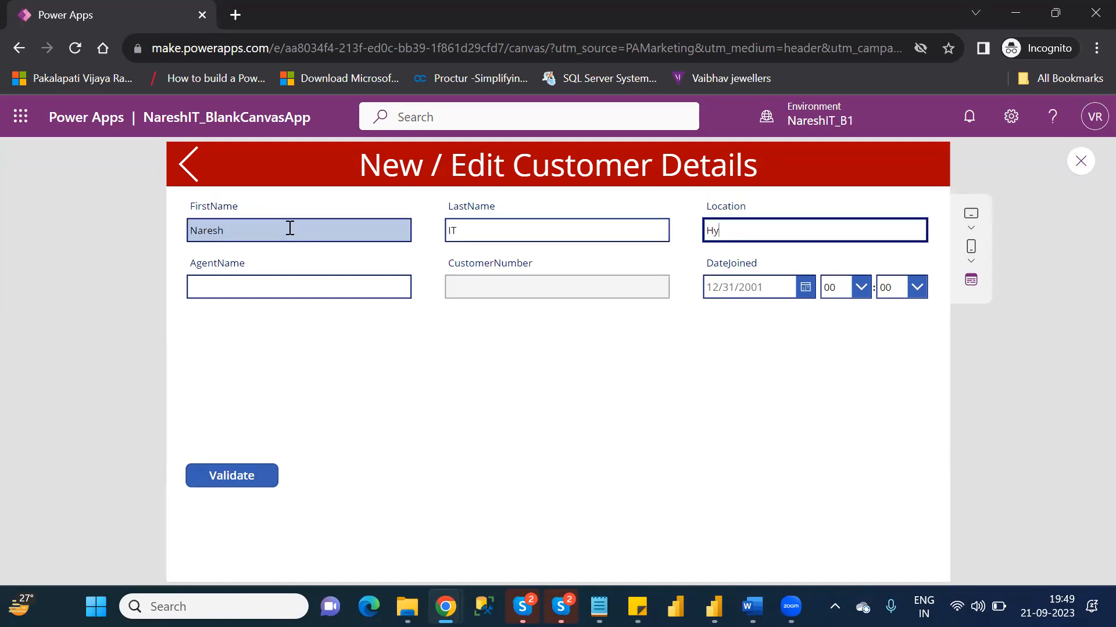
text(derabad)
- Fill in the agent's name for the new customer
click(302, 285)
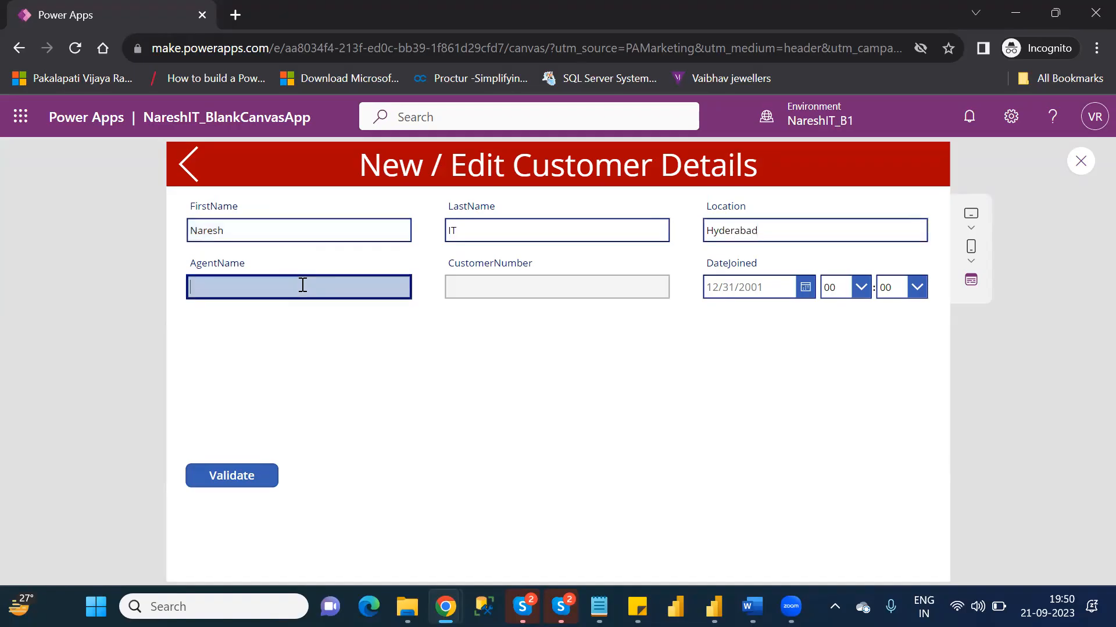
text(Nares)
key(BackSpace)
key(BackSpace)
text(aresh)
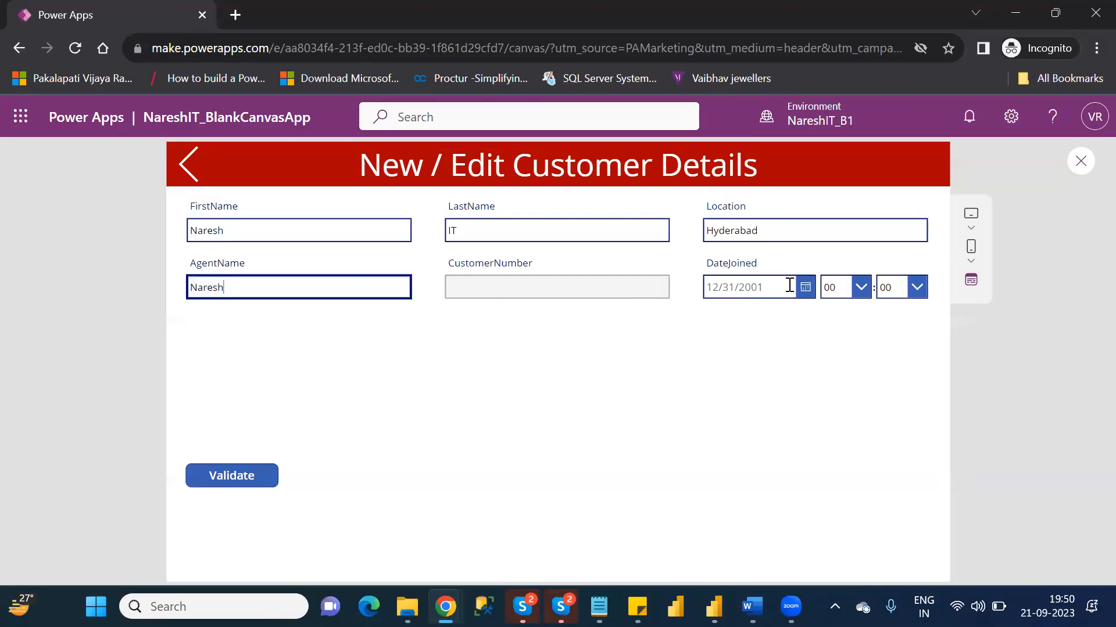
- Set the new customer's DateJoined to 9/21/2023 with the time 18:30
click(805, 288)
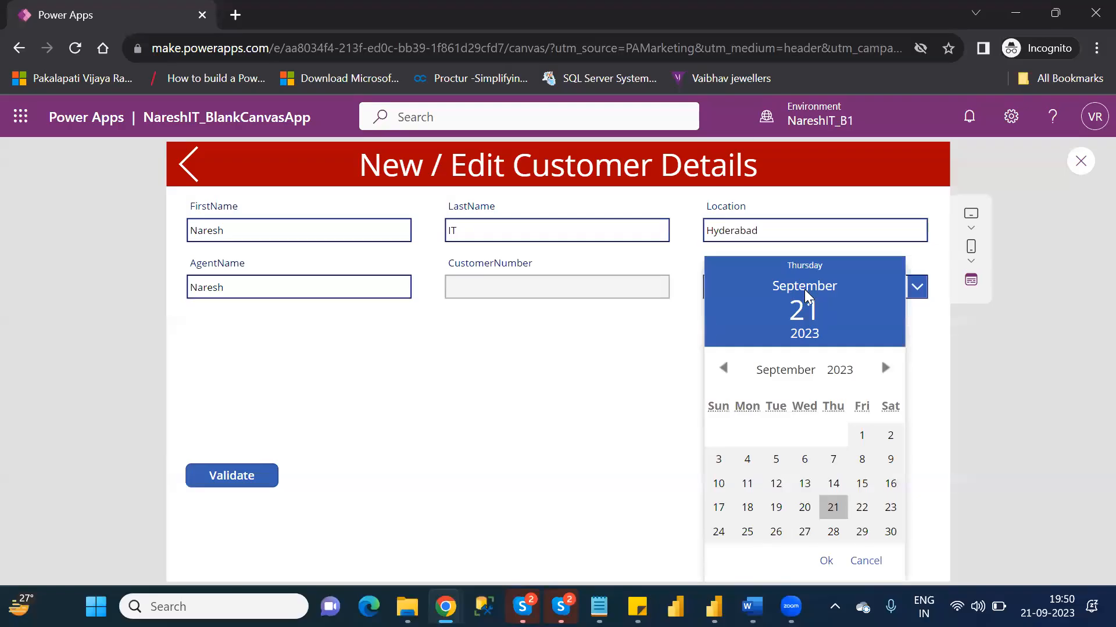
click(833, 509)
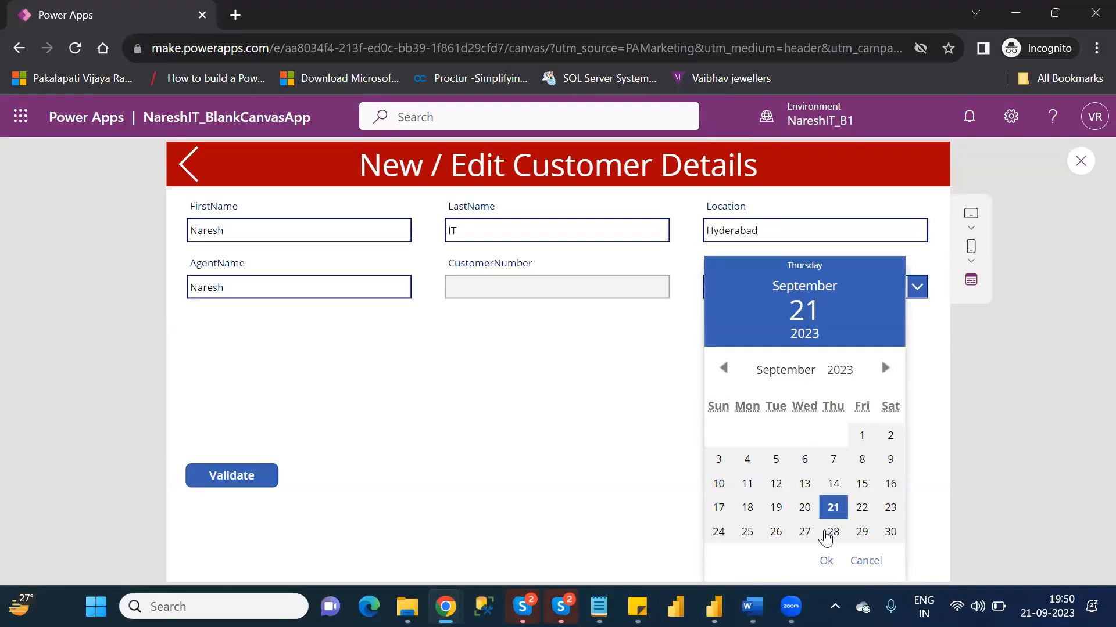
click(825, 563)
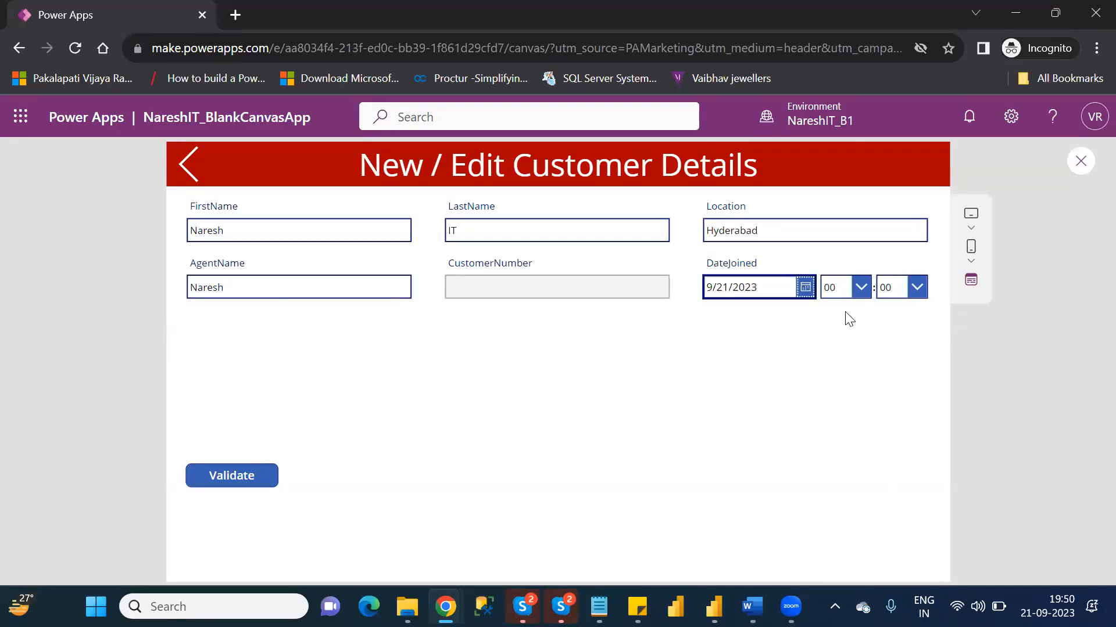
click(853, 292)
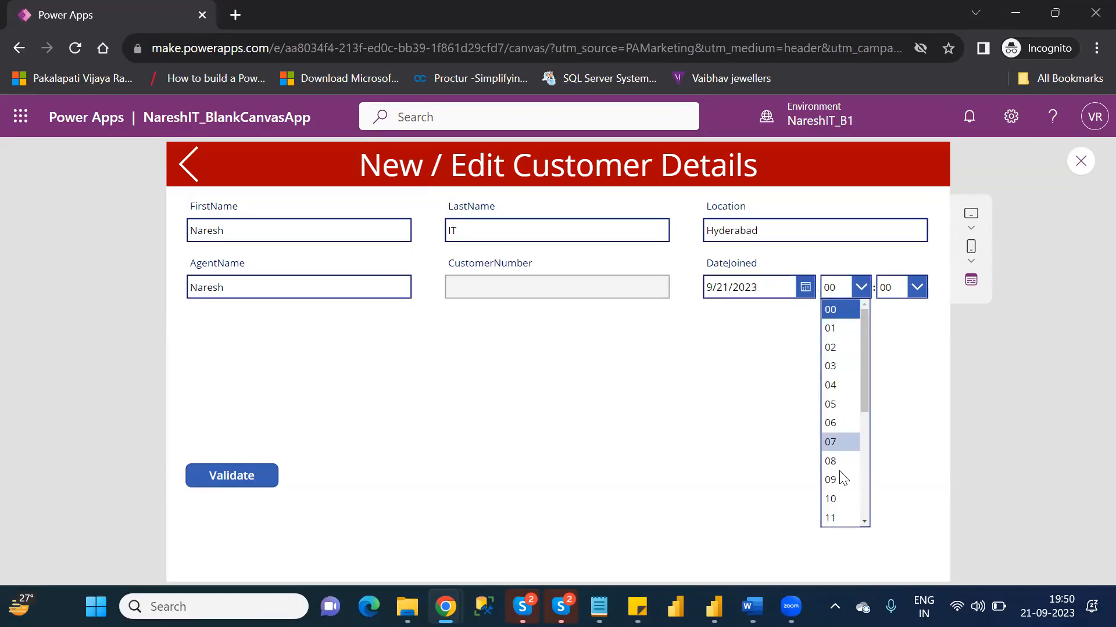
drag(866, 403, 867, 467)
click(832, 485)
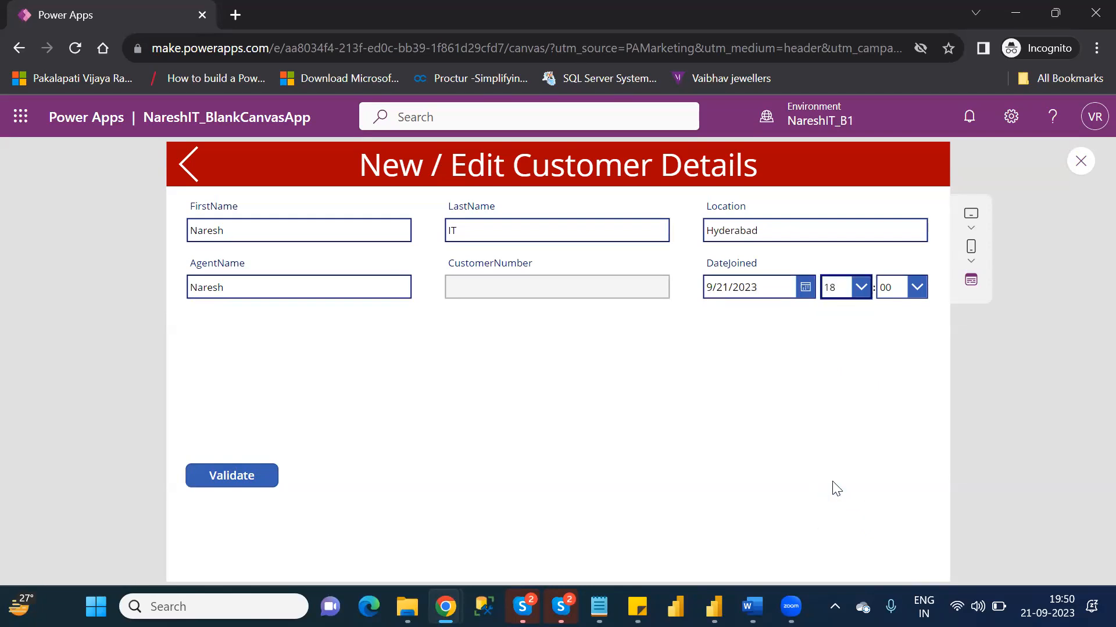
click(890, 293)
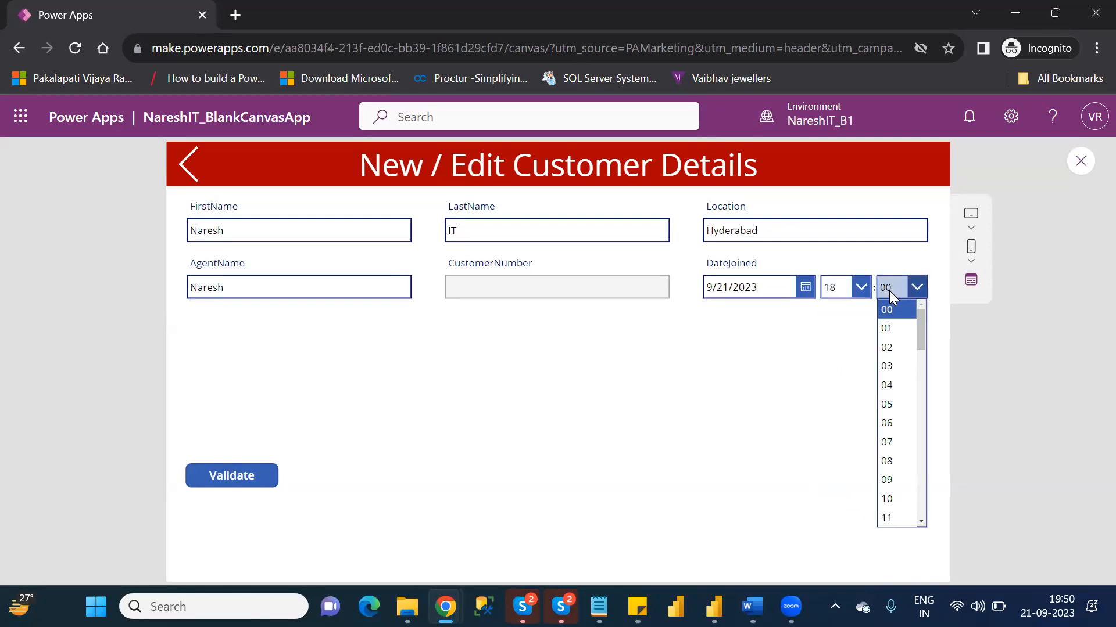
drag(920, 337, 925, 419)
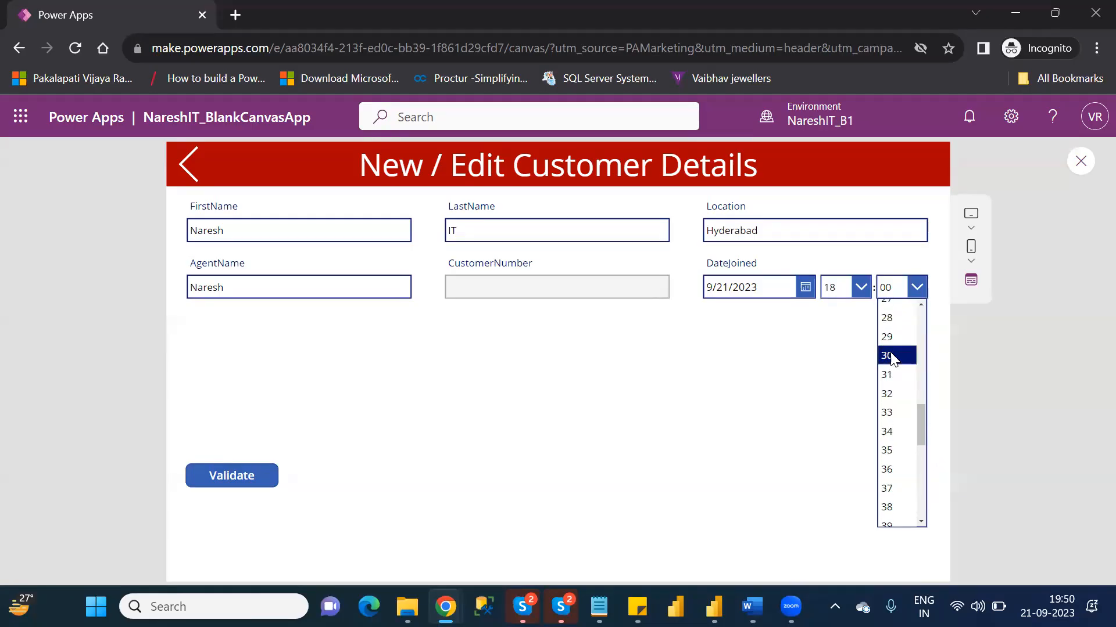
click(892, 358)
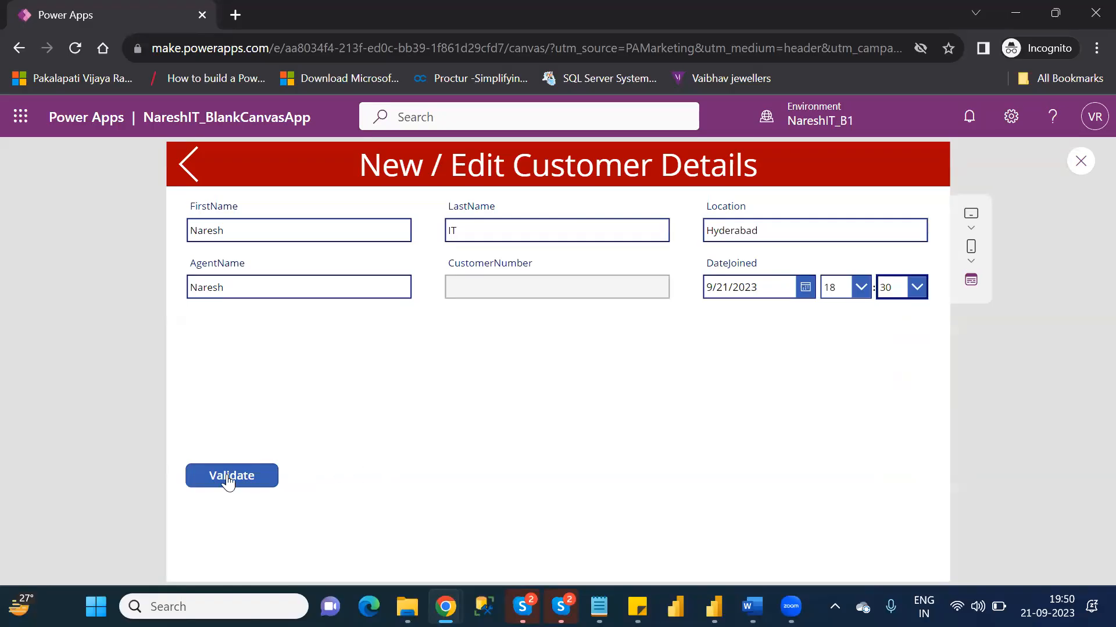
- Submit the new customer with Validate and return to the ParentScreen customer list
click(208, 484)
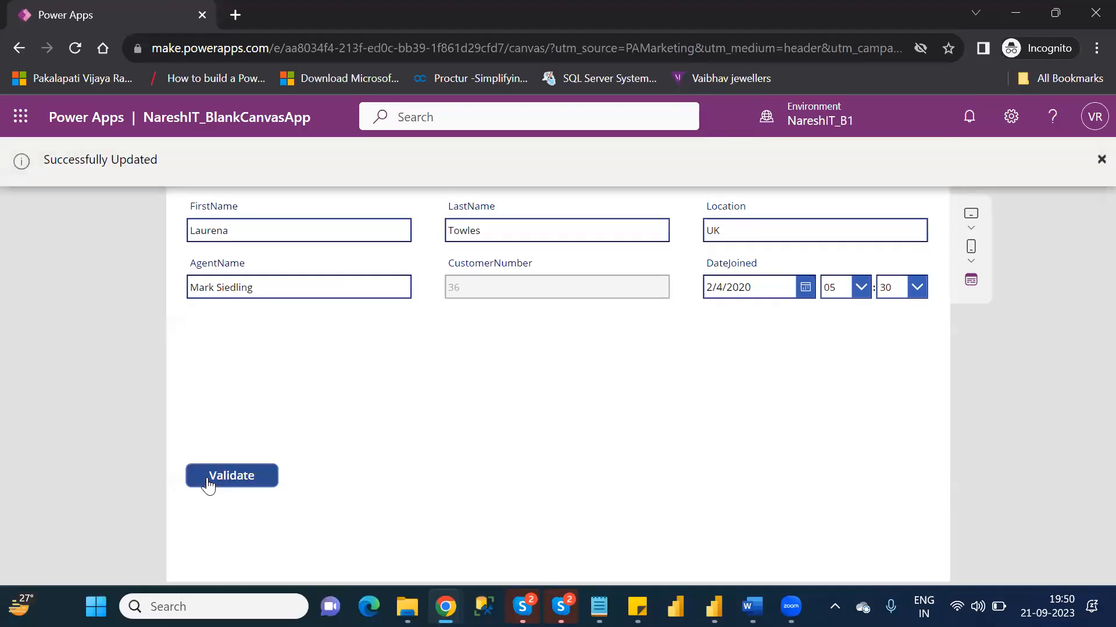
click(1096, 159)
mouse_move(407, 606)
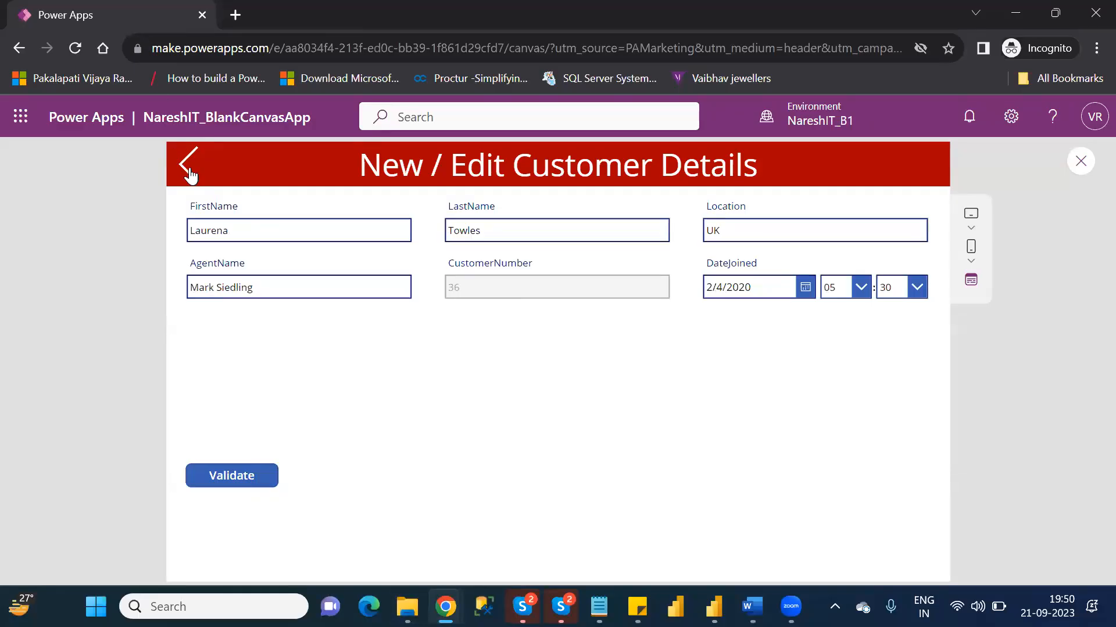
click(189, 172)
click(190, 172)
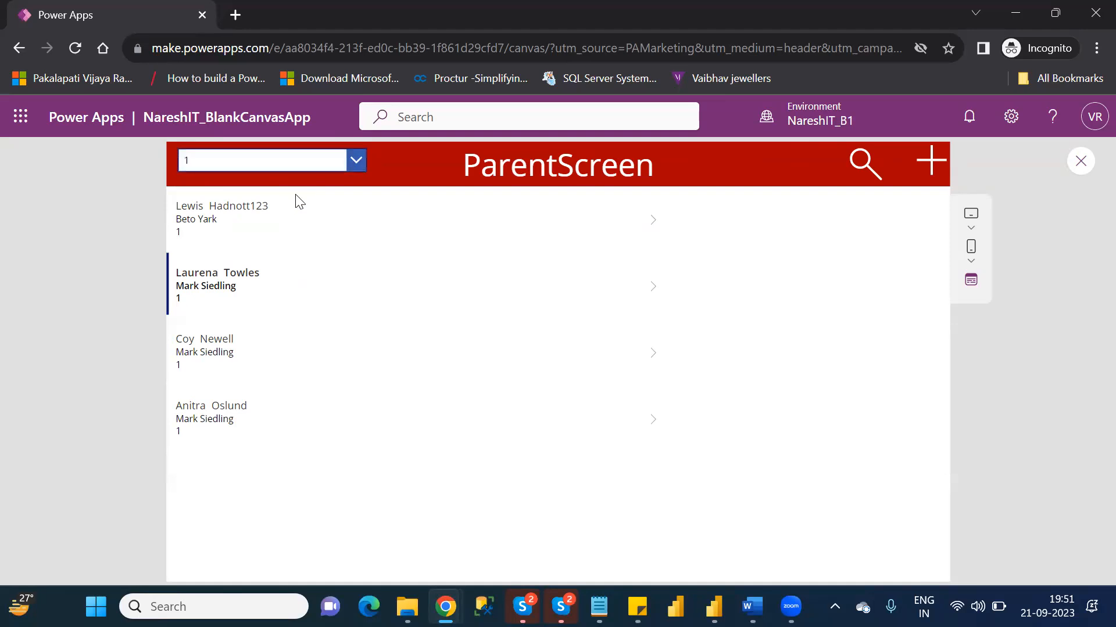
- Set the ParentScreen filter to All and open the newly added customer's details at the end of the list
click(646, 238)
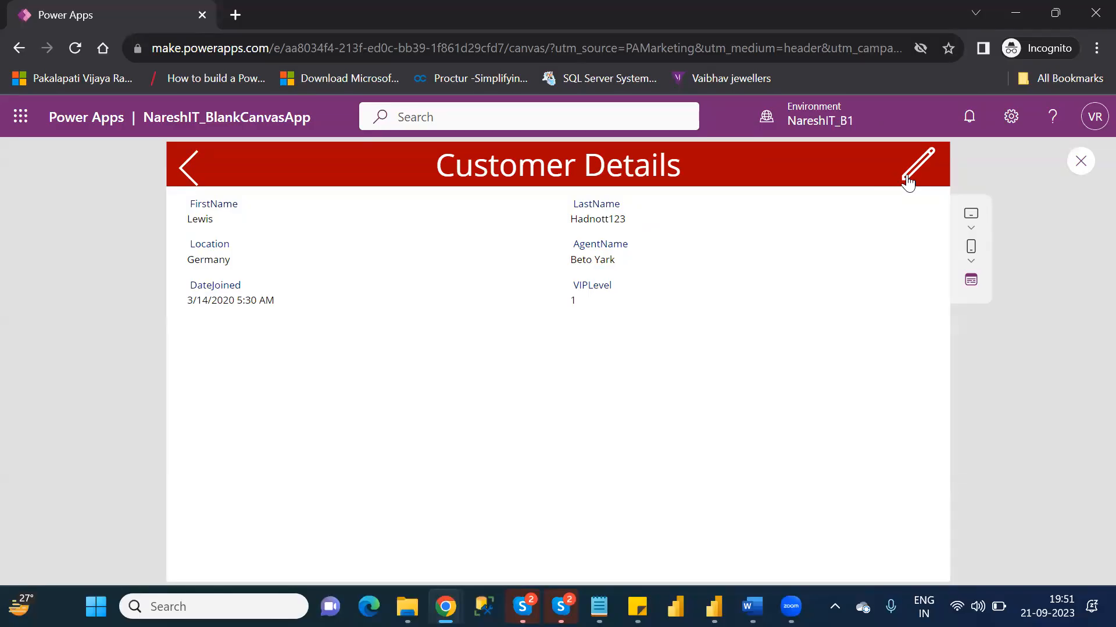
click(189, 167)
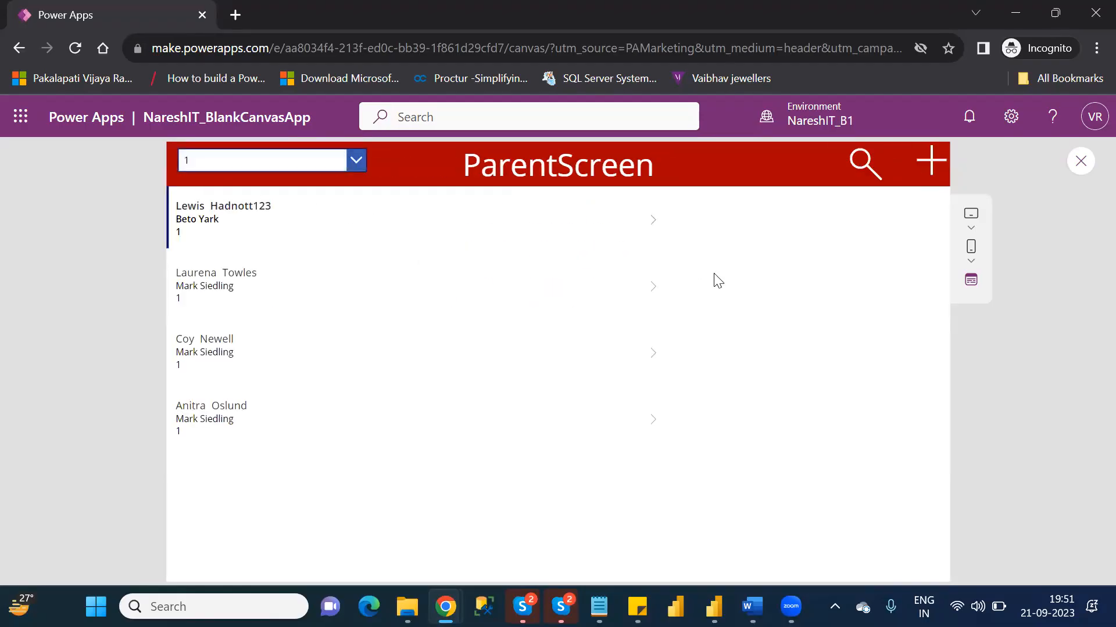
click(356, 158)
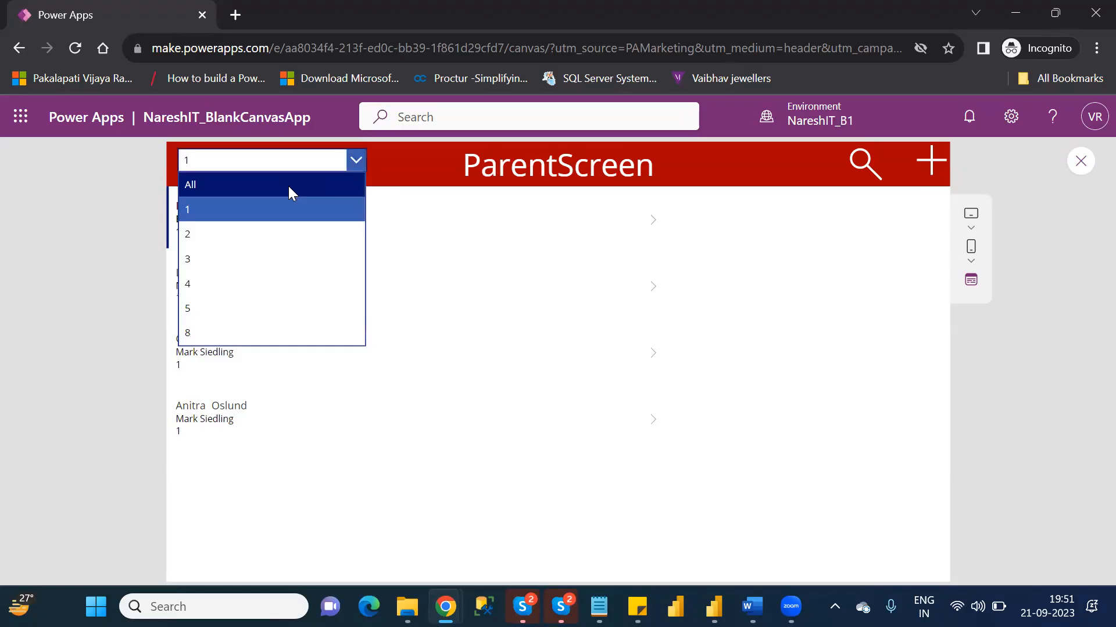
click(289, 185)
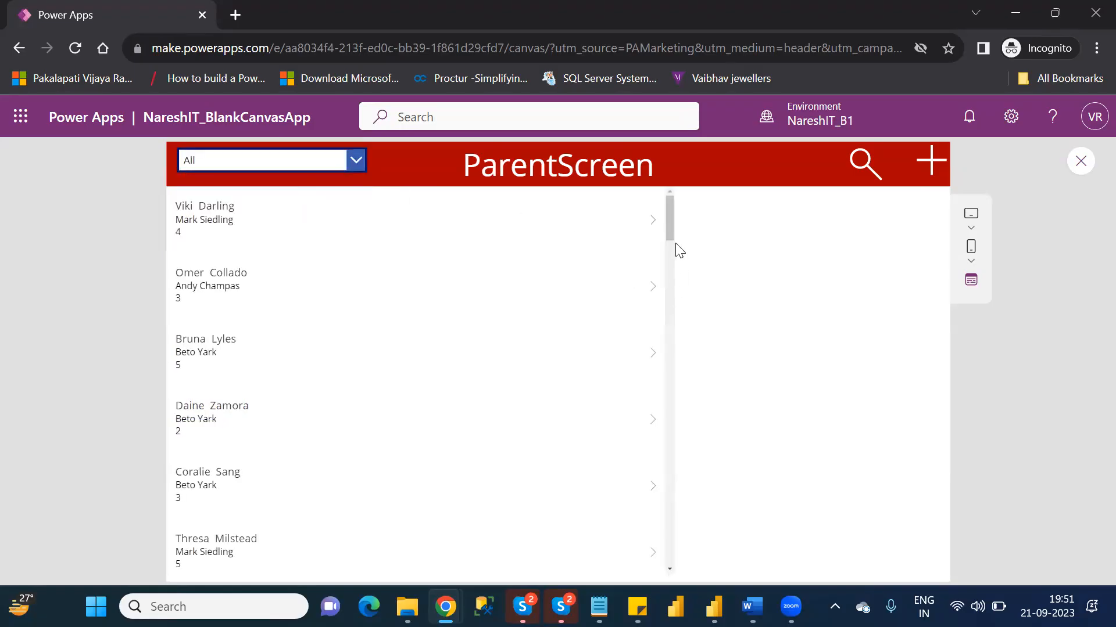
drag(670, 235, 674, 572)
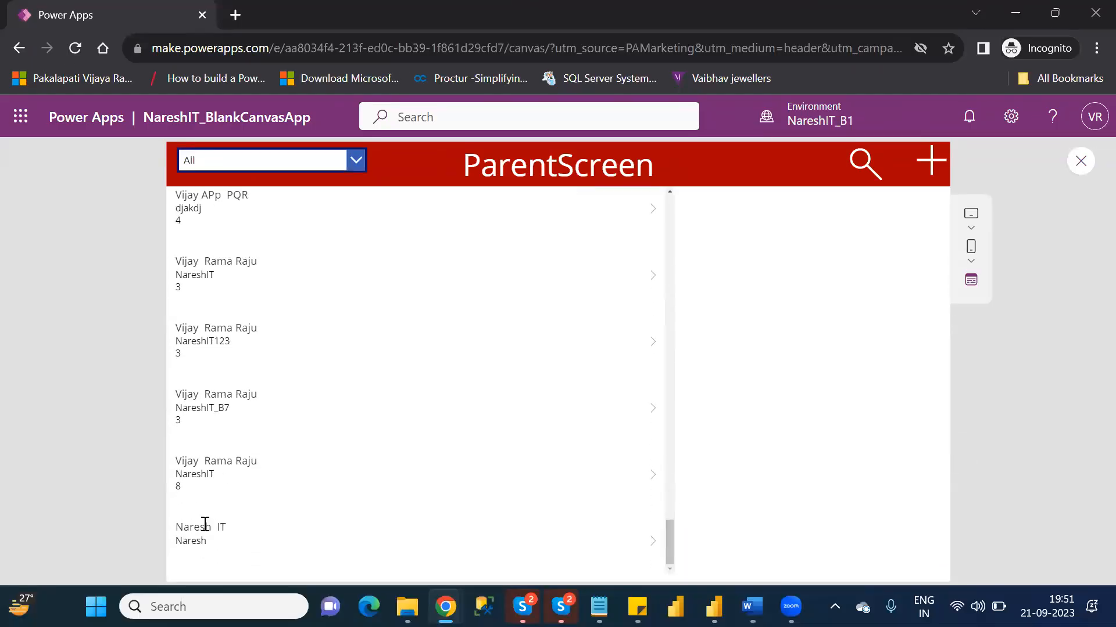
click(654, 549)
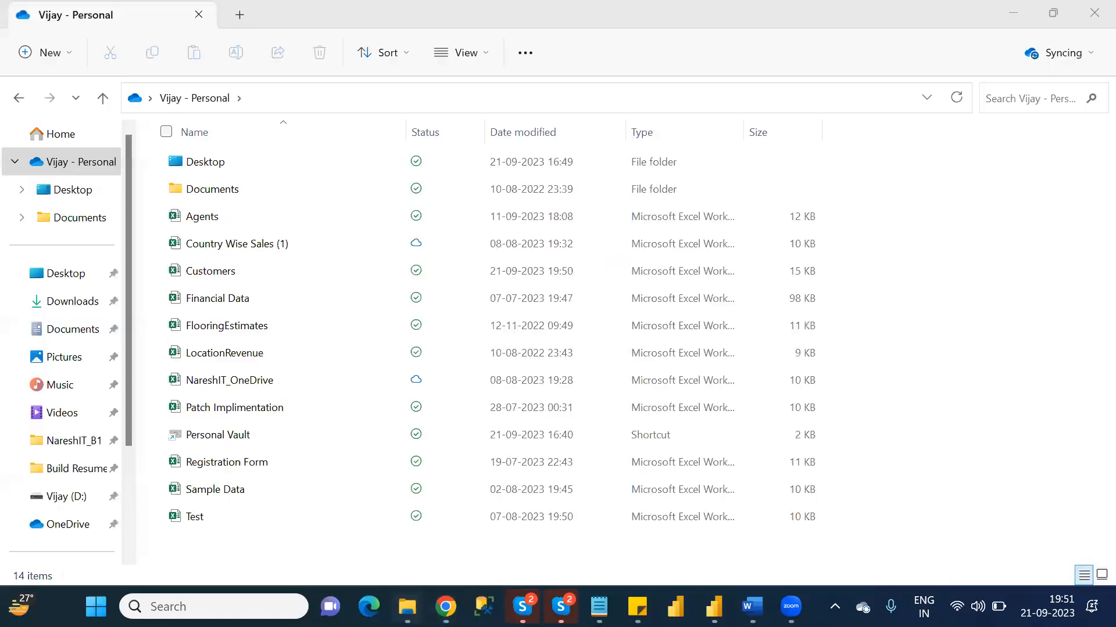
- Switch to File Explorer, refresh the personal OneDrive folder and open the Customers workbook in Excel
click(347, 545)
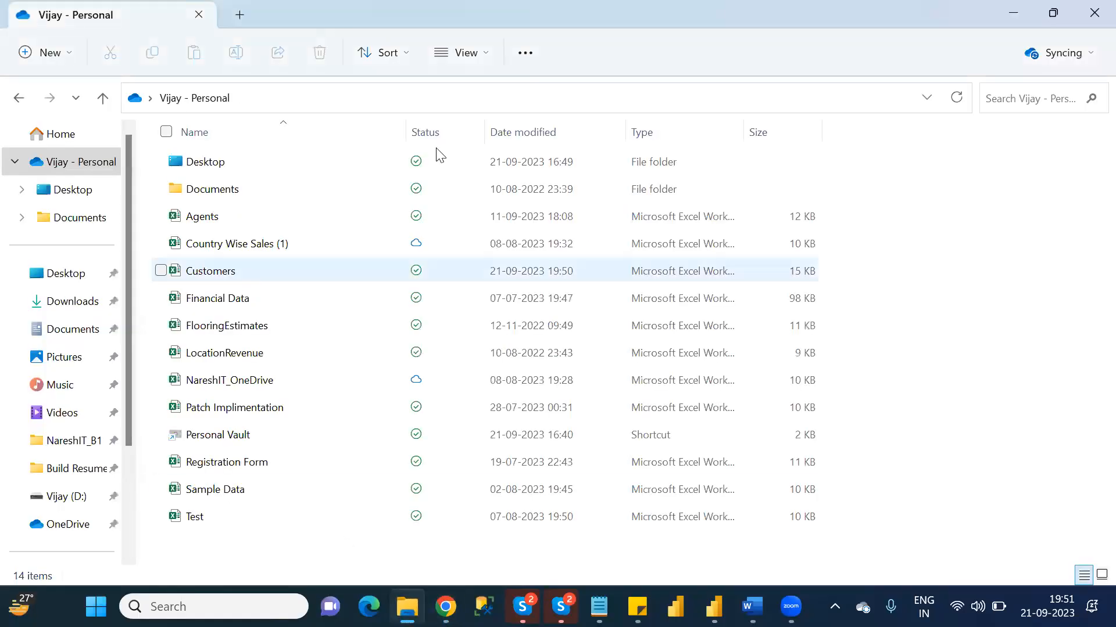
click(957, 100)
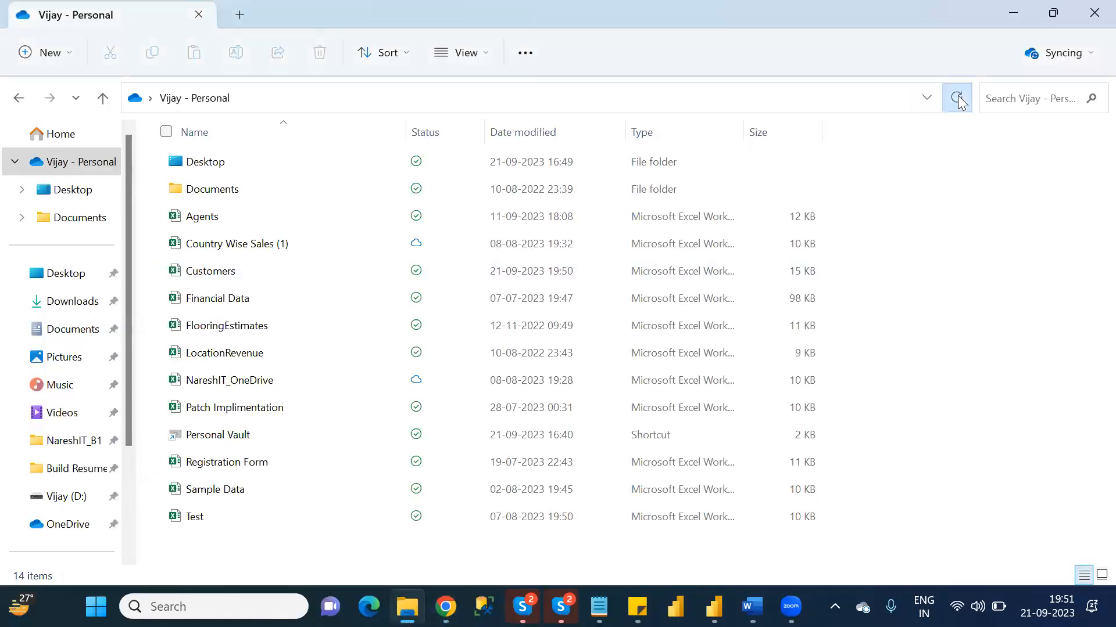
click(221, 272)
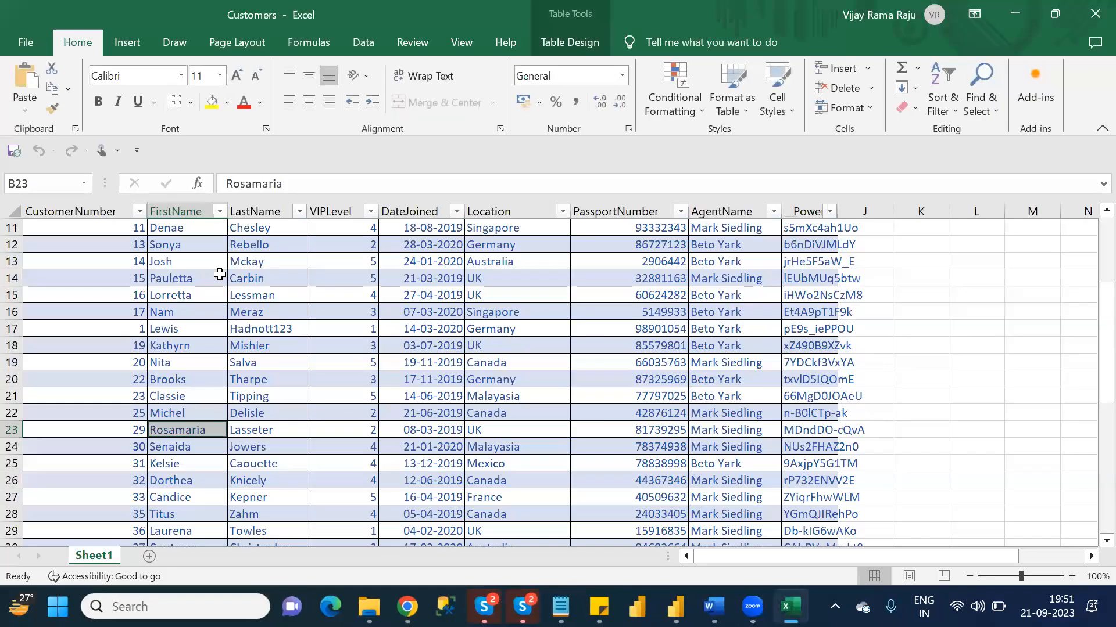
- Check the name, Location, DateJoined and AgentName cells of the new customer in row 49, and close the workbook
drag(1090, 325, 1090, 496)
click(172, 537)
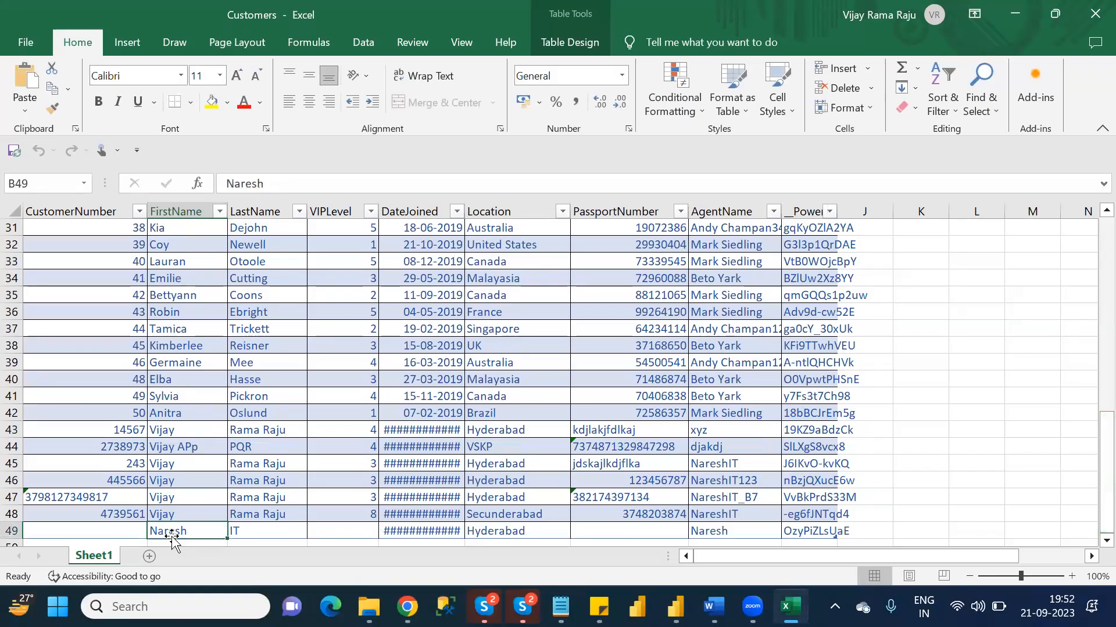
click(245, 533)
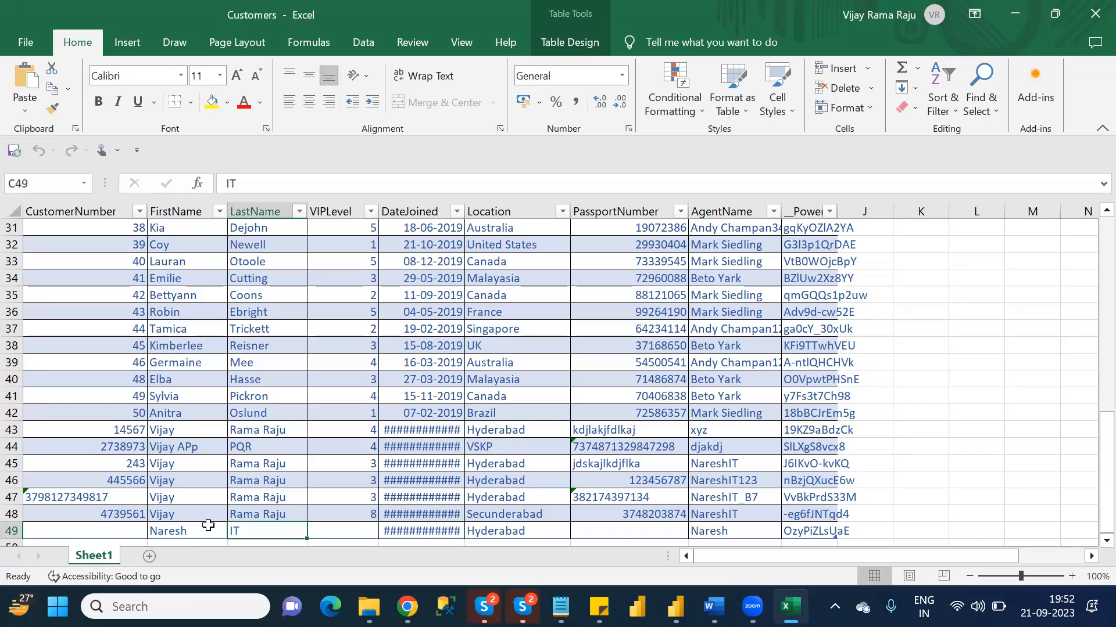
click(499, 528)
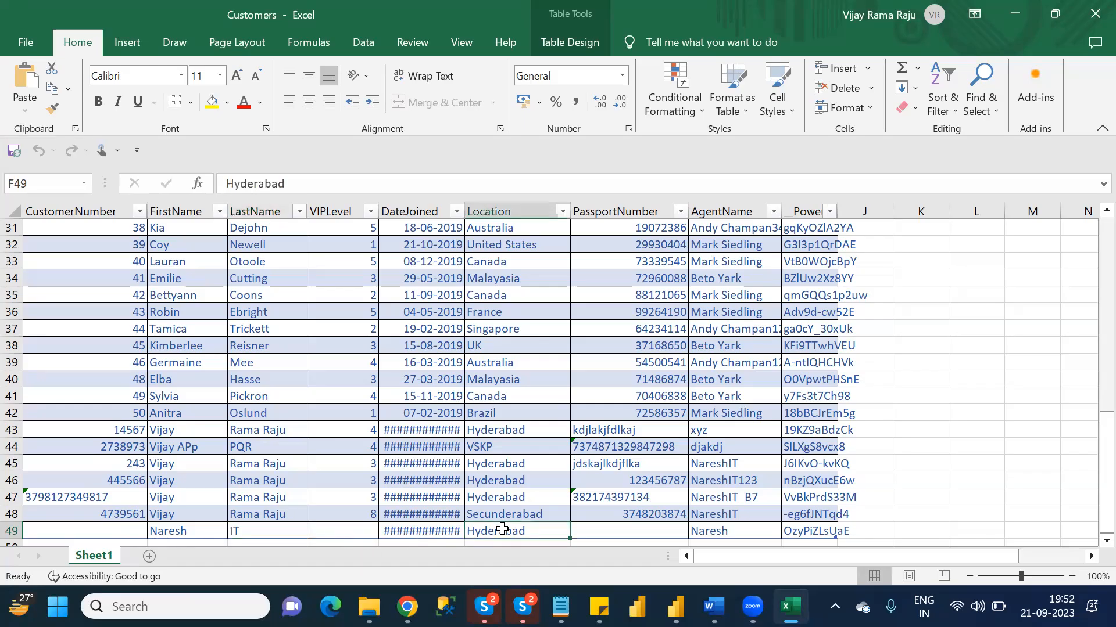
click(443, 529)
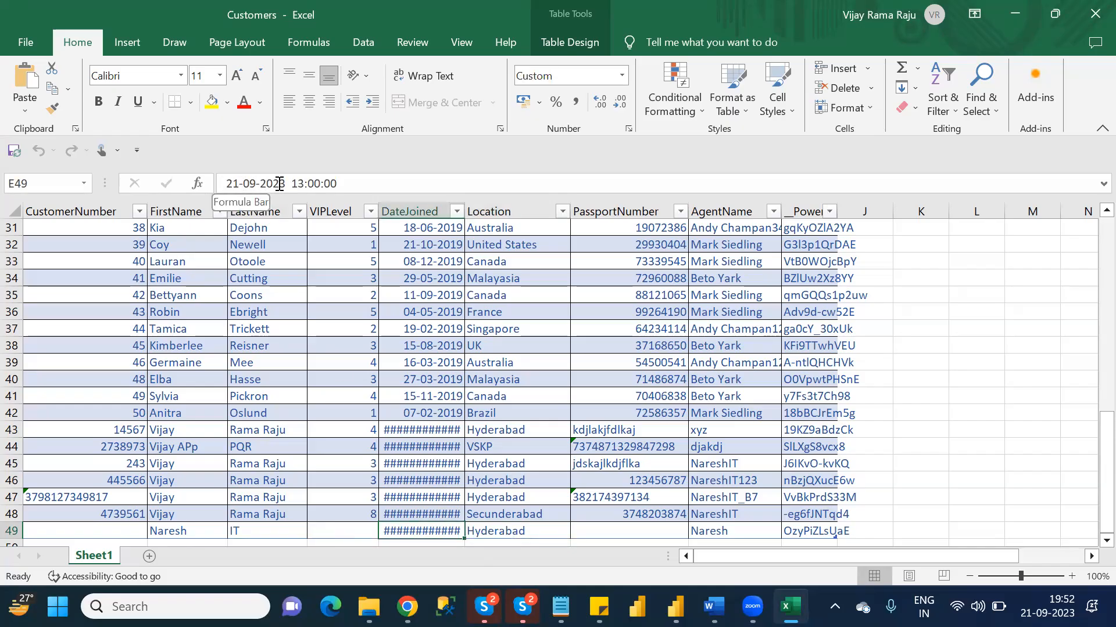
click(727, 535)
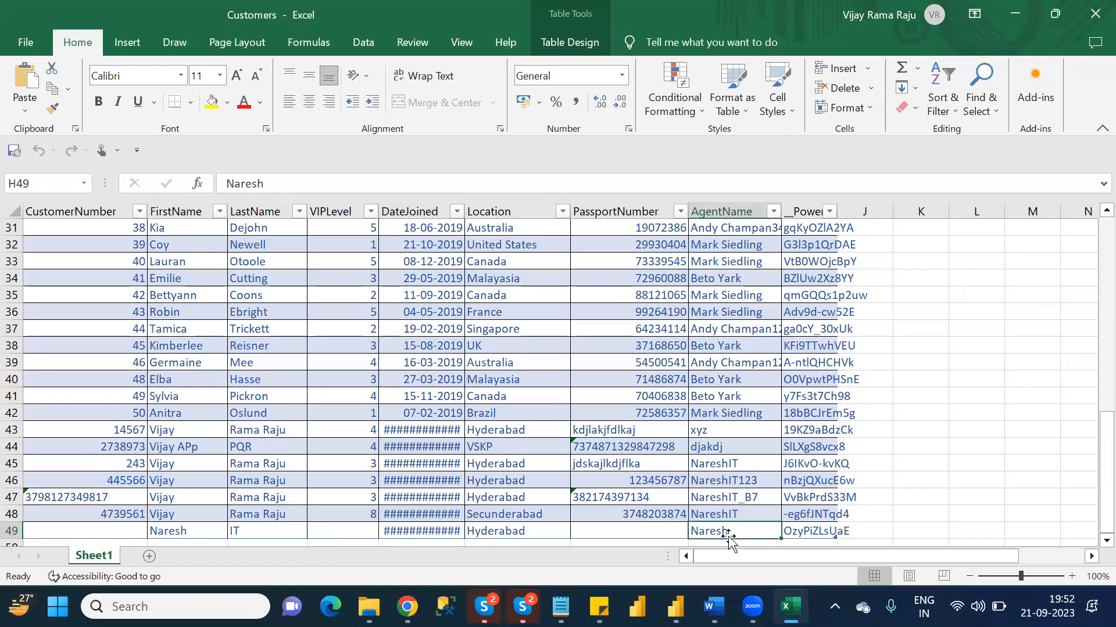
click(1089, 22)
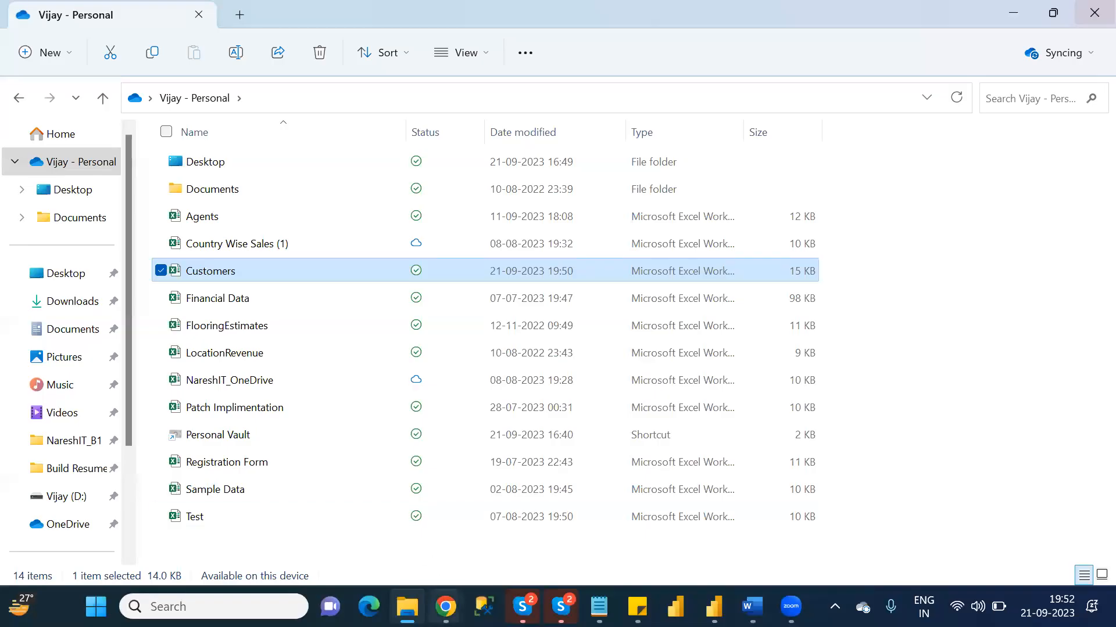
- Switch back to the Power Apps preview in Chrome, test opening a blank customer form from ParentScreen, and return to the list
click(445, 607)
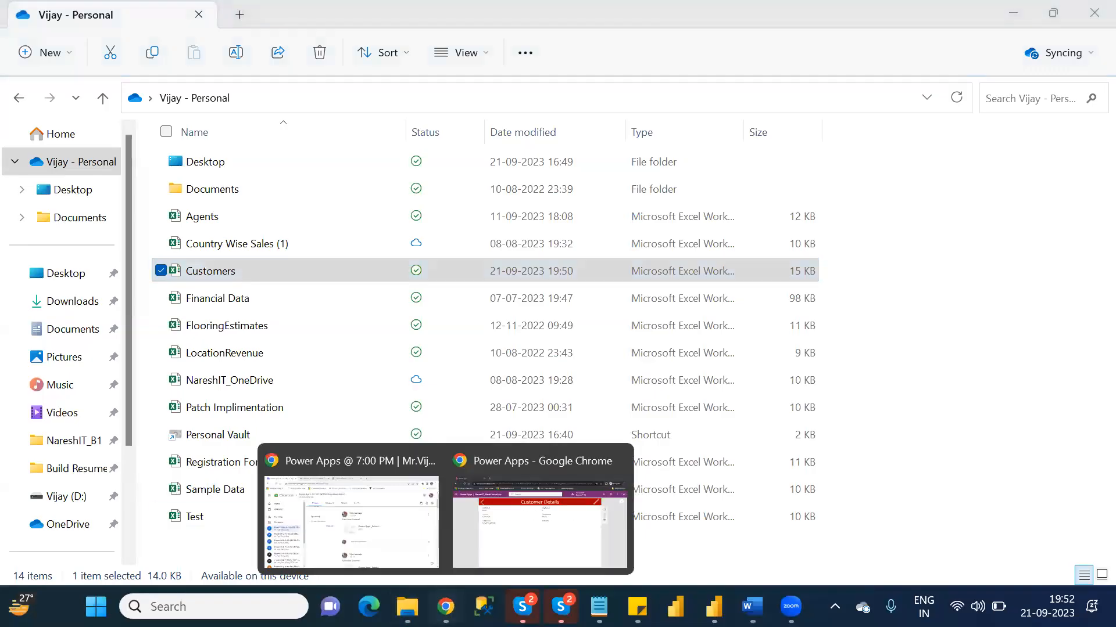
click(514, 529)
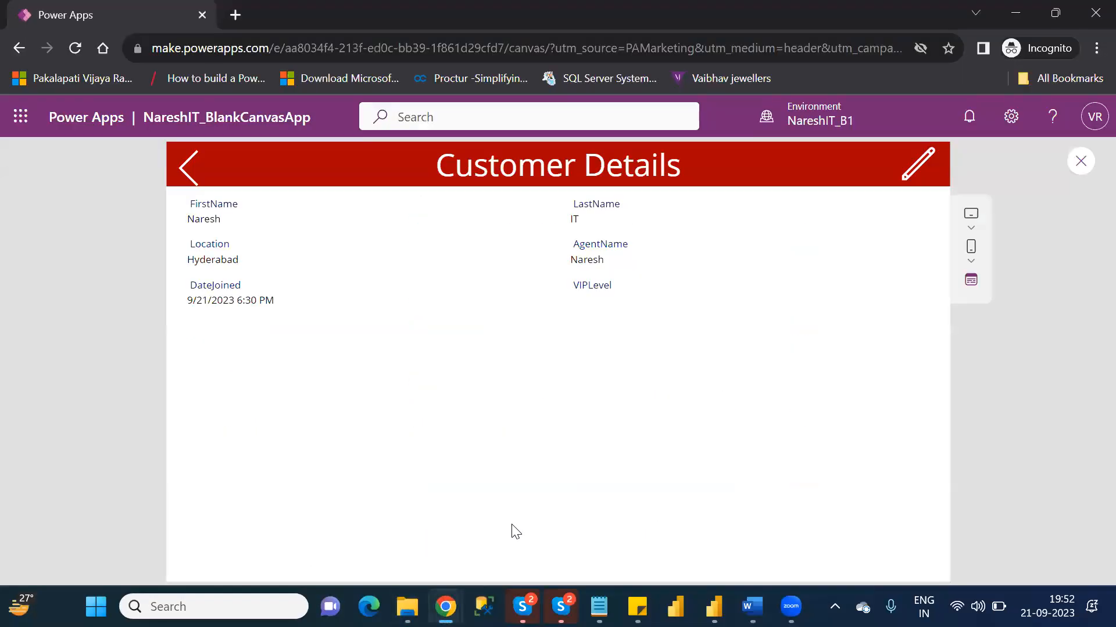
click(204, 174)
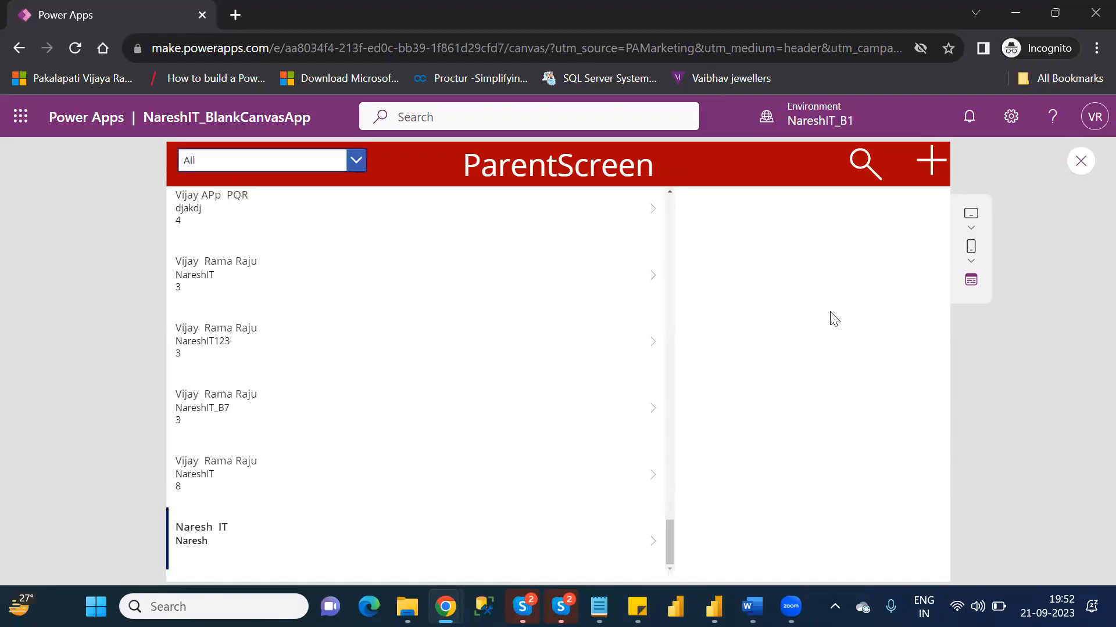
click(930, 161)
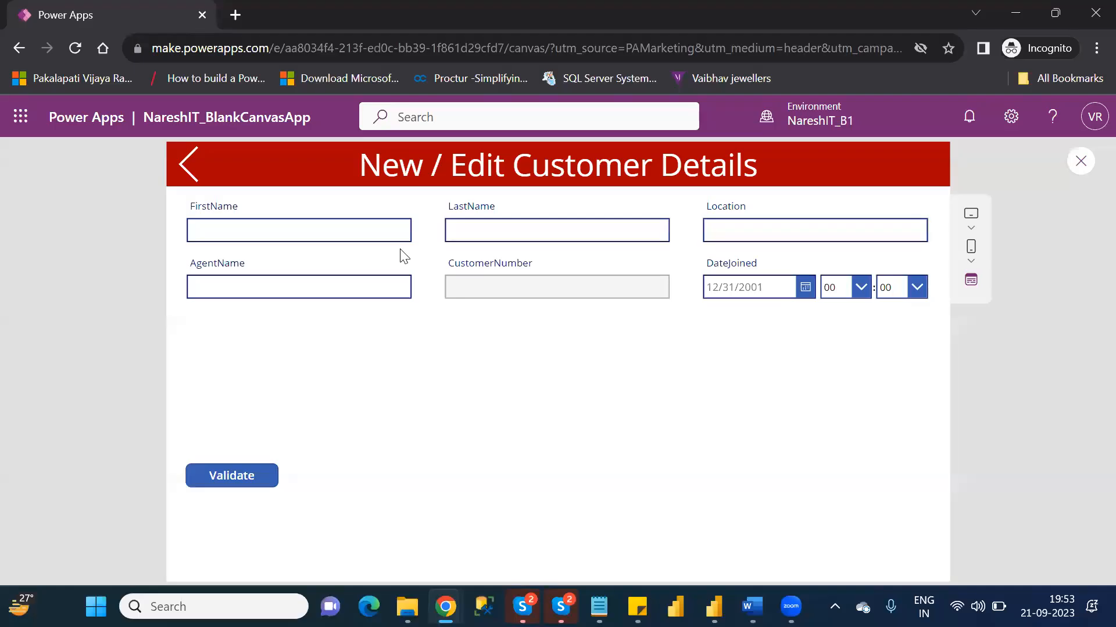
click(185, 179)
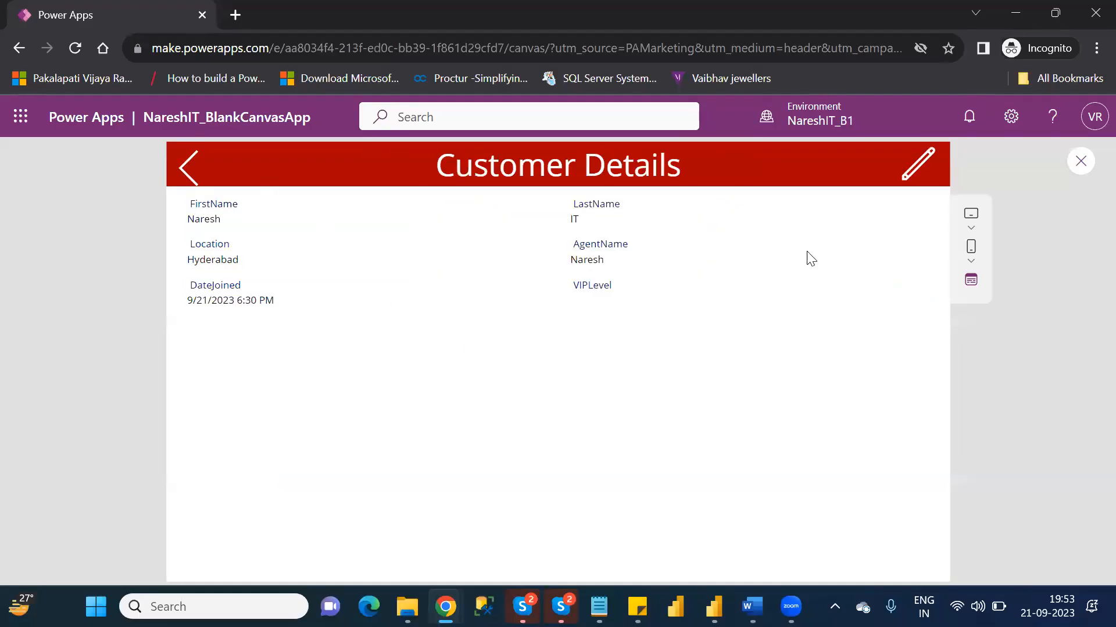
click(180, 177)
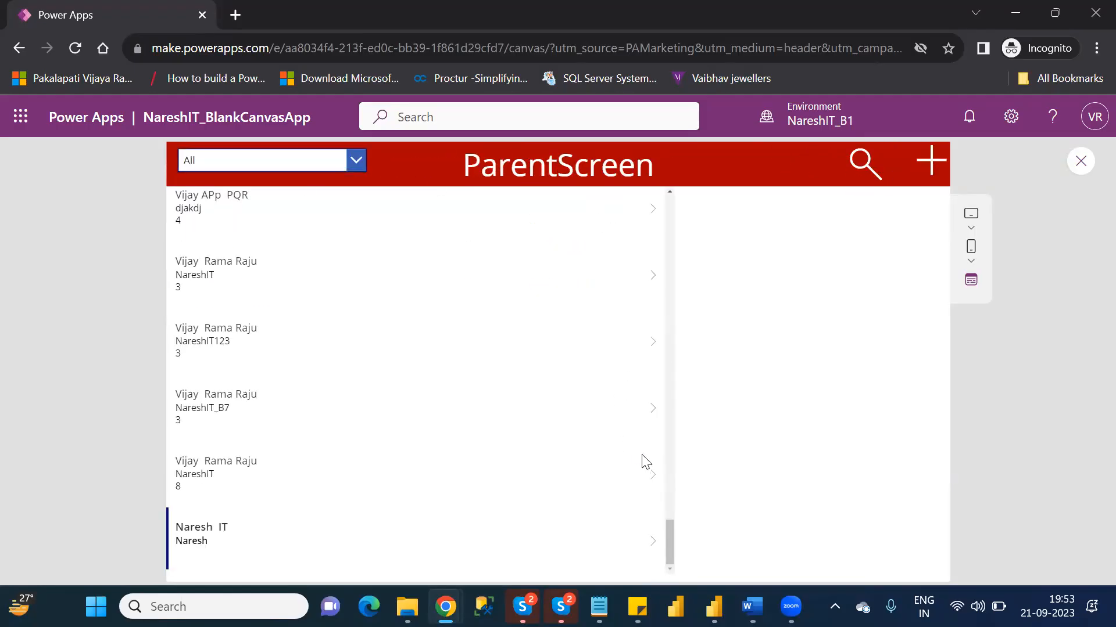
- Open the details of the VIPLevel 8 customer just above the new record, test the edit icon, and return to Customer Details
click(652, 476)
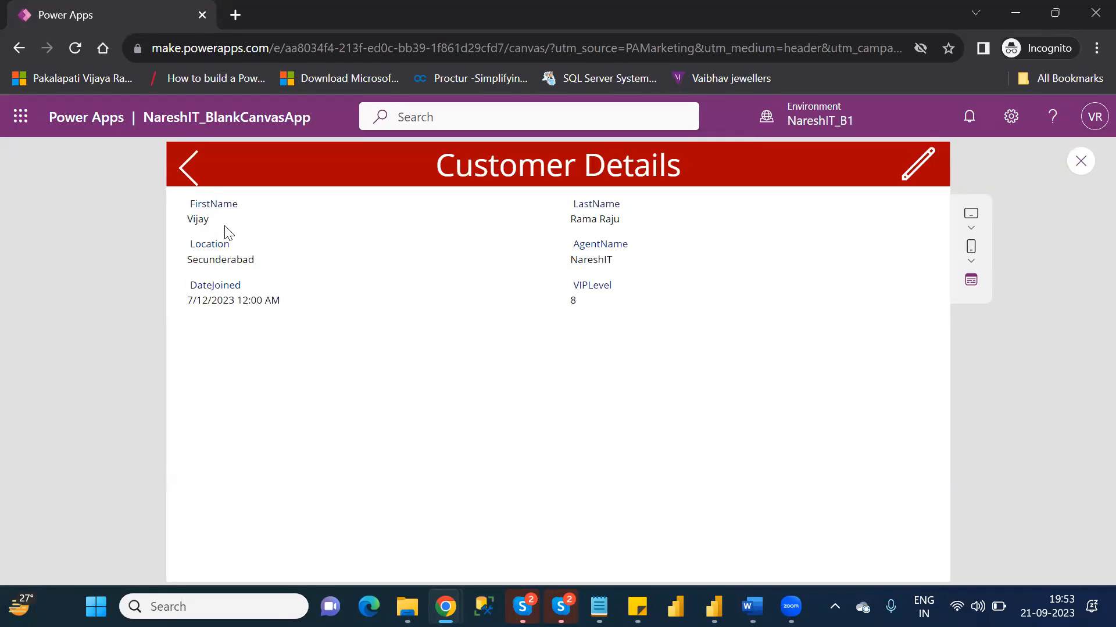
click(911, 171)
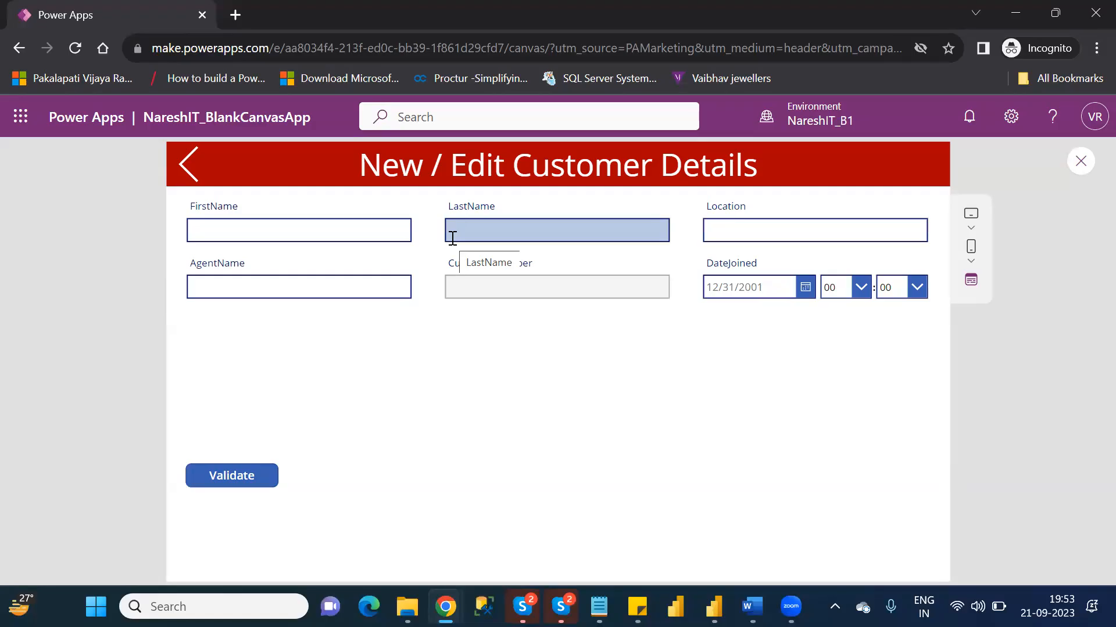
click(185, 172)
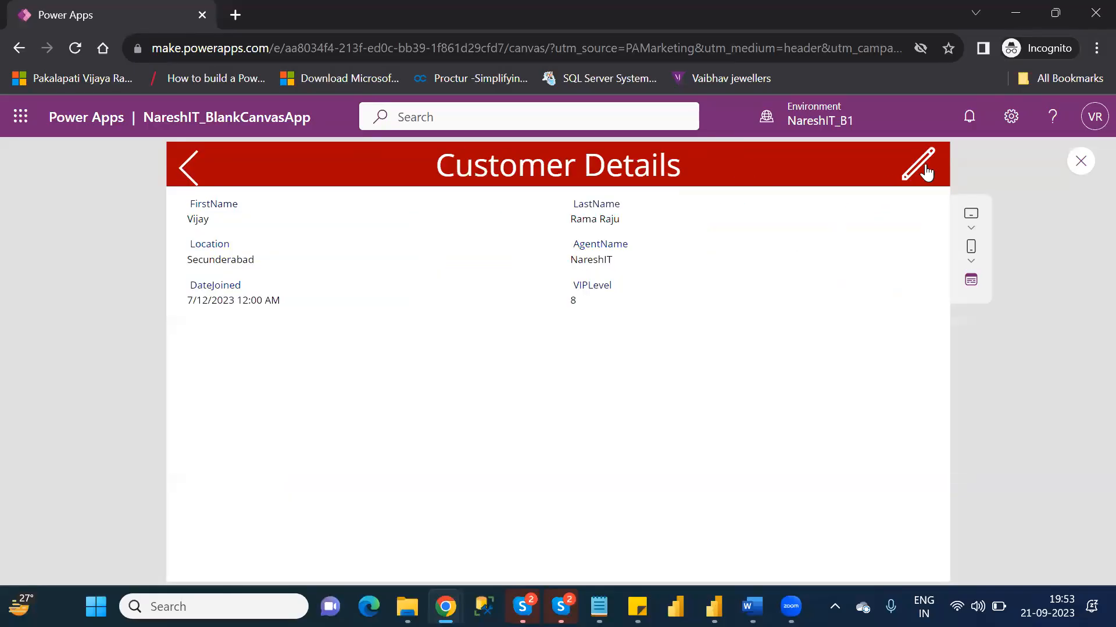
- Close the preview, inspect the OnSelect formula of DetailScreen's edit icon, and retest the icon in the preview
click(1082, 162)
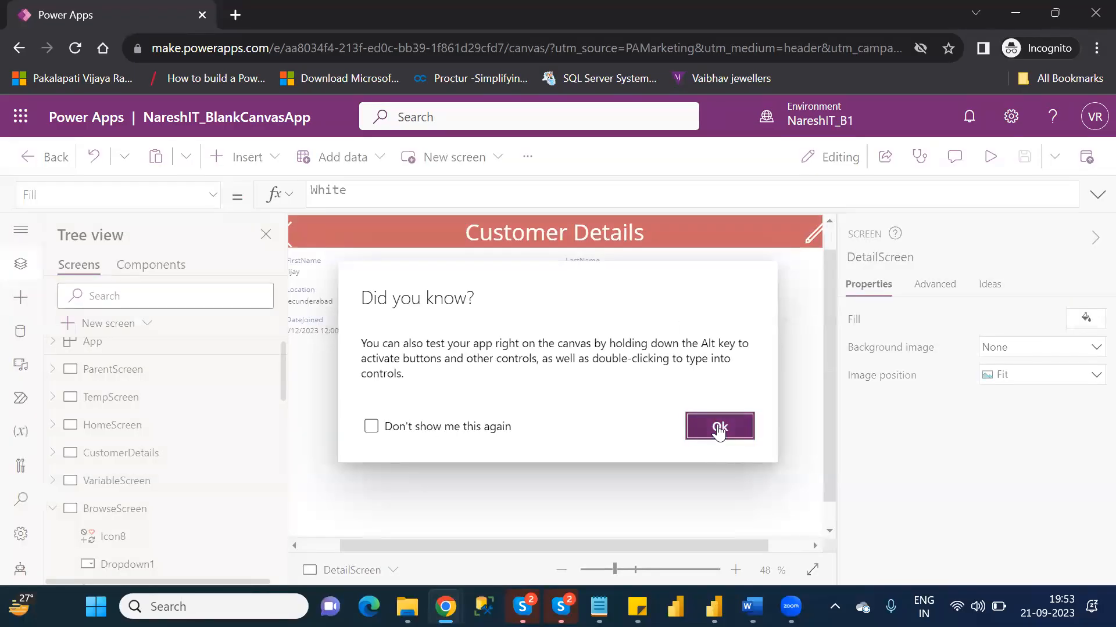
click(719, 428)
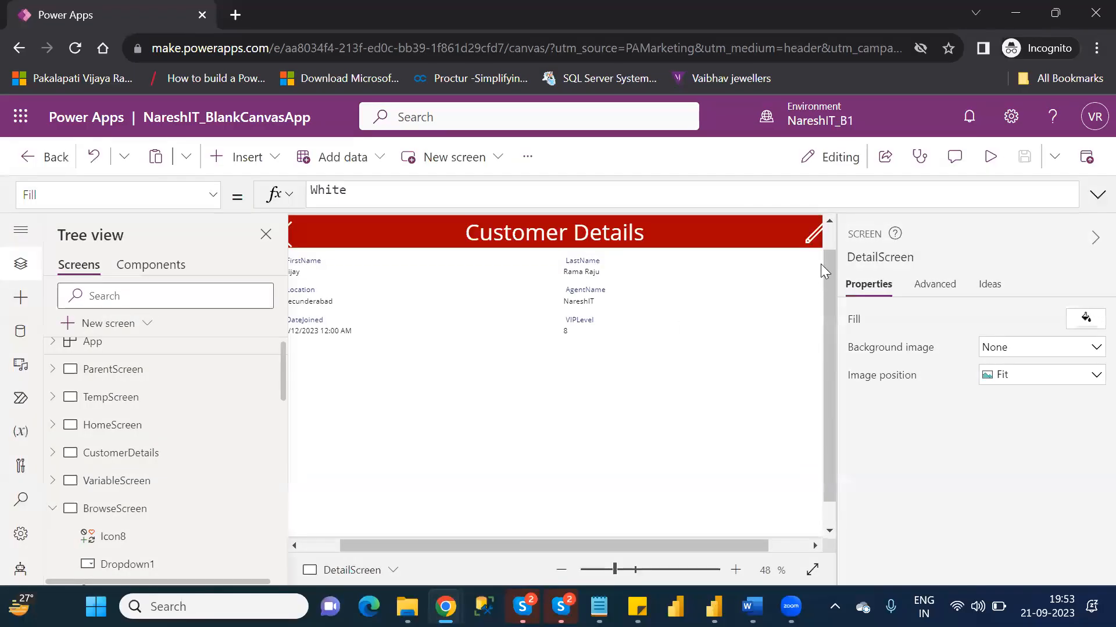
click(807, 231)
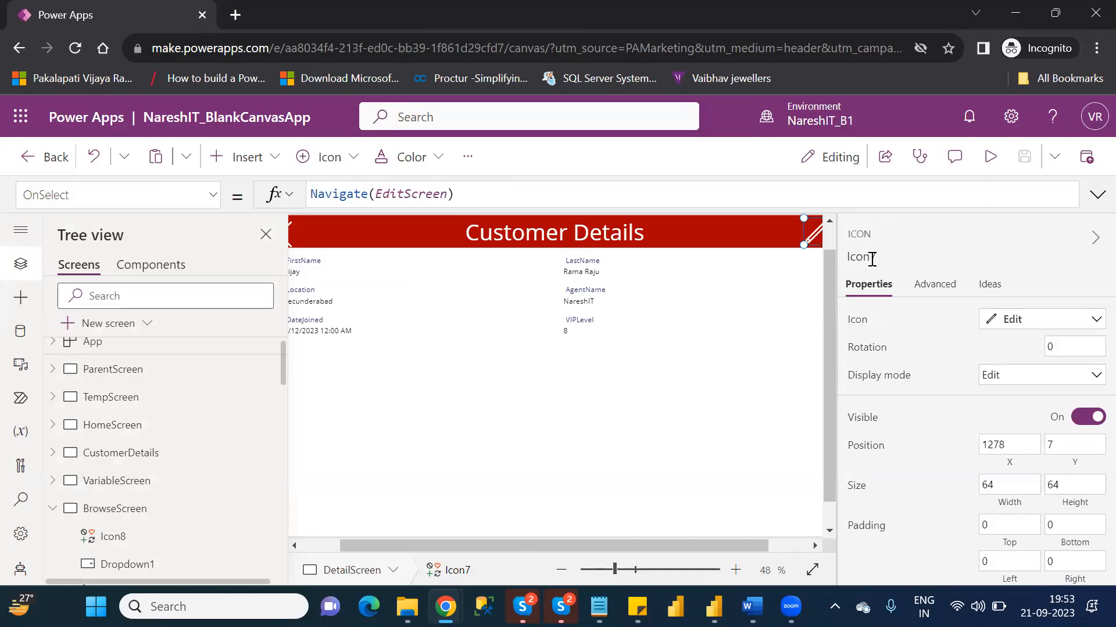
click(990, 157)
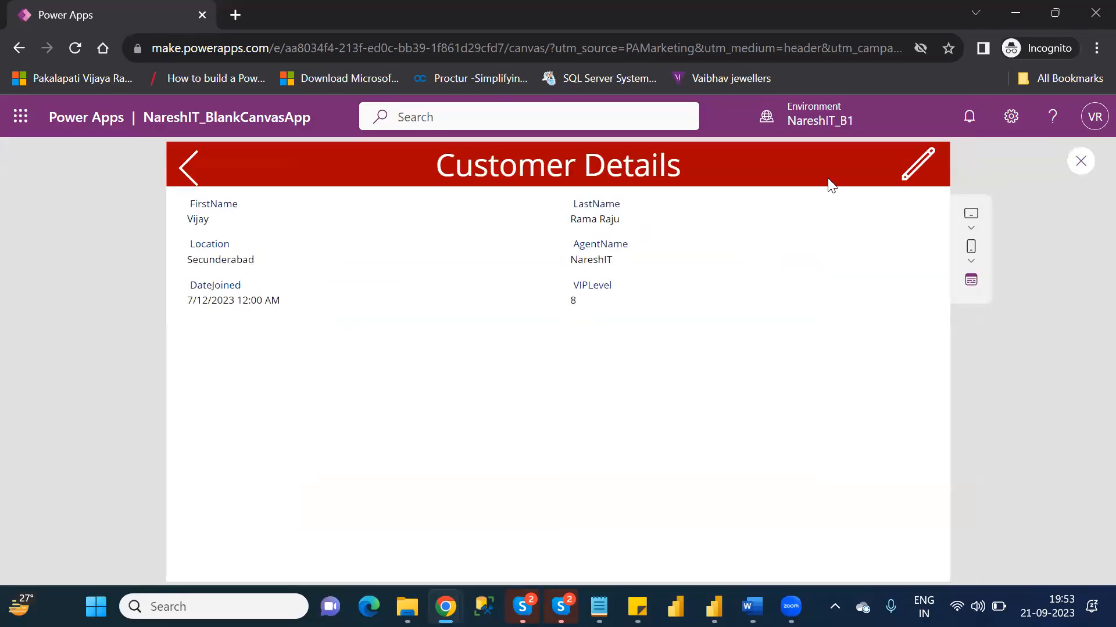
click(923, 171)
click(1068, 163)
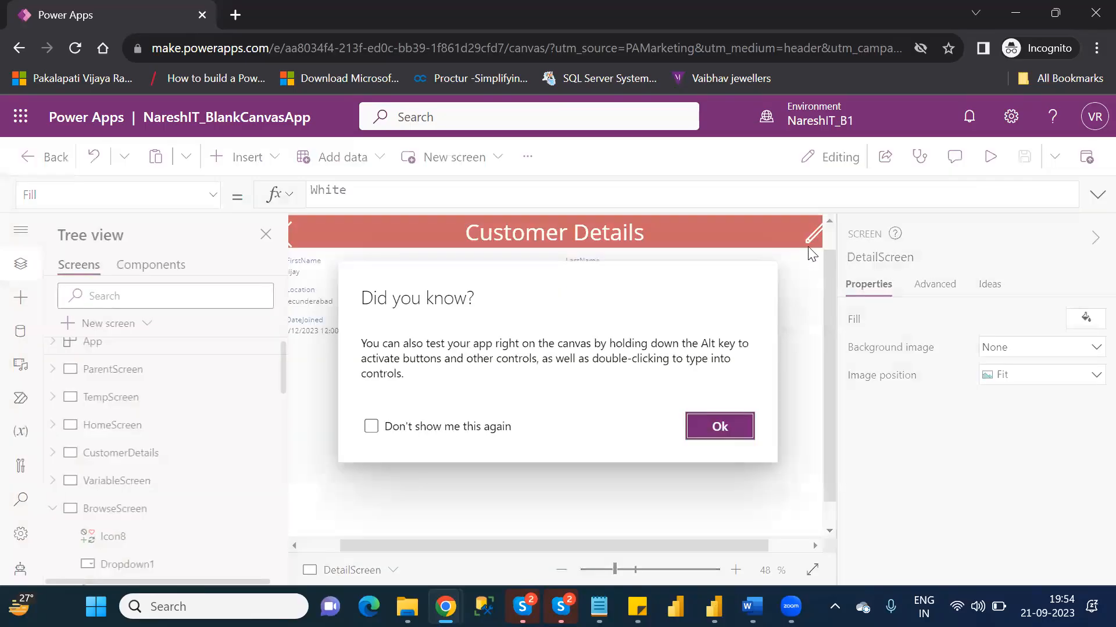
click(720, 427)
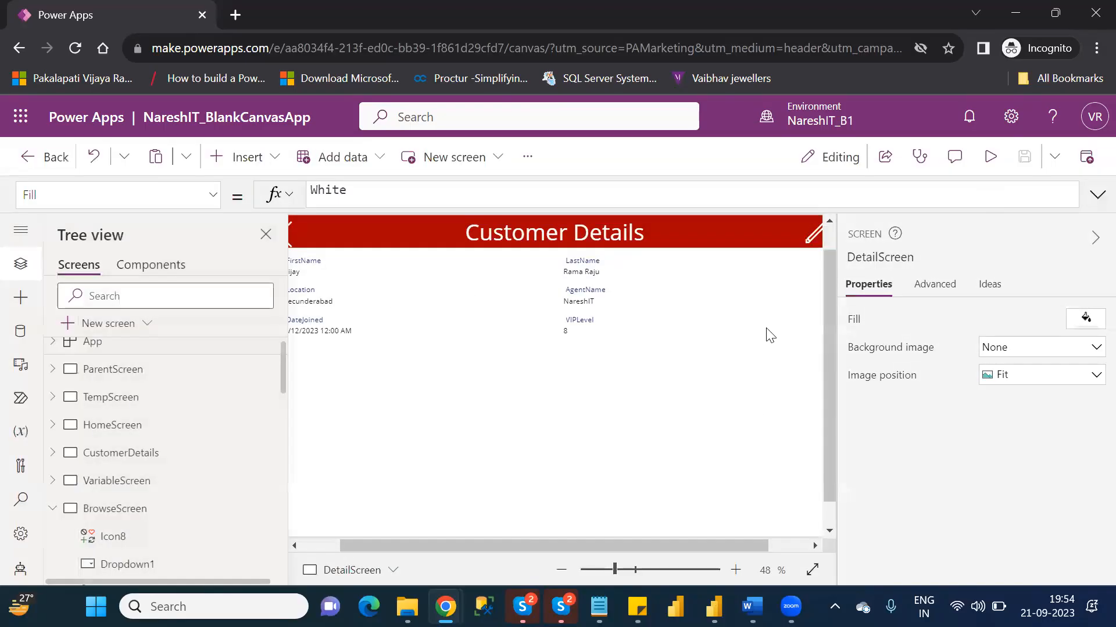
- Append ;EditForm(Form1) after Navigate(EditScreen) in the OnSelect formula of DetailScreen's edit icon
click(808, 236)
click(567, 201)
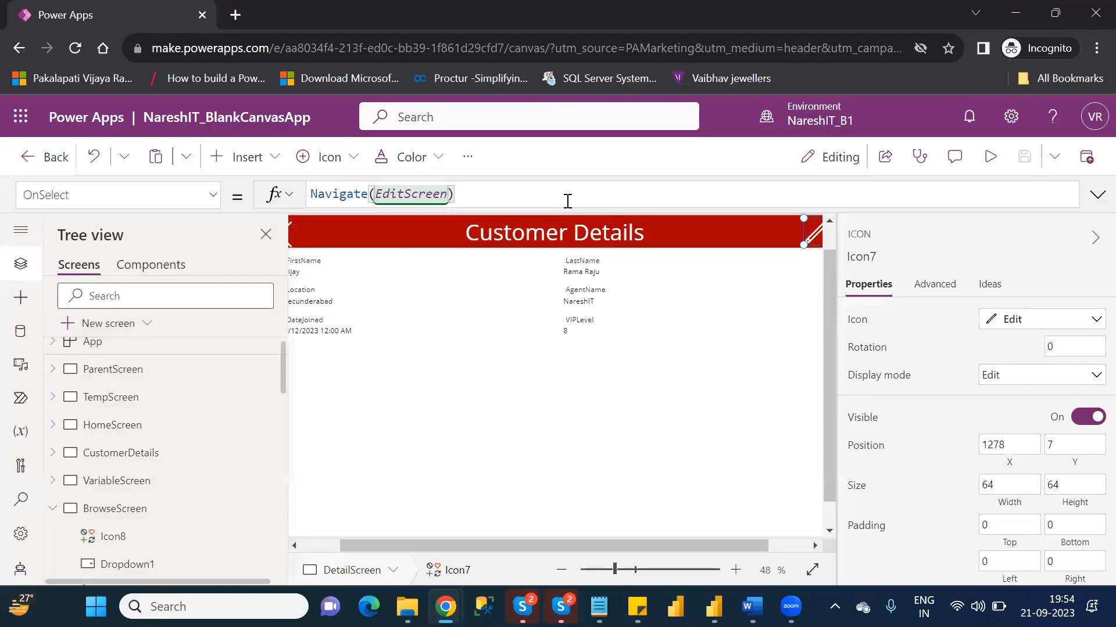
text(;)
text(Edit)
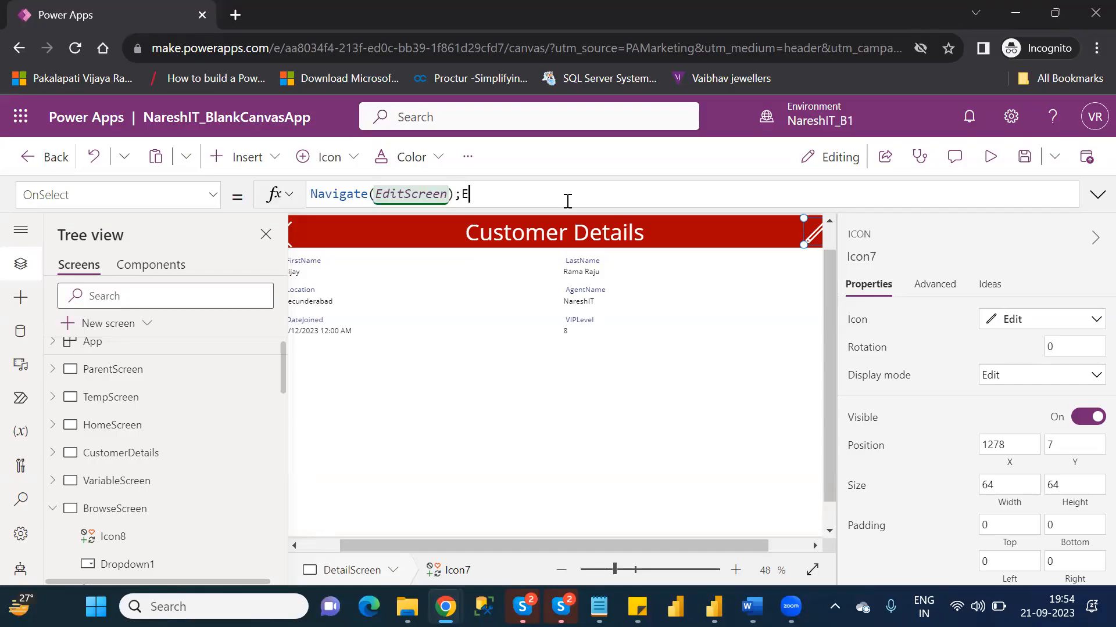
key(Down)
key(Tab)
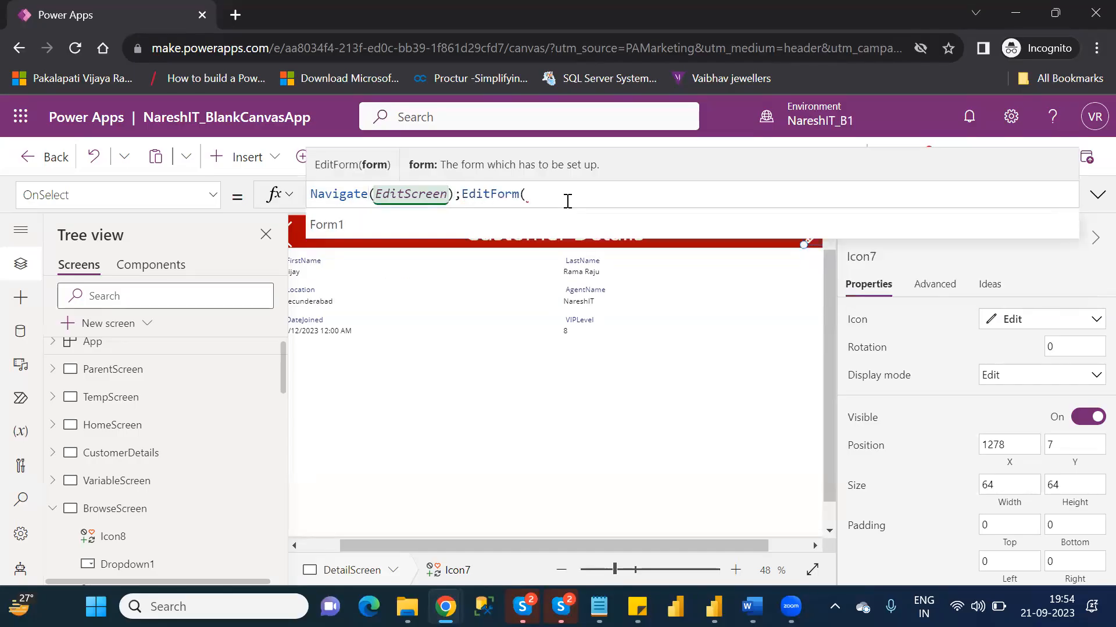
key(Tab)
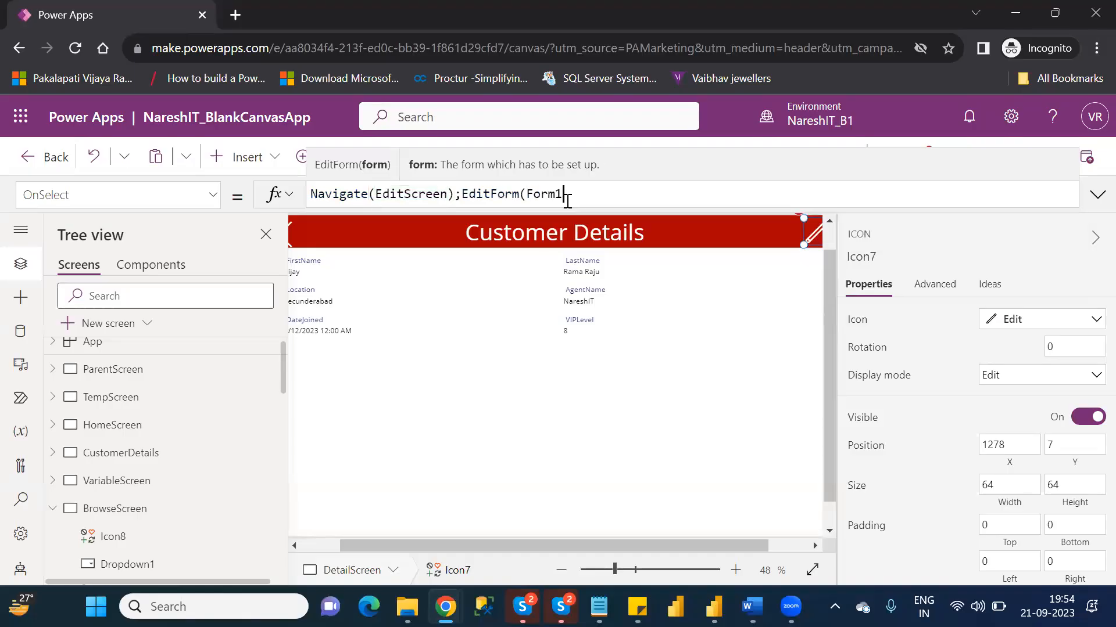
text())
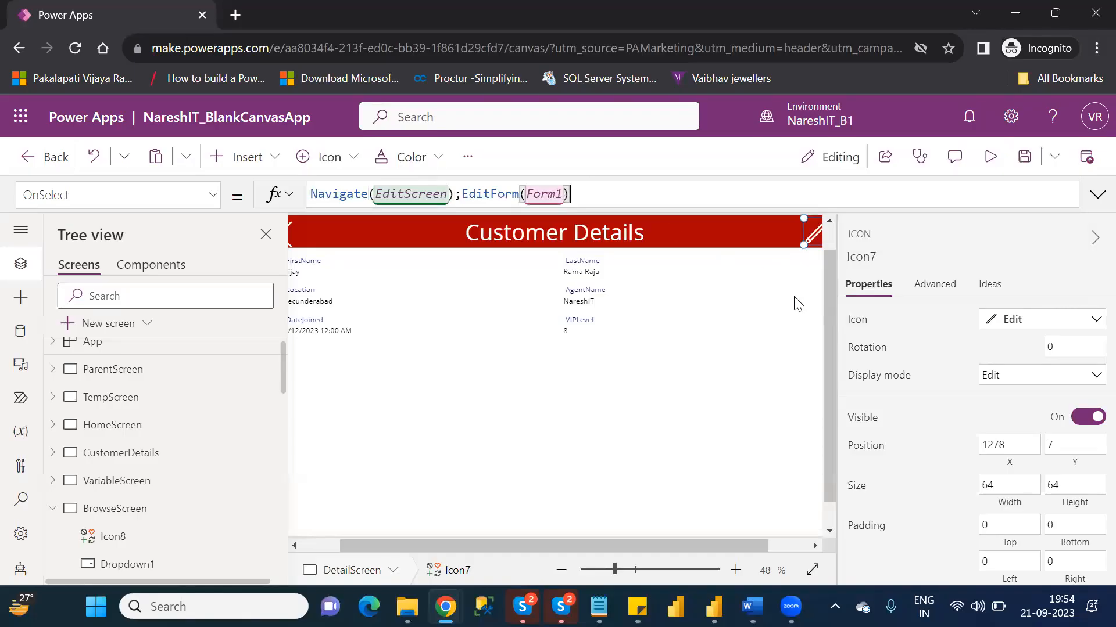
- Preview DetailScreen, test the edit icon on the displayed customer, and close the preview
click(991, 157)
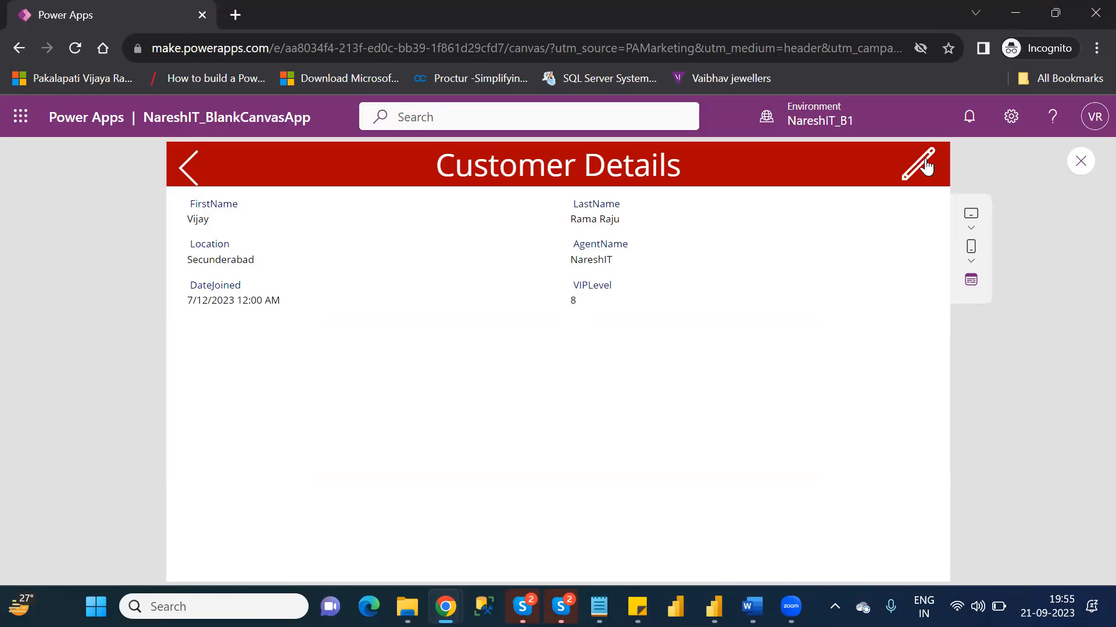
click(927, 165)
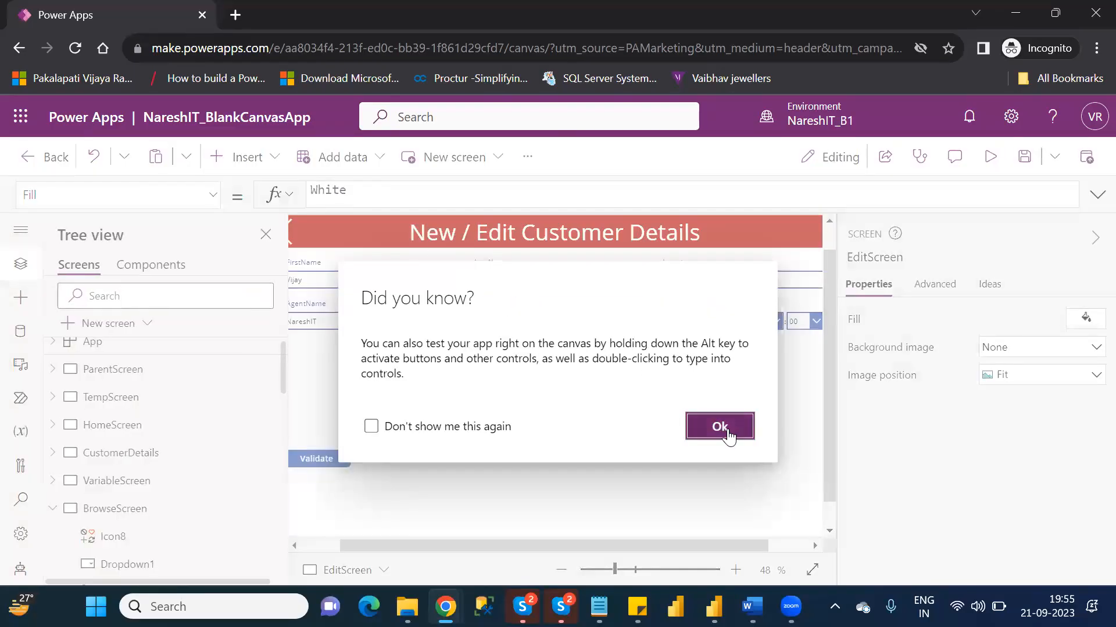
click(727, 430)
- Preview the app from BrowseScreen and open the details of the customer whose agent is NareshIT123
click(128, 511)
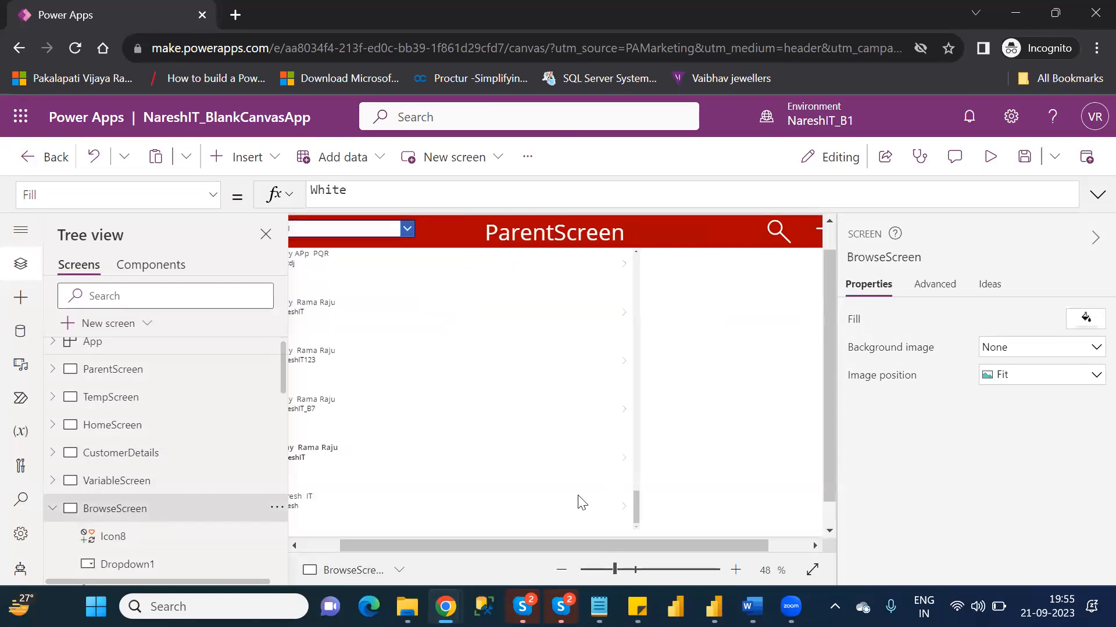
click(318, 546)
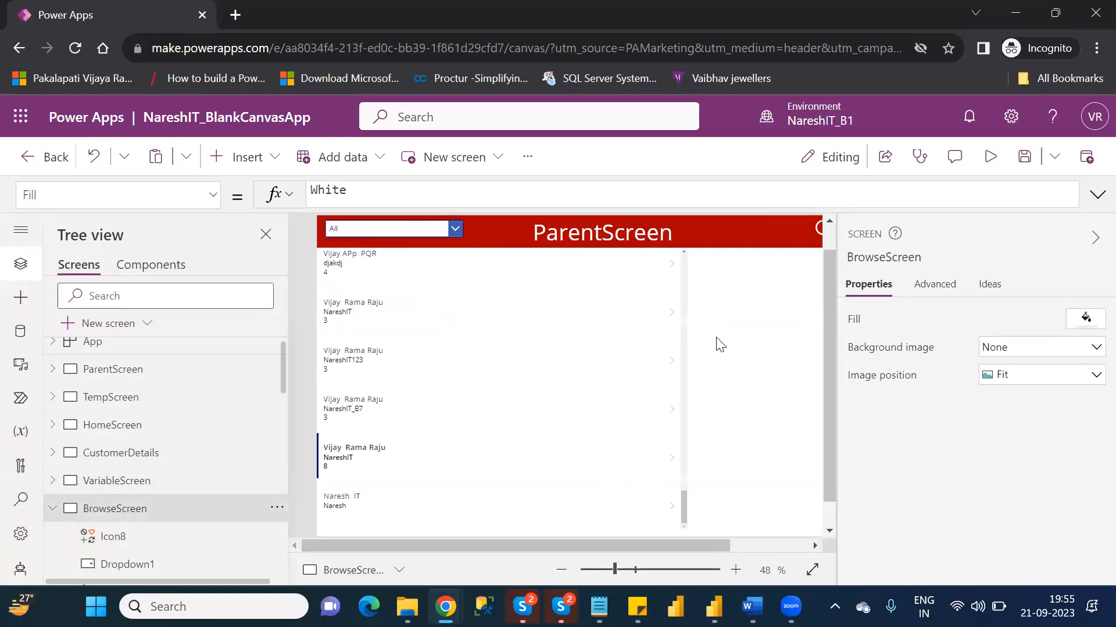
click(671, 357)
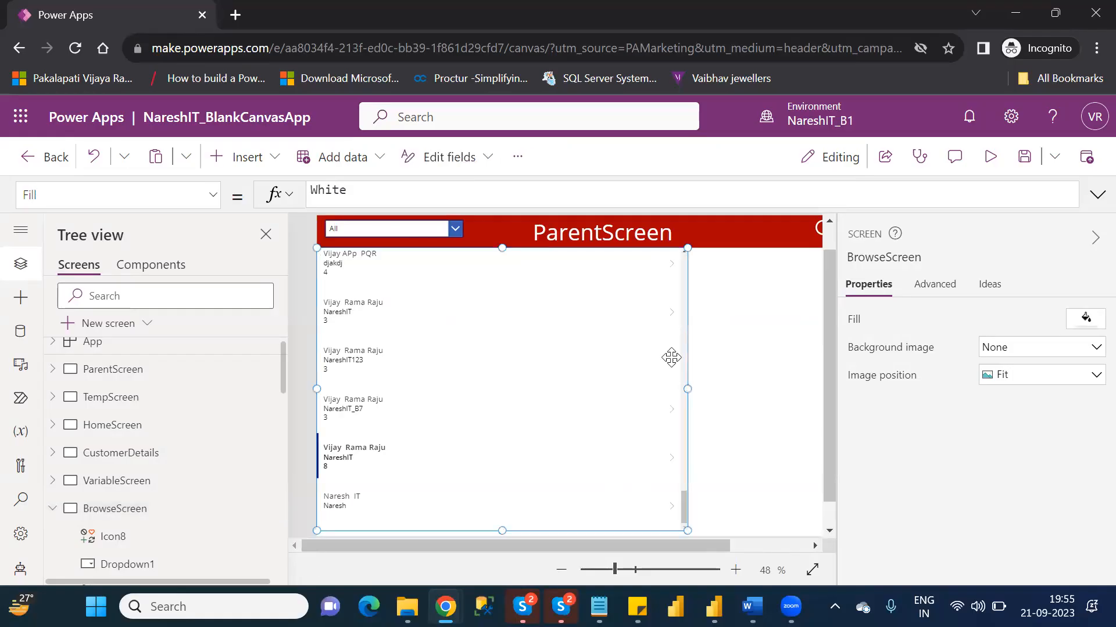
click(995, 164)
click(651, 348)
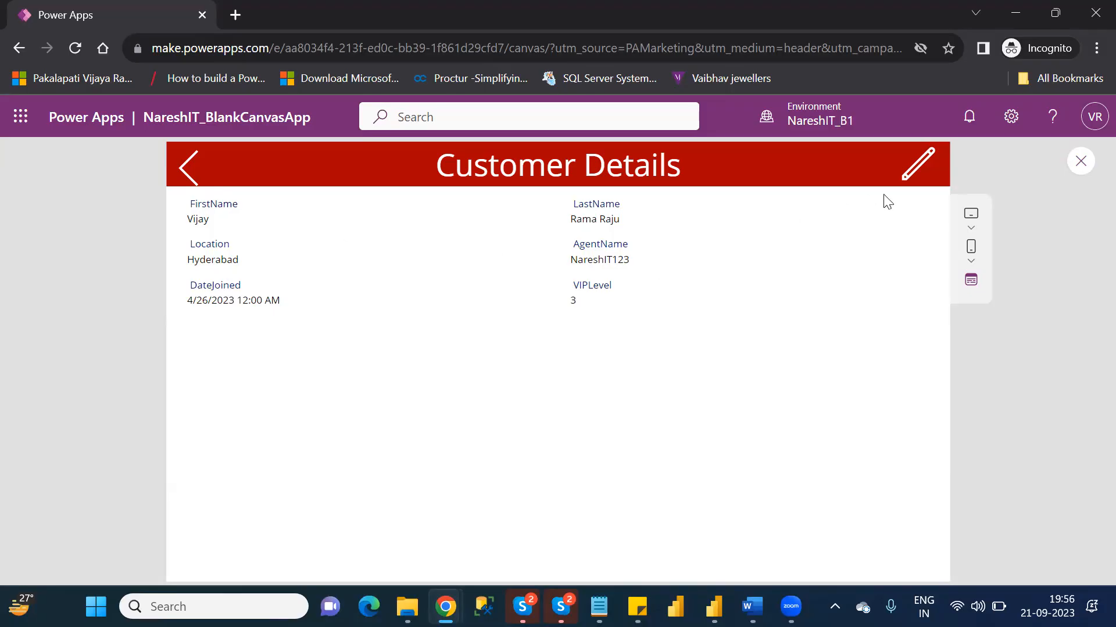
- Close the preview and examine the EditForm function and its Form1 argument in the edit icon's OnSelect formula
click(1079, 163)
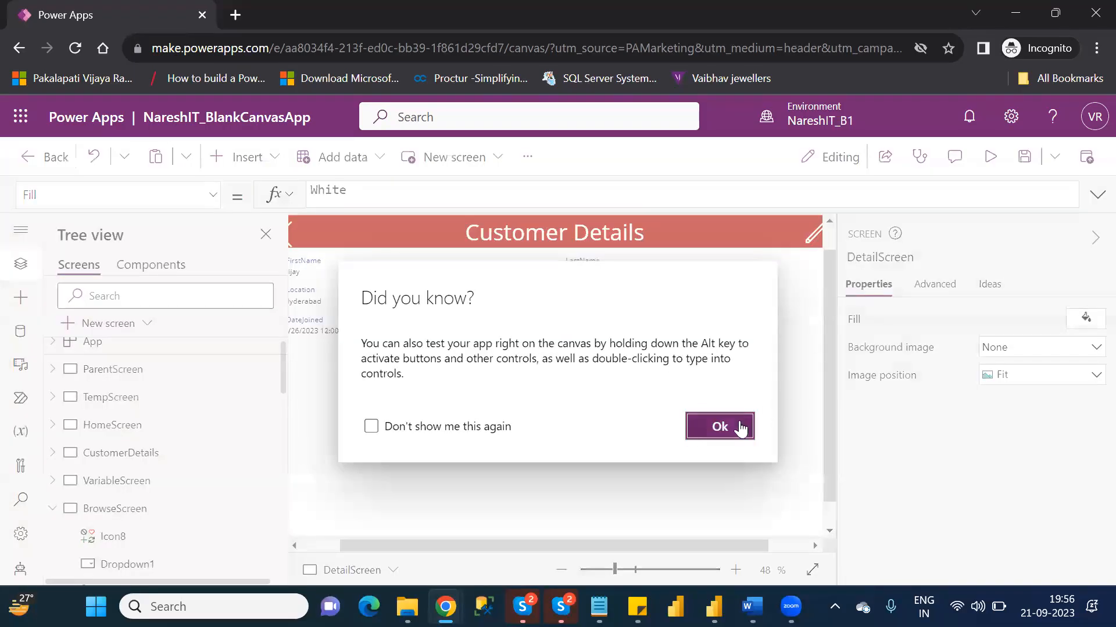
click(720, 427)
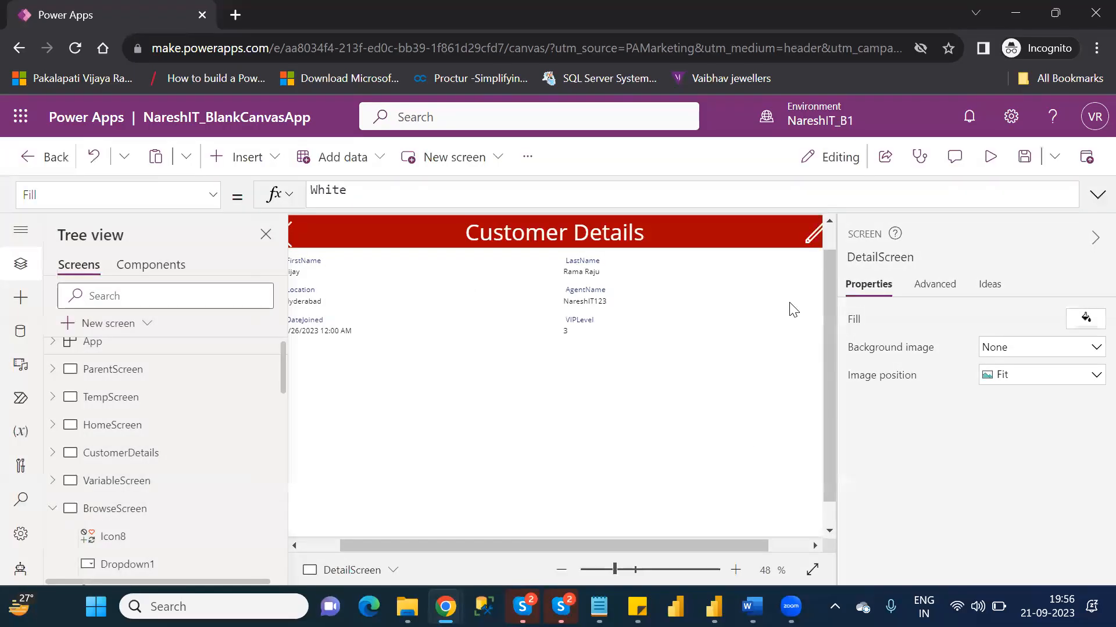
click(814, 234)
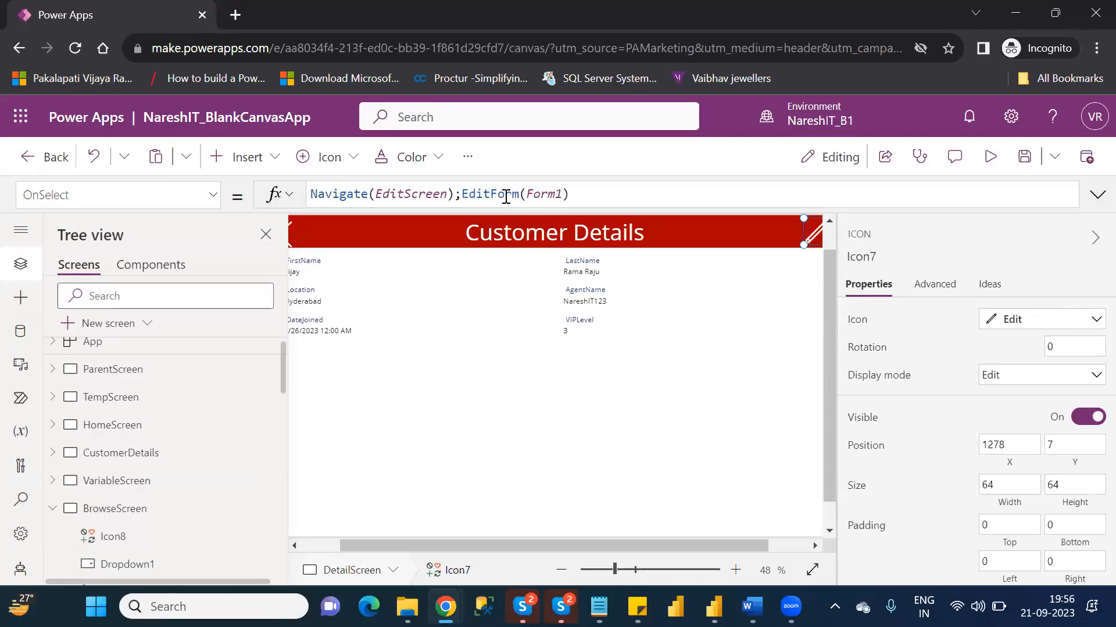
click(506, 195)
double_click(506, 195)
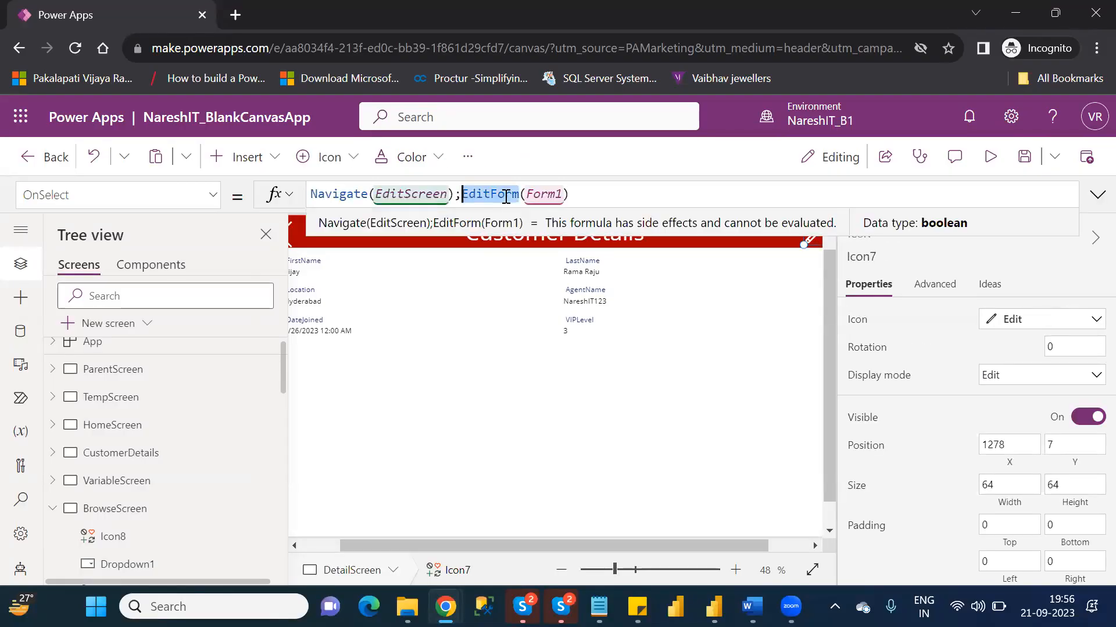
double_click(539, 196)
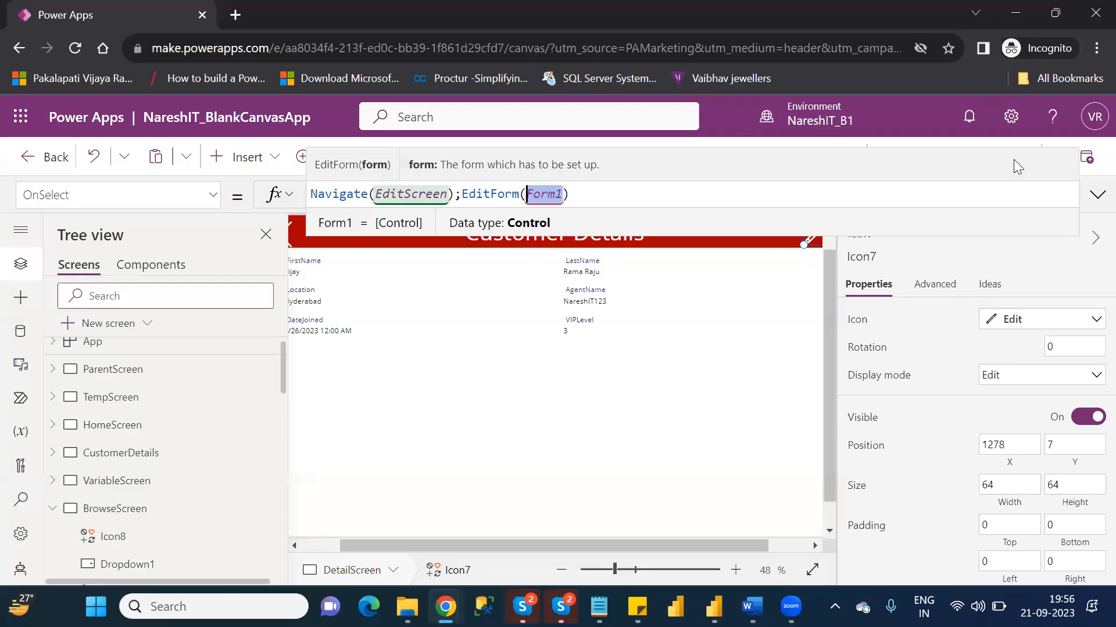
click(1055, 249)
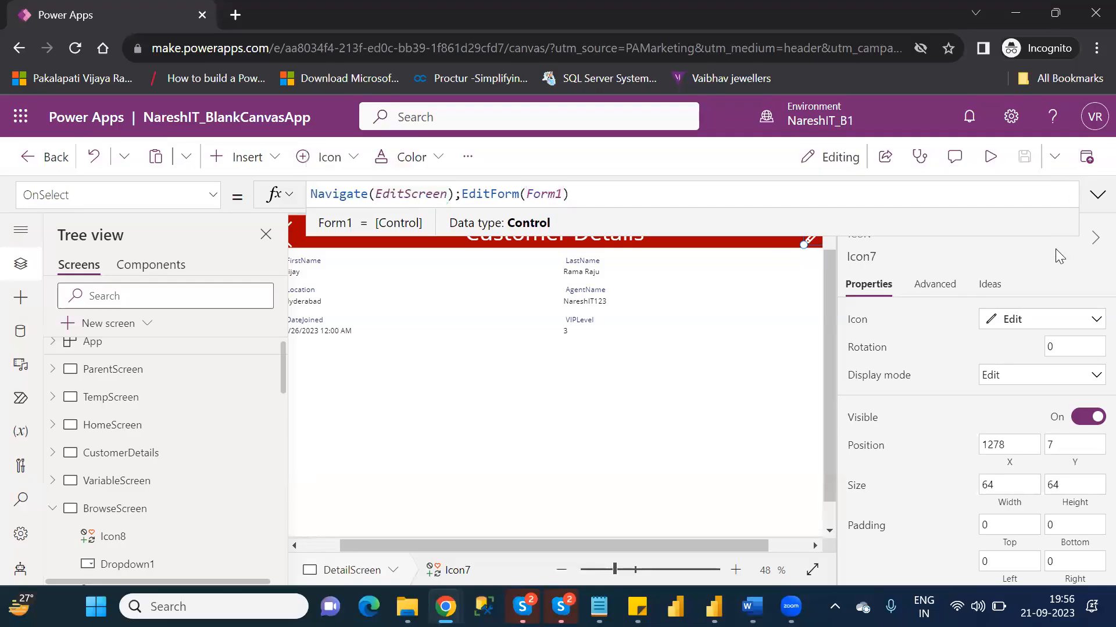
- Preview DetailScreen, open the edit form for the NareshIT123 customer, and go back to ParentScreen
click(990, 156)
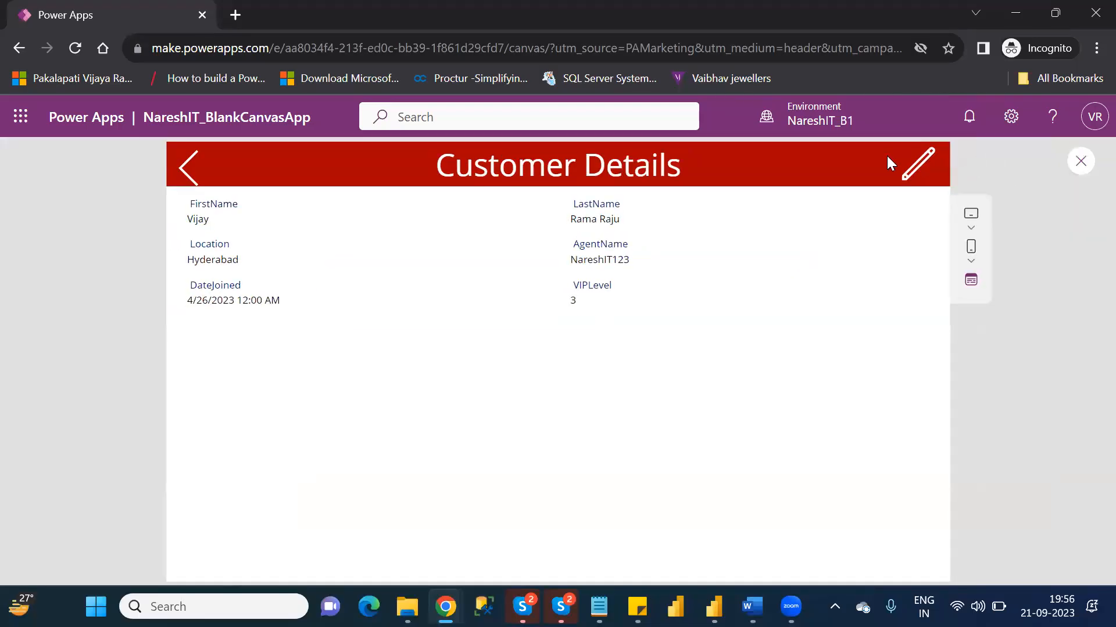
click(921, 161)
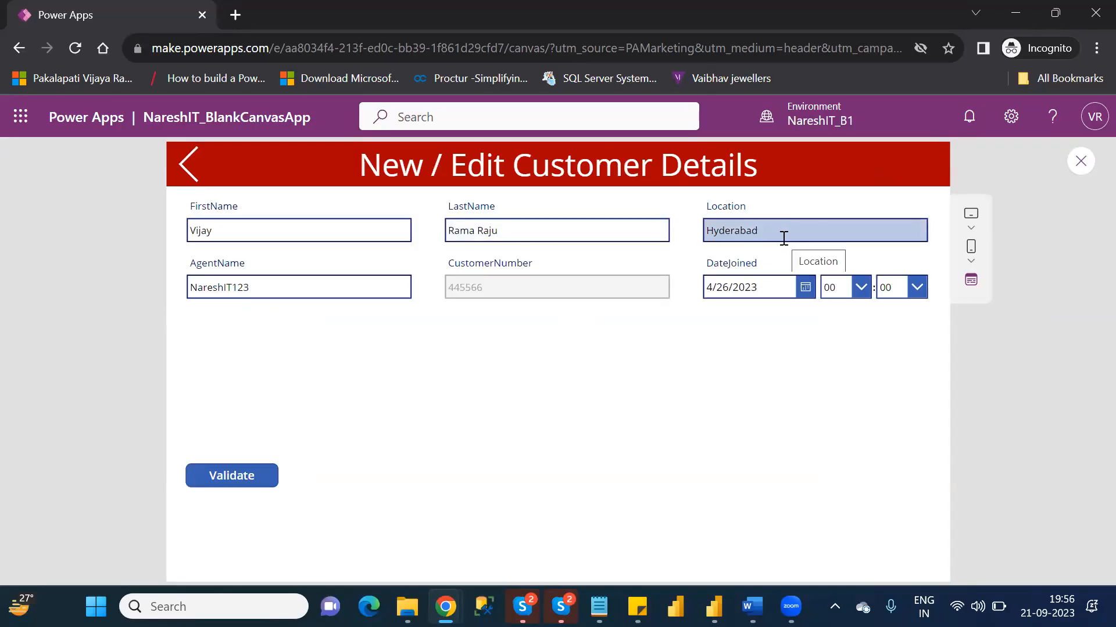
click(187, 168)
click(187, 170)
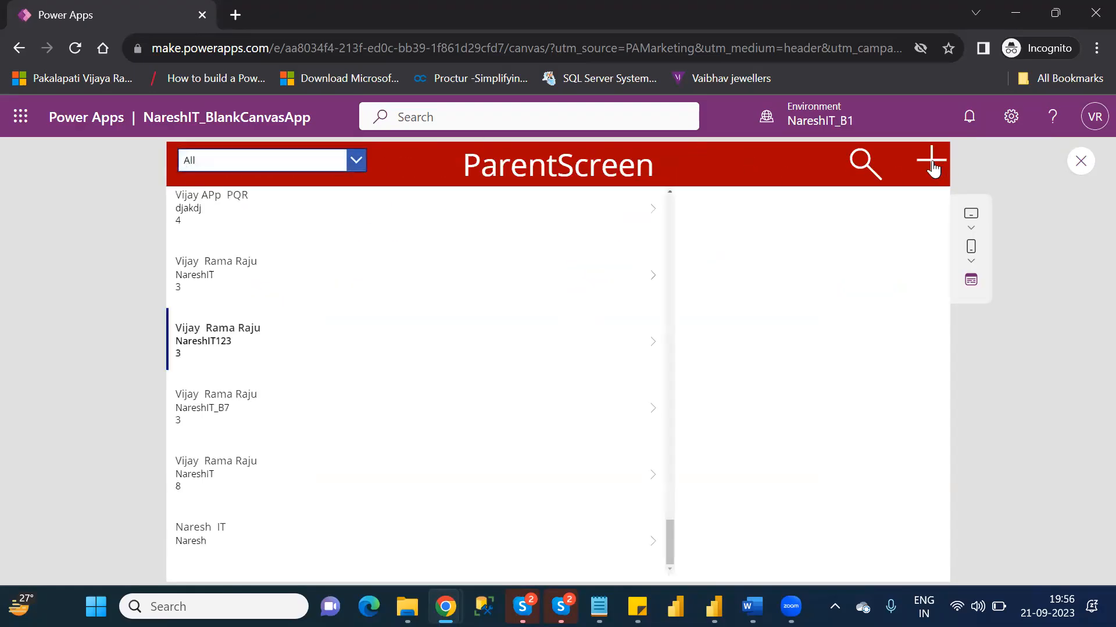
- Test the blank new customer form, check the edit form from Customer Details, and return to ParentScreen
click(931, 164)
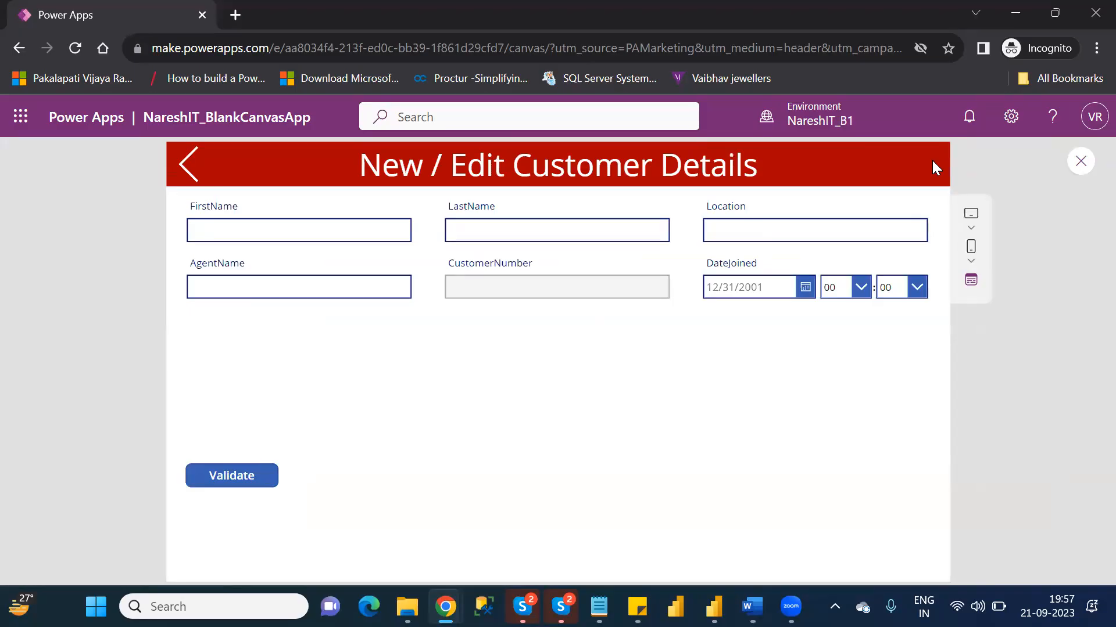
click(196, 172)
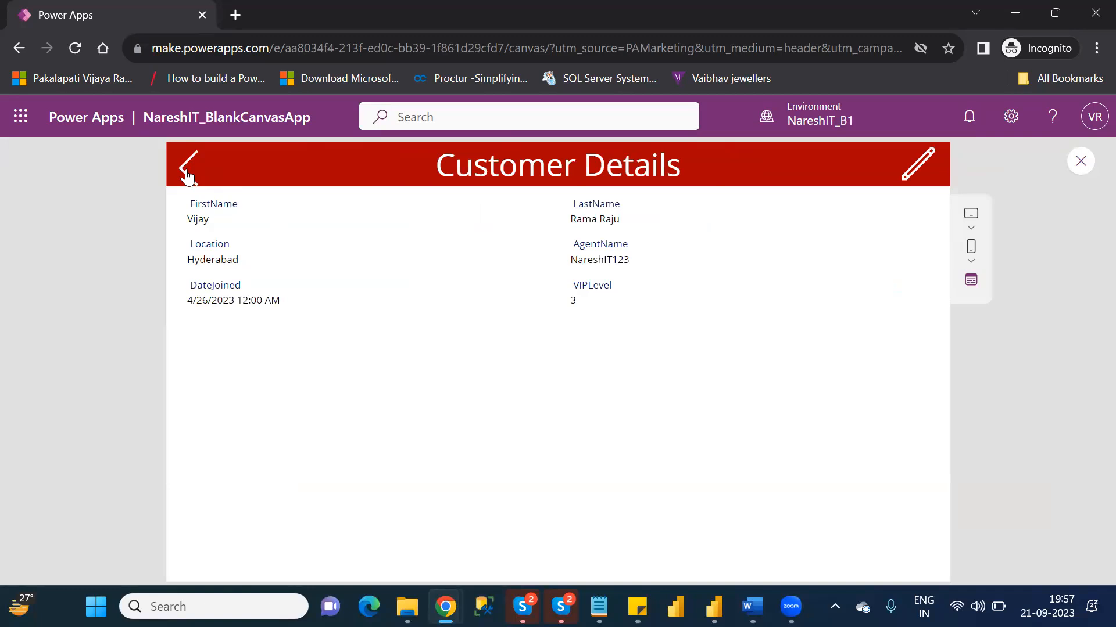
click(923, 165)
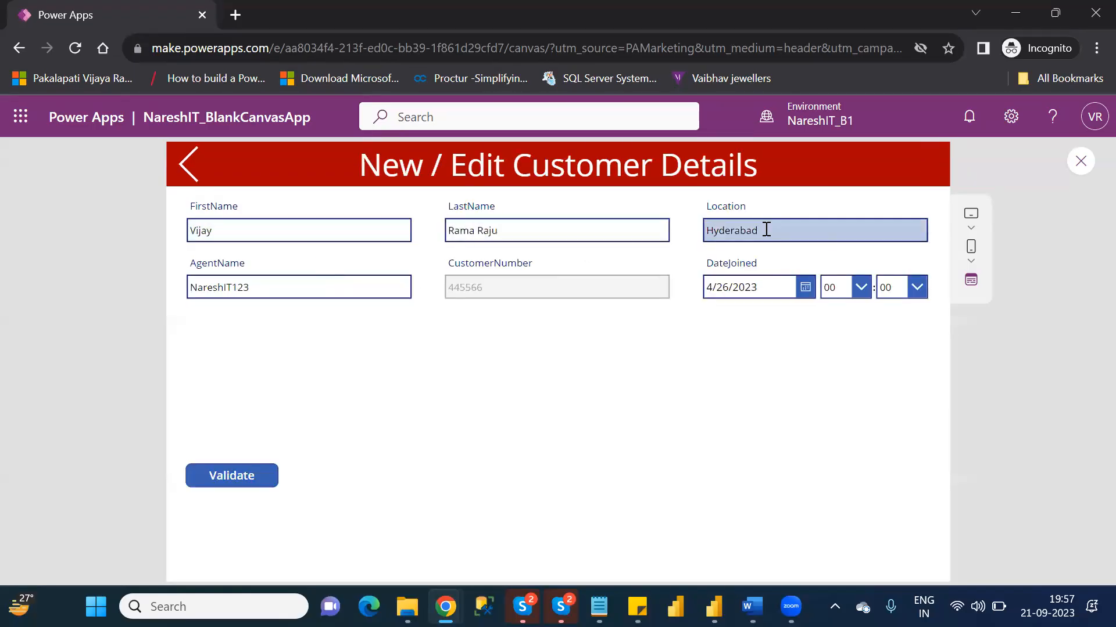
click(192, 165)
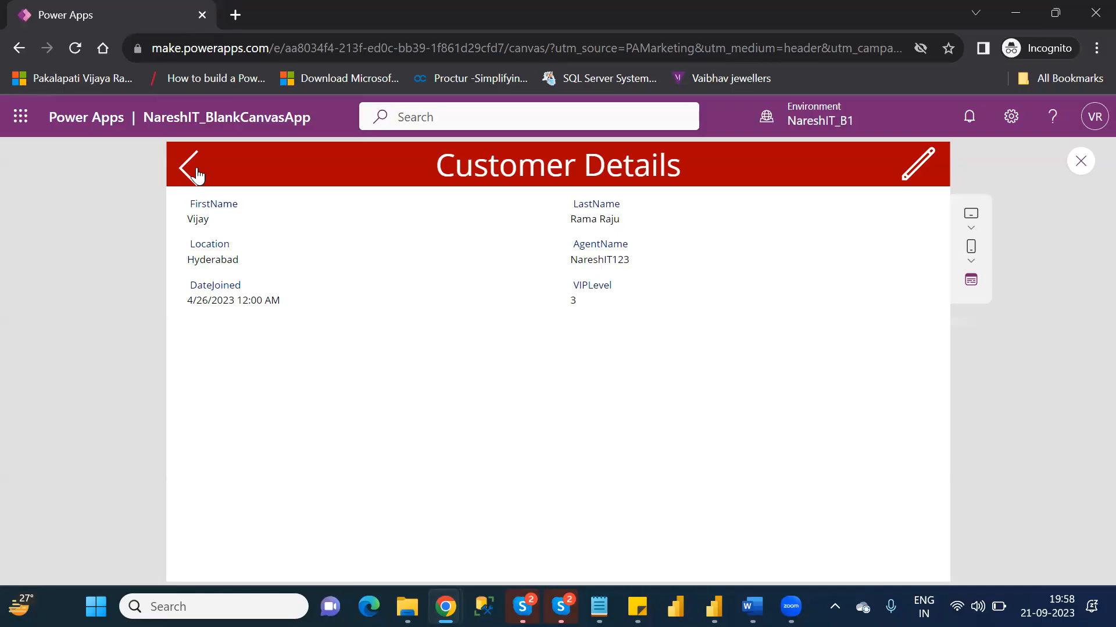
click(189, 168)
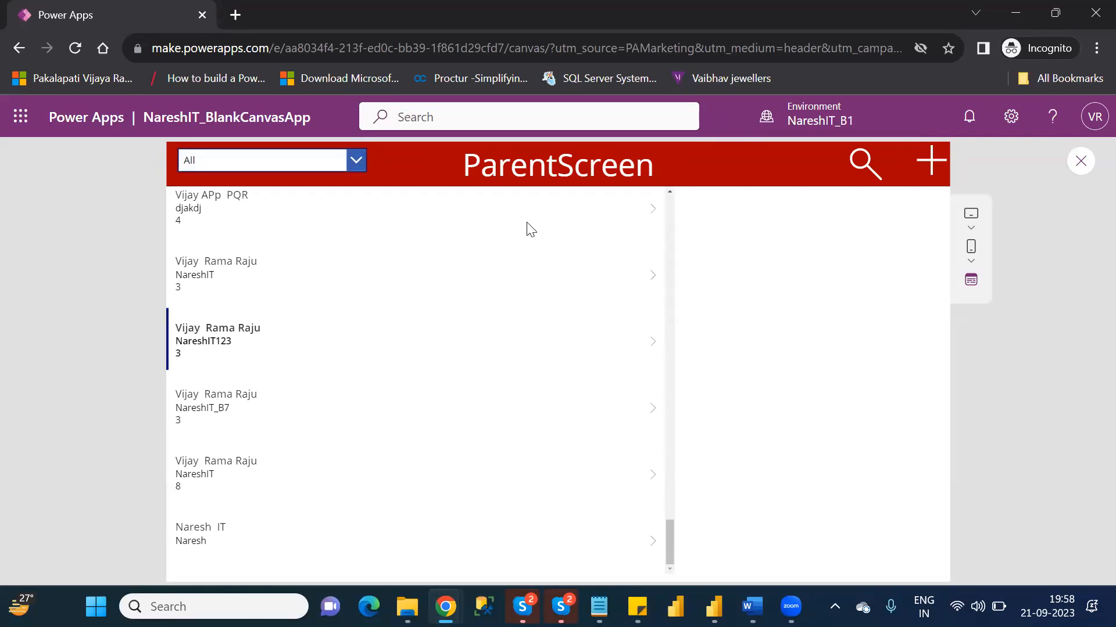
- Open the VIPLevel 3 customer with agent NareshIT, test its edit form, and return to ParentScreen
click(656, 280)
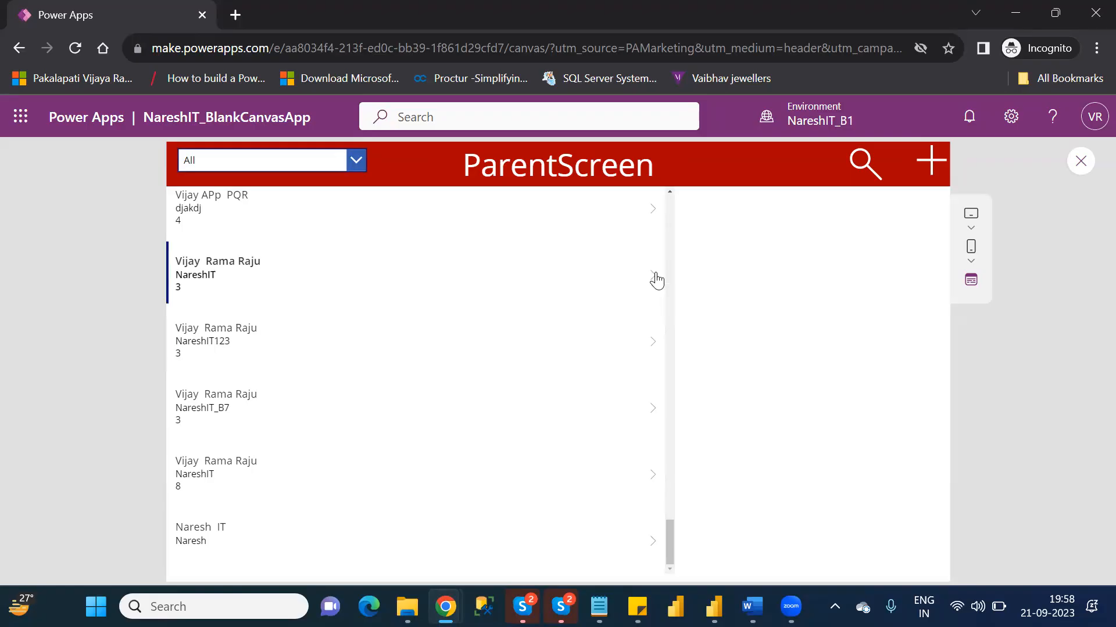
click(915, 168)
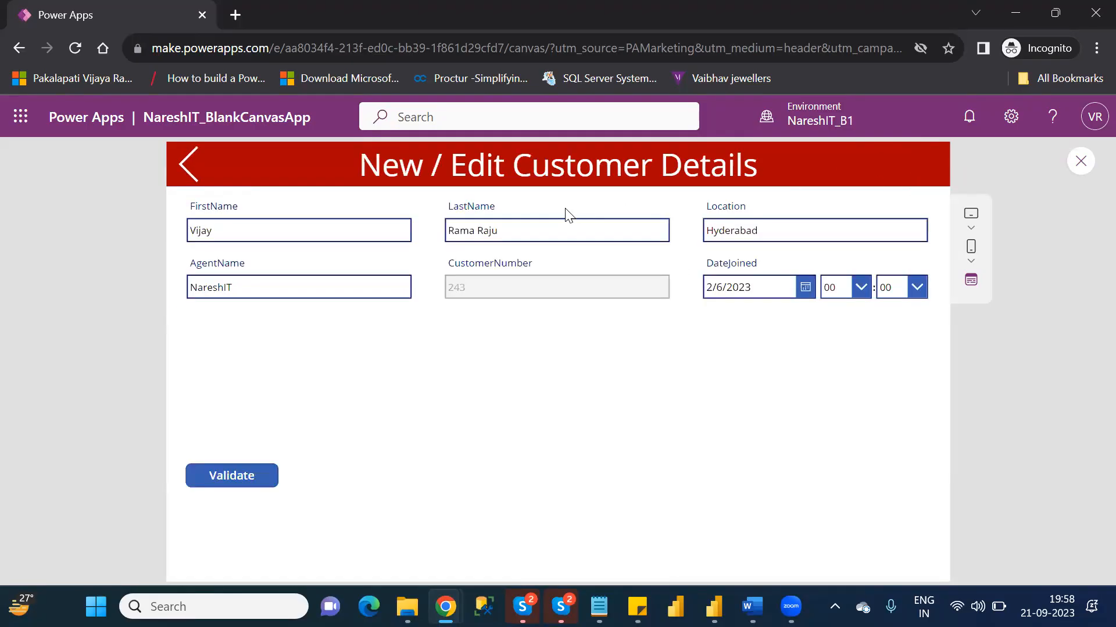
click(173, 177)
click(173, 179)
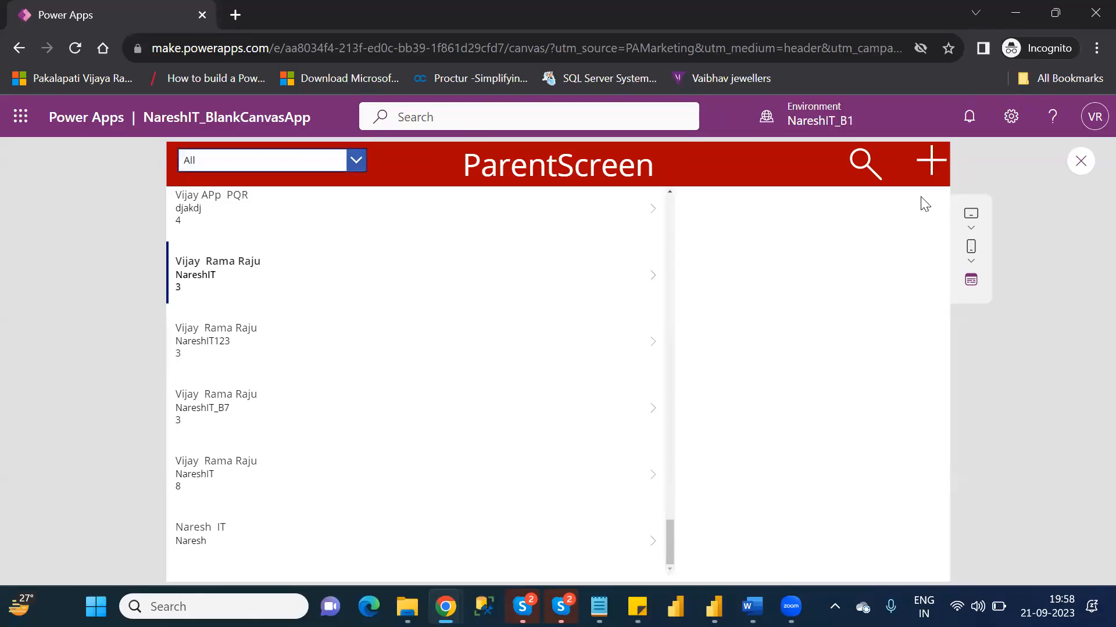
- Open the blank new customer form from ParentScreen, and exit the preview back to the editor
click(931, 160)
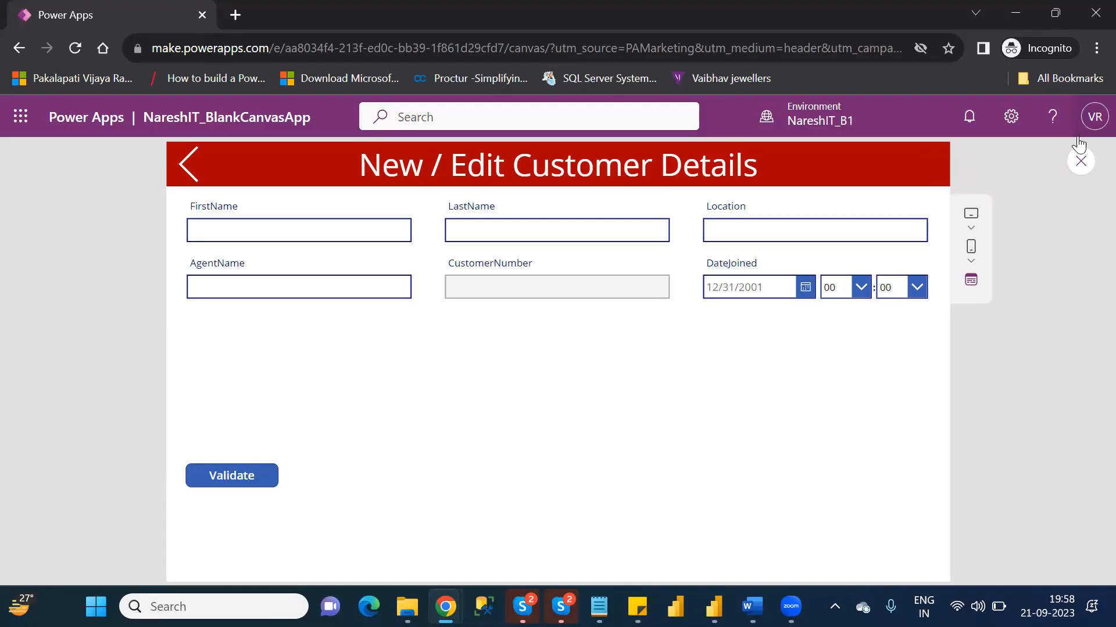
click(1080, 163)
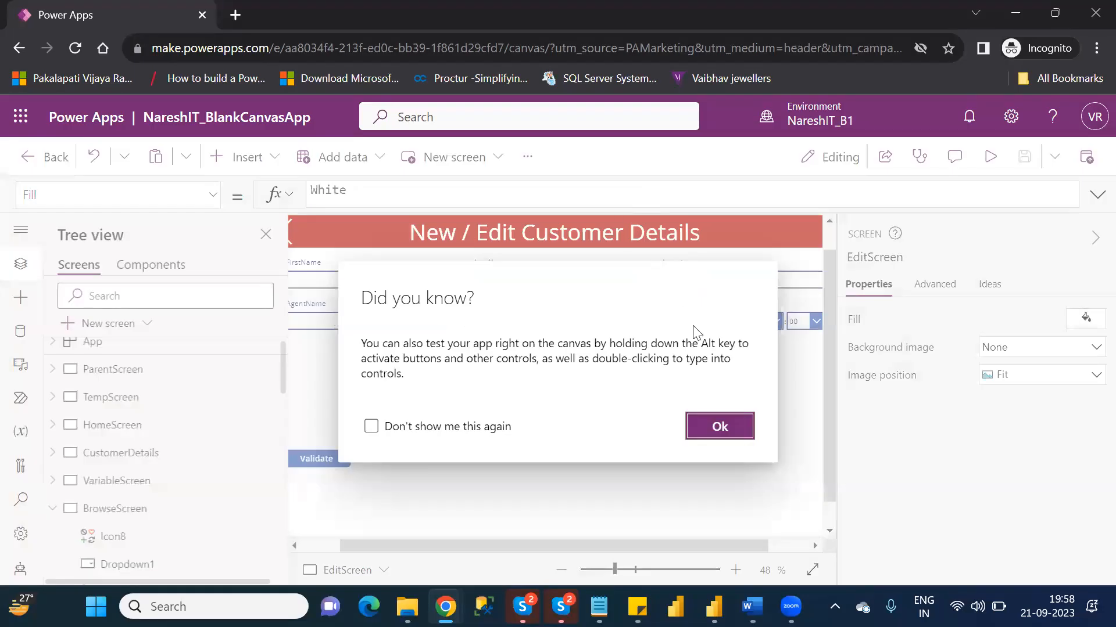
click(720, 427)
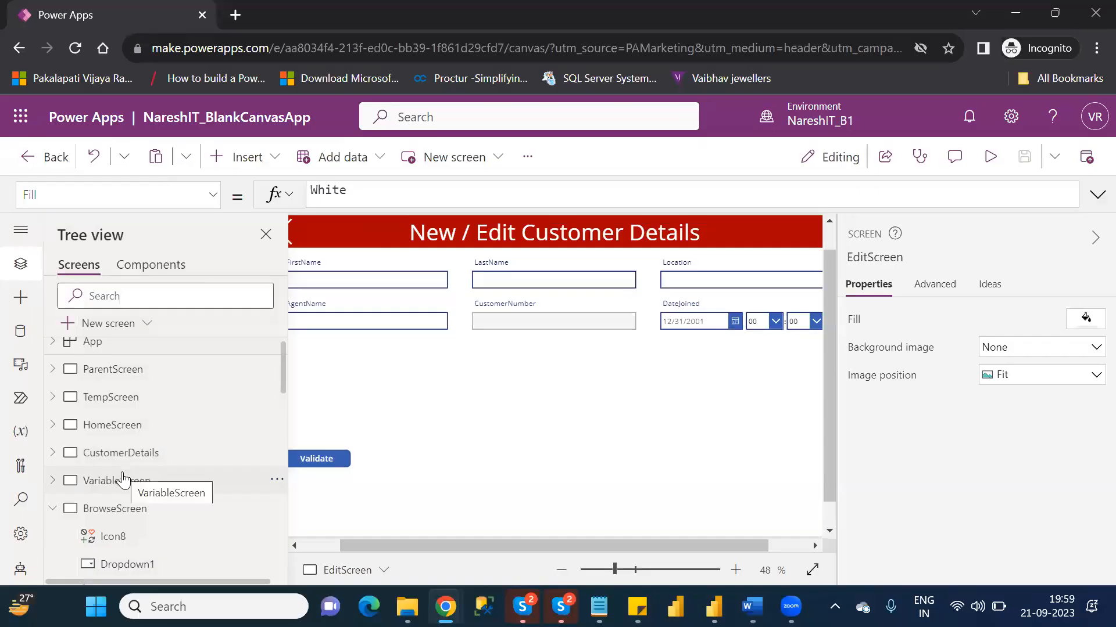
- Collapse BrowseScreen, preview DetailScreen, open the displayed customer's edit form, and select the FirstName text
click(53, 509)
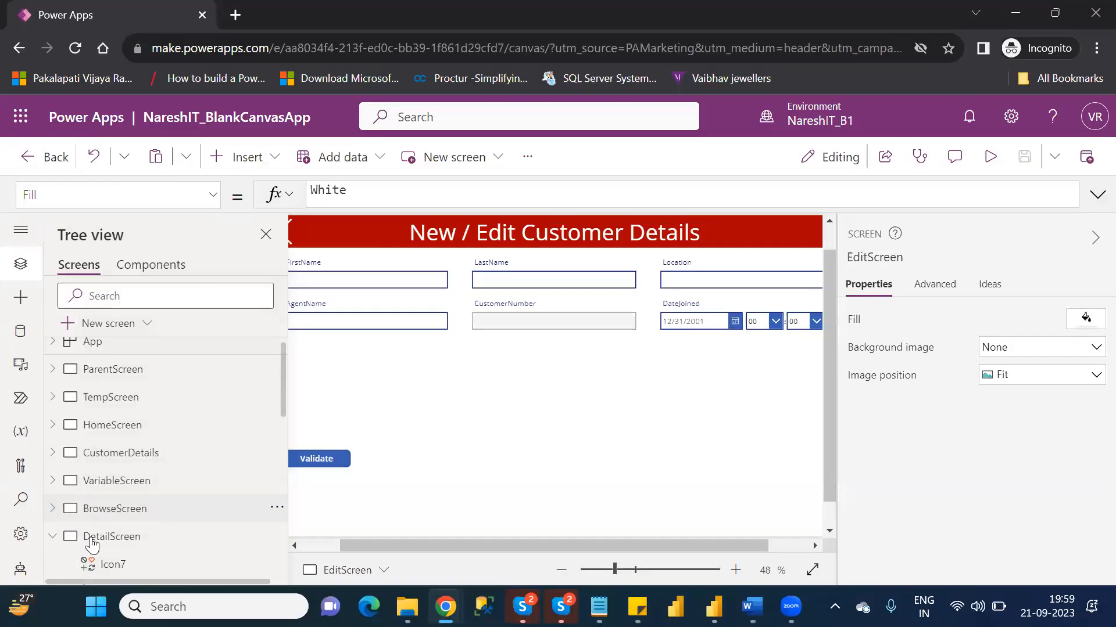
click(123, 537)
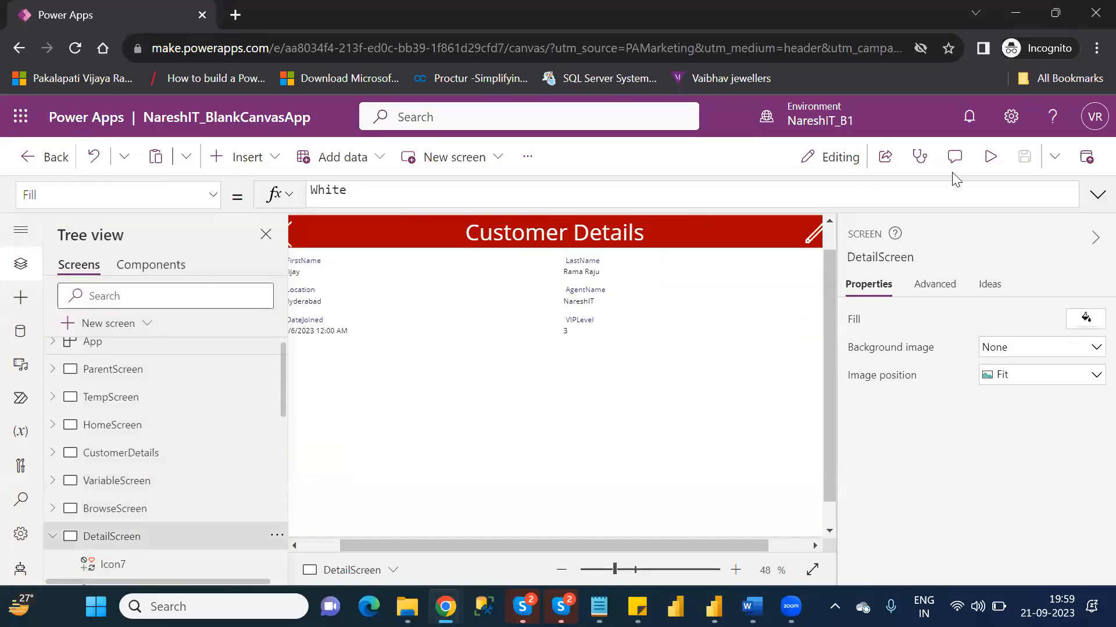
click(990, 157)
click(918, 170)
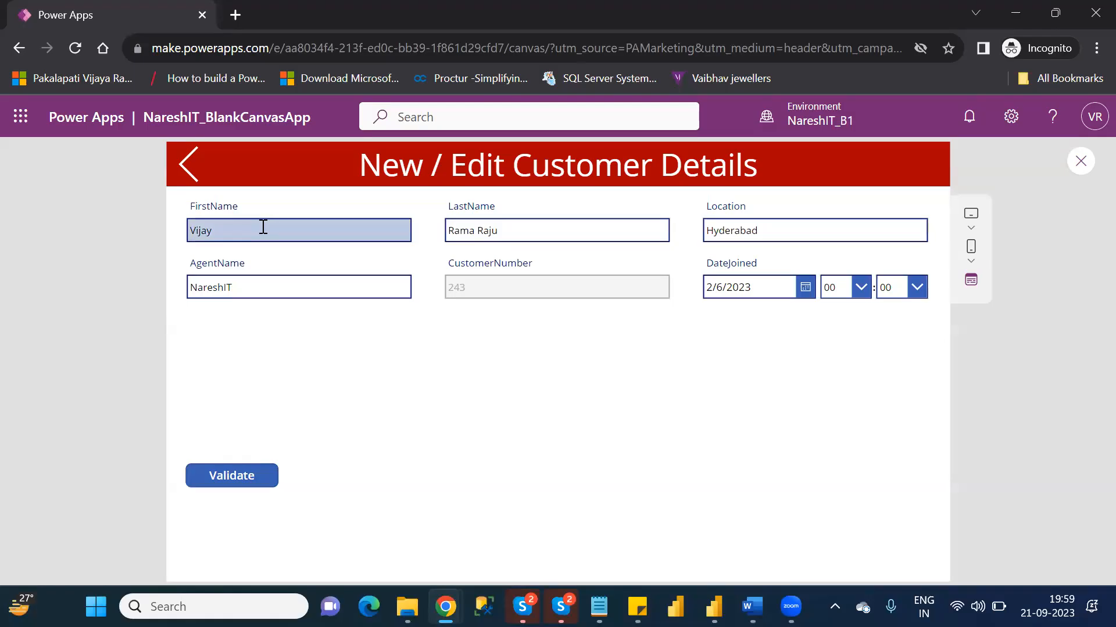
click(207, 229)
double_click(206, 228)
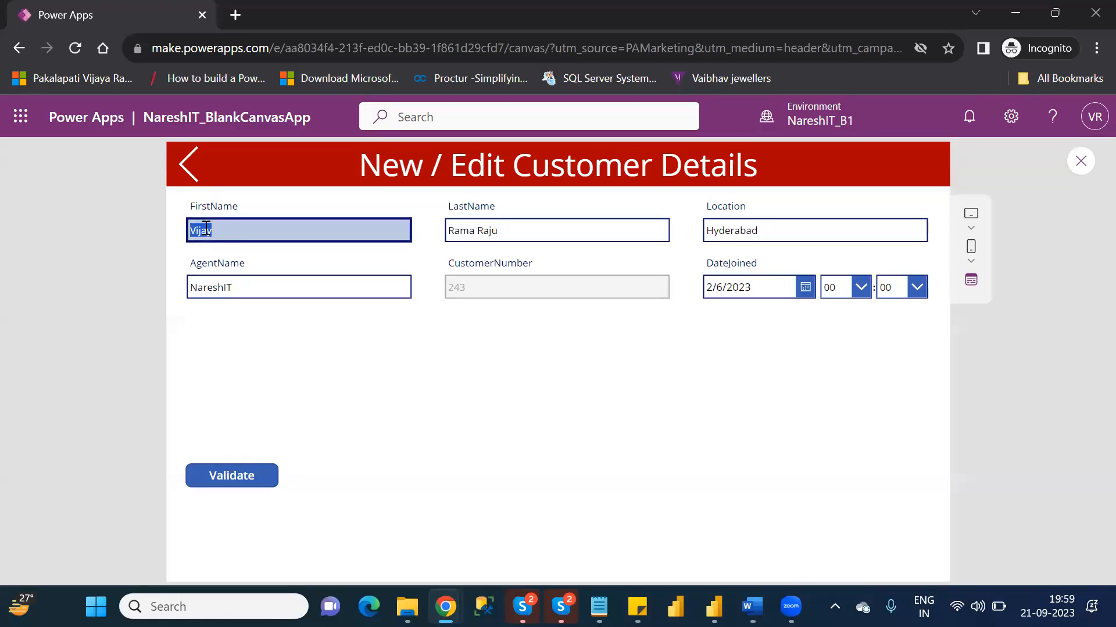
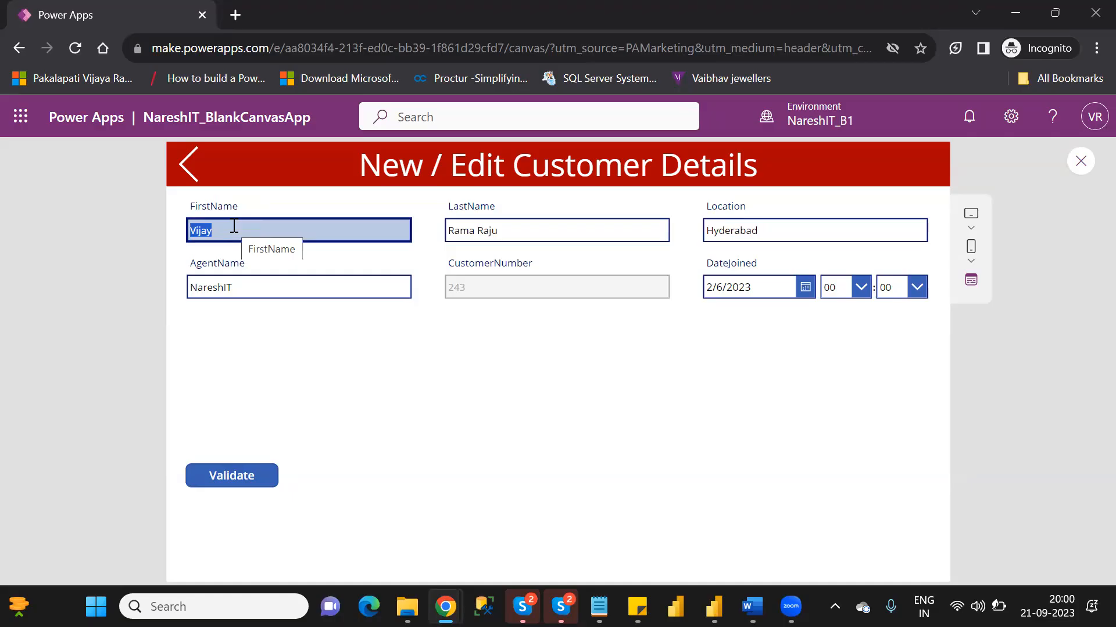
- Append 123 to the customer's FirstName in the edit form, and exit the preview back to EditScreen
click(234, 226)
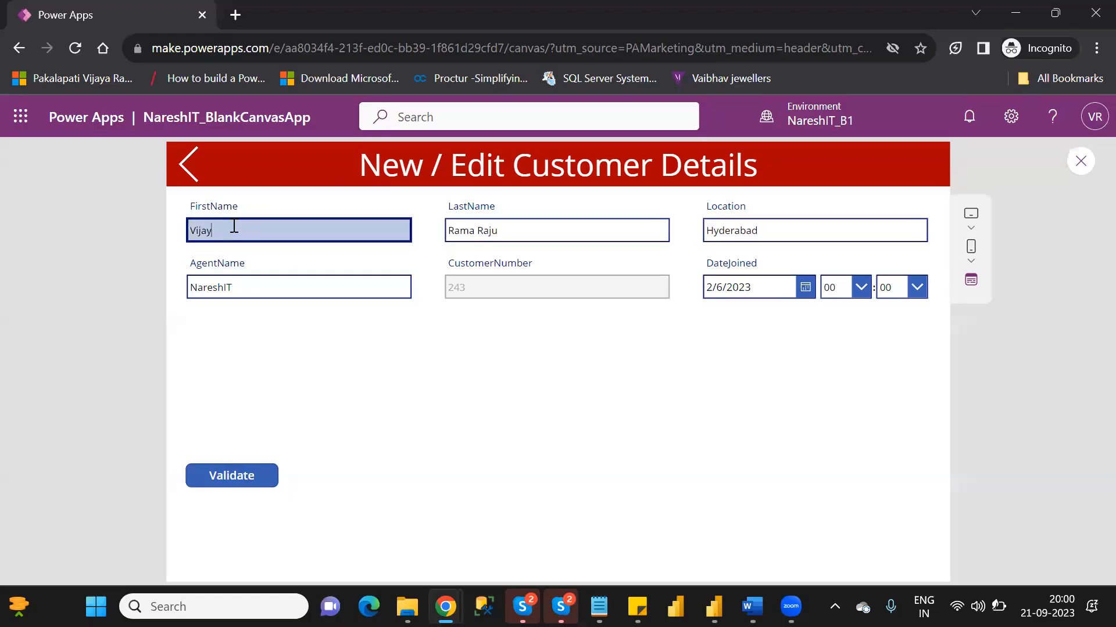
key(BackSpace)
text(y123)
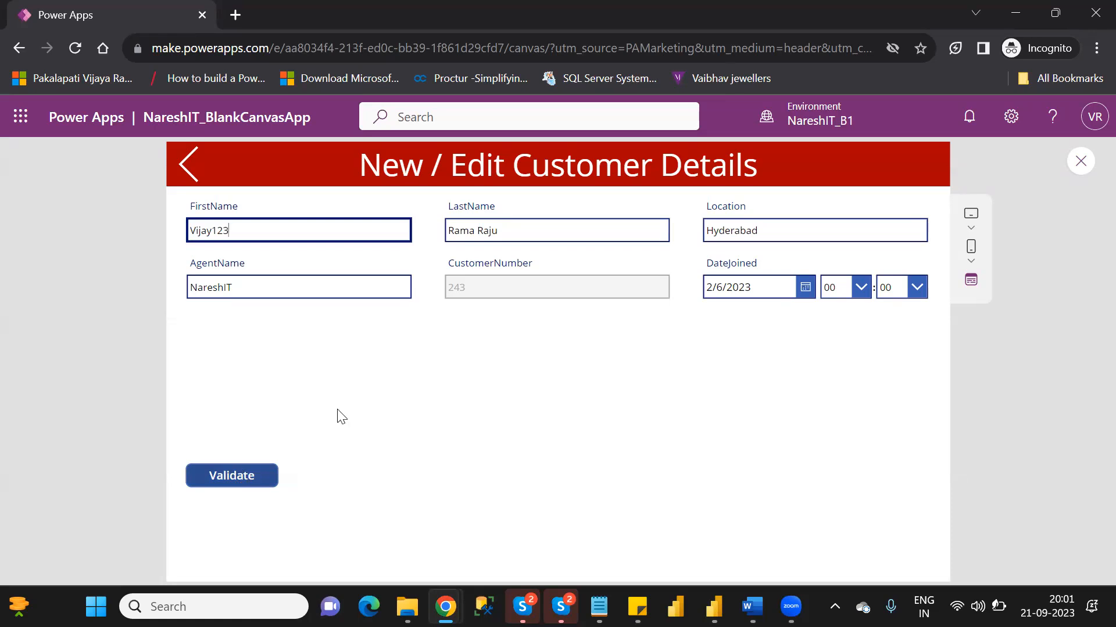
click(1080, 161)
click(719, 424)
click(312, 544)
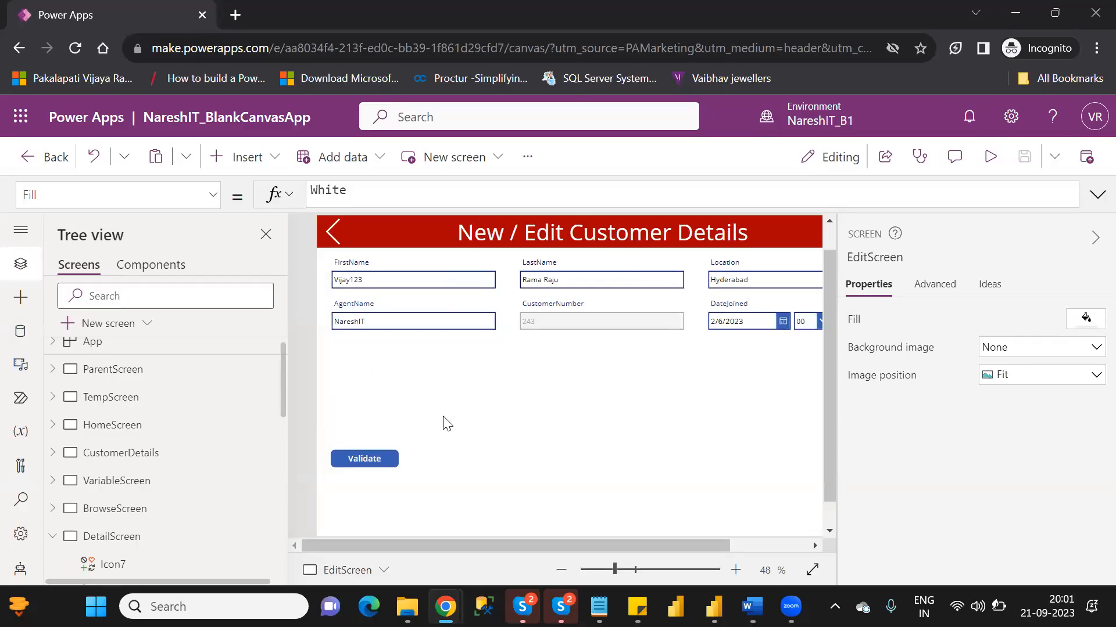
- Insert a text label on EditScreen and place it just above the Validate button
click(241, 164)
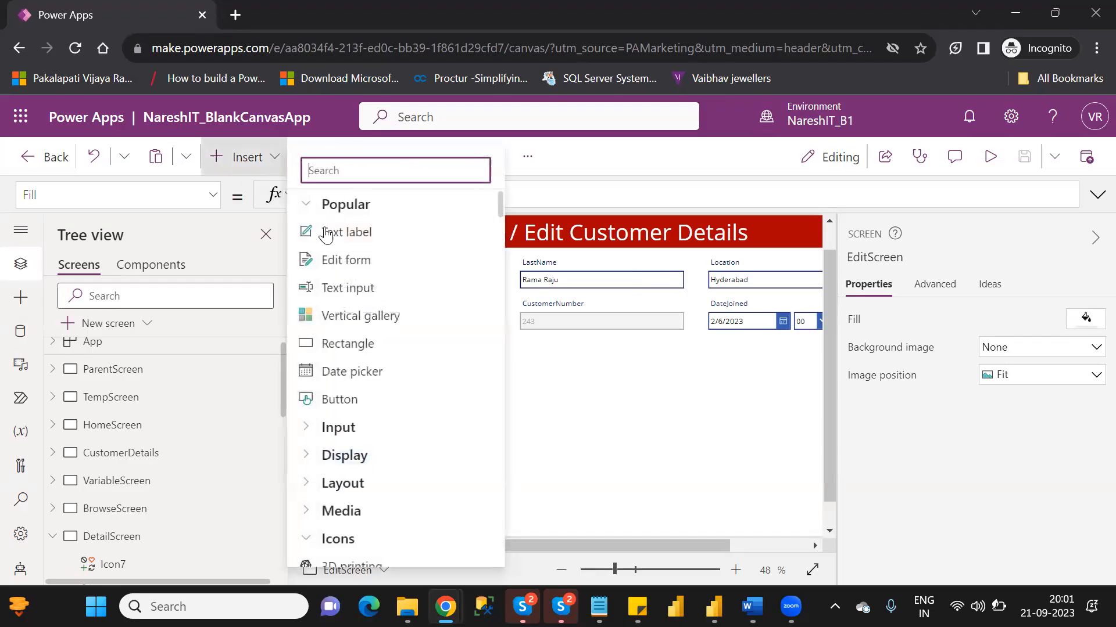
click(365, 247)
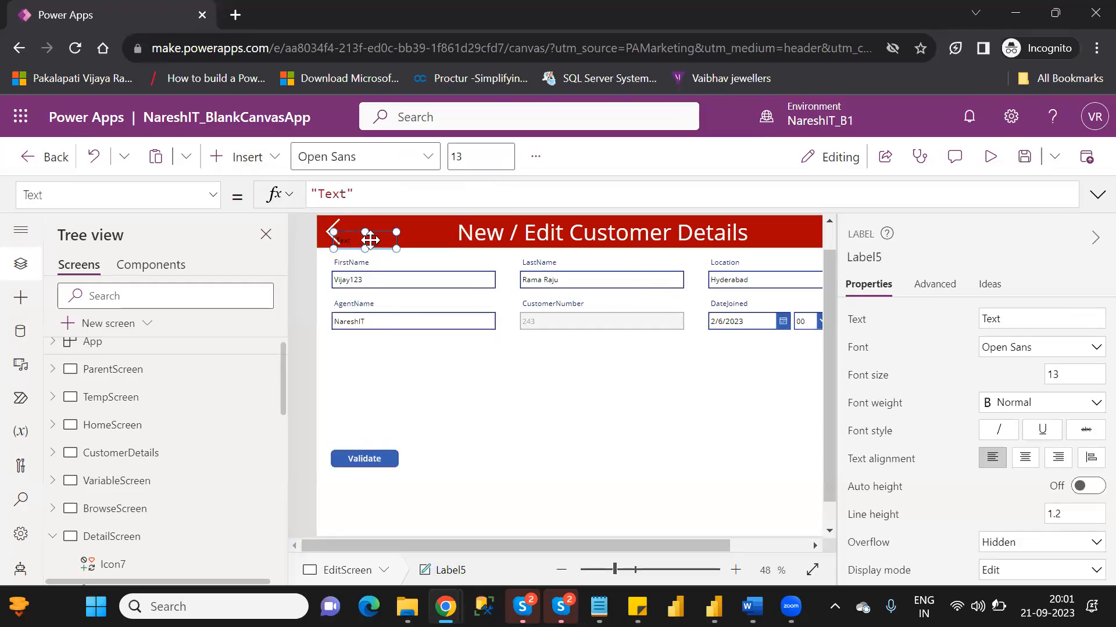
drag(382, 398, 359, 405)
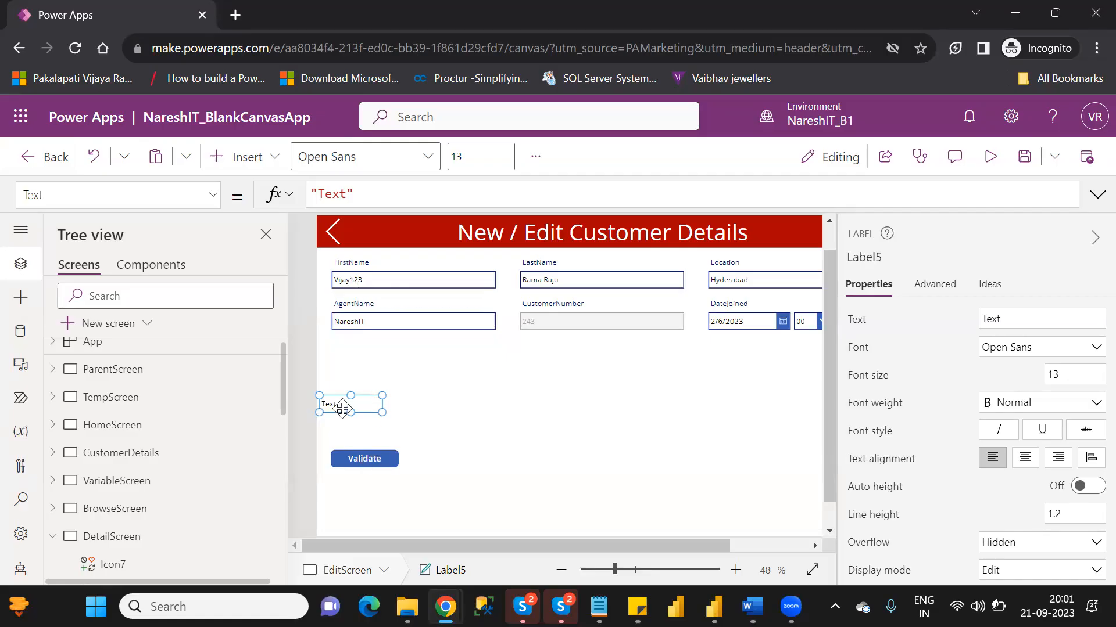
drag(343, 408, 372, 411)
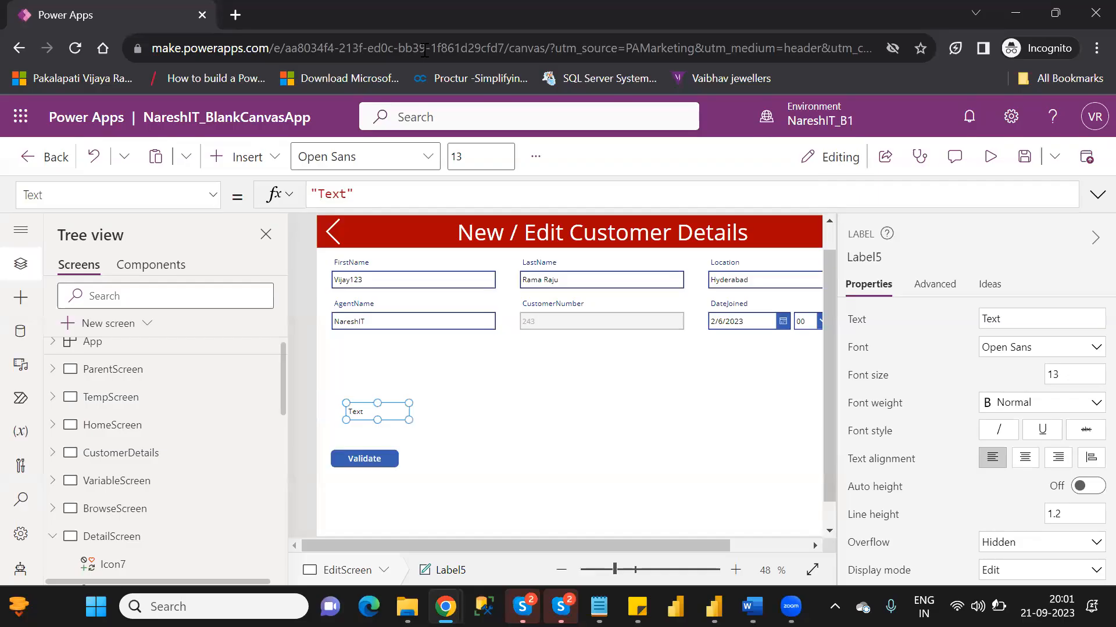
- Search Google for "power apps functions" in a new browser tab and open Microsoft Learn's Power Fx formula reference
click(242, 12)
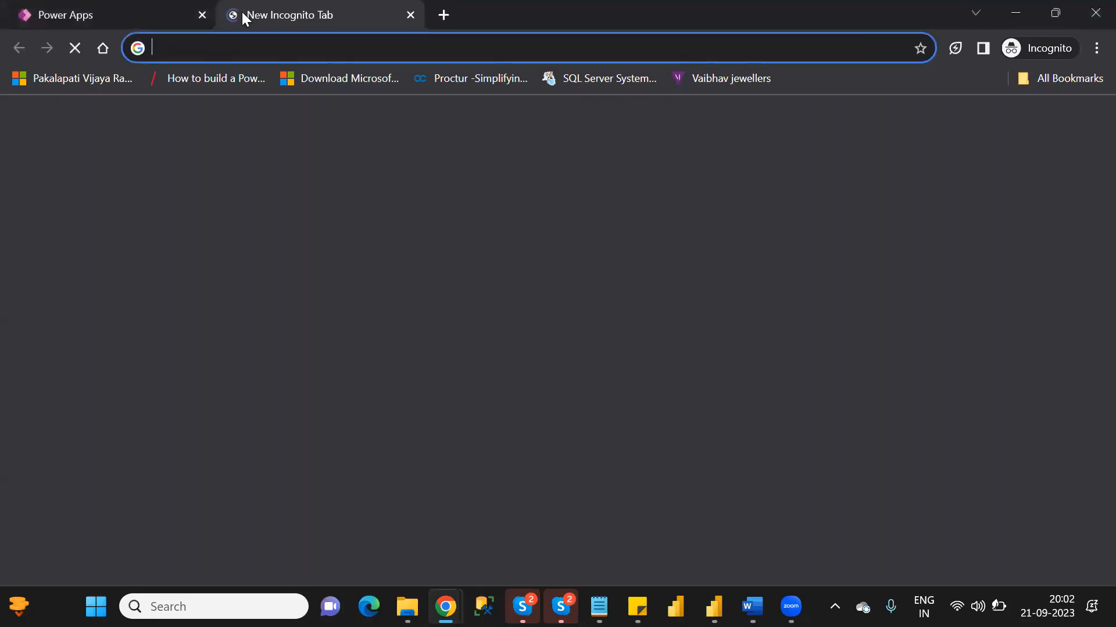
text(google.com)
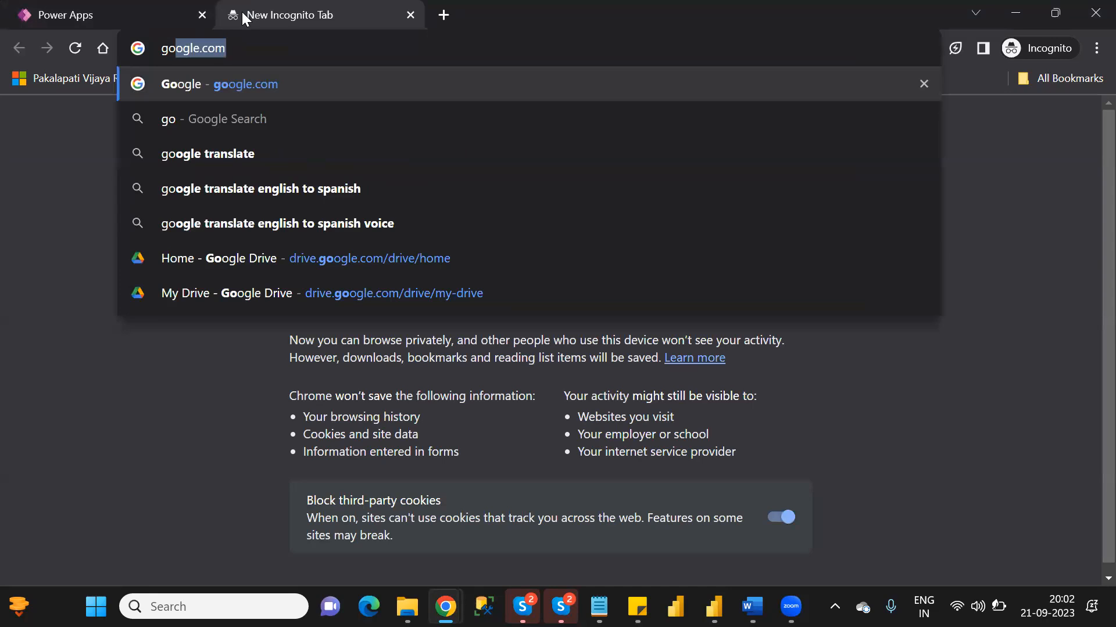
key(Return)
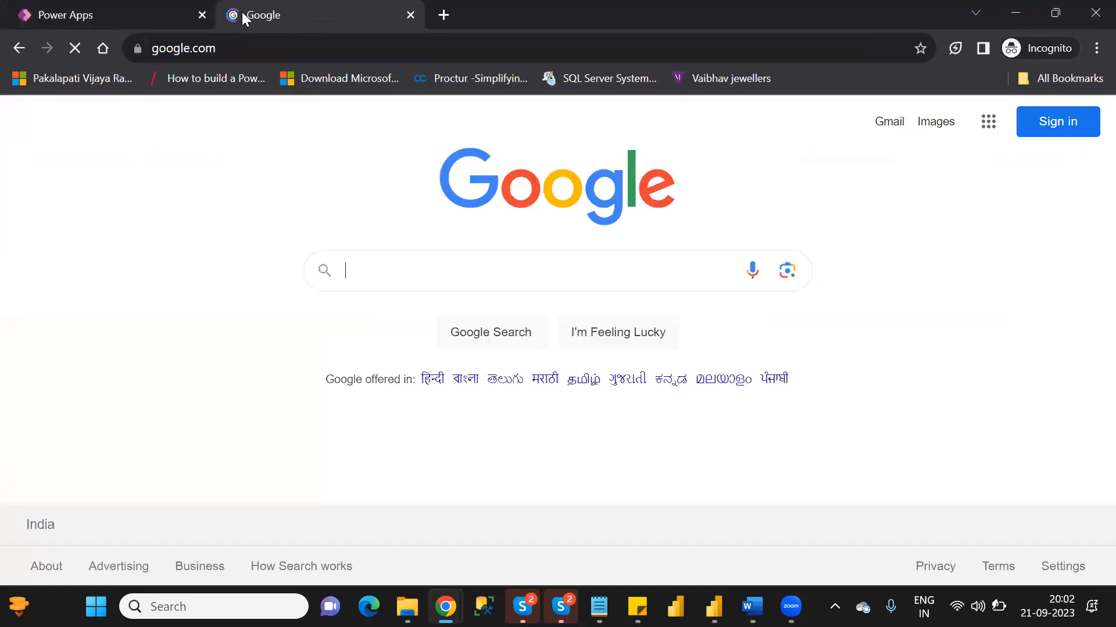
text(p)
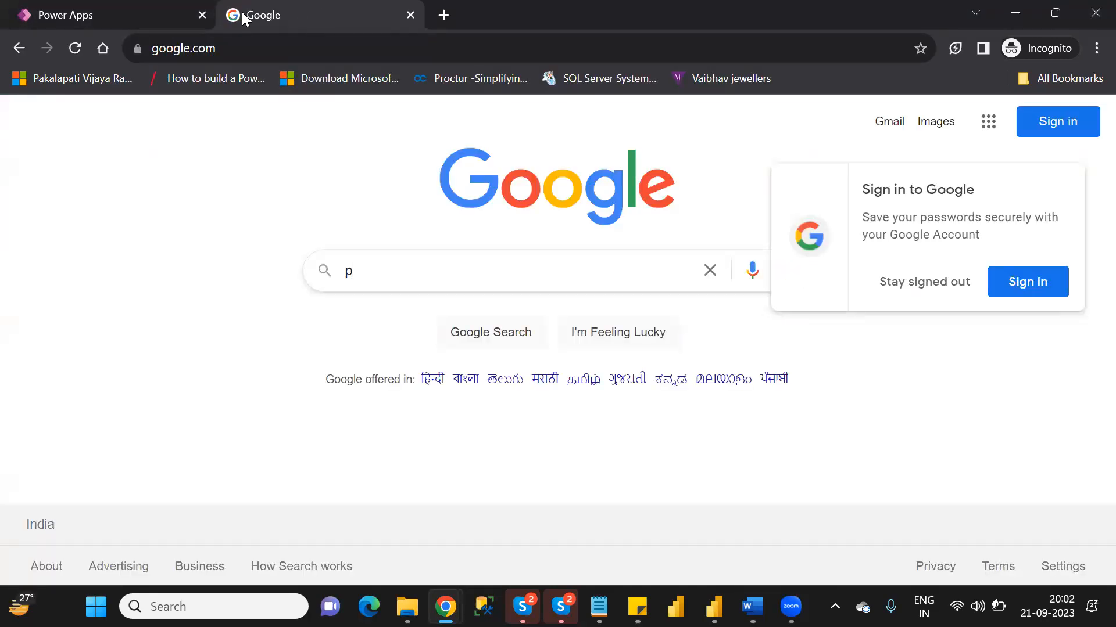
text(ower apps functions)
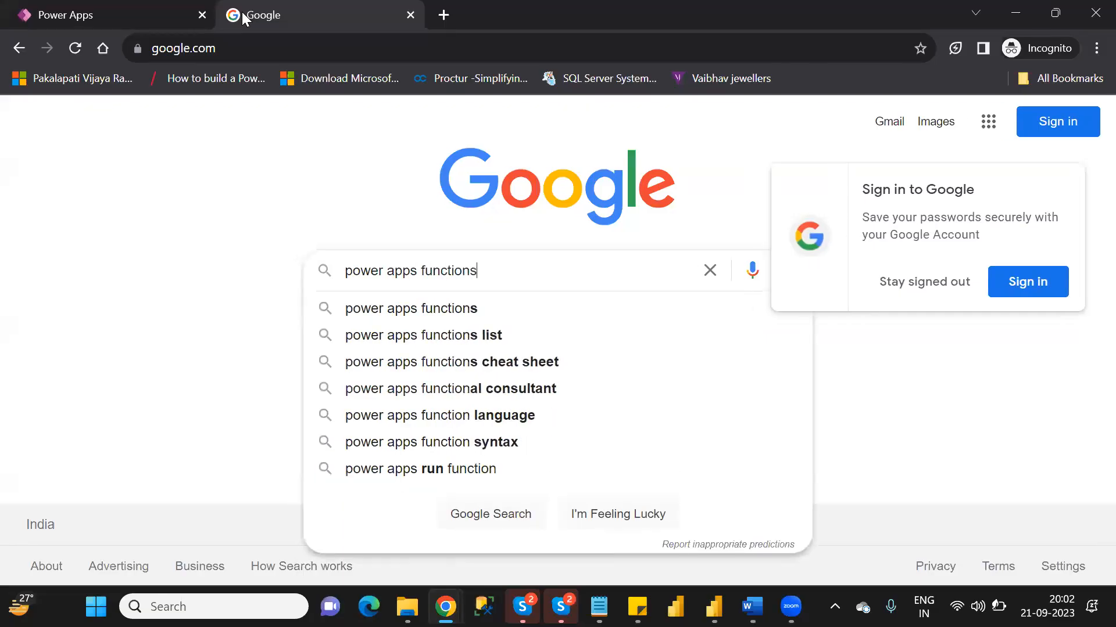
key(Return)
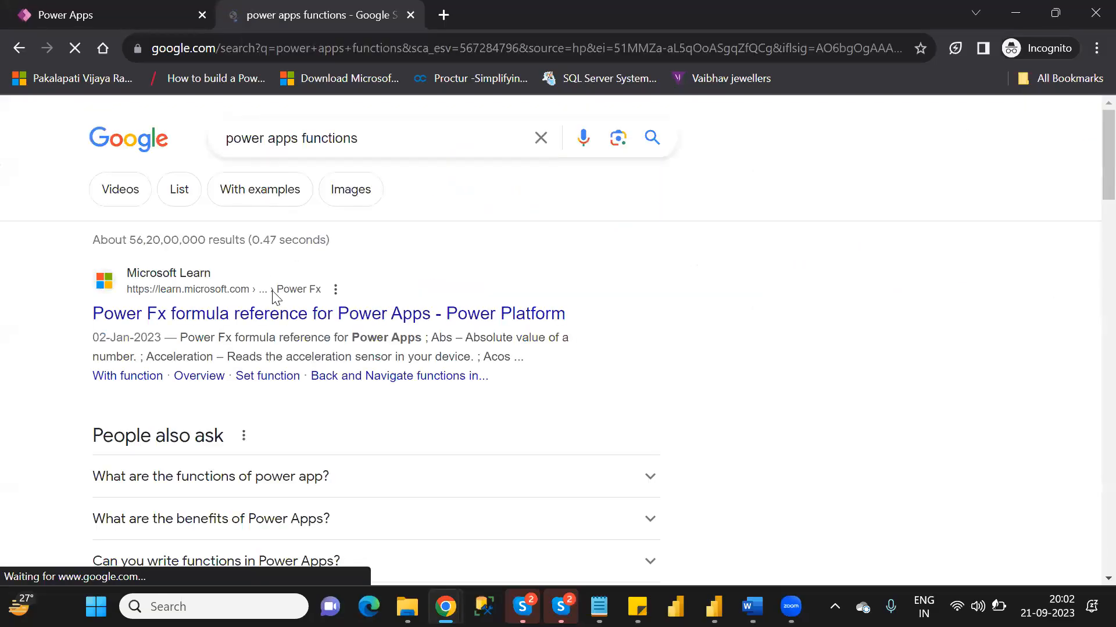
click(295, 314)
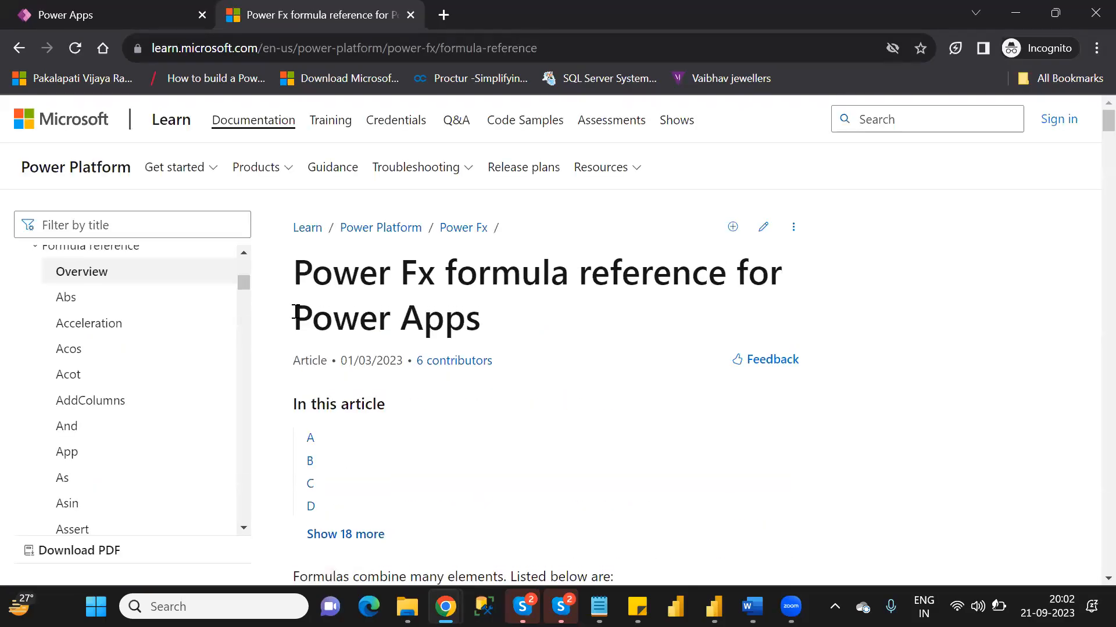
- Find the IsMatch function in the formula reference and open its article in a separate browser tab
scroll(294, 312, down, 15)
scroll(294, 314, down, 15)
scroll(296, 318, down, 15)
scroll(297, 318, down, 15)
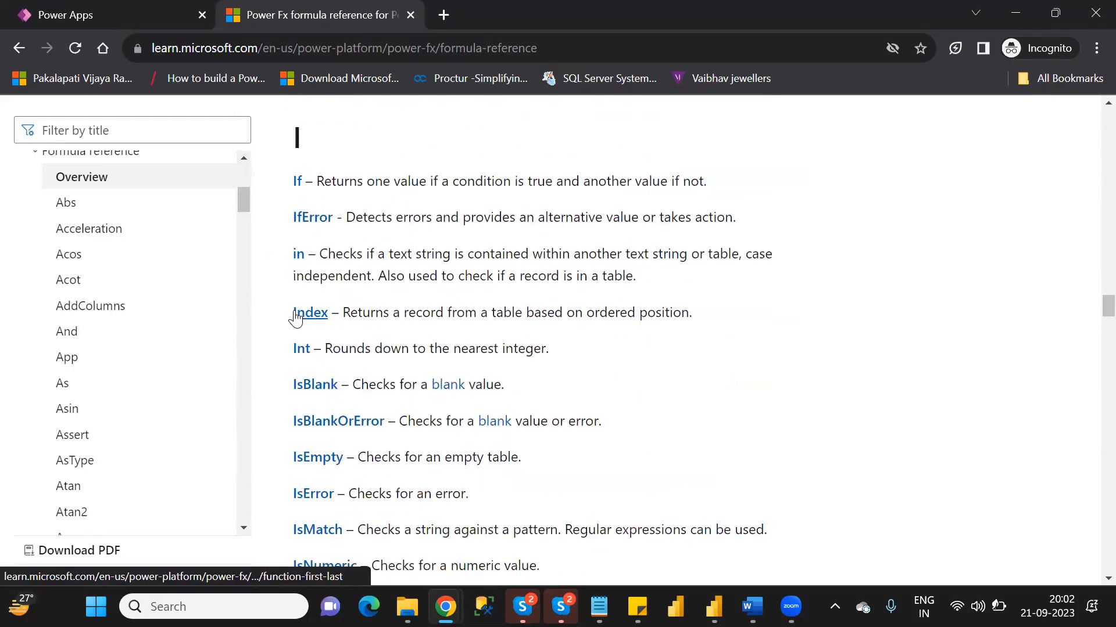
scroll(296, 318, up, 1)
scroll(297, 318, down, 2)
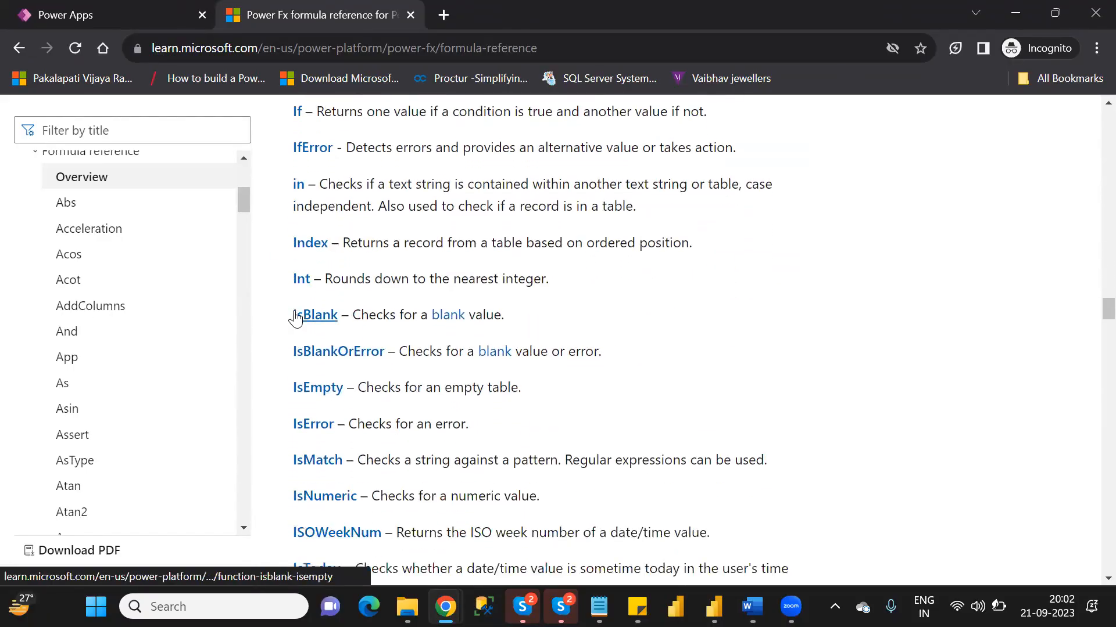
scroll(297, 317, down, 1)
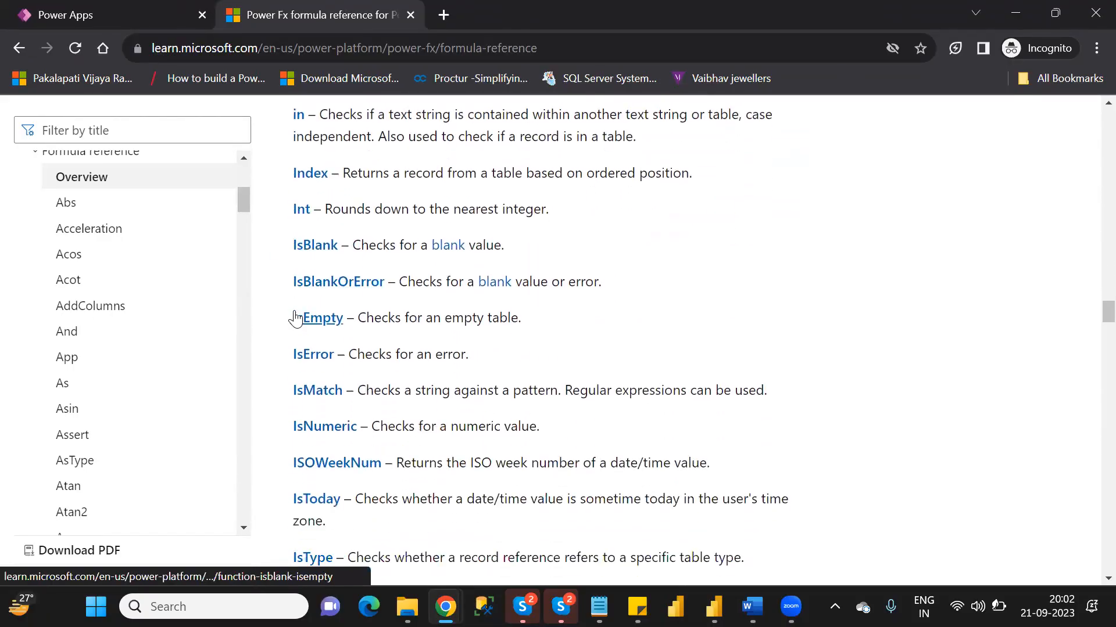
ctrl+click(318, 393)
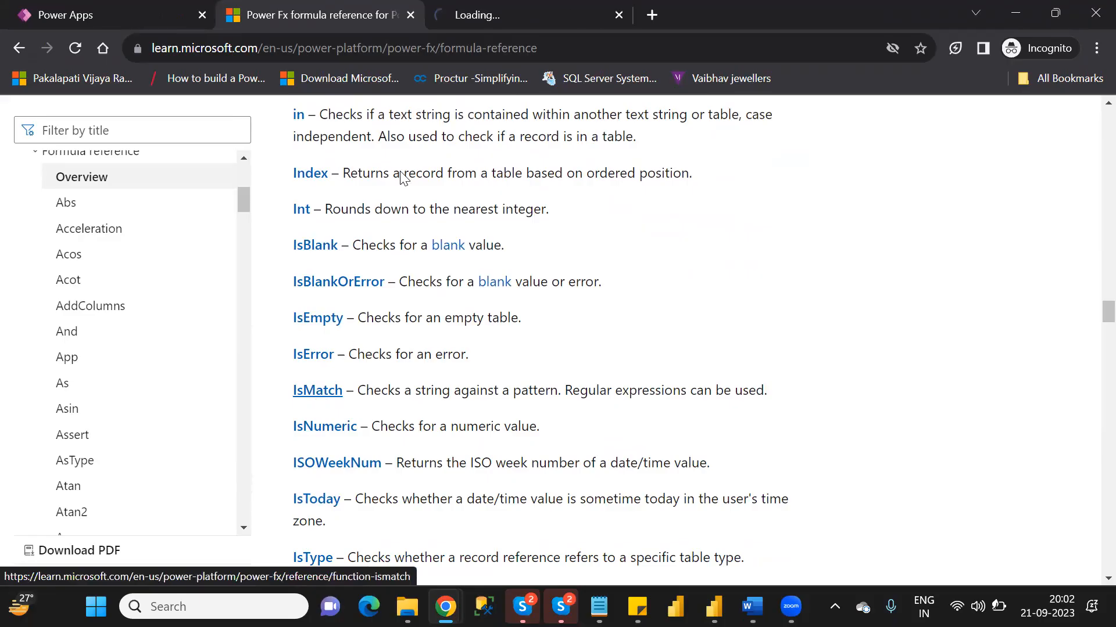
click(489, 20)
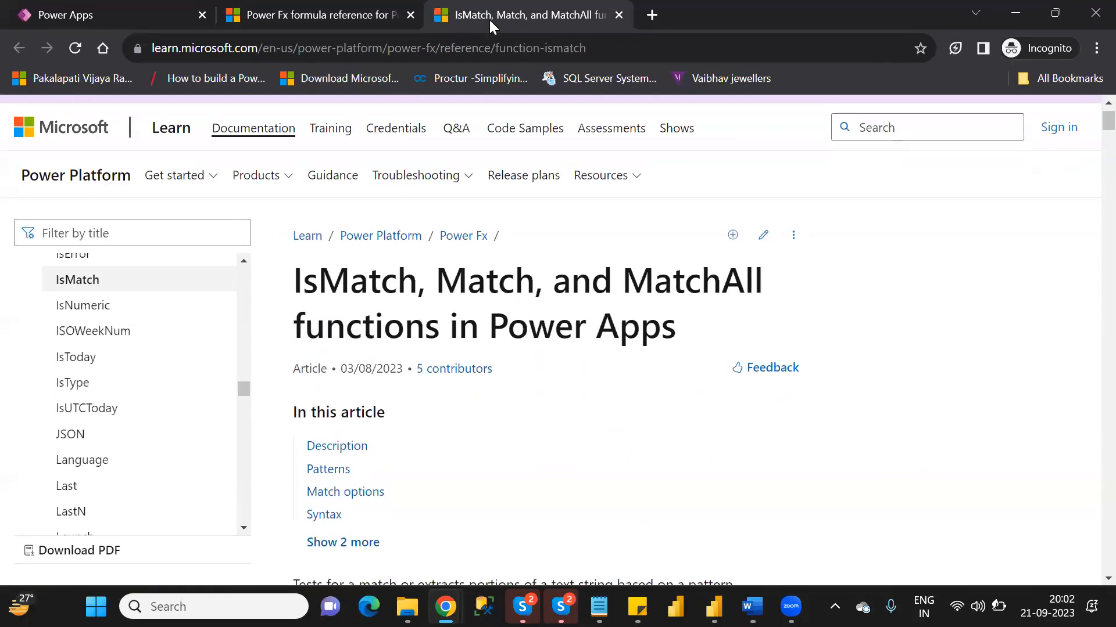
- Read the IsMatch article from its description to the Syntax section, and examine the Text and Pattern arguments
key(Down)
key(Down)
key(Down)
key(Down)
key(Down)
key(Down)
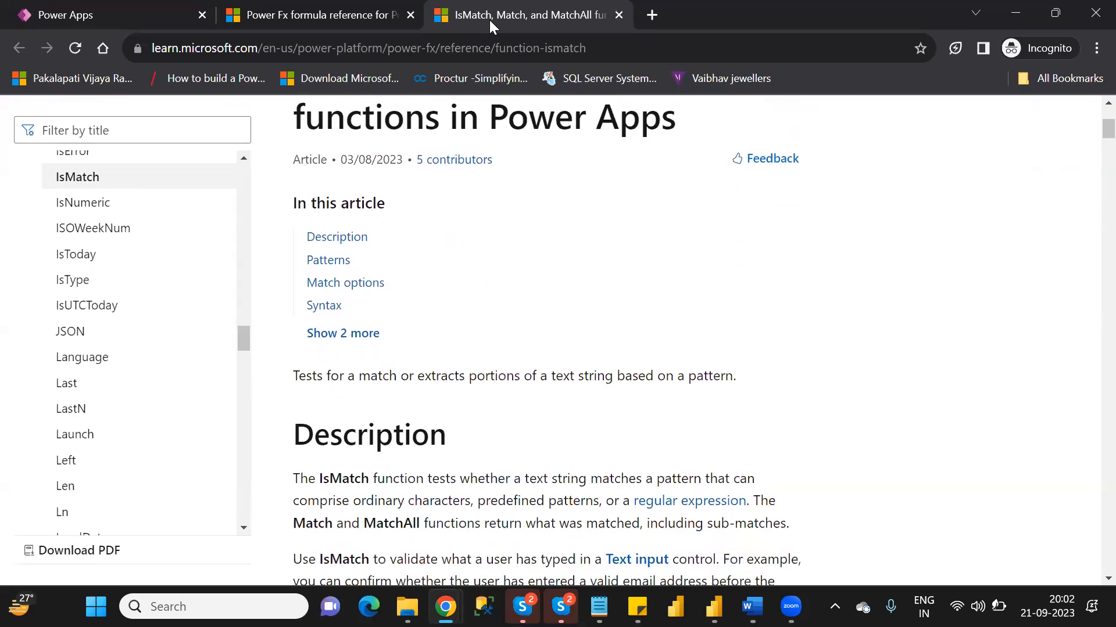
key(Down)
key(Down)
key(Down)
key(Down)
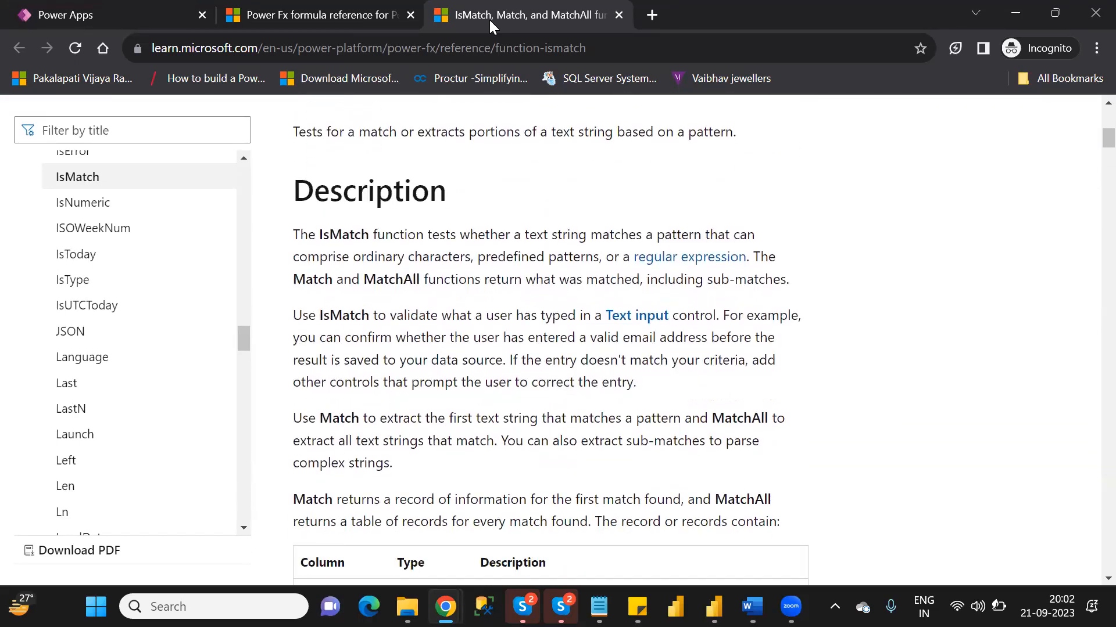
key(Down)
key(Down)
key(Down)
key(Down)
key(Down)
key(Down)
key(Down)
key(Down)
key(Down)
key(Down)
key(Down)
key(Down)
key(Down)
key(Down)
key(Down)
key(Down)
key(Down)
key(Down)
key(Down)
key(Down)
key(Down)
key(Down)
key(Down)
key(Down)
key(Down)
key(Down)
key(Down)
key(Down)
key(Down)
key(Down)
key(Down)
key(Down)
key(Down)
key(Down)
key(Down)
key(Down)
key(Down)
key(Down)
key(Down)
key(Down)
key(Down)
key(Down)
key(Down)
key(Down)
key(Down)
key(Down)
key(Down)
key(Down)
key(Down)
key(Down)
key(Down)
key(Down)
key(Down)
key(Down)
key(Down)
key(Down)
key(Down)
key(Down)
key(Down)
key(Down)
key(Down)
key(Down)
key(Down)
key(Down)
key(Down)
key(Down)
key(Down)
key(Down)
key(Down)
key(Down)
key(Down)
key(Down)
key(Down)
key(Down)
key(Down)
key(Down)
key(Down)
key(Down)
key(Down)
key(Down)
key(Down)
key(Down)
key(Down)
key(Down)
key(Down)
key(Down)
key(Down)
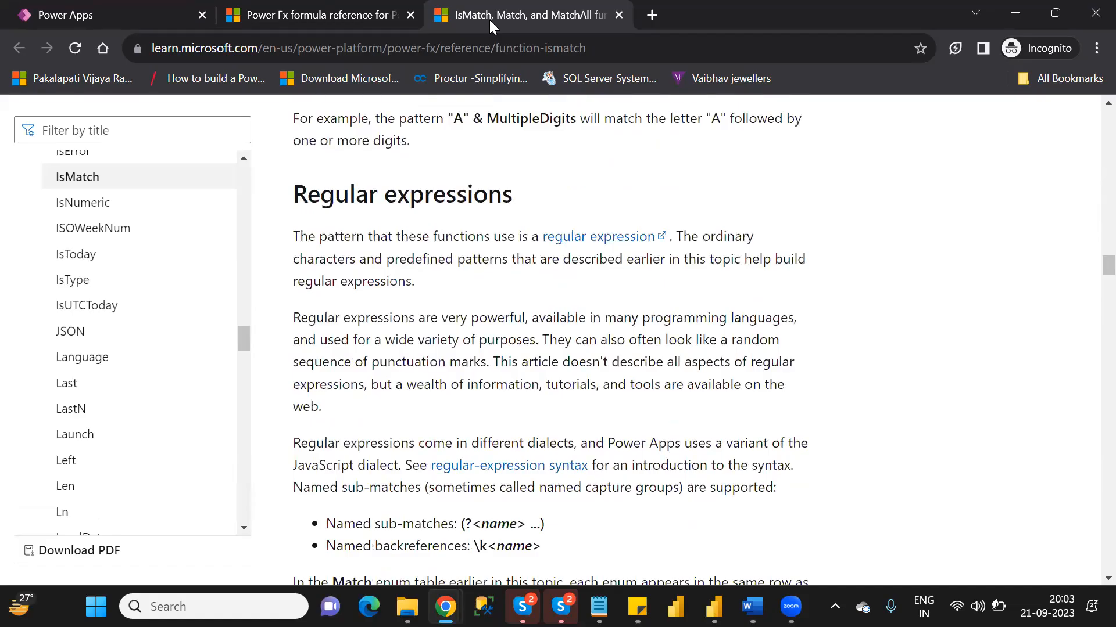
key(Down)
key(Down)
key(Down)
key(Down)
key(Down)
key(Down)
key(Down)
key(Down)
key(Down)
key(Down)
key(Down)
key(Down)
key(Down)
key(Down)
key(Down)
key(Down)
key(Down)
key(Down)
key(Down)
key(Down)
key(Down)
key(Down)
key(Down)
key(Down)
key(Down)
key(Down)
key(Down)
key(Down)
key(Down)
key(Down)
key(Down)
key(Down)
key(Down)
key(Down)
key(Down)
key(Down)
key(Down)
key(Down)
key(Down)
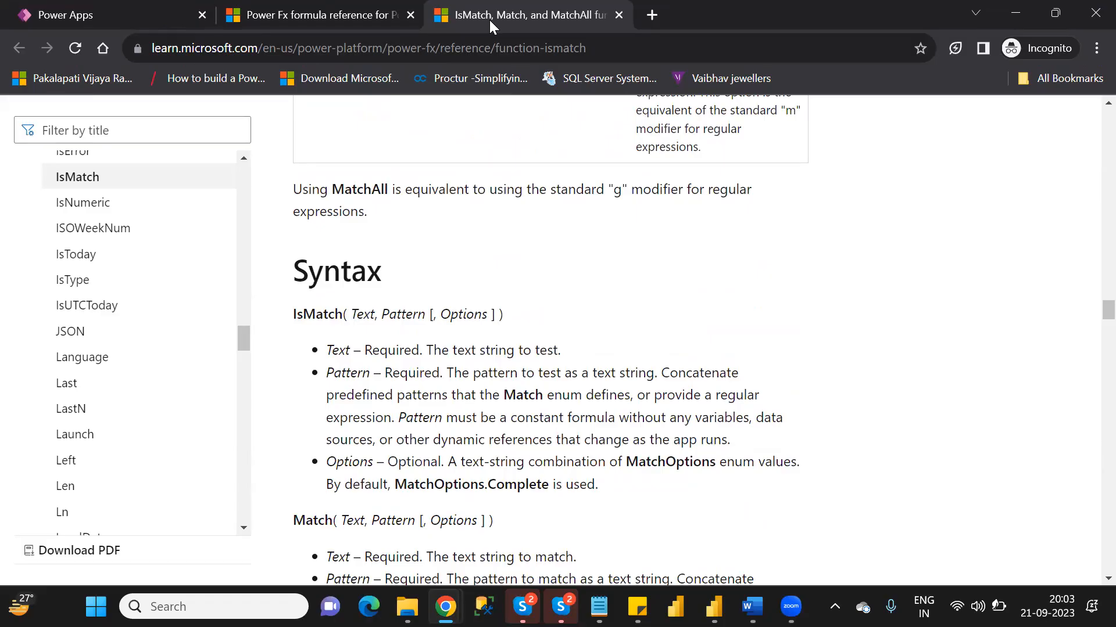
double_click(357, 320)
double_click(395, 314)
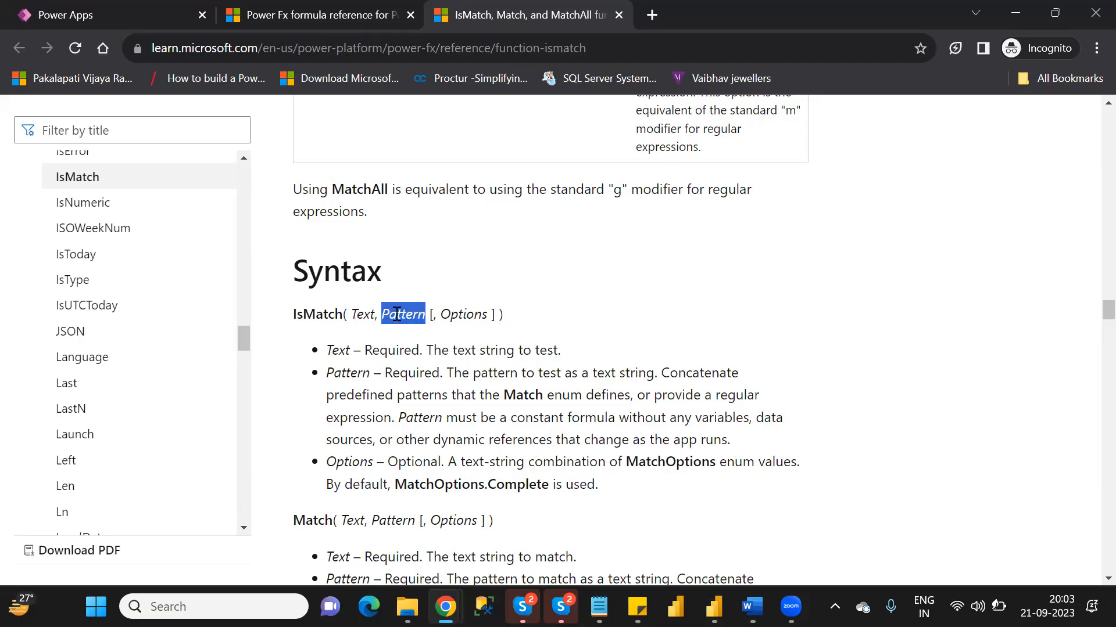
- Examine the match options and the Match enum table of predefined patterns in the IsMatch article
scroll(395, 316, up, 10)
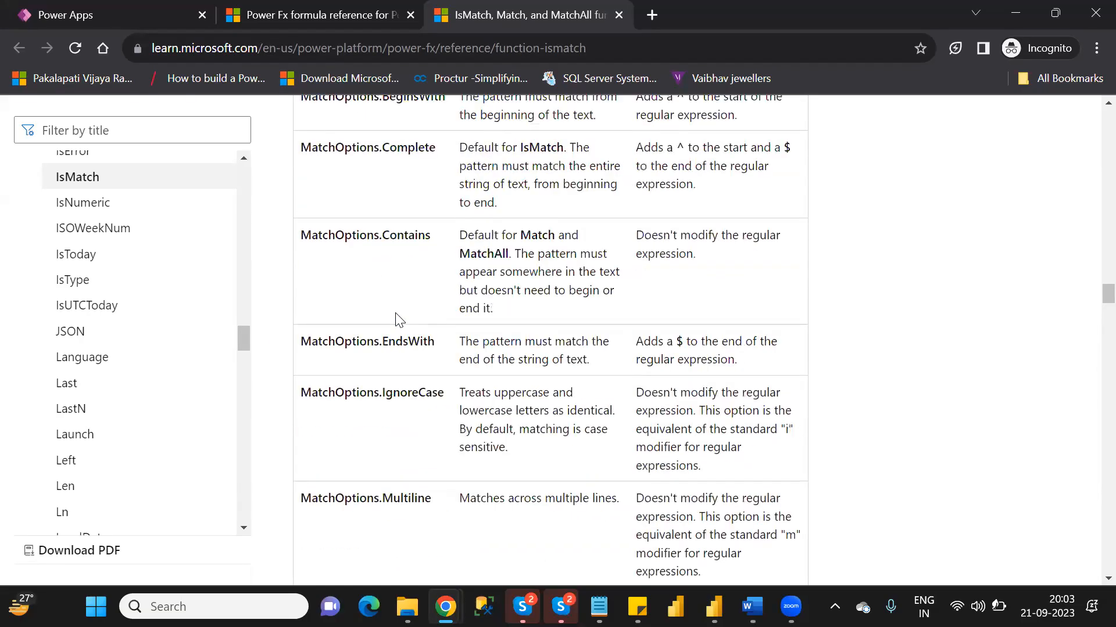
scroll(395, 317, up, 12)
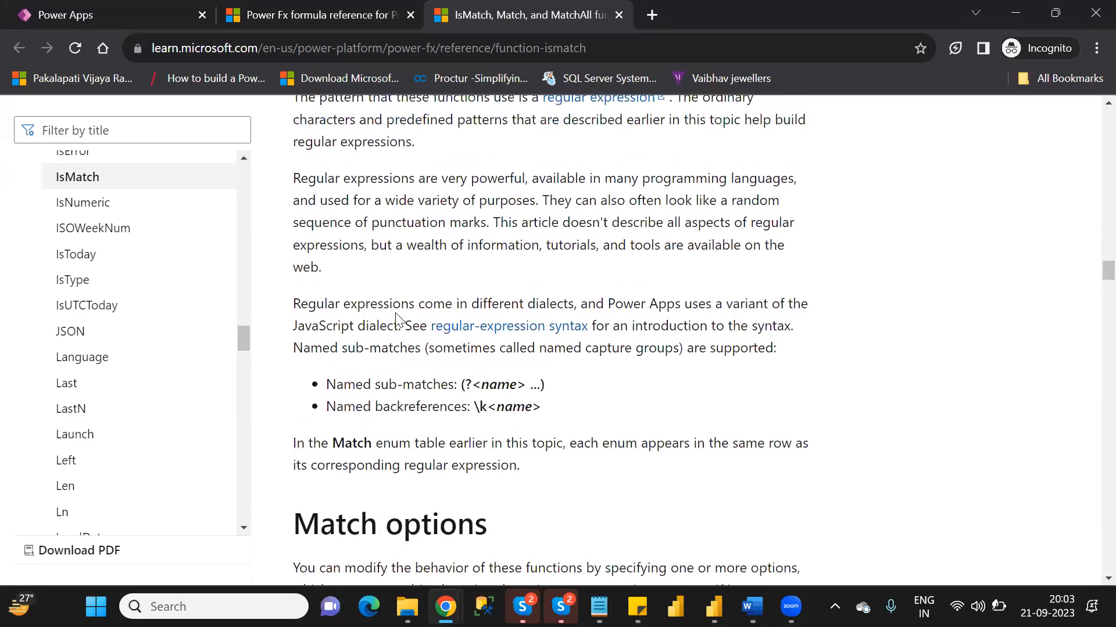
scroll(397, 313, up, 3)
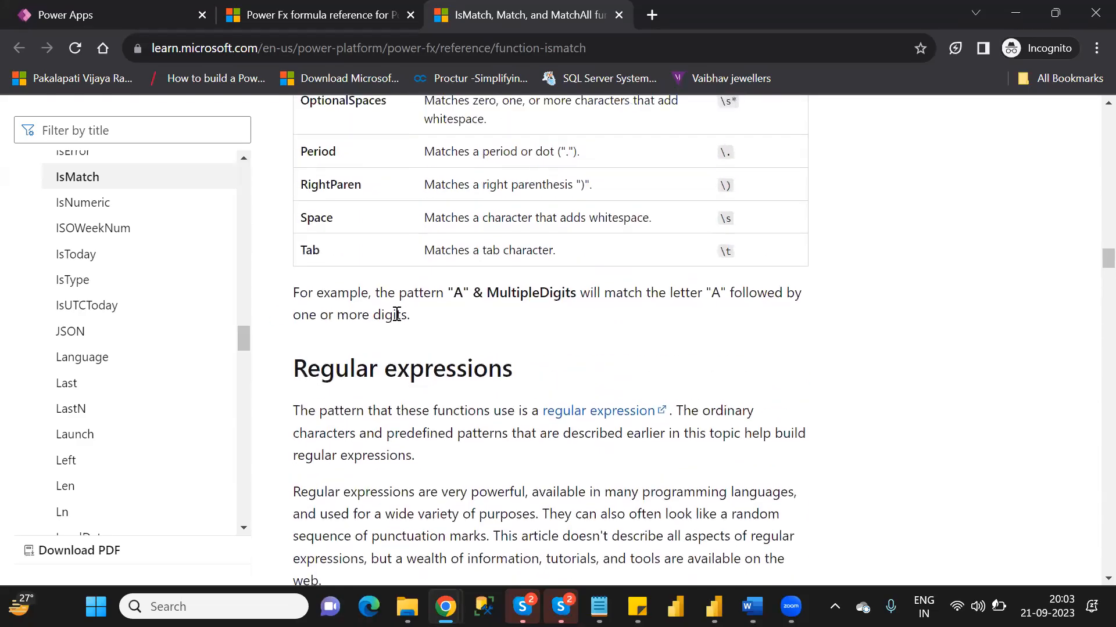
scroll(396, 319, up, 5)
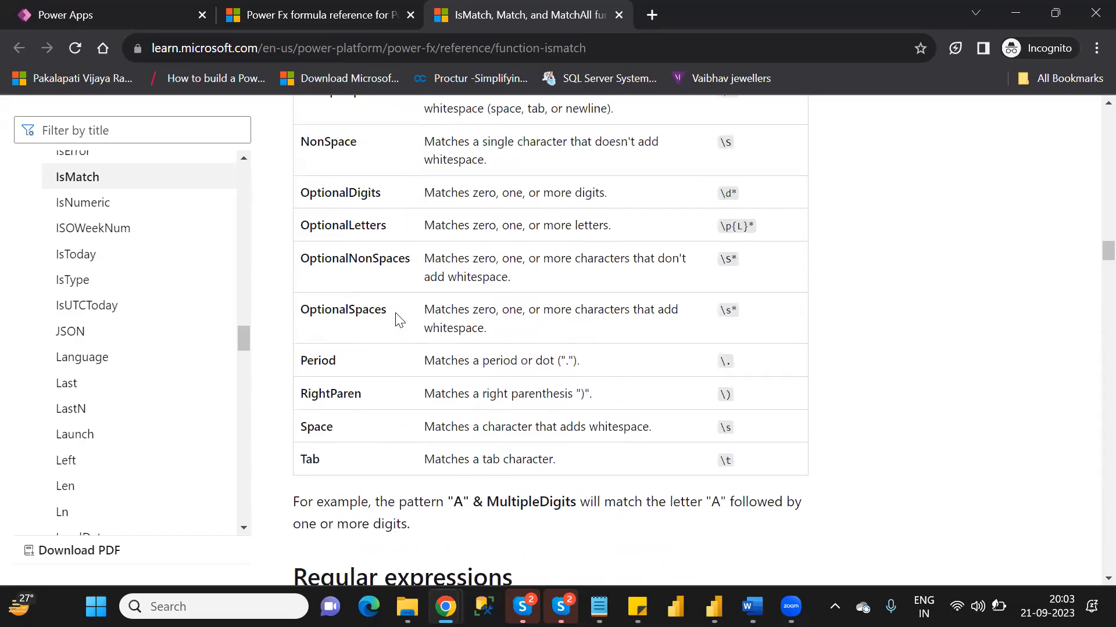
scroll(395, 318, up, 4)
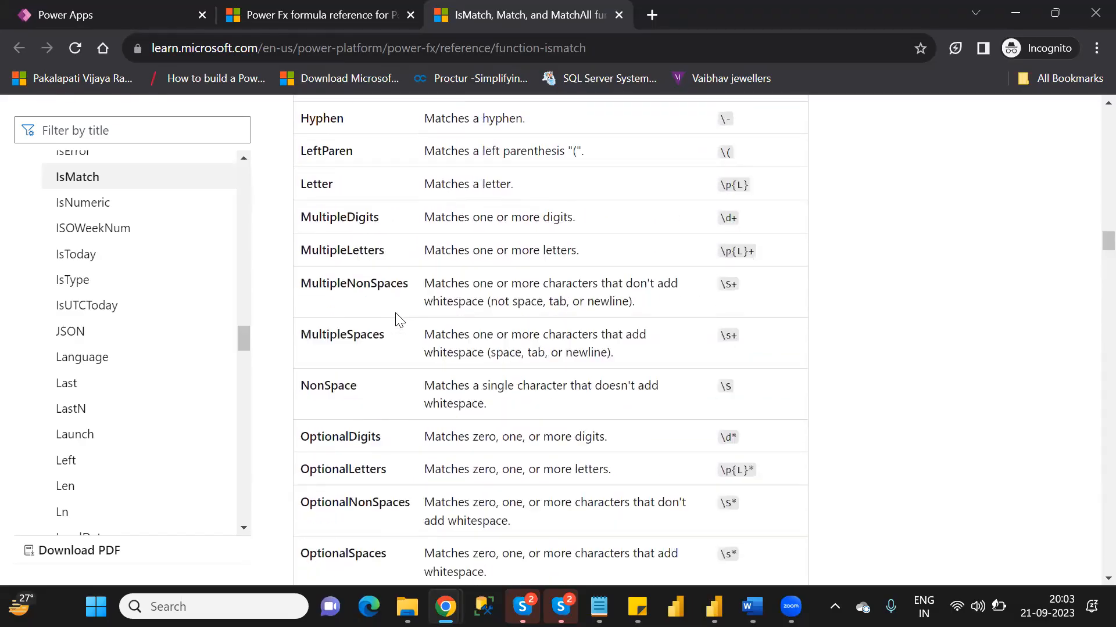
scroll(397, 313, up, 4)
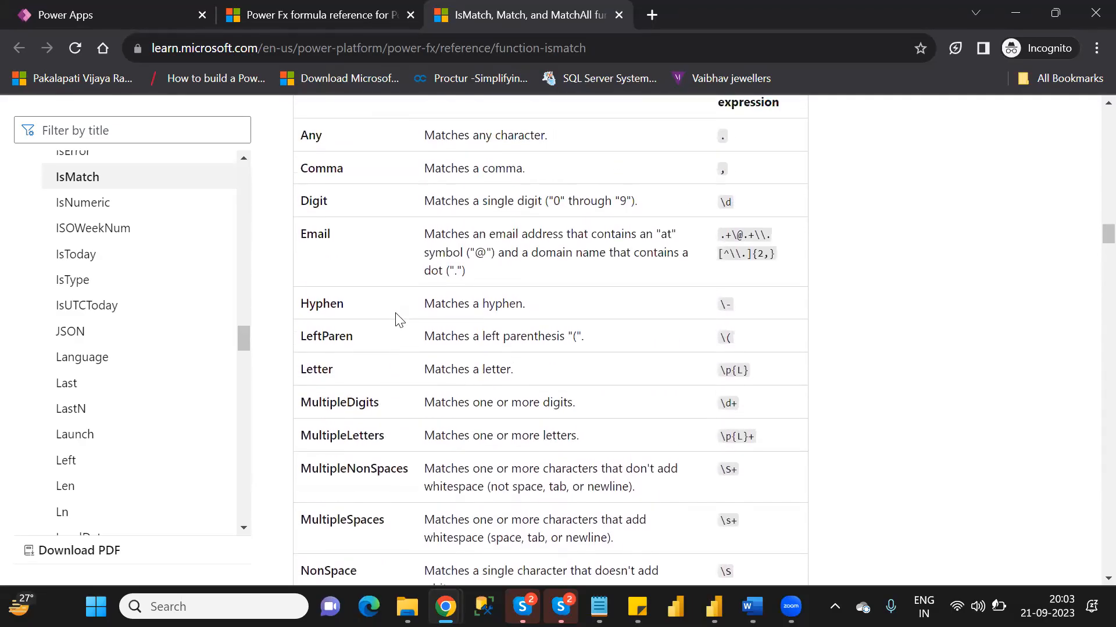
scroll(398, 320, down, 1)
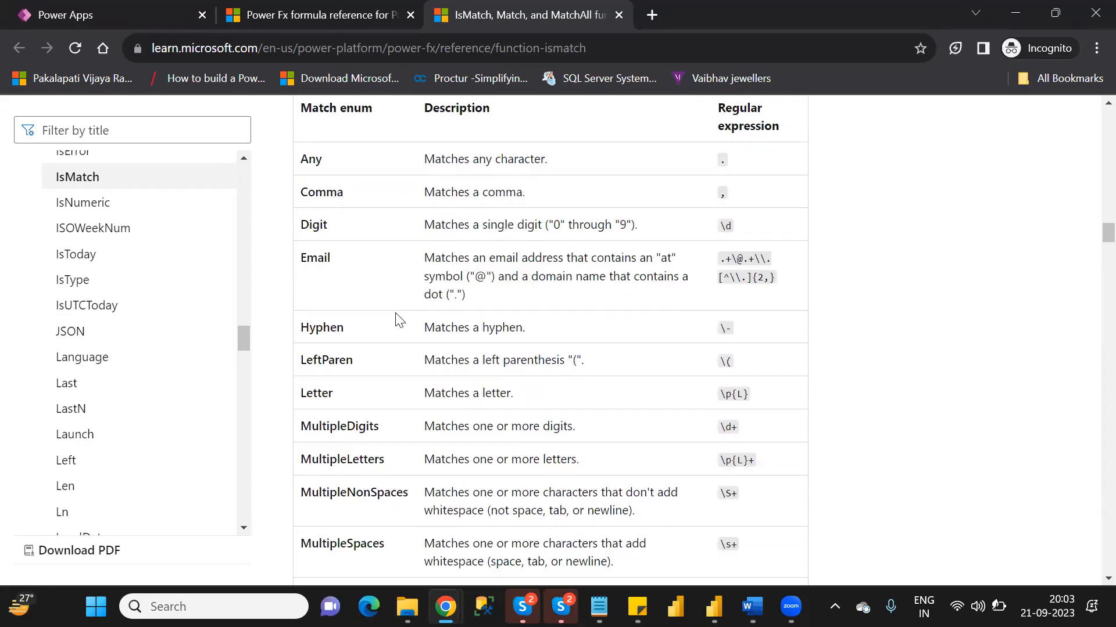
scroll(395, 318, up, 1)
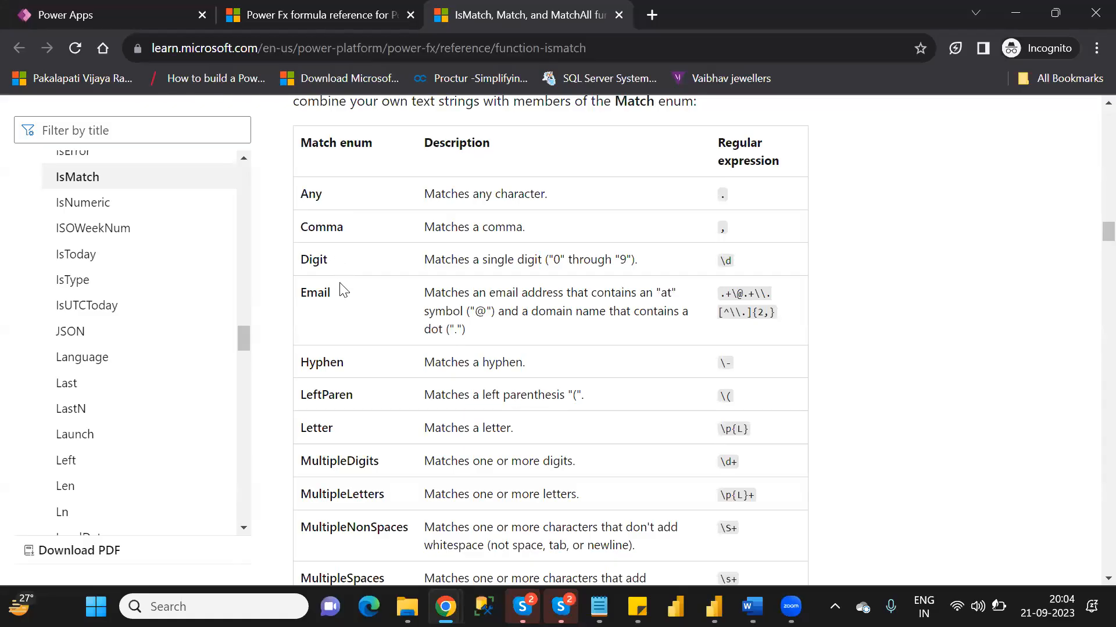
scroll(344, 291, down, 1)
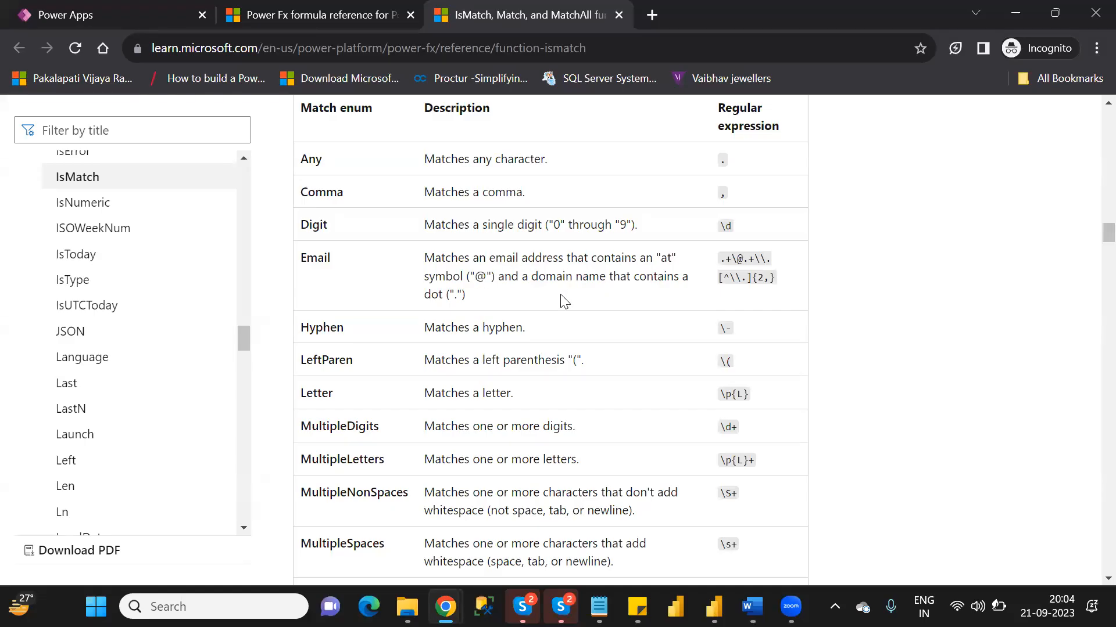
scroll(375, 276, down, 2)
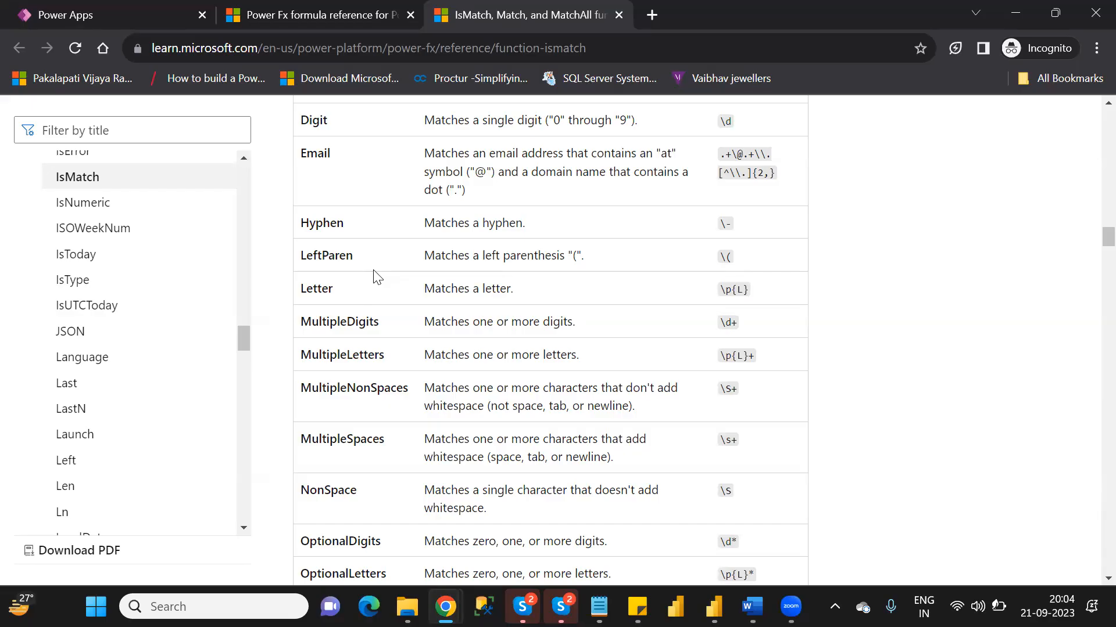
scroll(377, 277, down, 9)
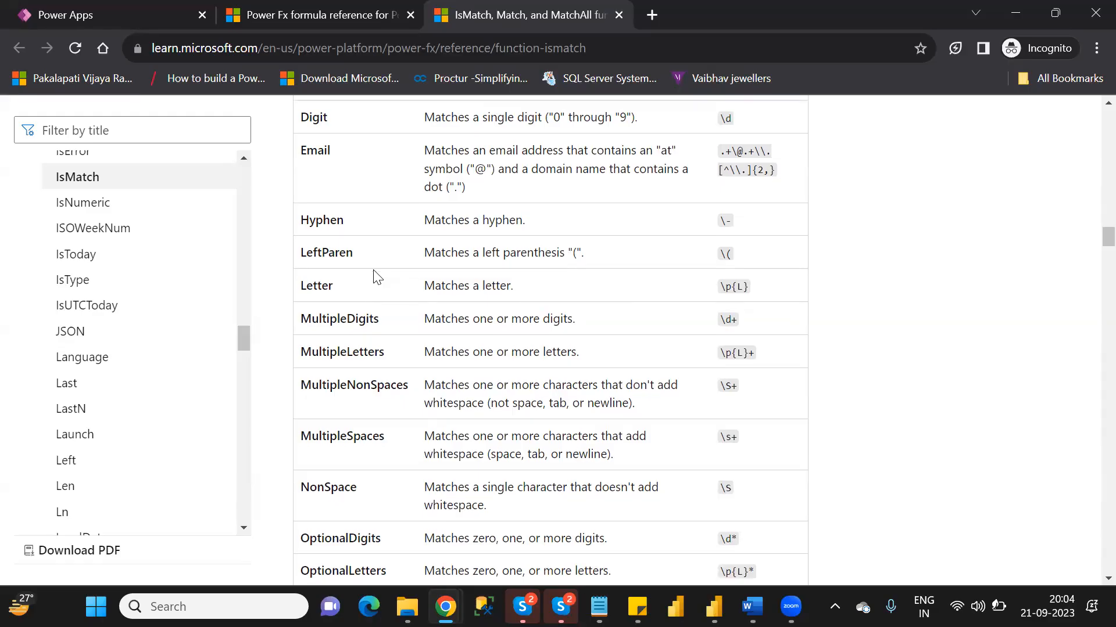
- Examine the rest of the predefined patterns and the MatchOptions enum table in the IsMatch article
scroll(376, 277, down, 8)
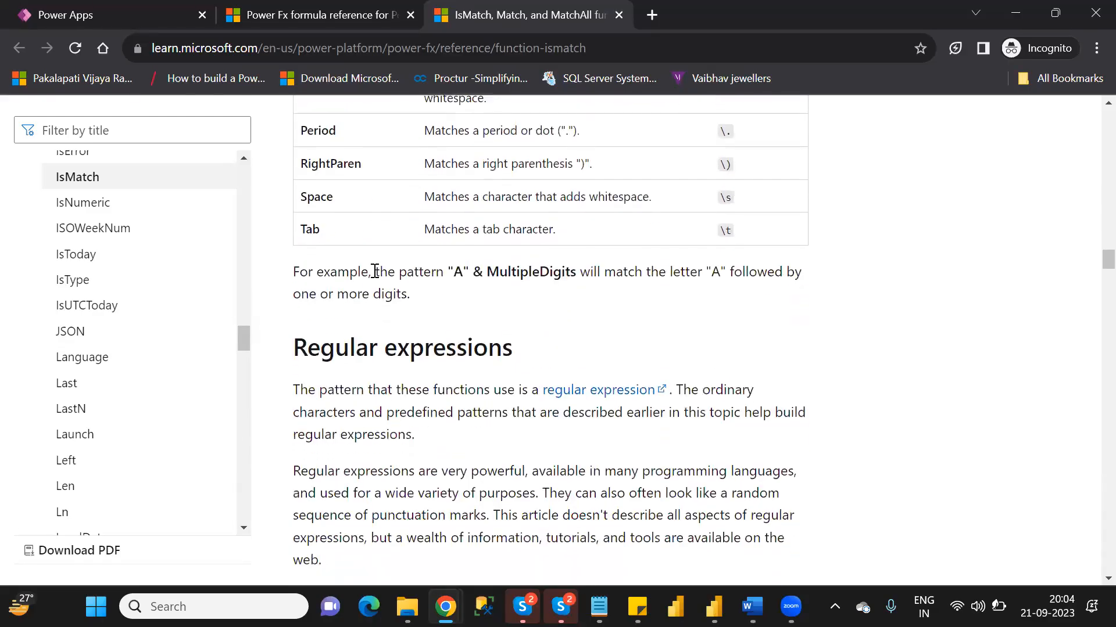
scroll(376, 273, down, 4)
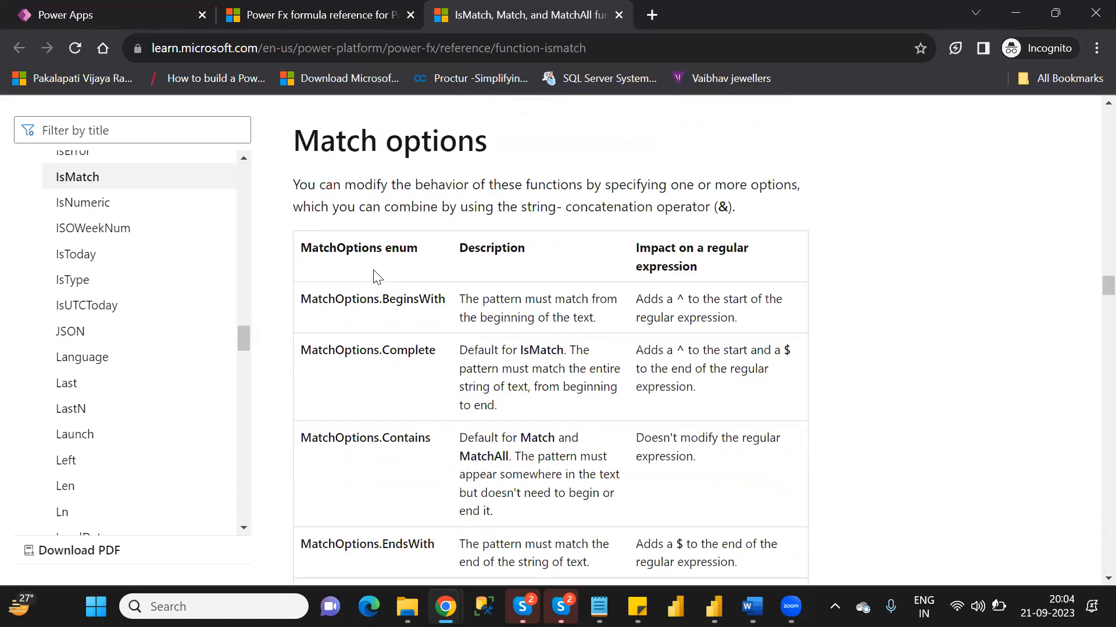
scroll(376, 276, down, 1)
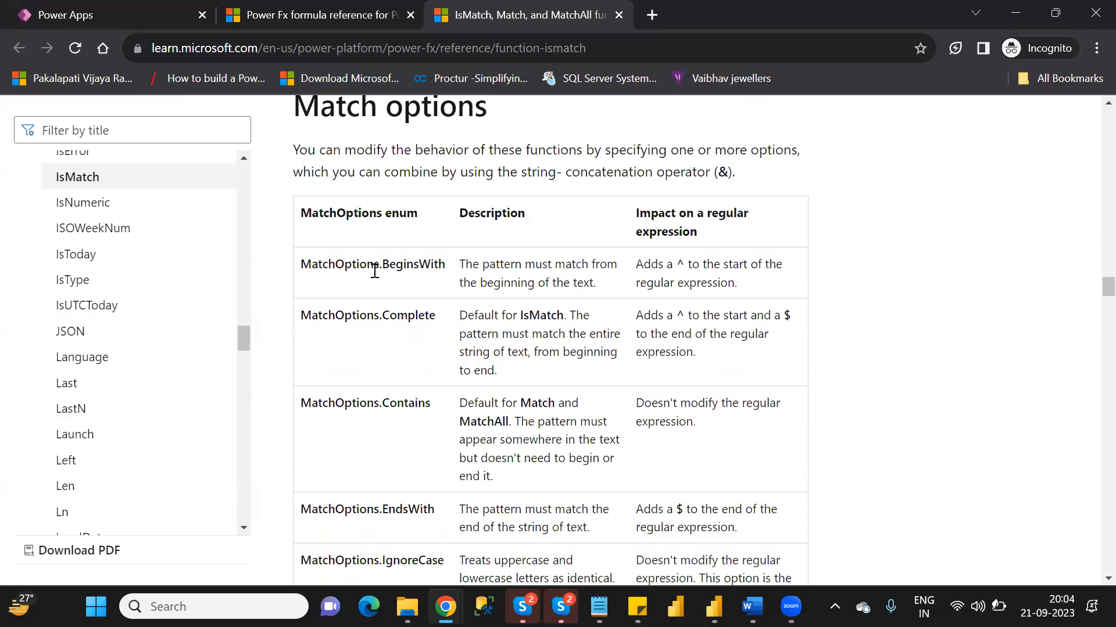
scroll(375, 273, down, 1)
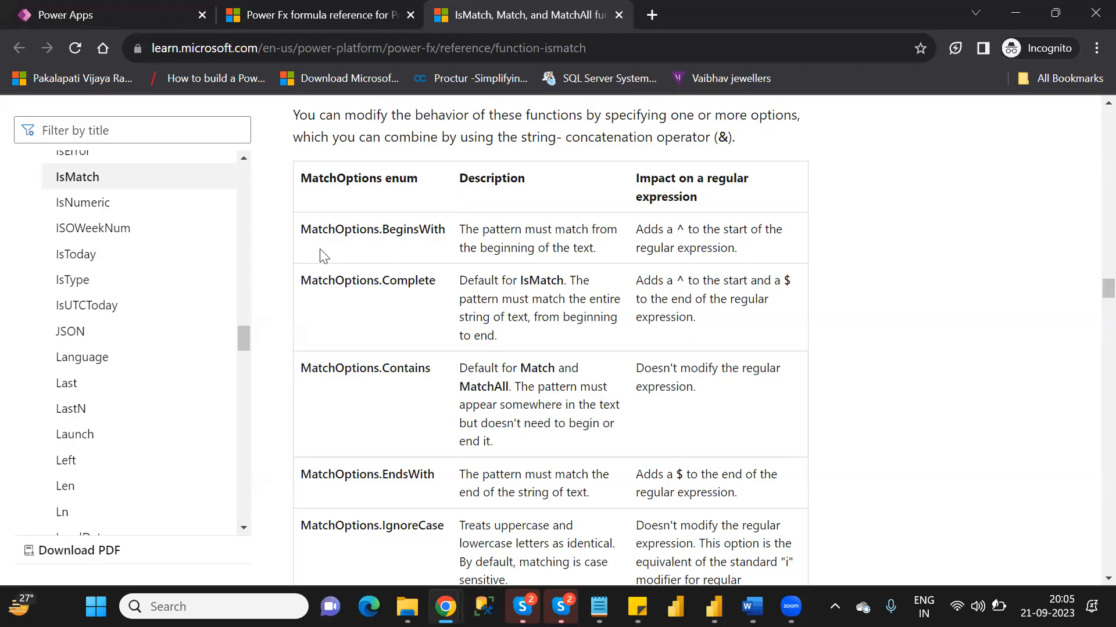
scroll(324, 256, down, 2)
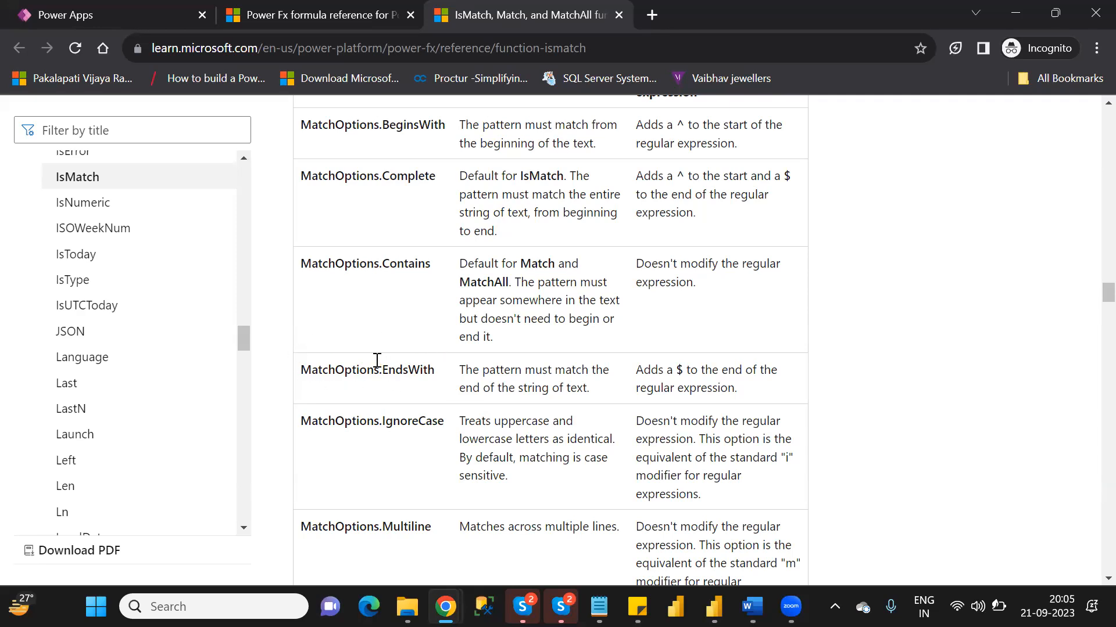
- Return to the Power Apps editor and replace Label5's default text with the start of a formula, If(IsMatch(
click(106, 20)
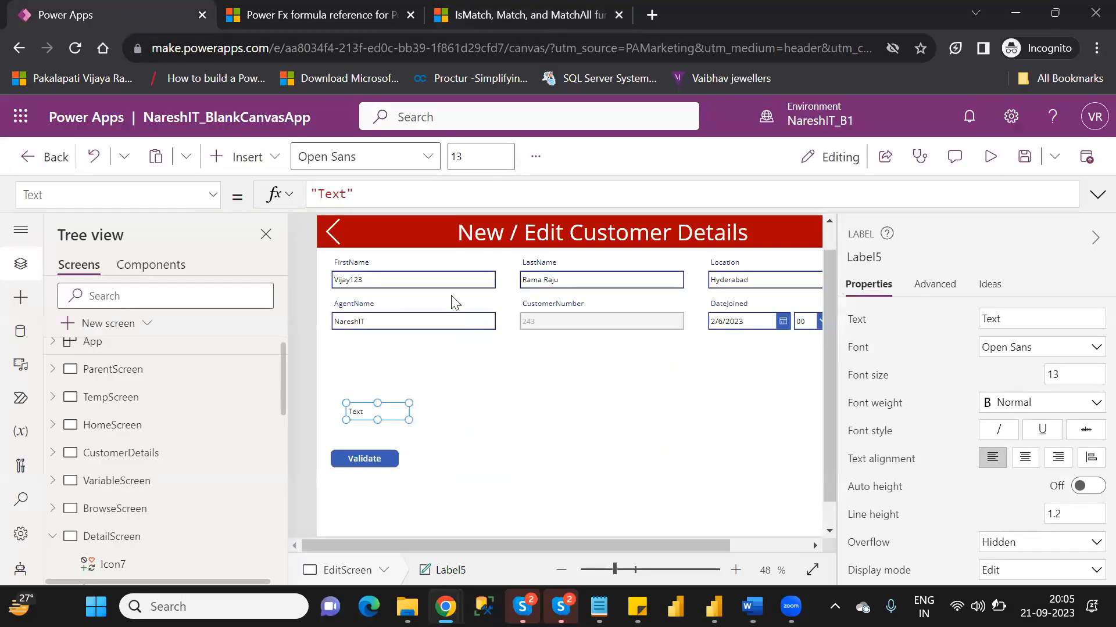
click(356, 191)
key(BackSpace)
key(BackSpace)
key(BackSpace)
key(BackSpace)
key(BackSpace)
key(BackSpace)
text(if)
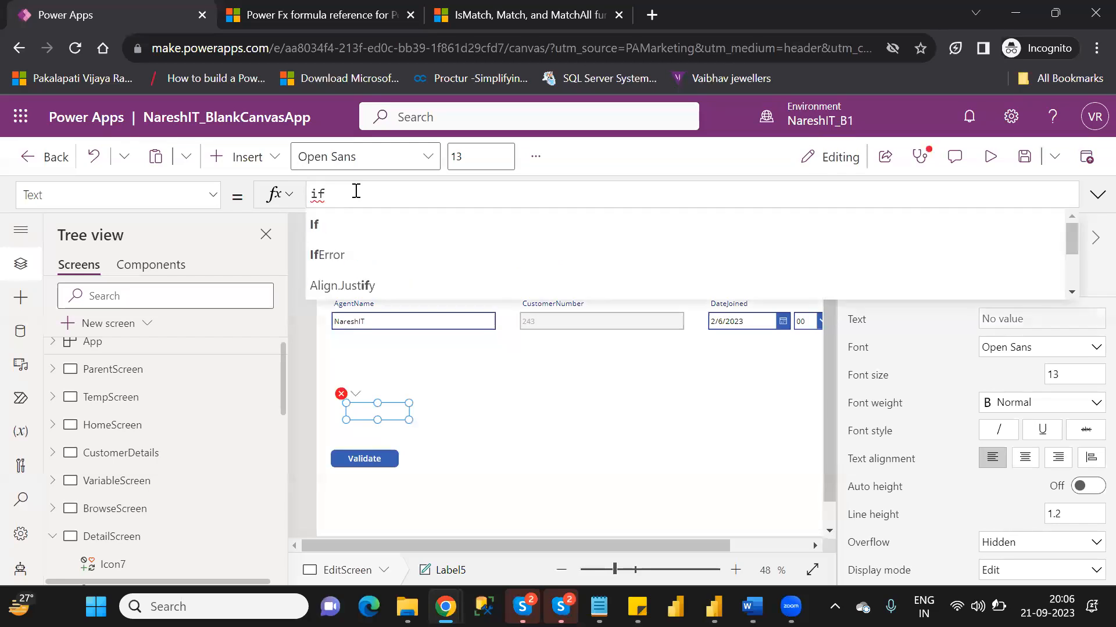
key(Tab)
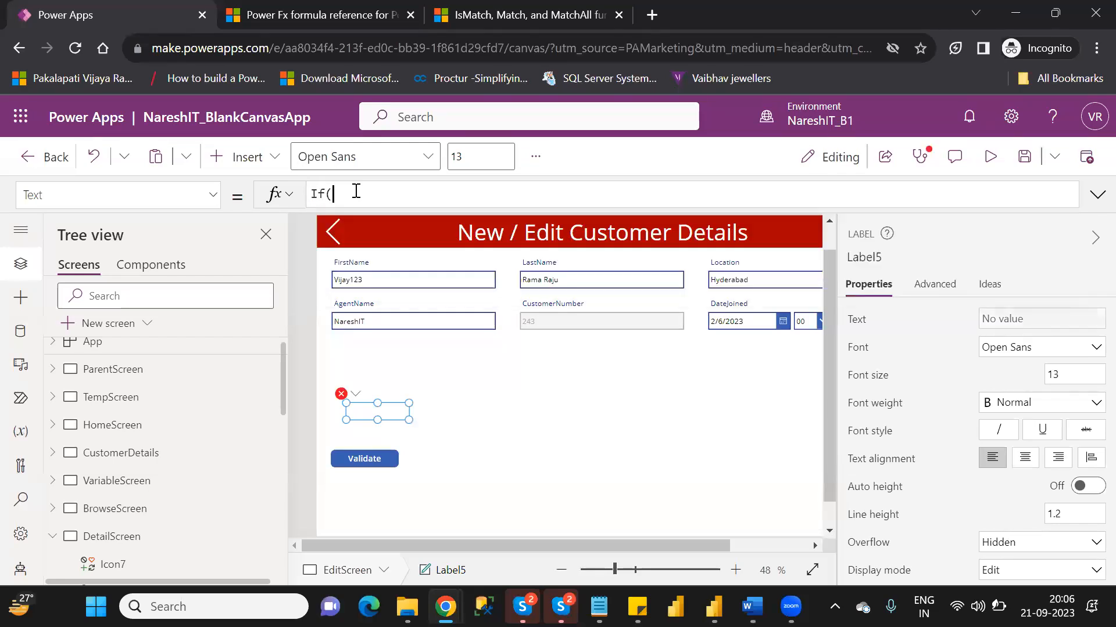
text(isma)
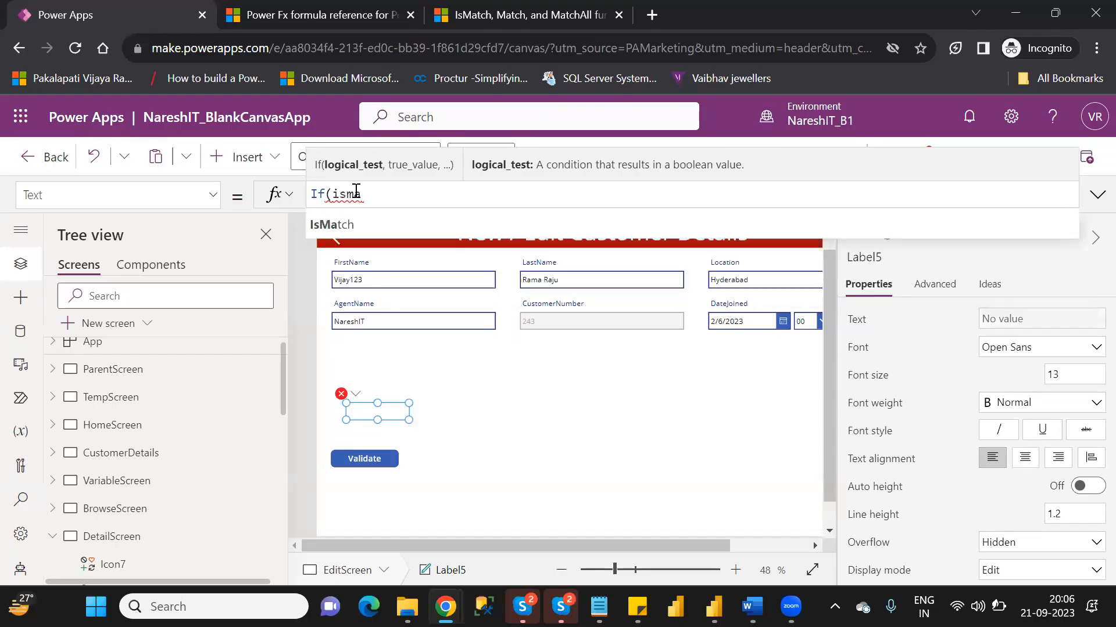
key(Tab)
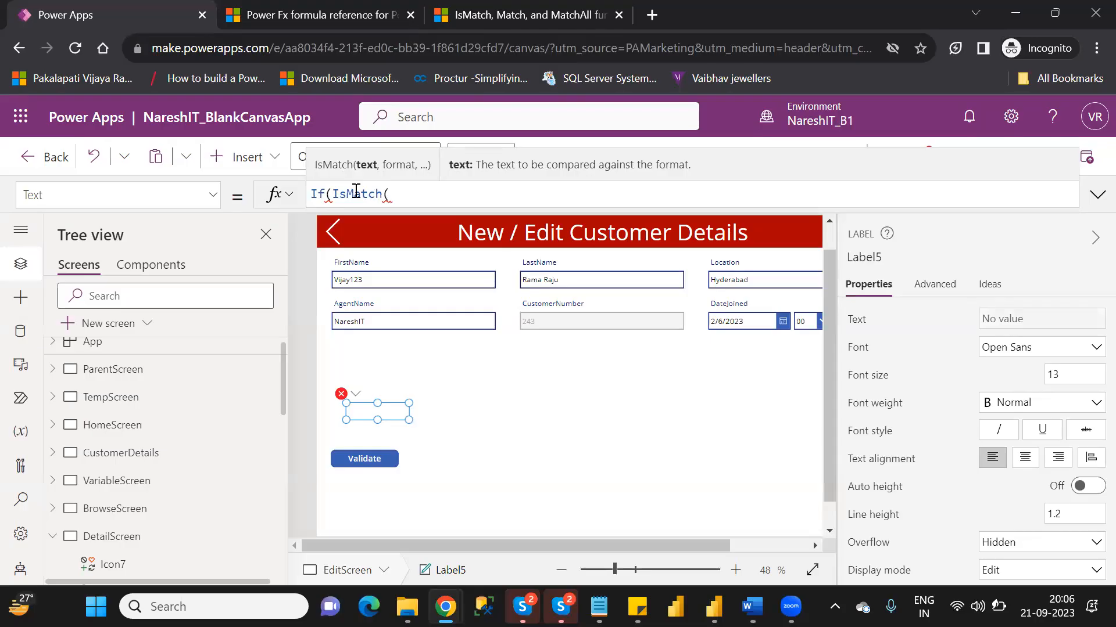
- Locate the text input inside the FirstName data card of Form1 to identify its control name
click(335, 281)
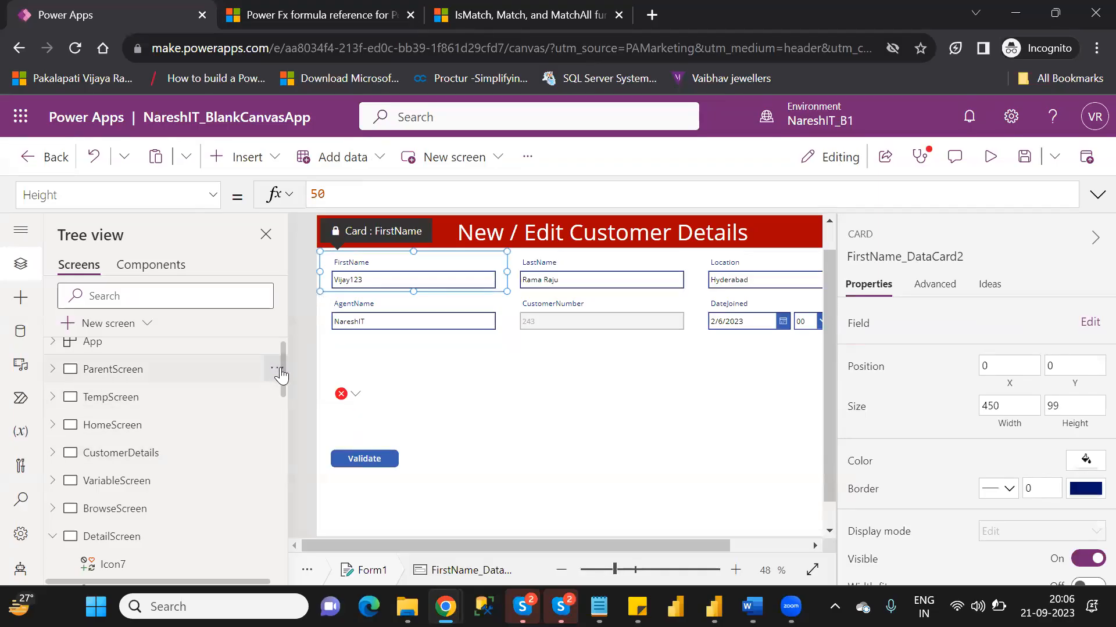
scroll(286, 385, down, 5)
scroll(286, 430, up, 1)
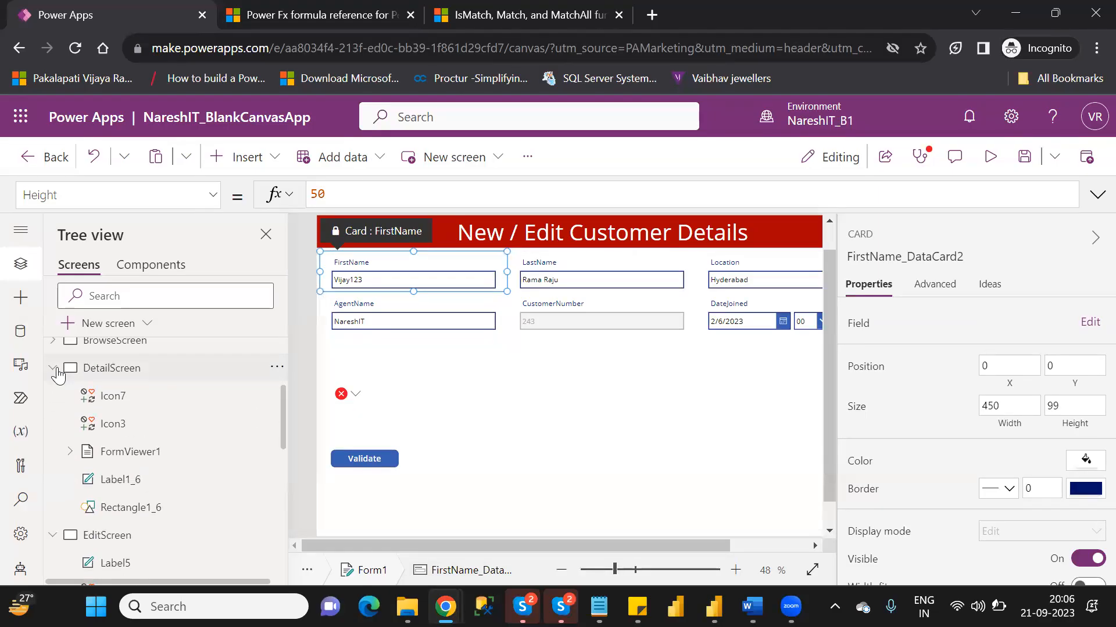
click(54, 370)
drag(284, 438, 284, 476)
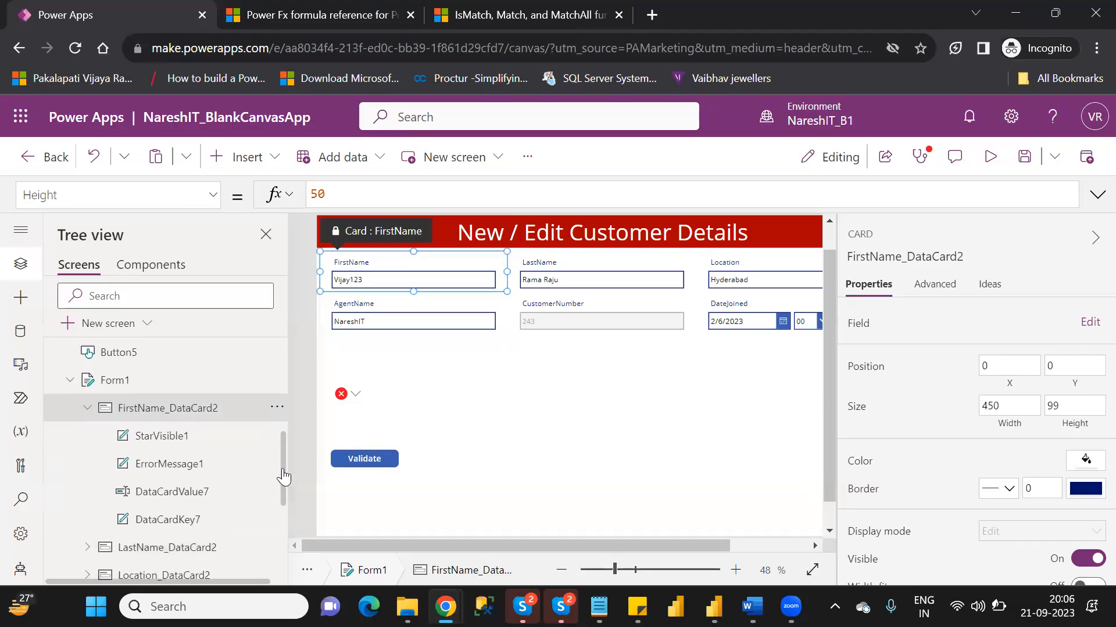
click(188, 494)
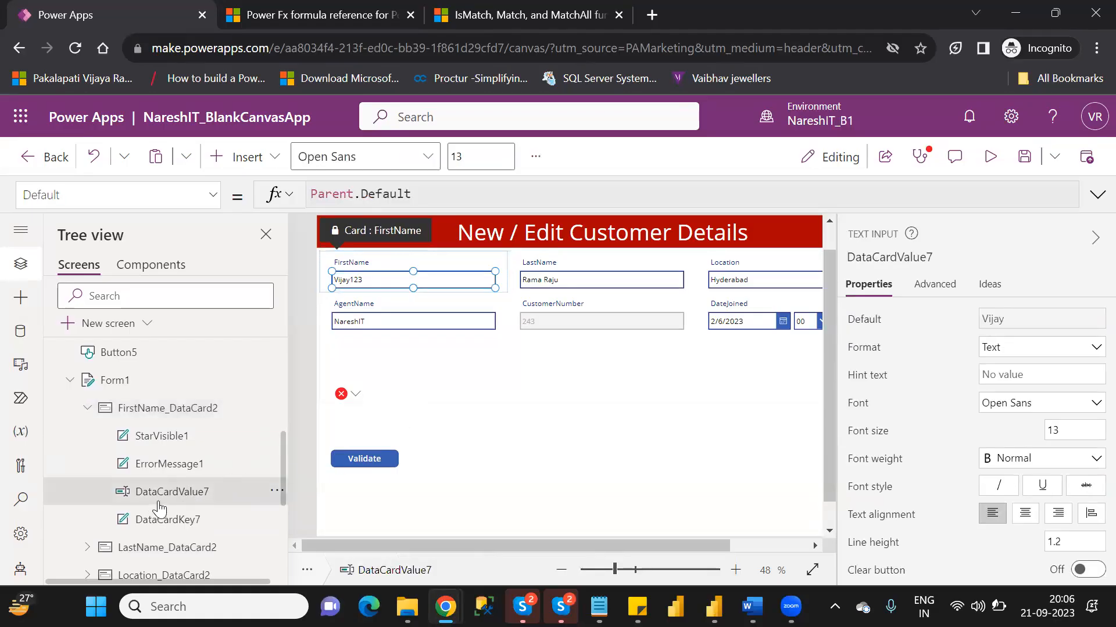
- Reopen Label5's Text formula and add DataCardValue7.Text as the text argument of IsMatch
click(373, 401)
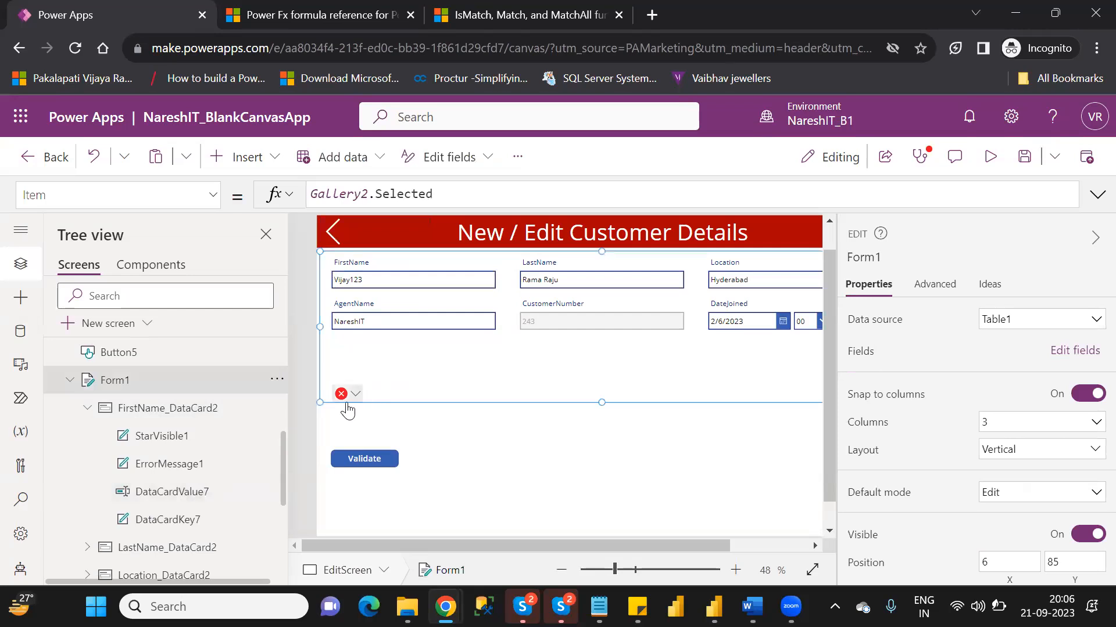
click(348, 397)
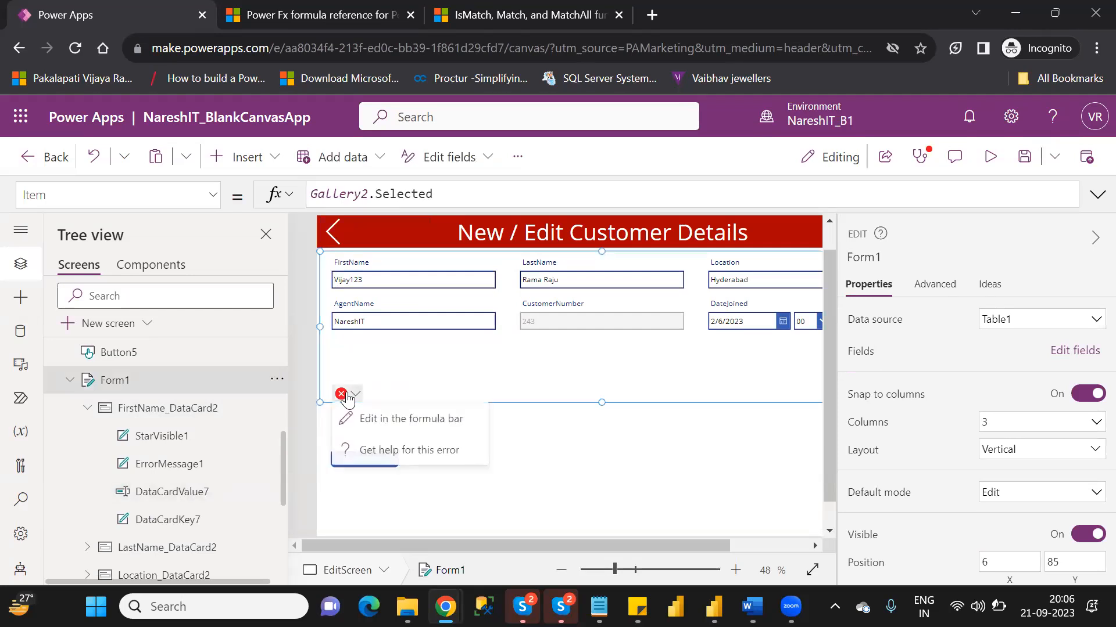
click(389, 420)
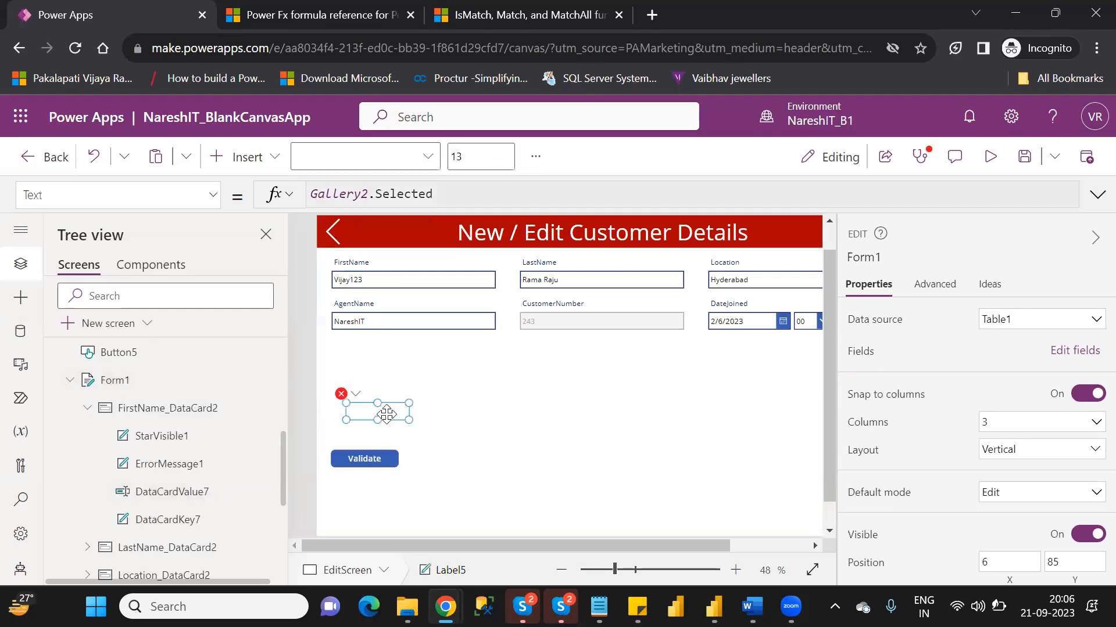
click(406, 201)
text(da)
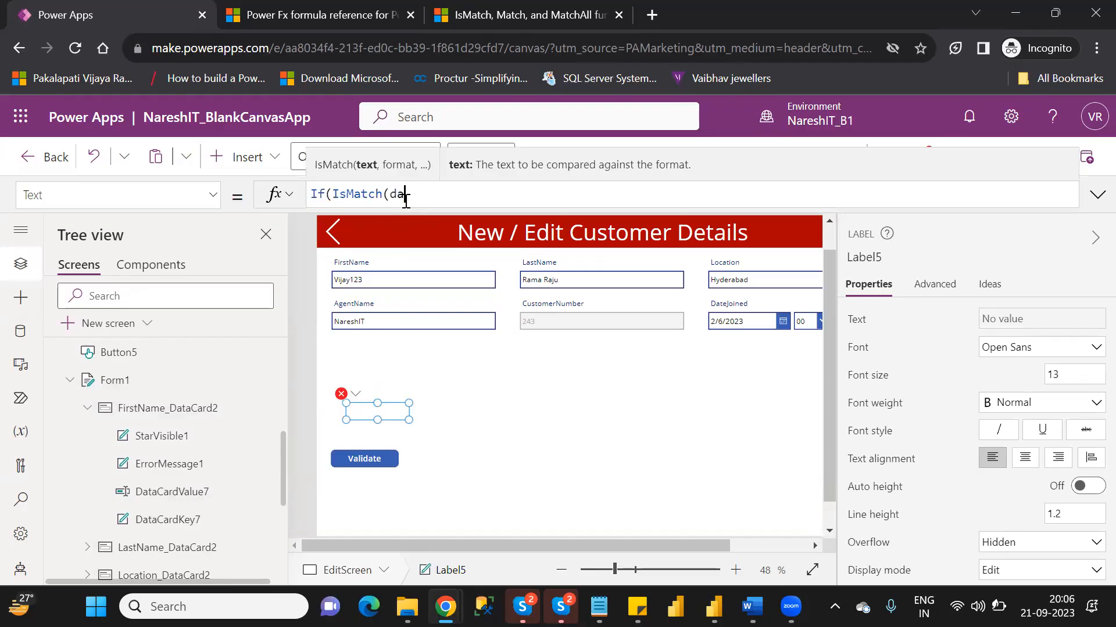
text(tacar)
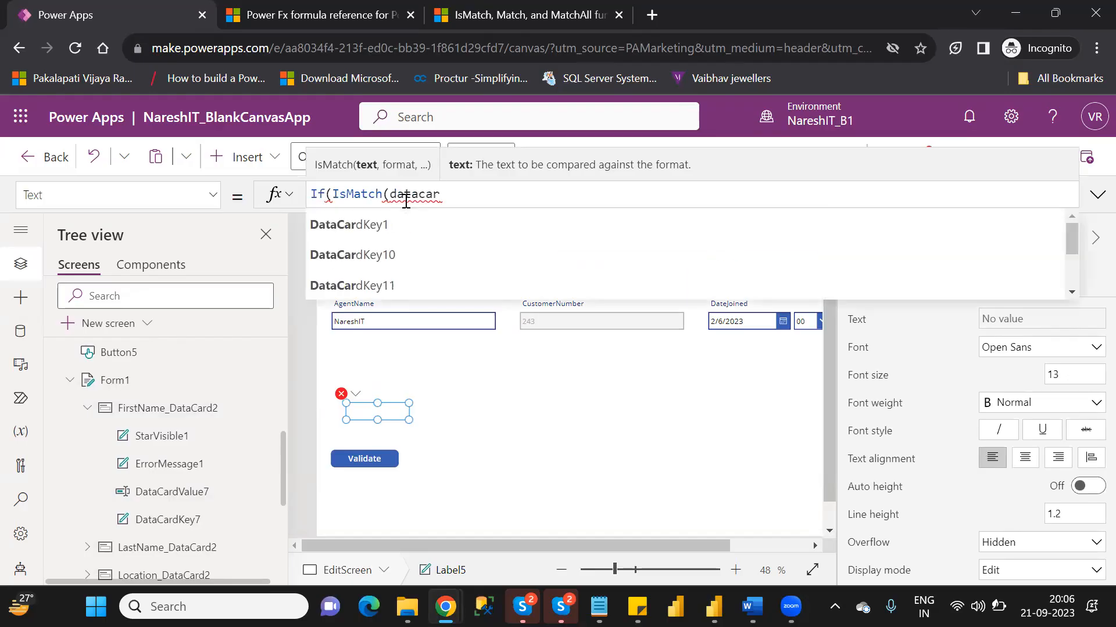
text(dvalue)
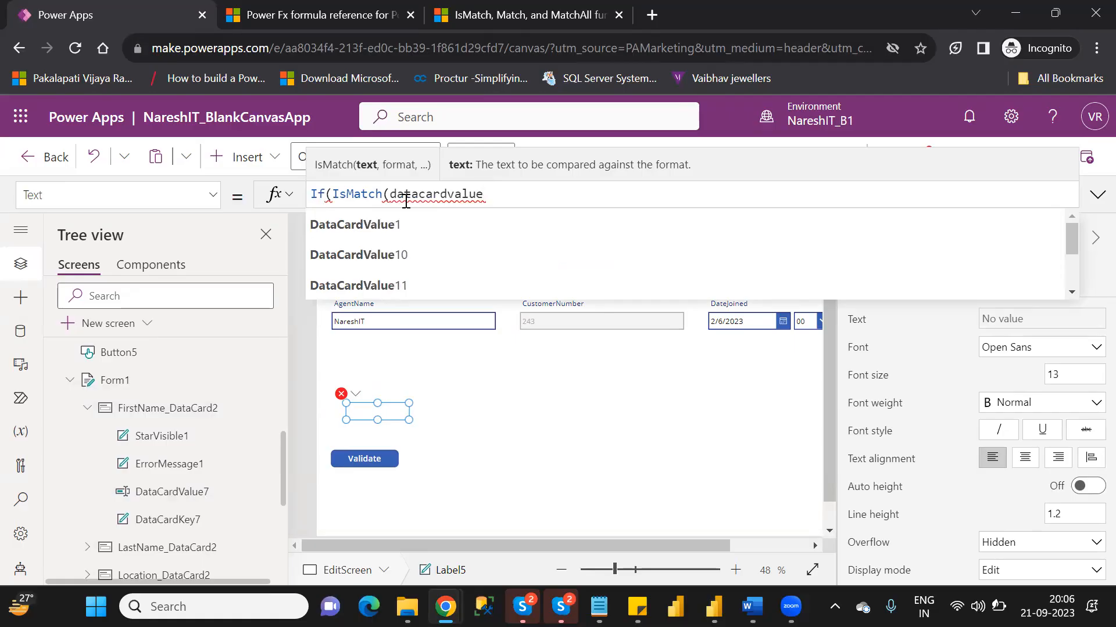
key(Down)
key(Down)
key(Down)
key(Down)
key(Down)
key(Down)
key(Down)
key(Down)
key(Down)
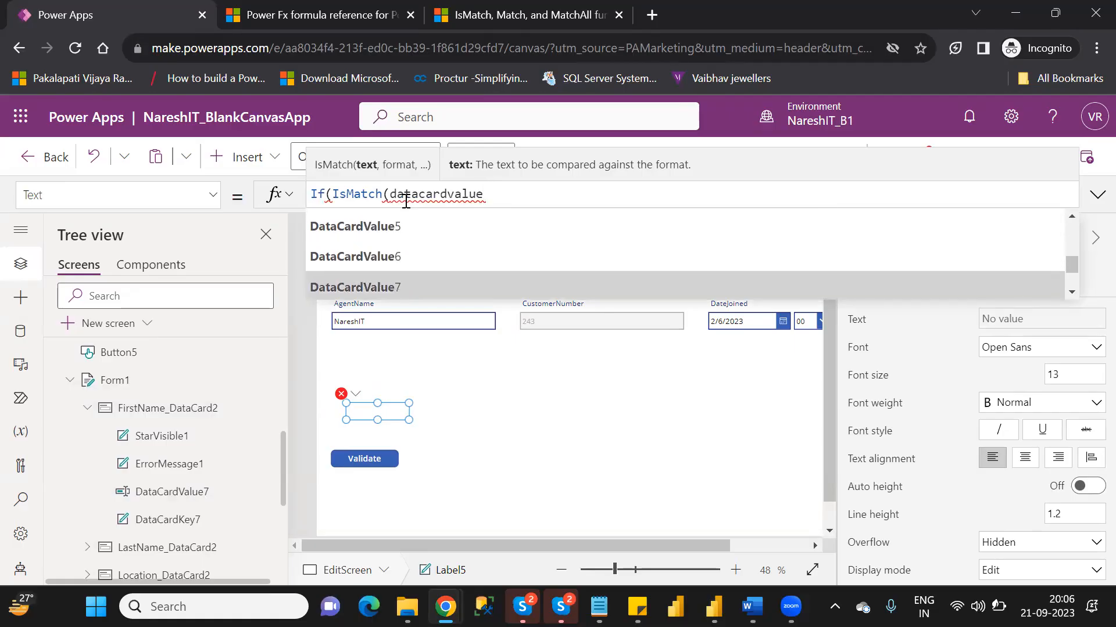
key(Tab)
text(.)
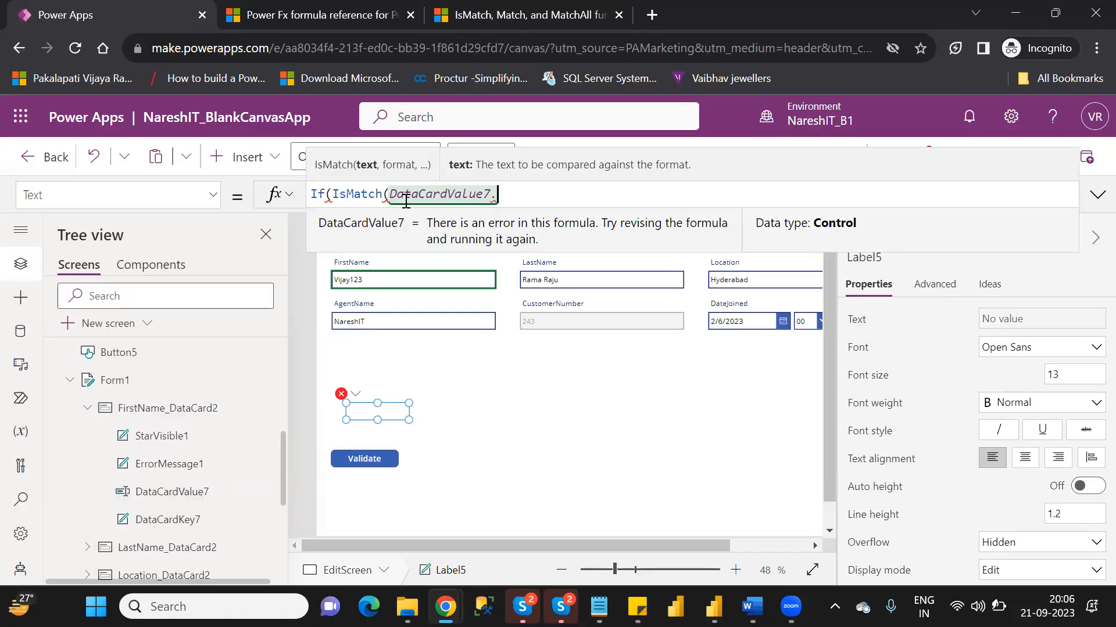
text(t)
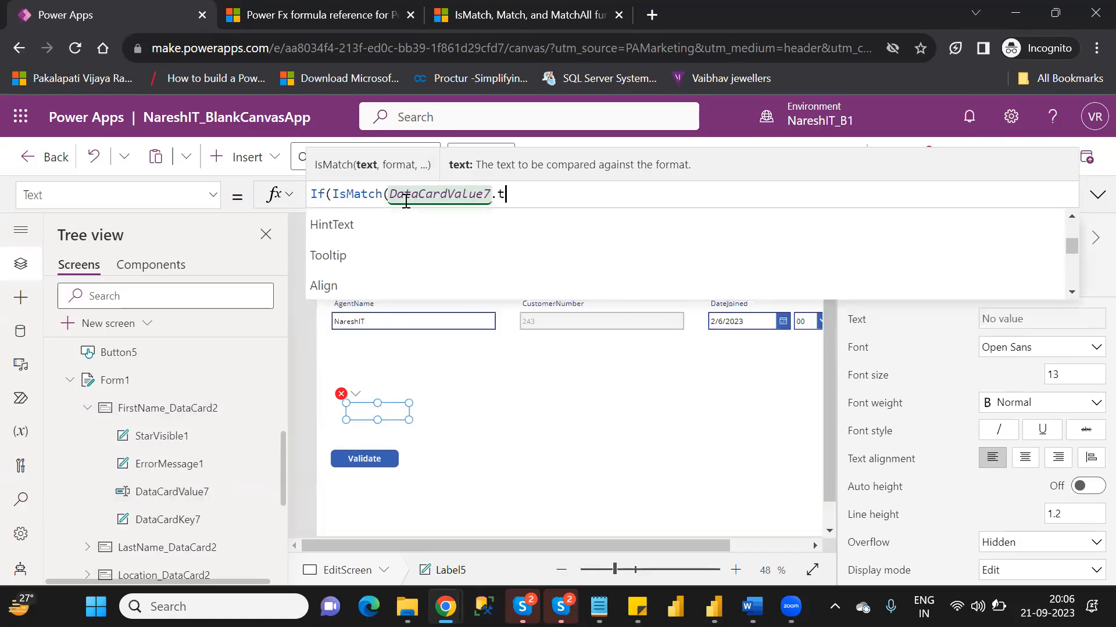
text(ex)
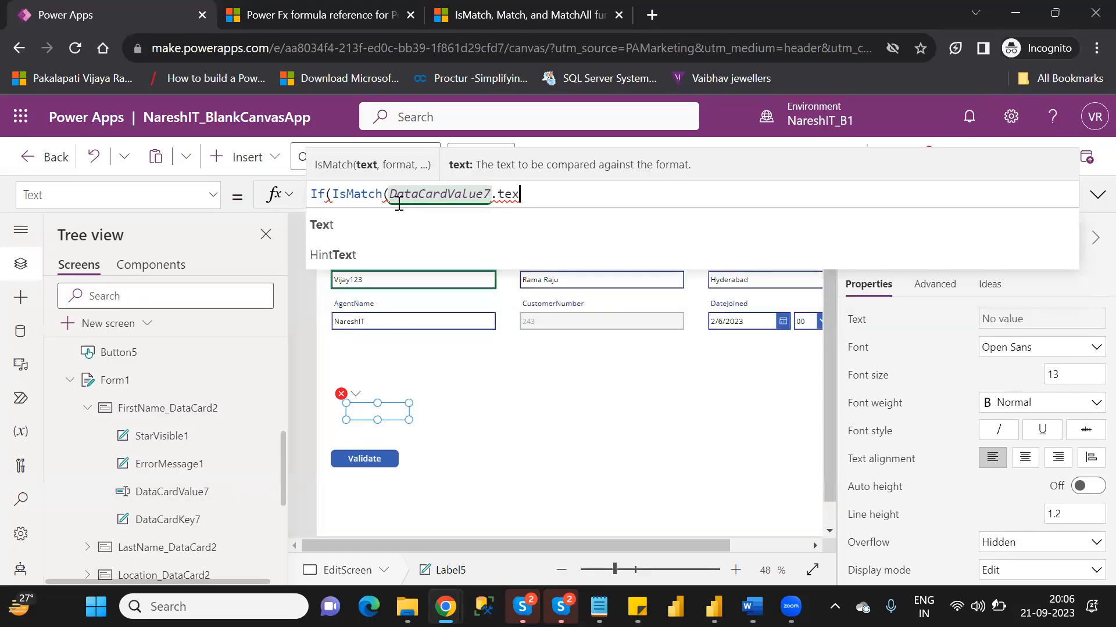
click(364, 225)
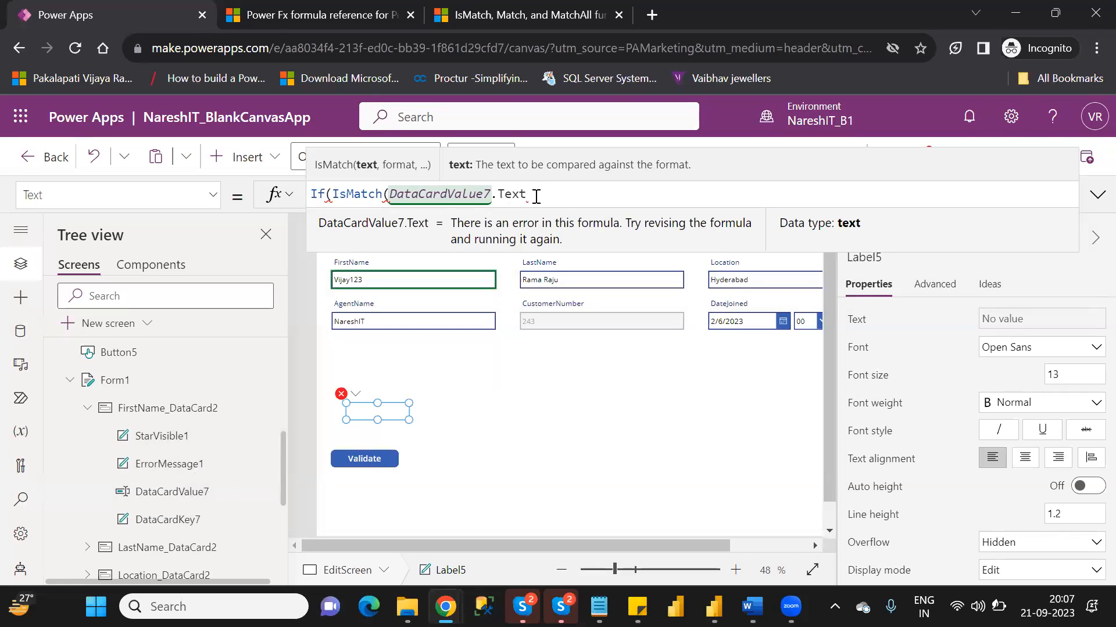
- Add Match.Digit as the format argument of IsMatch in Label5's formula
text(,)
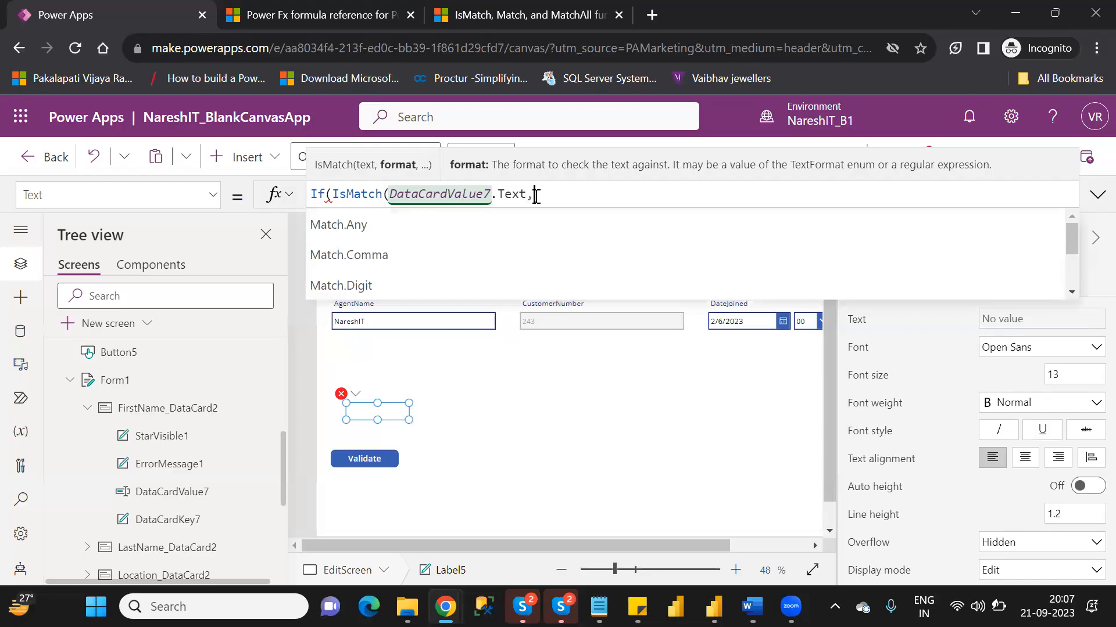
key(Down)
key(Down)
key(Down)
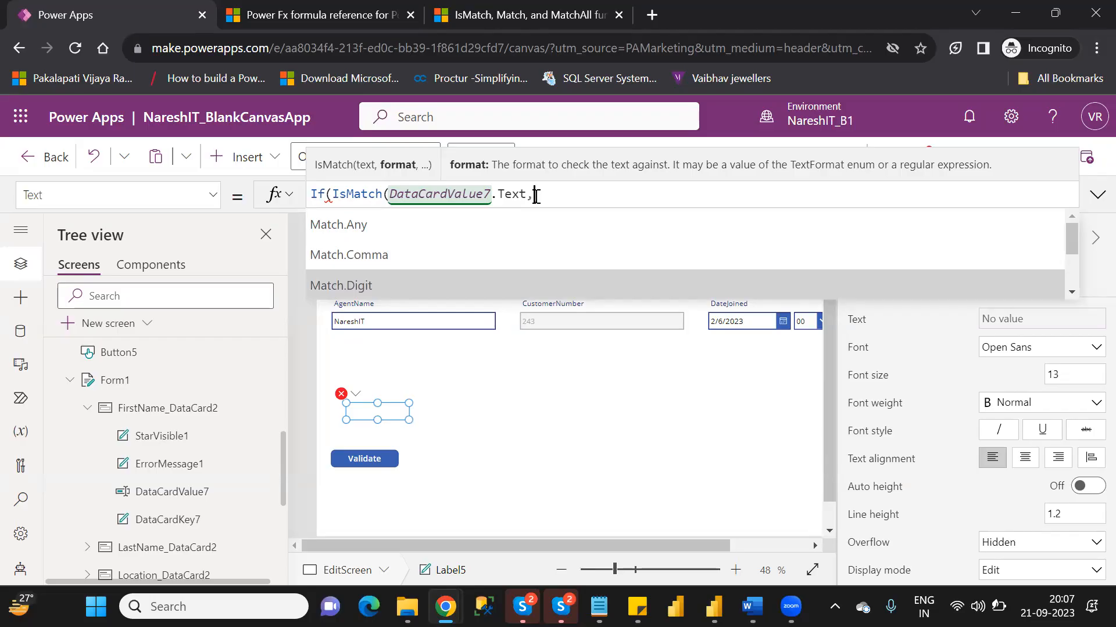
key(Tab)
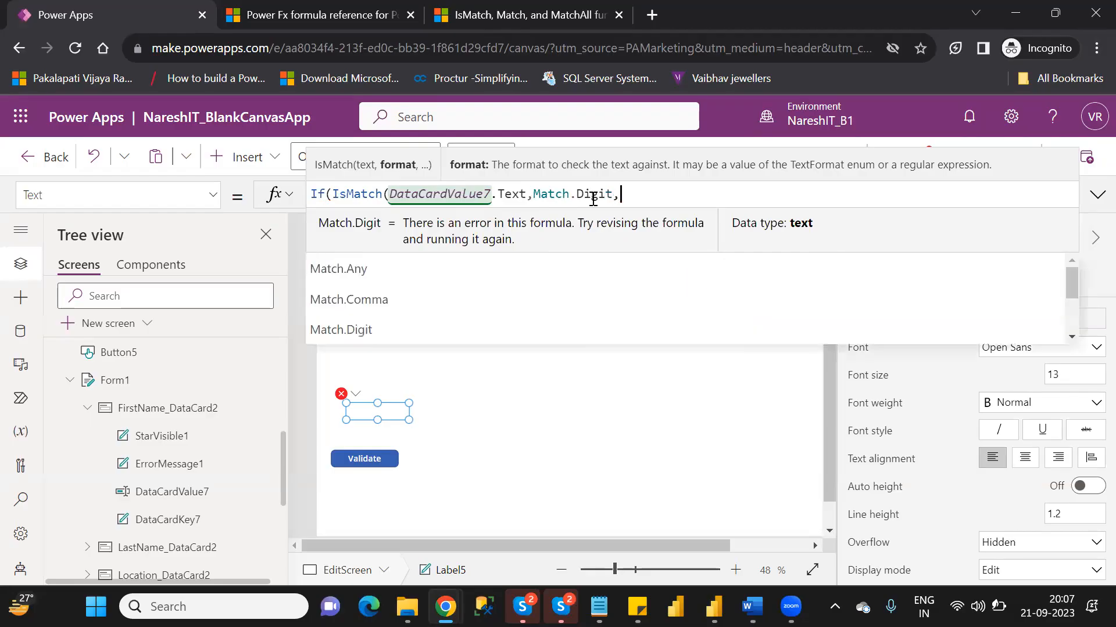
- Add MatchOptions.Contains as the extent argument and close the IsMatch call
text(,)
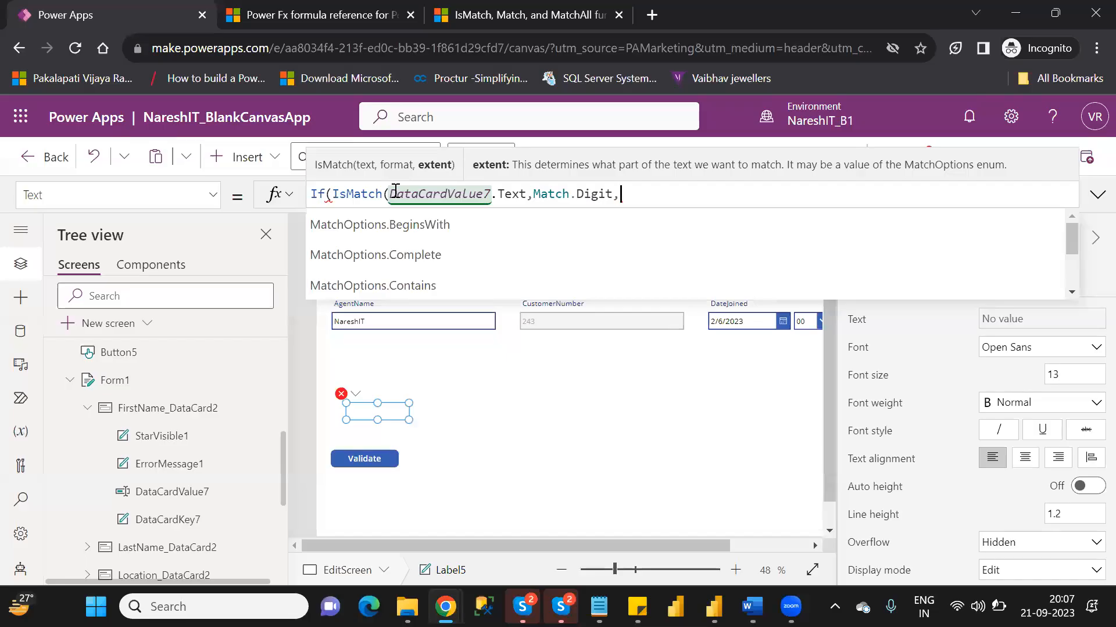
key(Down)
key(Down)
key(Down)
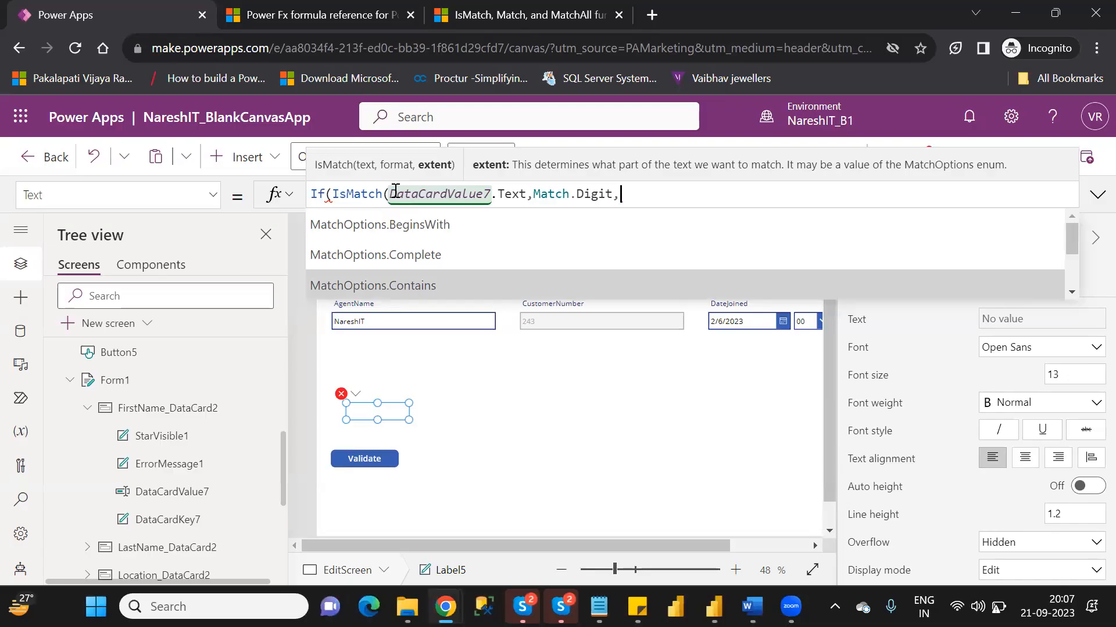
click(393, 285)
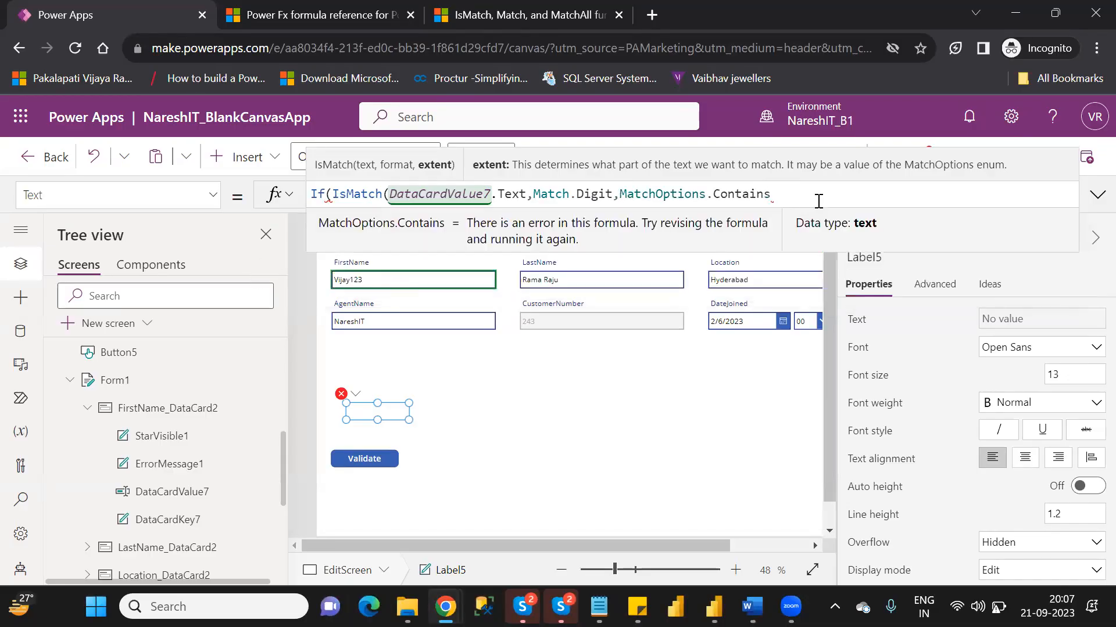
text())
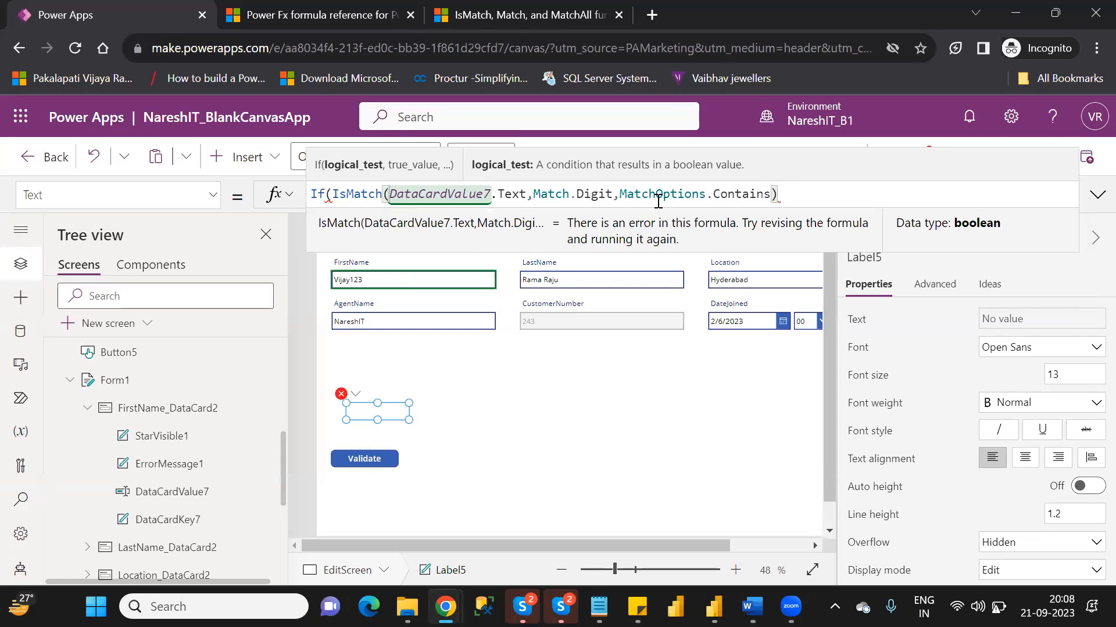
- Add the text "First is not a valid value" as the true value of the If formula in Label5
text(,")
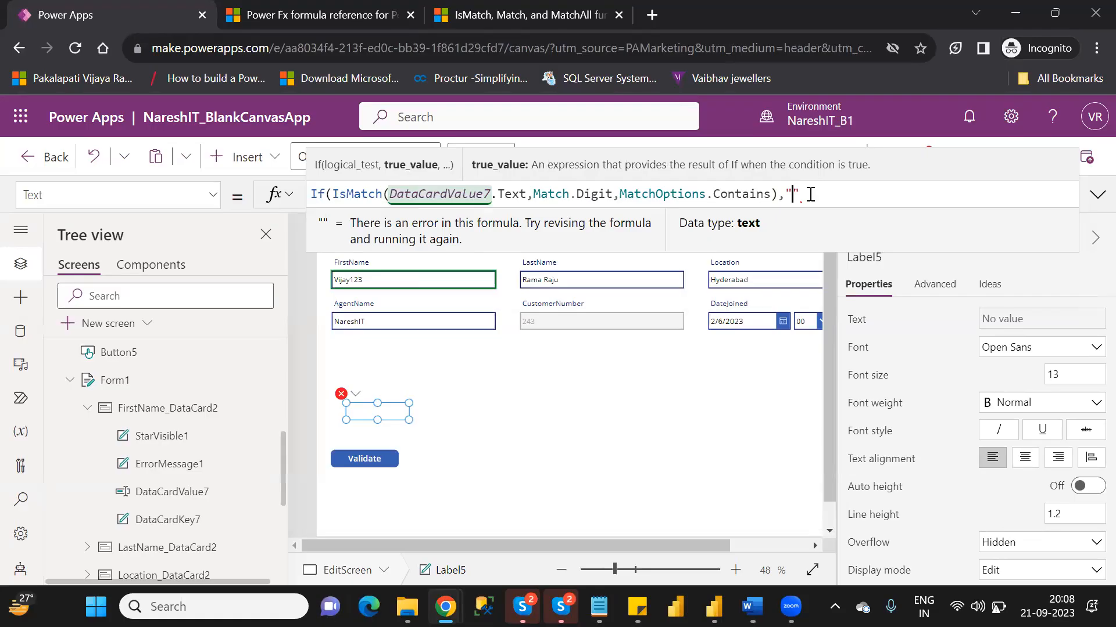
text(First is )
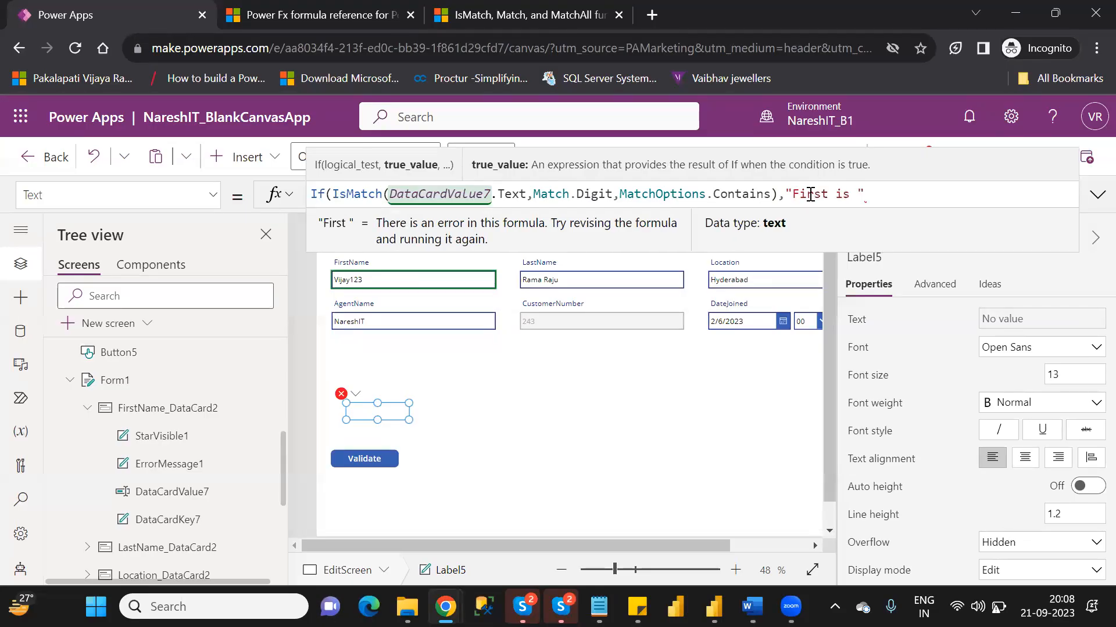
text(not a )
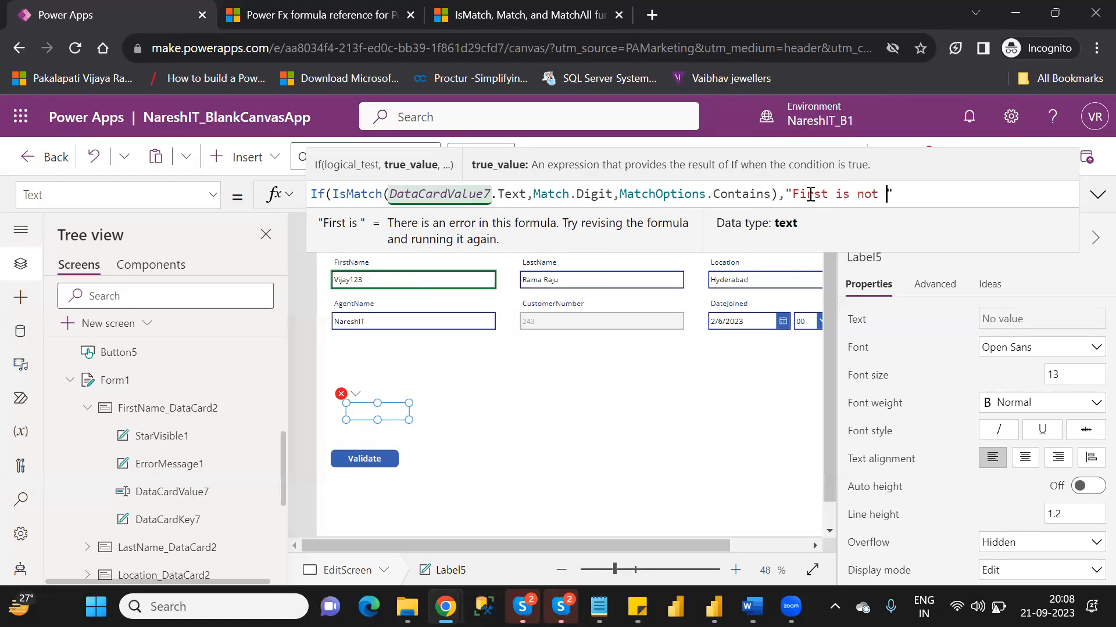
text(valid )
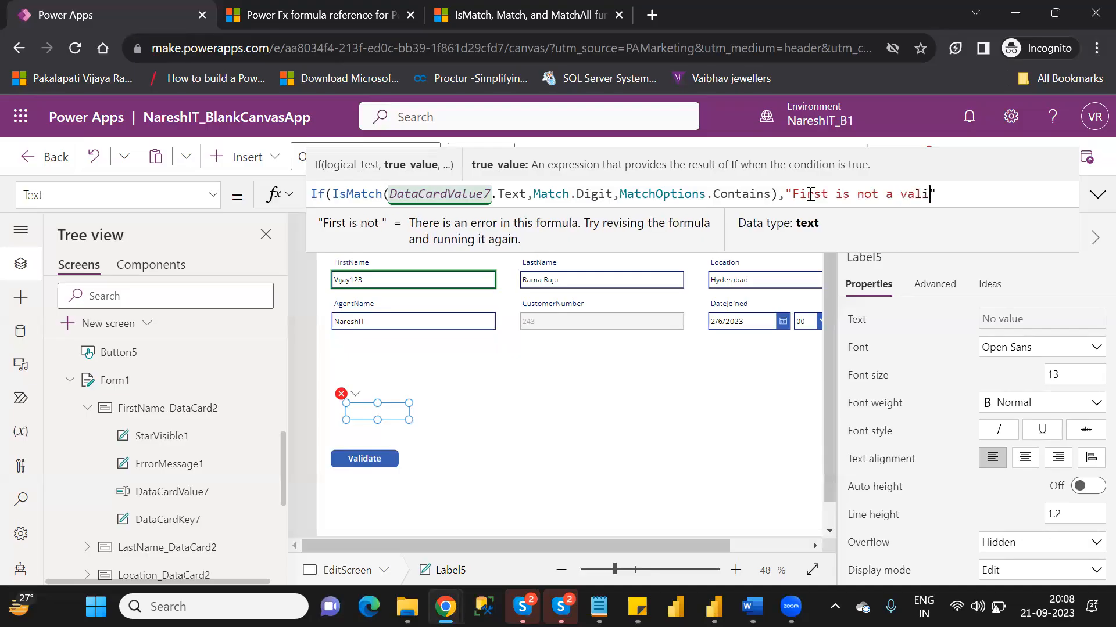
text(value")
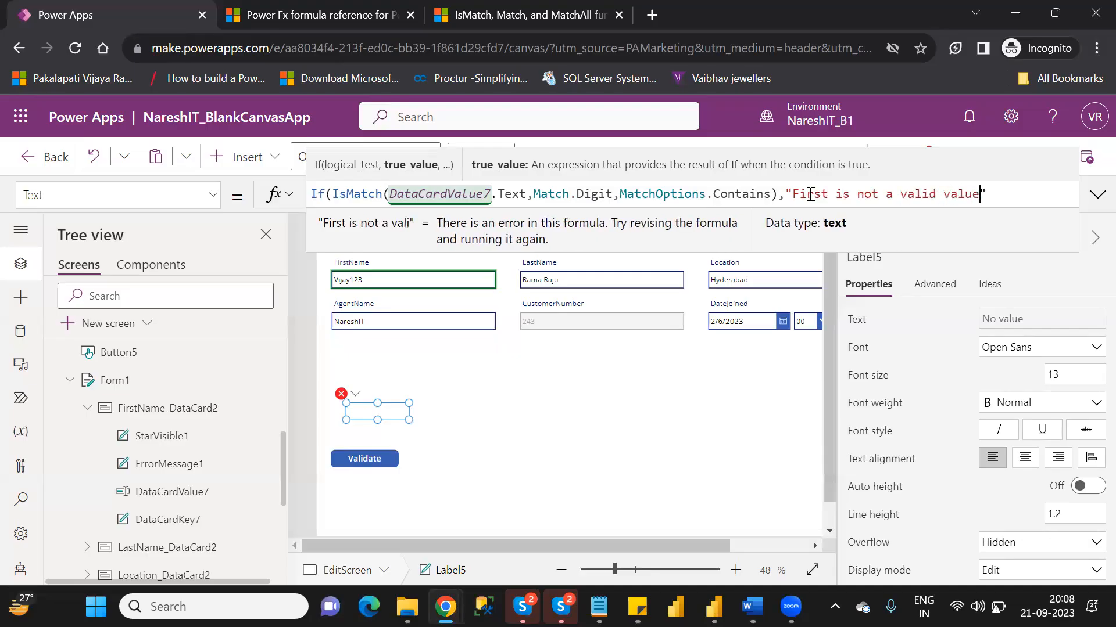
text(,)
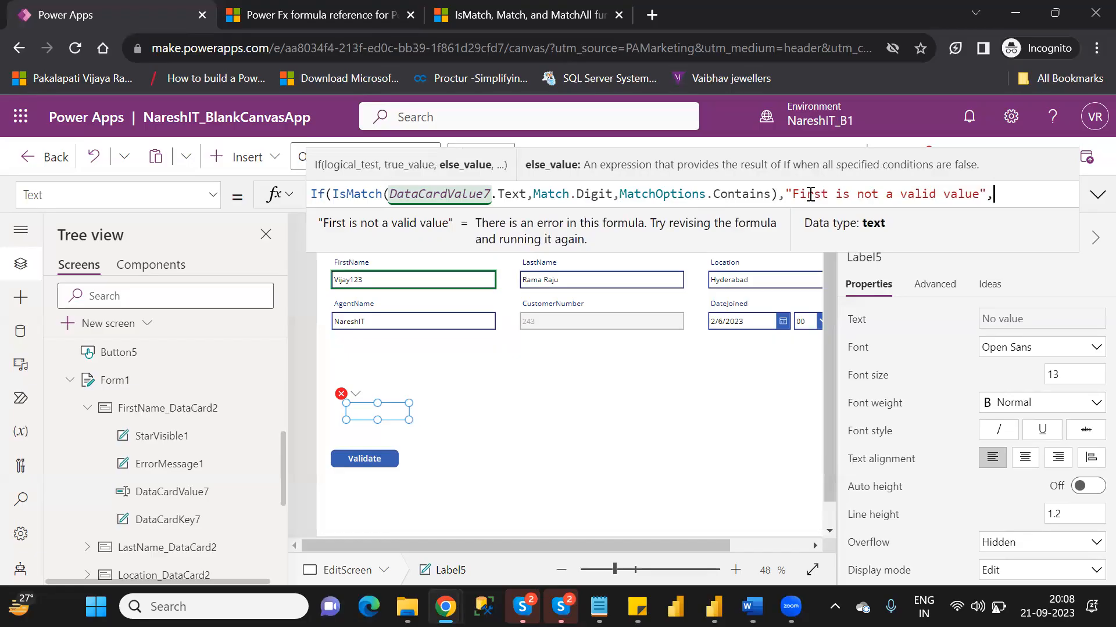
text("")
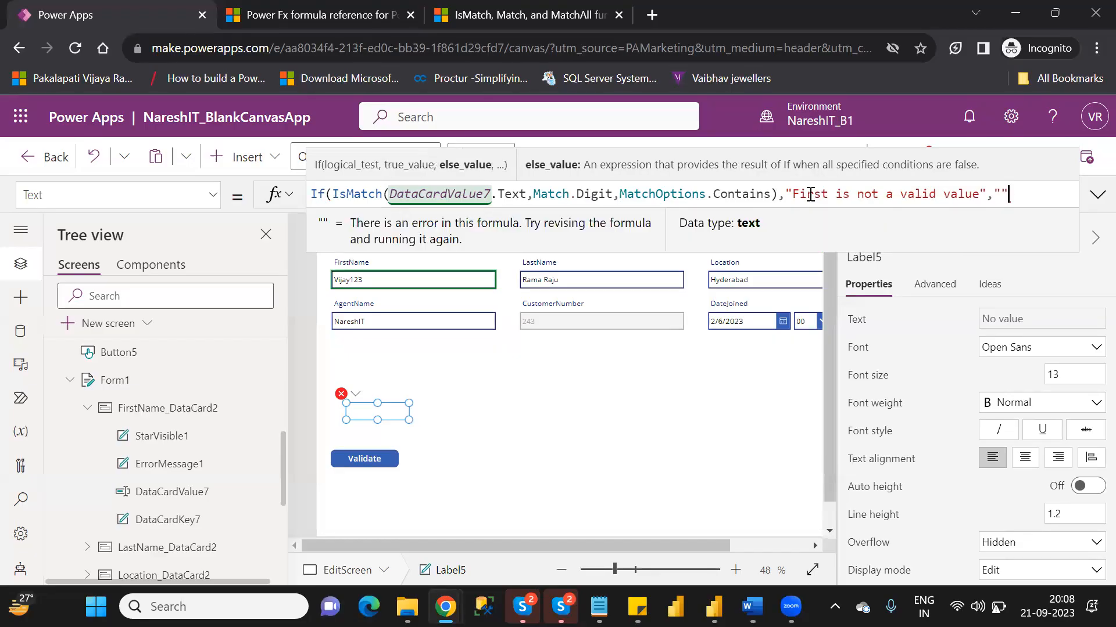
text())
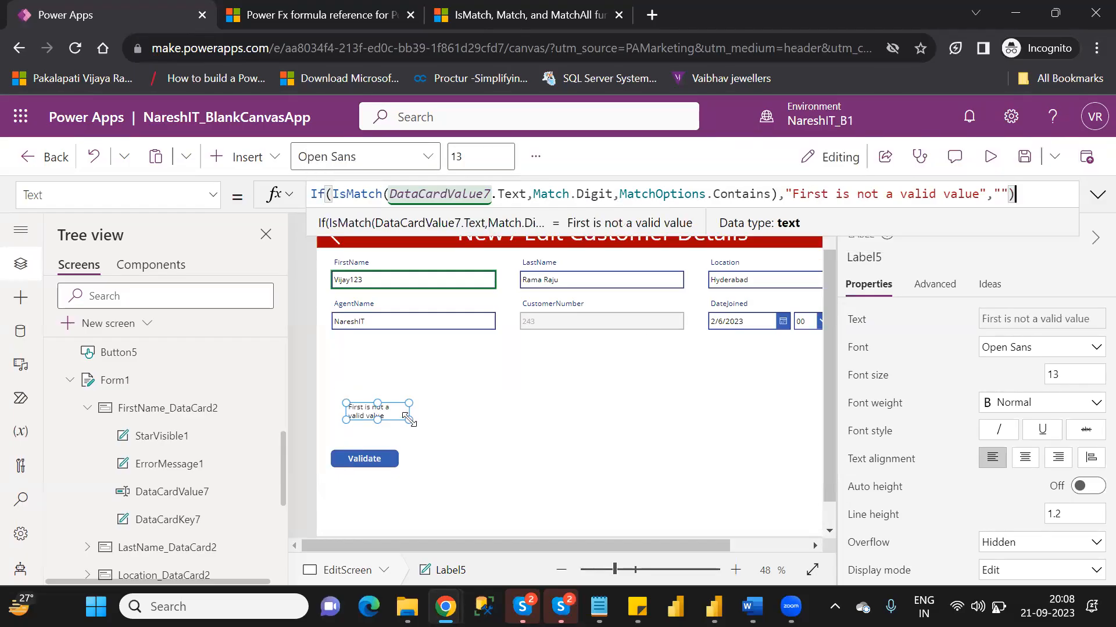
- Widen Label5 to hold its text on one line and reword its message to "First name is not a valid value"
drag(406, 416, 496, 413)
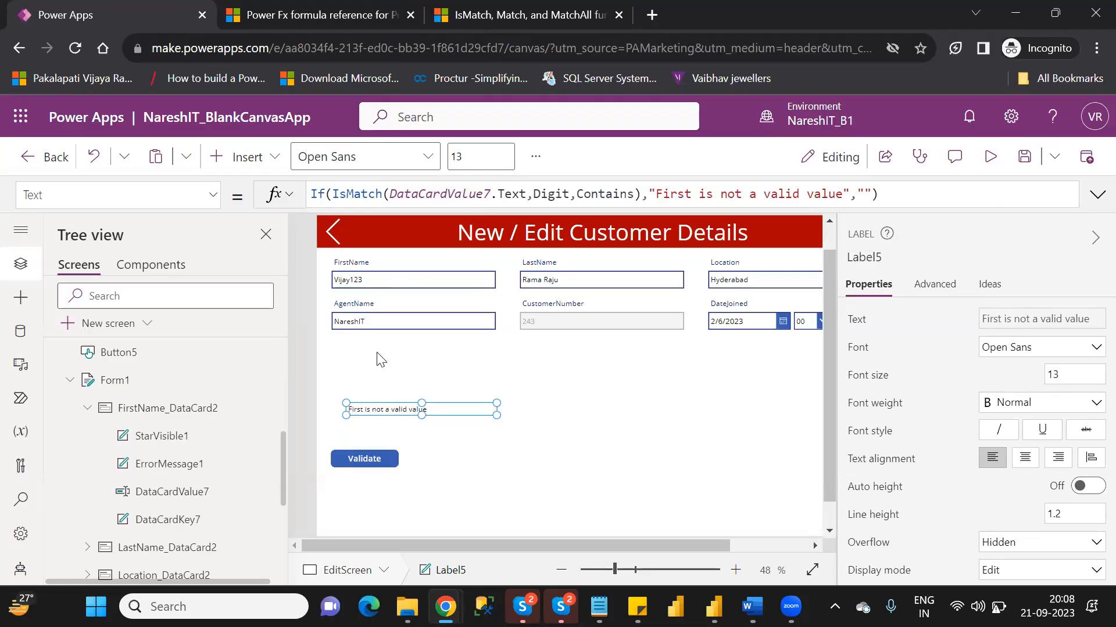
click(686, 193)
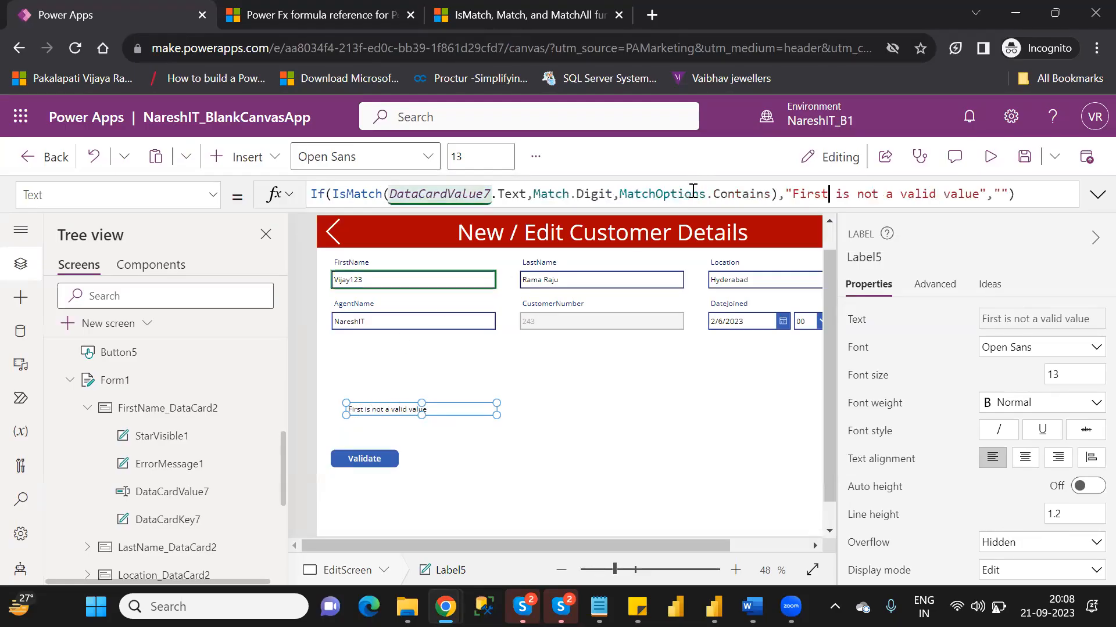
text(name)
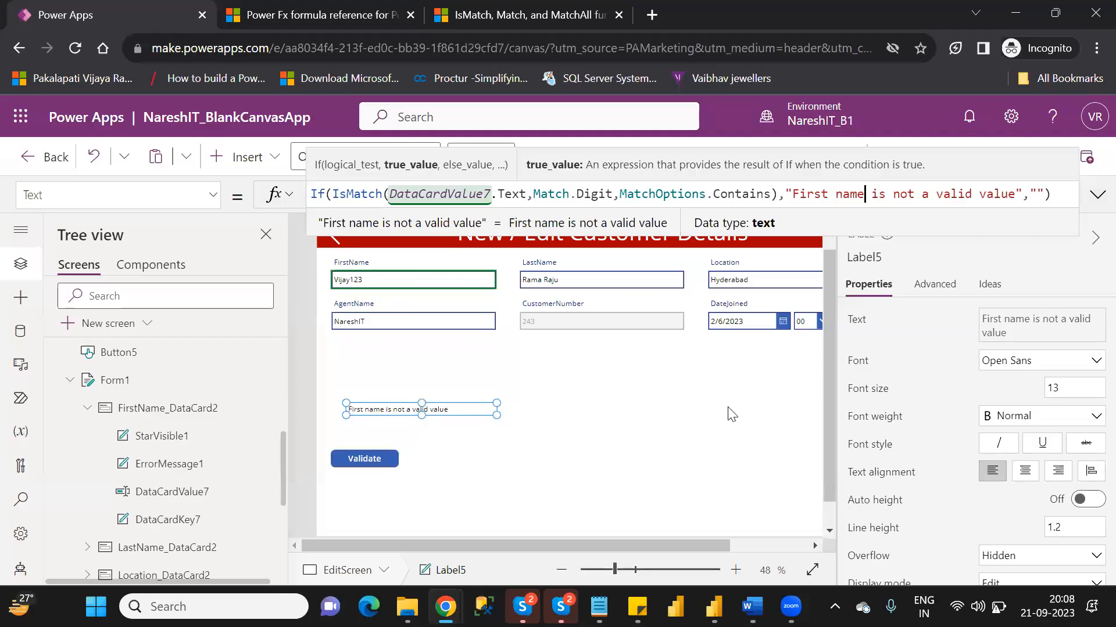
click(663, 410)
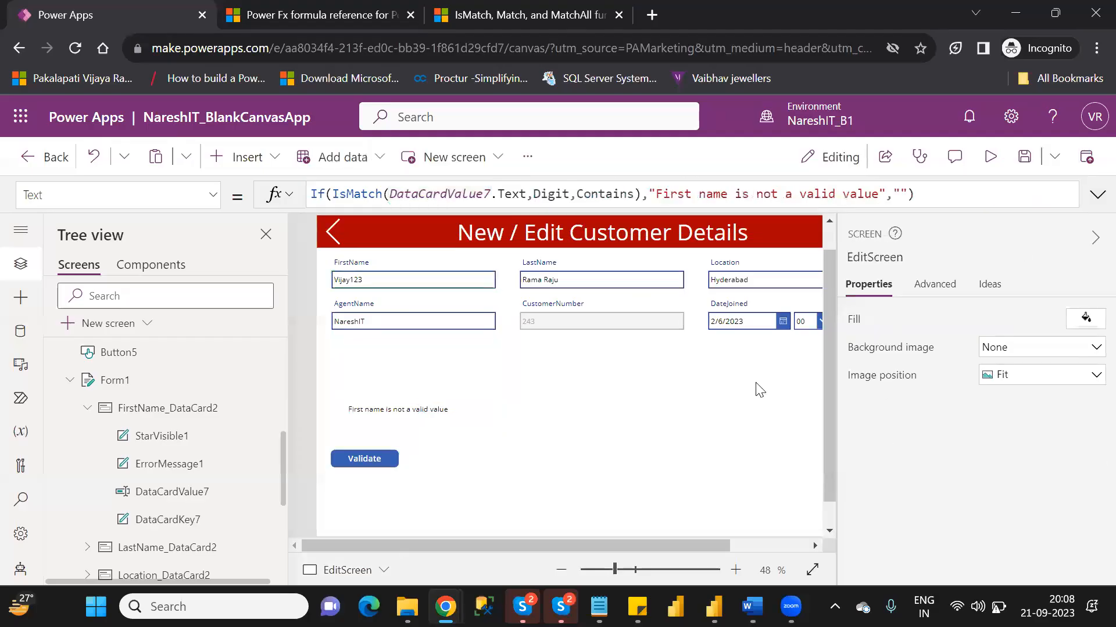
- Preview EditScreen and test the FirstName validation by removing the trailing digits, then inserting a 2 within the name
click(990, 158)
click(342, 229)
key(BackSpace)
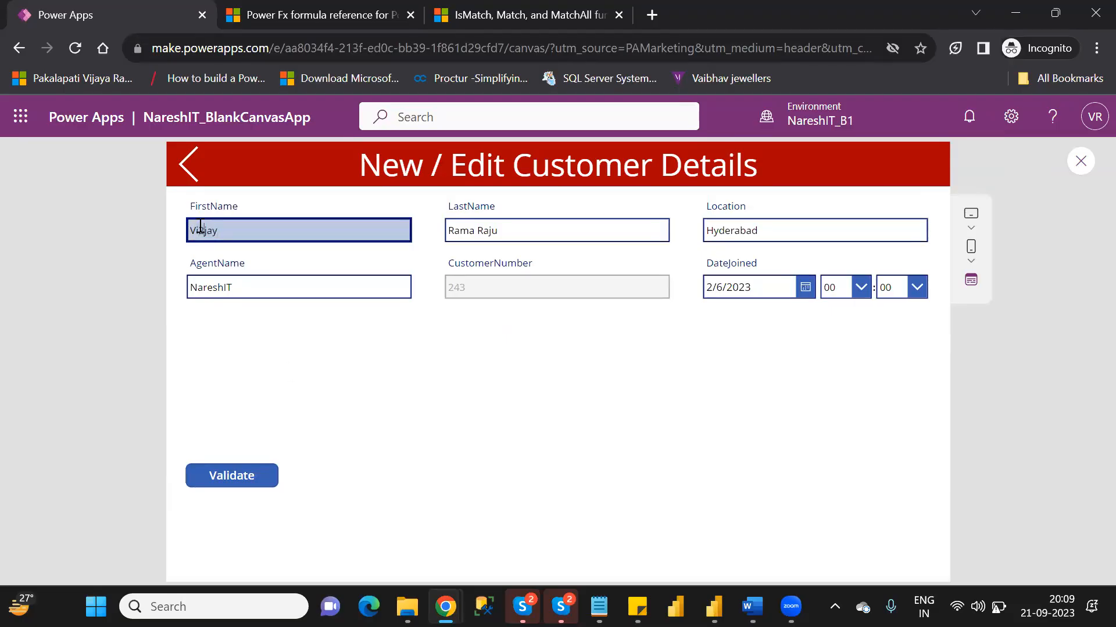
text(2)
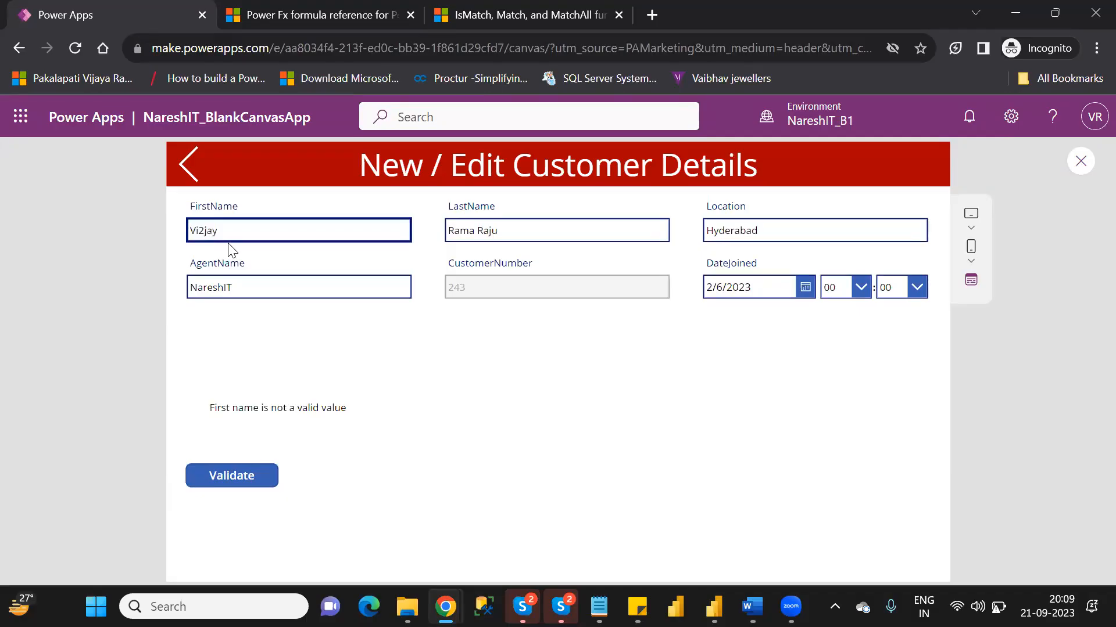